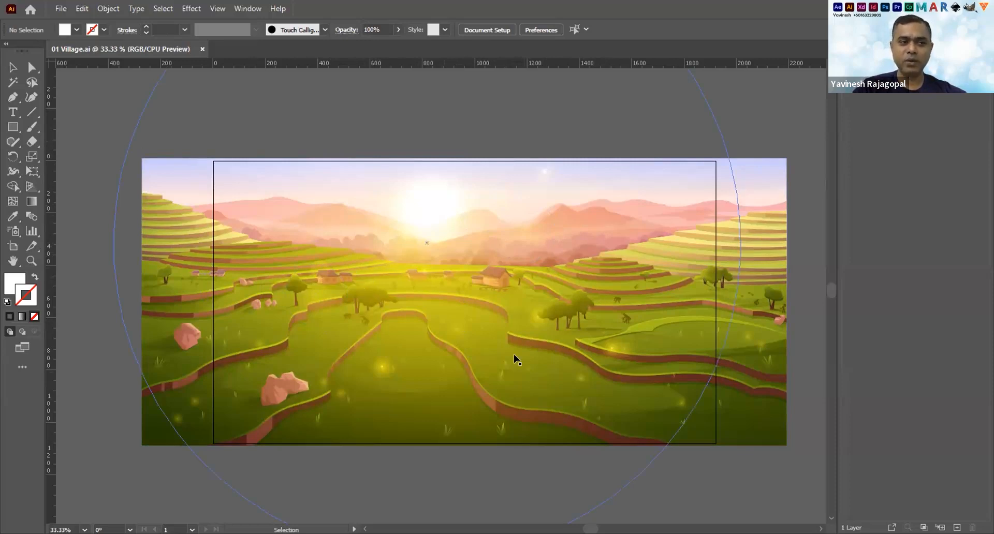
Open the recent files 02 City.ai and 03 City.ai, and return to the 01 Village.ai document.
click(61, 9)
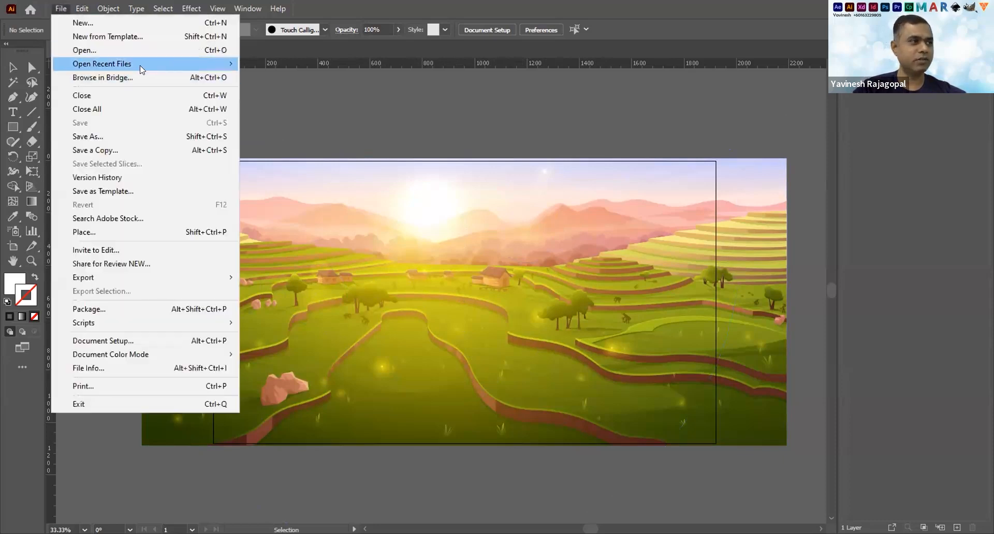
mouse_move(140, 65)
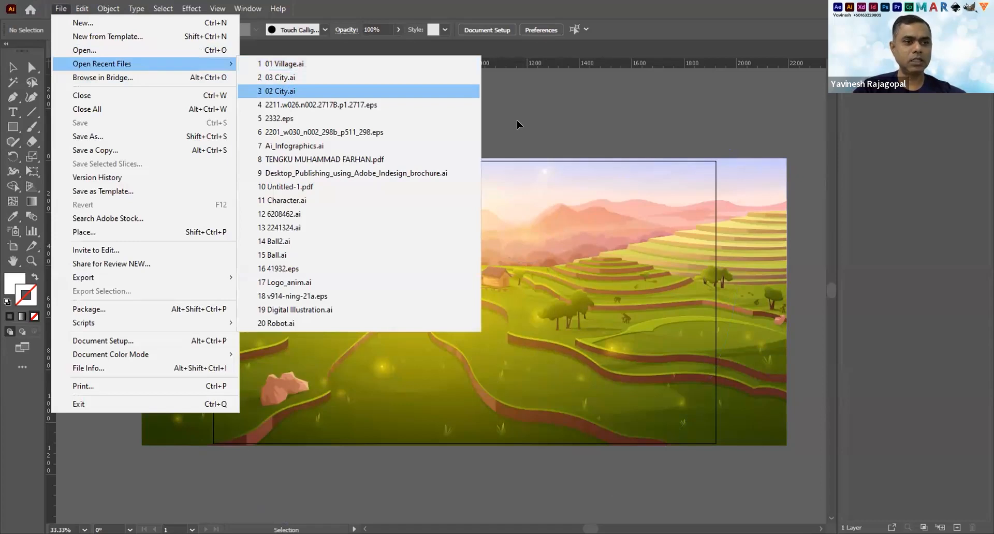
key(Return)
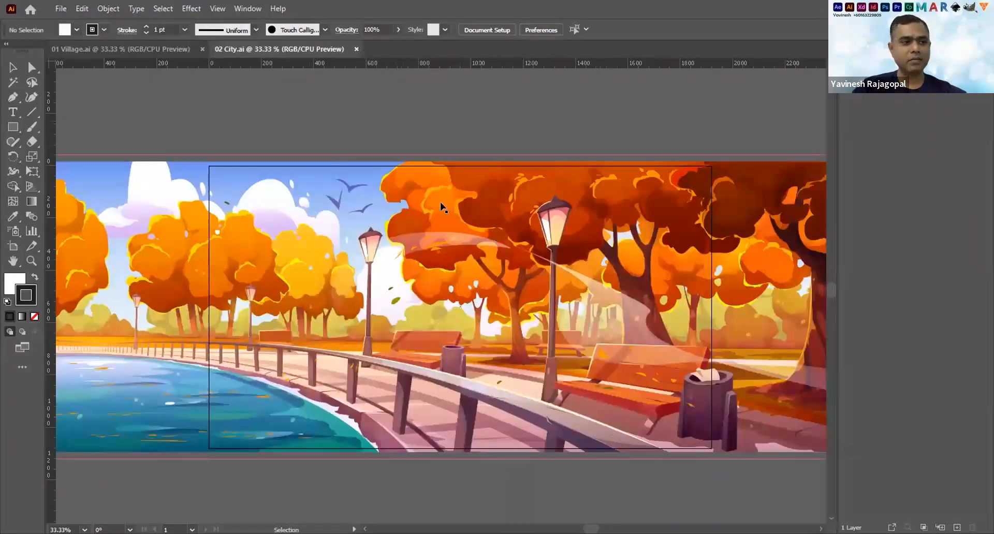
click(61, 9)
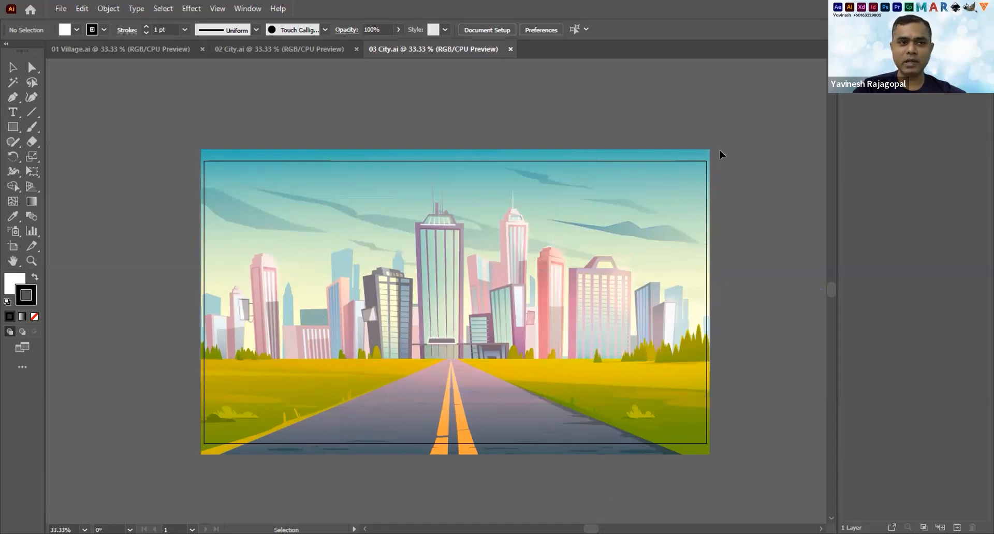
click(83, 48)
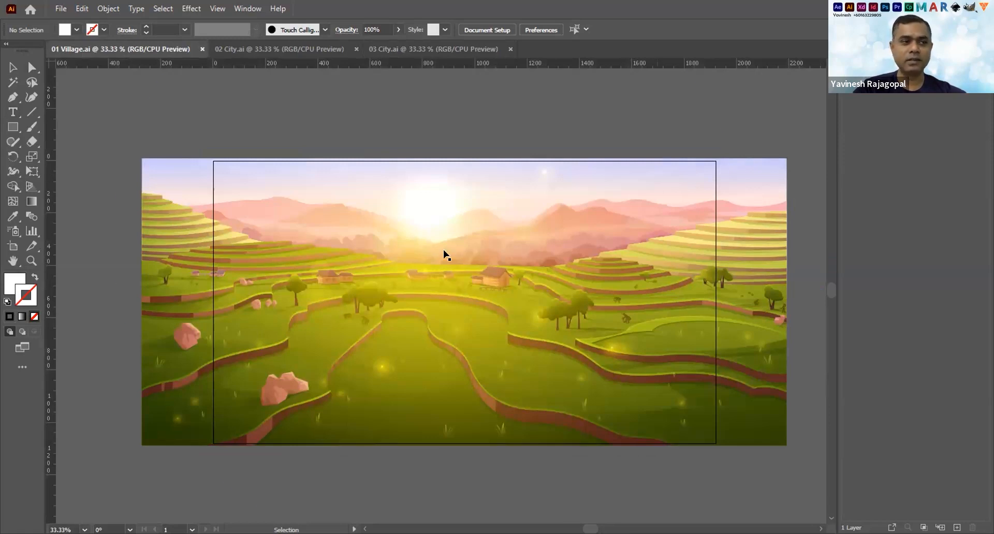
Release the clipping mask of the whole village landscape artwork and deselect it.
click(423, 248)
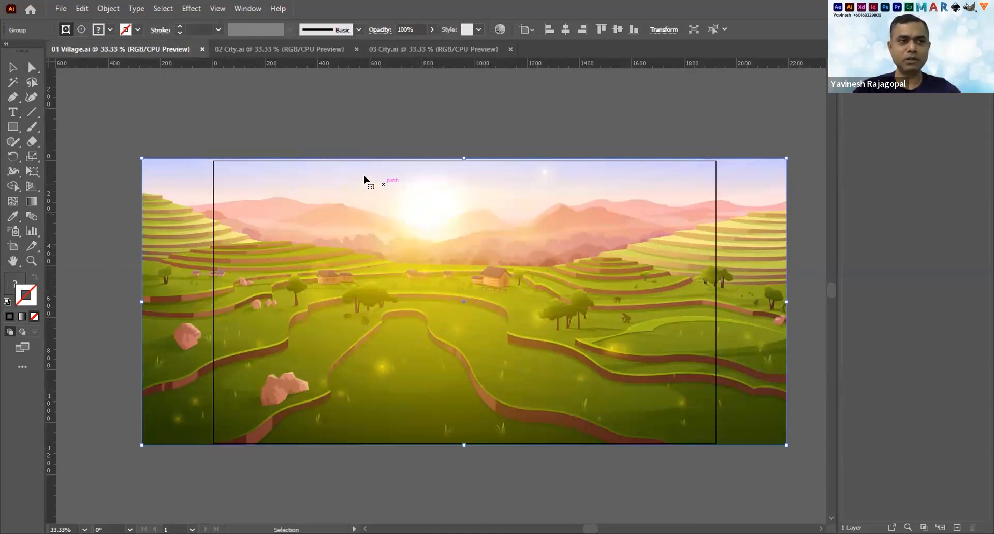
click(401, 115)
click(432, 227)
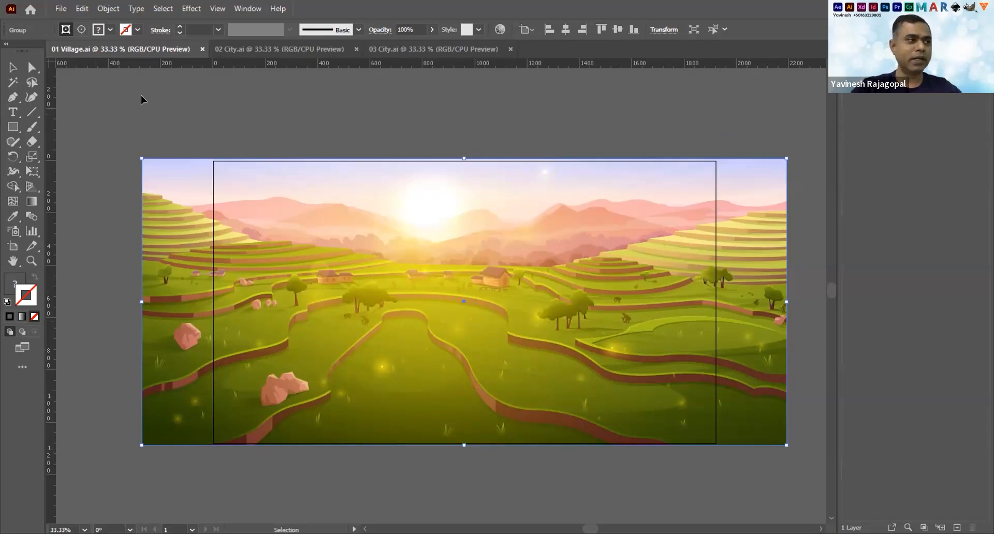
click(103, 12)
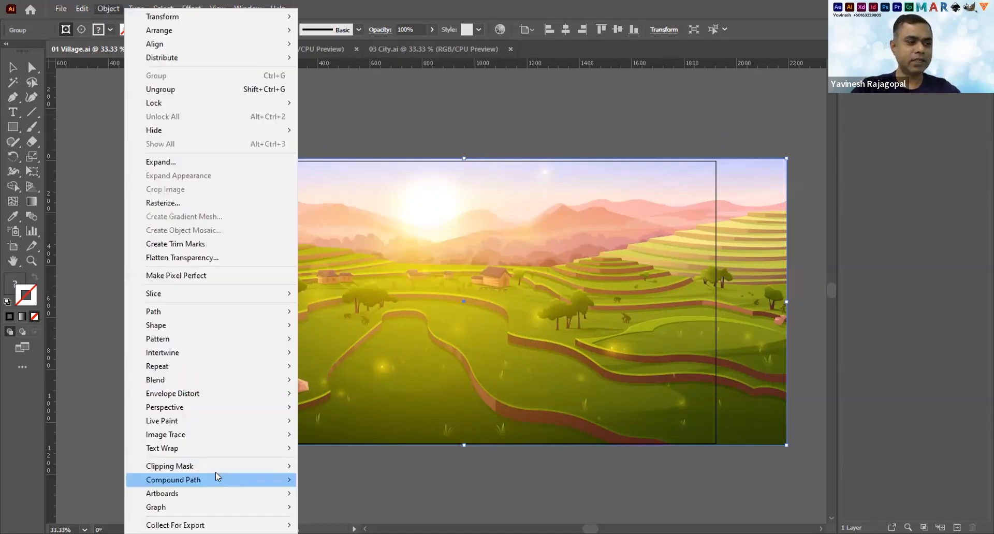
mouse_move(214, 464)
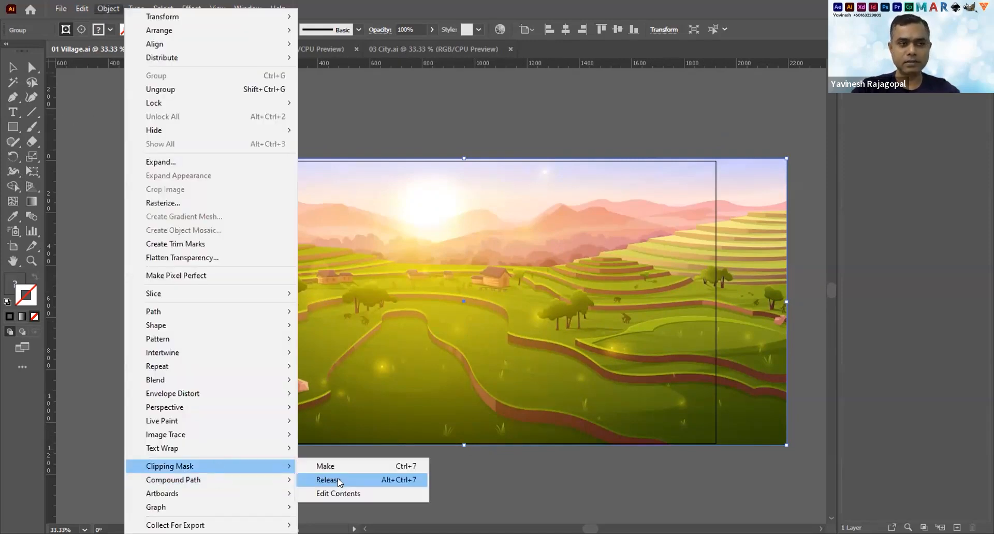
click(337, 479)
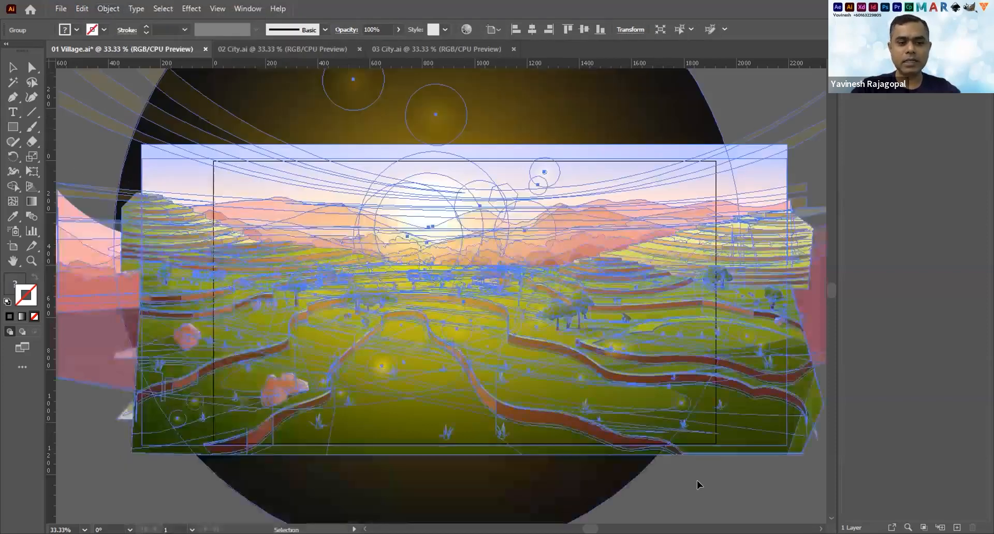
click(706, 472)
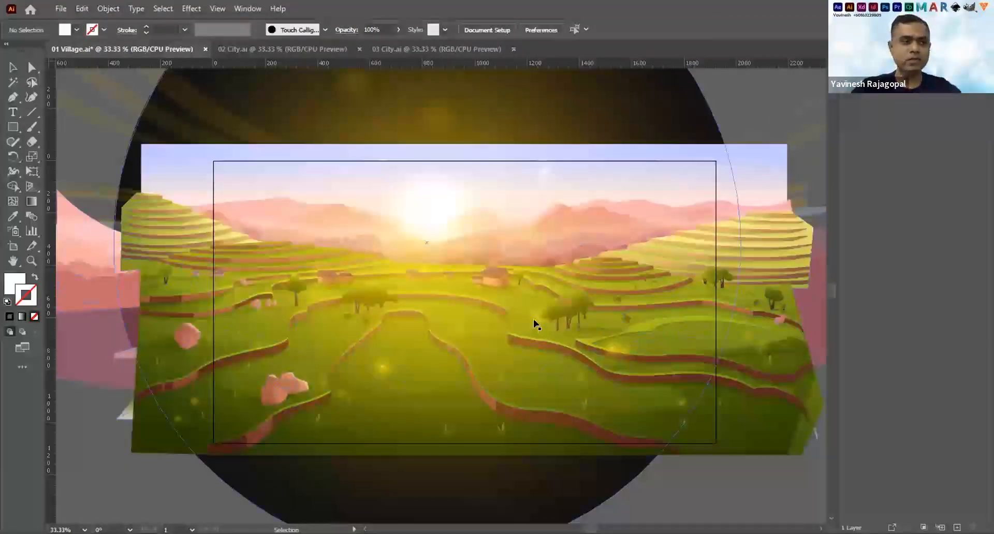
Ungroup the unmasked village landscape so its parts can be selected separately.
key(ctrl+0)
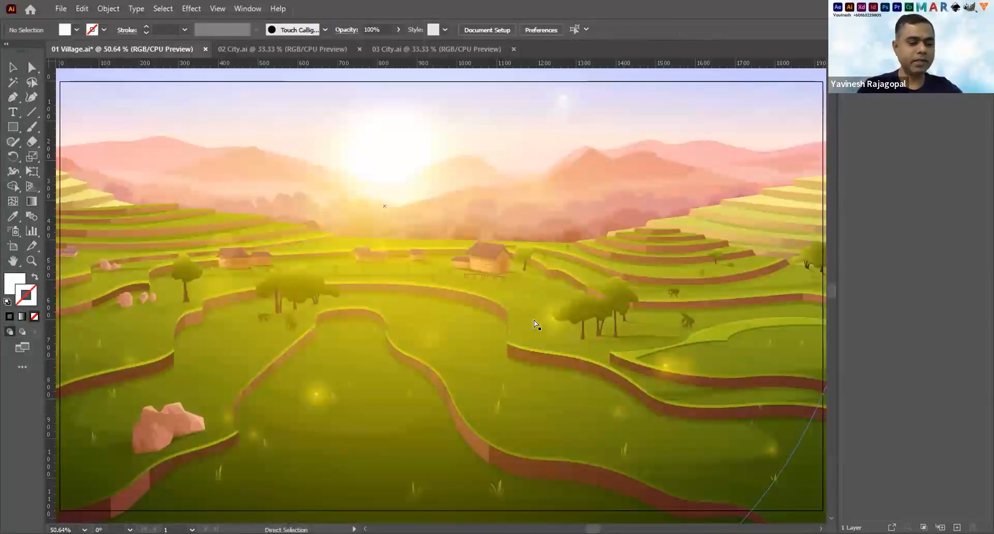
key(ctrl+minus)
key(ctrl+minus)
key(ctrl+minus)
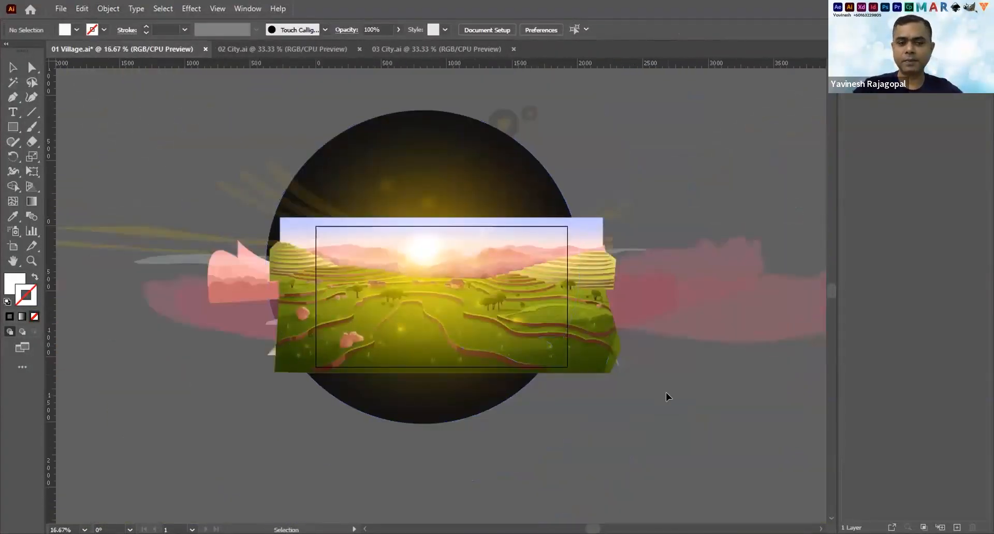
key(z)
drag(220, 176, 671, 409)
key(v)
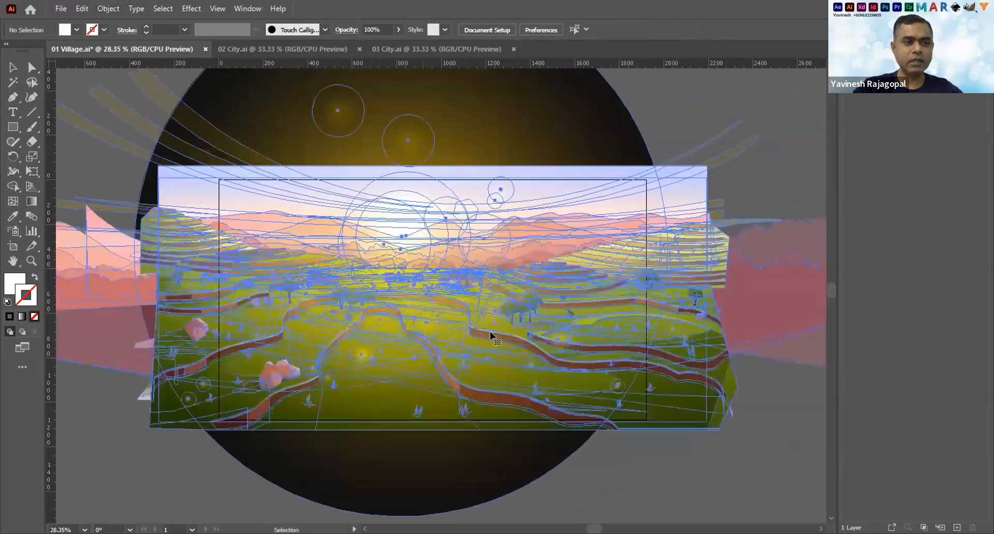
click(508, 323)
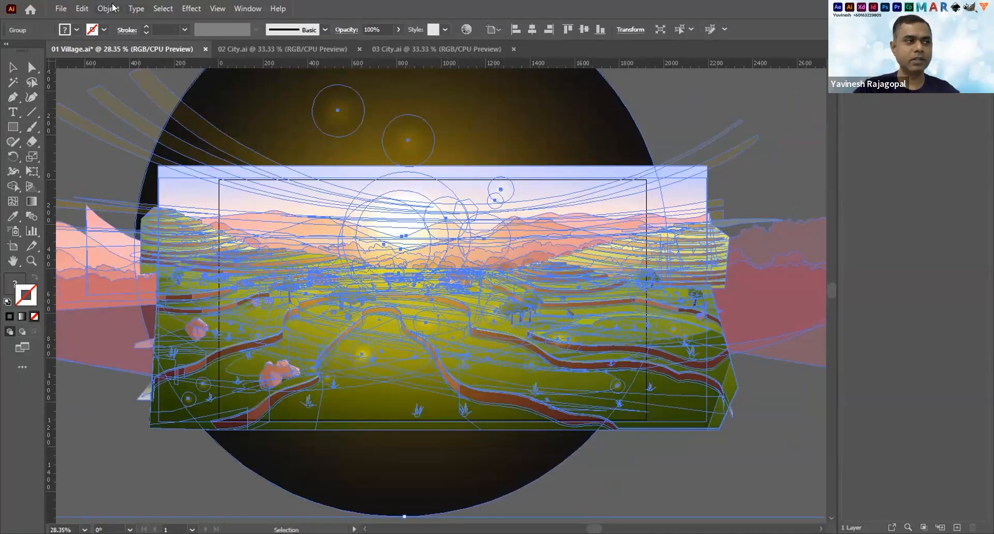
key(alt+o)
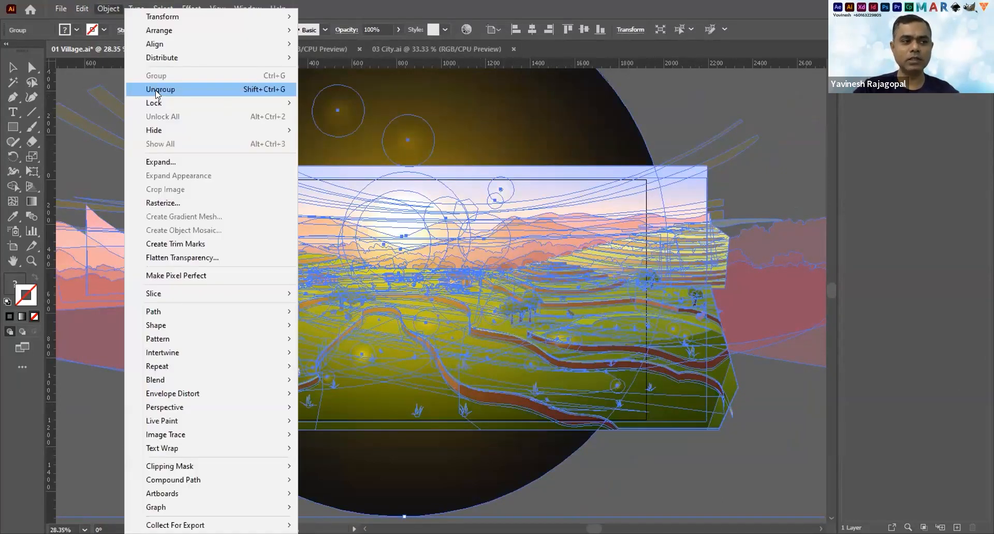
click(157, 90)
click(780, 423)
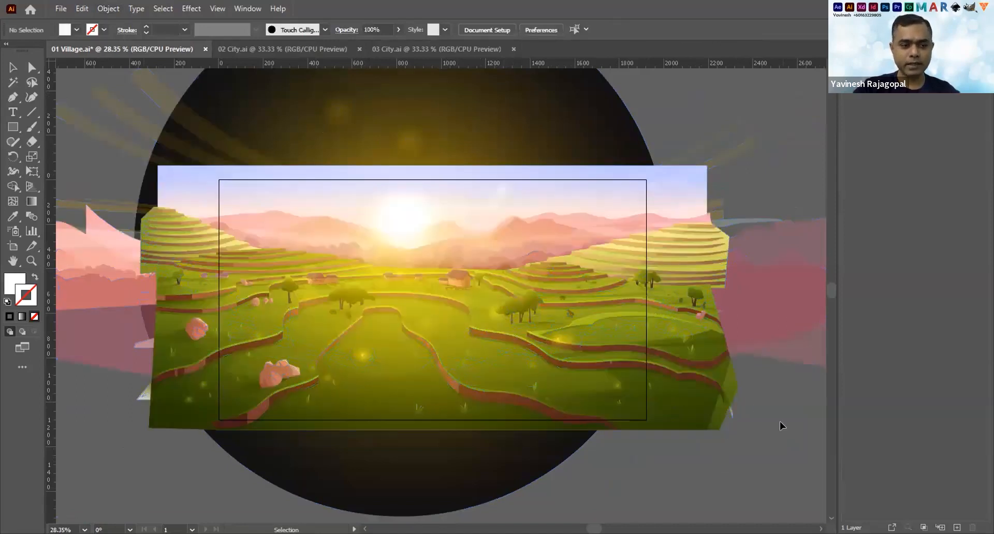
Cut the sun glow and lens flare group and paste it in place on a new layer.
click(422, 231)
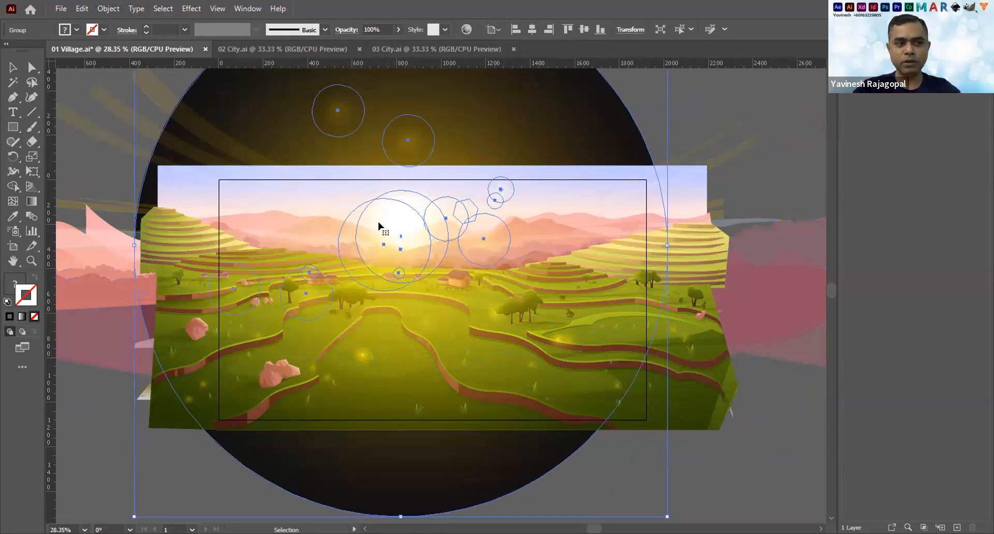
key(a)
key(ctrl+shift+a)
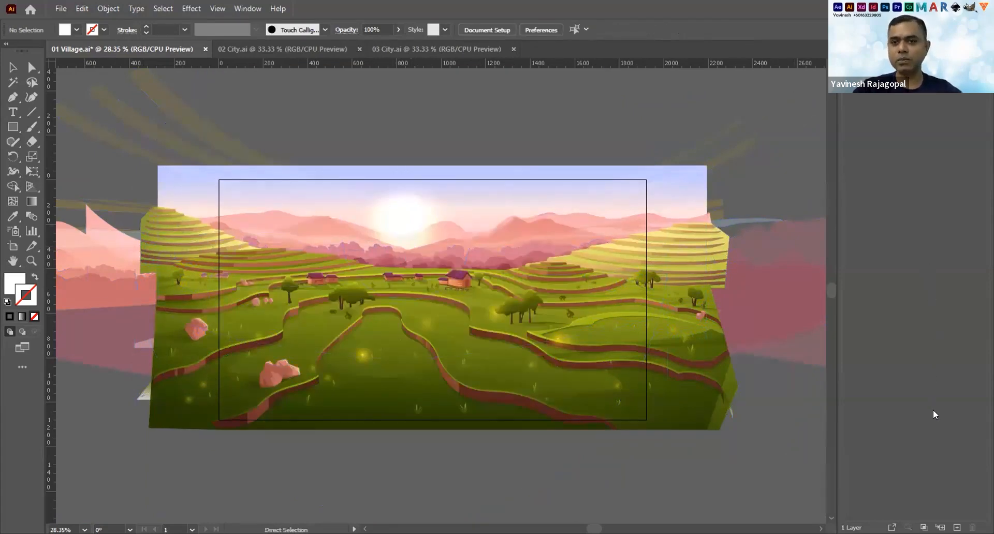
click(957, 528)
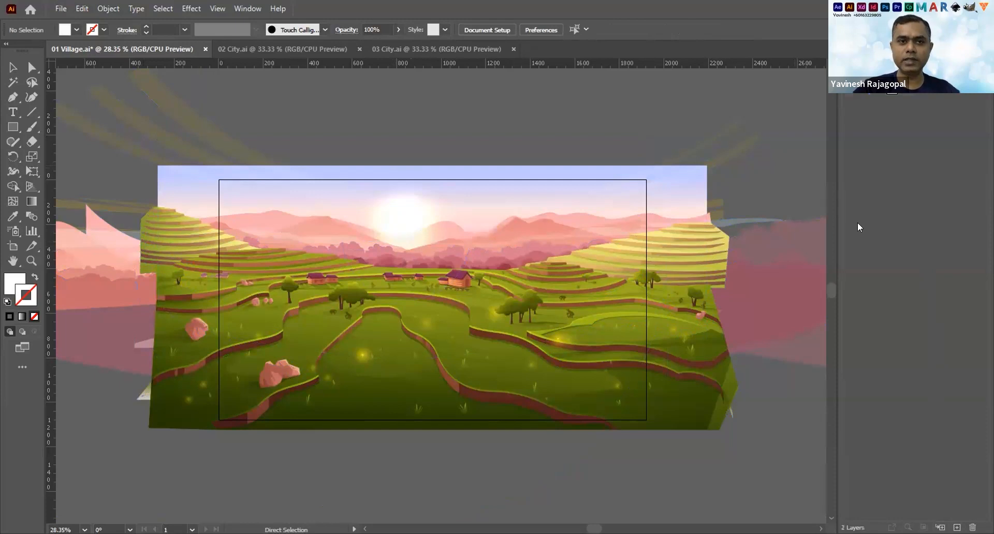
key(ctrl+a)
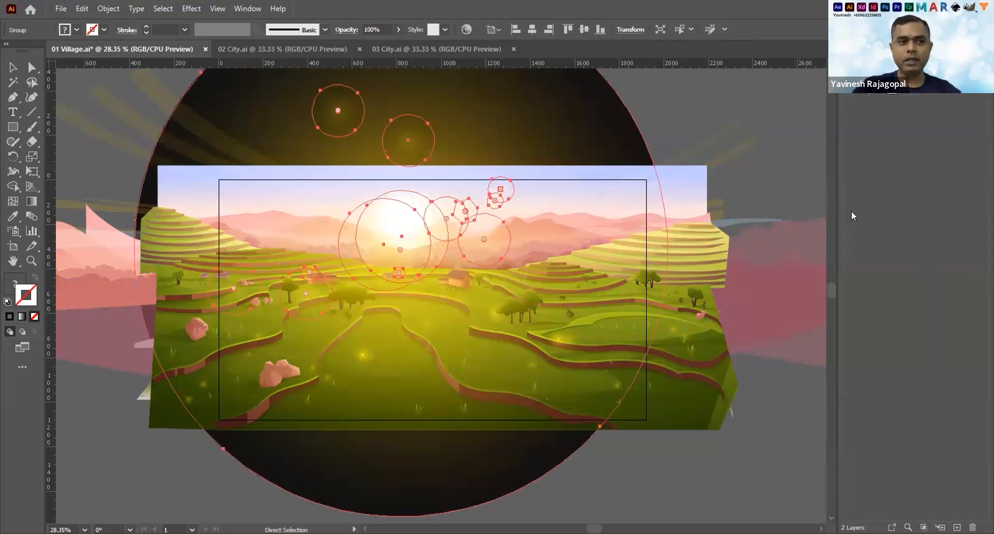
Hide the landscape layer temporarily to examine the sun glow artwork on its own.
click(847, 87)
key(v)
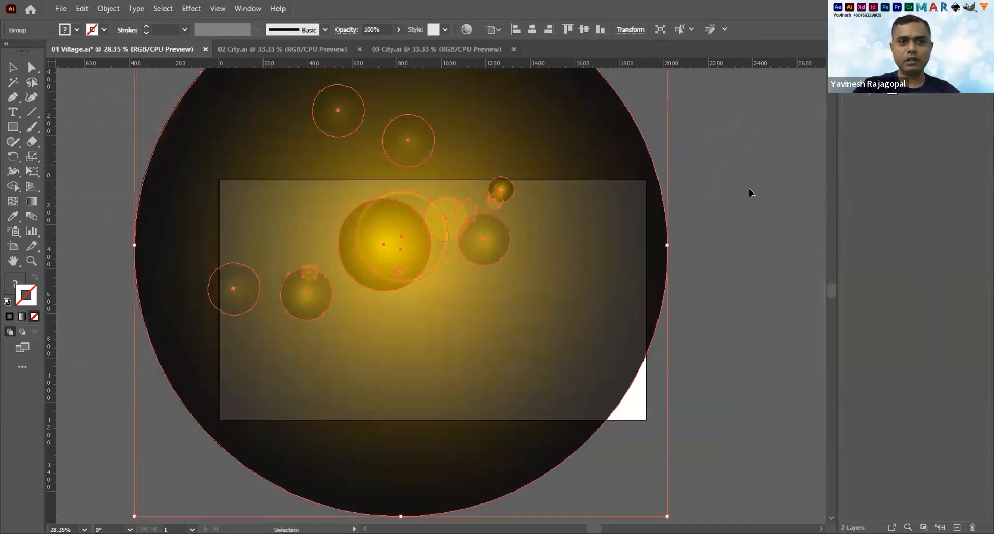
click(749, 183)
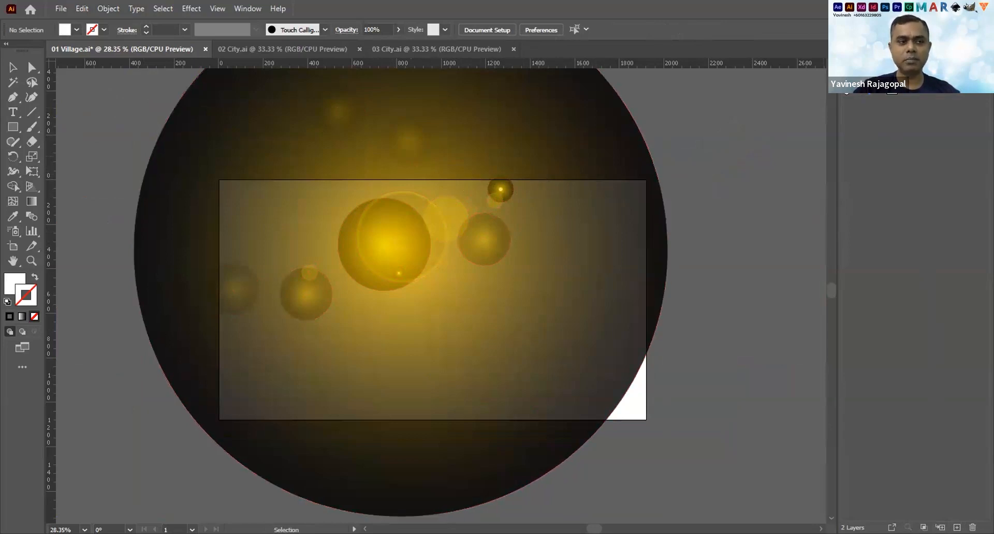
click(847, 91)
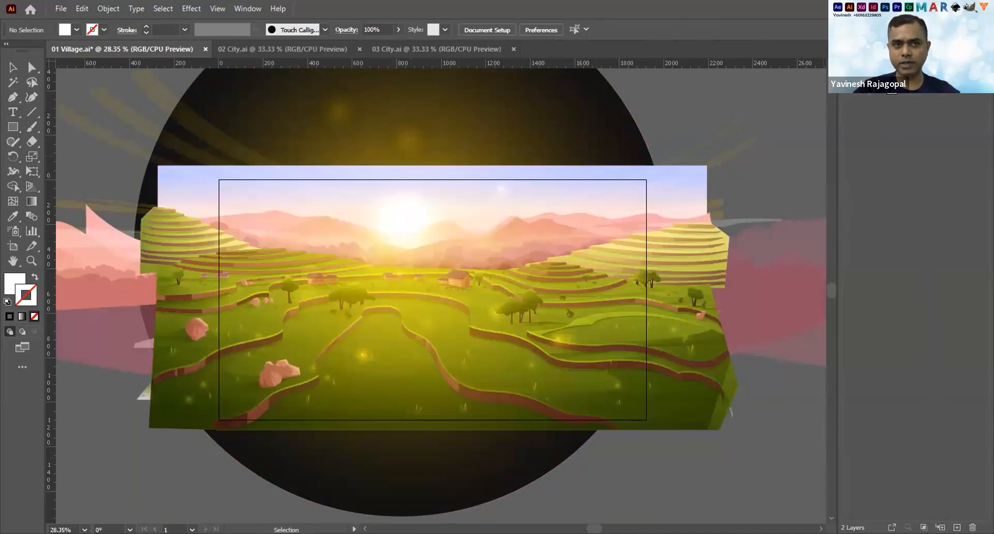
Hide the sun glow layer, comparing the landscape with and without the glow.
click(846, 79)
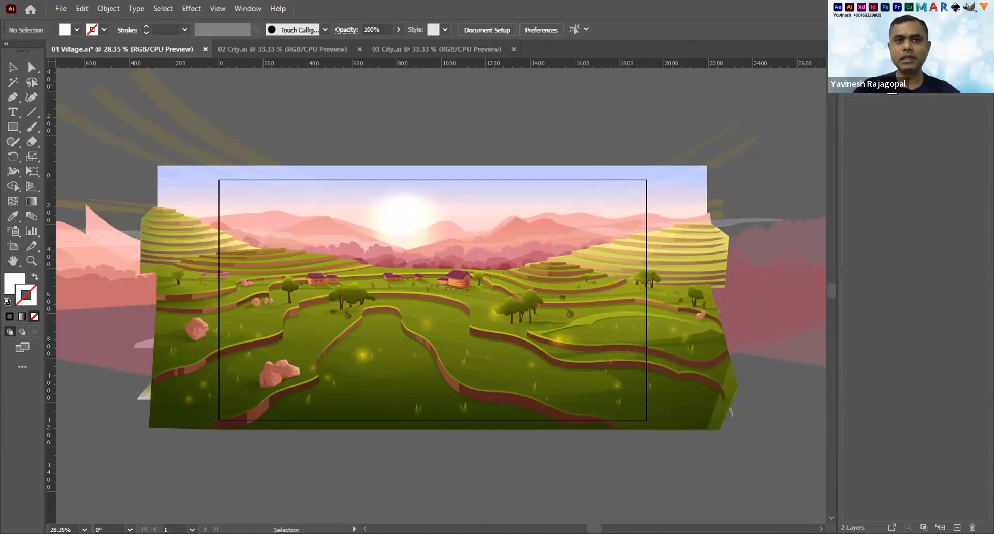
key(ctrl+z)
key(ctrl+shift+z)
key(ctrl+z)
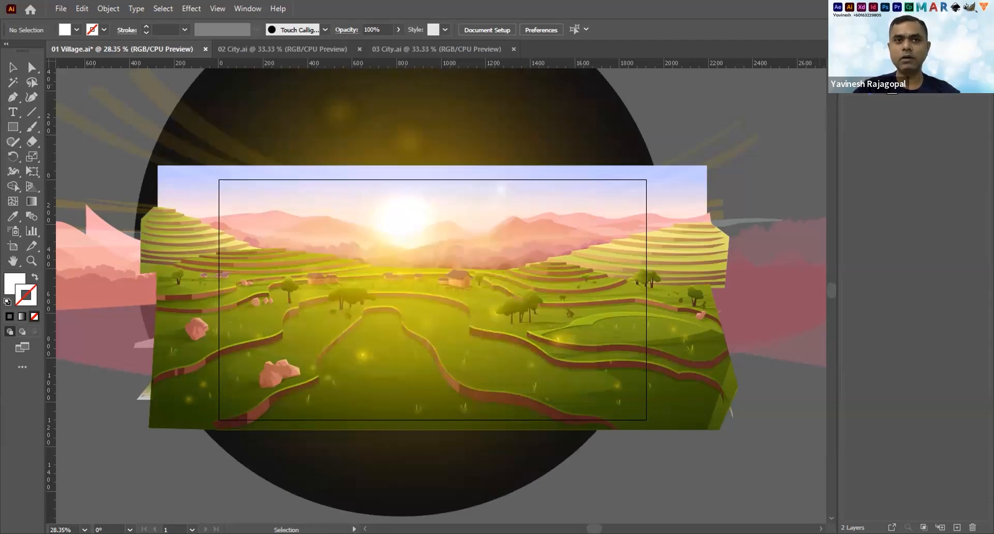
key(ctrl+shift+z)
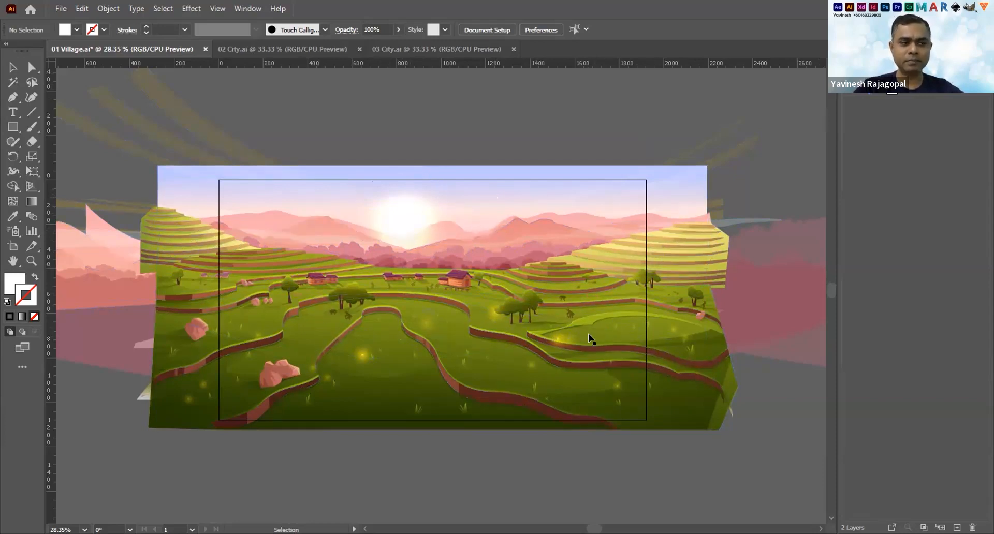
Ungroup the green terraced fields and move them in place onto another new layer.
click(371, 315)
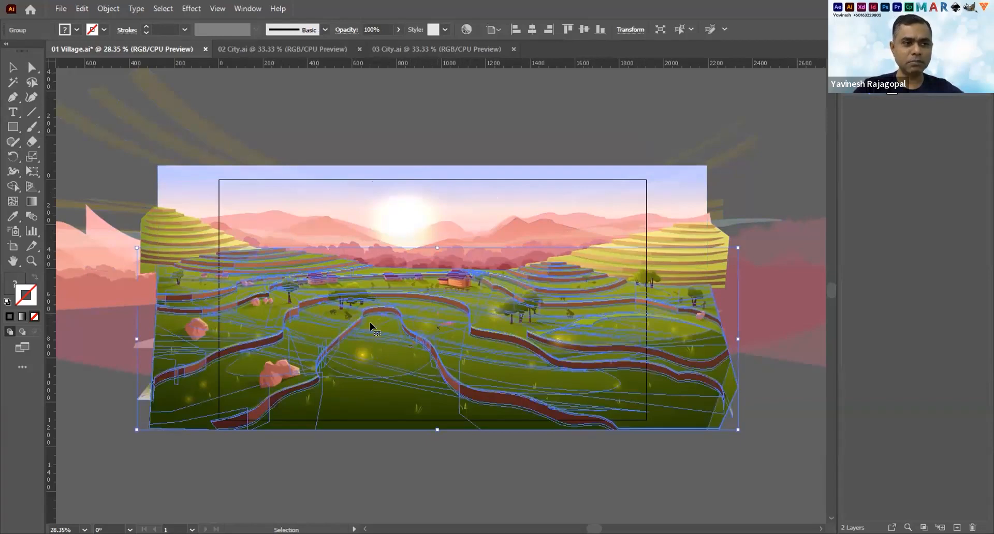
key(a)
key(Delete)
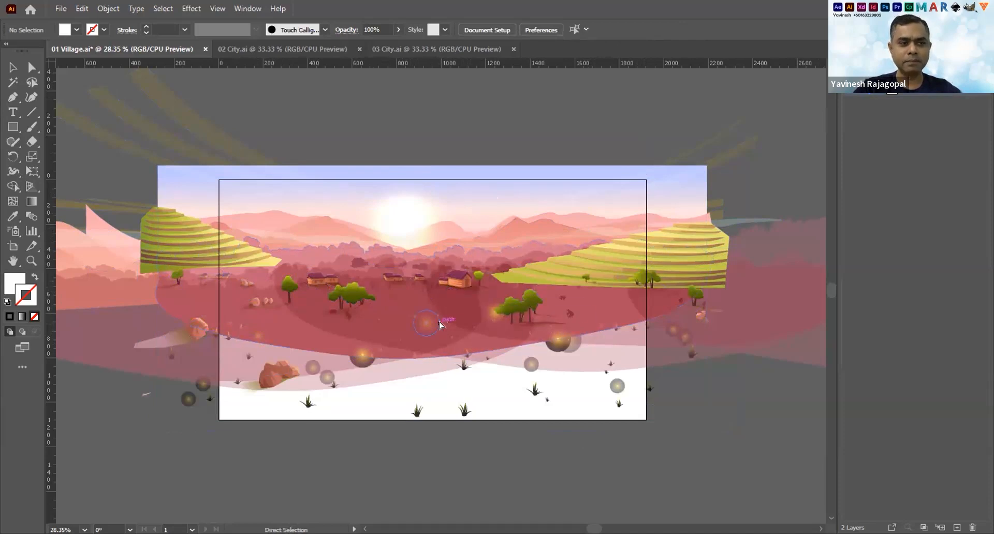
key(ctrl+z)
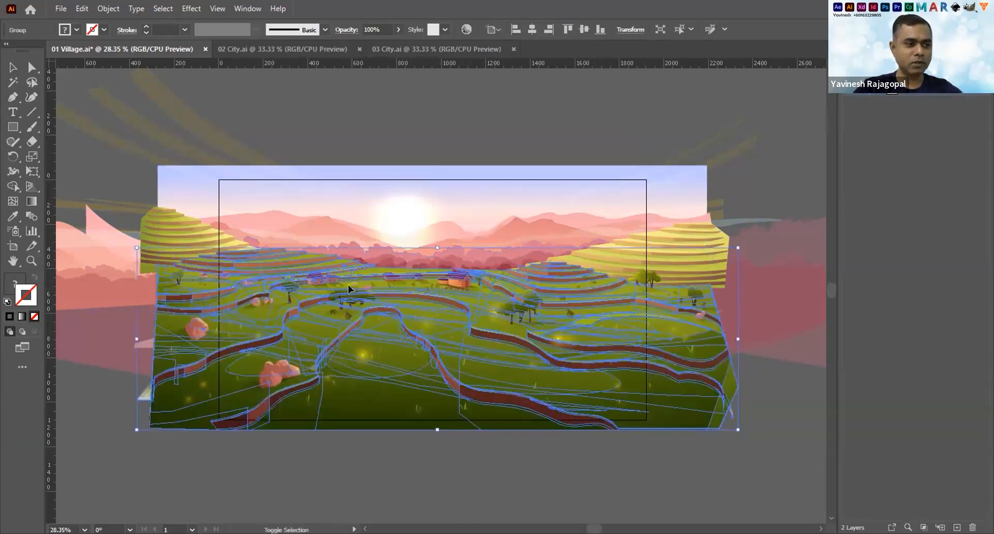
key(ctrl+shift+g)
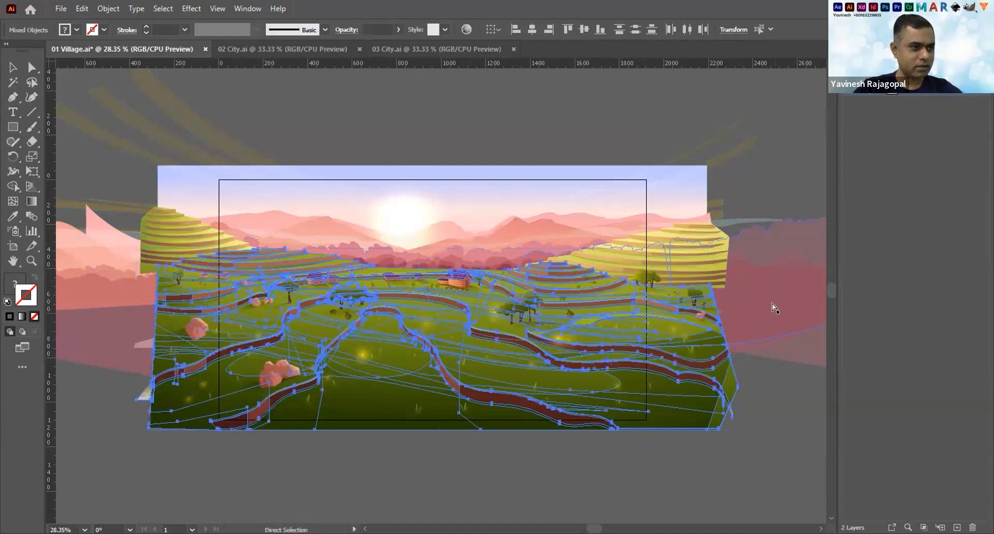
key(Delete)
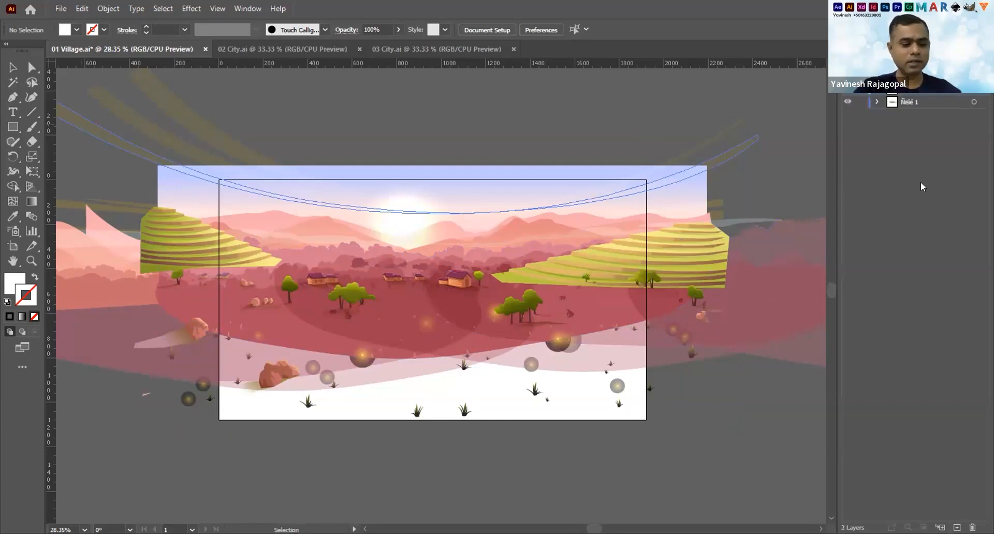
key(ctrl+z)
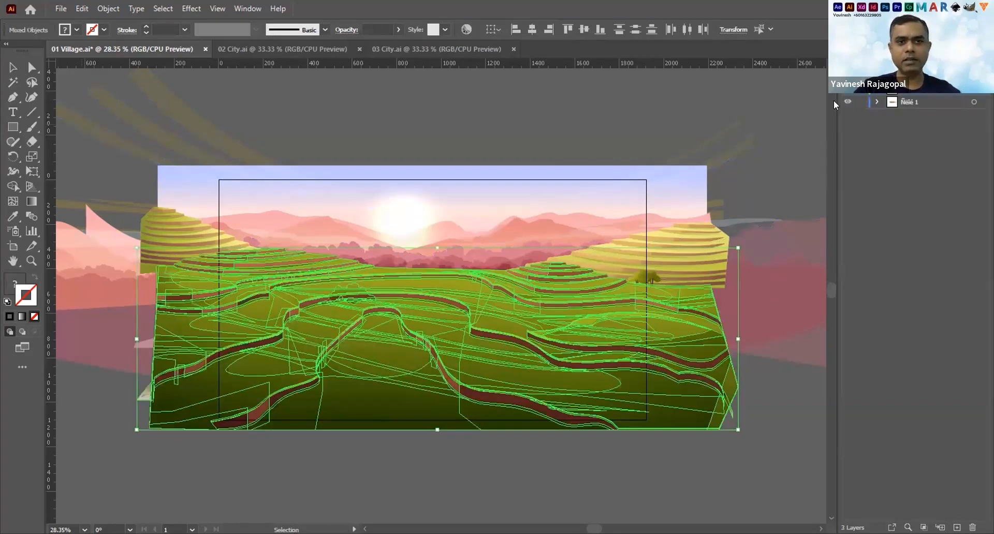
Cut the trees standing in the middle of the landscape and paste them in place onto the green terraced fields layer.
click(847, 101)
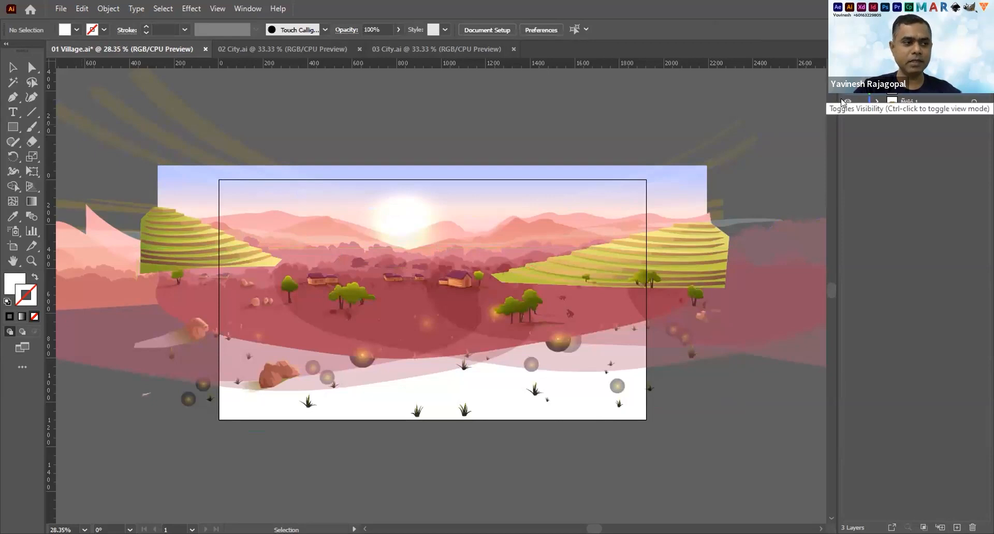
click(288, 285)
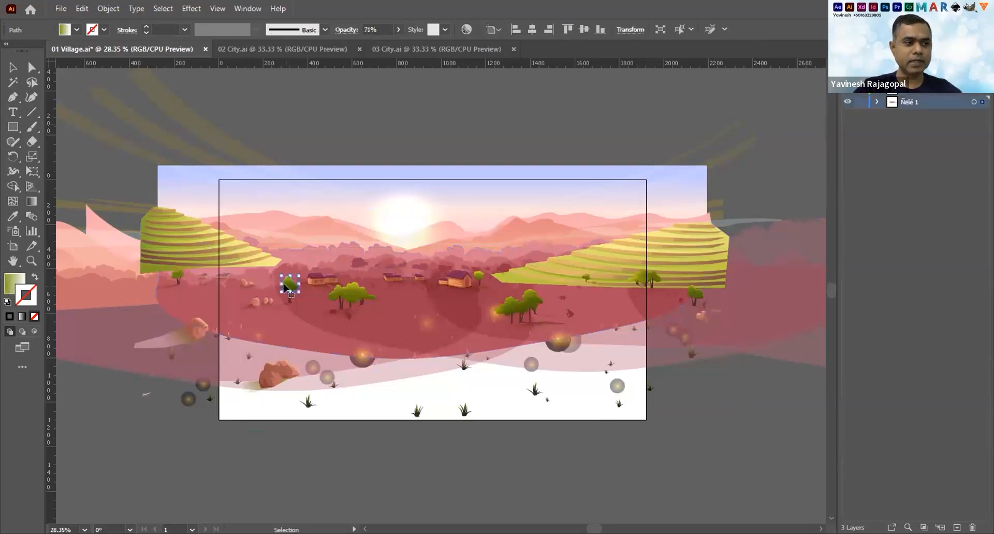
shift+click(345, 293)
shift+click(520, 305)
shift+click(649, 283)
shift+click(694, 293)
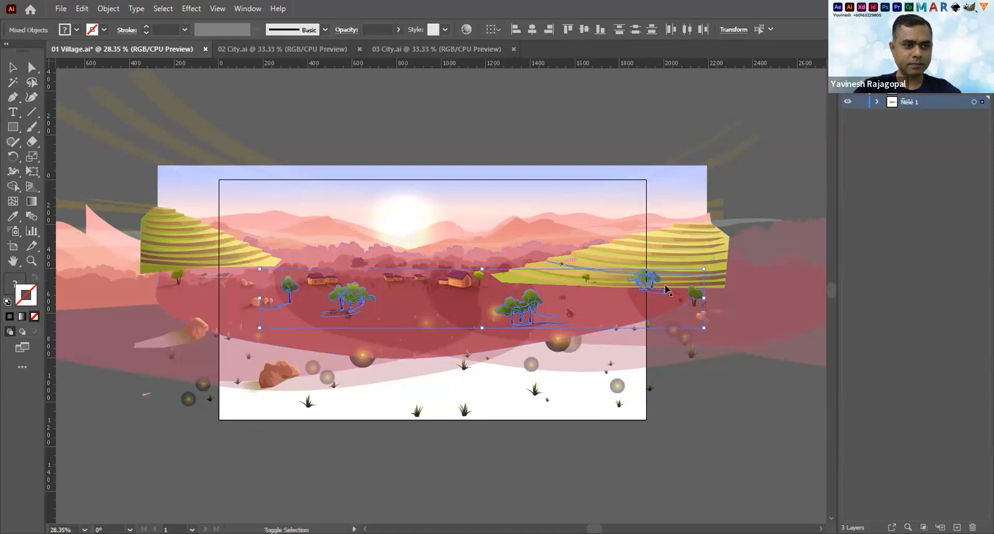
shift+click(478, 281)
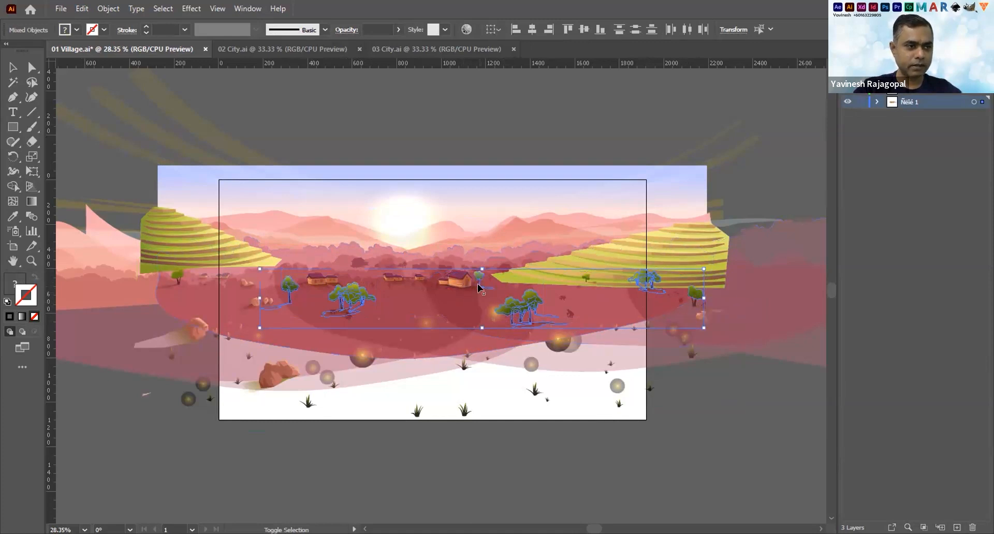
key(ctrl+x)
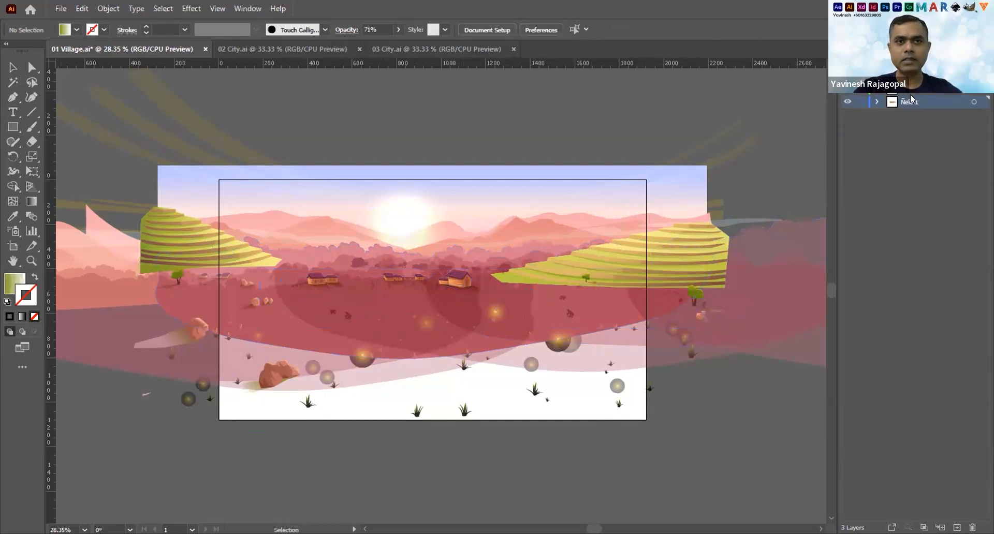
click(845, 95)
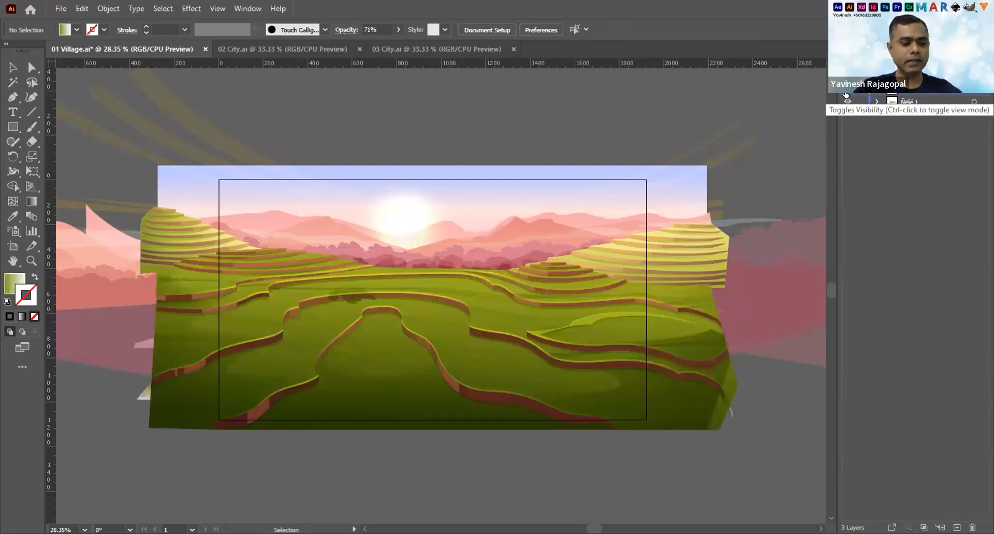
key(ctrl+f)
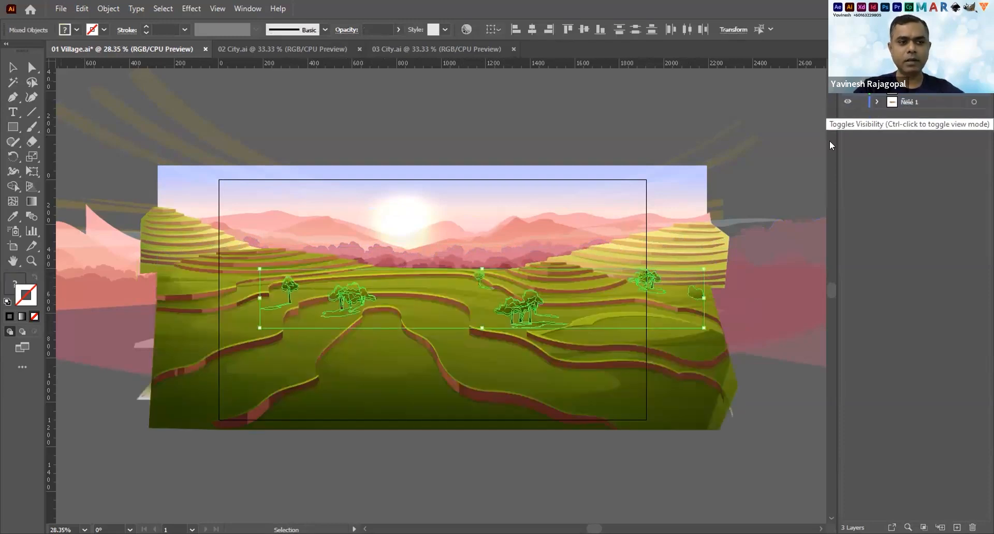
click(778, 407)
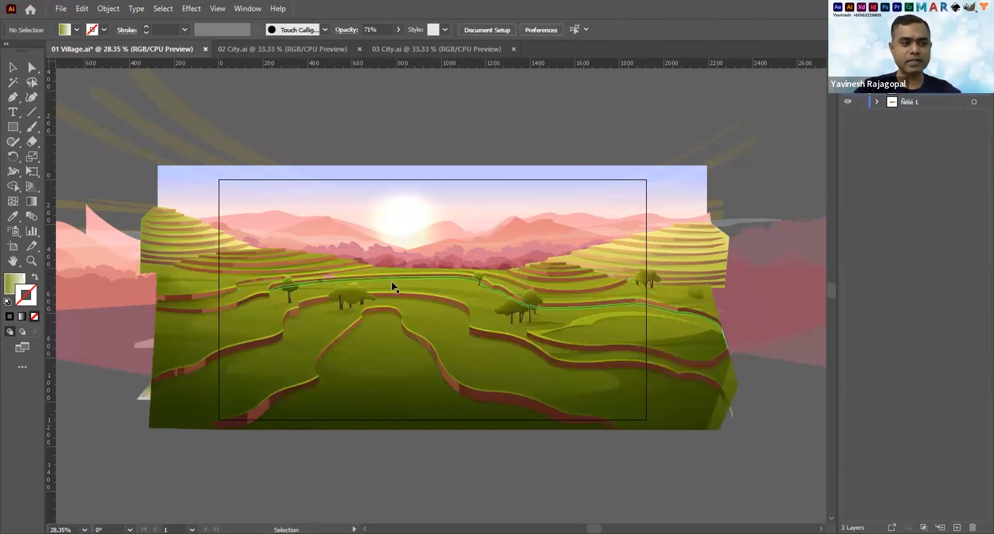
Move the group of village houses in place onto the green terraced fields layer and check the result by toggling layer visibility.
click(846, 94)
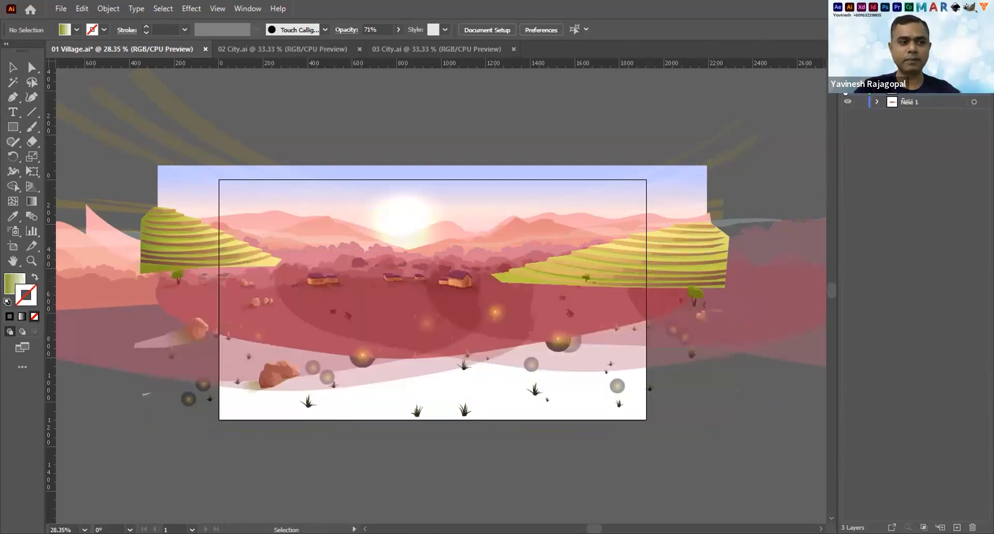
click(311, 283)
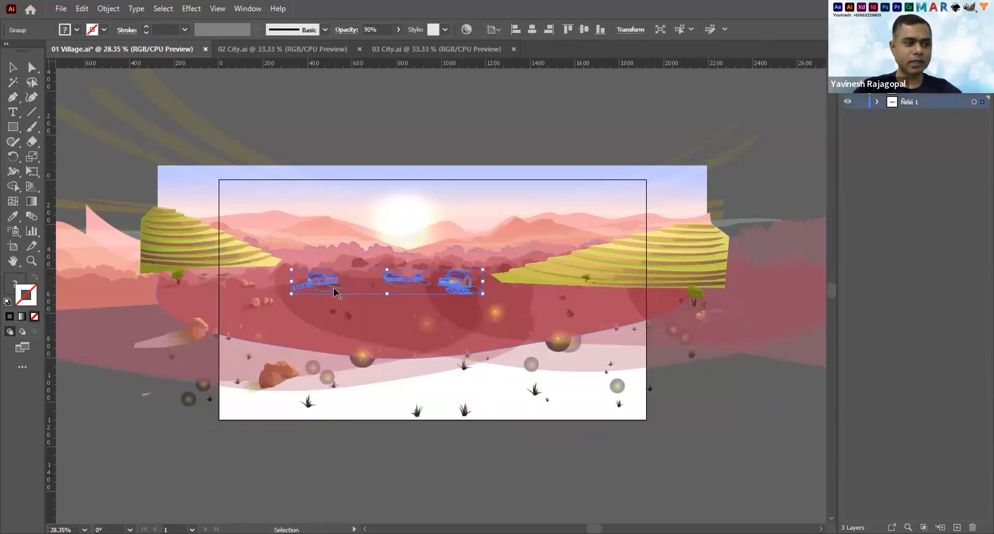
key(v)
key(ctrl+shift+a)
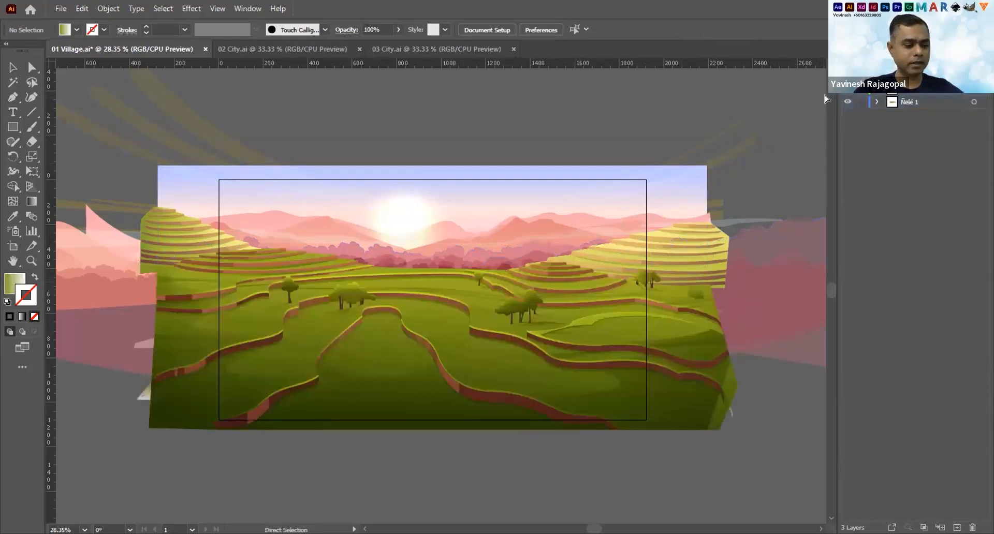
key(ctrl+z)
click(774, 443)
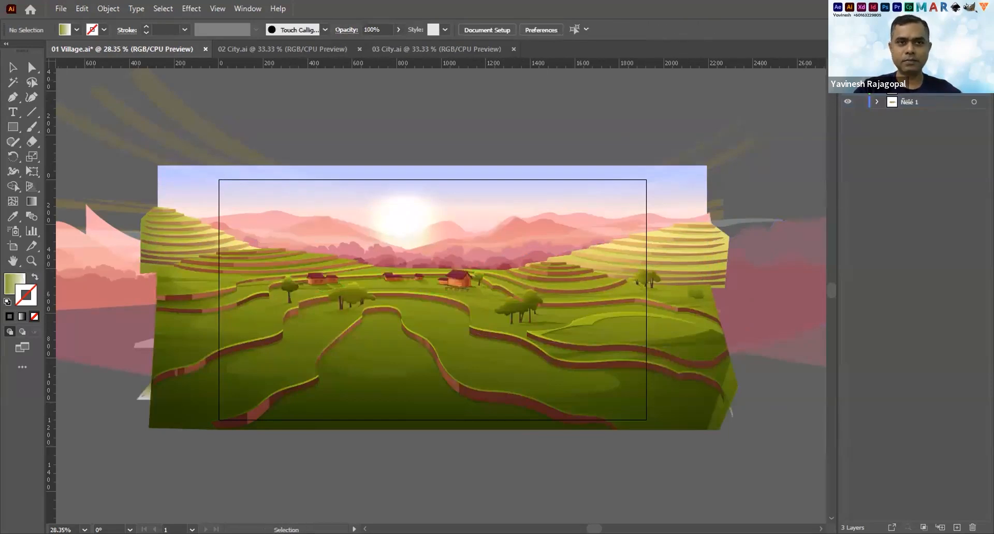
click(847, 101)
click(847, 101)
click(847, 101)
click(847, 101)
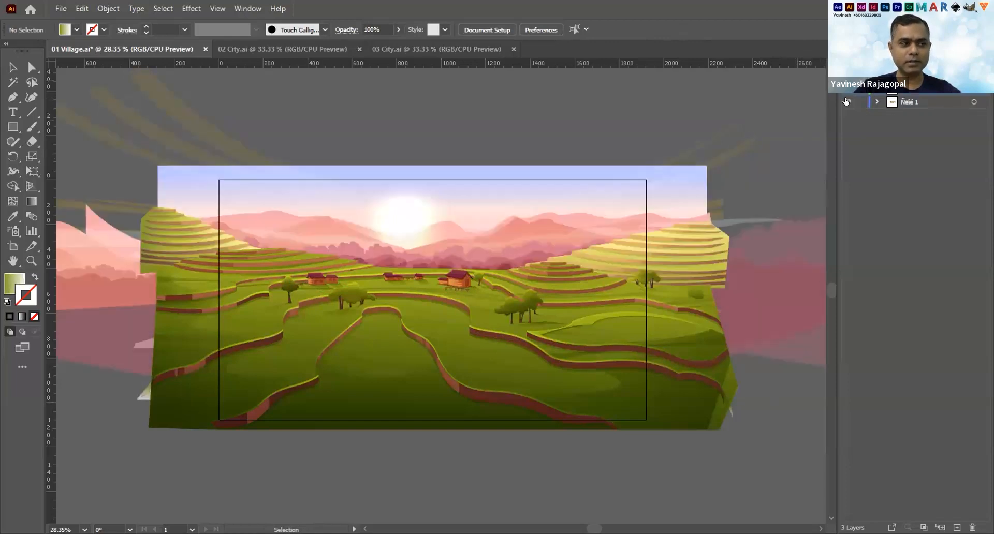
Cut both yellow terraced hills and paste them in place on a new layer.
click(680, 246)
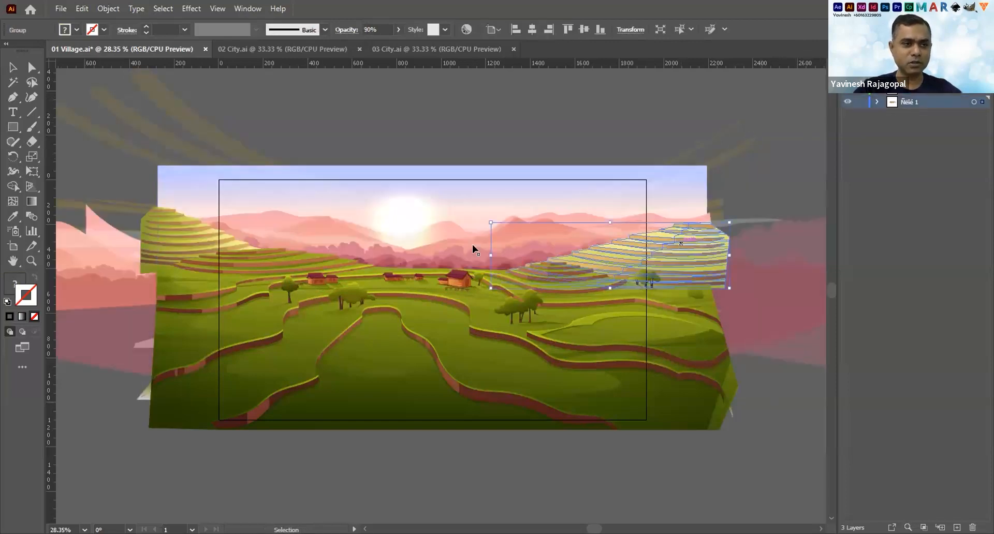
shift+click(176, 231)
key(Delete)
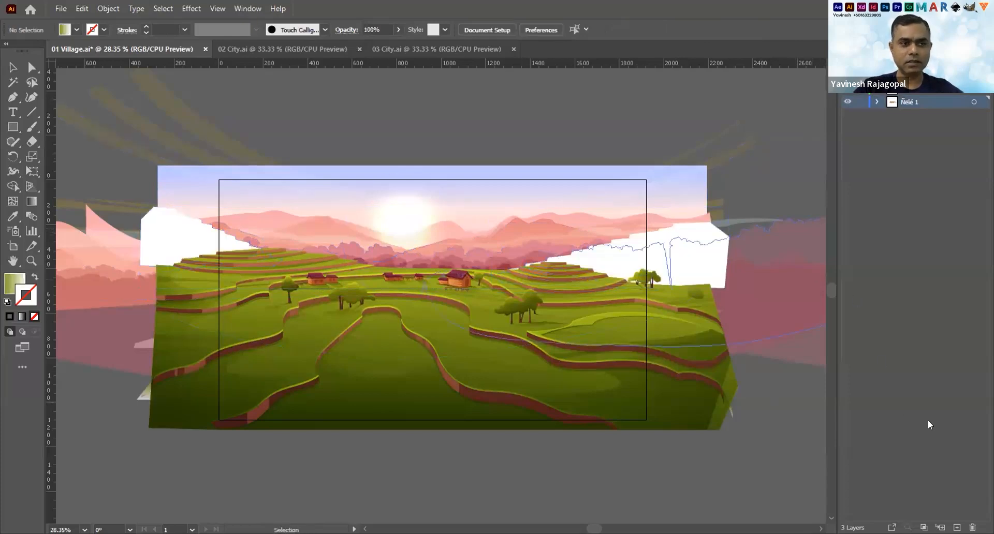
click(957, 528)
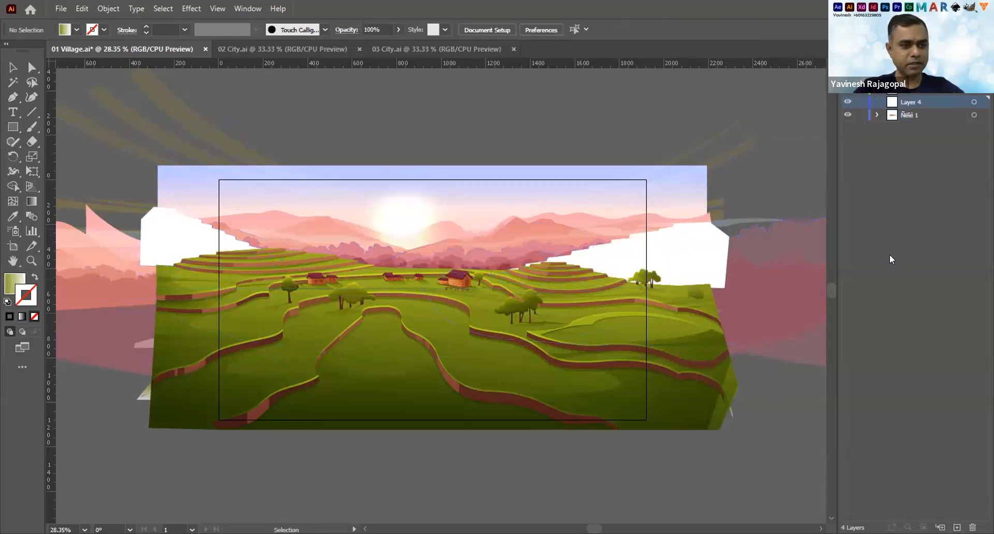
key(ctrl+f)
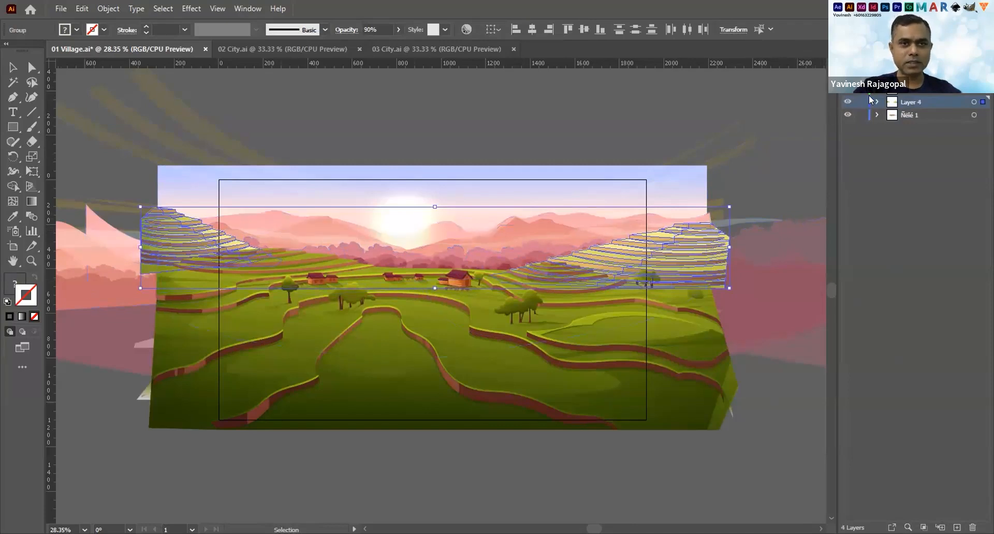
Hide the yellow hills layer and move the small tree in front of the right-hand hill in place onto the green fields layer.
click(845, 89)
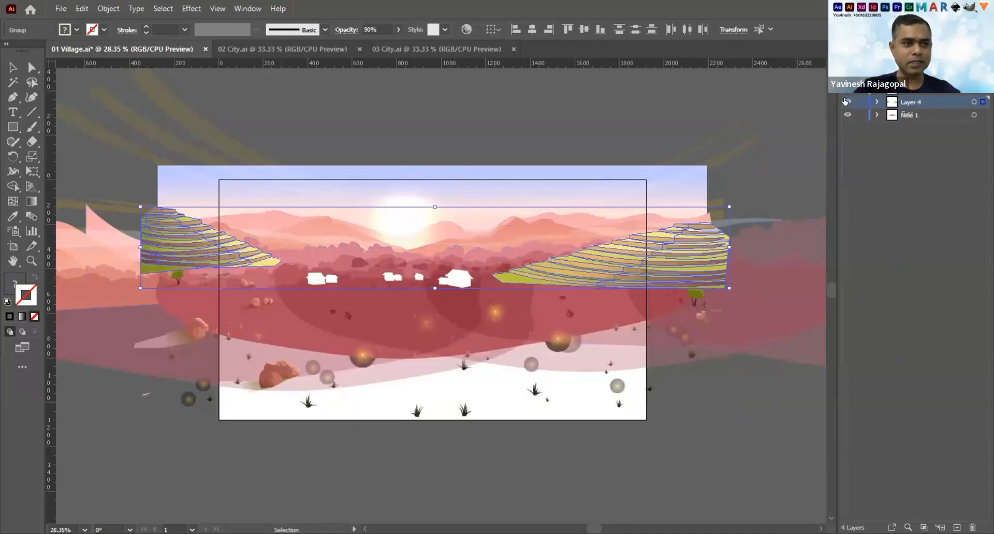
click(846, 102)
key(a)
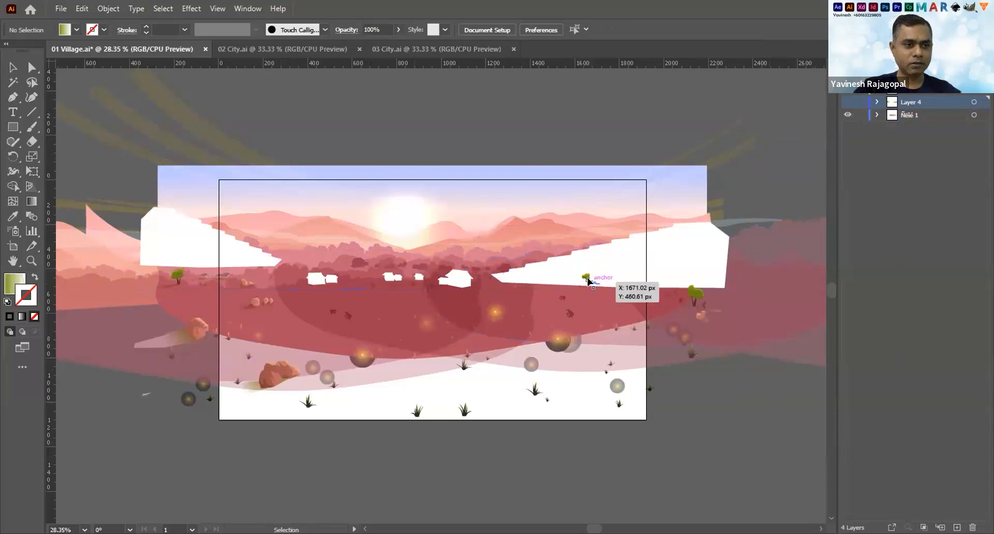
click(586, 279)
key(ctrl+shift+a)
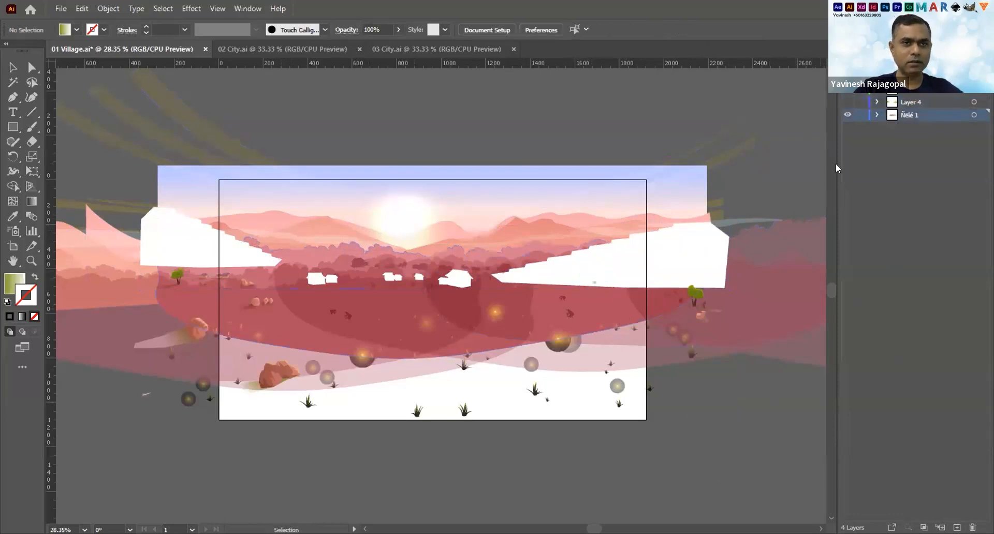
click(846, 89)
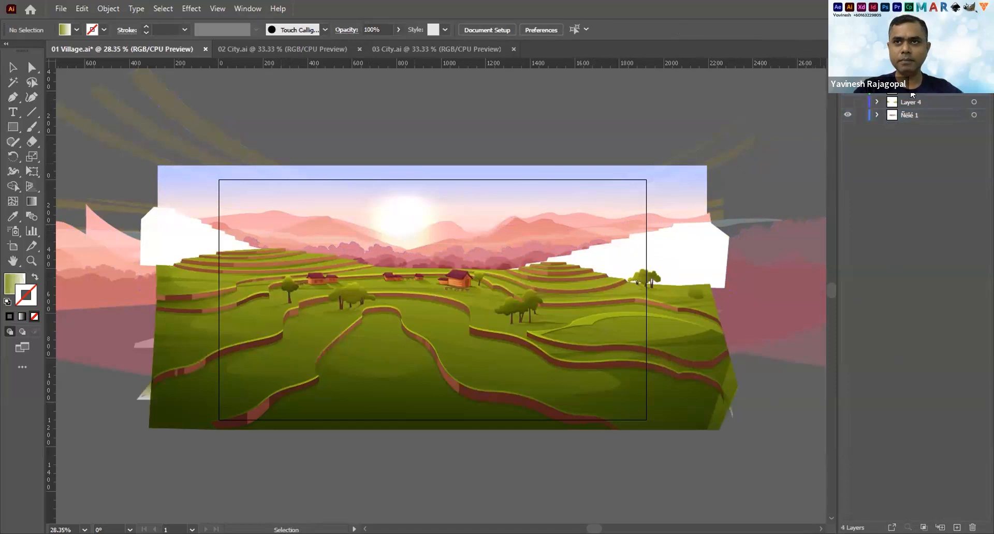
key(ctrl+z)
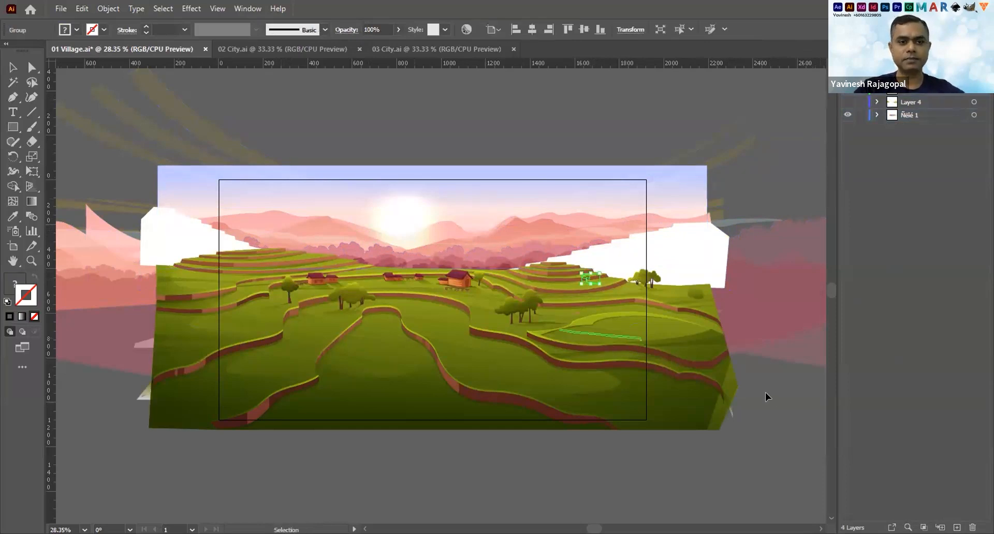
click(759, 397)
Hide the green fields layer and delete the white silhouettes of the hills and houses from the landscape layer.
click(846, 97)
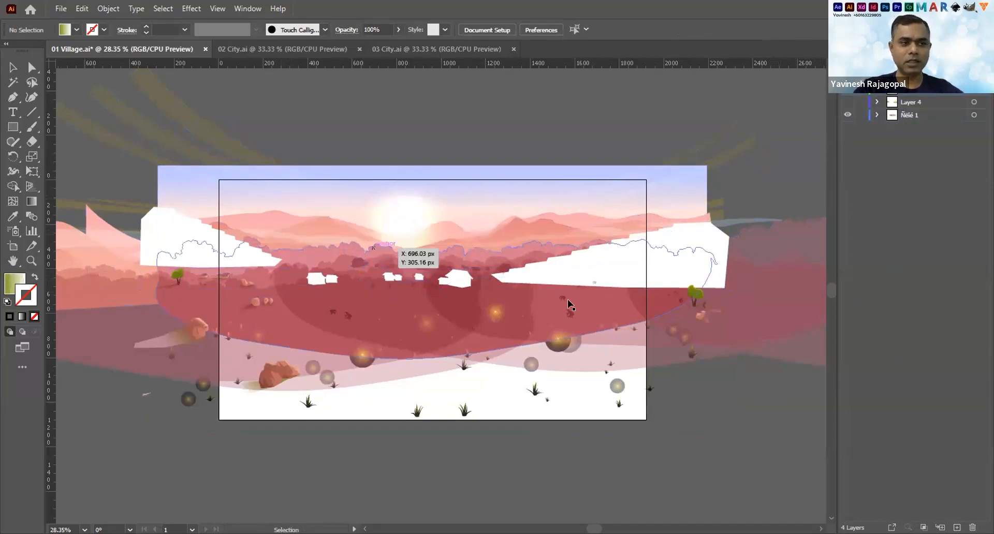
click(601, 270)
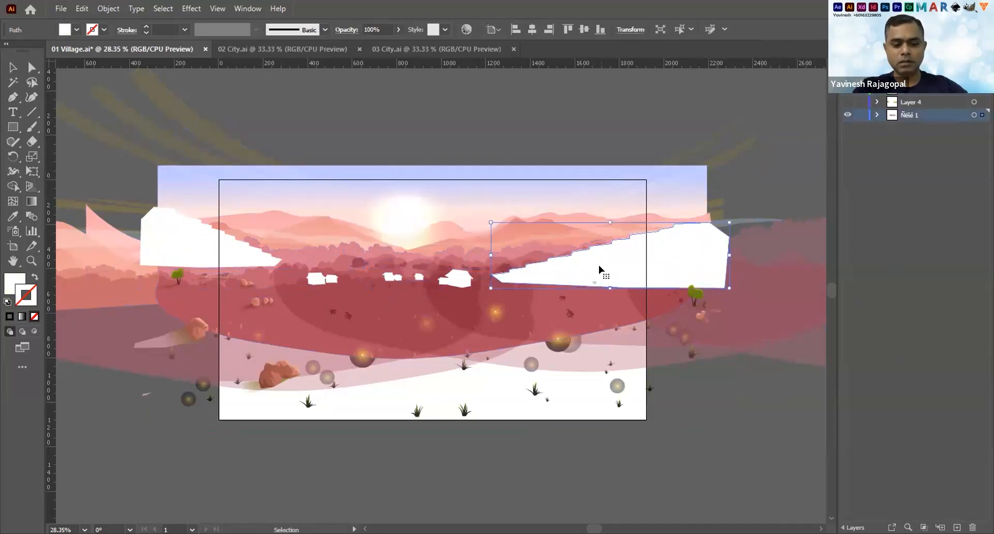
key(Delete)
click(451, 280)
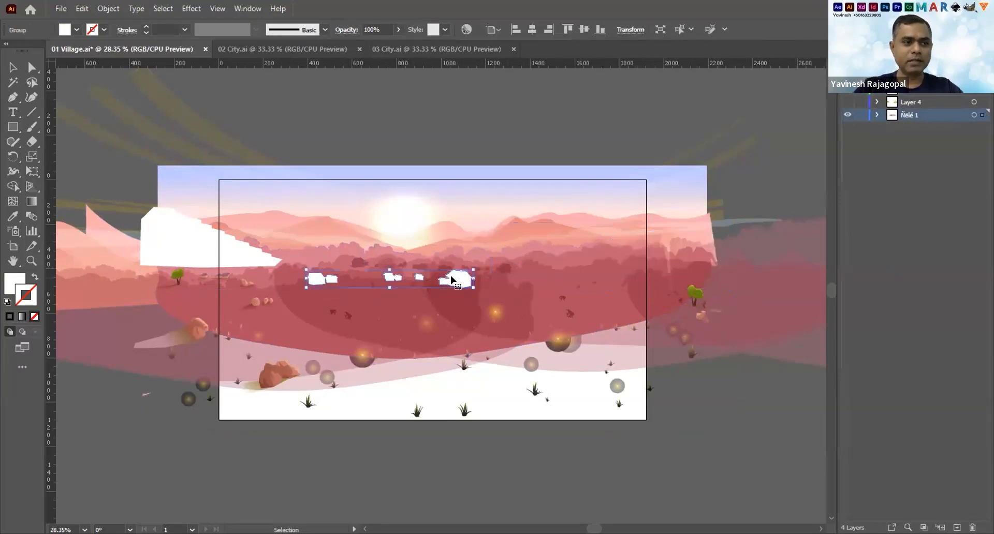
key(Delete)
click(241, 246)
key(Delete)
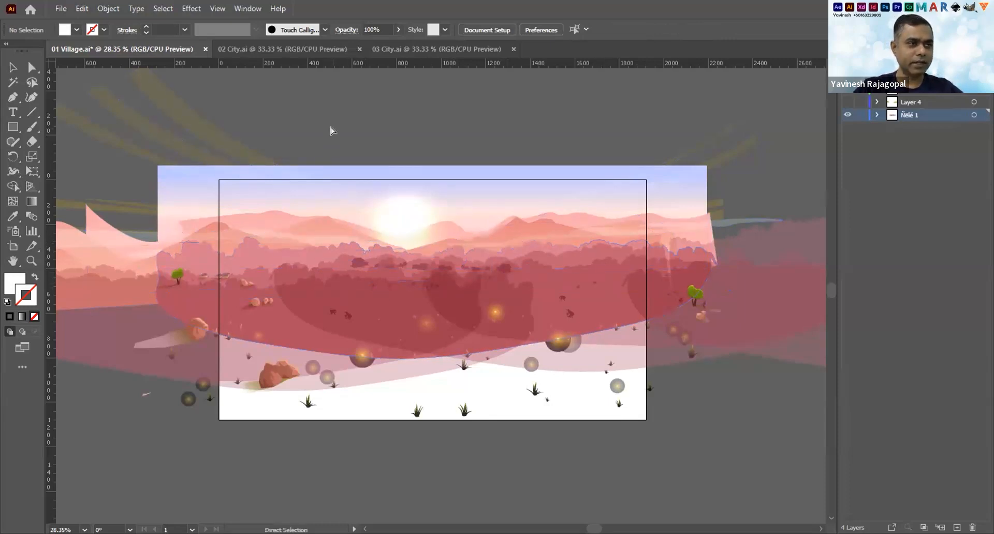
key(v)
key(ctrl+a)
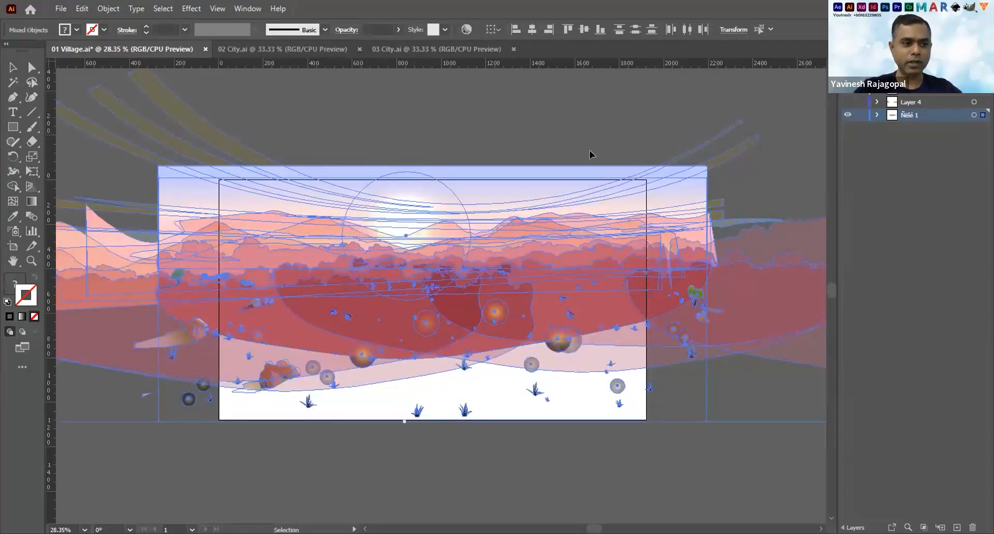
click(619, 443)
Cut the foreground grass tufts from the landscape, paste them in place on a new layer, and hide that layer.
click(465, 409)
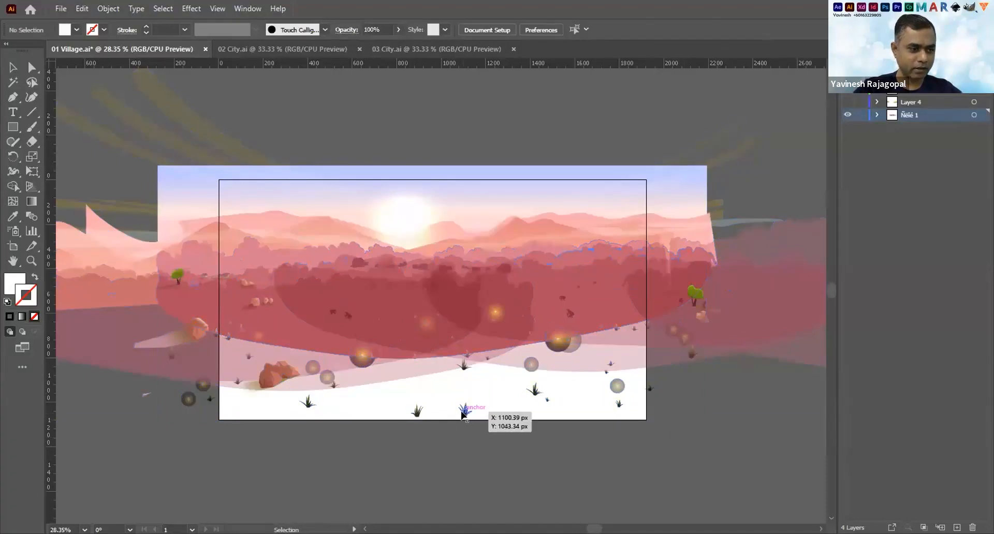
shift+click(419, 414)
shift+click(309, 402)
shift+click(334, 385)
shift+click(464, 366)
shift+click(537, 390)
shift+click(548, 399)
shift+click(619, 405)
shift+click(650, 389)
shift+click(606, 372)
shift+click(610, 365)
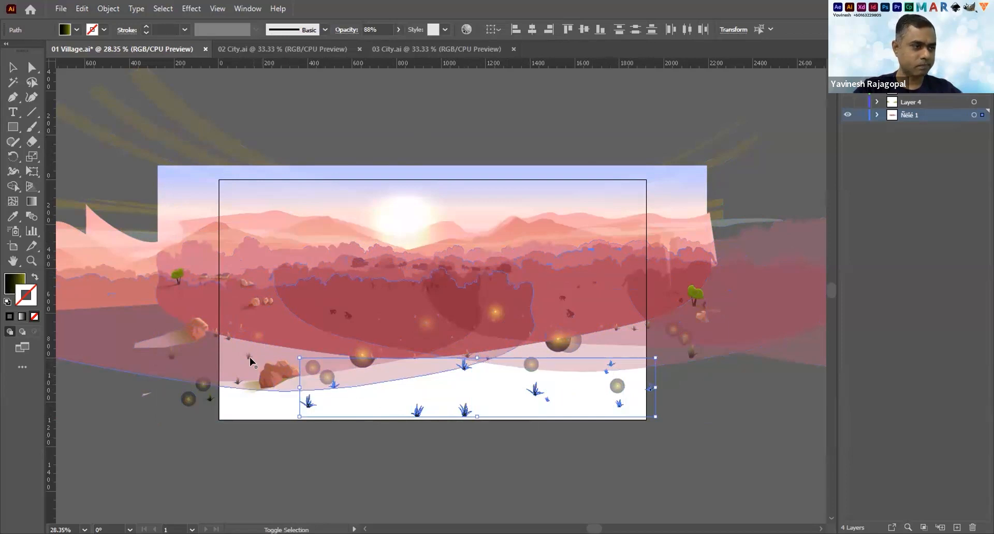
shift+click(238, 382)
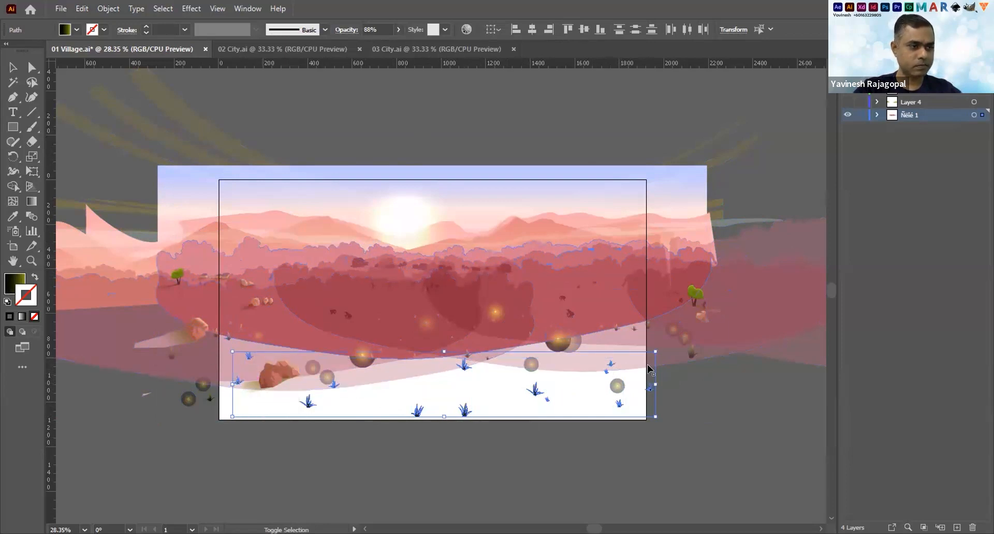
shift+click(467, 354)
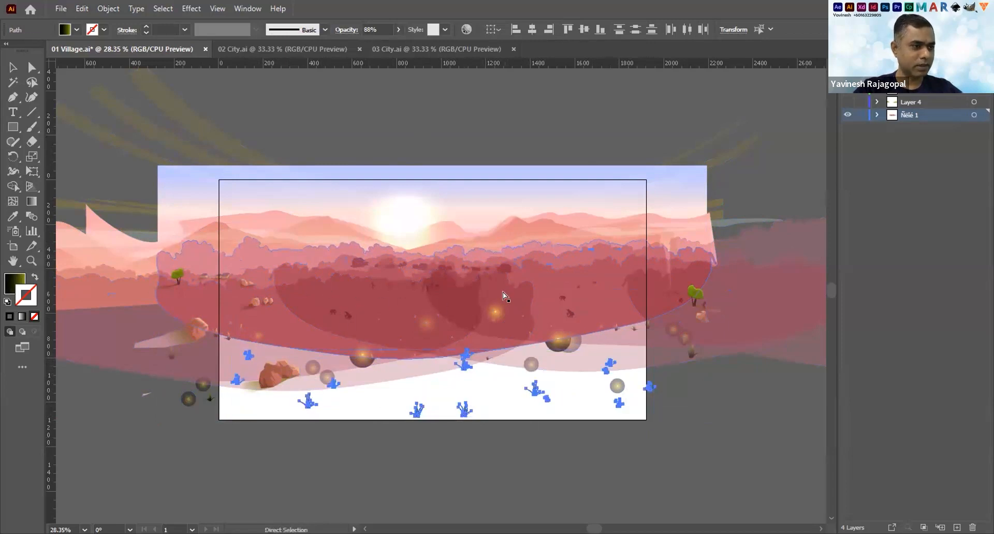
key(Delete)
click(956, 454)
click(957, 527)
key(ctrl+f)
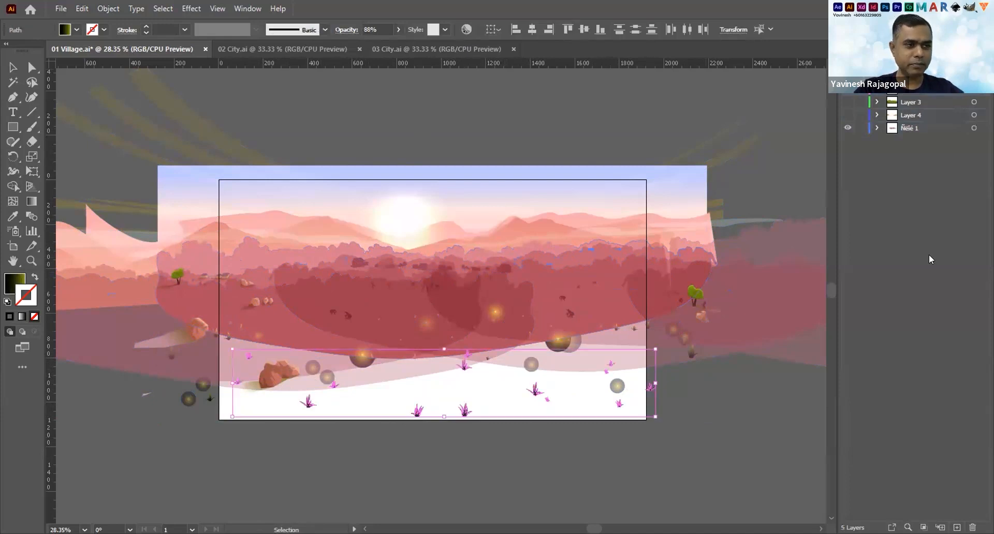
click(845, 94)
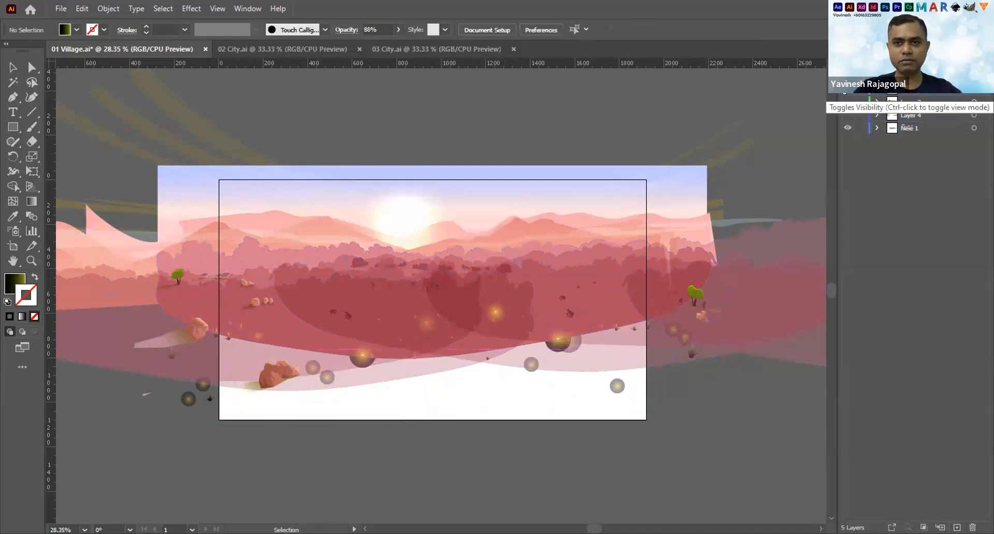
Cut the large brown rocks and the small rocks beside the left tree out of the landscape layer.
click(263, 384)
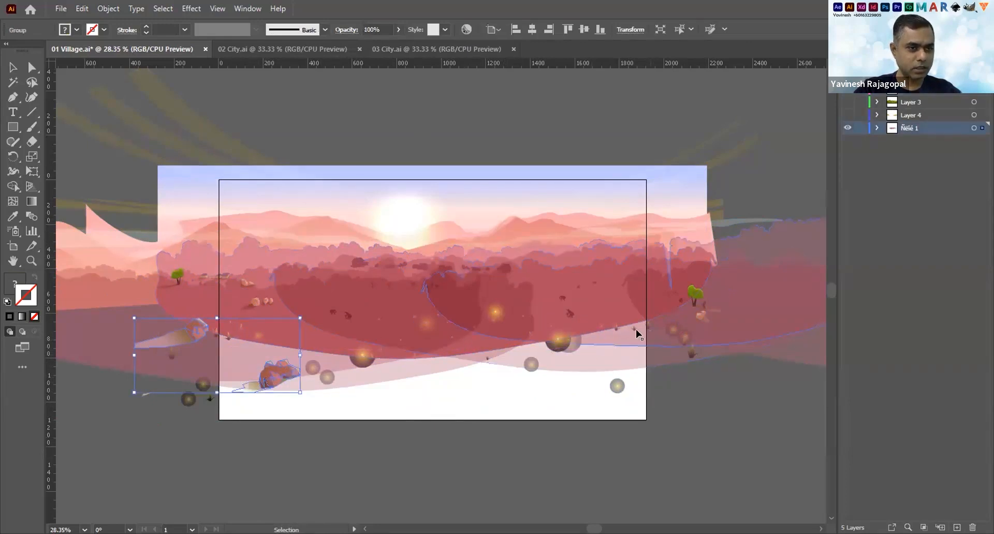
shift+click(243, 280)
click(549, 427)
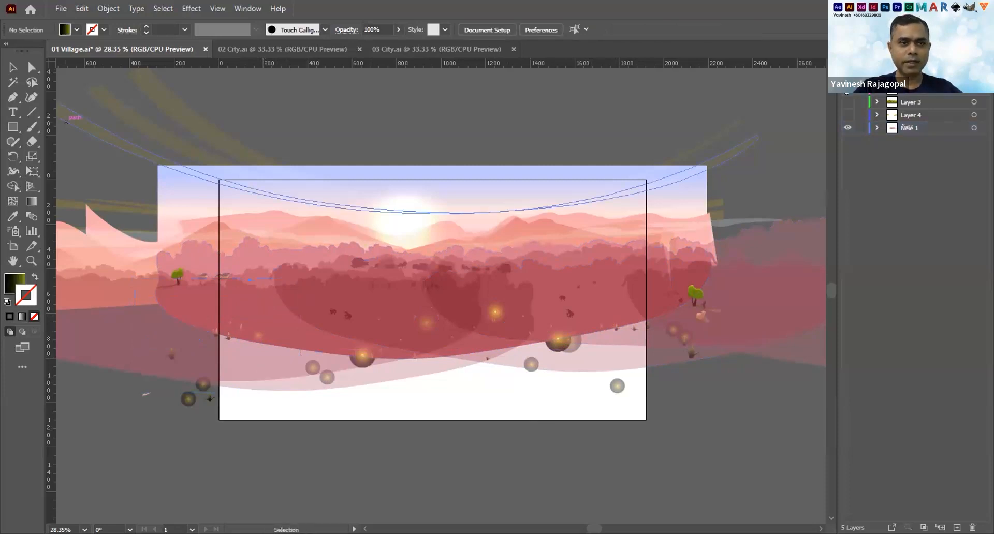
Paste the cut rocks in place on the foreground grass layer and hide that layer.
key(ctrl+z)
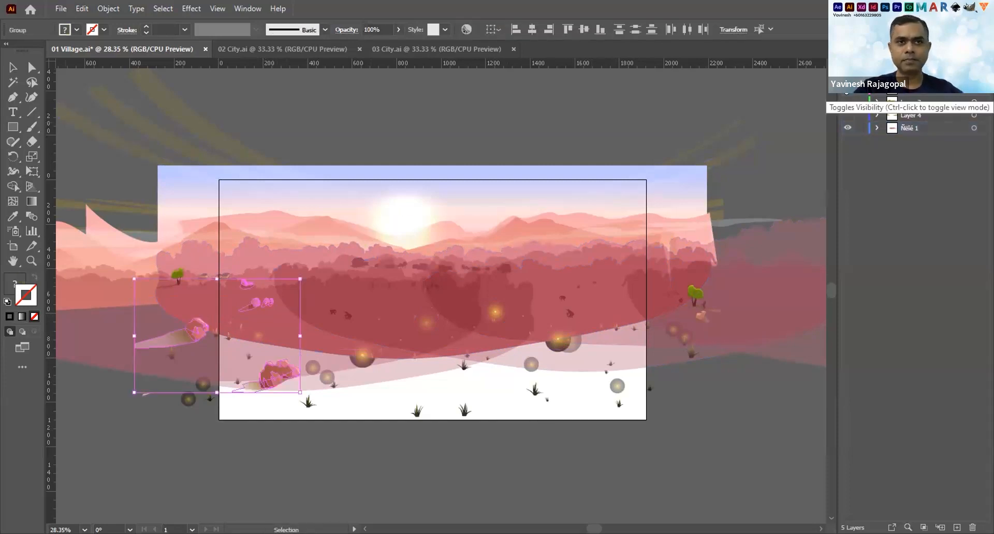
click(847, 91)
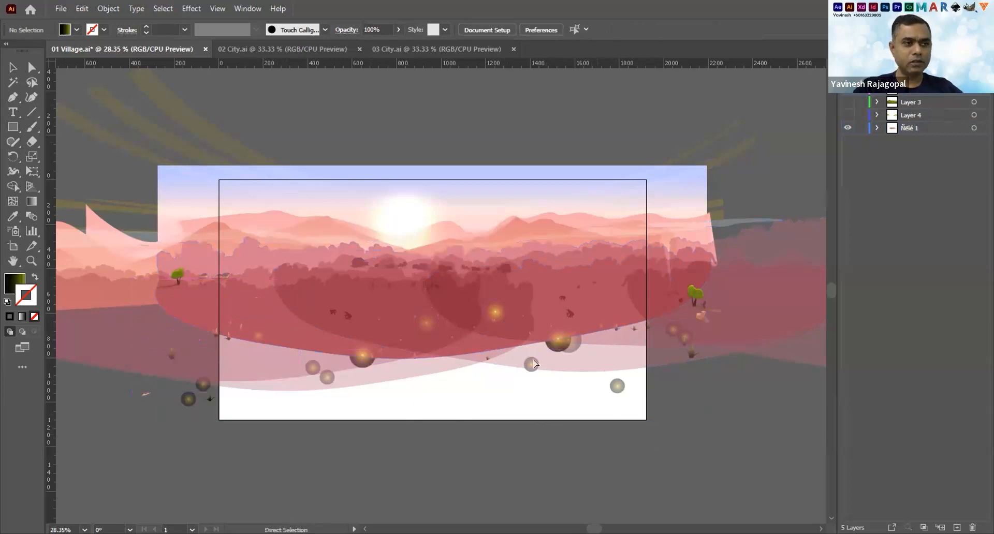
Cut all remaining visible artwork except the sky and sun, and paste it in place on a new layer.
key(ctrl+a)
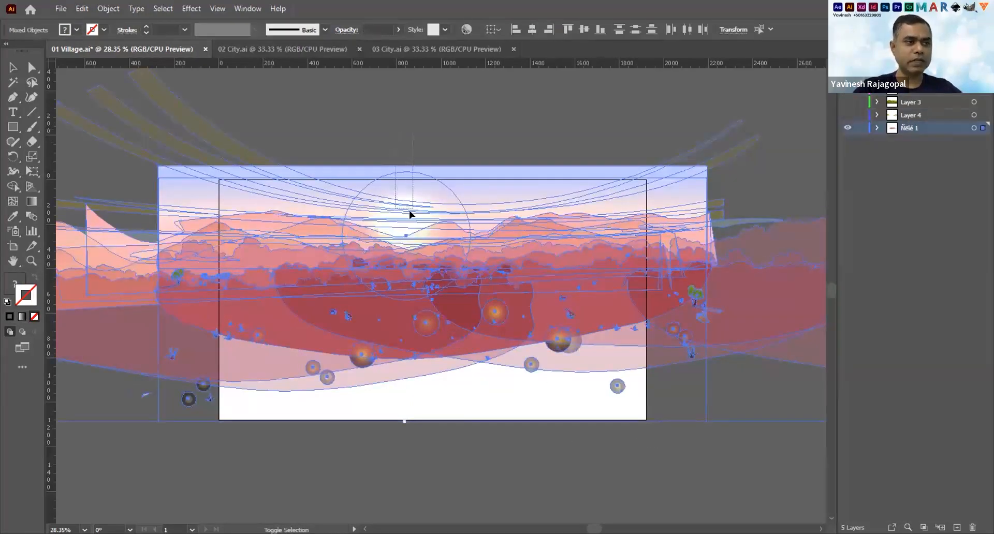
shift+click(400, 229)
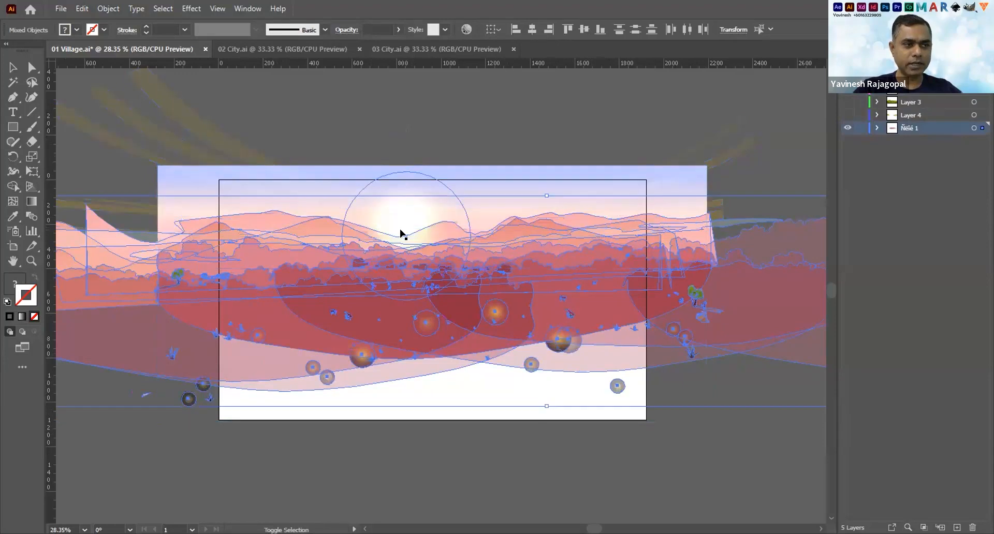
key(a)
key(Delete)
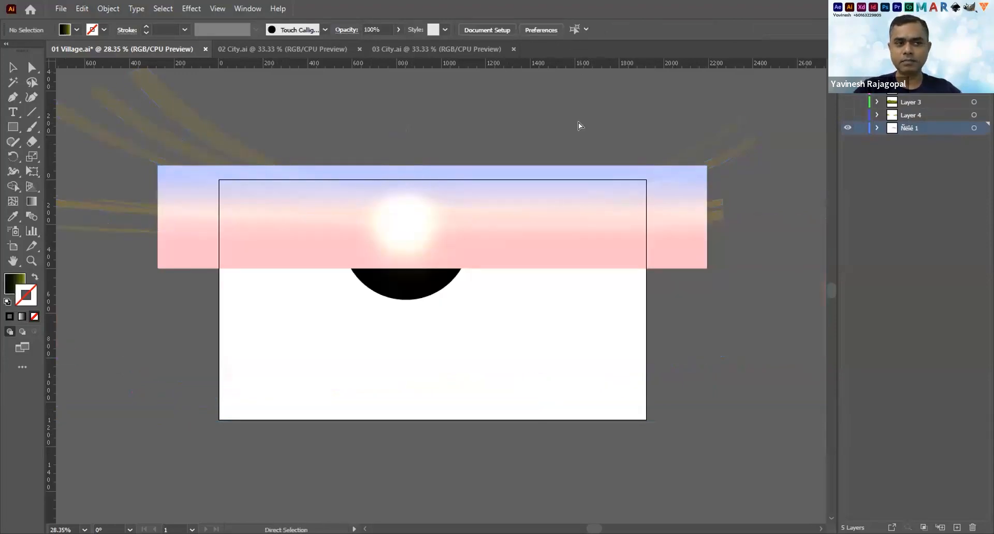
key(v)
click(957, 527)
key(ctrl+v)
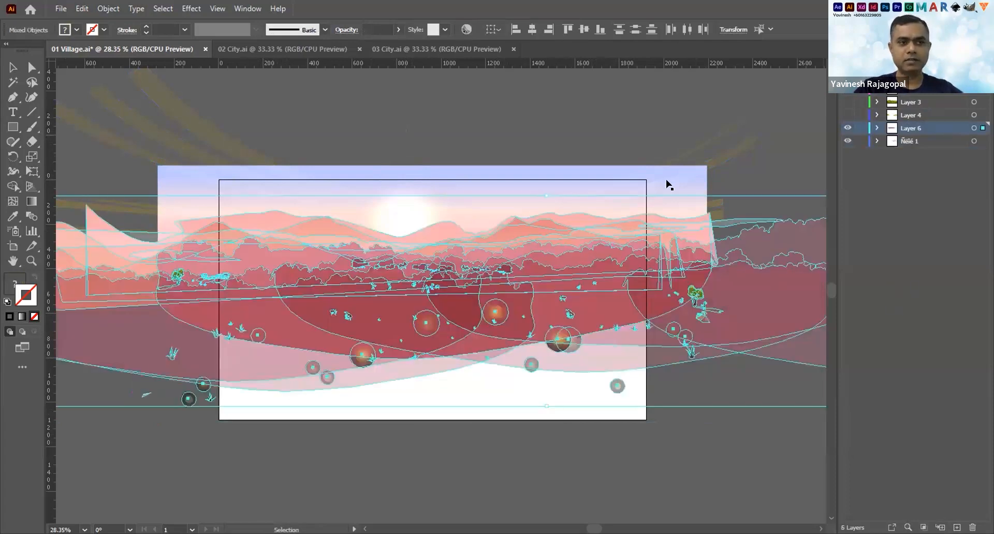
click(601, 108)
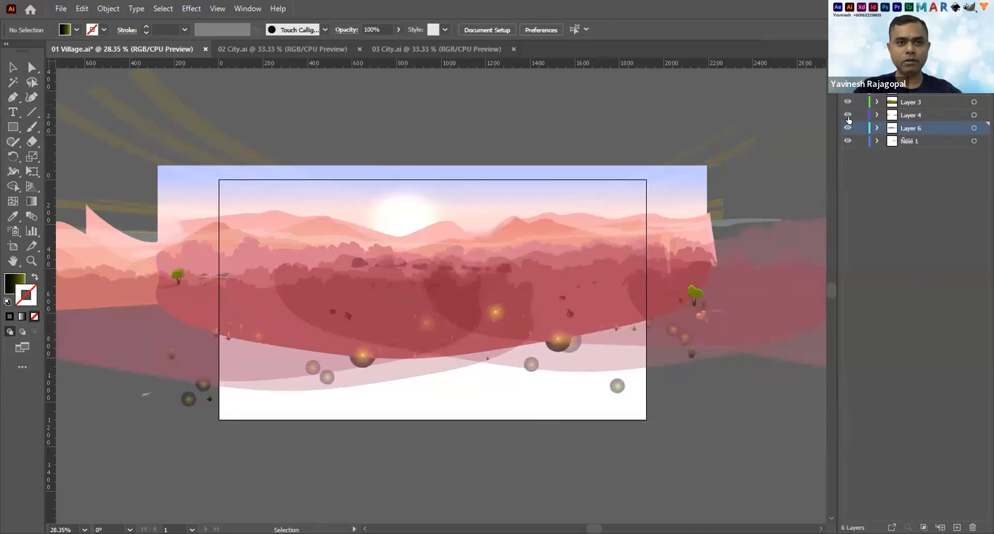
Show all the hidden layers again and toggle individual layers to check how the landscape is separated.
click(848, 115)
click(848, 89)
click(848, 89)
click(847, 89)
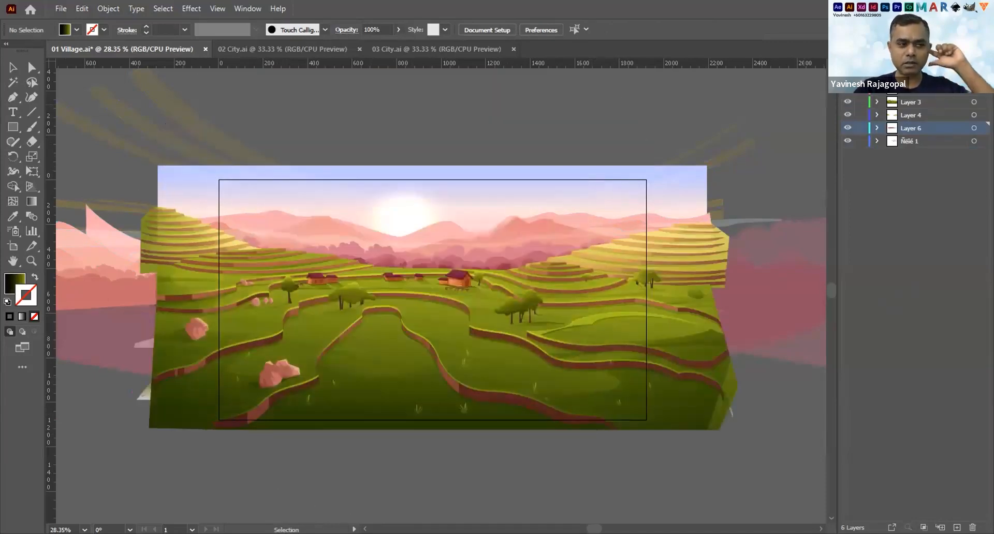
click(847, 89)
click(847, 89)
click(848, 89)
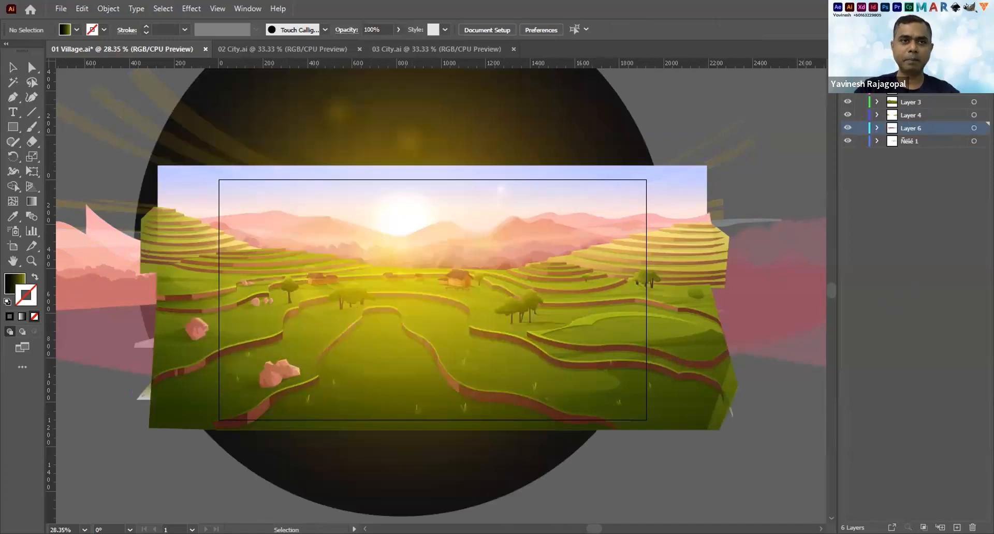
click(847, 102)
click(847, 101)
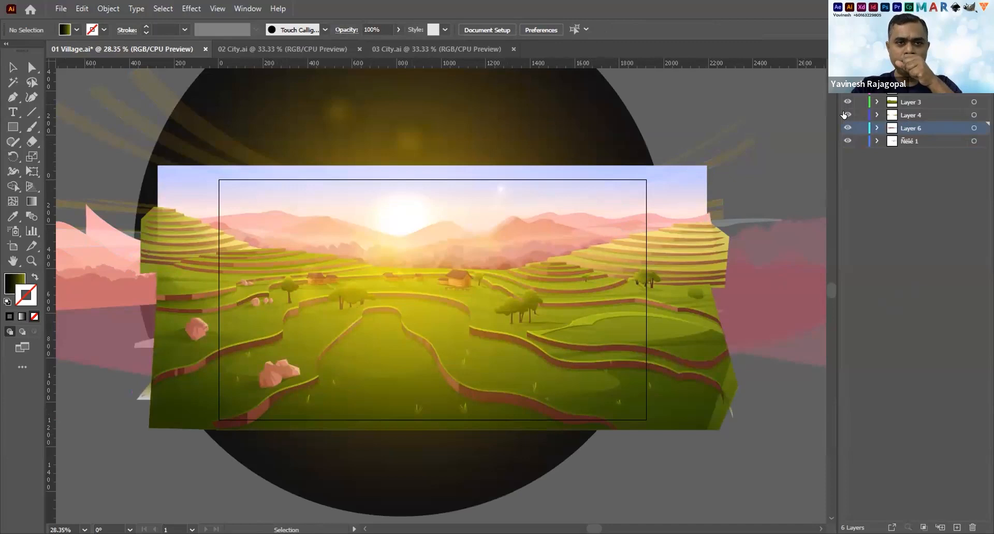
click(847, 112)
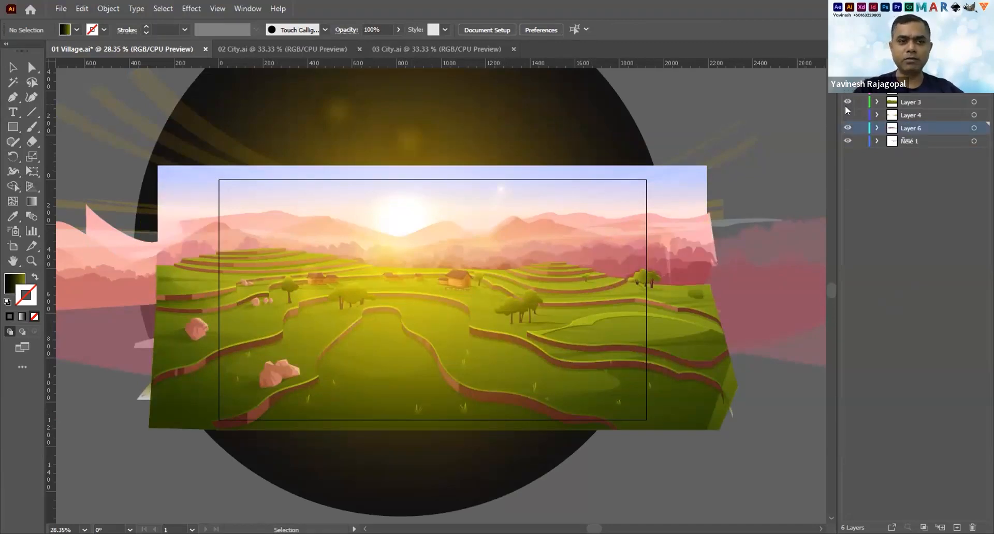
click(846, 114)
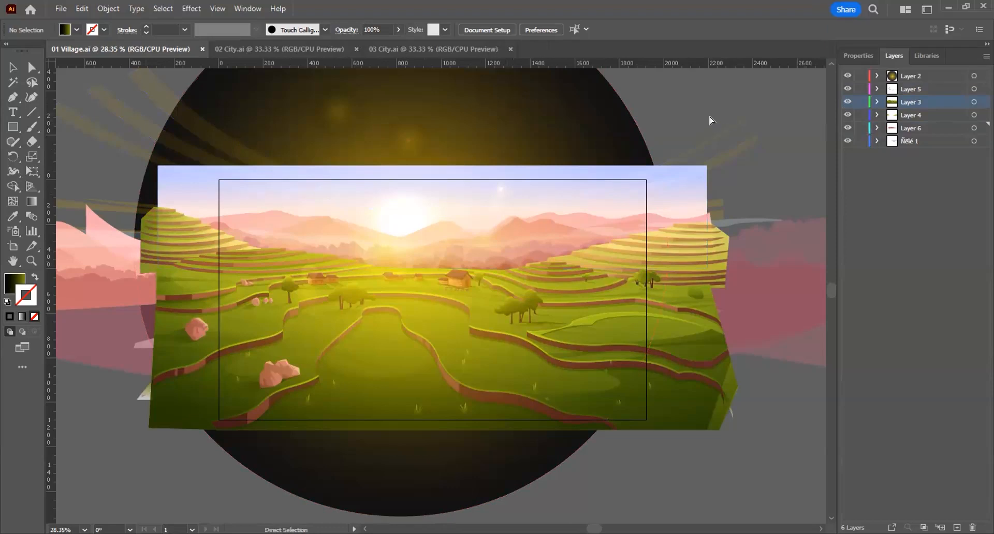
Close the 01 Village.ai document and switch to 02 City.ai.
key(ctrl+w)
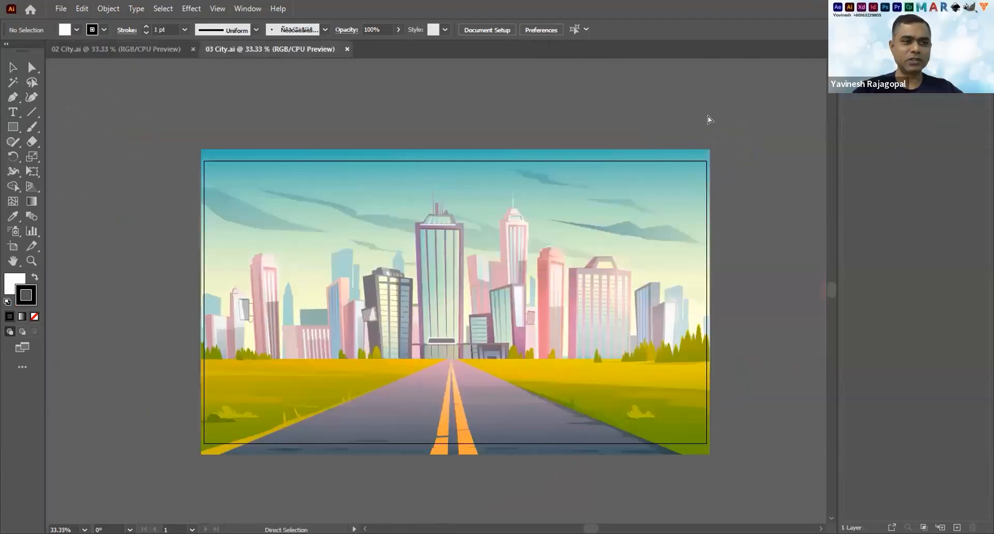
key(ctrl+Tab)
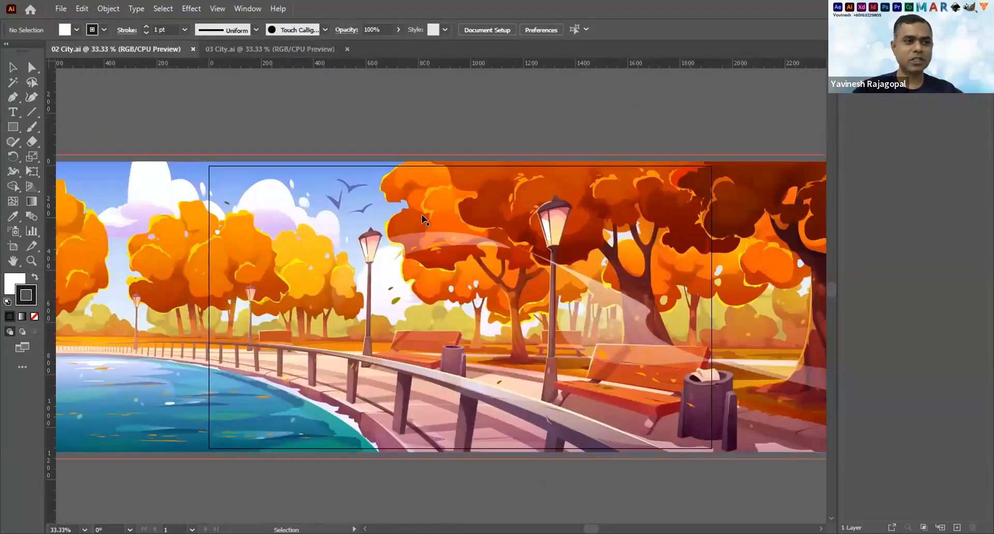
Release the clipping mask of the autumn park illustration and deselect the artwork.
click(414, 227)
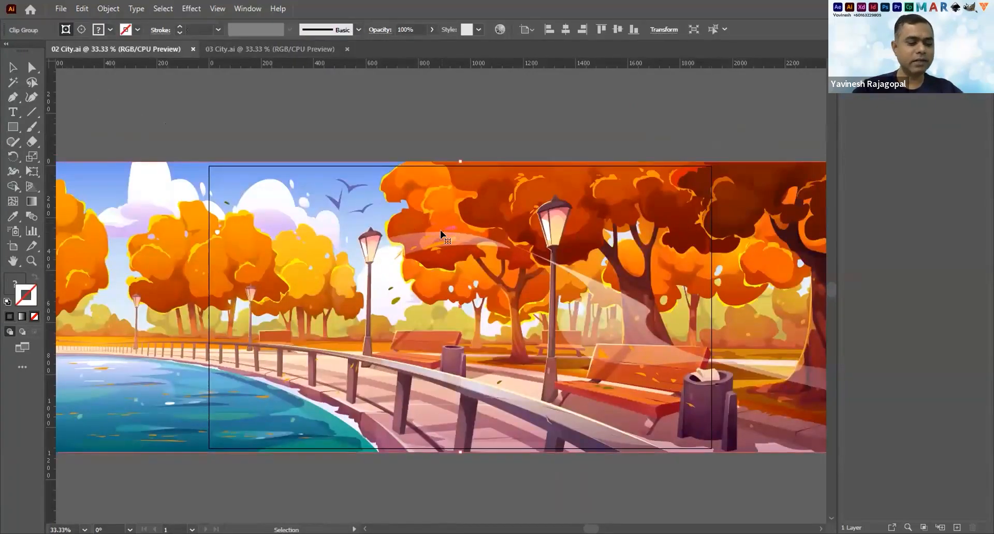
key(ctrl+alt+7)
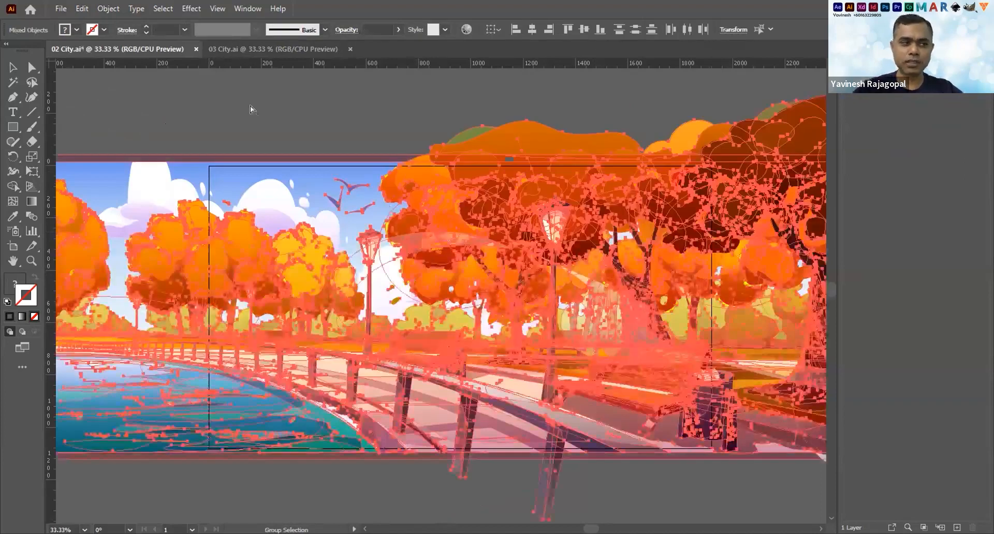
click(367, 116)
Cut the 30% opacity gradient overlay rectangle, paste it in place on a new layer, and hide that layer.
click(470, 221)
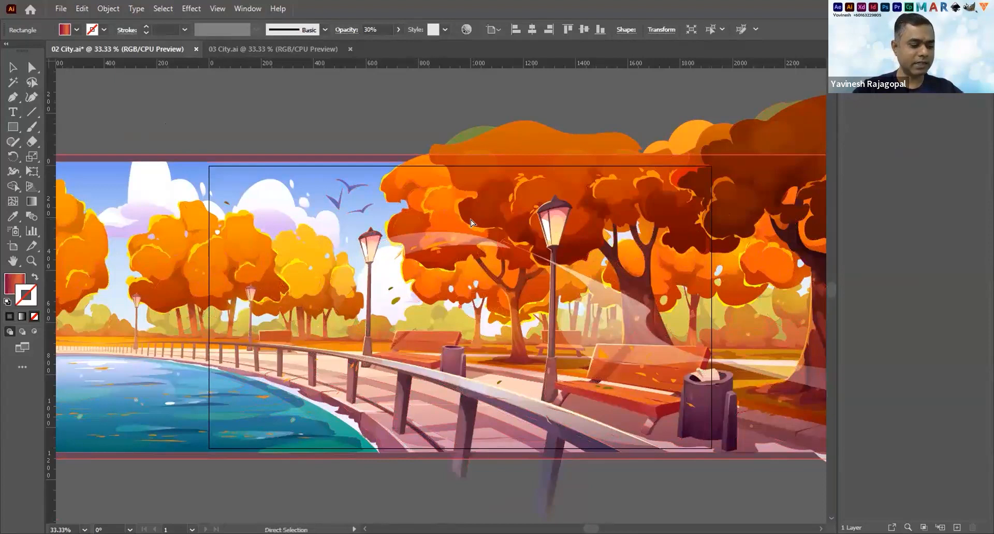
key(ctrl+shift+a)
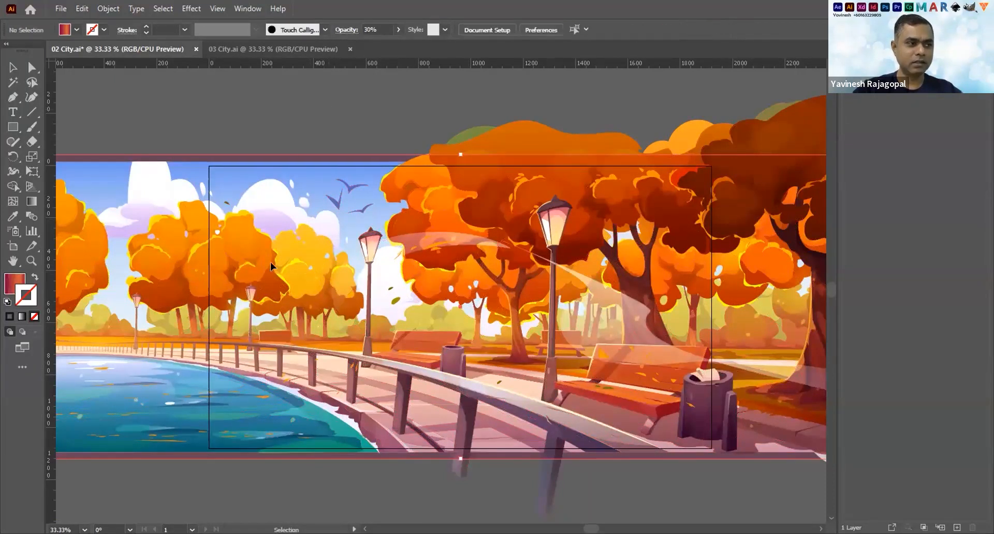
click(298, 256)
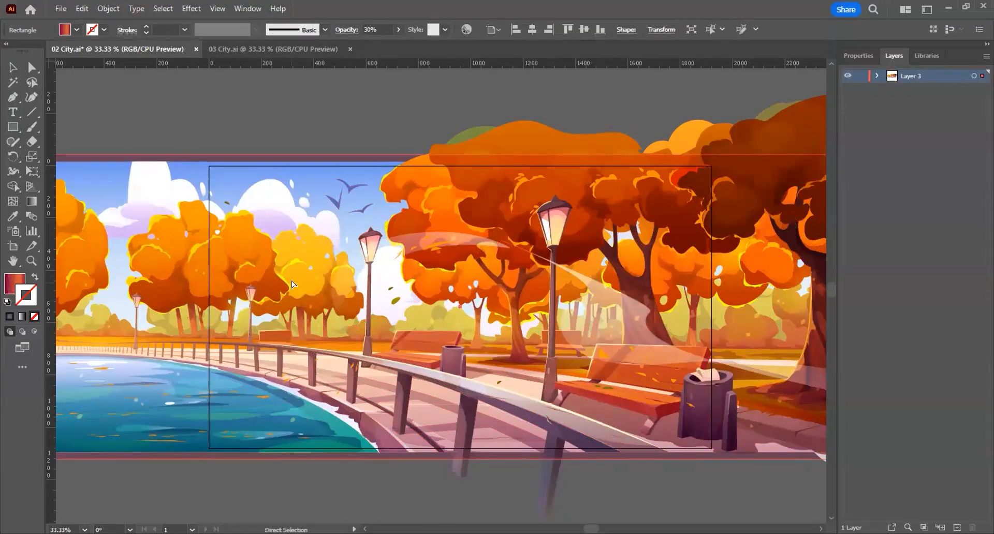
key(Delete)
key(ctrl+z)
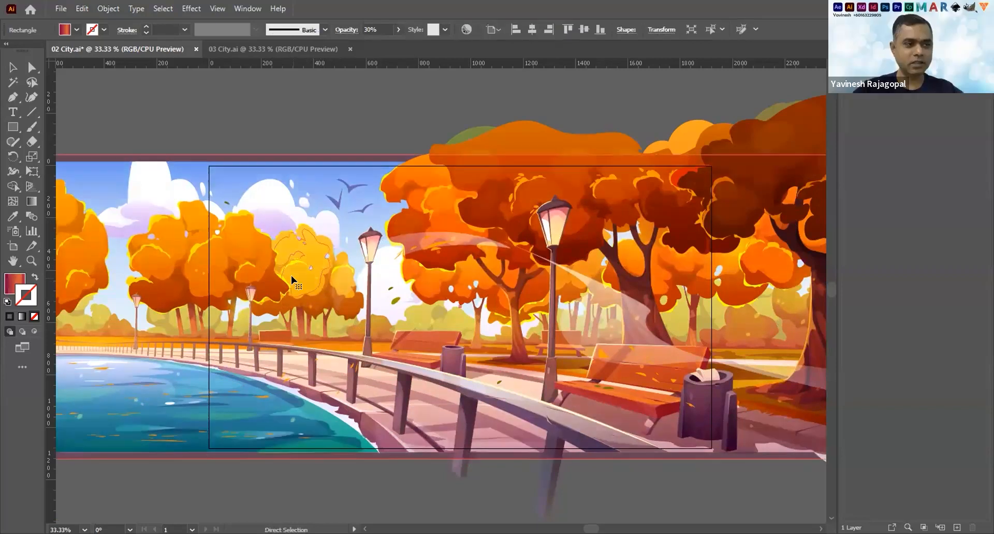
key(Delete)
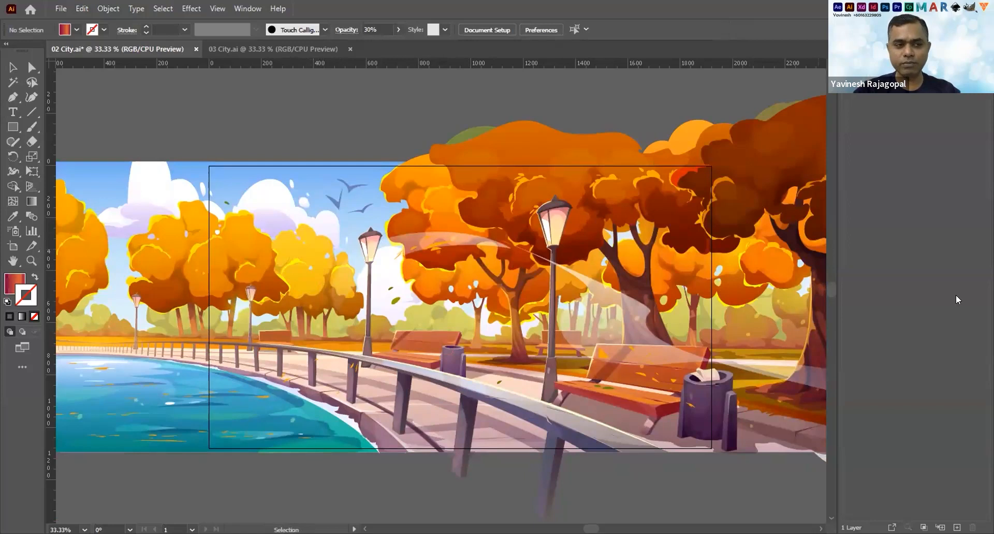
click(956, 528)
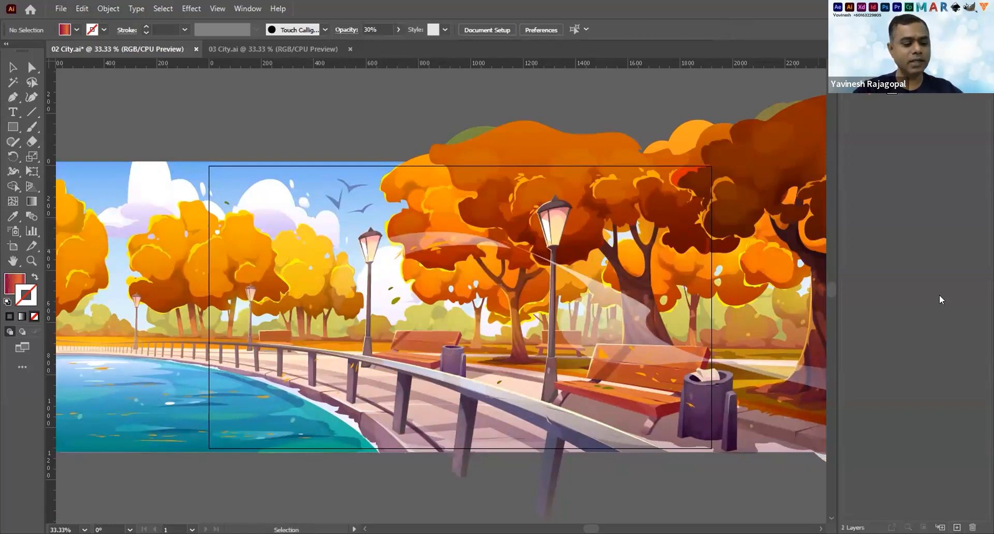
key(ctrl+f)
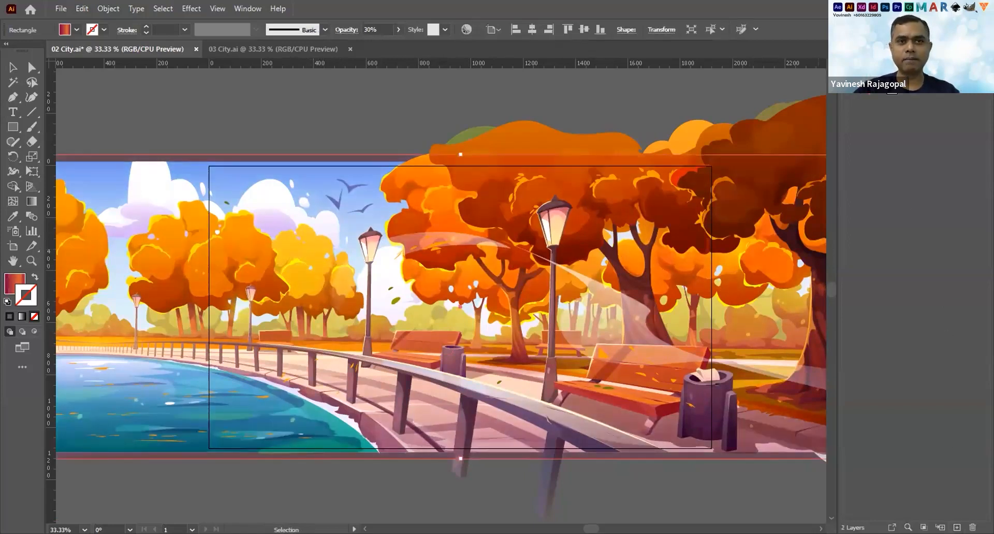
click(847, 76)
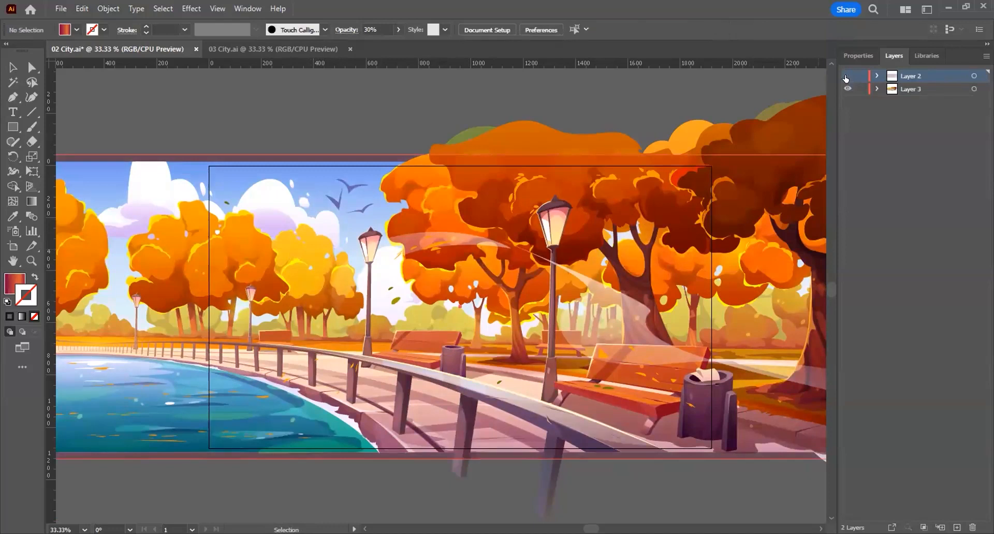
Move the translucent light streaks group in place onto the overlay layer, and hide that layer again.
click(440, 245)
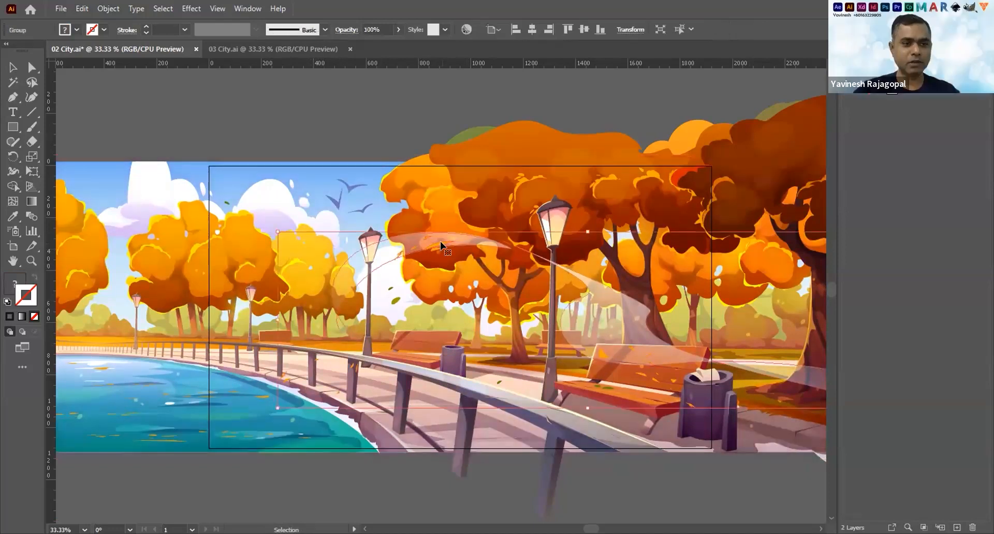
key(Delete)
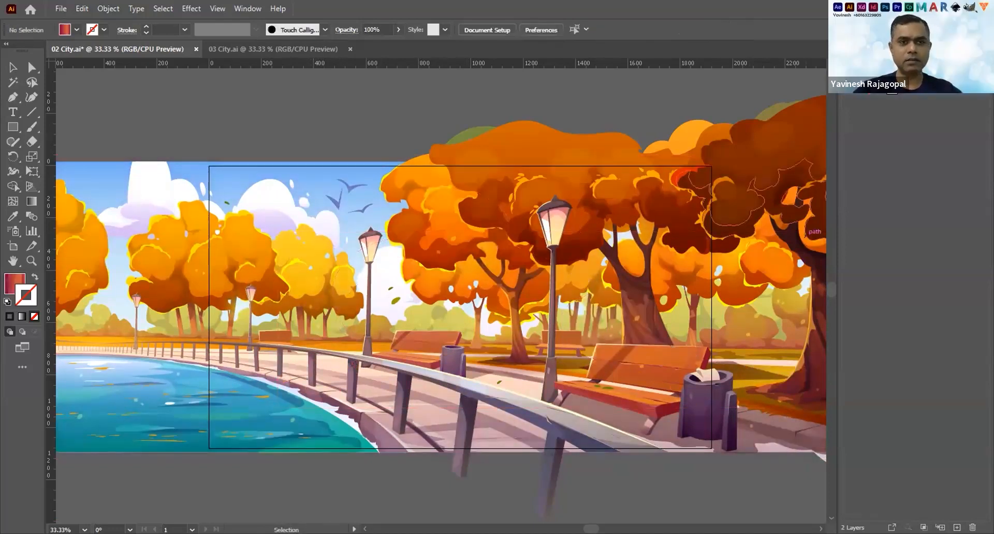
click(848, 75)
click(919, 74)
key(ctrl+z)
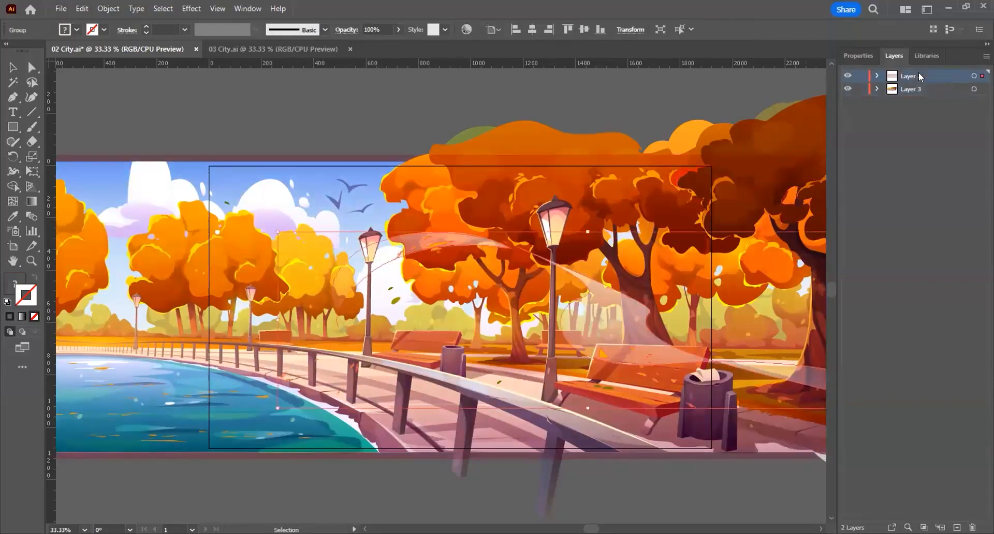
click(847, 76)
Cut the lake water group, paste it in place on a new layer, and hide that layer.
click(419, 204)
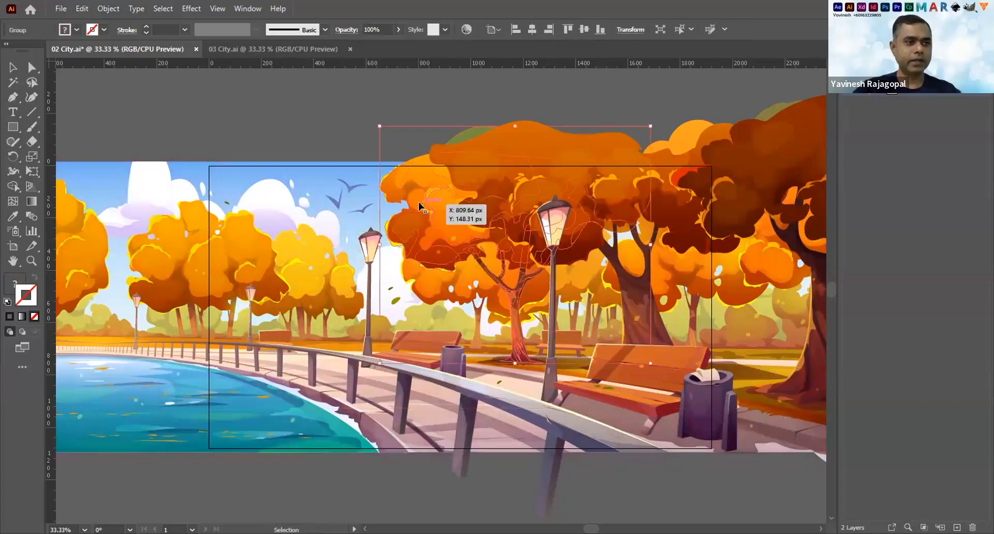
click(273, 412)
key(Delete)
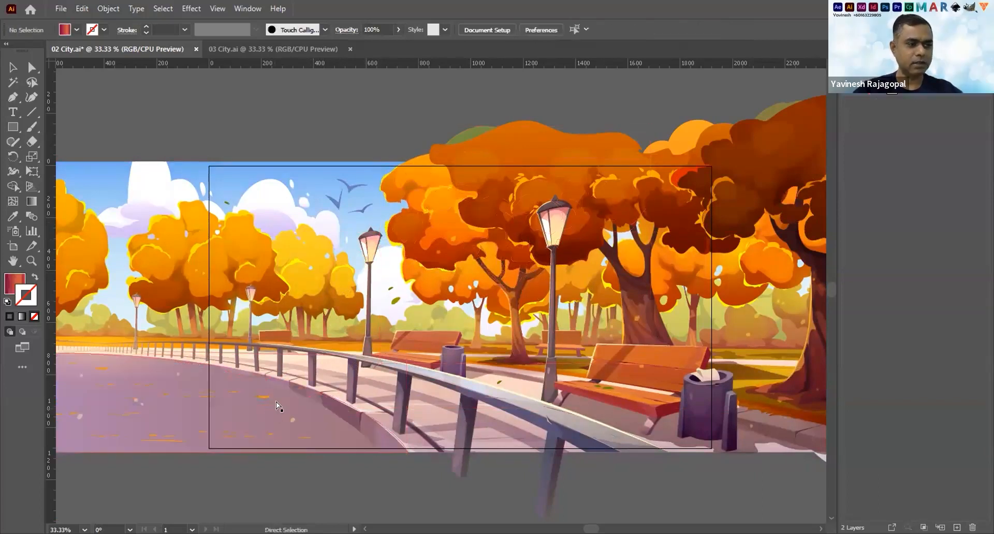
click(957, 528)
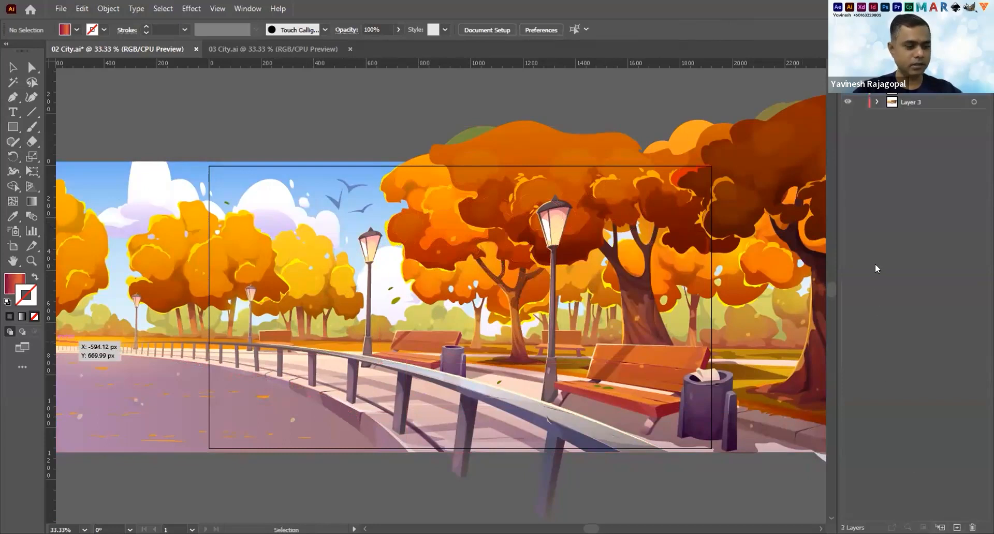
key(ctrl+f)
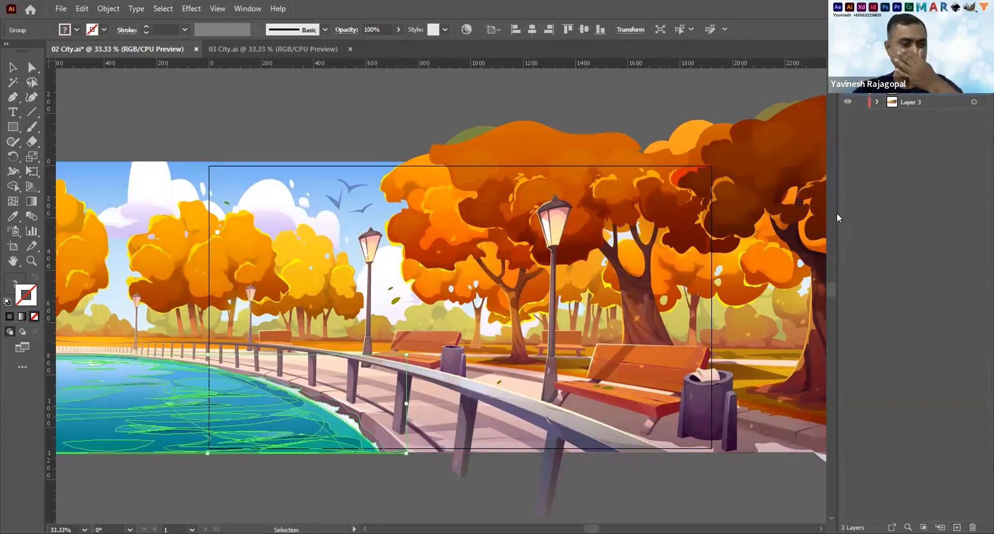
click(847, 89)
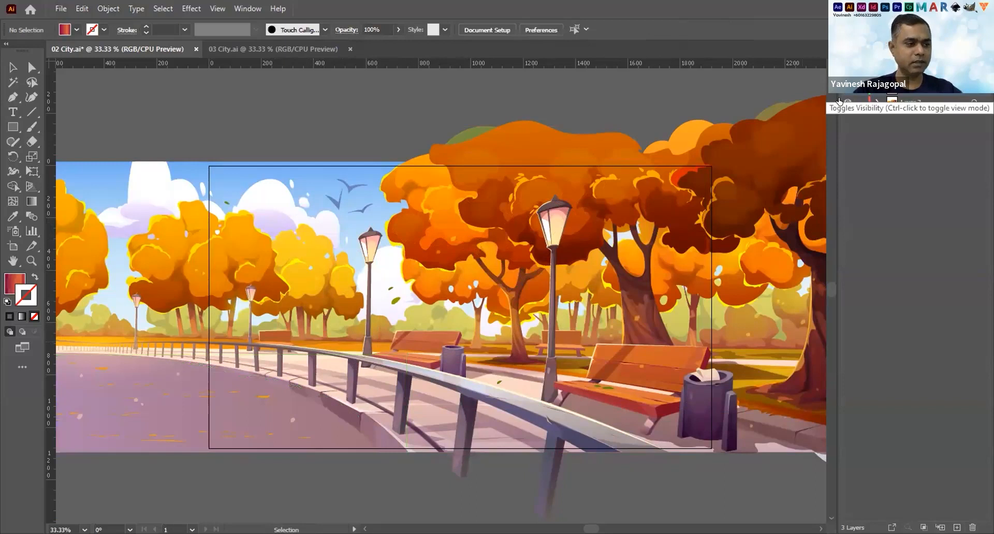
Cut the walkway and railing groups together, paste them in place on a new layer, and hide that layer.
click(352, 411)
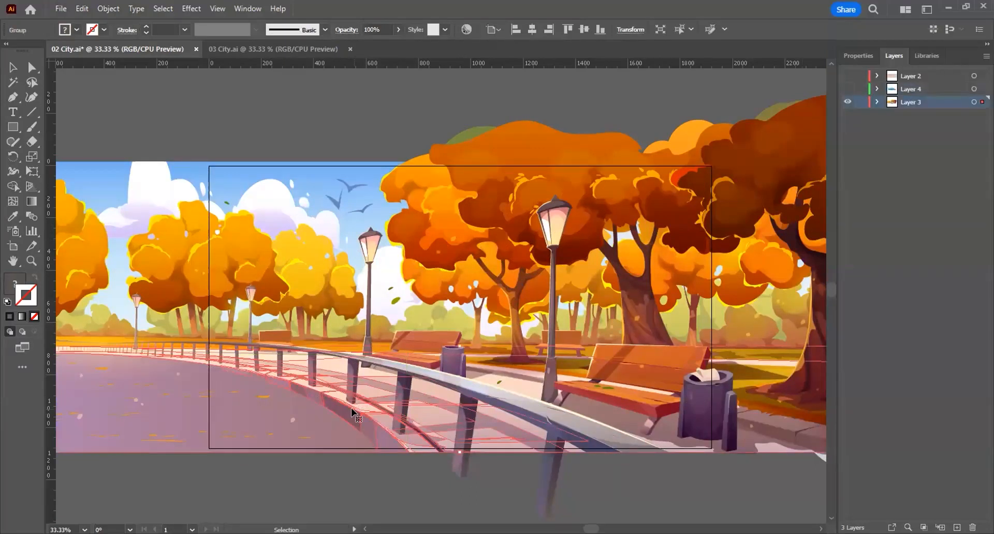
key(a)
key(Delete)
key(ctrl+z)
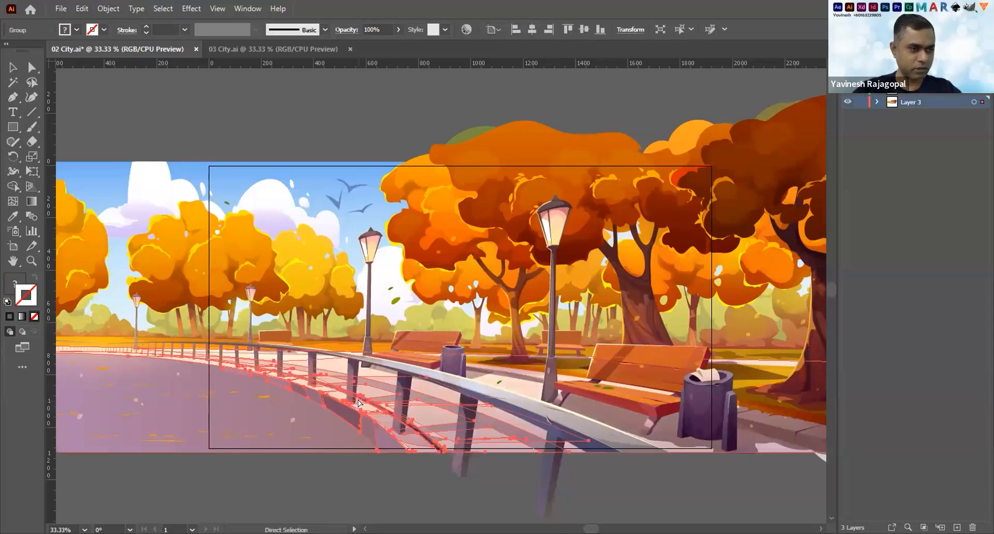
key(Delete)
key(ctrl+z)
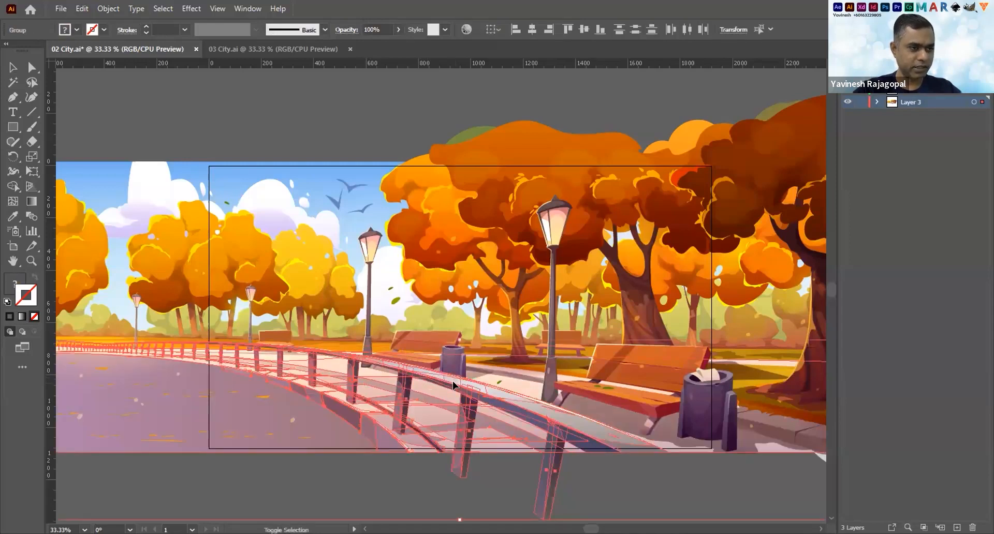
key(Delete)
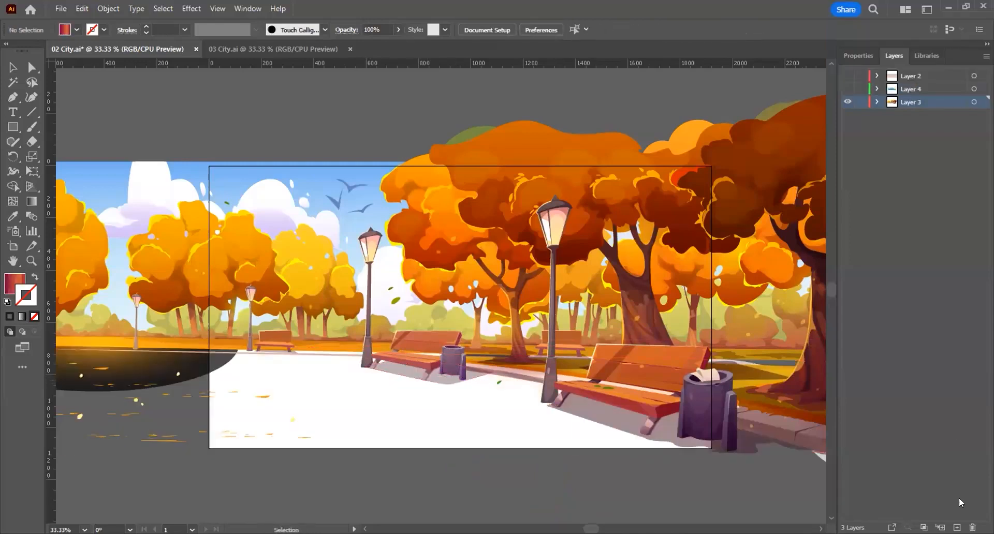
key(ctrl+l)
key(ctrl+v)
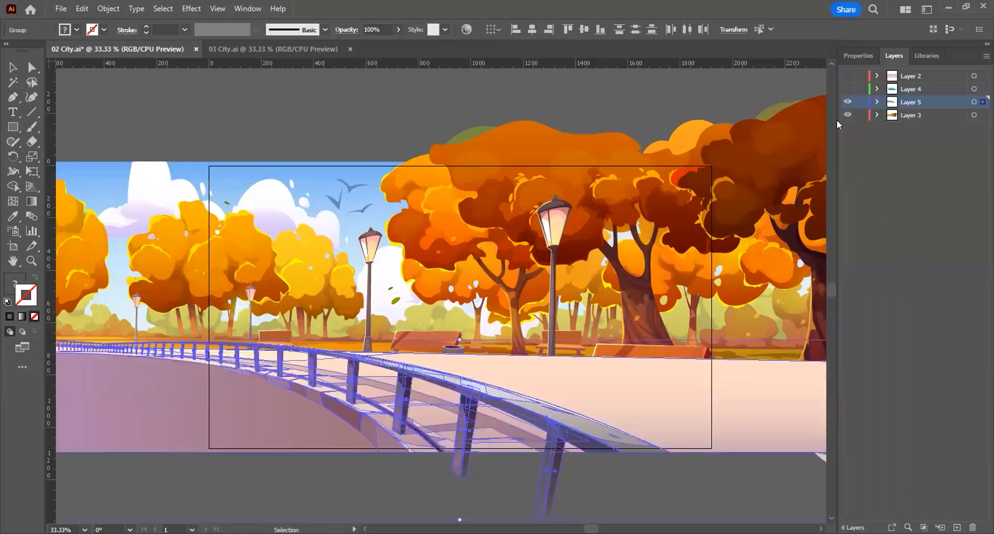
click(847, 102)
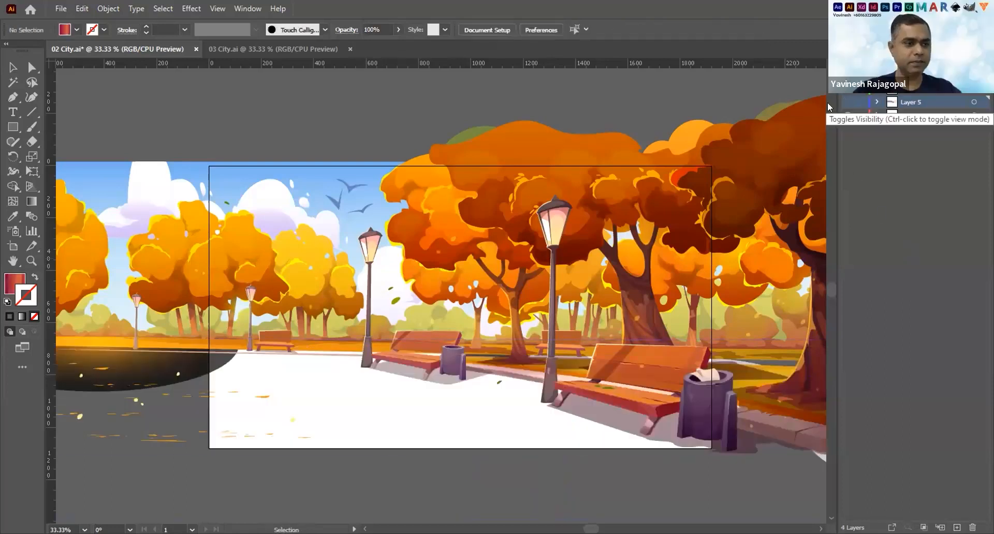
Select the three nearest lamp posts with their adjacent benches and trash bins, and cut them from the base layer.
click(368, 355)
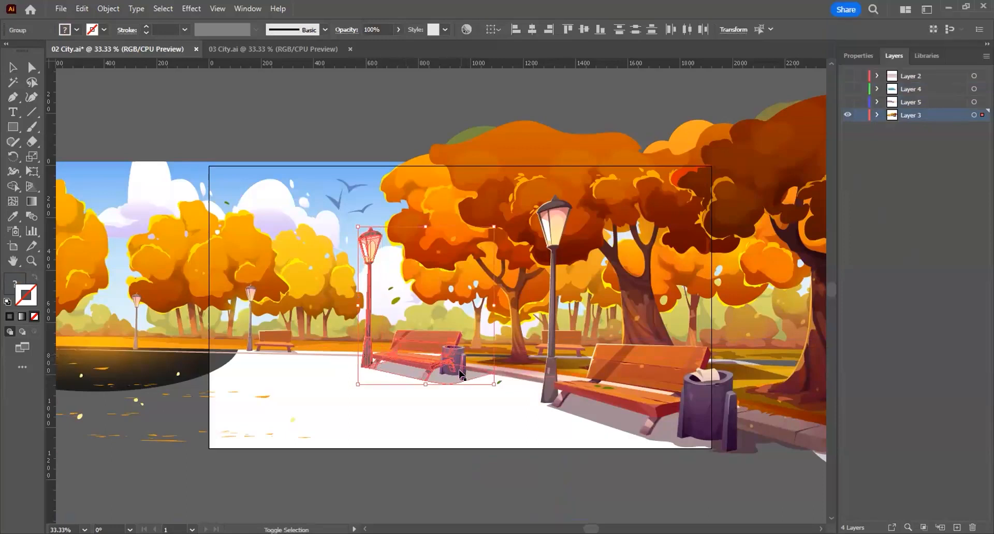
shift+click(547, 393)
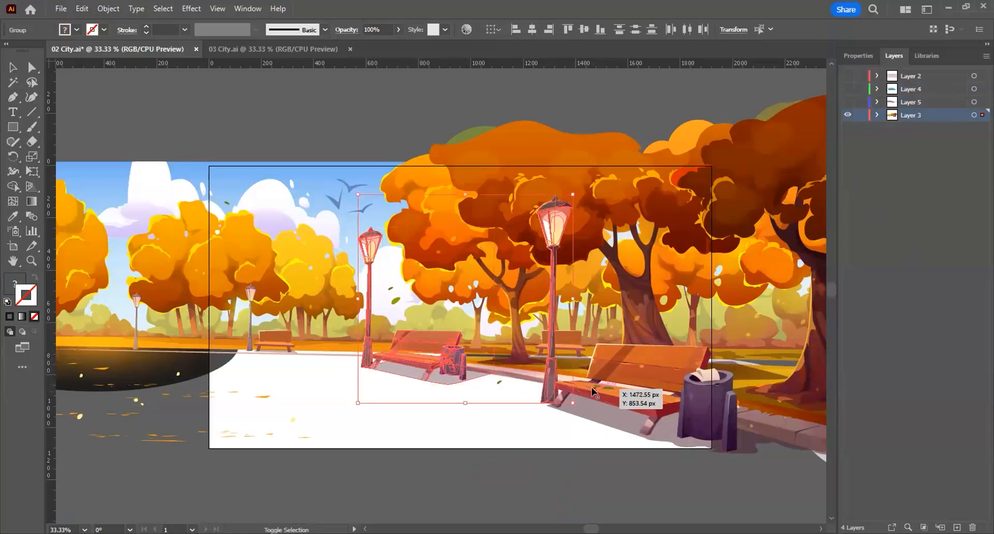
shift+click(692, 409)
shift+click(705, 409)
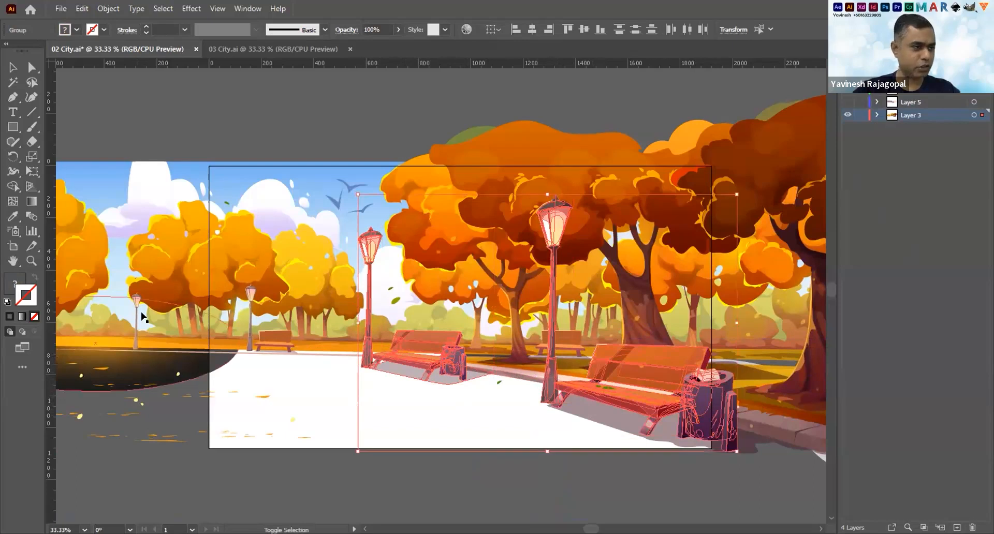
shift+click(271, 342)
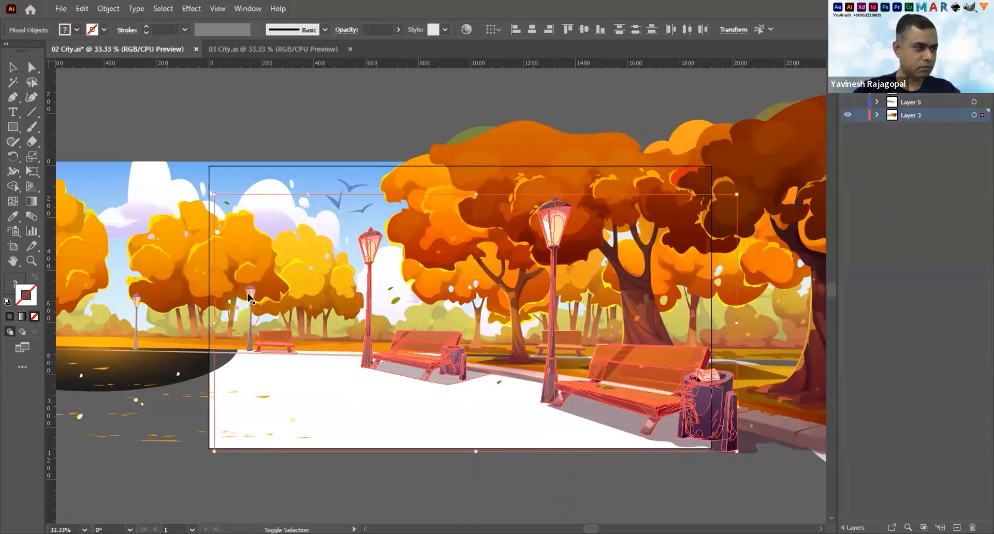
shift+click(248, 349)
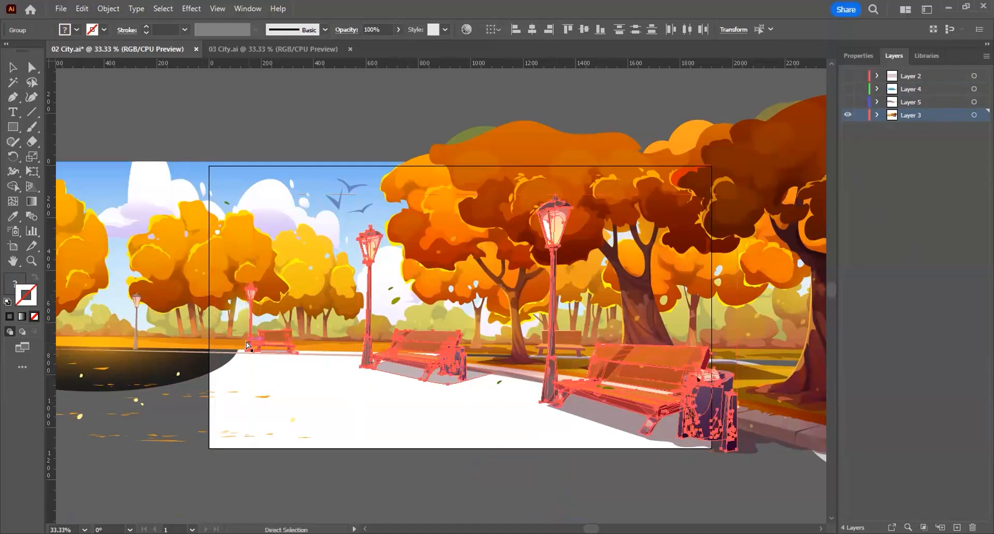
key(Delete)
Paste the lamp posts, benches and bins in place on a new layer above the walkway layer, and show all layers.
click(921, 101)
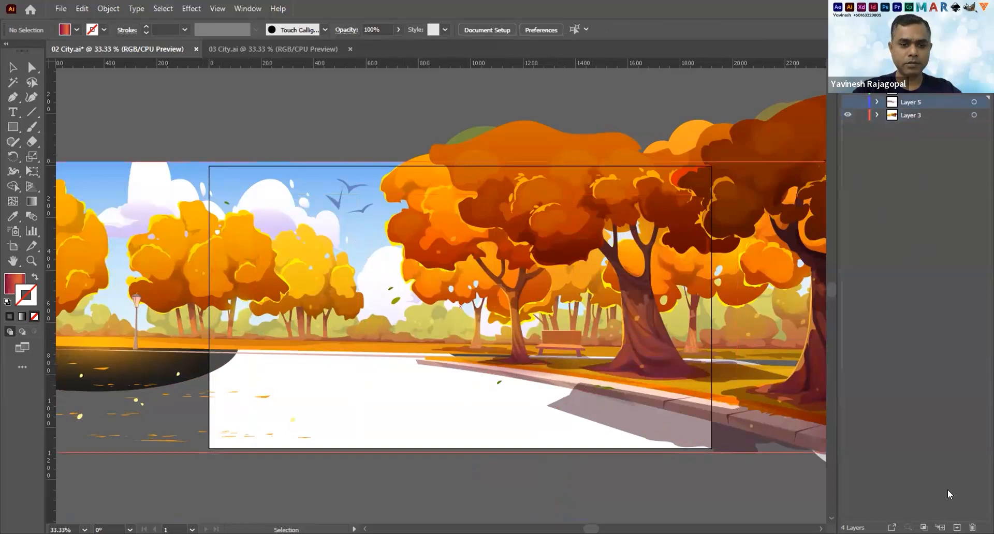
click(957, 528)
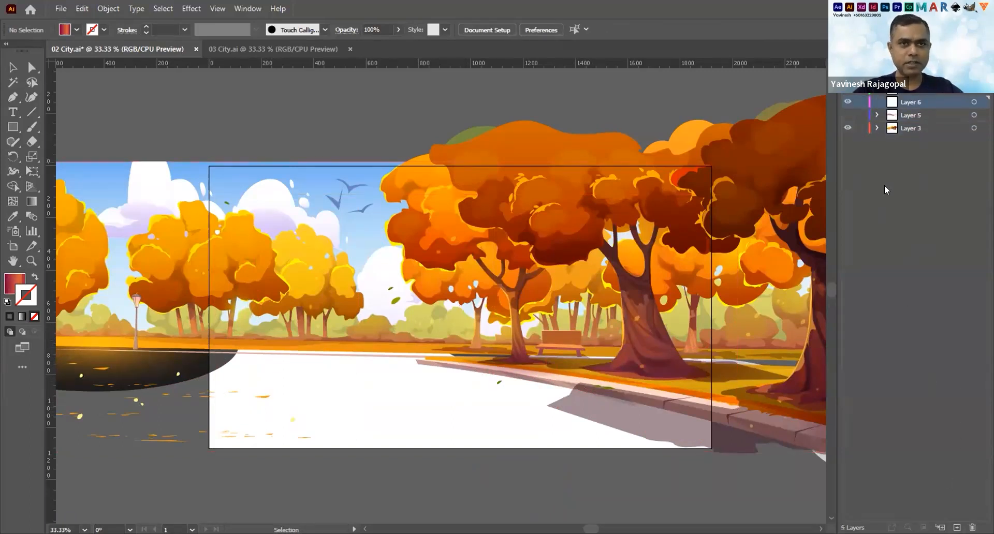
key(ctrl+shift+v)
click(847, 127)
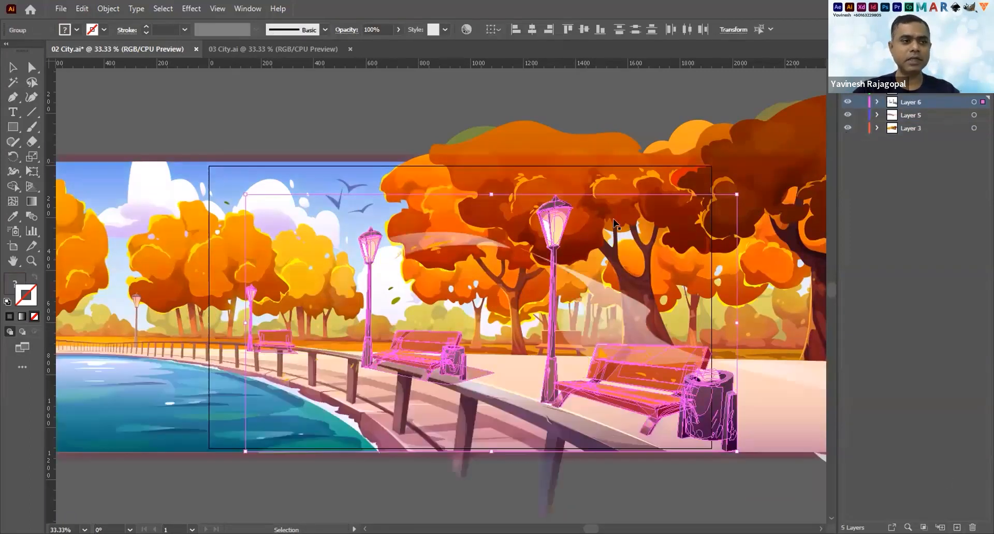
click(299, 100)
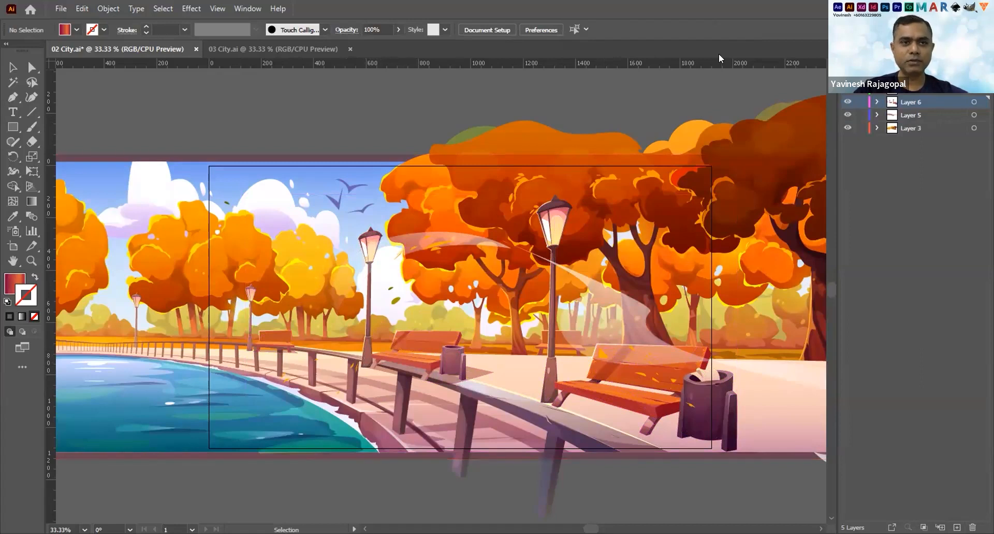
Try stacking the lamp and bench layer below the walkway layer, and restore the original layer order.
drag(930, 101, 930, 119)
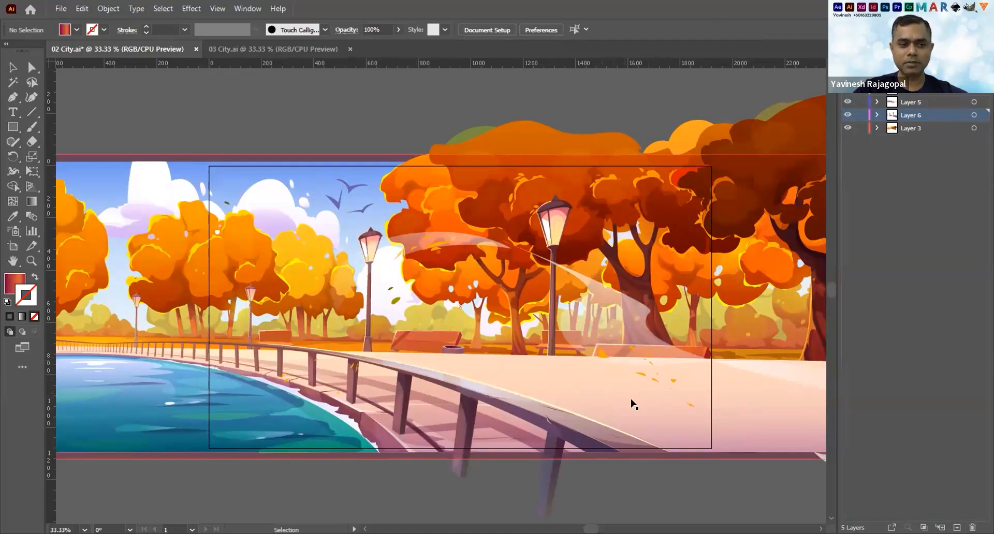
click(747, 405)
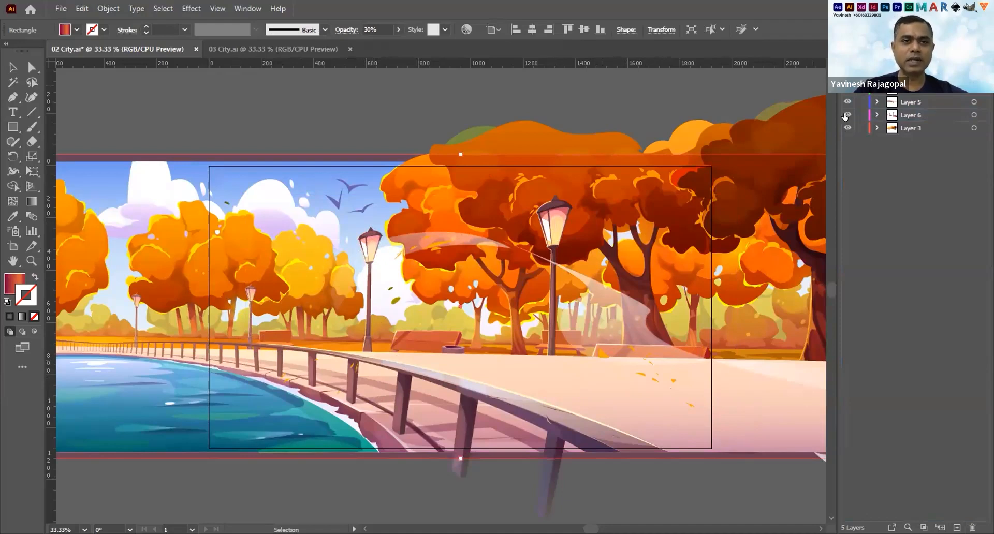
drag(939, 102, 931, 122)
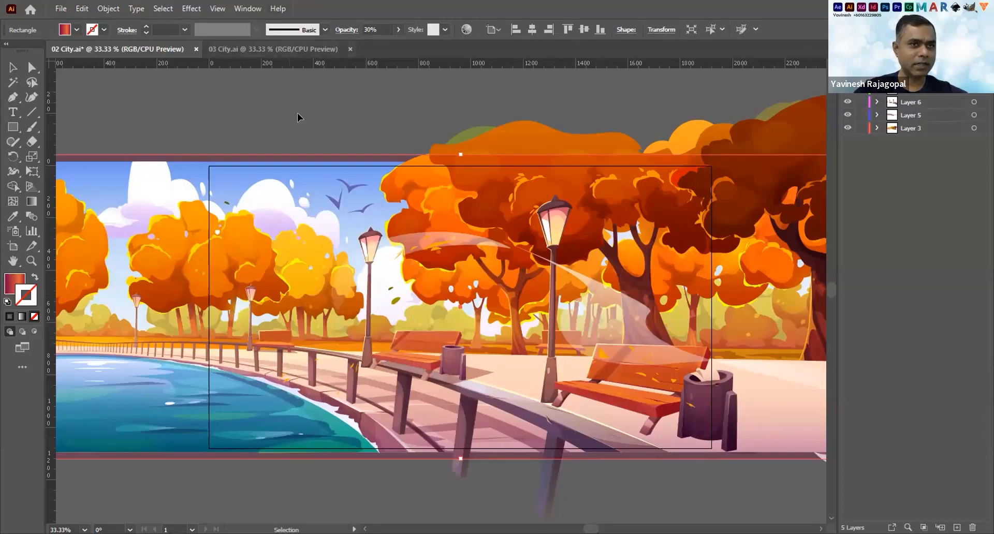
Hide the overlay and water layers, and cut the two smaller lamp posts out of Layer 6.
key(Delete)
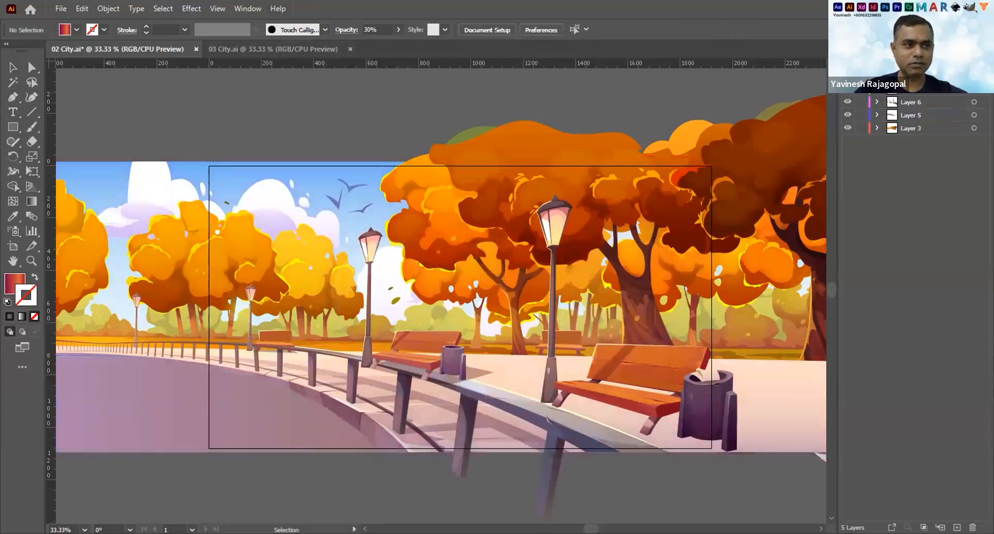
click(252, 296)
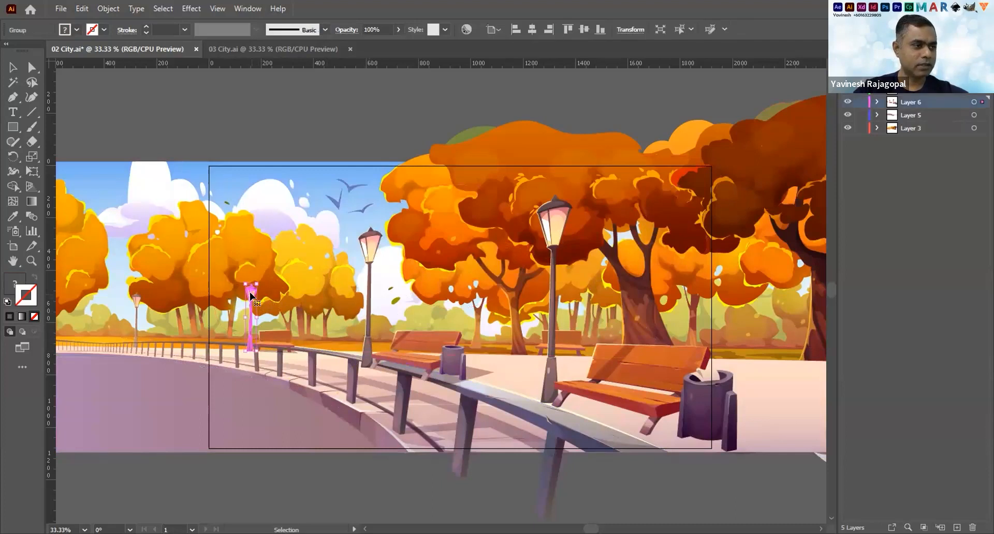
shift+click(367, 244)
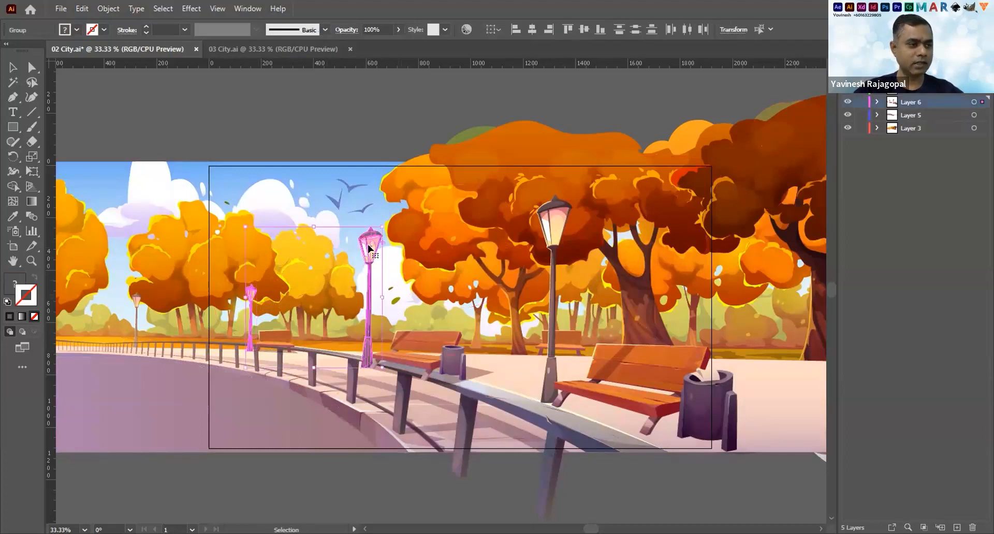
key(Delete)
key(v)
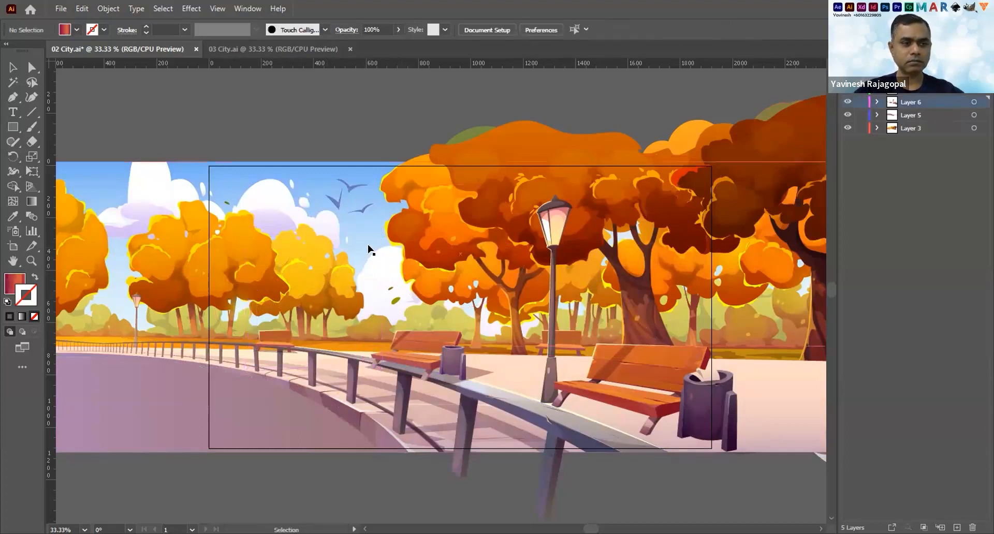
Paste the two smaller lamp posts in place on a new layer directly above Layer 3.
click(915, 128)
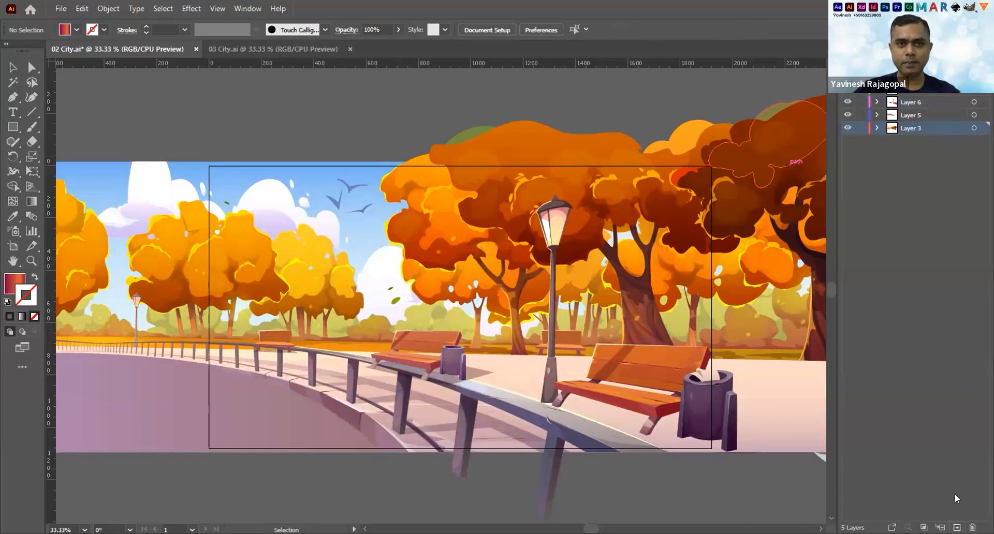
click(957, 528)
key(ctrl+f)
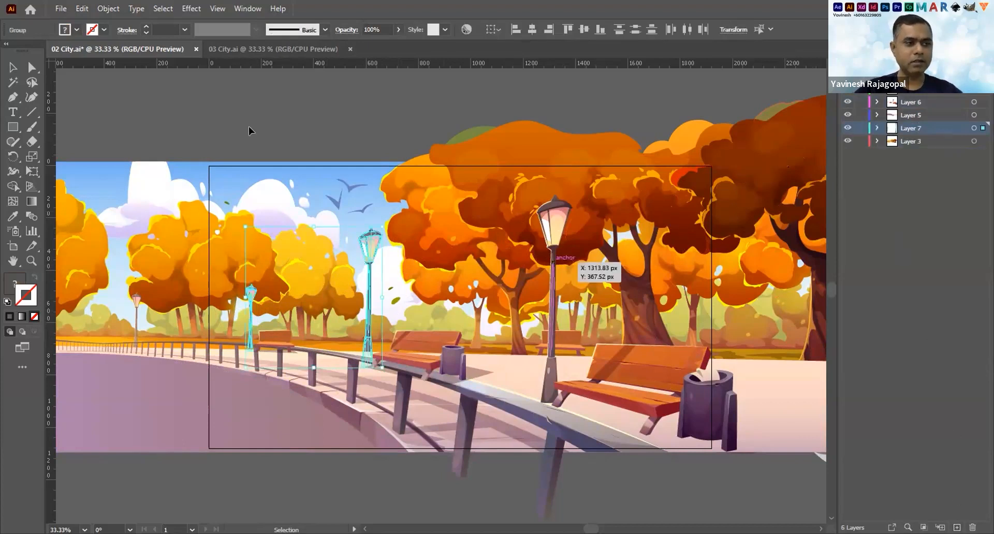
click(312, 105)
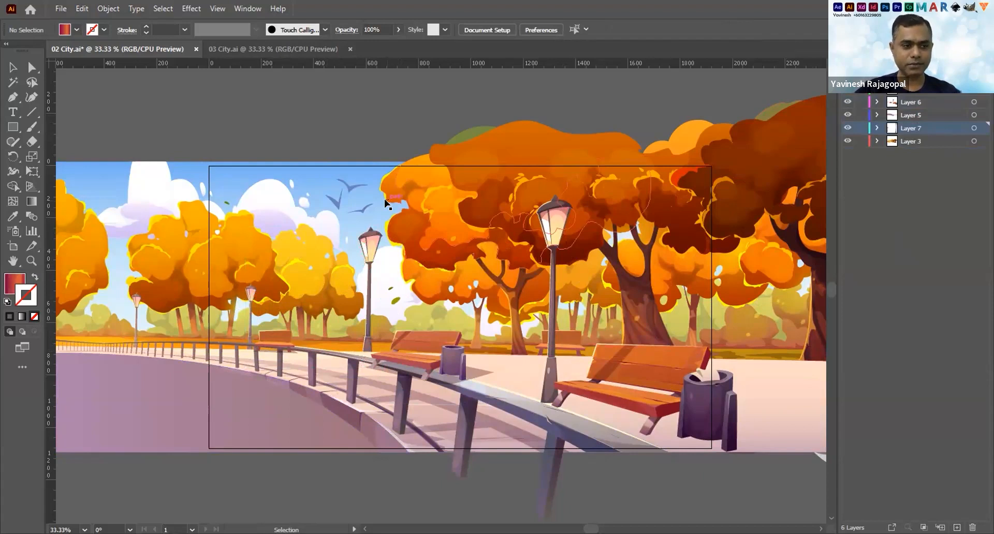
Nudge the large foreground lamp post upward slightly so its base clears the railing, and deselect it.
click(547, 383)
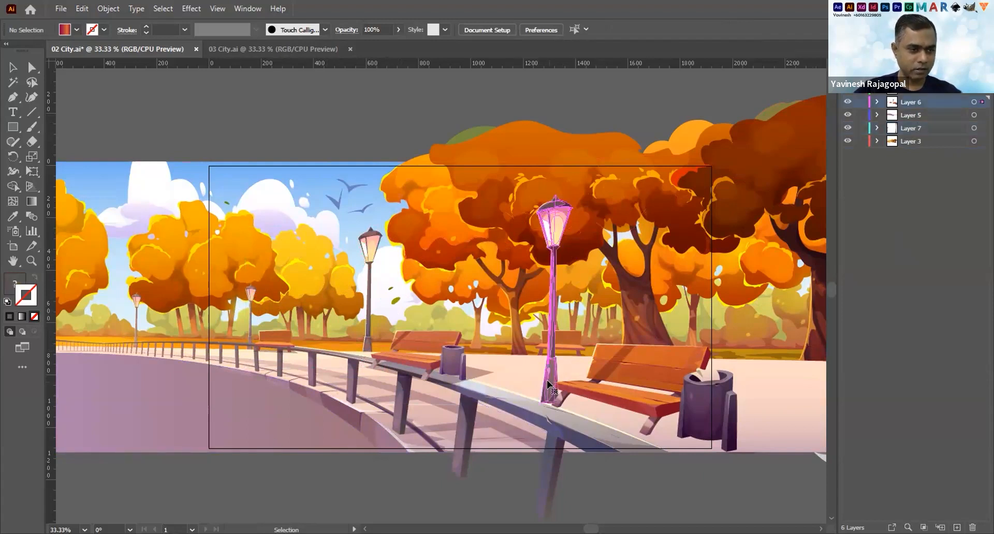
key(Up)
key(Up)
key(Up)
key(Up)
key(Up)
key(Up)
key(Up)
key(Up)
key(Up)
key(Up)
key(Up)
key(Up)
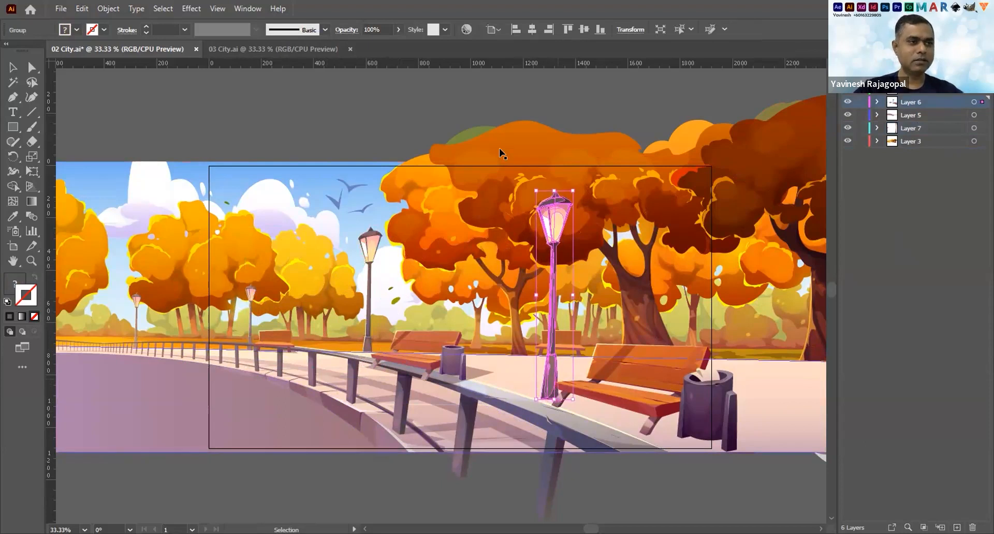
click(390, 126)
Hide Layers 6, 5 and 7, and move all Layer 3 artwork except the sky, clouds and birds in place onto a new layer.
drag(847, 101, 844, 130)
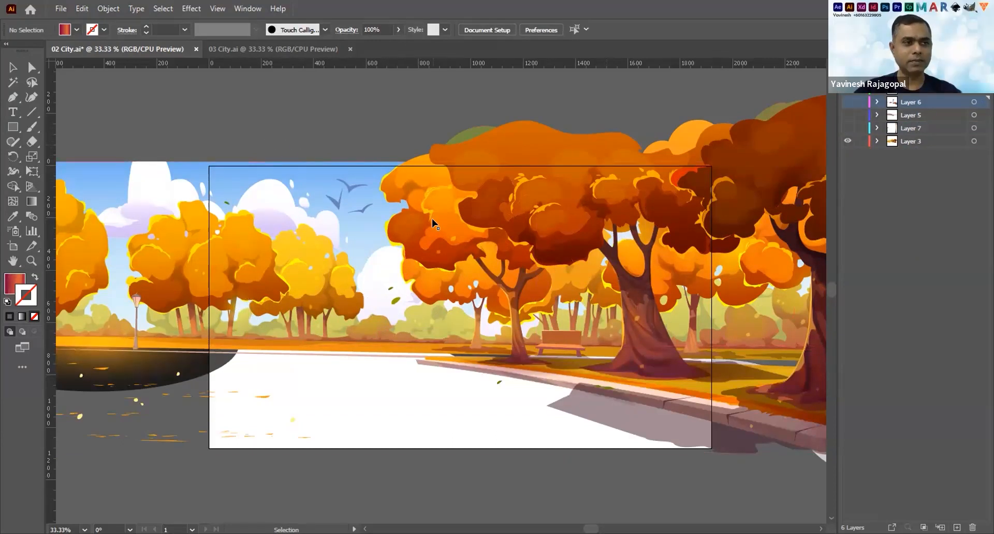
key(ctrl+a)
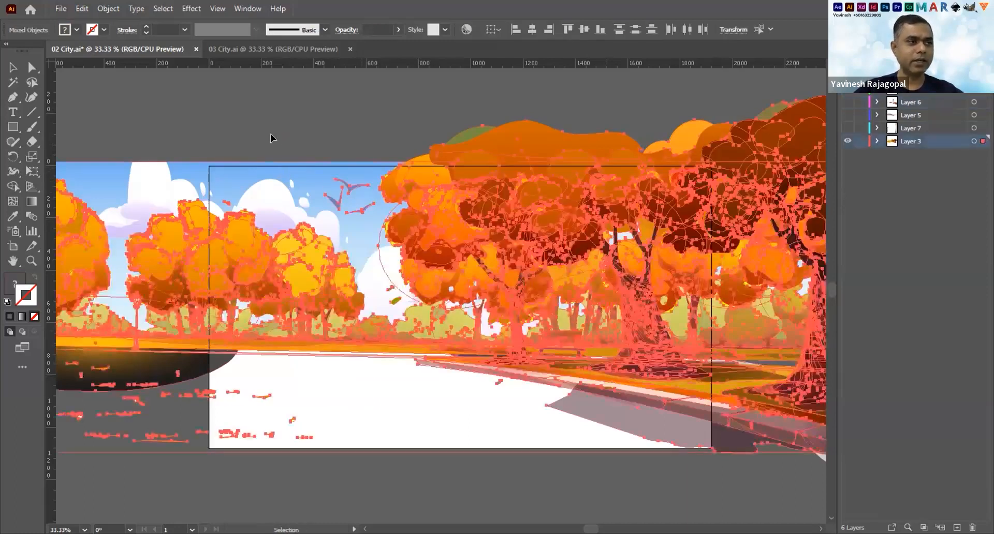
drag(358, 221, 360, 220)
key(Delete)
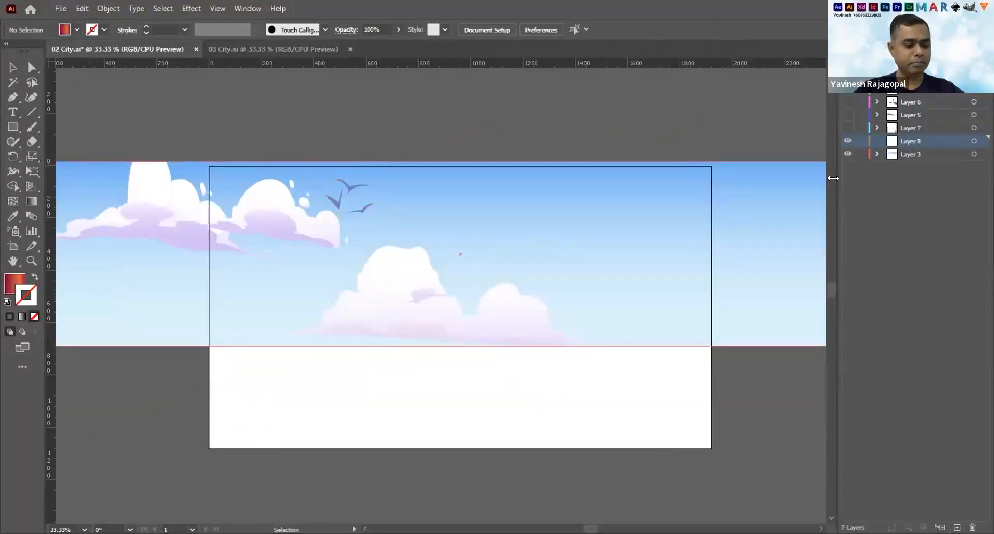
key(ctrl+f)
Toggle the visibility of Layers 3 and 8 to check that the trees are separated from the sky.
click(848, 153)
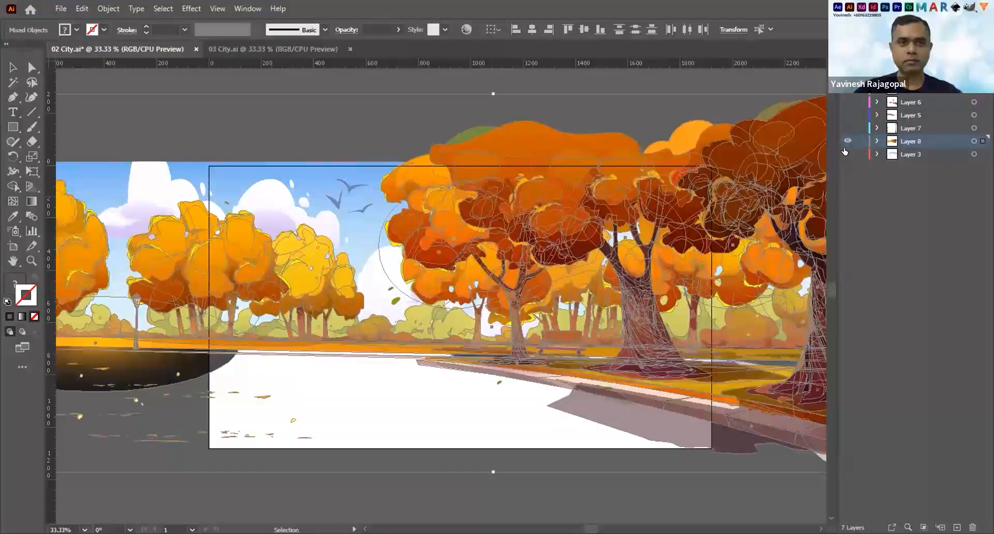
click(847, 141)
click(847, 141)
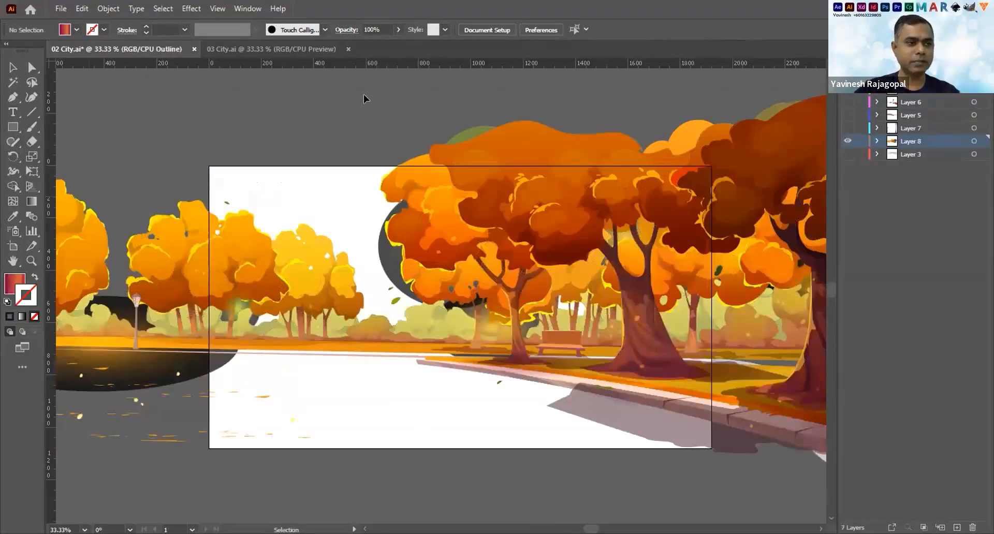
click(848, 154)
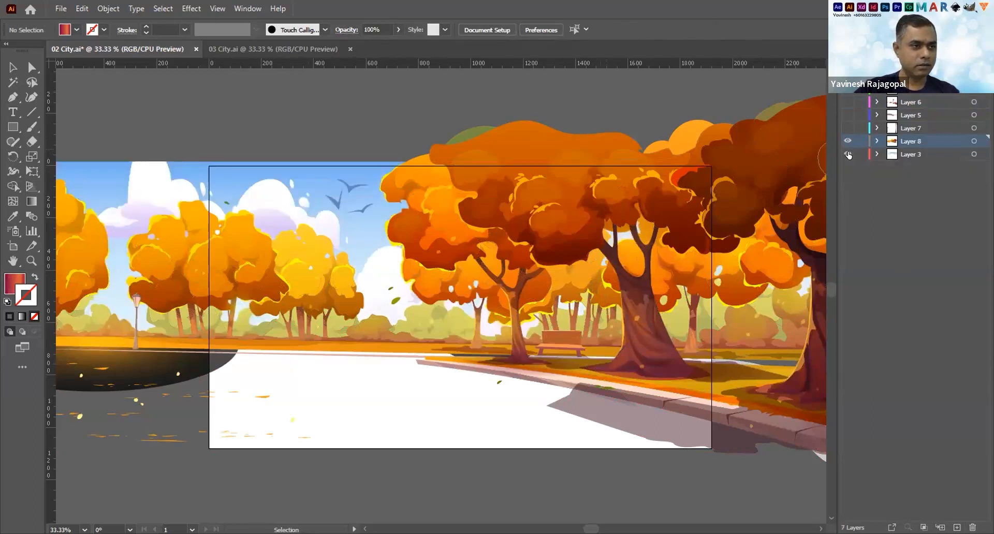
click(848, 142)
click(845, 141)
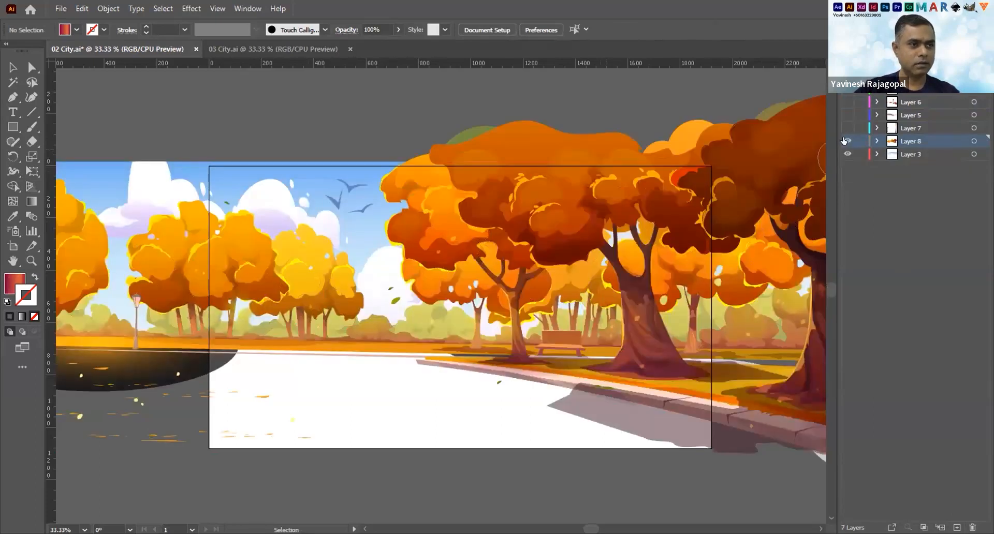
Show Layer 7 with the smaller lamp posts and Layer 5 with the walkway and railing.
click(846, 128)
click(846, 128)
click(846, 129)
click(847, 115)
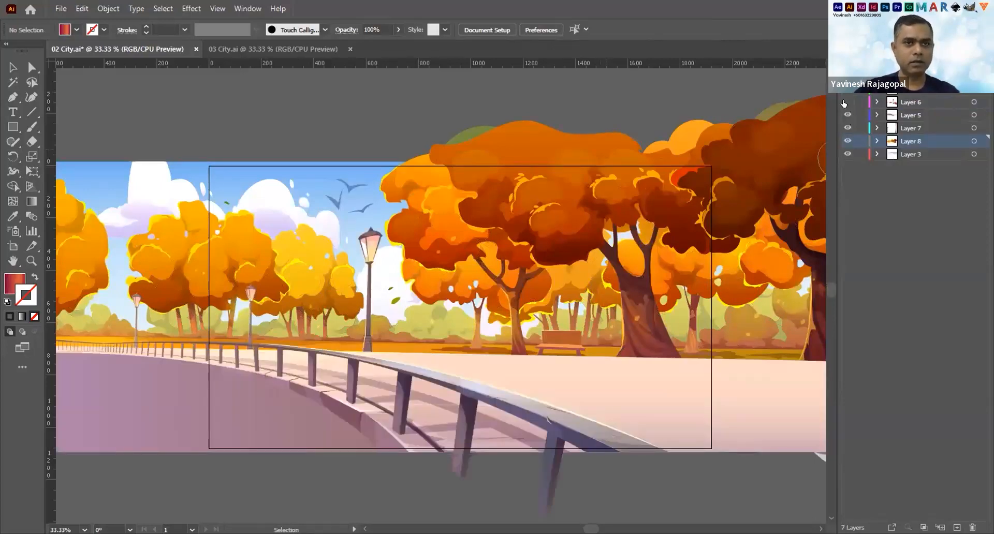
Show Layer 6 with the benches and water, and save and close 02 City.ai.
click(847, 102)
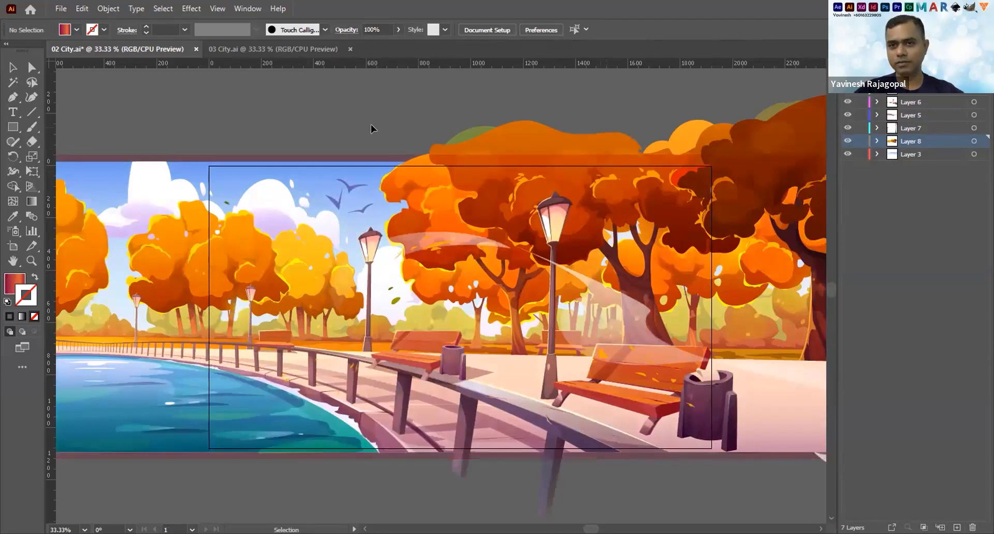
key(ctrl+s)
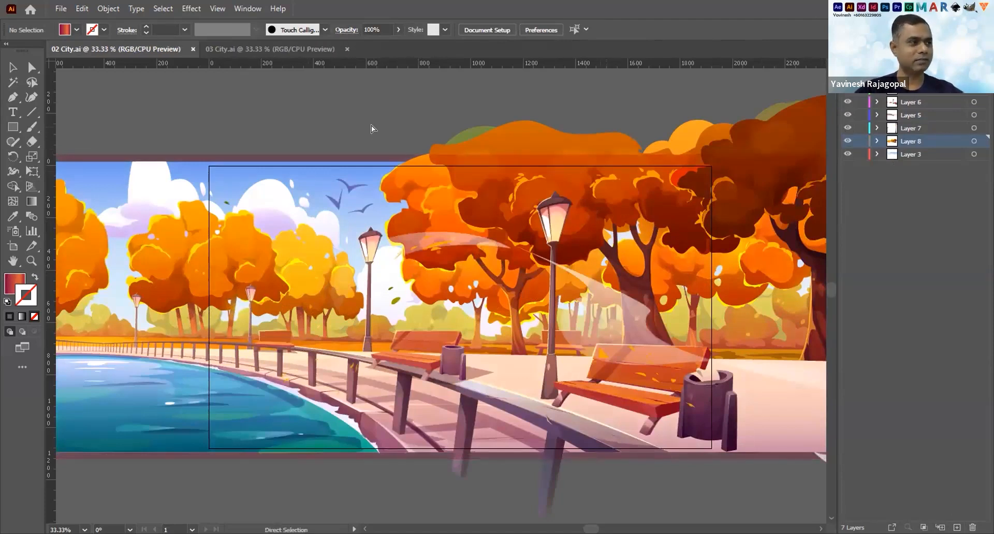
key(ctrl+w)
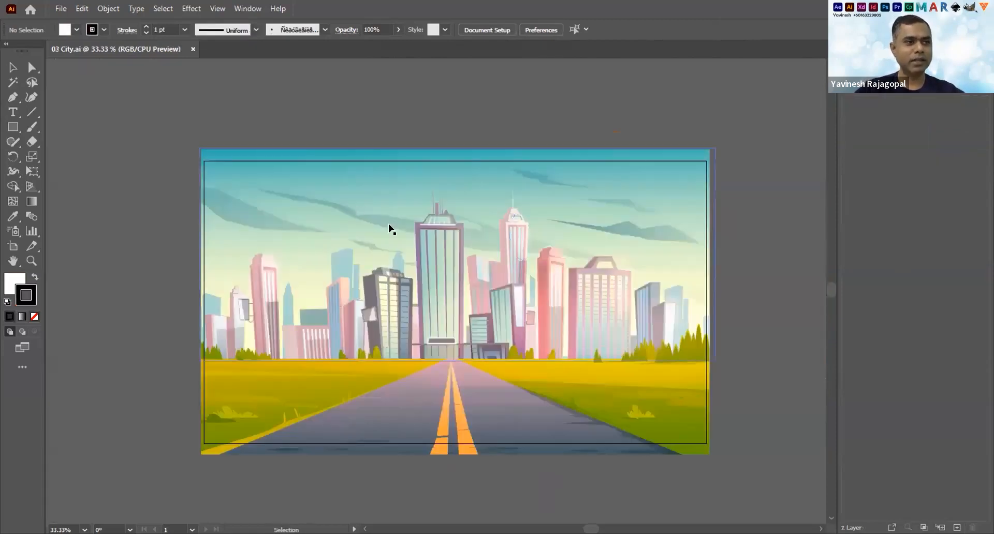
Release the clipping mask on the city illustration in 03 City.ai and deselect the artwork.
click(462, 230)
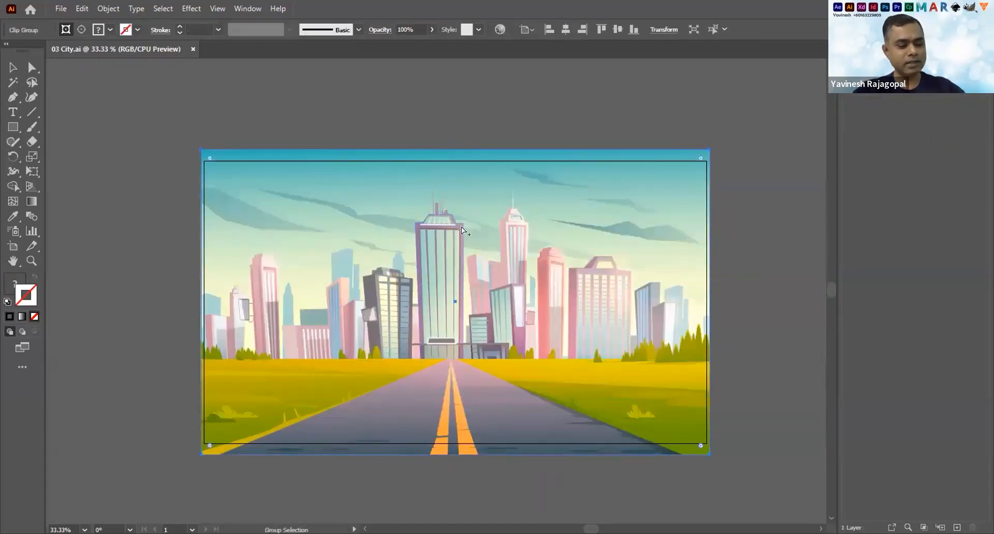
key(ctrl+alt+7)
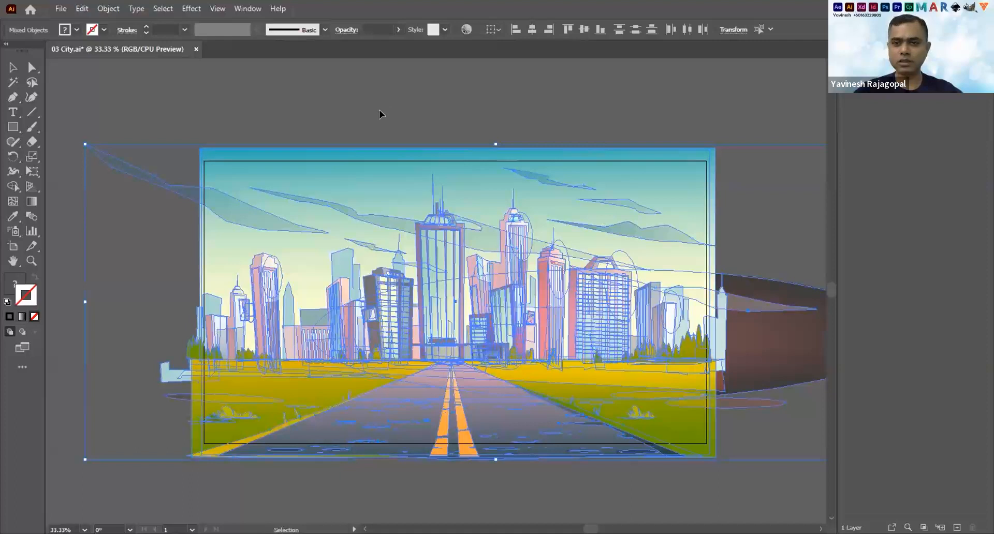
click(372, 105)
Select all the foreground artwork below the skyline: the road, its orange markings, the grass ground and its details.
click(448, 255)
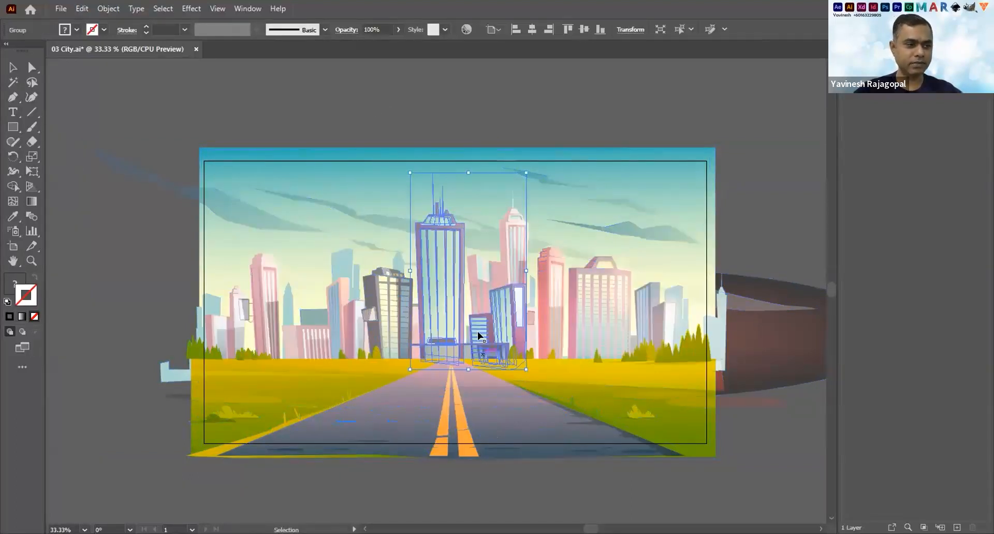
click(395, 393)
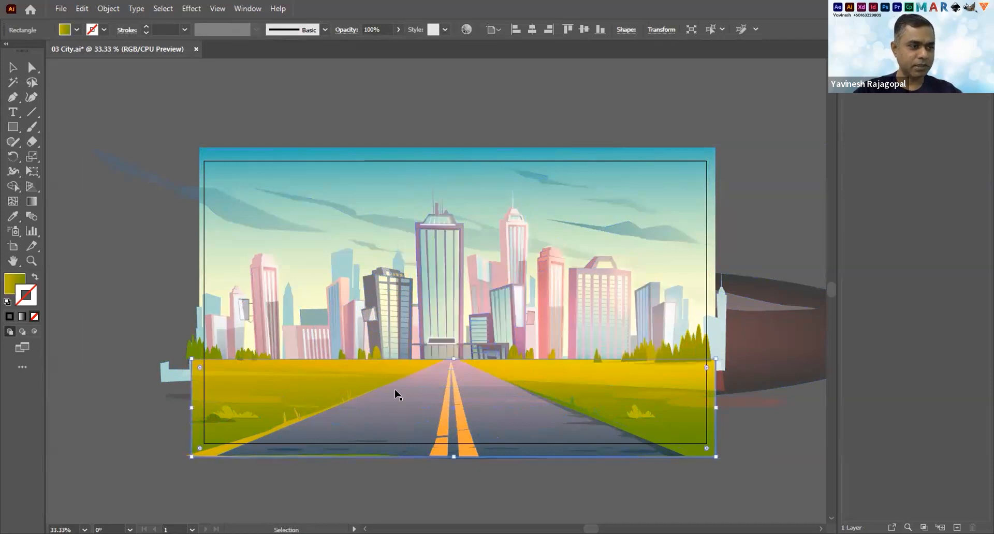
click(462, 422)
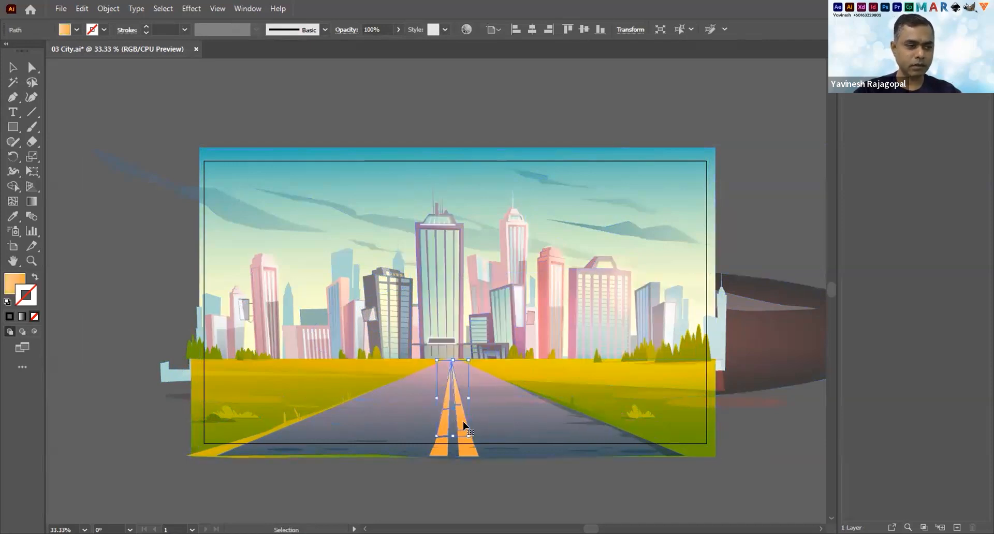
drag(468, 446, 466, 443)
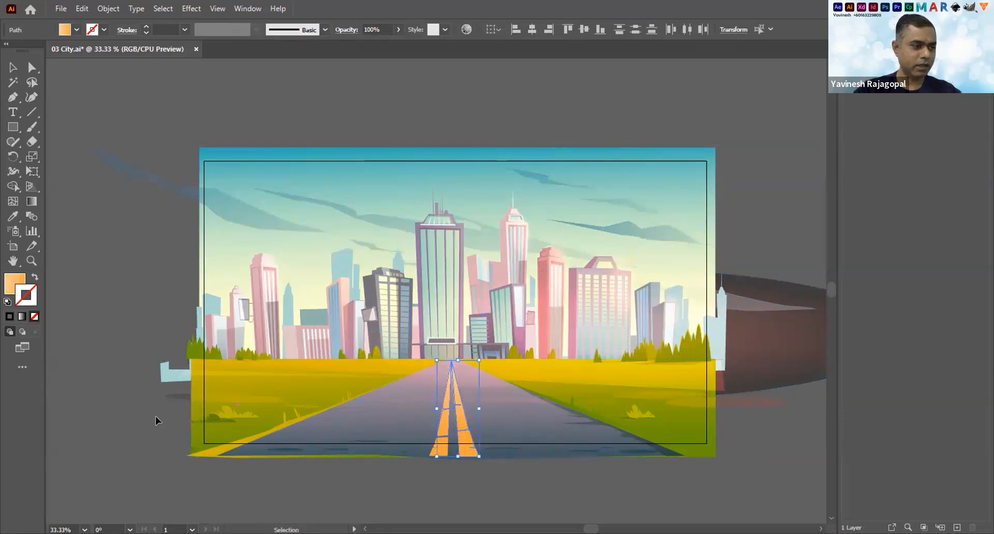
key(ctrl+a)
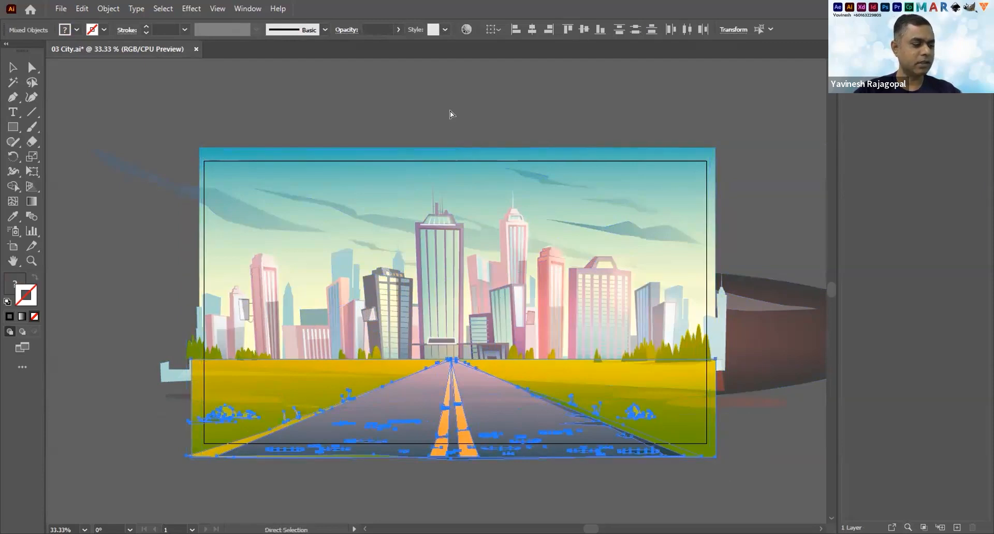
key(Delete)
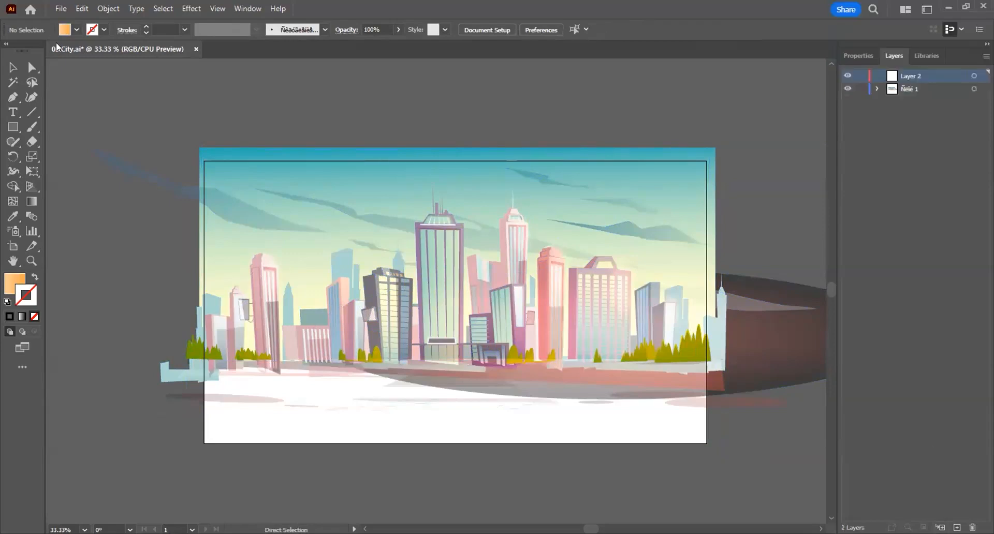
click(81, 9)
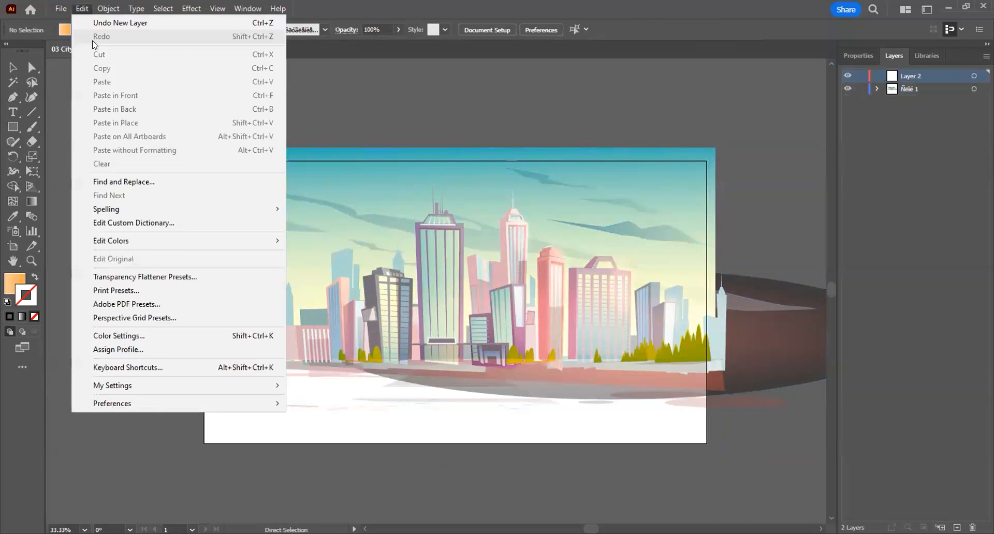
click(120, 23)
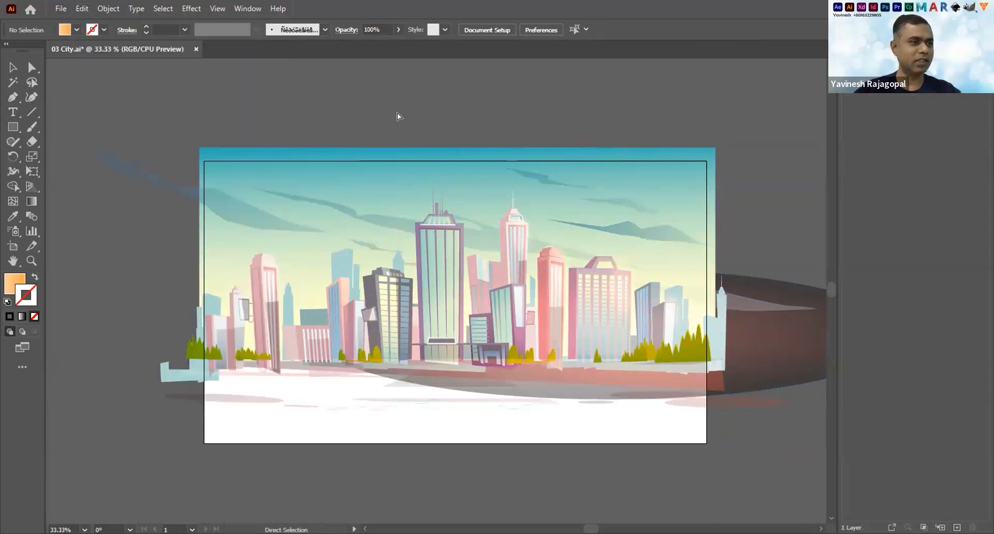
key(ctrl+z)
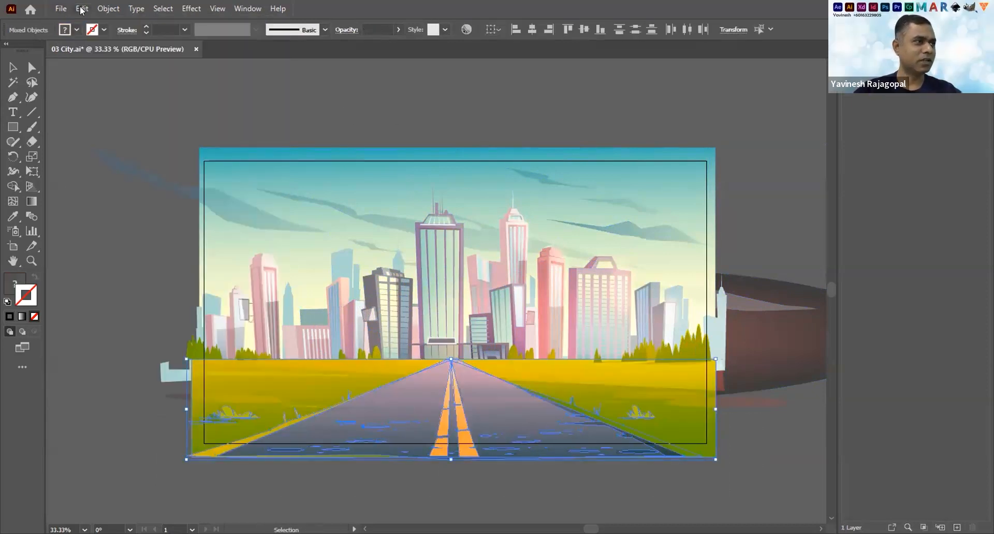
Cut the selected road and grass, paste them in front on a new layer, and hide that layer.
click(81, 9)
click(109, 54)
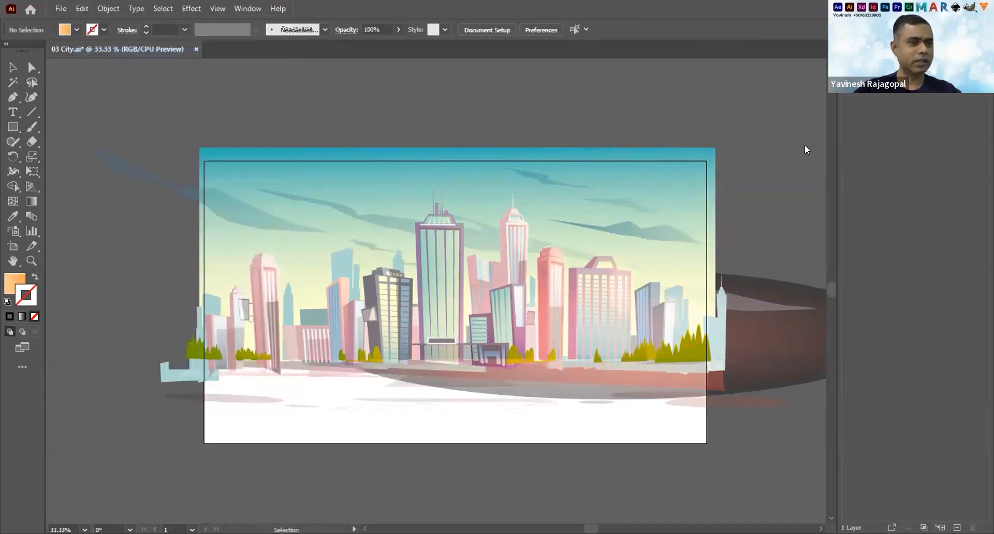
click(956, 527)
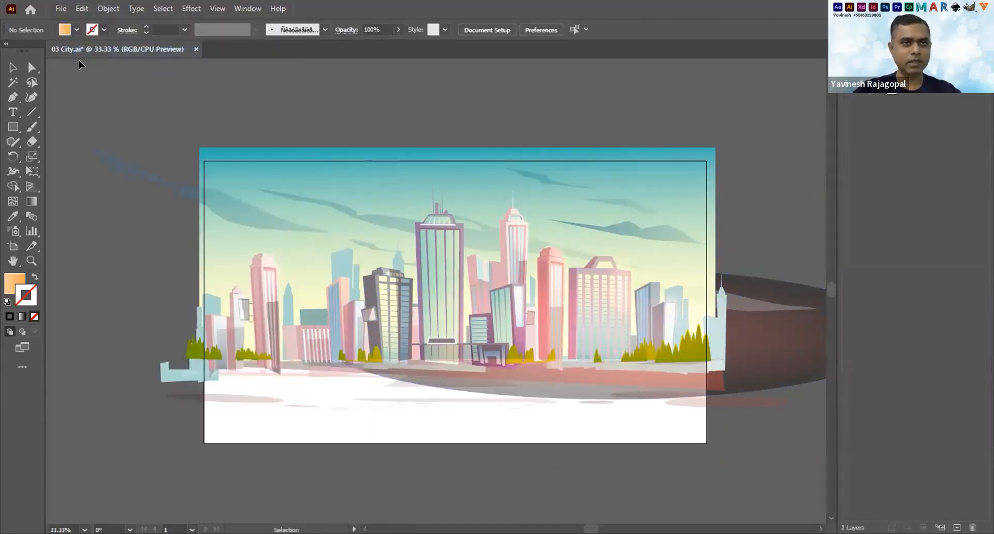
click(83, 9)
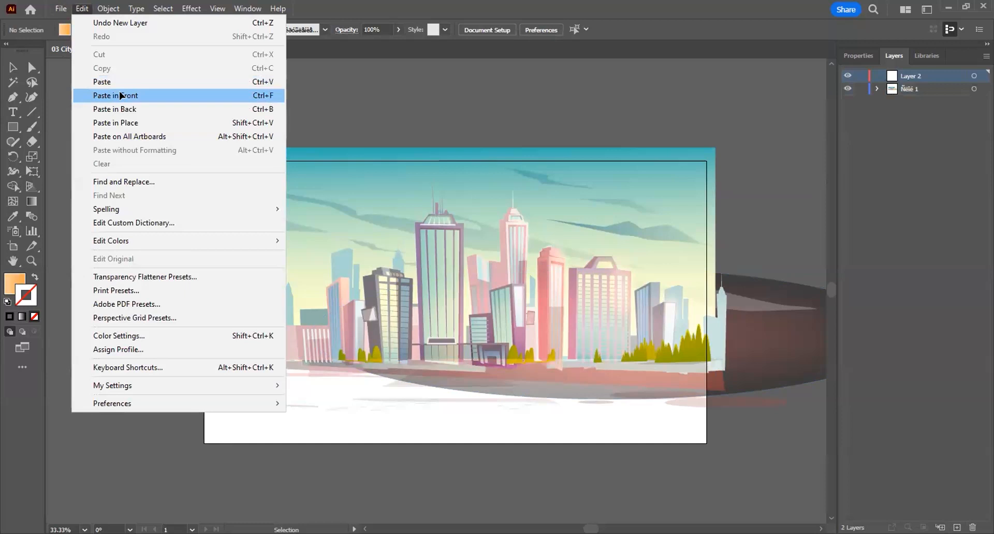
click(120, 96)
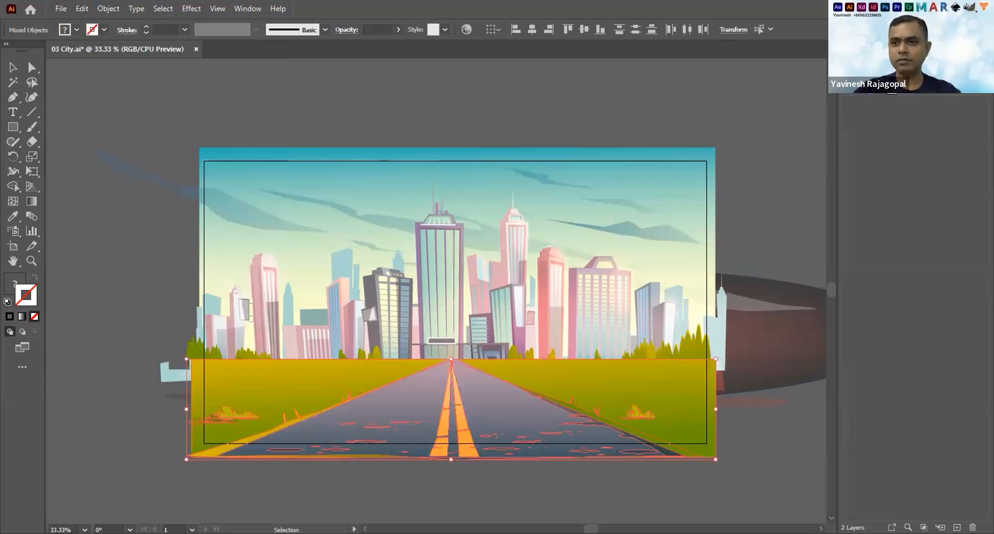
click(847, 76)
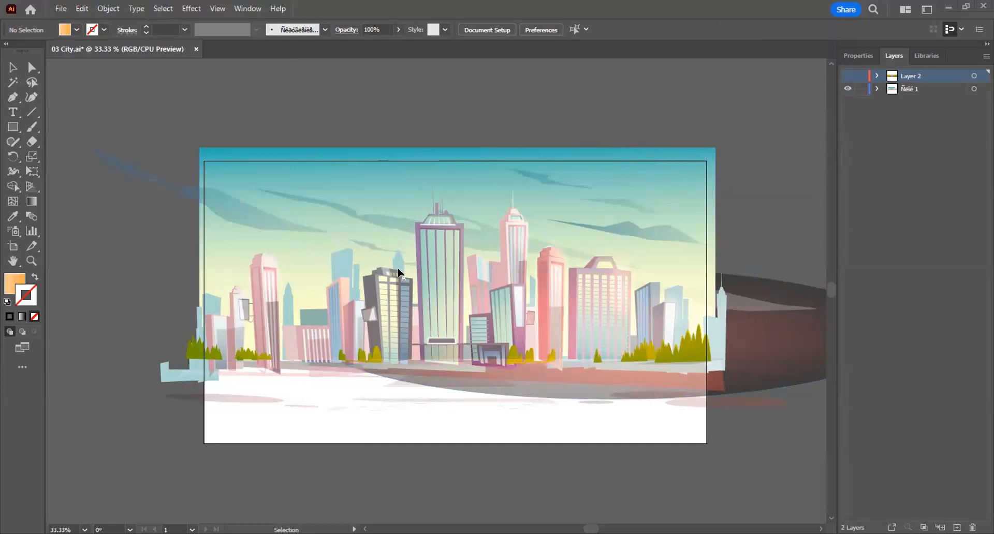
click(246, 359)
shift+click(367, 359)
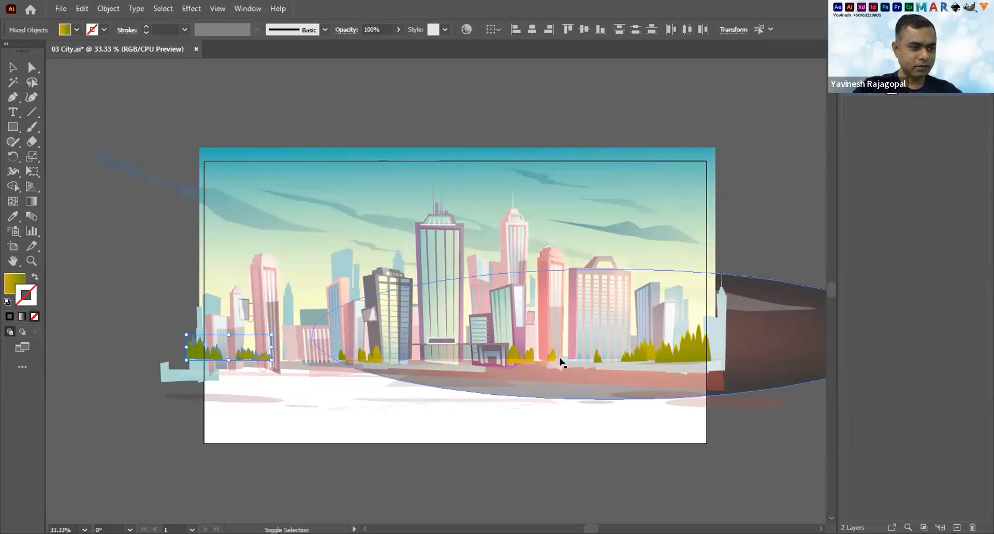
click(775, 329)
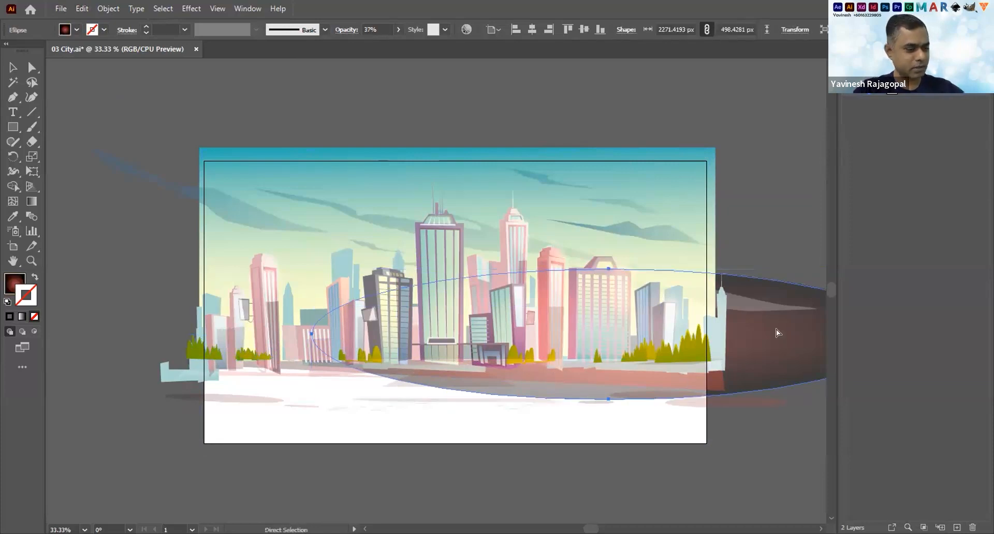
shift+click(775, 329)
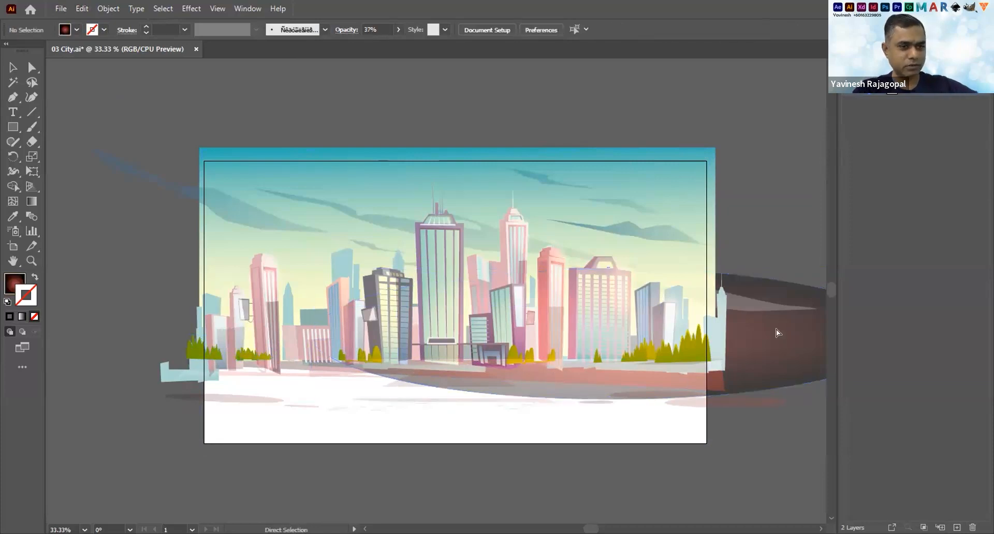
Move the green bushes along the base of the skyline in place onto another new layer.
shift+click(678, 353)
shift+click(638, 356)
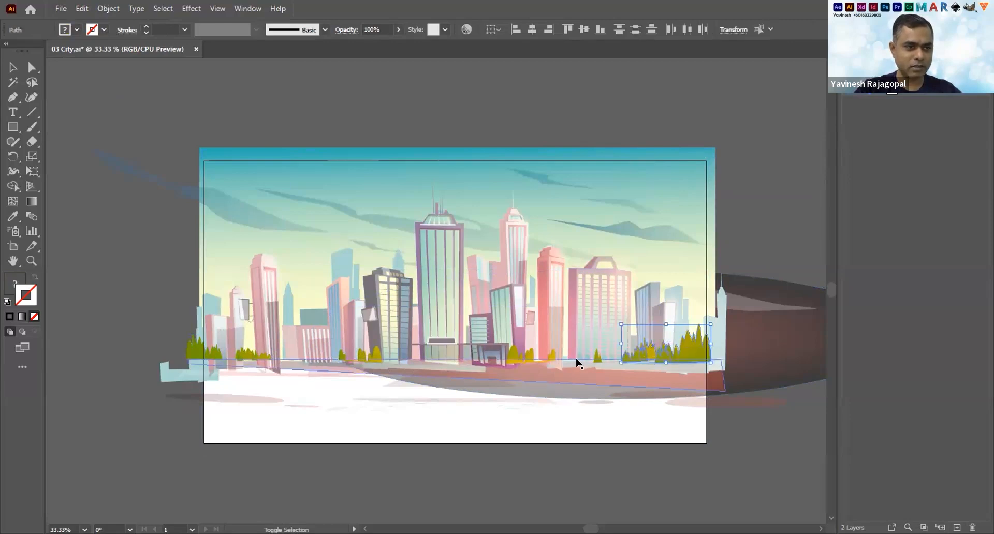
shift+click(526, 354)
shift+click(374, 353)
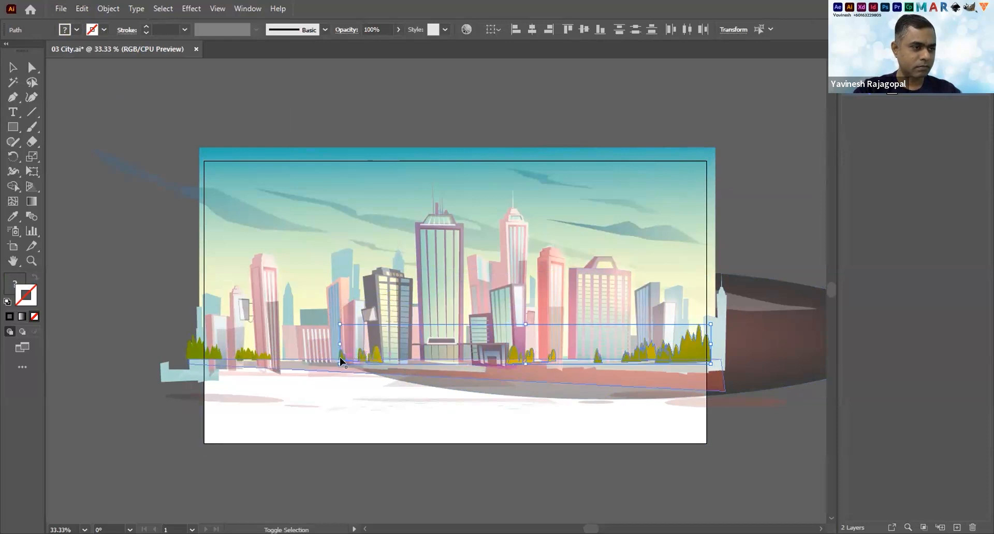
shift+click(239, 355)
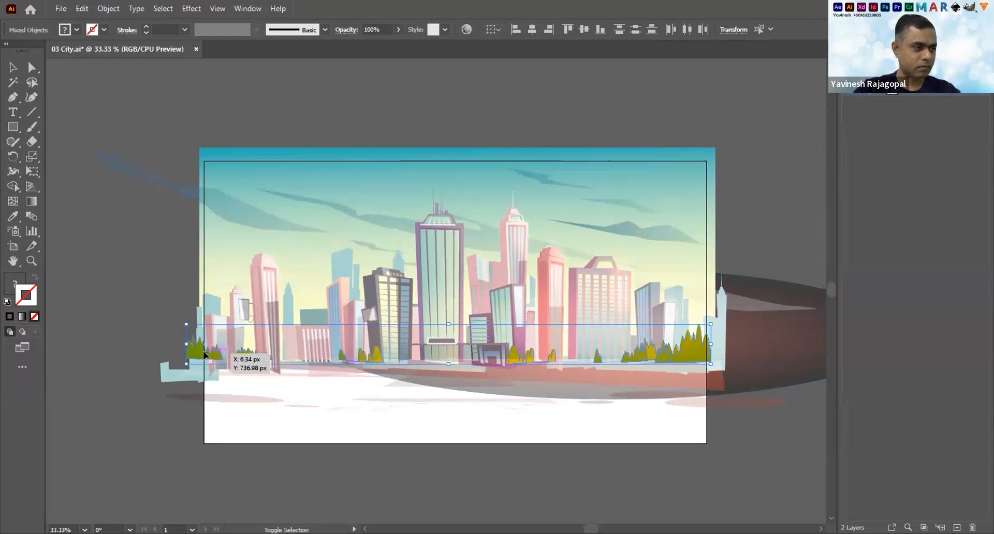
key(Delete)
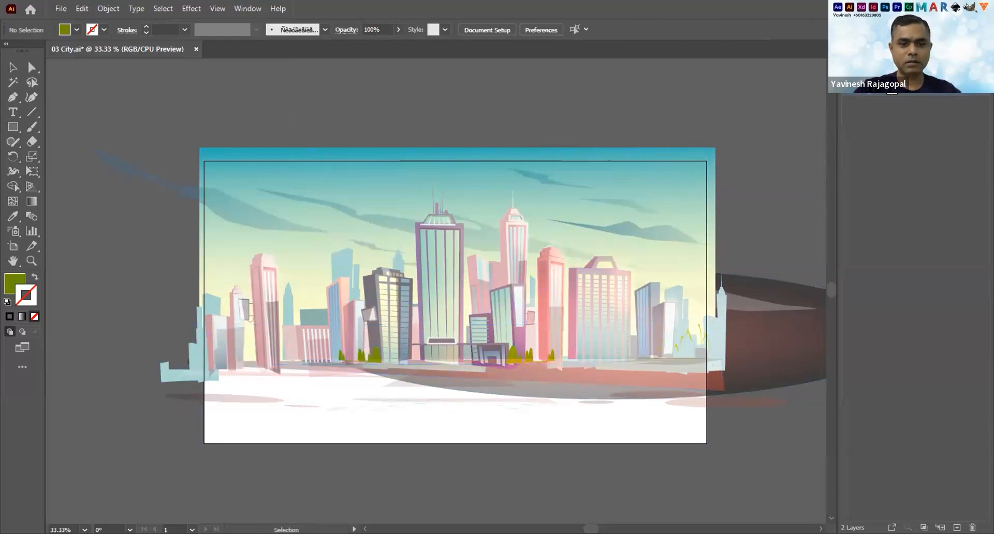
key(ctrl+shift+v)
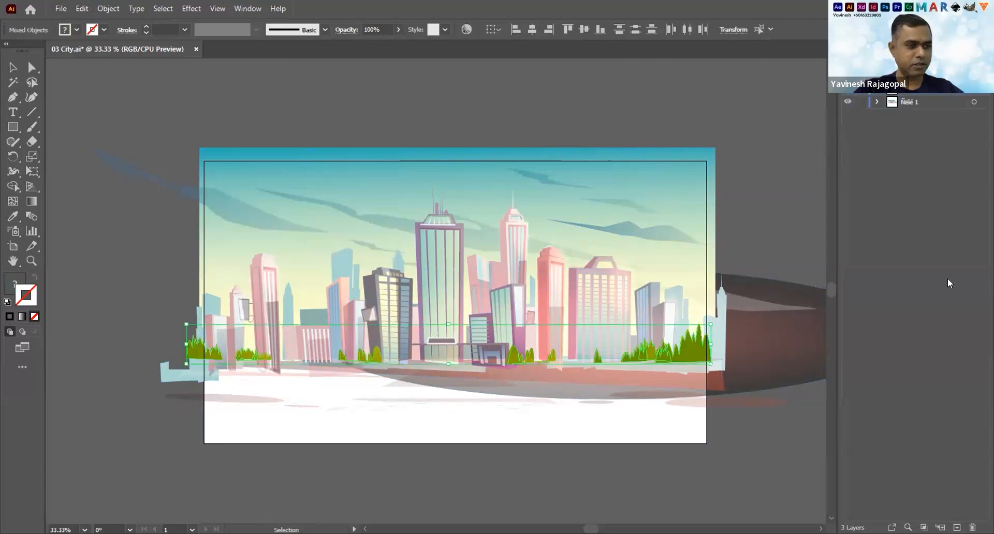
Move the remaining small bushes in front of the central buildings in place onto the bush layer, keeping that layer hidden.
click(846, 87)
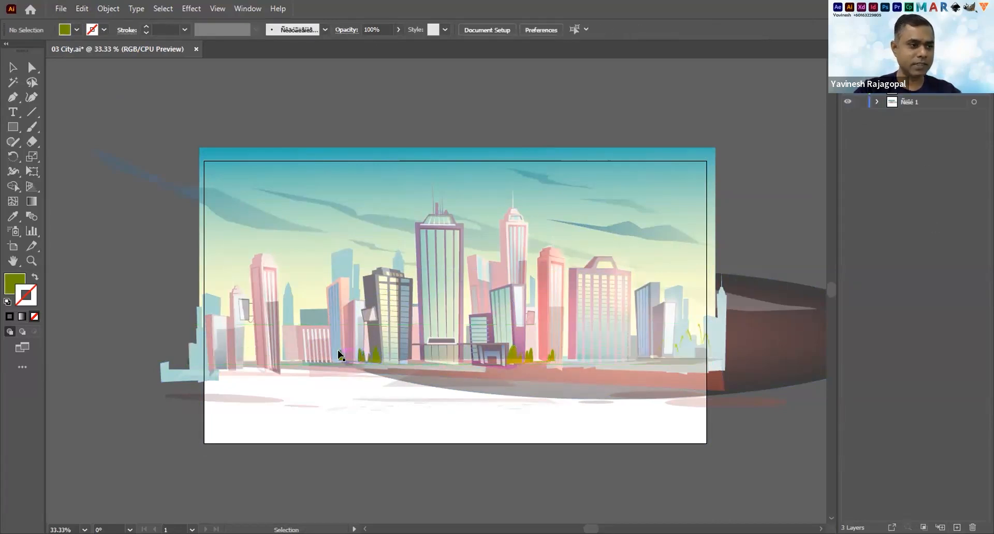
click(374, 357)
click(373, 351)
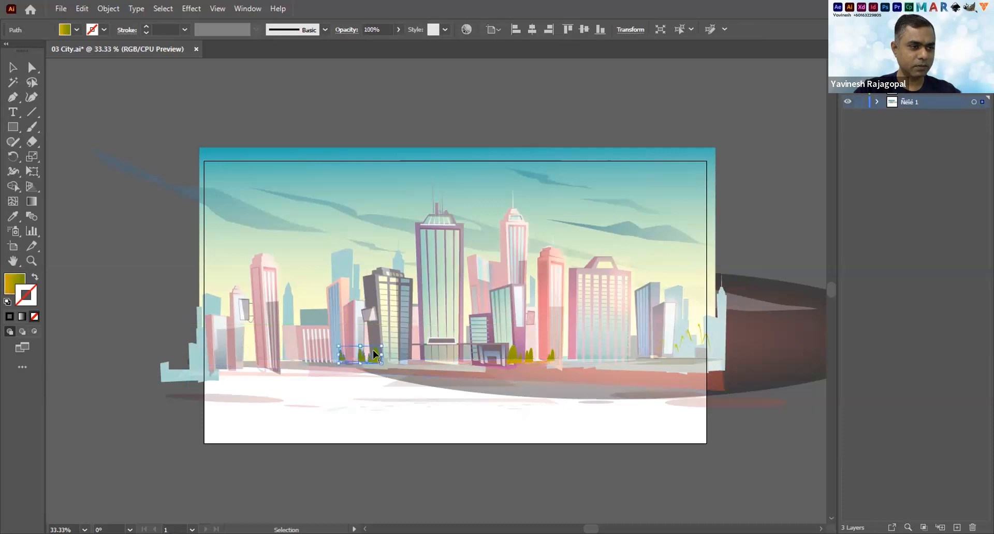
shift+click(511, 350)
key(Delete)
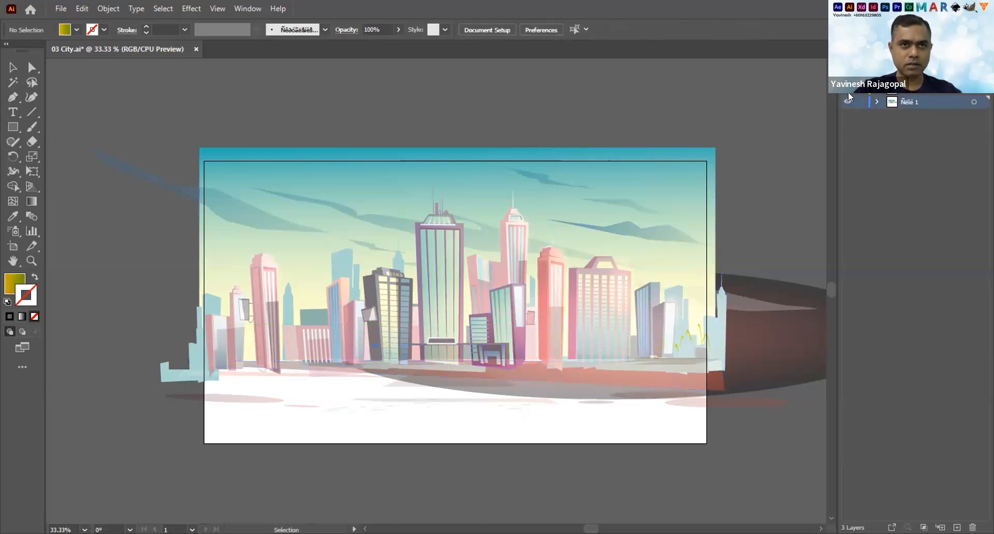
key(ctrl+z)
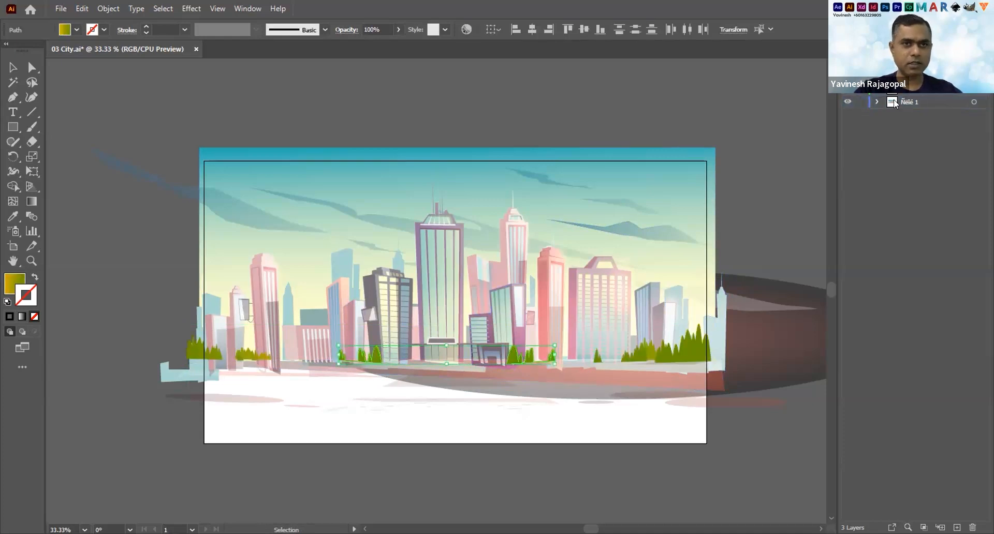
key(Delete)
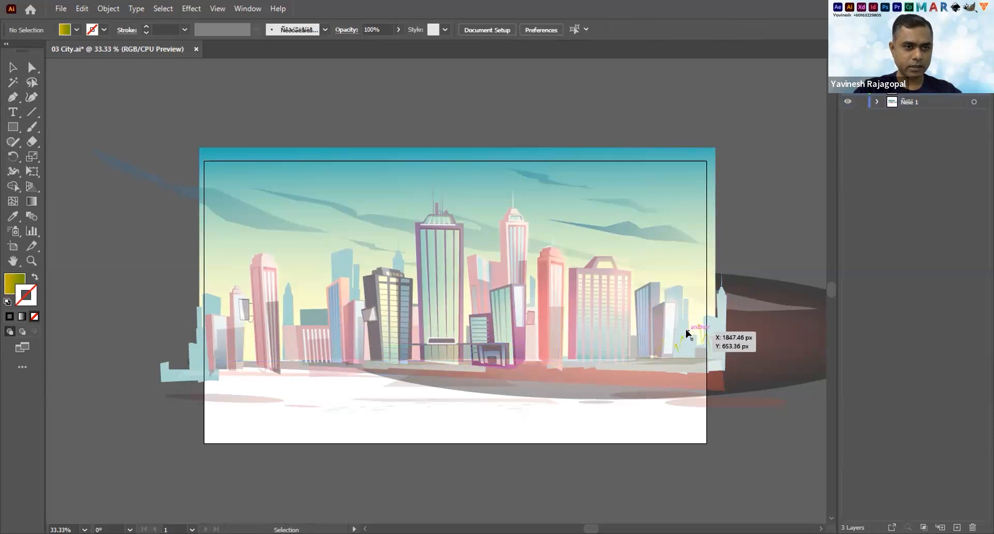
Move the small bush details by the rightmost buildings in place onto the bush layer, and hide that layer.
click(697, 330)
shift+click(698, 326)
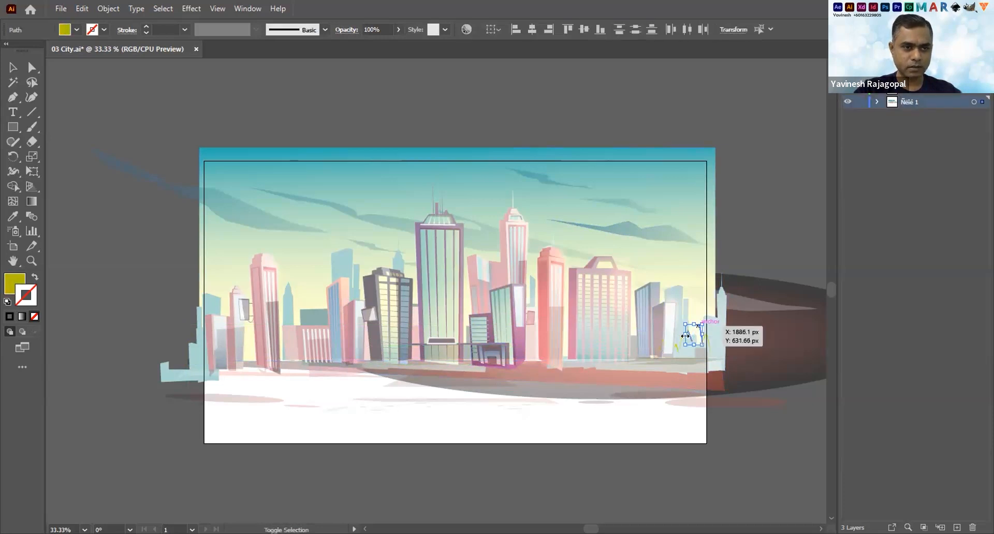
shift+click(675, 346)
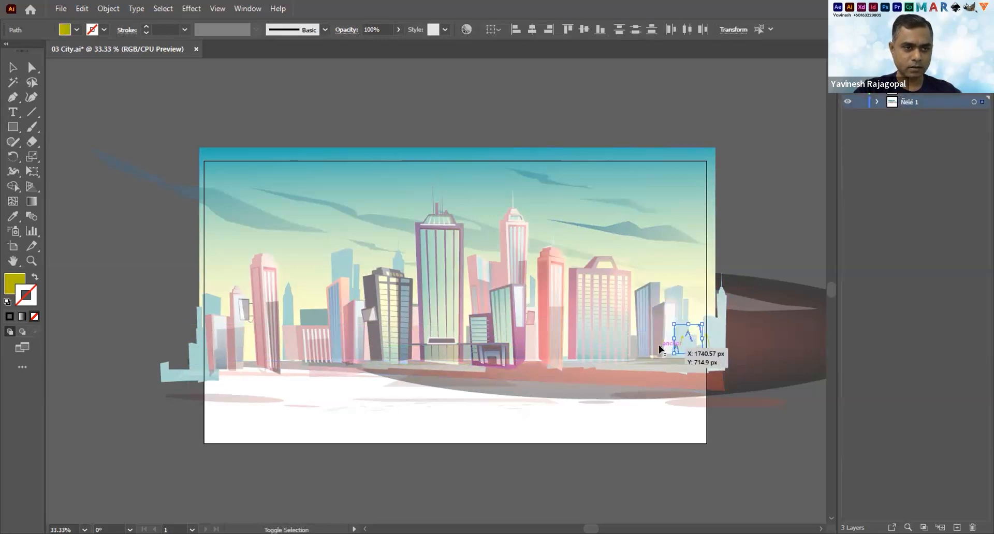
key(Delete)
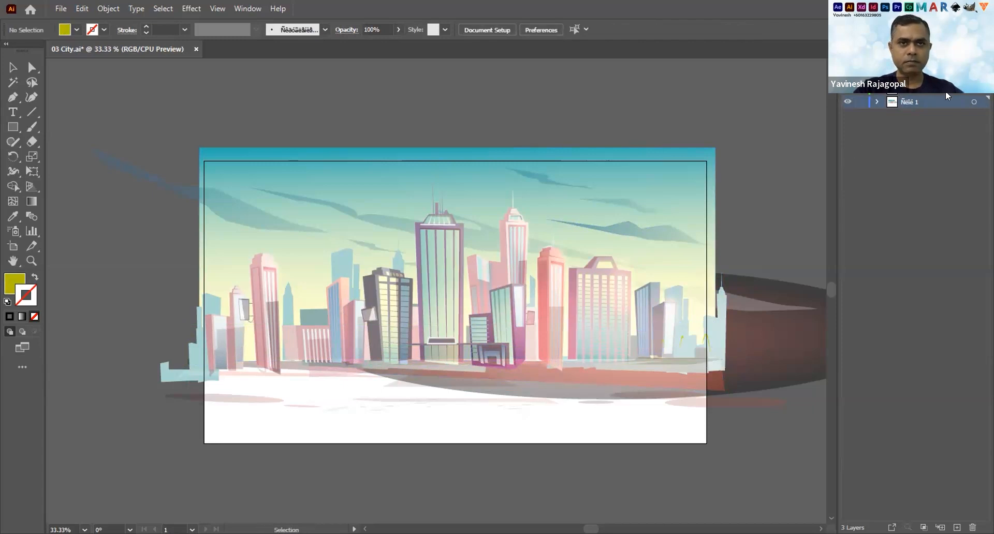
key(ctrl+z)
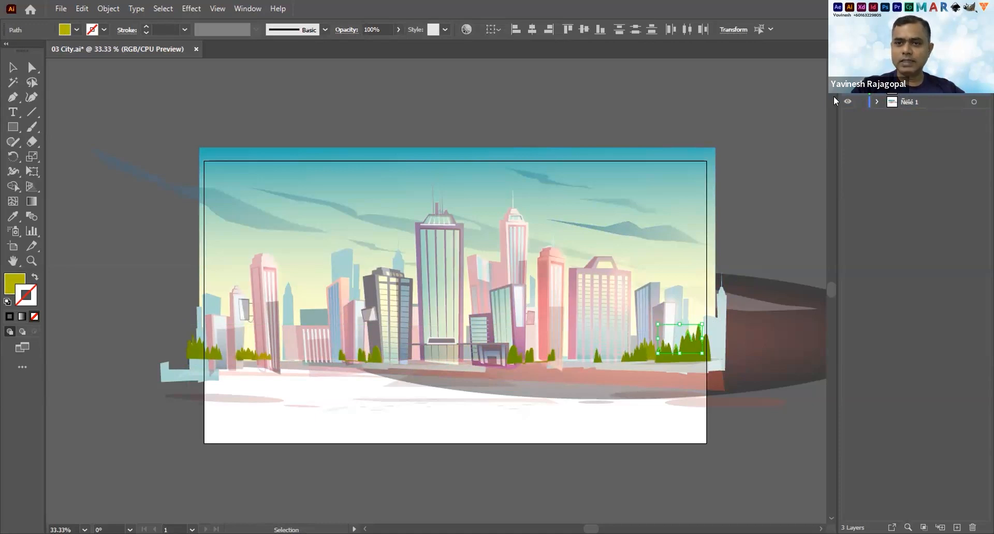
click(767, 207)
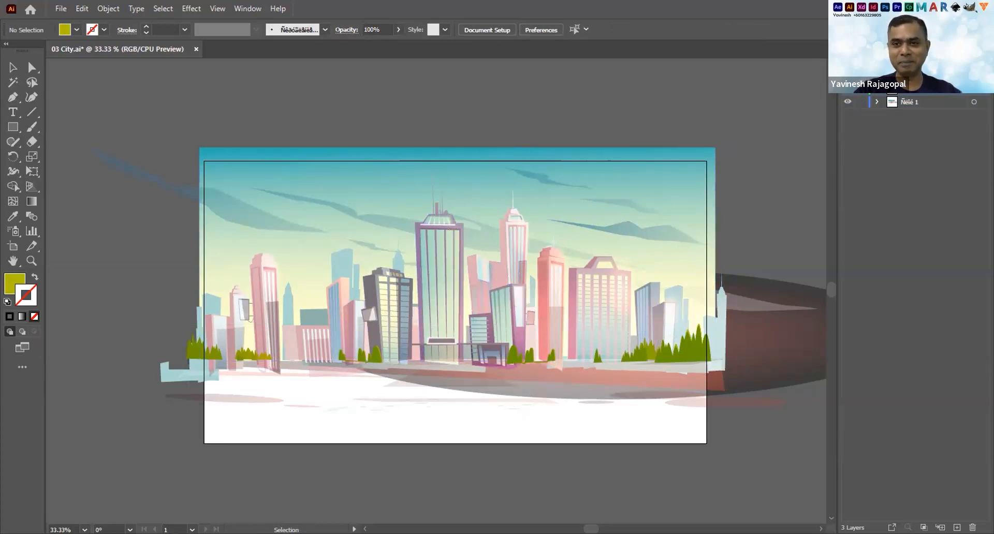
click(848, 101)
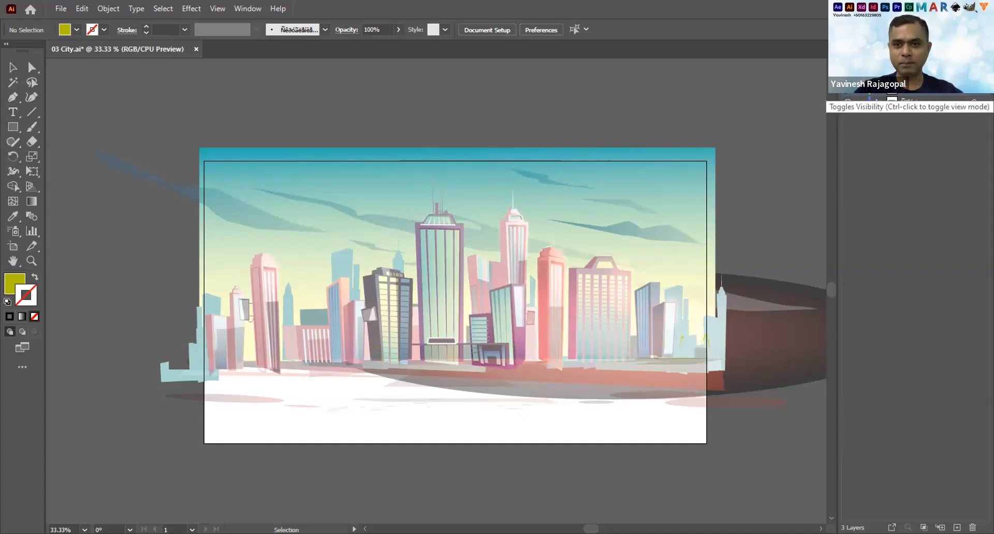
Cut the tall pink tower near the left end of the skyline, paste it in front on a new layer, and hide that layer.
click(262, 291)
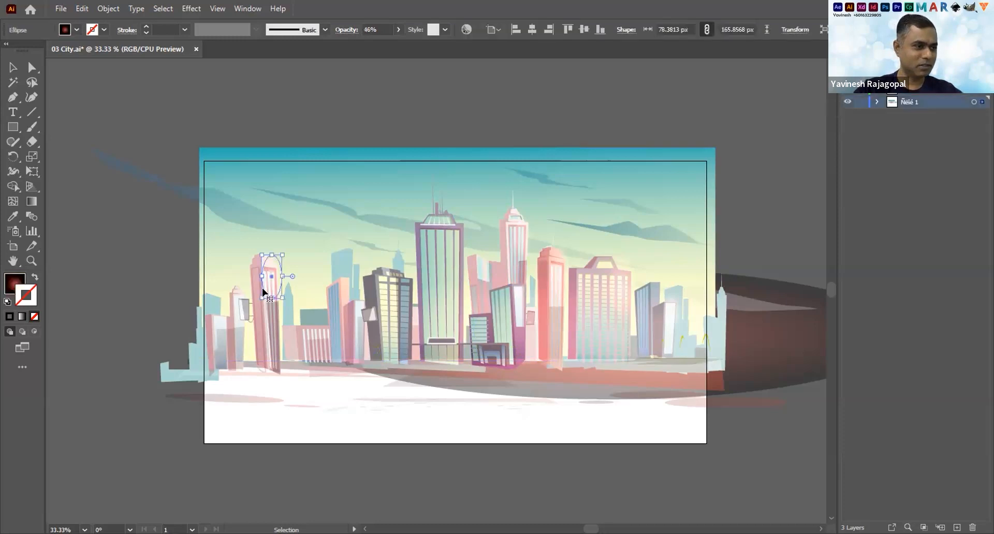
click(275, 317)
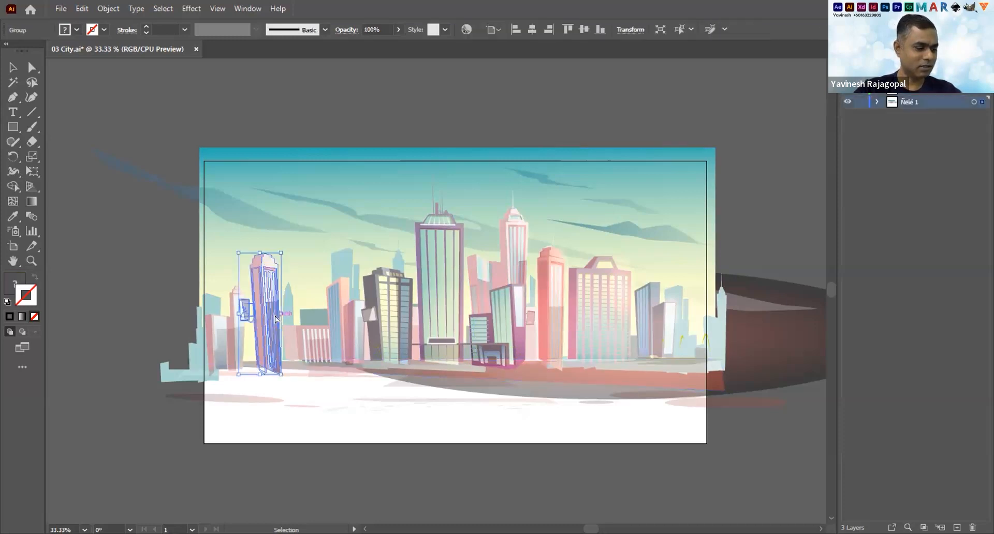
key(Delete)
key(ctrl+l)
key(ctrl+f)
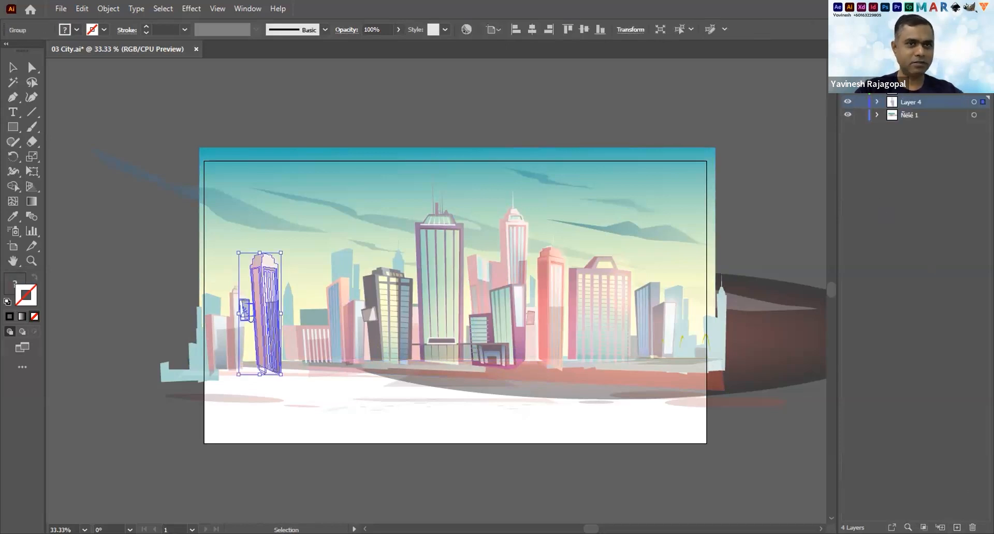
click(848, 101)
Move the wide group of pale low-rise buildings behind the central towers in place onto Layer 4, and hide that layer.
click(313, 325)
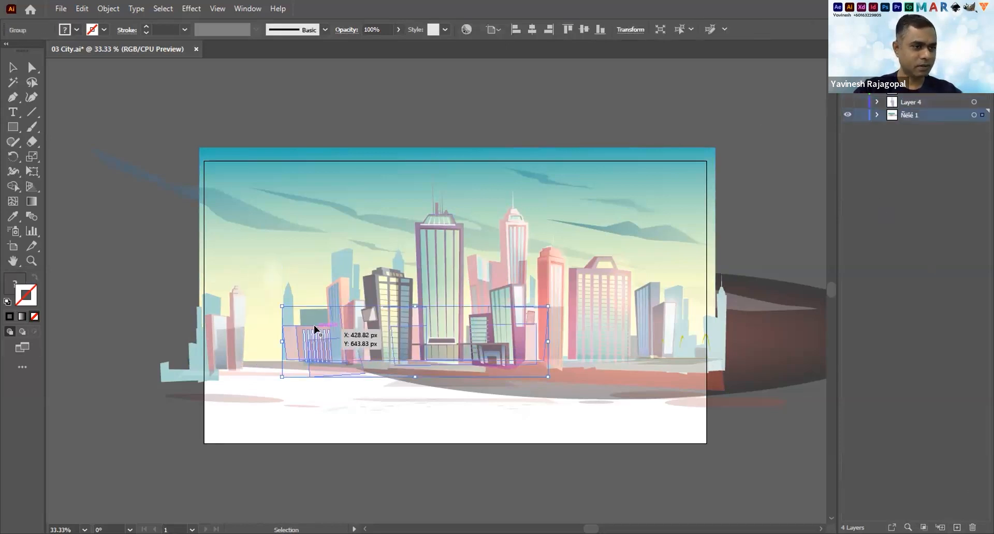
key(Delete)
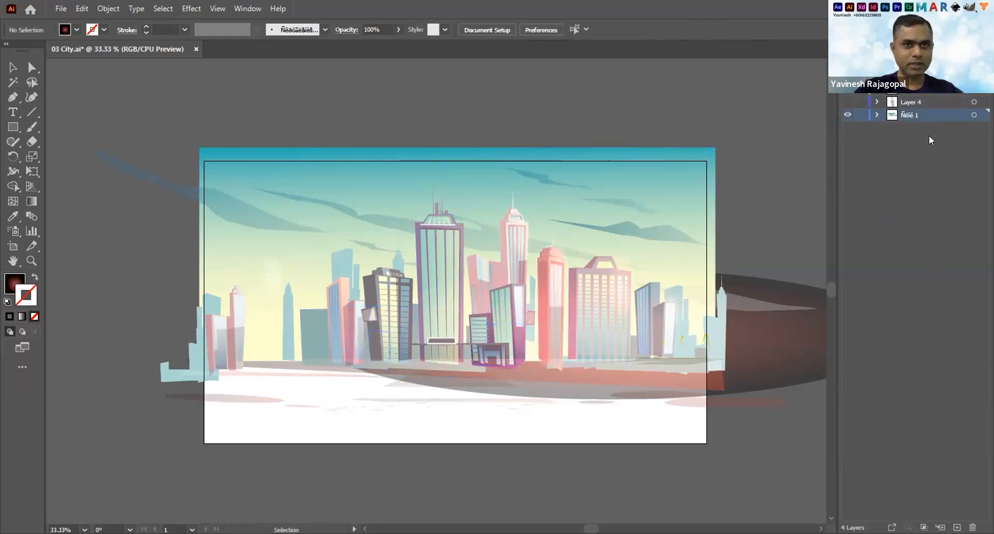
click(847, 102)
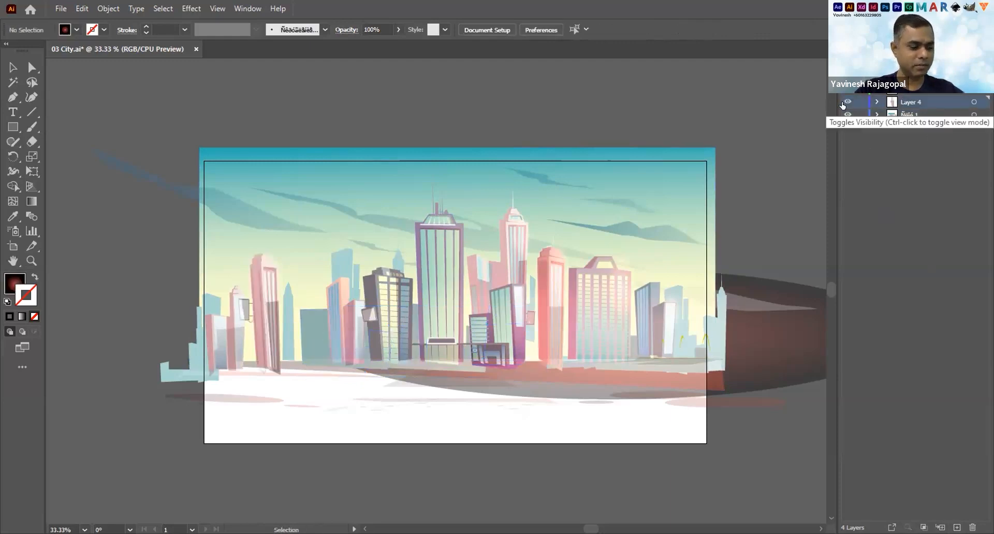
click(844, 102)
click(844, 102)
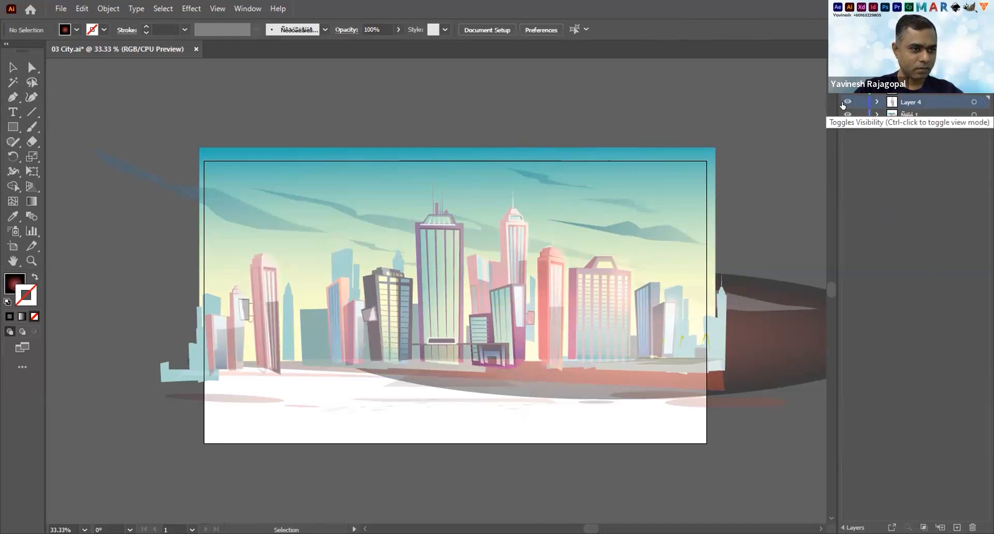
click(844, 103)
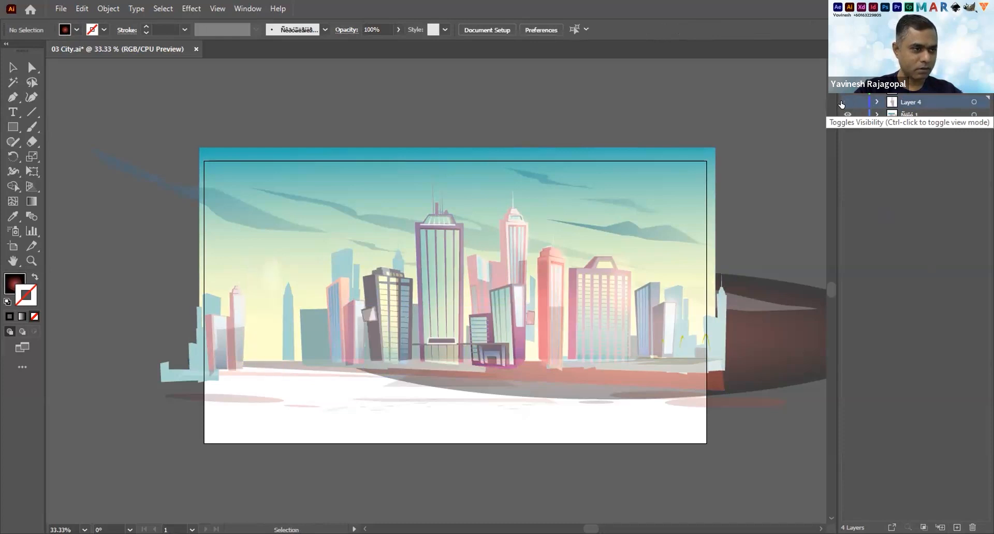
key(ctrl+z)
key(ctrl+z)
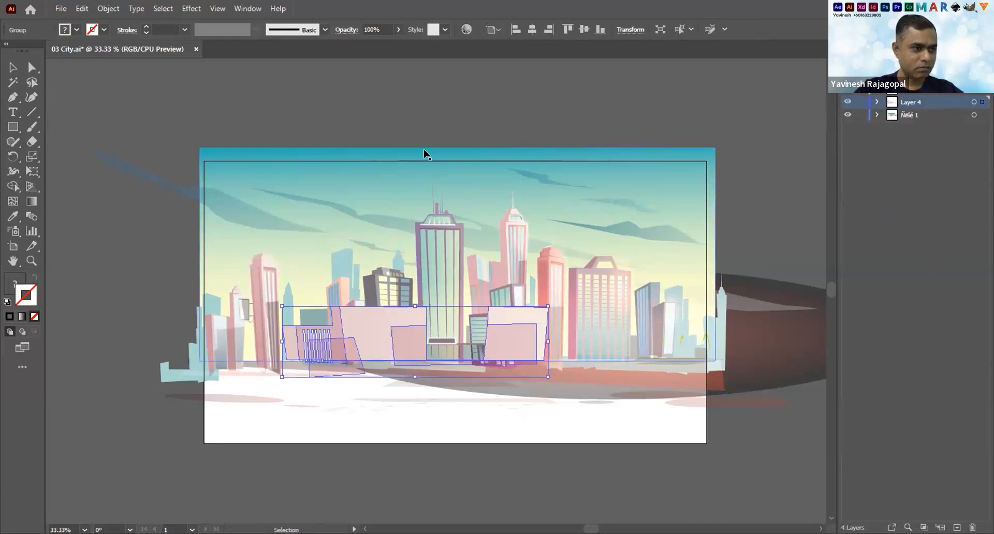
click(848, 102)
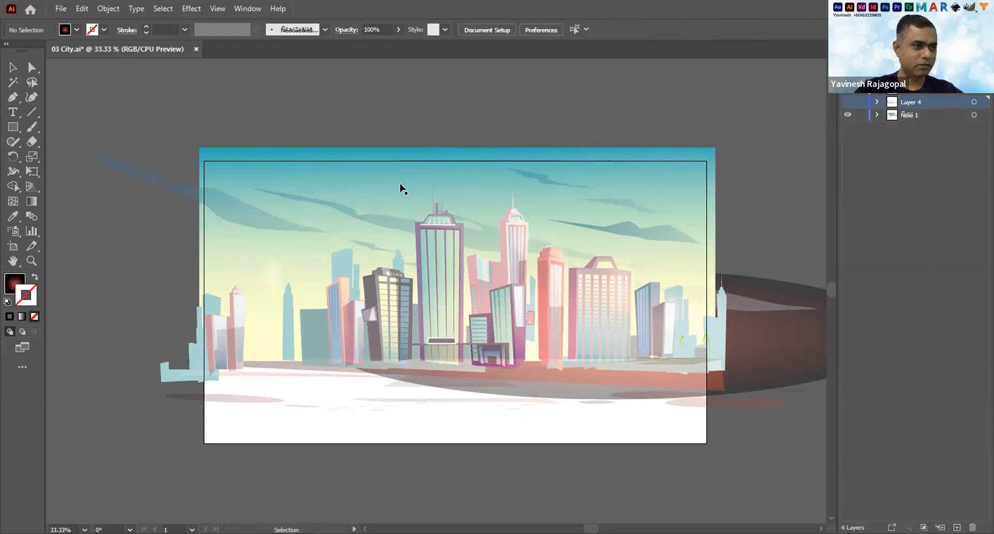
Move the tallest central tower group, the slim red tower and the grey-blue buildings near the right end onto a new layer in place, and hide it.
click(441, 265)
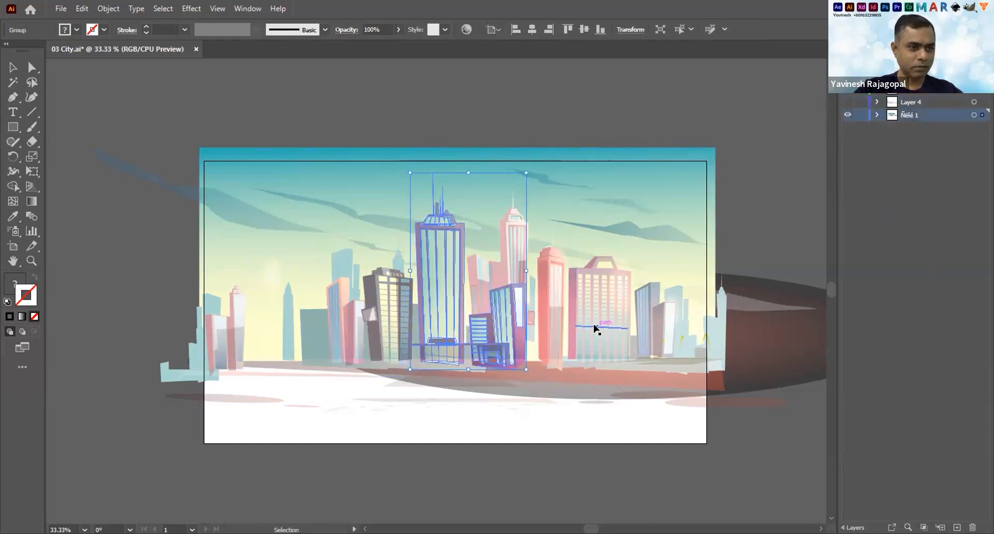
shift+click(552, 315)
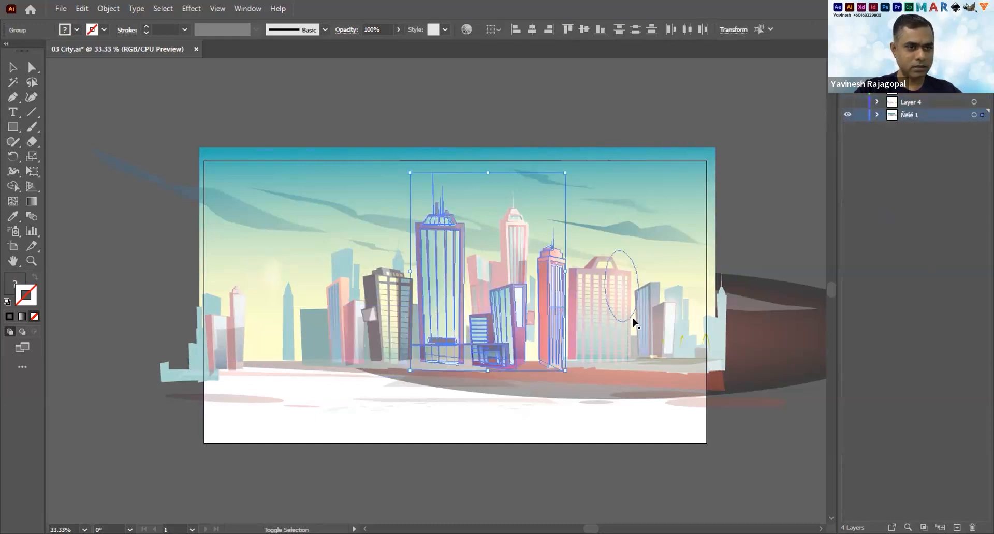
shift+click(609, 323)
shift+click(608, 324)
shift+click(657, 334)
key(ctrl+x)
click(914, 102)
click(957, 527)
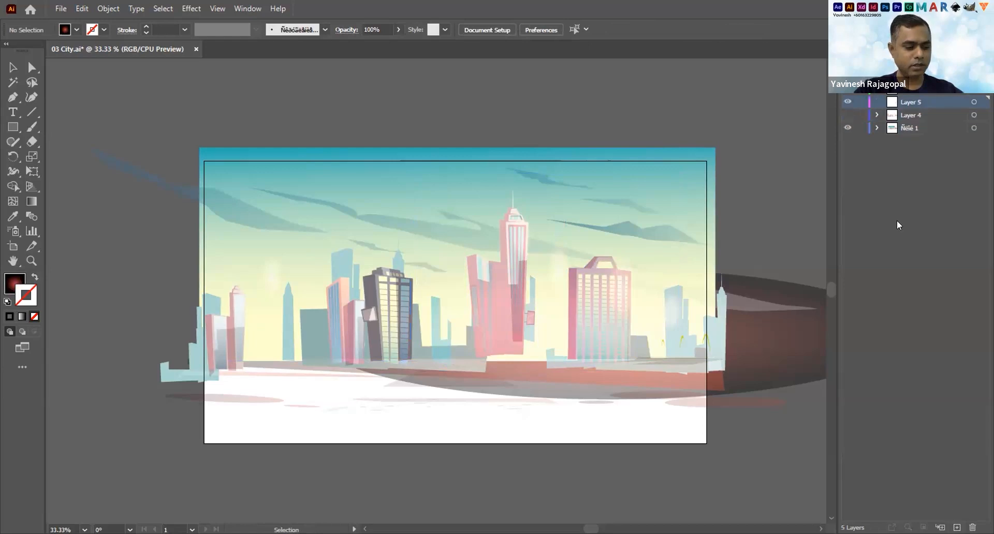
key(ctrl+f)
click(846, 102)
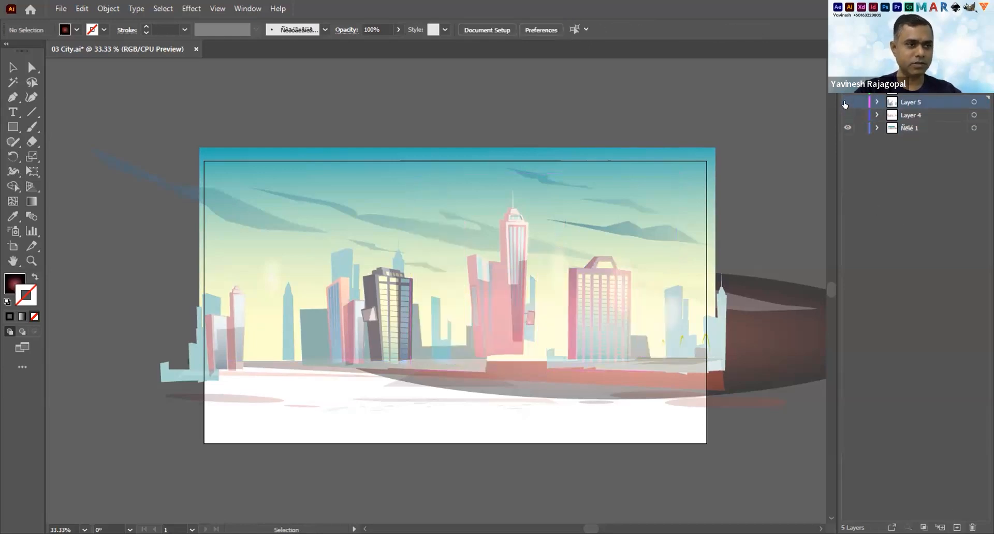
Move the dark tower, the central pink towers and the wide pink block in place onto a new layer ordered above Layer 4.
click(387, 312)
shift+click(508, 321)
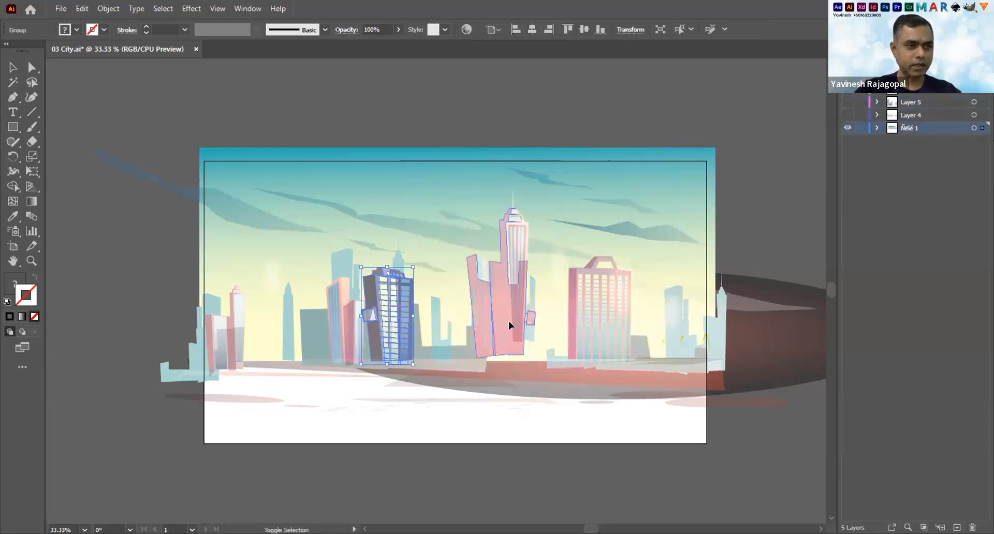
shift+click(594, 310)
key(a)
key(Delete)
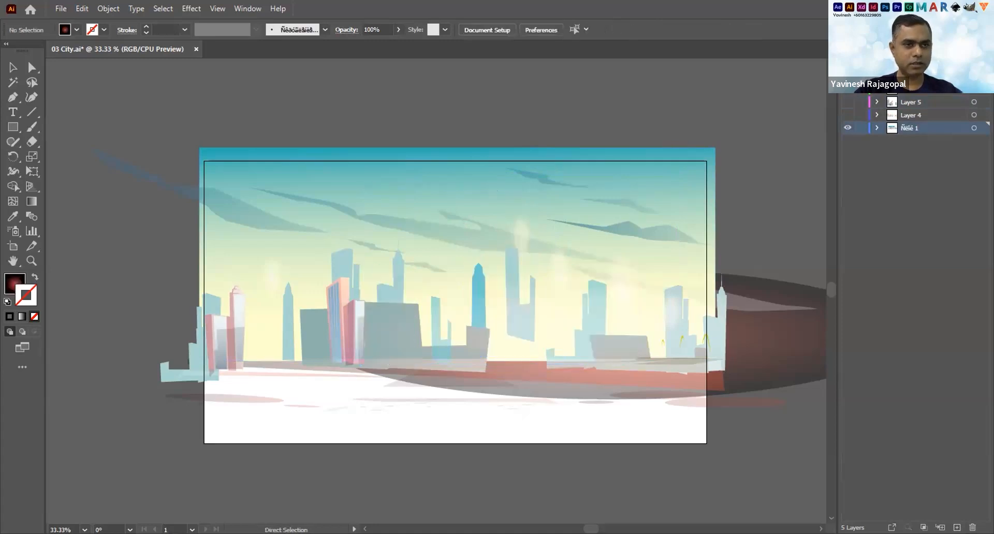
click(956, 527)
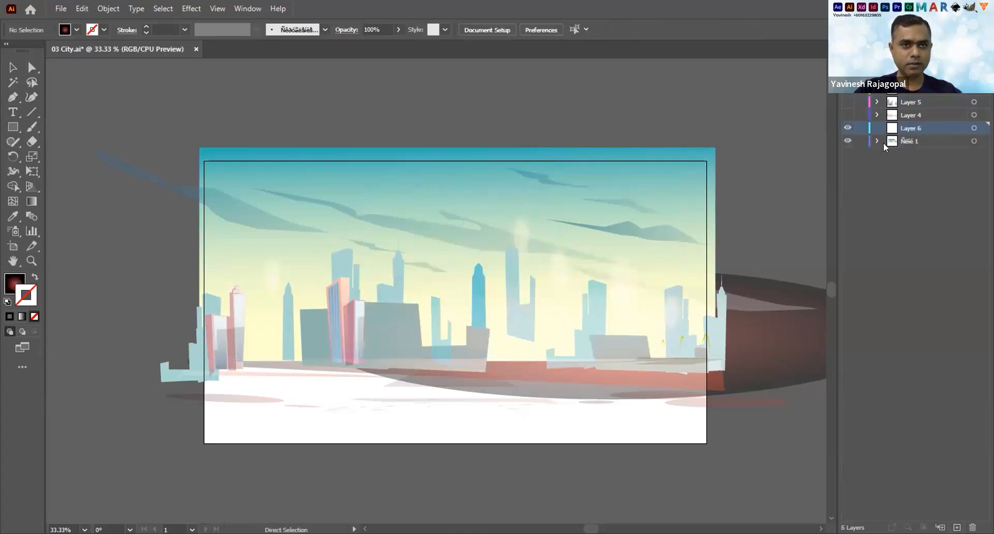
key(ctrl+f)
drag(931, 129, 931, 106)
key(ctrl+shift+a)
Select the two remaining coloured building groups on the left together with the dark tower, the central pink towers and the wide pink block.
key(v)
click(232, 332)
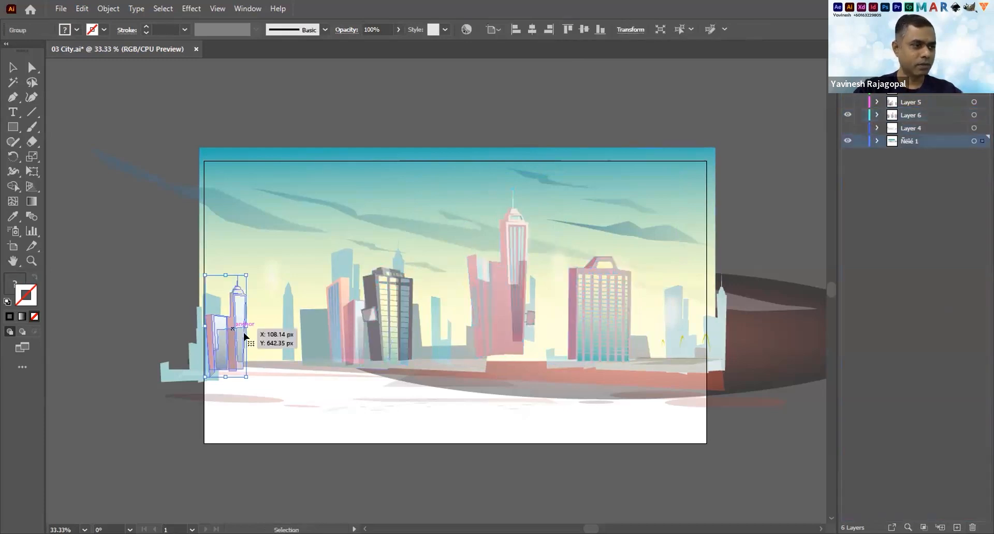
shift+click(344, 336)
shift+click(394, 330)
shift+click(497, 342)
shift+click(583, 345)
Try to move all the selected buildings in place onto another new layer, and undo the move.
key(Delete)
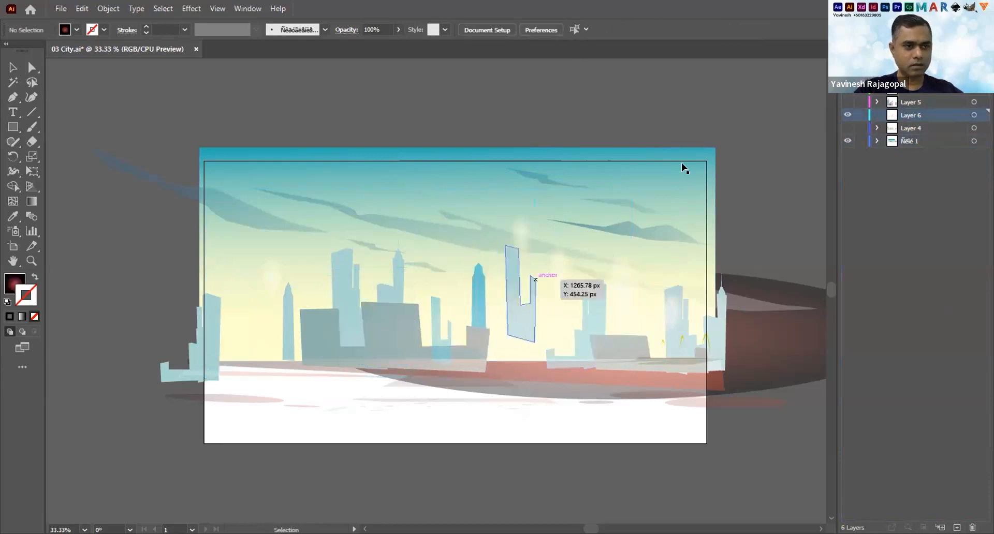
key(ctrl+l)
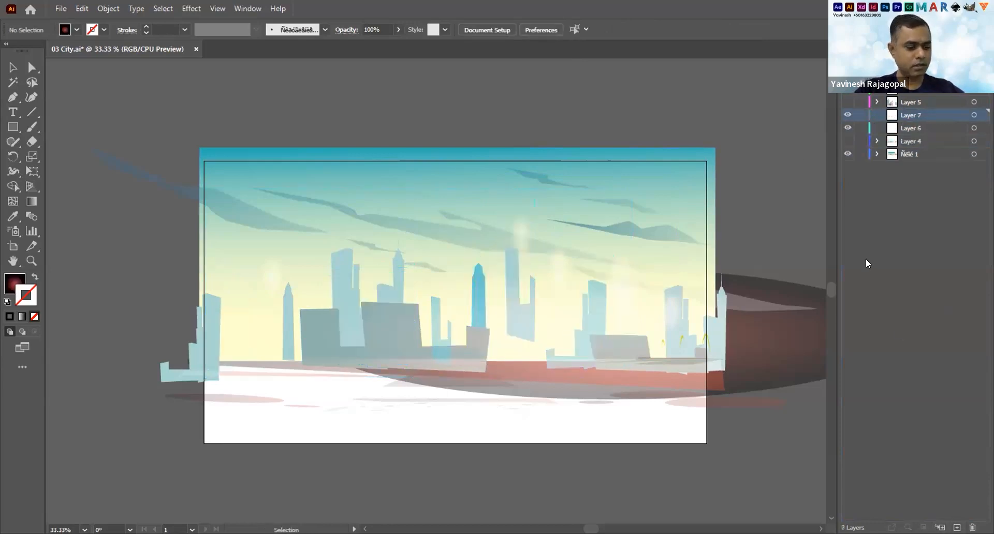
key(ctrl+f)
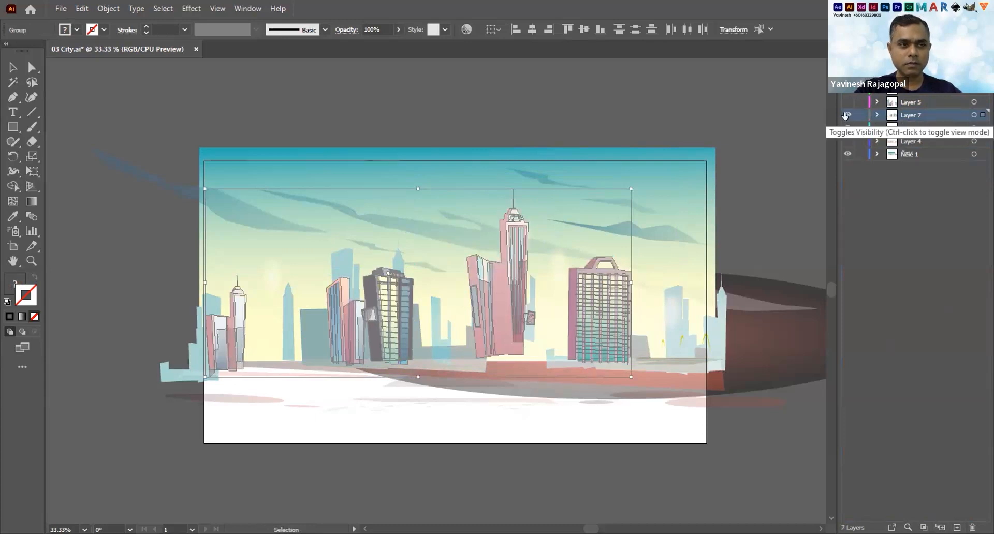
key(ctrl+z)
key(ctrl+z)
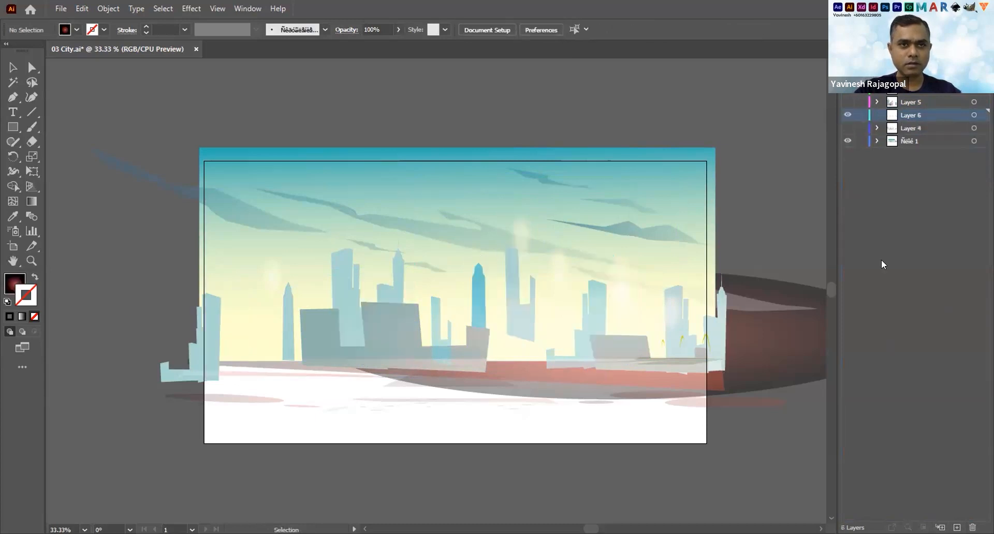
key(ctrl+z)
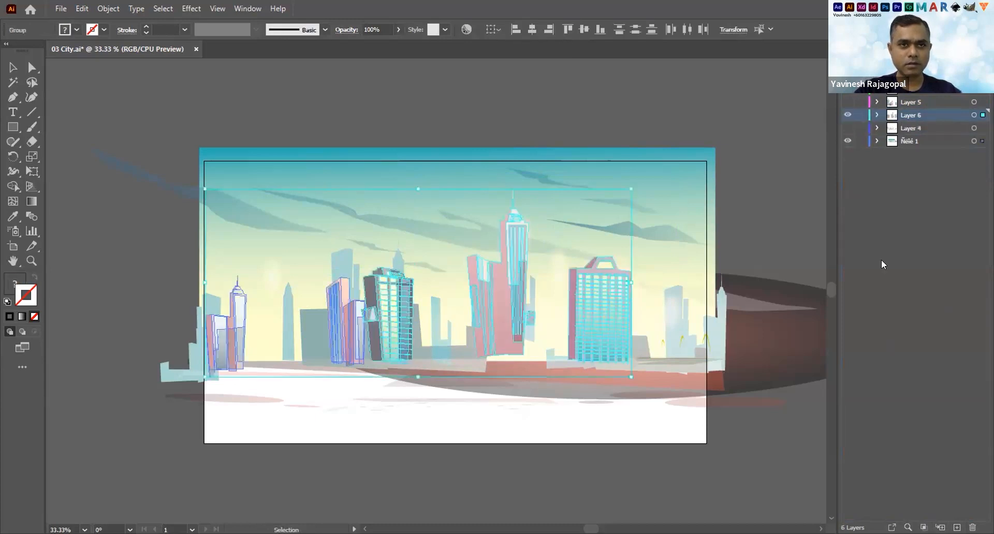
Hide Layer 6, cut the two coloured building groups on the left, and paste them in front on a new layer above it.
click(847, 115)
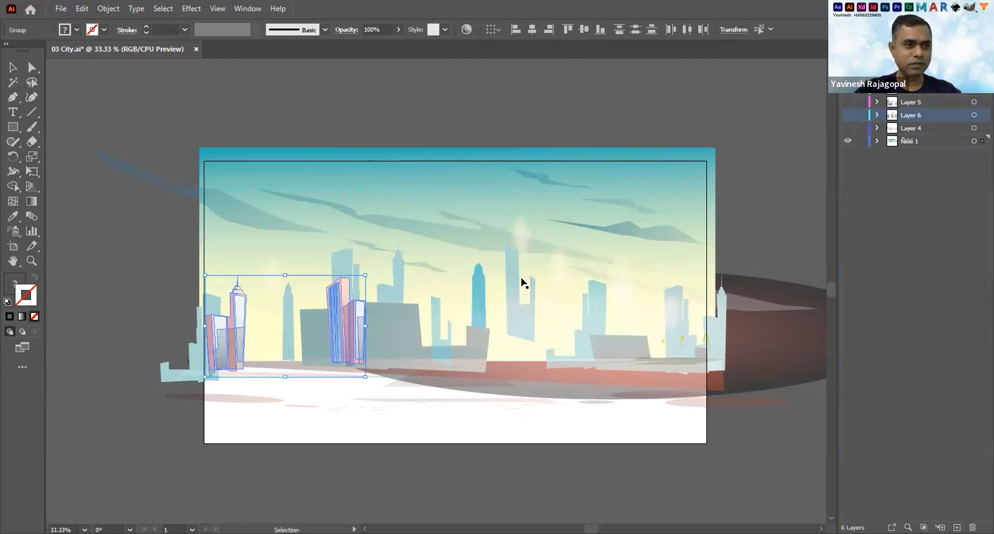
click(123, 191)
click(919, 143)
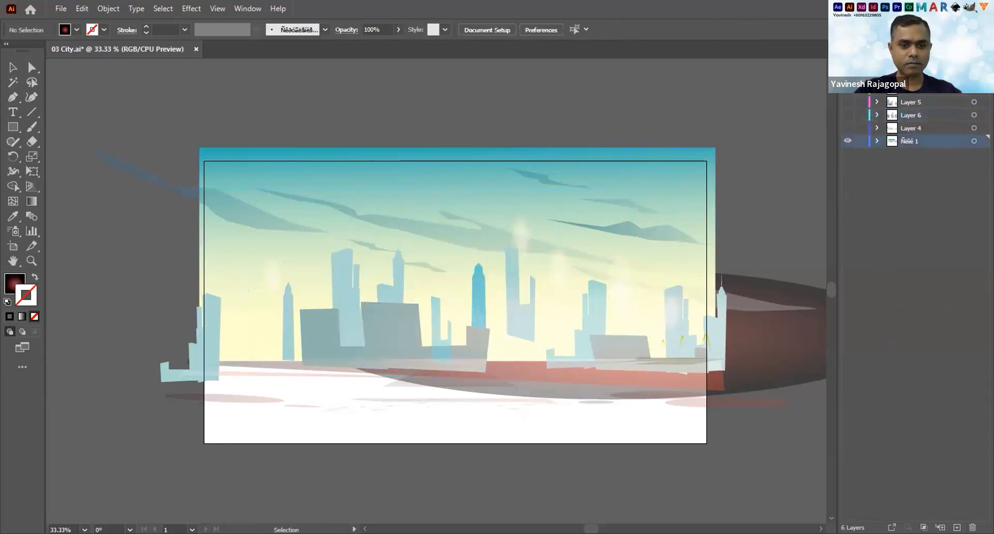
click(909, 113)
click(957, 527)
key(ctrl+f)
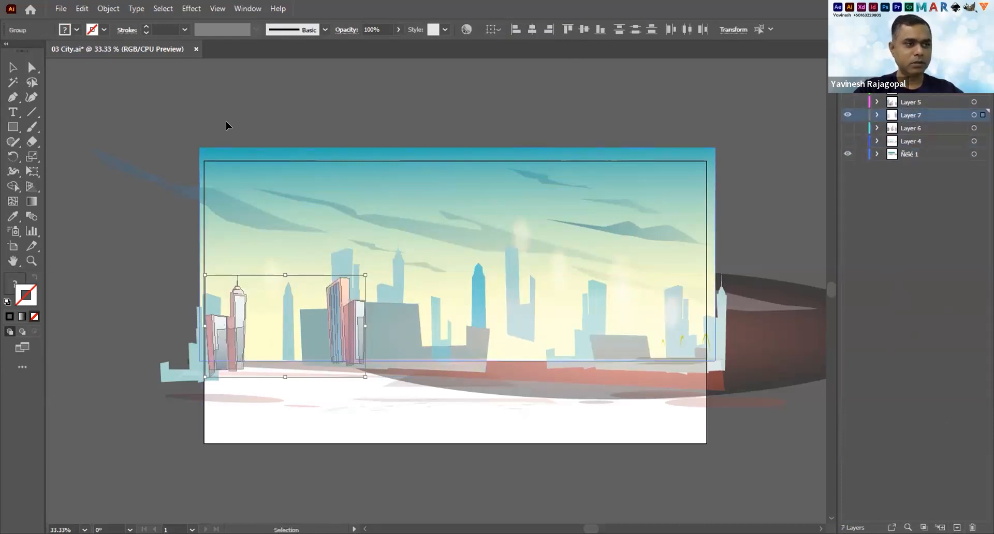
Select the sky background with its clouds and move it in place onto a new layer at the bottom of the layer stack.
drag(742, 231, 409, 248)
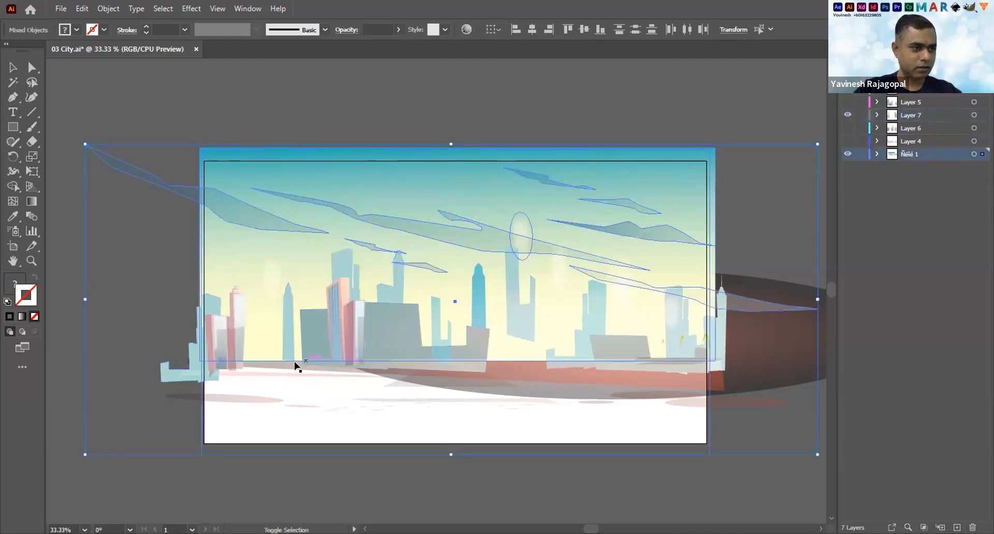
key(a)
key(Delete)
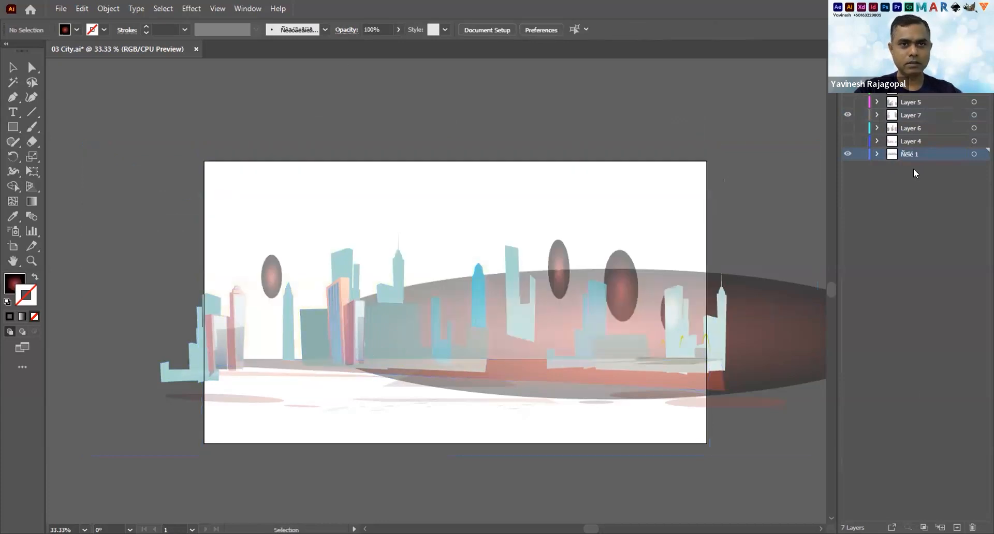
drag(930, 154, 930, 191)
key(ctrl+f)
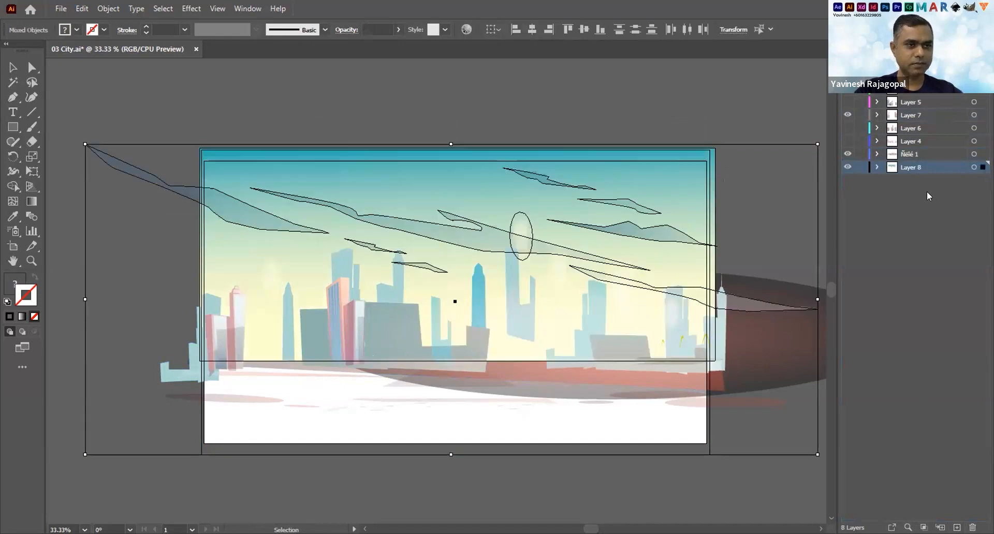
Deselect the sky artwork and hide every layer except the original layer holding the remaining pale towers and gradient ellipses.
click(534, 74)
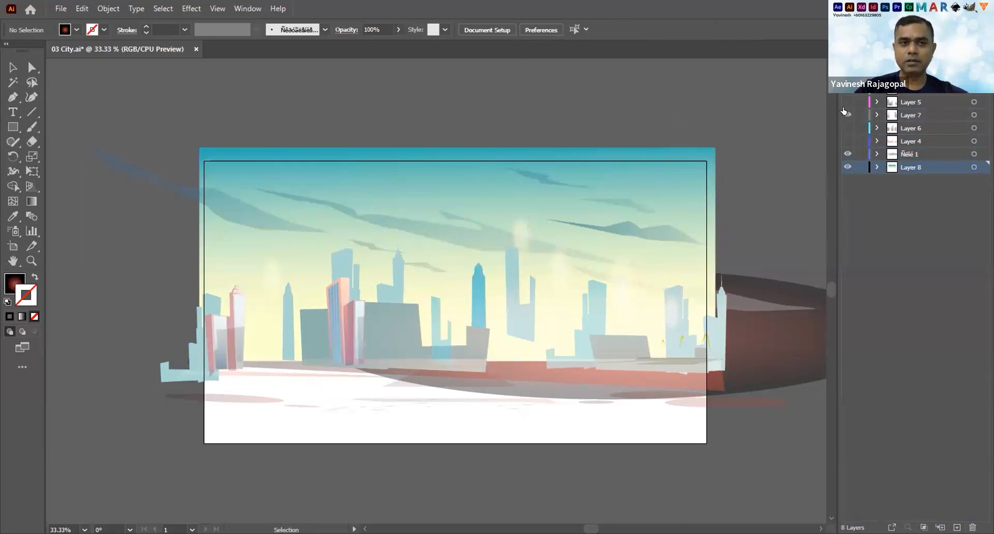
click(847, 154)
click(846, 153)
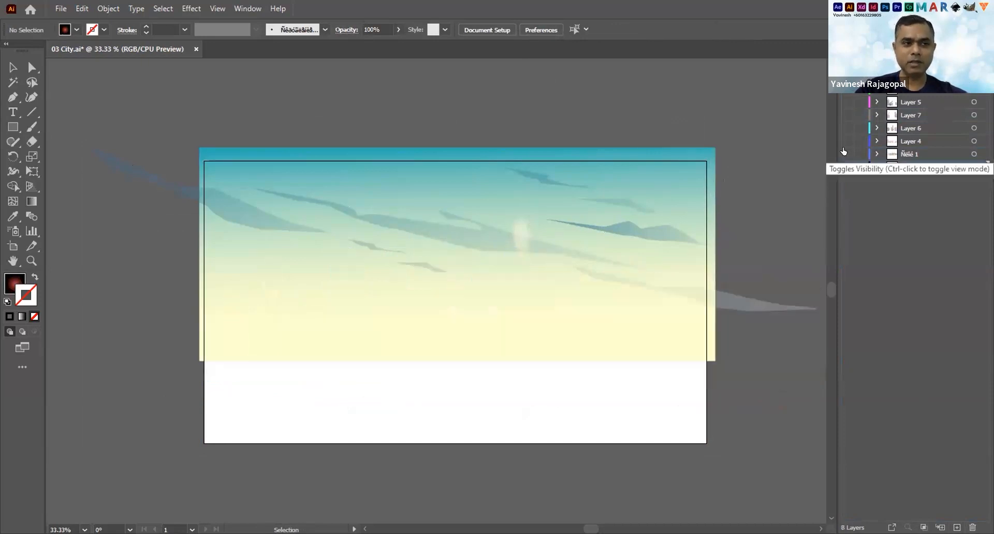
click(848, 166)
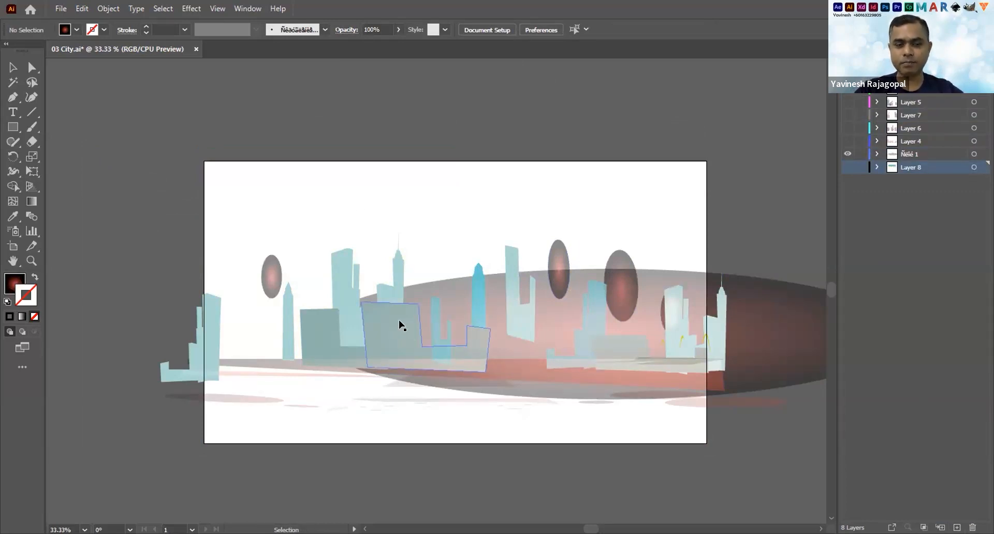
Cut the three small dark red gradient ellipses above the skyline and paste them in front on a new layer.
click(623, 275)
shift+click(557, 254)
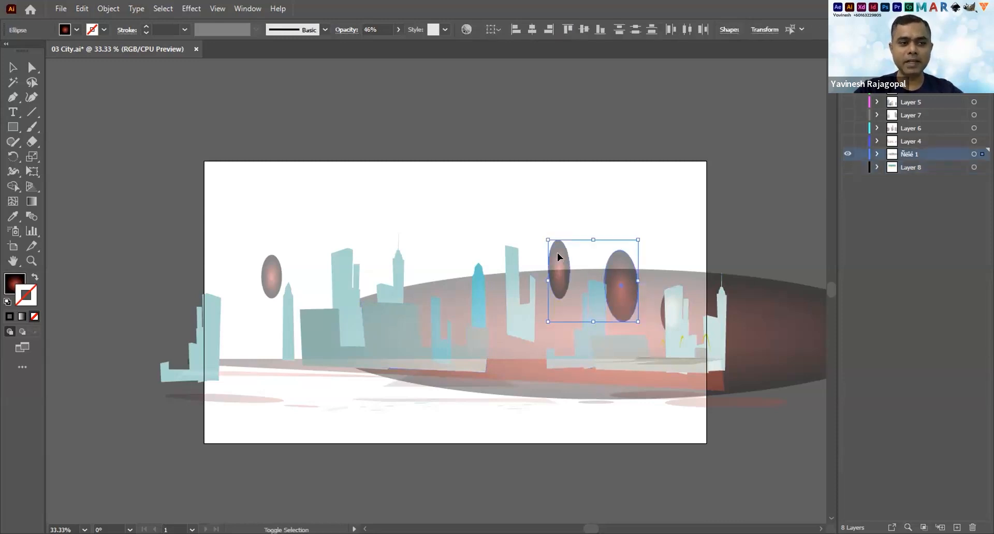
shift+click(271, 277)
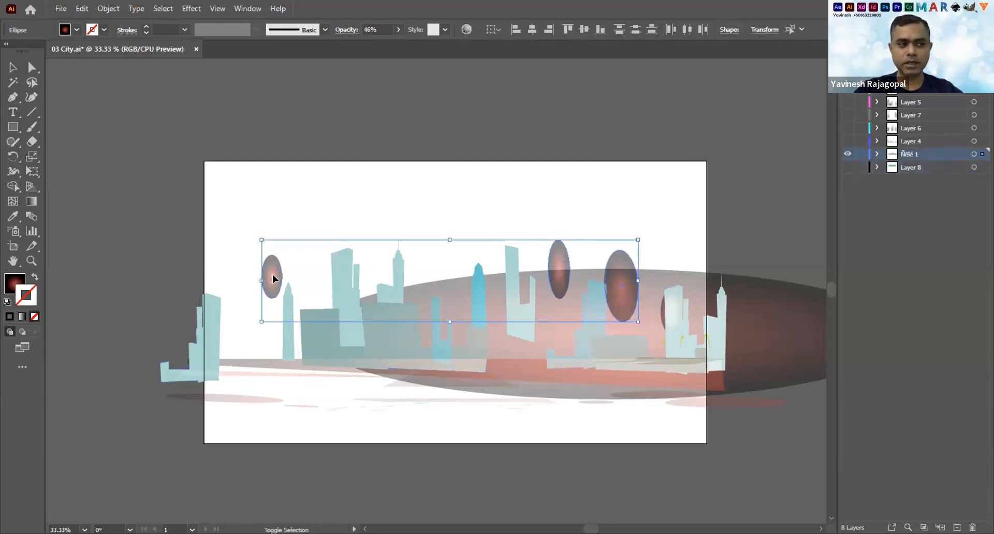
key(Delete)
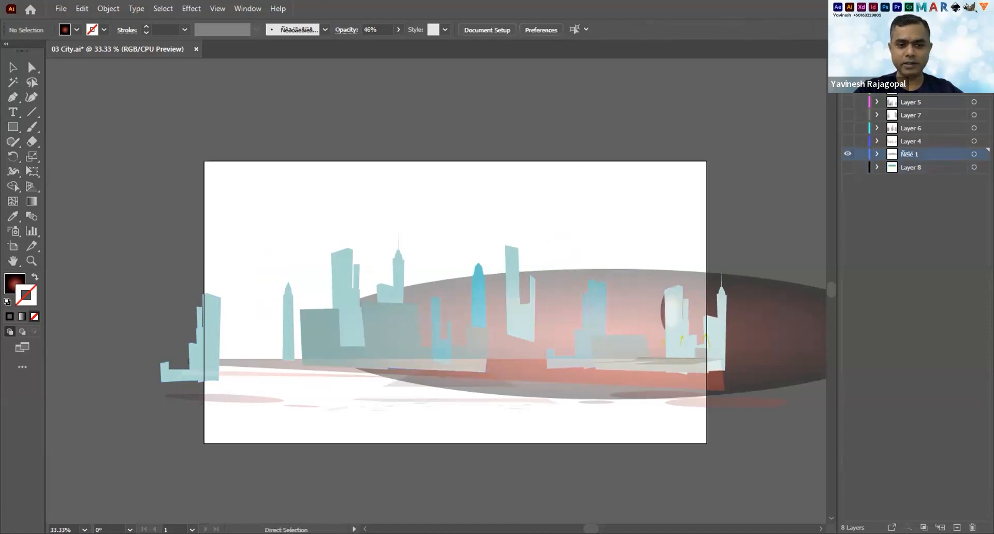
key(ctrl+l)
key(ctrl+f)
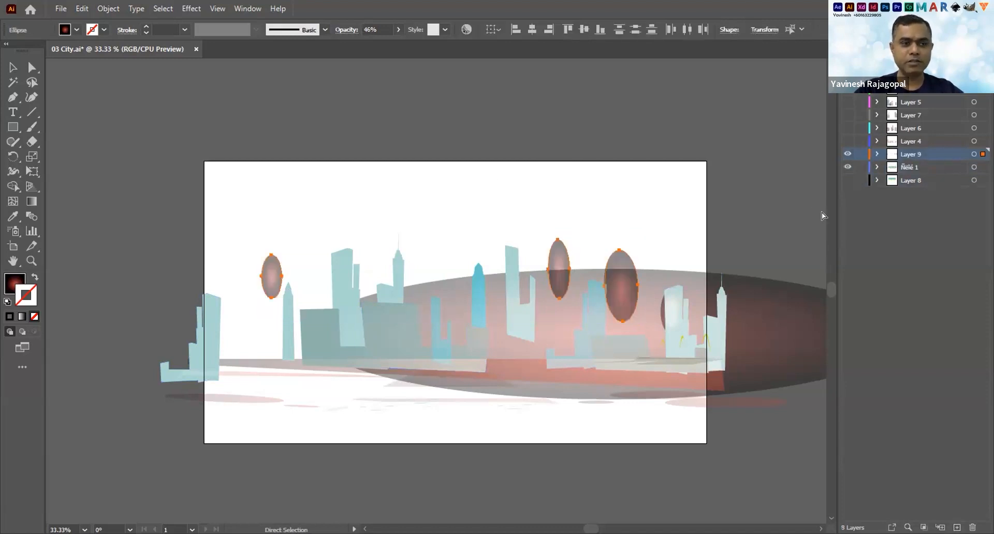
Move the fourth small gradient ellipse behind the right-hand towers in place onto Layer 9, and hide that layer.
click(848, 155)
key(a)
click(661, 311)
click(917, 154)
click(847, 154)
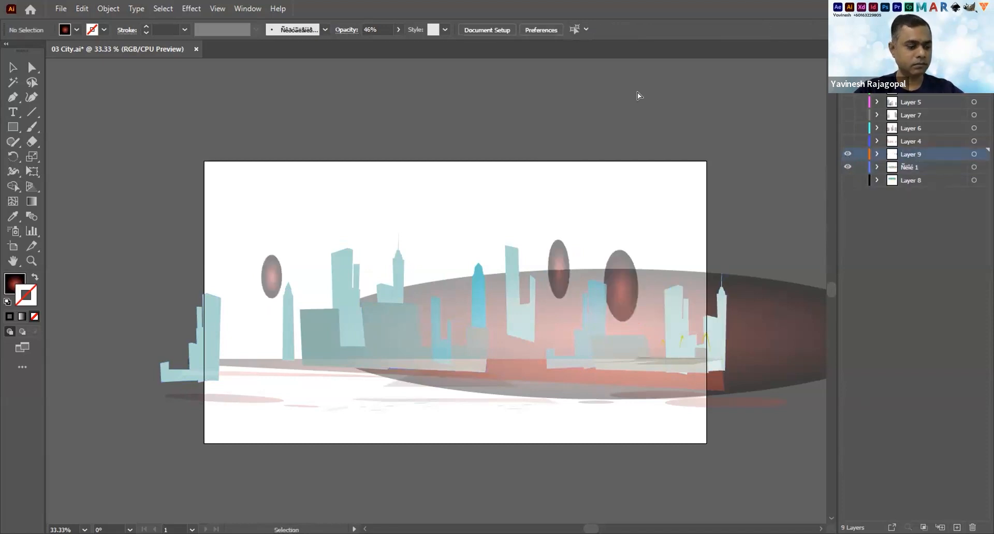
key(ctrl+f)
click(846, 154)
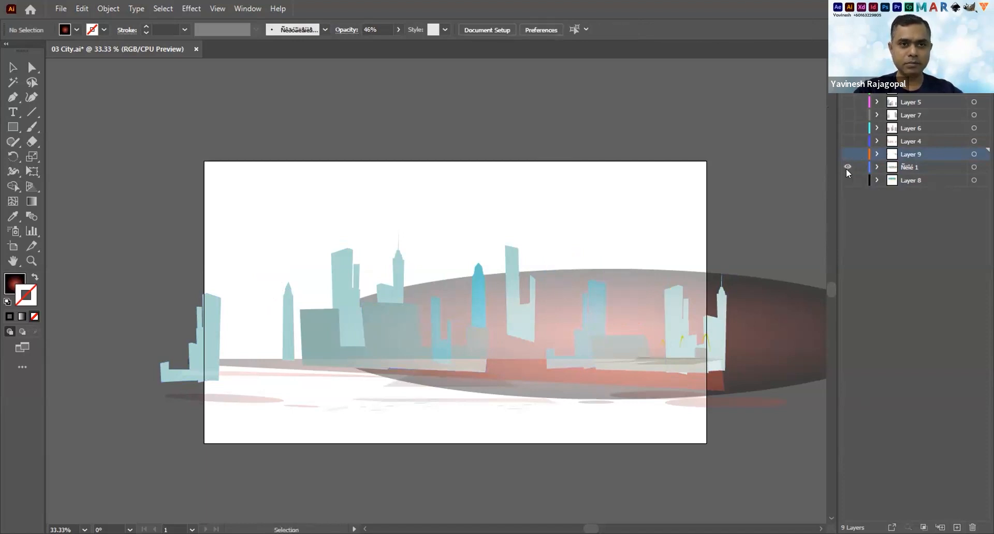
Cut the huge red gradient ellipse, paste it in front on a new layer above the original one, and hide the new layer.
key(ctrl+alt+2)
click(749, 140)
click(753, 304)
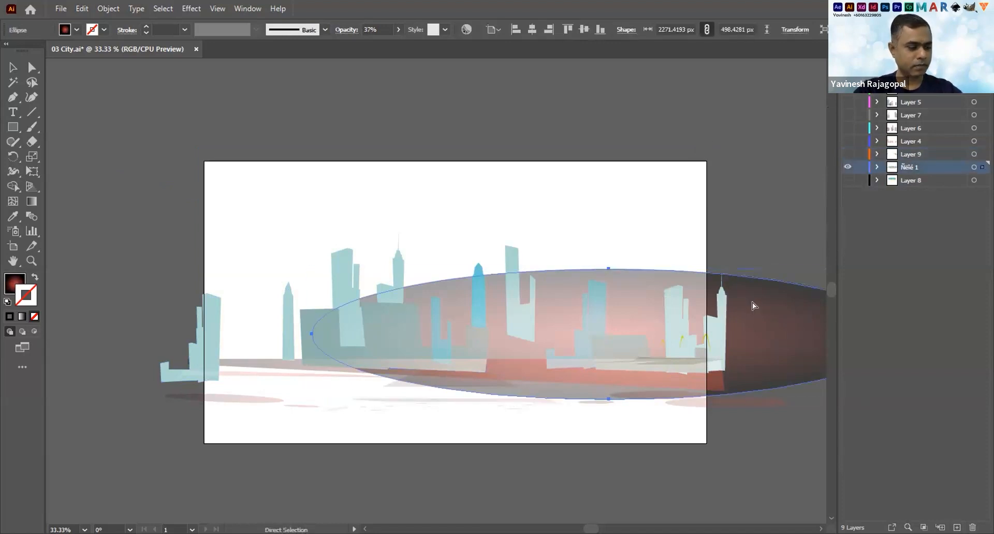
key(Delete)
key(ctrl+l)
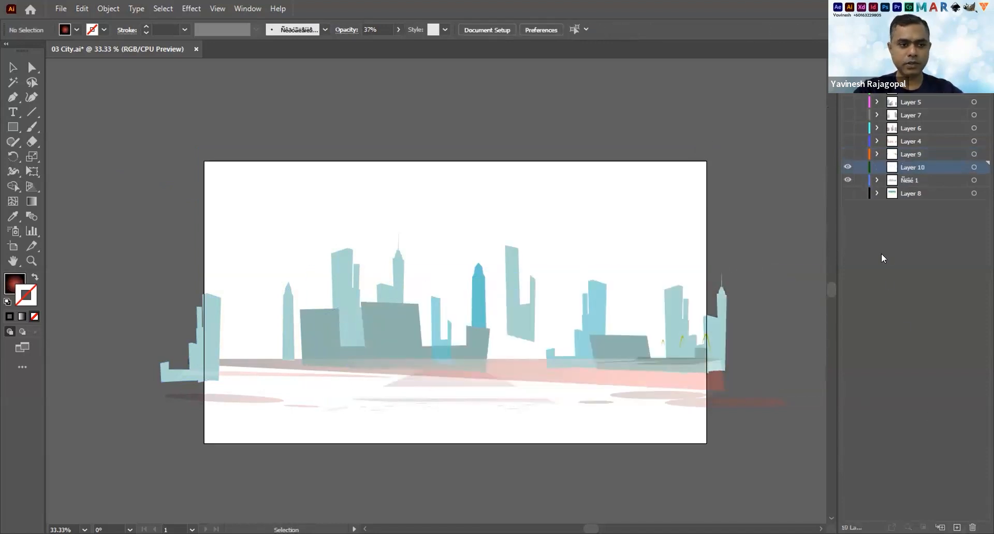
key(ctrl+f)
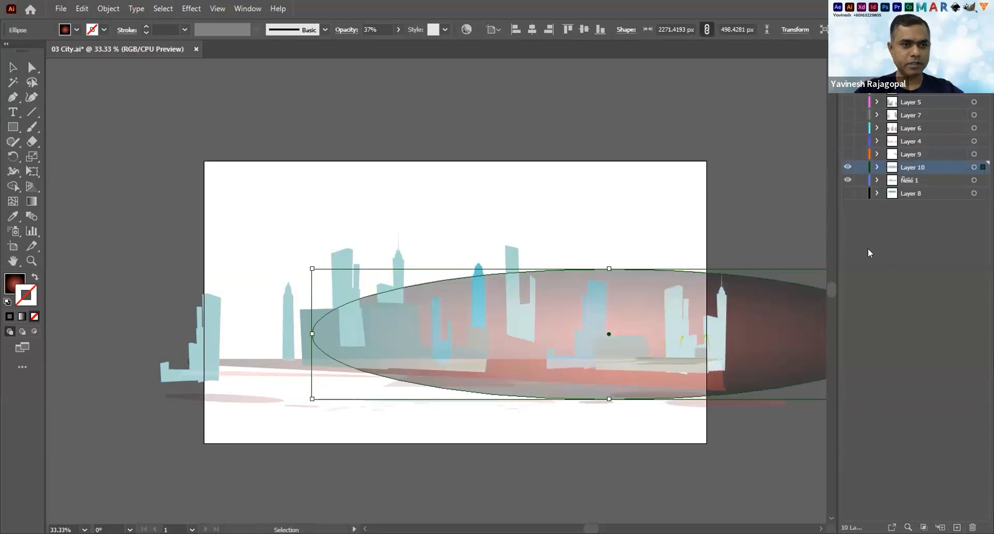
click(842, 167)
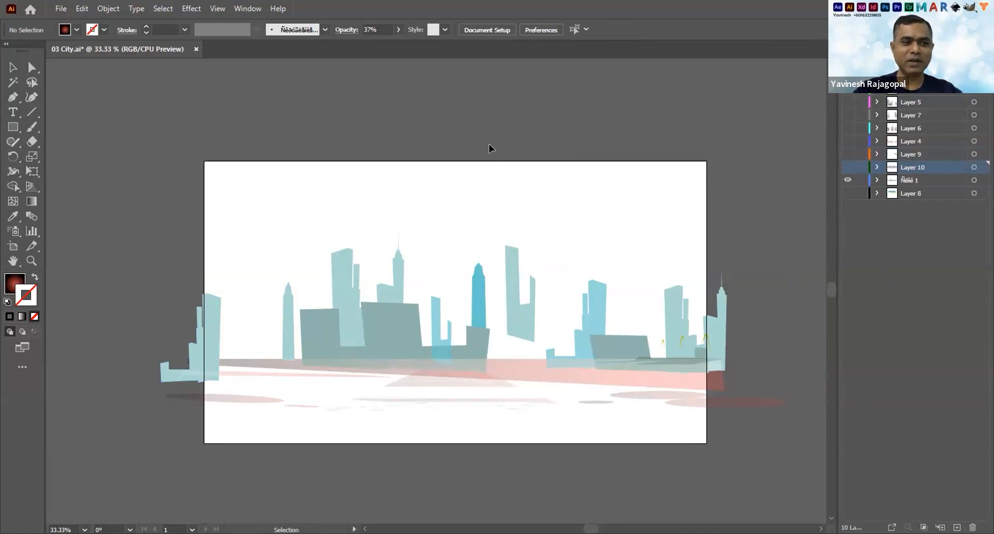
Show Layers 8, 10 and 9 again to examine how the gradient ellipses affect the sky and skyline.
click(845, 193)
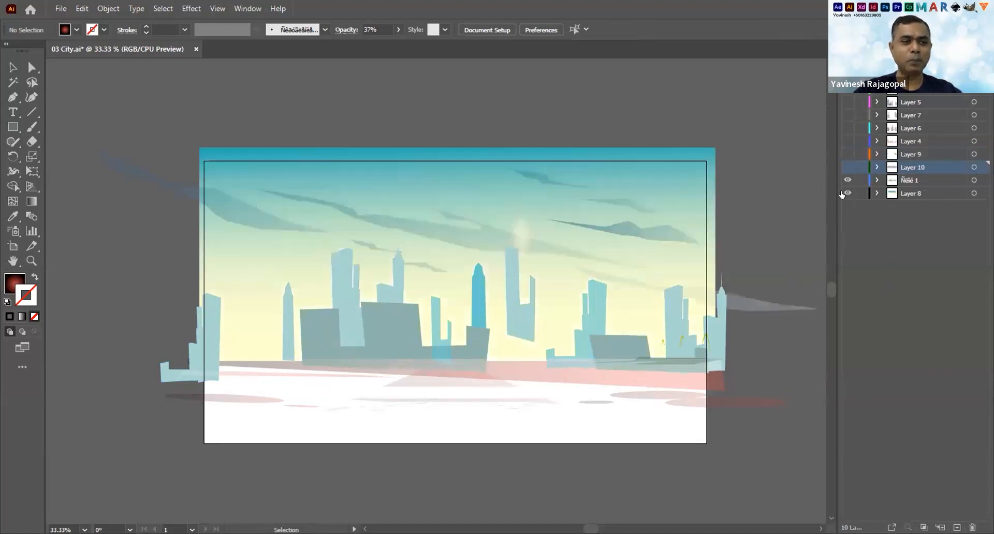
click(846, 168)
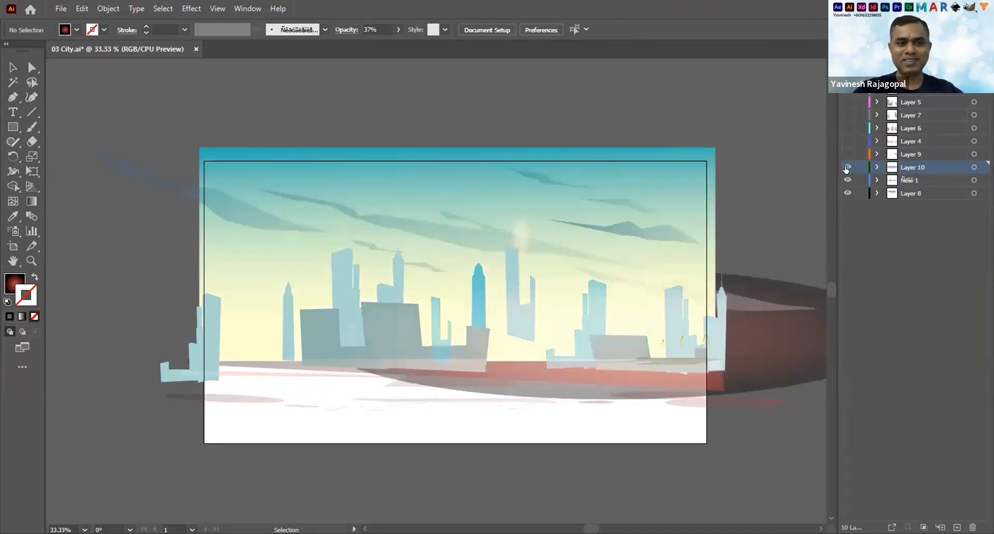
click(846, 154)
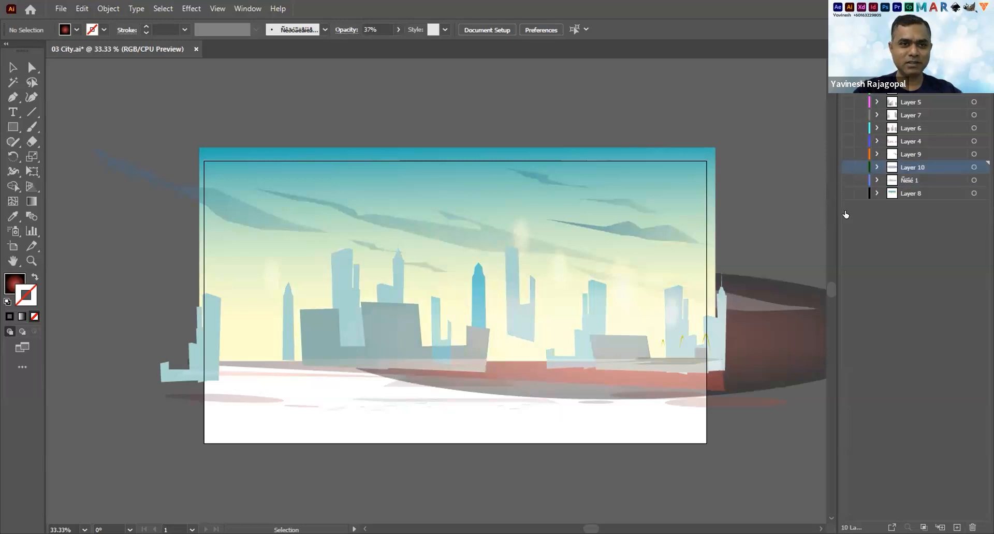
Check the separated artwork by viewing the layers one at a time, and make all layers visible.
alt+click(846, 154)
alt+click(846, 141)
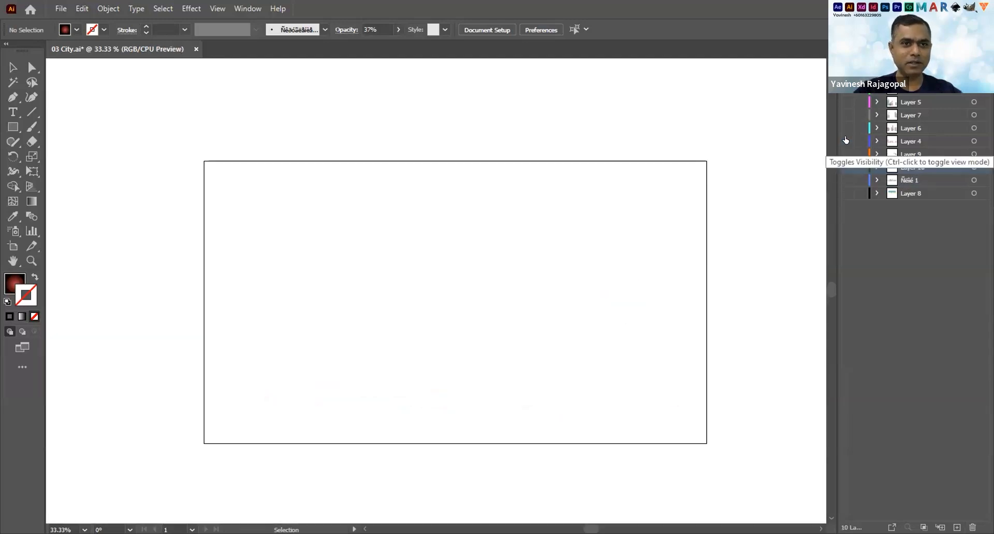
alt+click(847, 127)
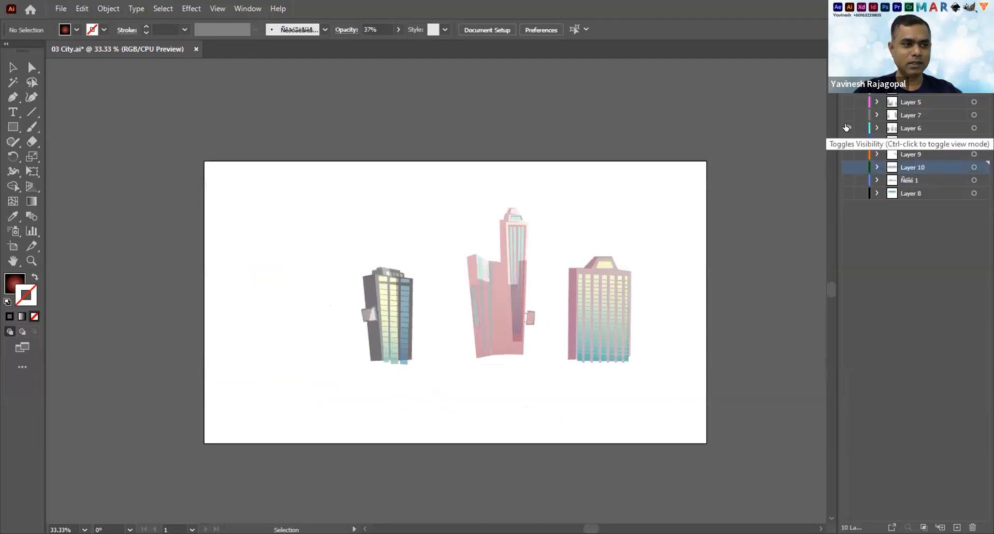
alt+click(847, 115)
alt+click(844, 102)
alt+click(844, 89)
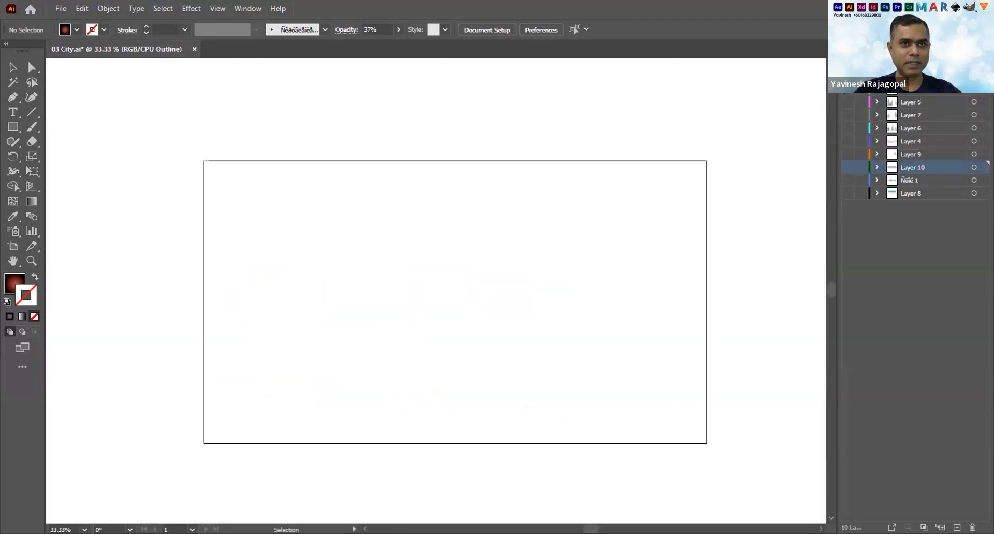
alt+click(844, 76)
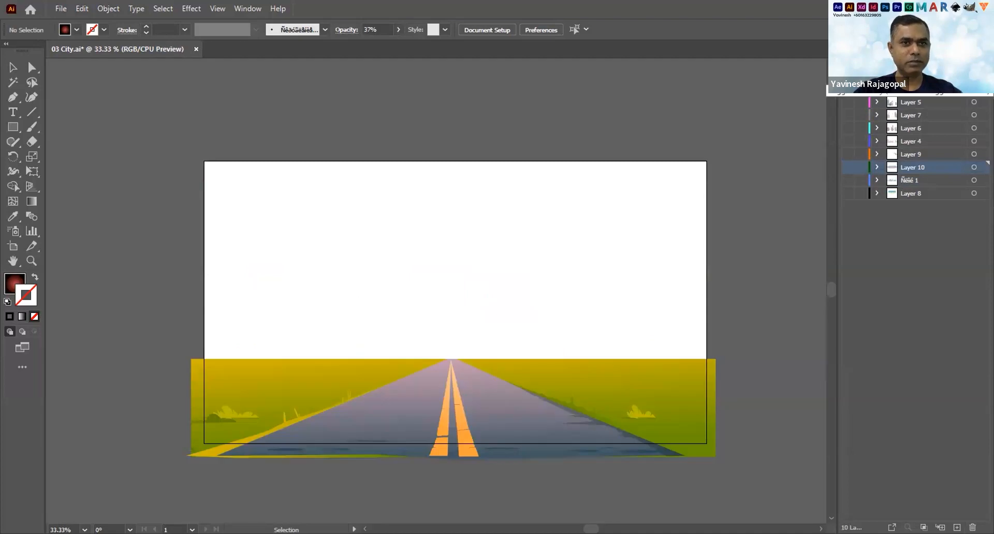
drag(848, 89, 852, 186)
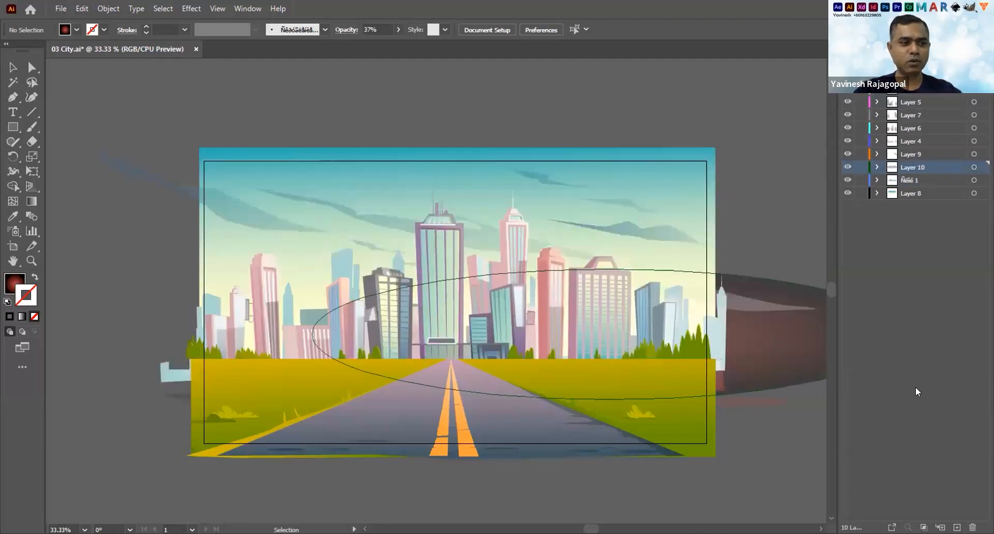
Select Layers 9 and 10 with the gradient ellipses and move them to the top of the layer stack.
click(749, 351)
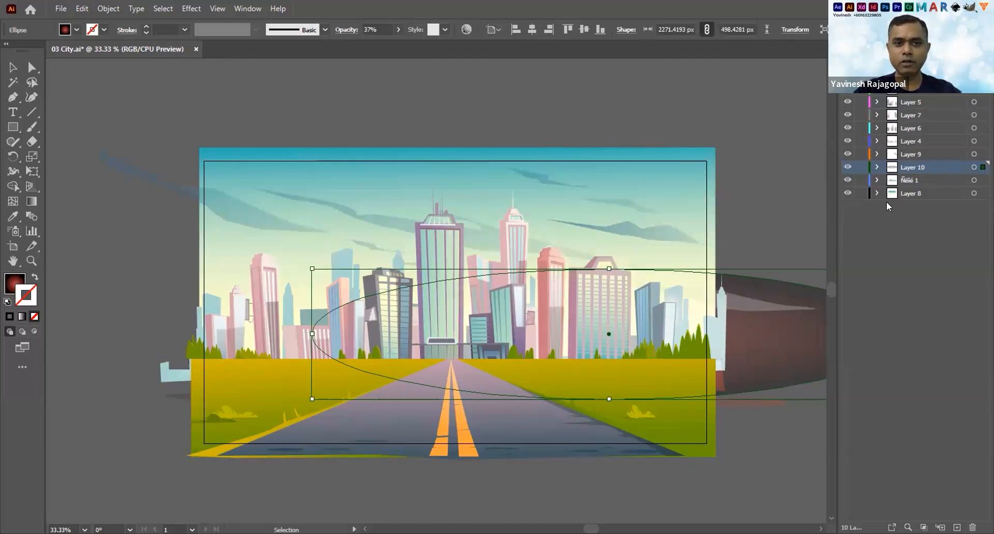
shift+click(920, 155)
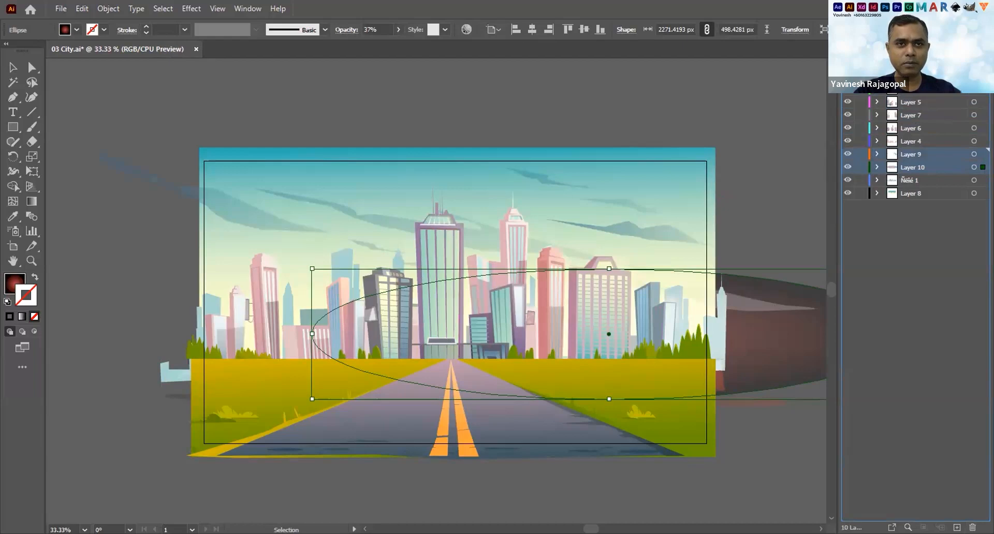
key(Delete)
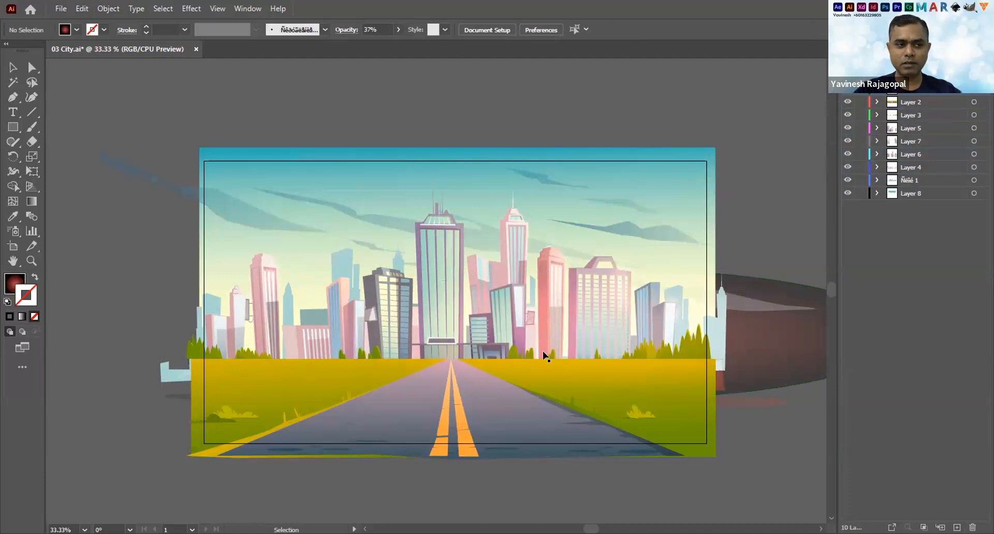
Save and close 03 City.ai, and reopen 01 Village.ai from the recent files.
key(a)
key(ctrl+s)
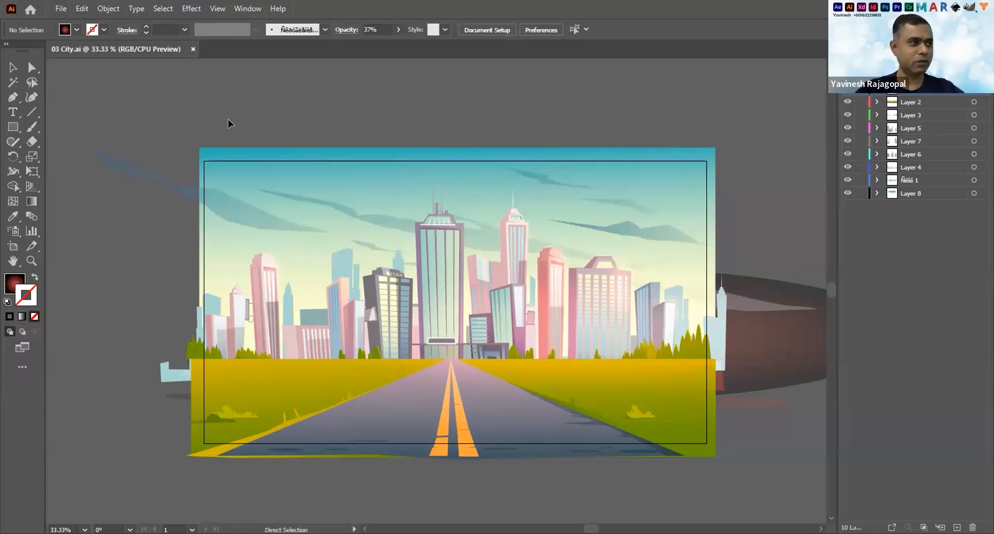
key(ctrl+w)
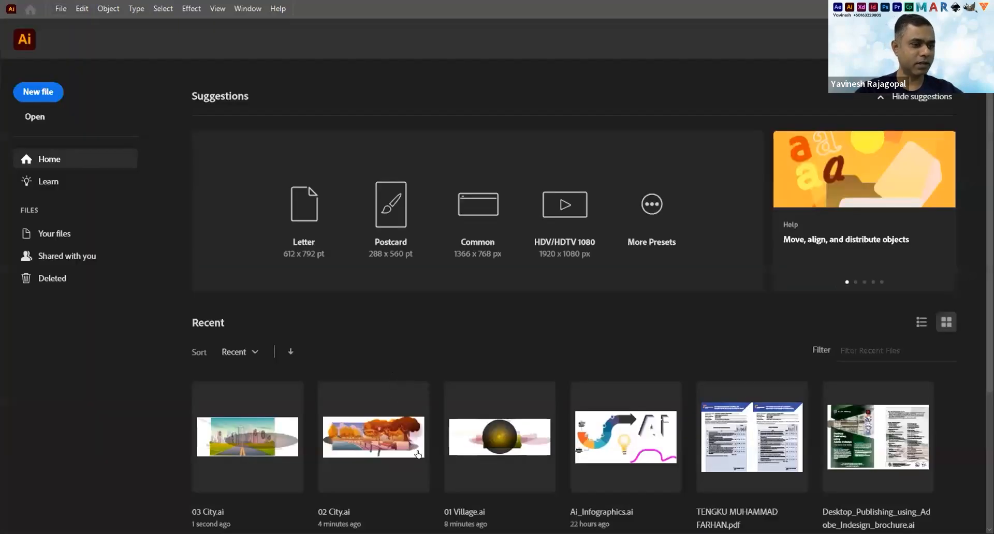
click(503, 446)
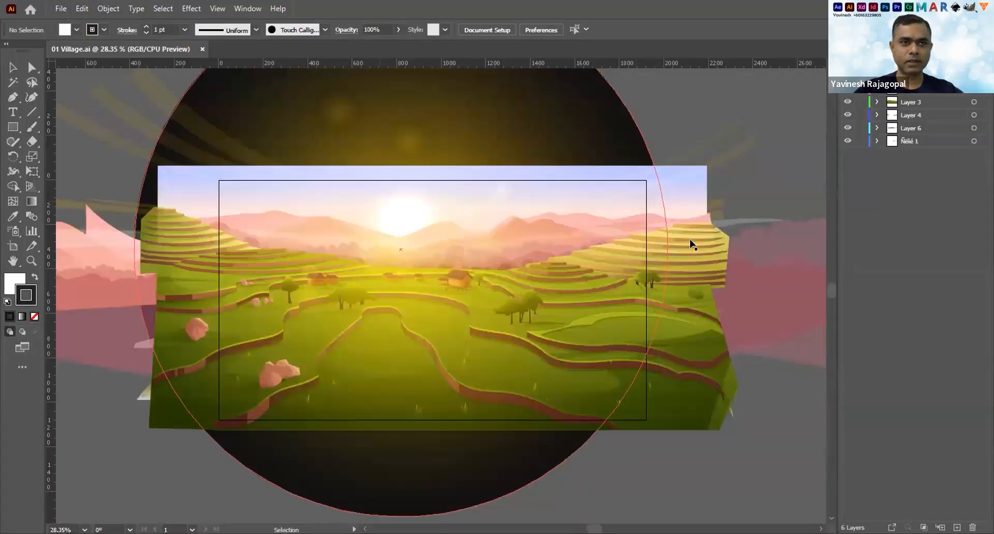
Hide all layers of the village illustration, view them one by one, and leave only Layer 6 visible.
drag(846, 92, 841, 146)
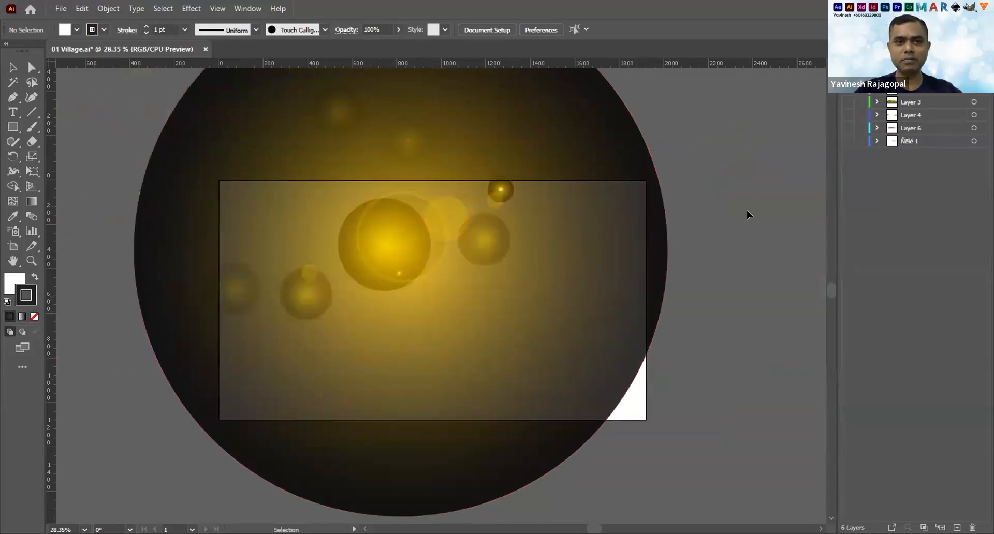
click(848, 76)
click(847, 89)
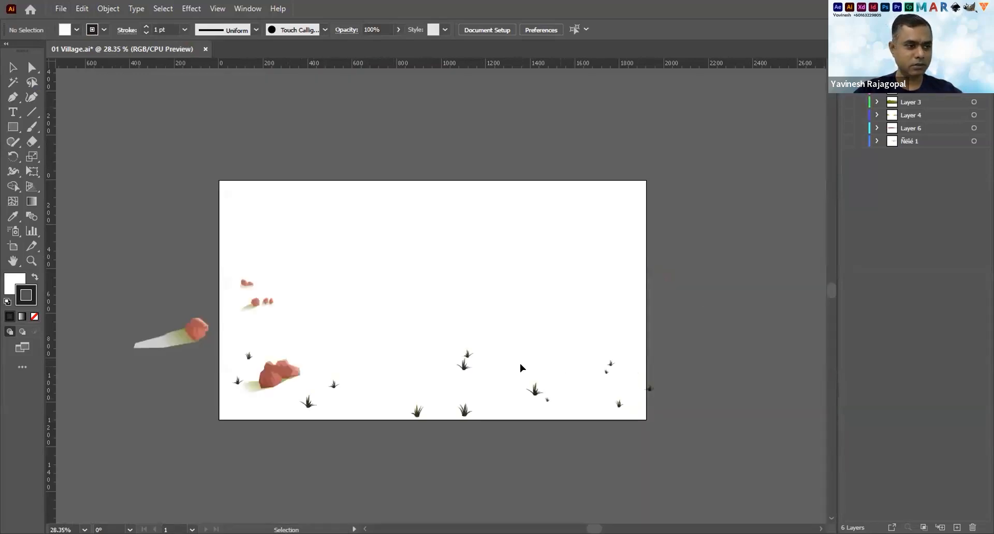
click(846, 92)
click(846, 102)
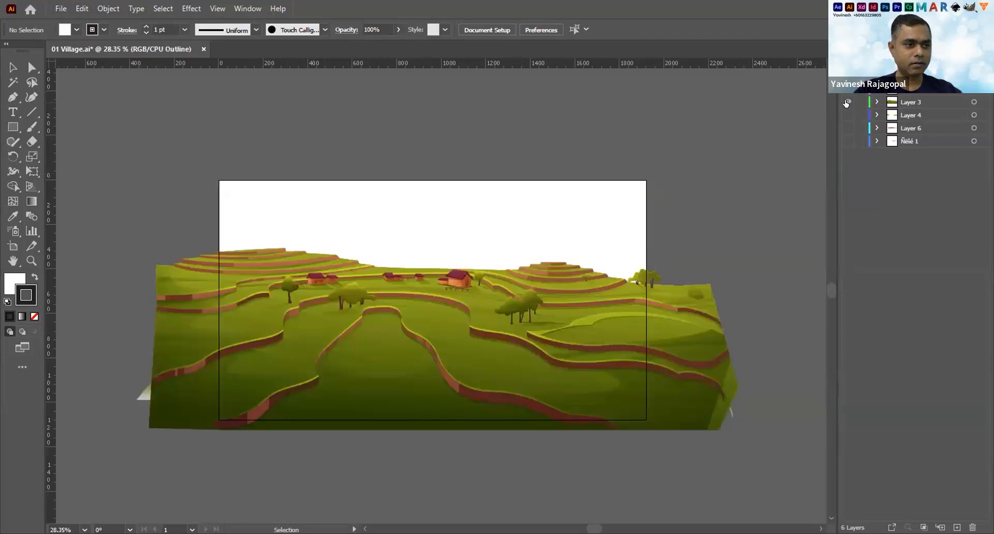
click(846, 102)
click(846, 115)
click(846, 115)
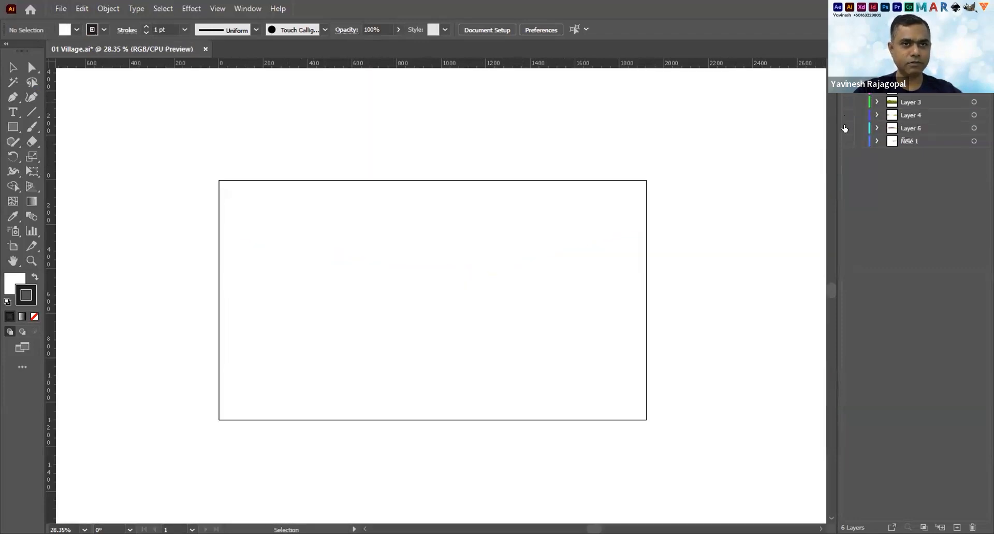
click(846, 127)
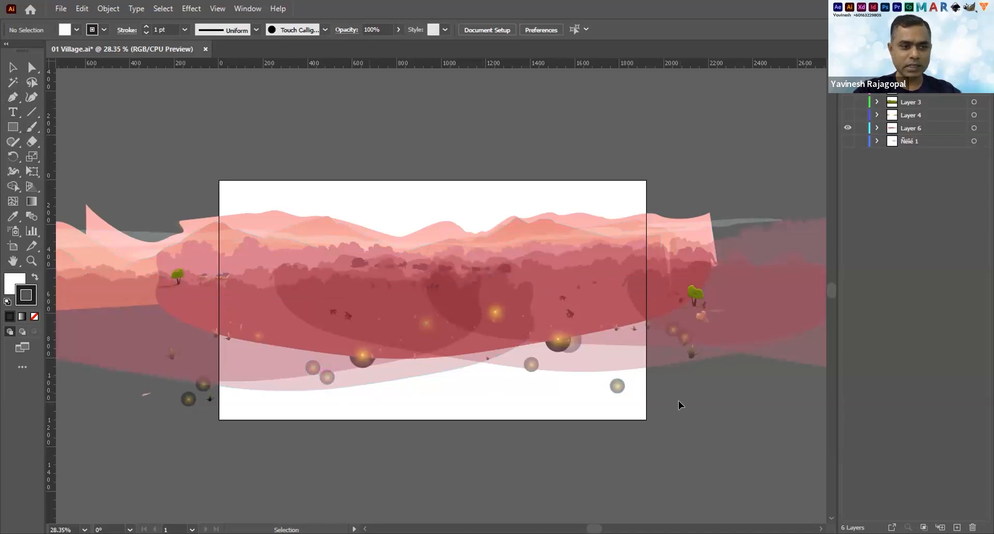
Set the Magic Wand to match fill color, stroke color and stroke weight with 0 tolerance, and select the glowing circles on Layer 6.
double_click(12, 83)
click(72, 305)
click(64, 322)
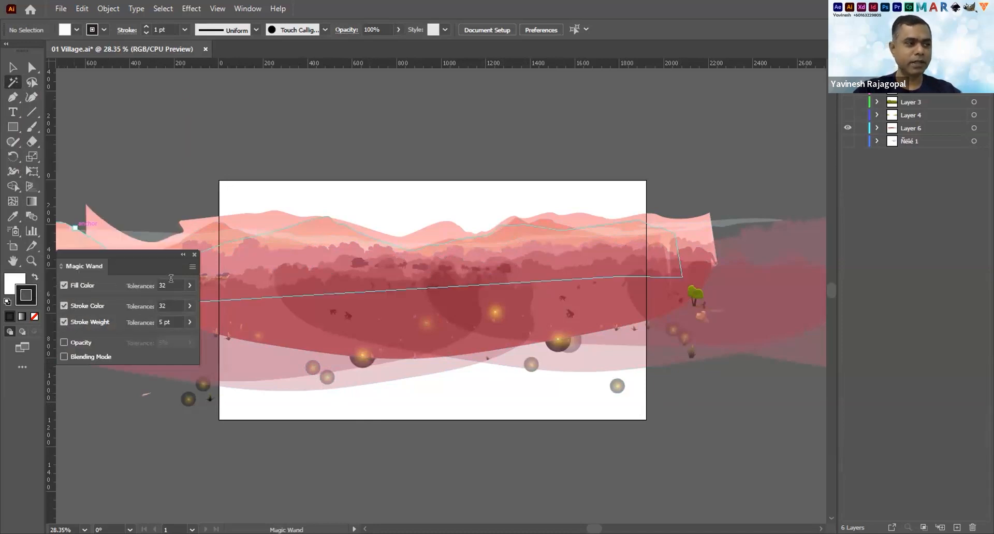
click(119, 281)
text(0)
key(Tab)
text(0)
key(Tab)
text(0)
key(Tab)
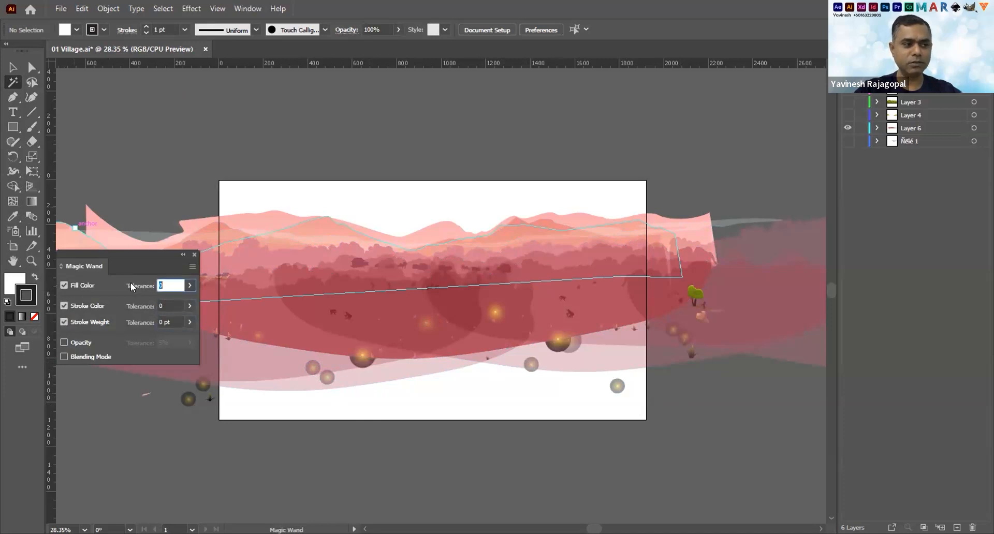
click(531, 364)
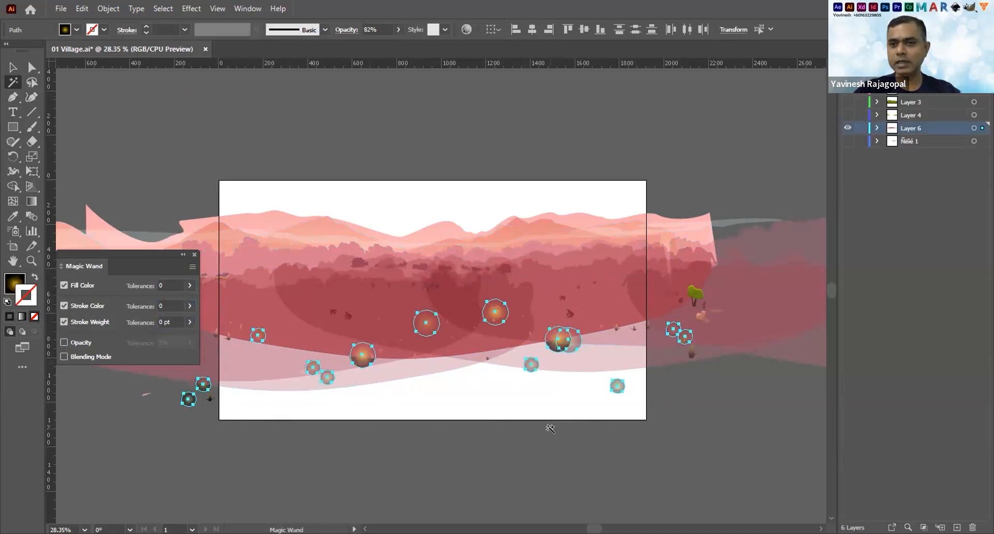
Cut the selected glowing circles from Layer 6 and paste them in place on a new layer at the top of the stack.
key(Delete)
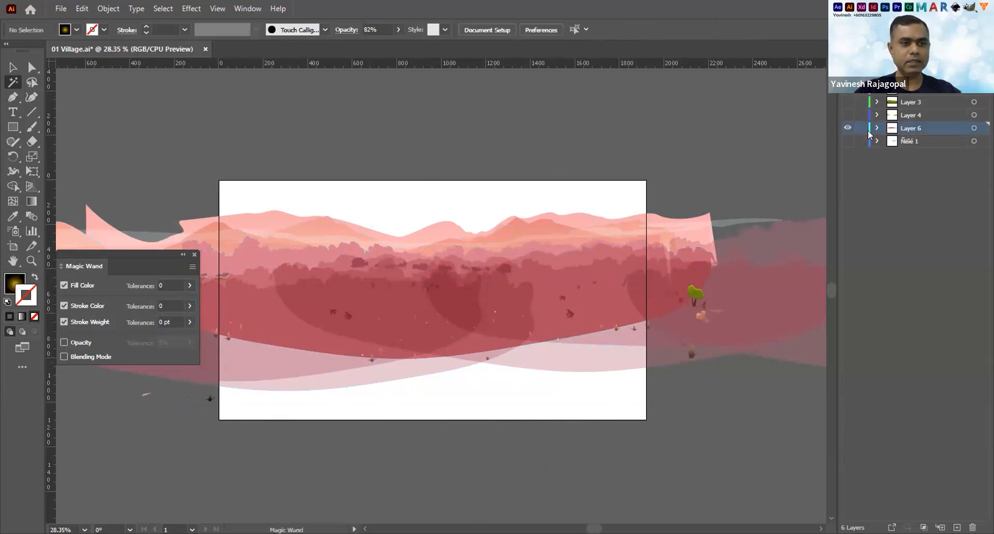
click(915, 78)
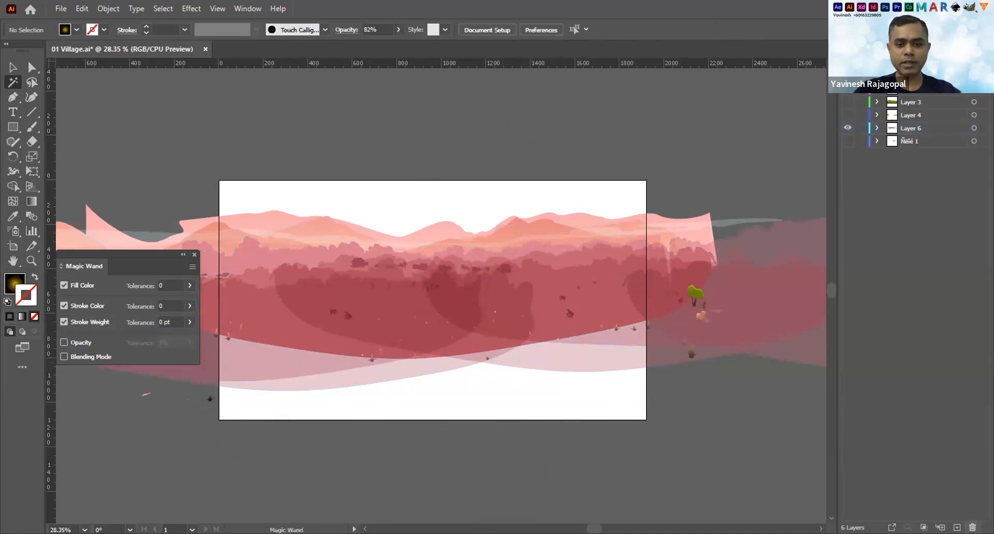
click(957, 527)
key(ctrl+f)
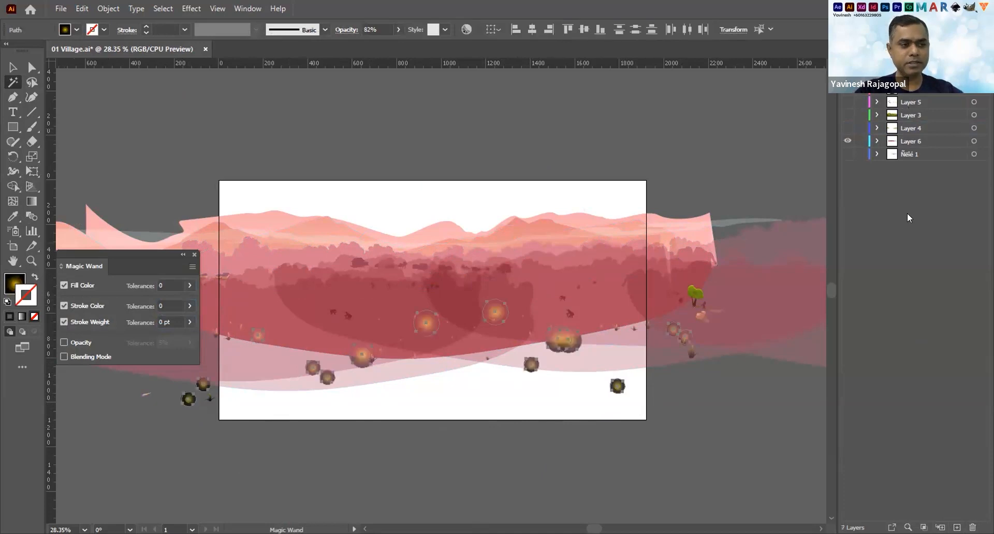
click(347, 96)
key(v)
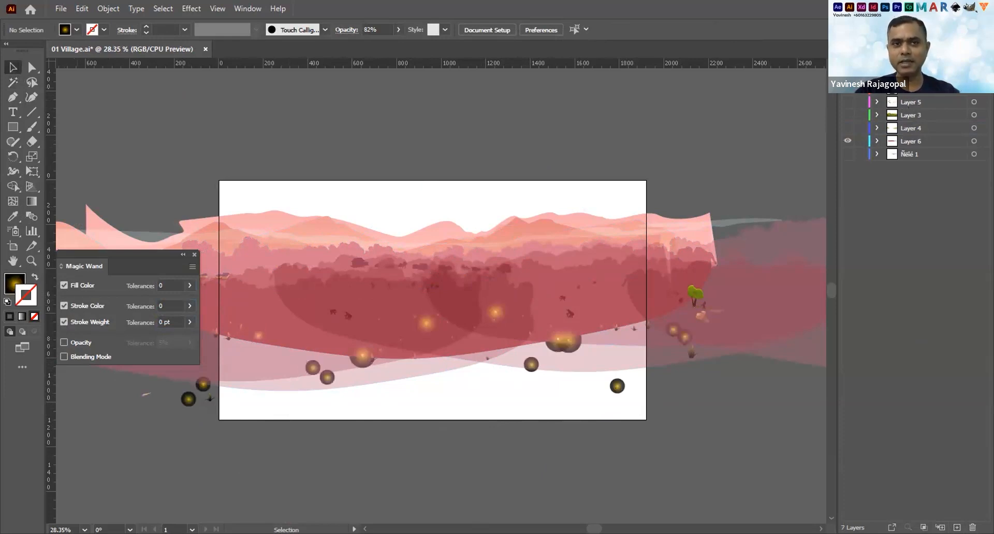
Show only the bottom layer, move its large black gradient ellipse in place onto a new layer directly above, and view that layer alone.
key(ctrl+z)
click(848, 141)
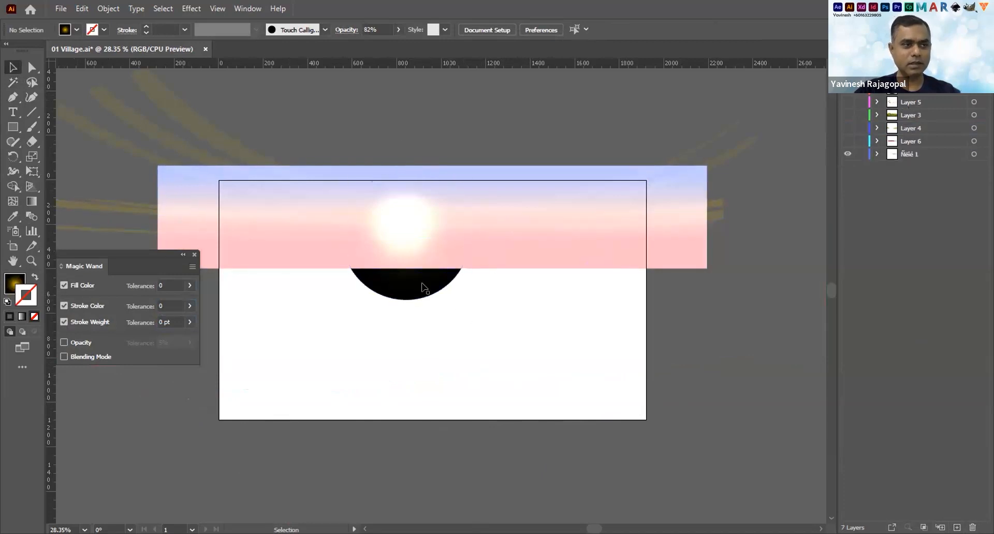
click(414, 298)
key(Delete)
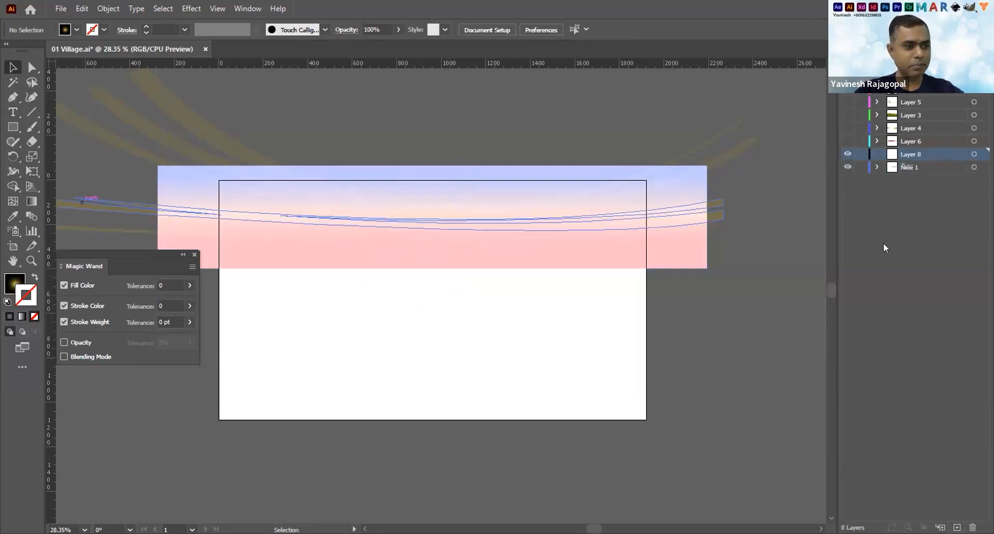
key(ctrl+z)
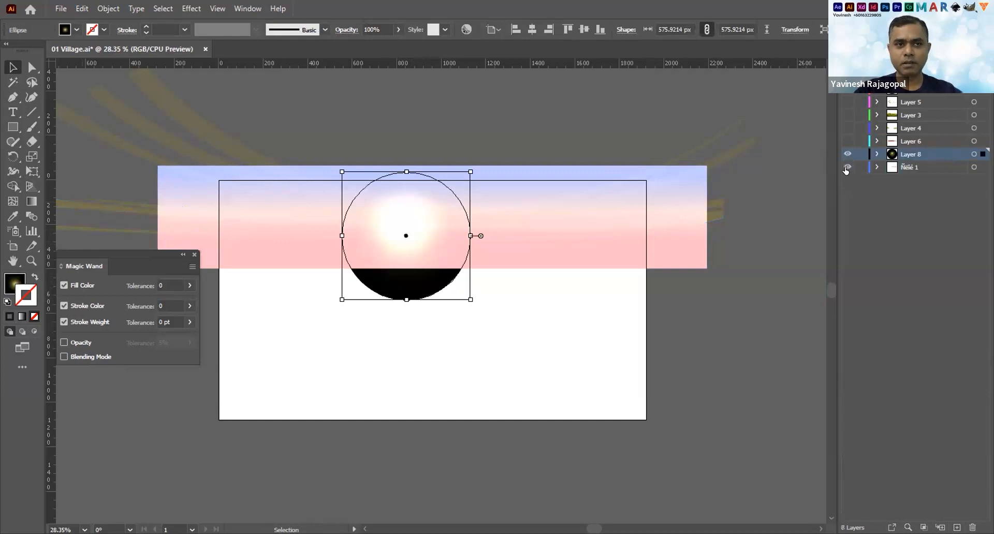
click(848, 166)
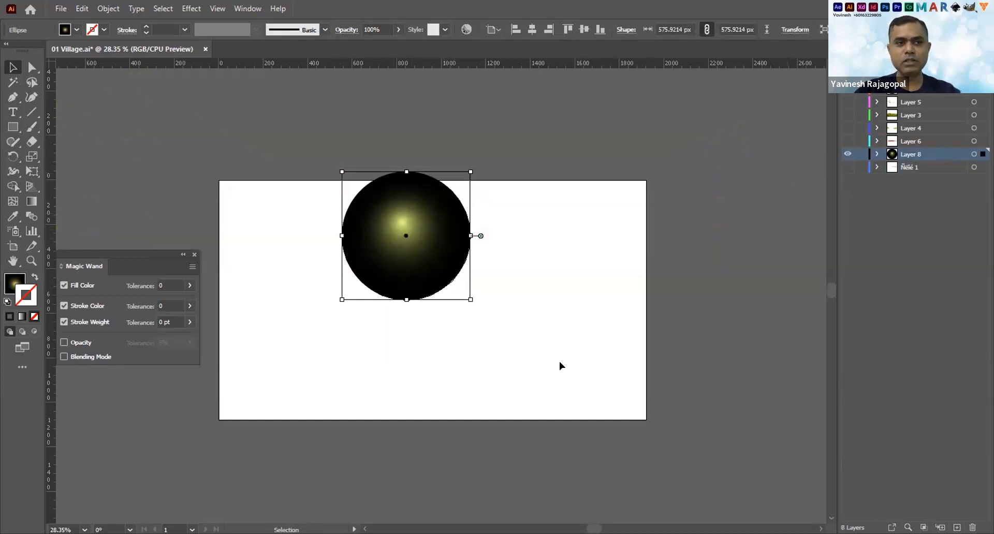
Make all layers of the village illustration visible again and save 01 Village.ai.
drag(847, 76, 847, 167)
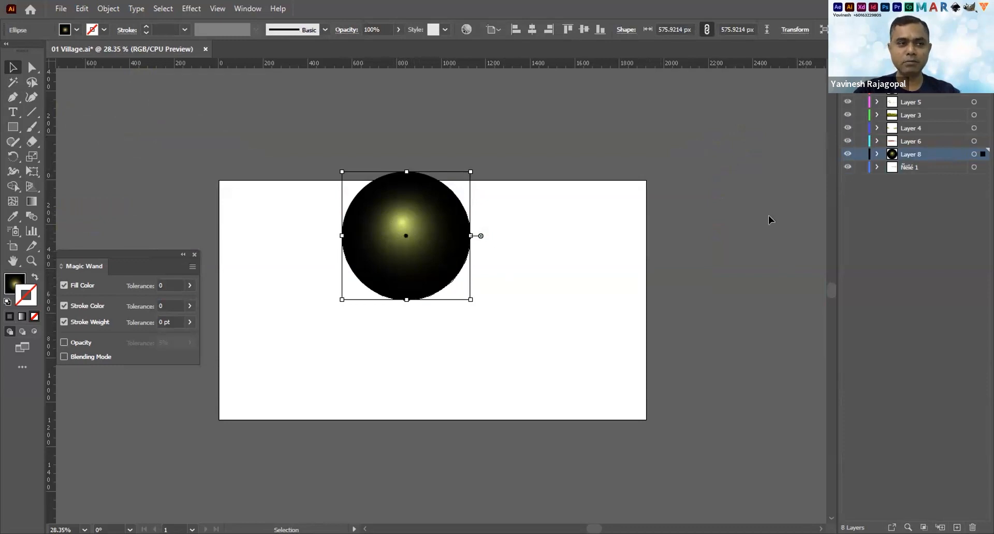
click(819, 458)
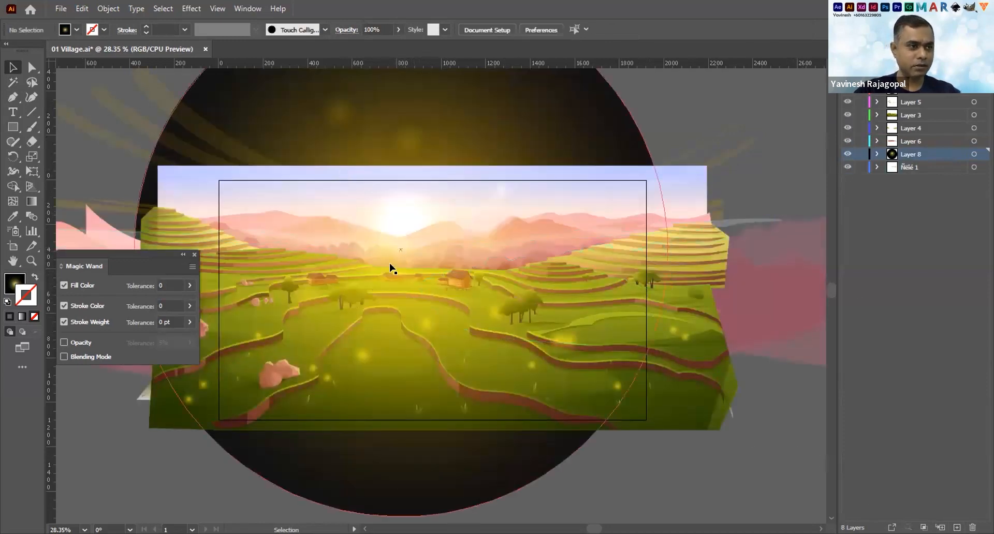
key(ctrl+s)
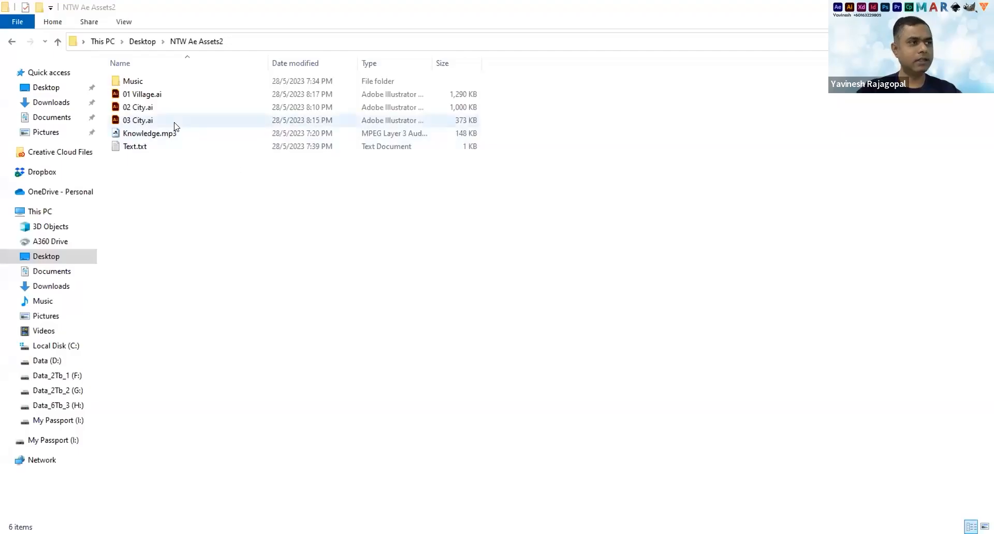
Open Text.txt from the NTW Ae Assets2 folder, read the narration text and close the file.
click(135, 149)
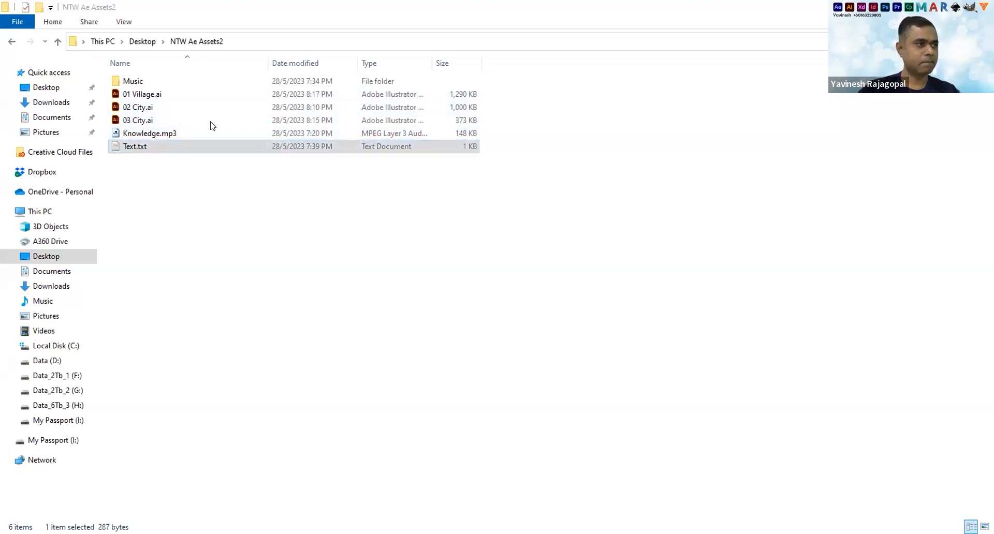
double_click(140, 147)
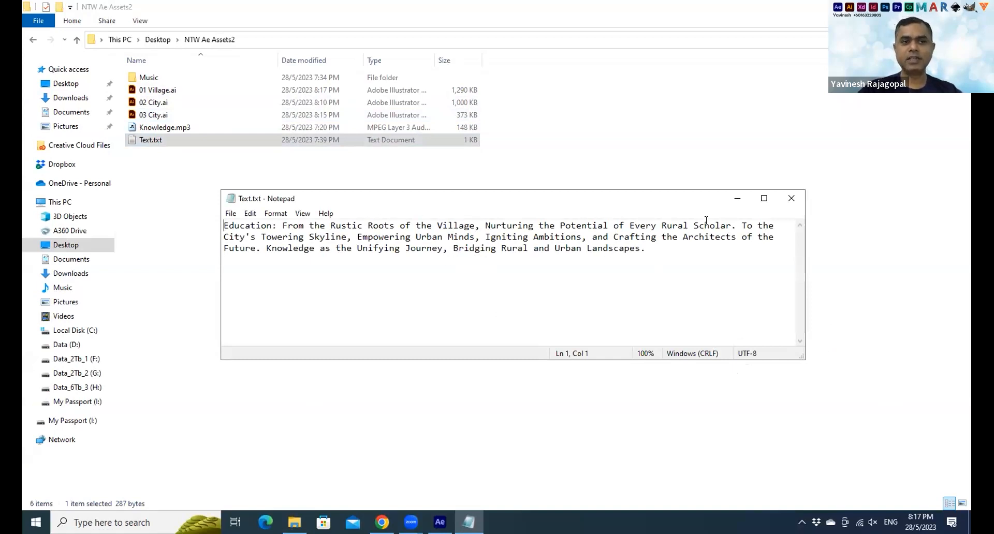
click(791, 199)
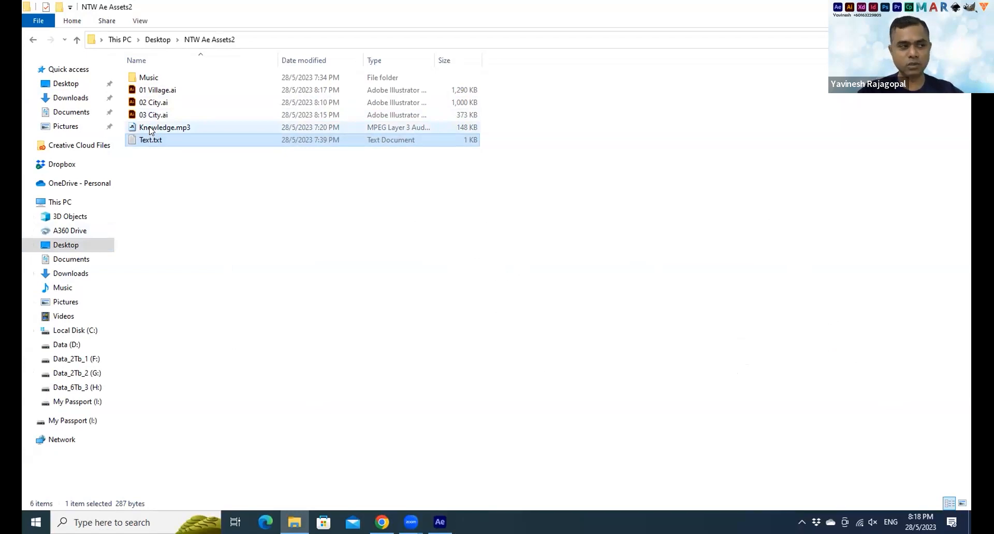
Play Knowledge.mp3, reopen Text.txt to compare it with the narration, and close the audio player.
click(162, 131)
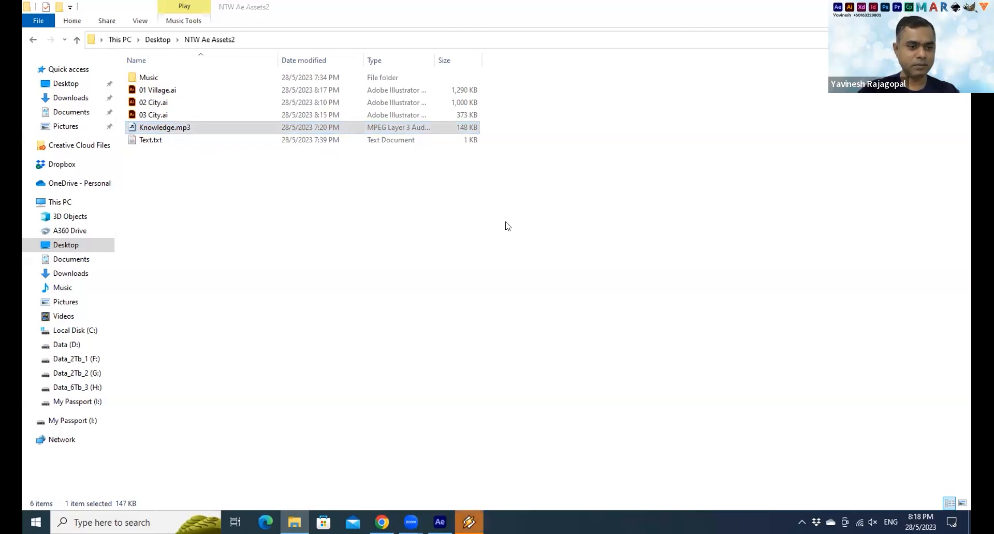
double_click(150, 140)
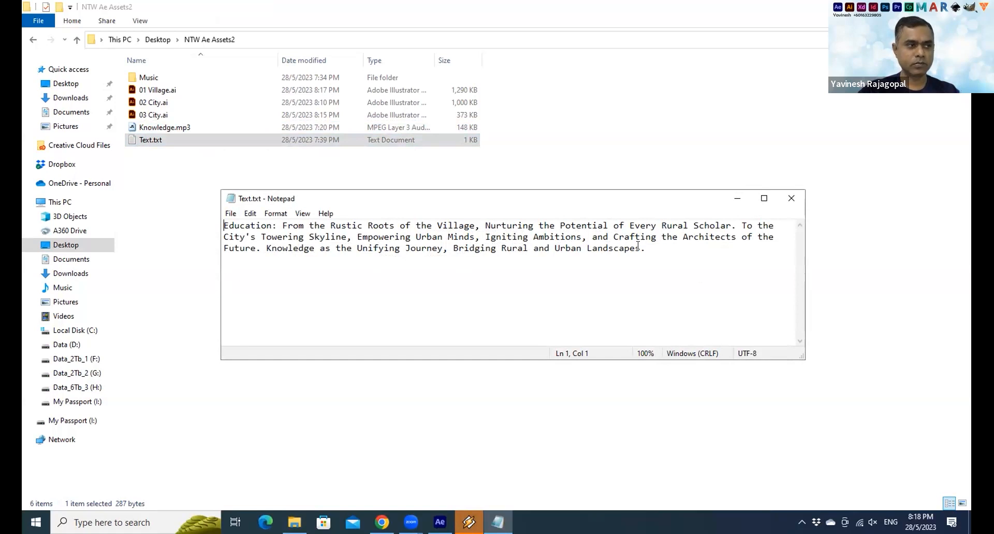
right_click(469, 522)
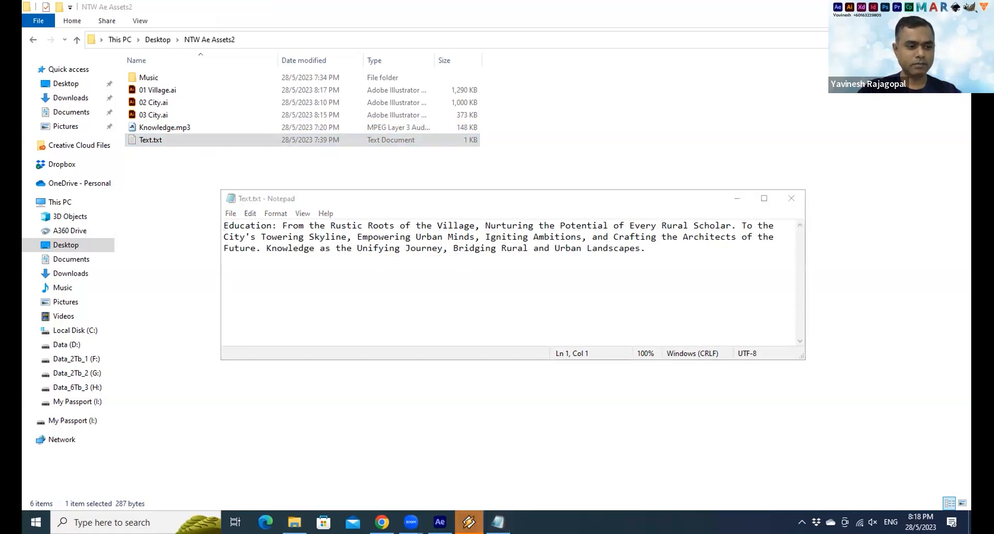
click(430, 497)
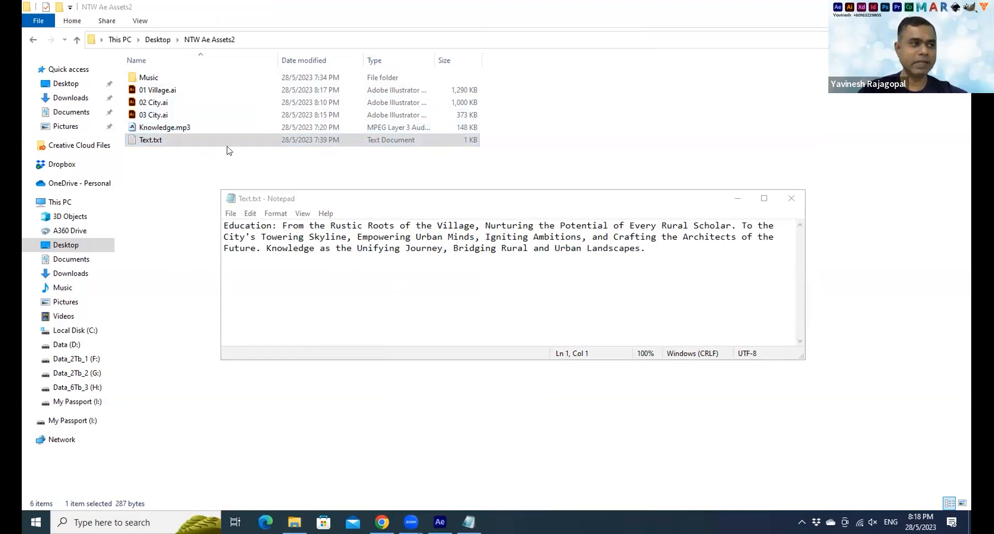
Look through the tracks in the Music folder and return to the NTW Ae Assets2 folder.
double_click(129, 77)
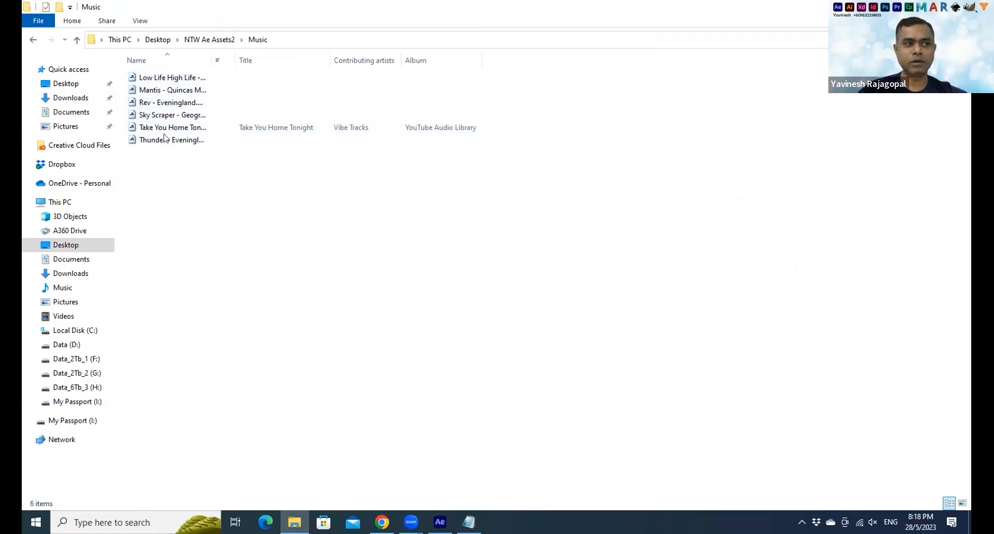
mouse_move(152, 102)
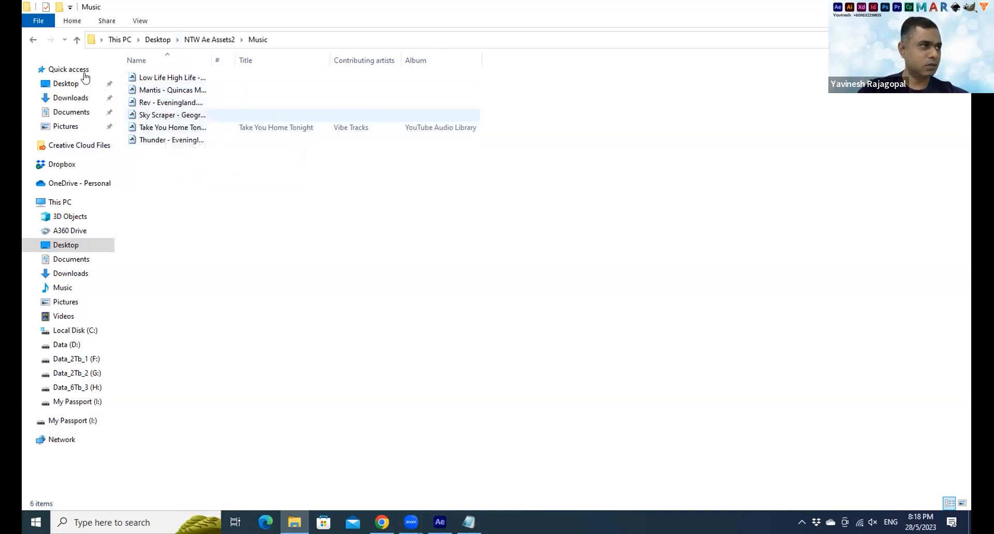
click(197, 45)
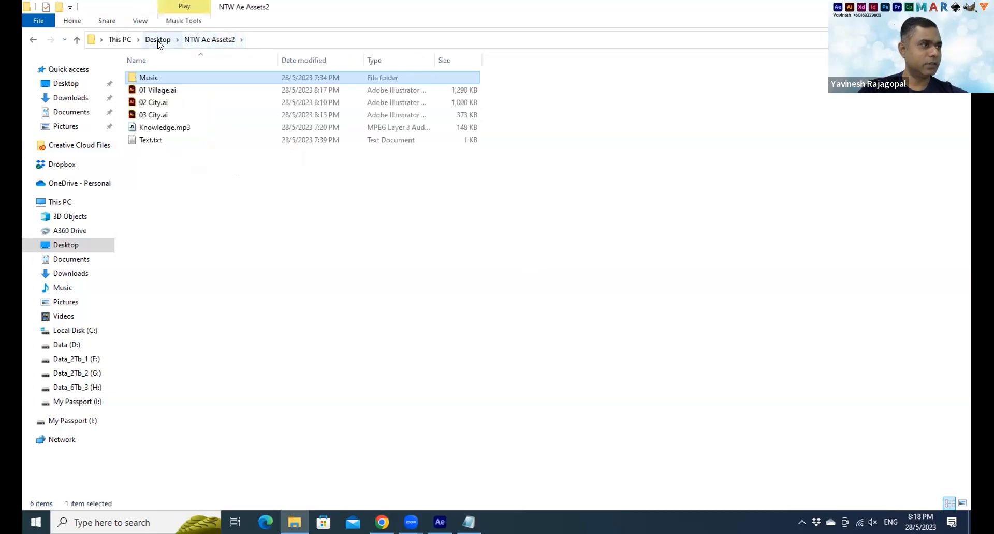
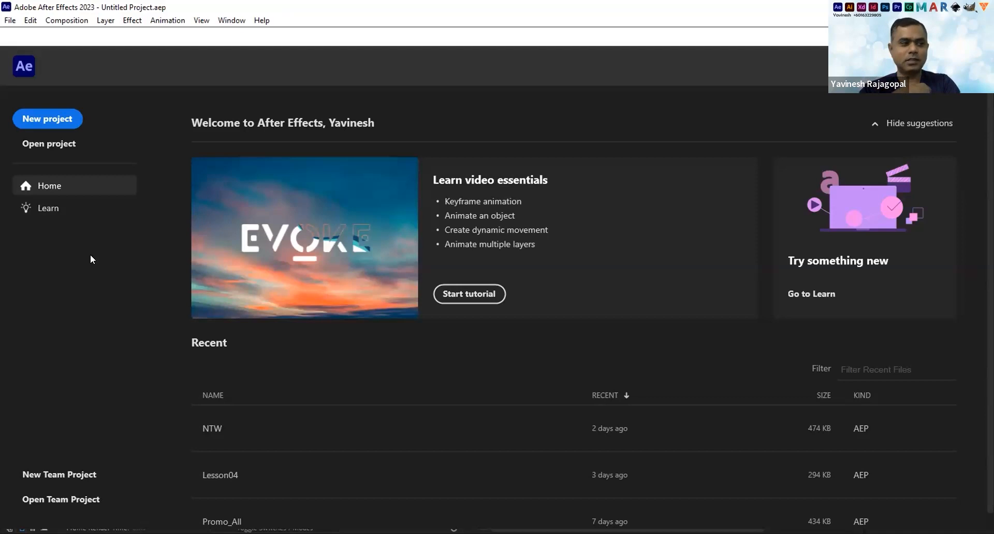
Switch to After Effects and create a new project.
click(43, 119)
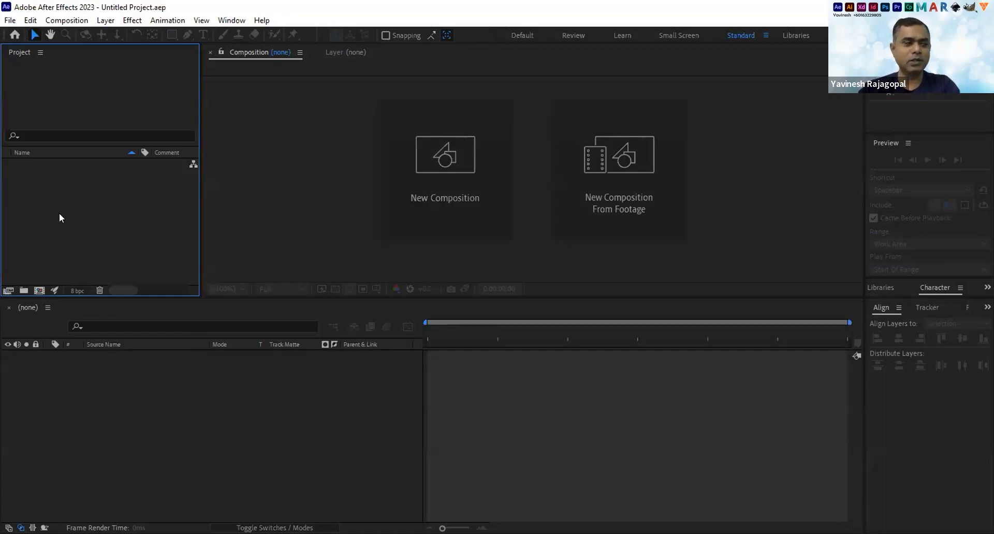
Import 01 Village.ai from the NTW Ae Assets2 folder as Composition - Retain Layer Sizes.
click(4, 23)
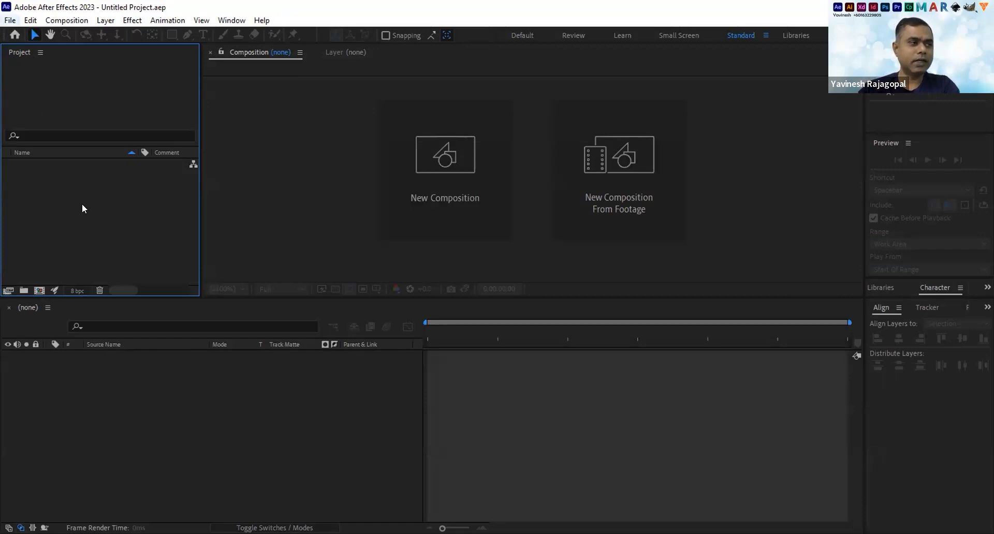
mouse_move(83, 193)
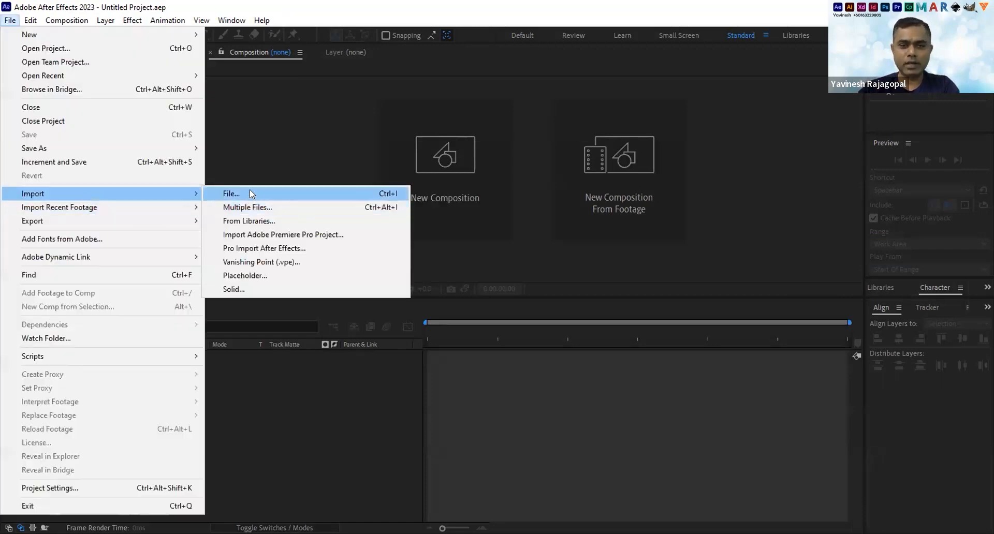
click(250, 191)
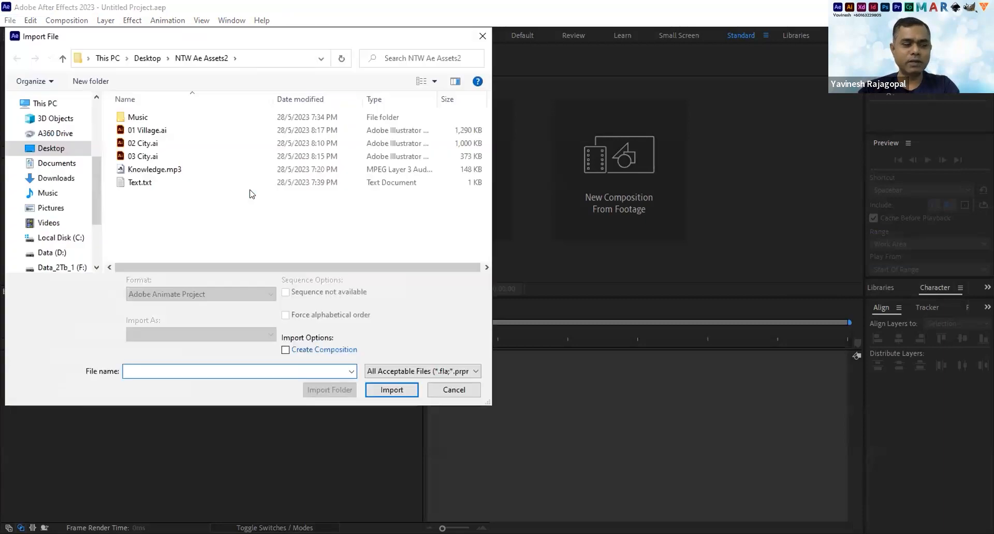
click(149, 132)
click(149, 132)
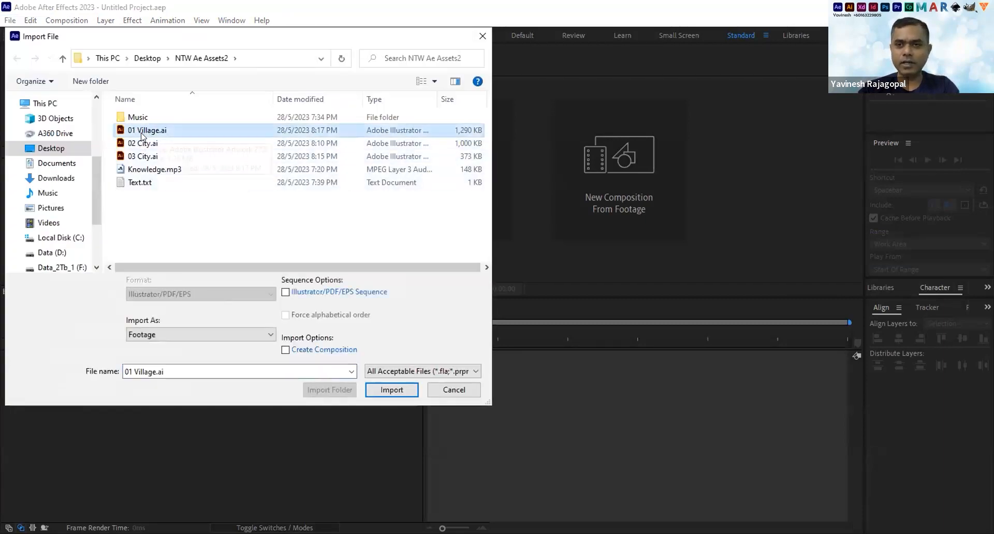
click(154, 341)
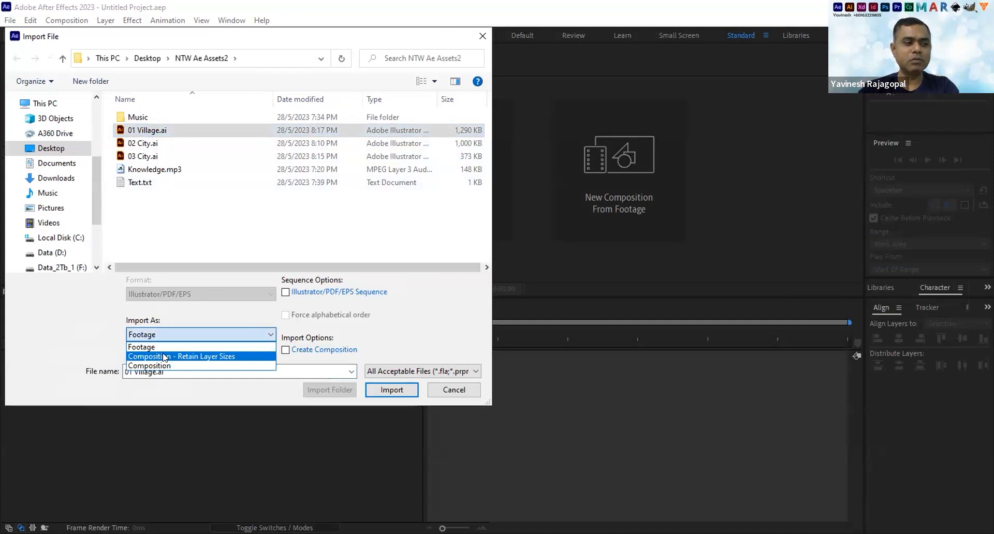
click(165, 357)
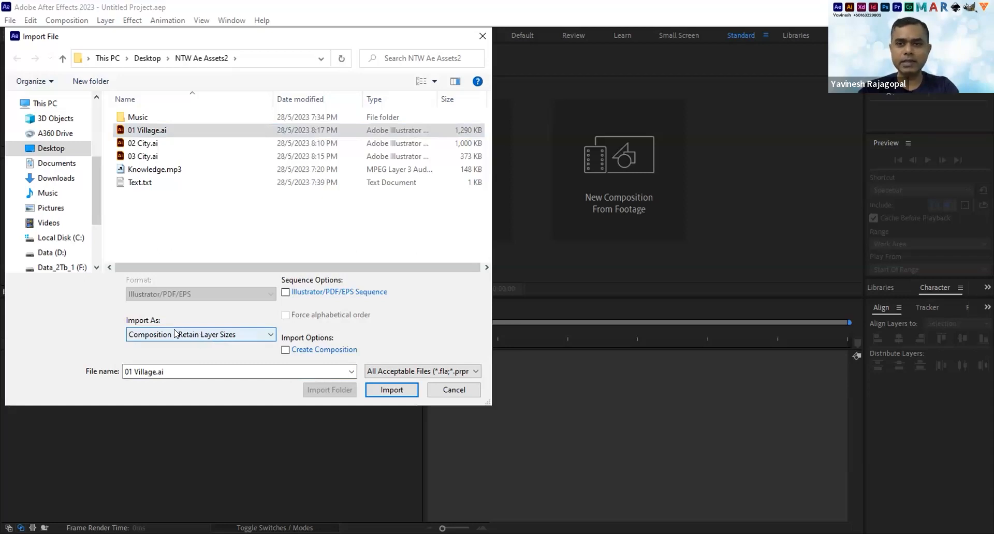
click(392, 390)
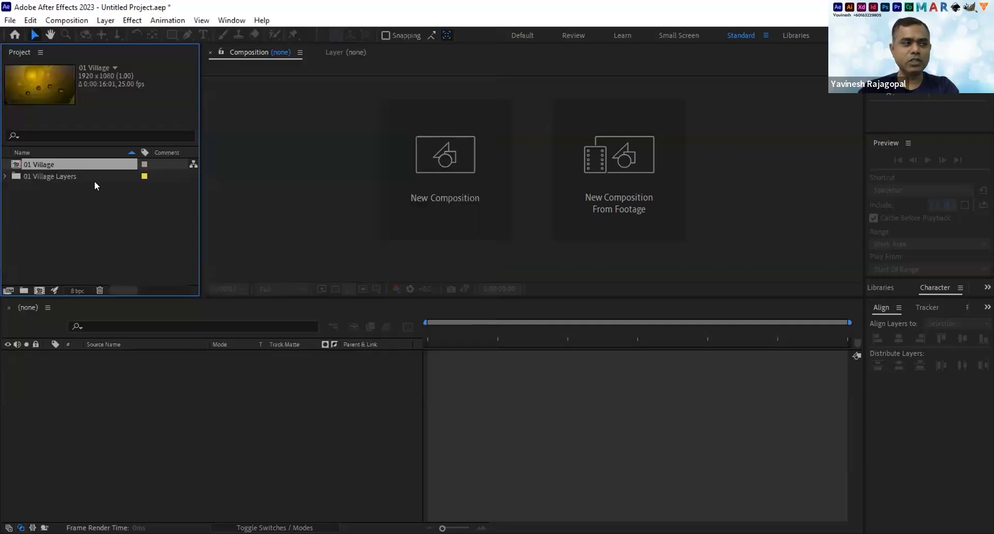
Expand the 01 Village Layers folder and open the 01 Village composition to examine its layers.
click(6, 177)
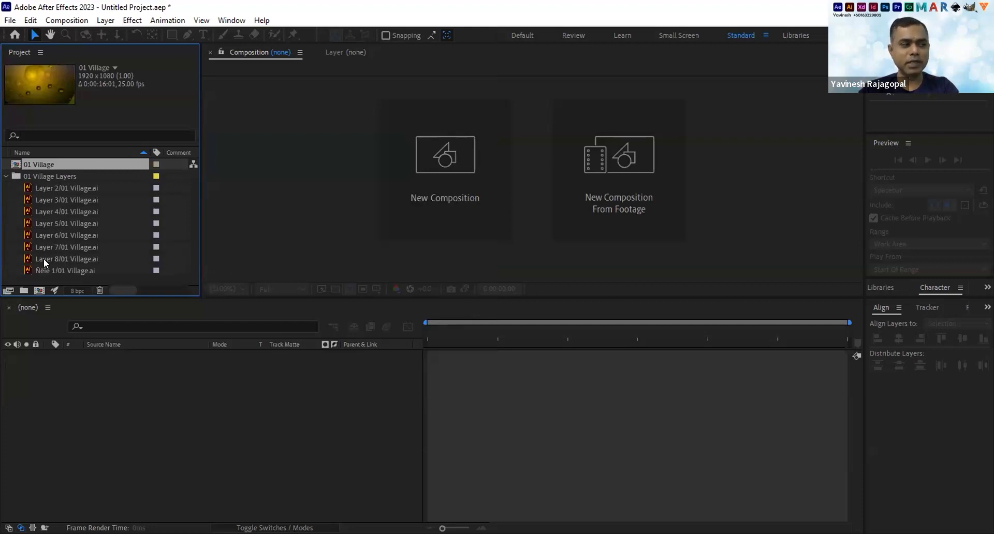
double_click(15, 165)
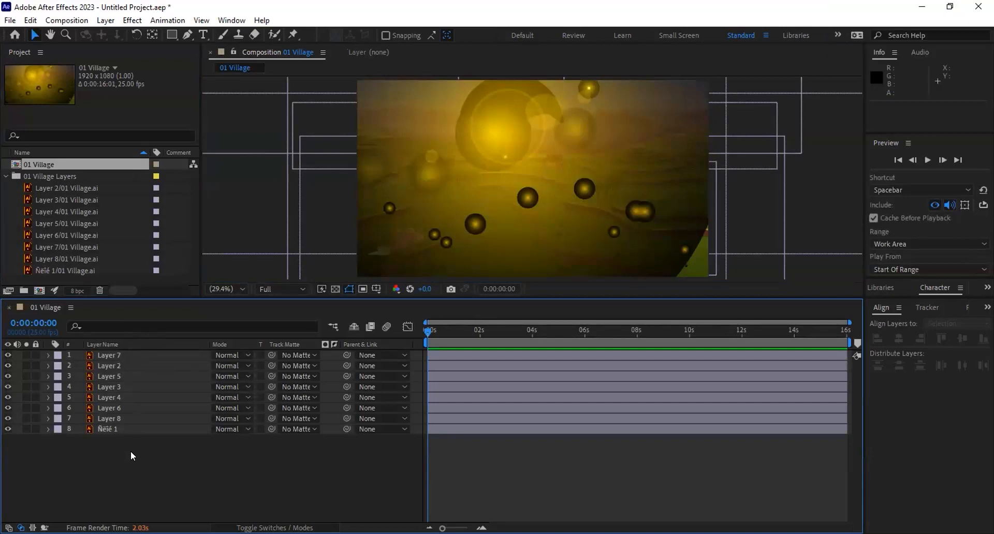
Delete the 01 Village composition and its layers folder from the project.
click(35, 175)
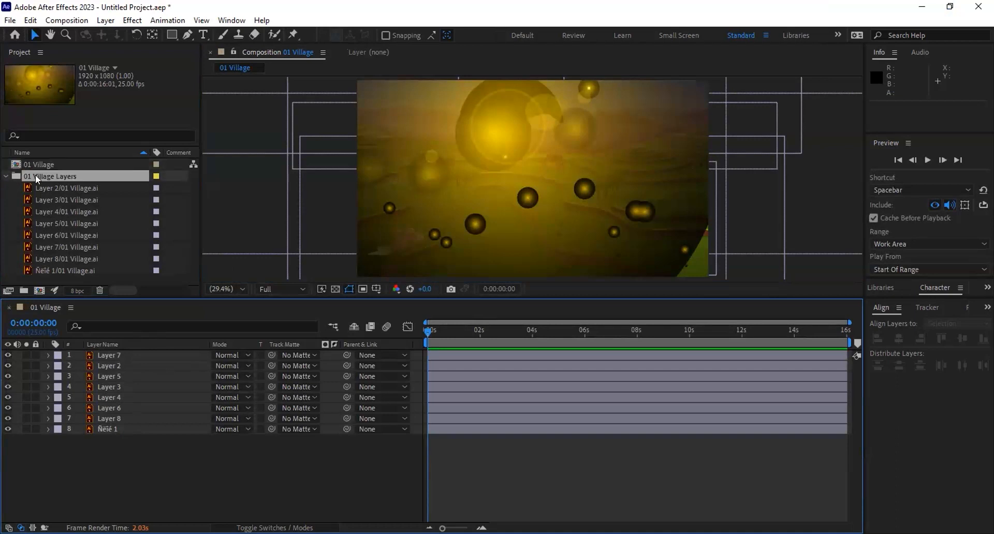
key(ctrl+a)
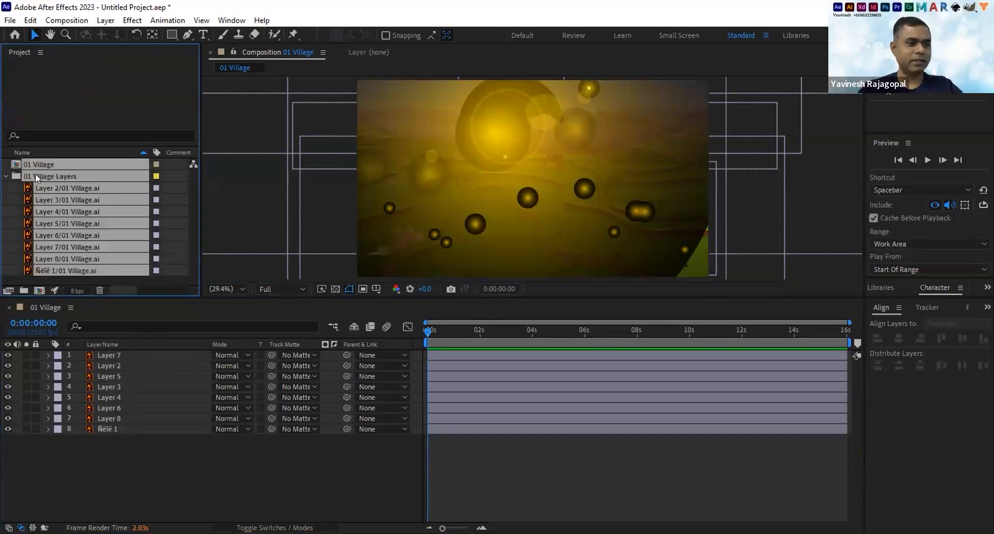
key(Delete)
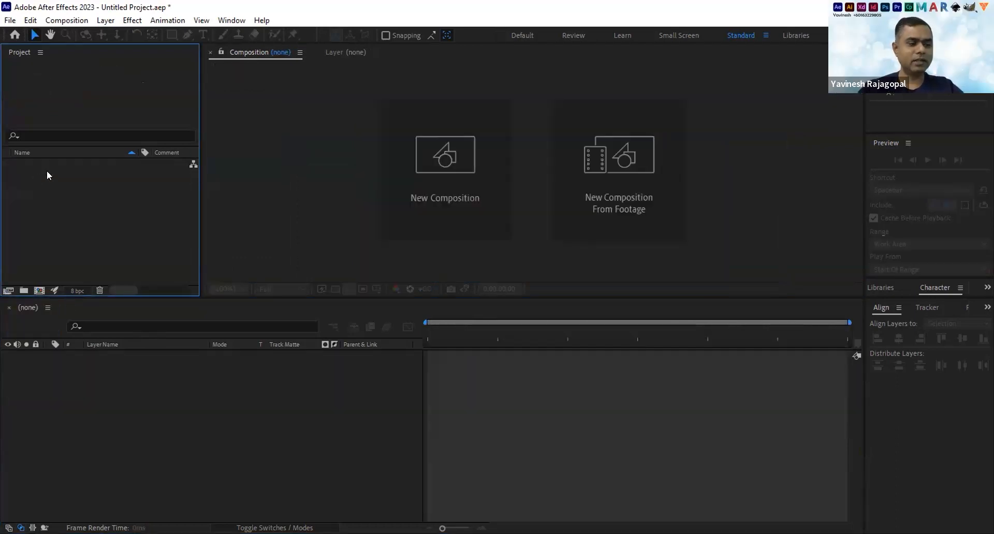
Import 01 Village.ai as Composition - Retain Layer Sizes and open the 01 Village composition.
double_click(103, 204)
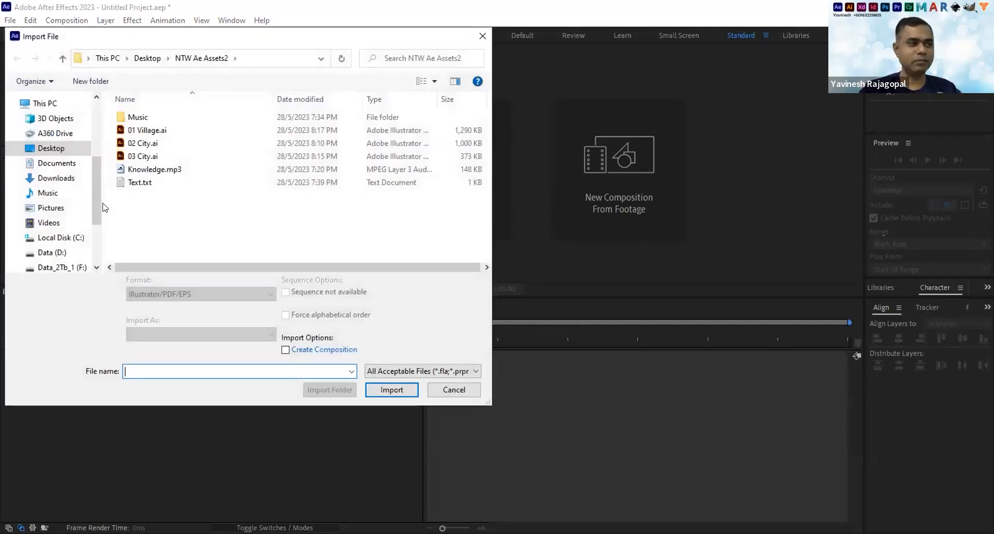
click(143, 134)
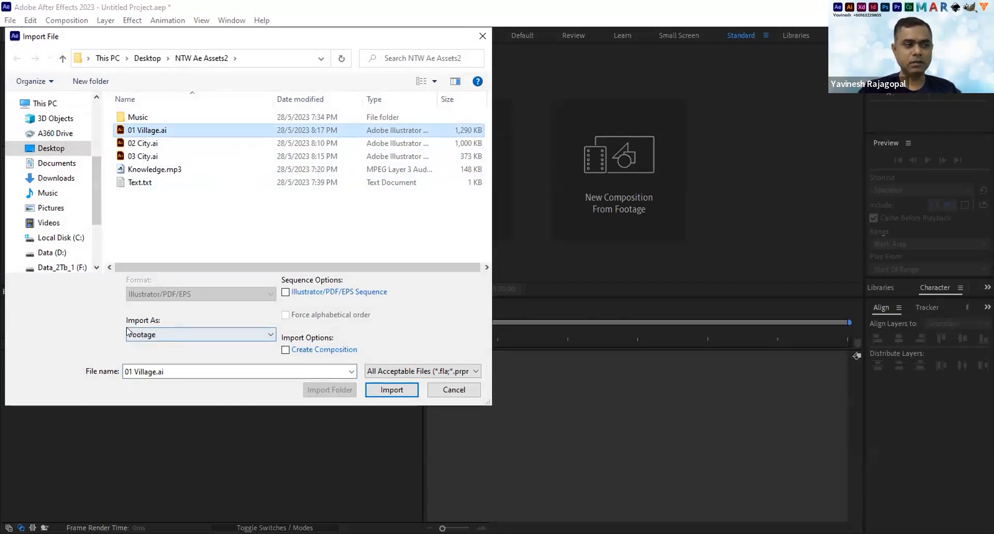
click(173, 334)
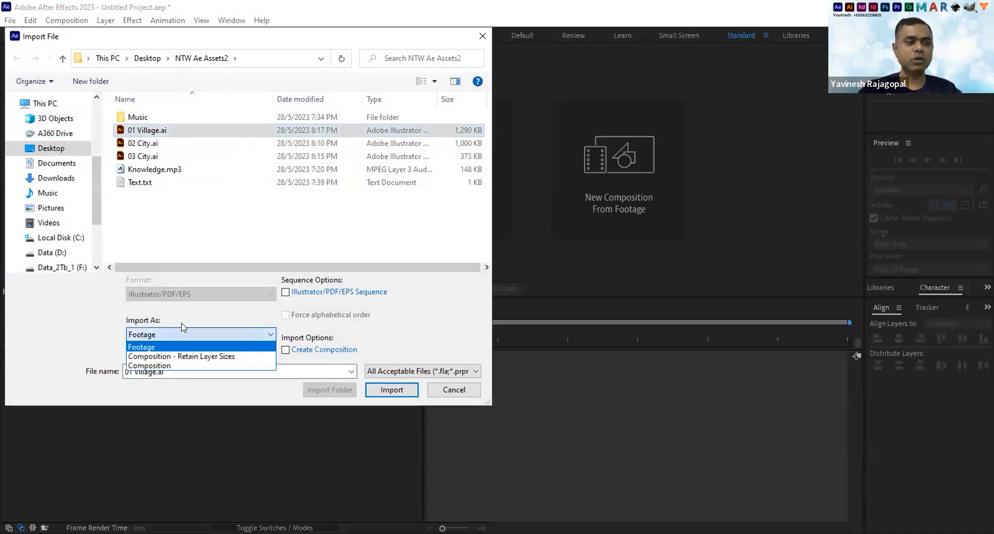
click(185, 357)
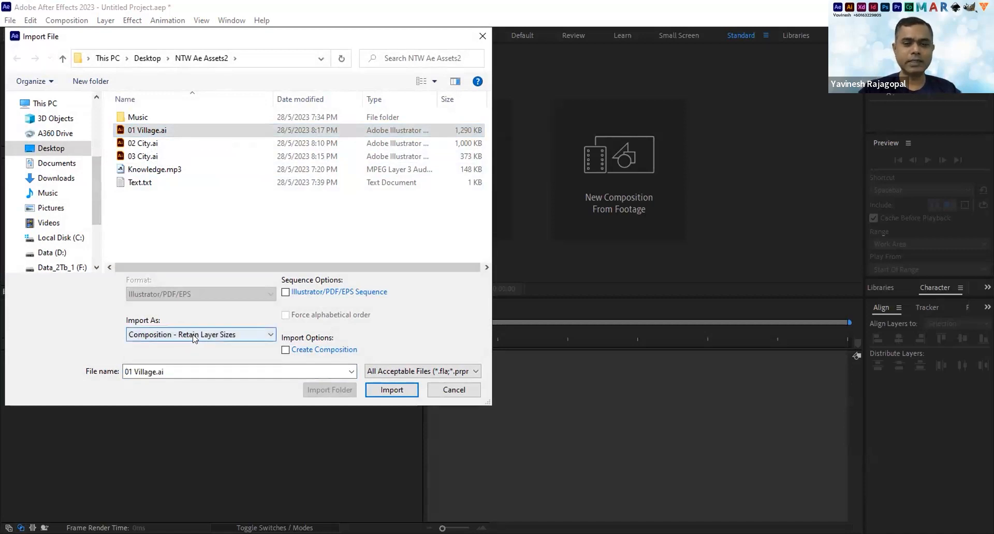
click(392, 392)
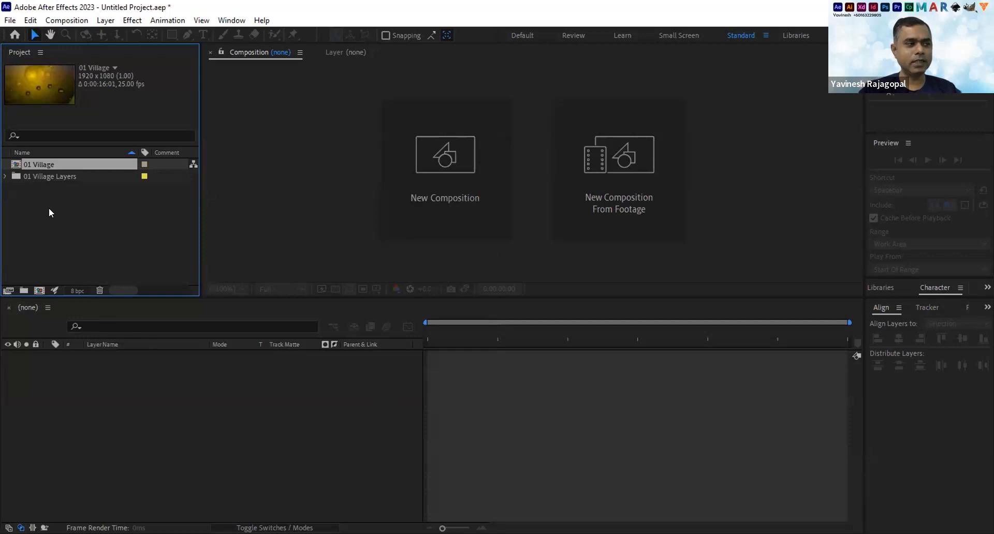
double_click(12, 167)
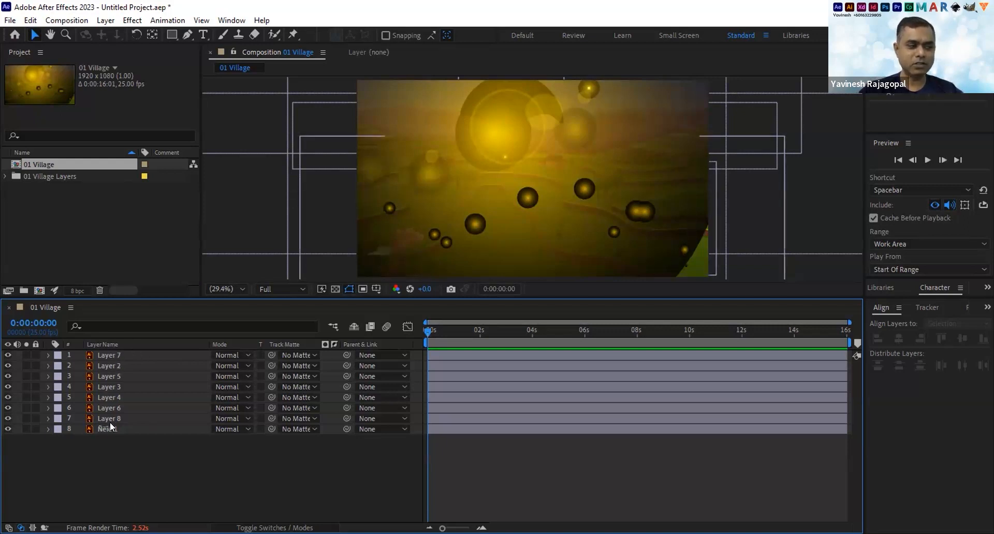
Toggle the visibility of Layer 7 off and on to check which artwork it contains.
click(6, 355)
click(6, 355)
click(6, 355)
click(6, 355)
click(7, 355)
click(6, 355)
click(6, 355)
click(6, 355)
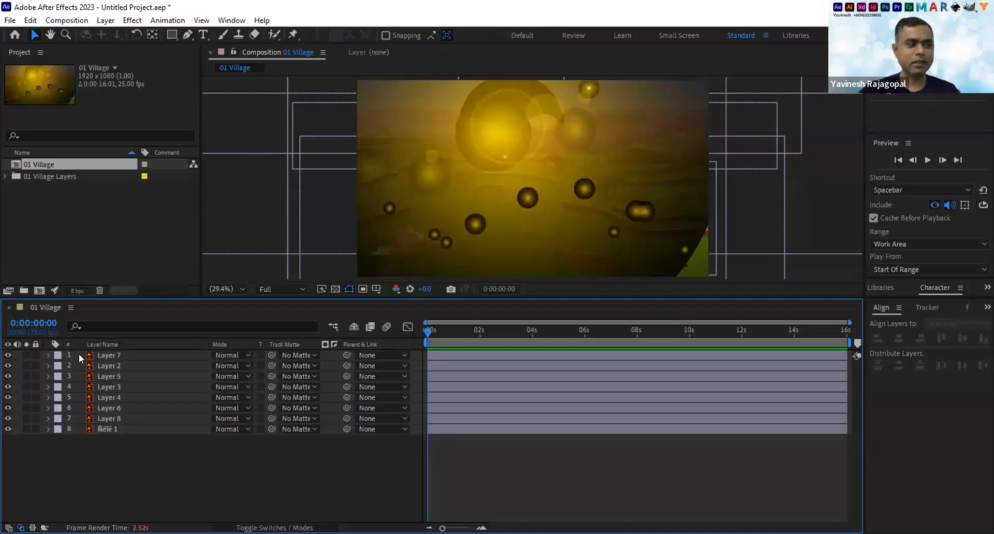
Show the blending mode column for the layers and set Layer 7's blending mode to Screen.
click(125, 354)
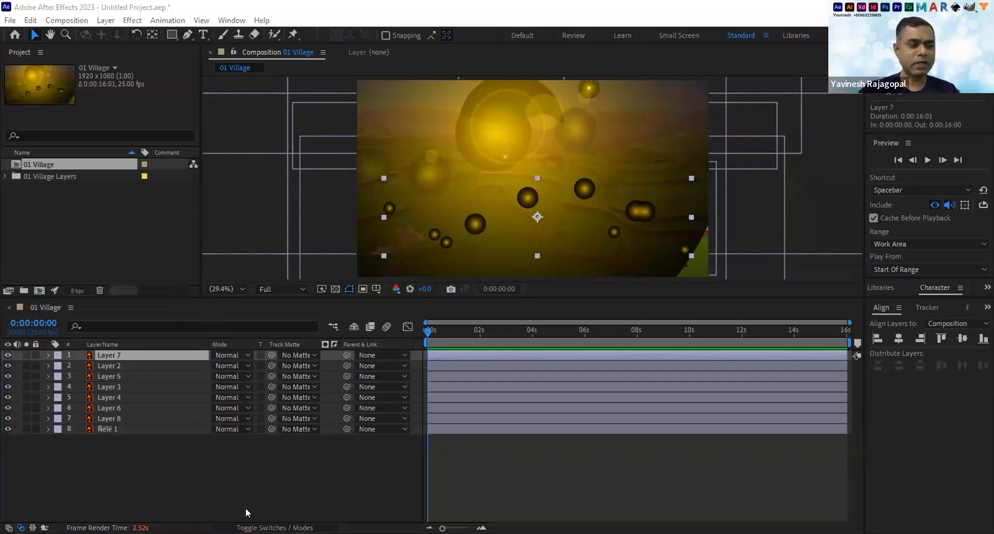
click(266, 528)
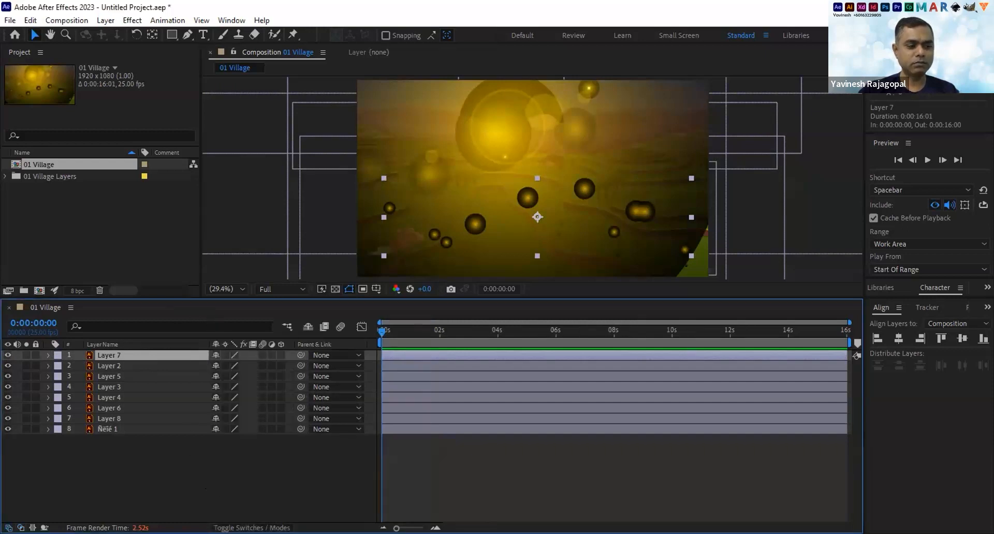
click(267, 528)
click(267, 527)
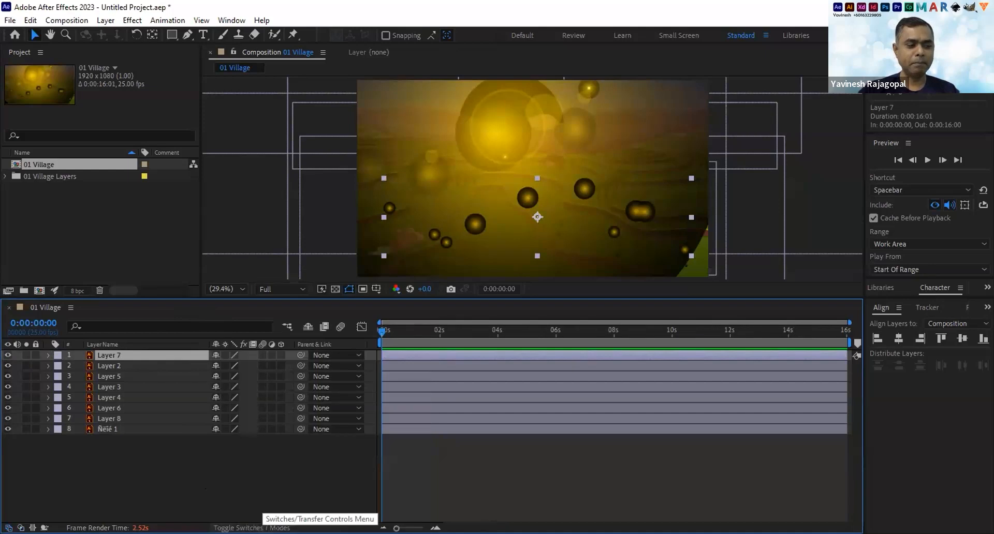
click(265, 527)
click(256, 528)
click(257, 528)
click(256, 528)
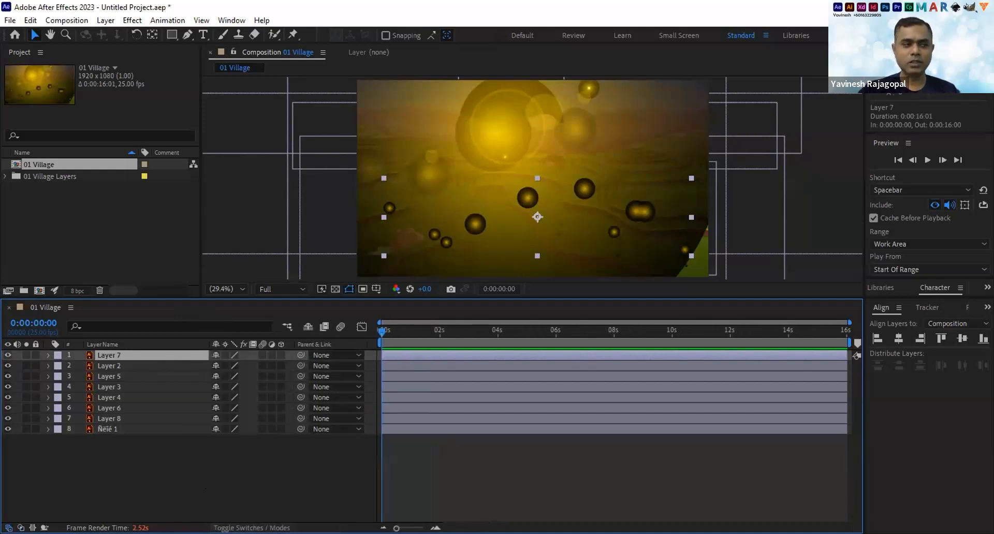
click(257, 528)
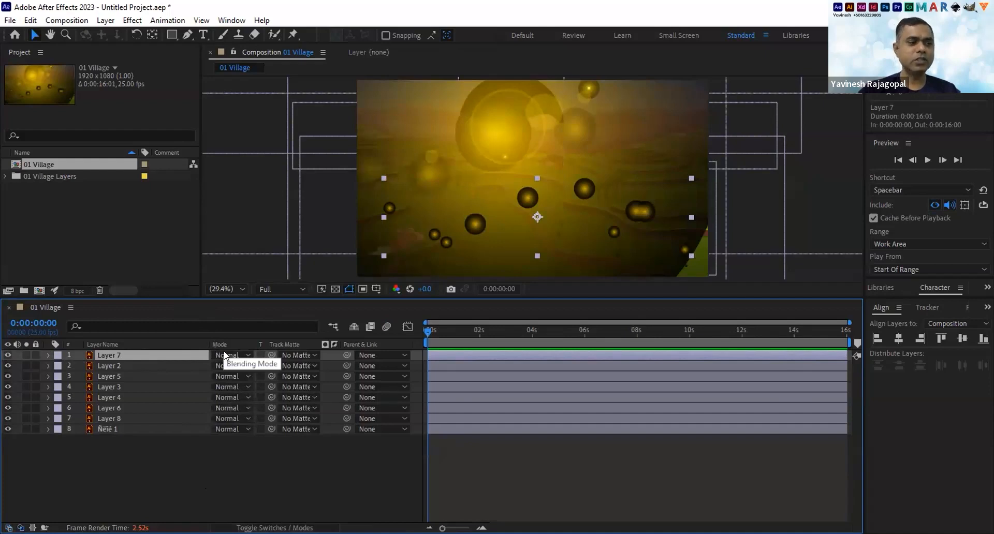
click(225, 354)
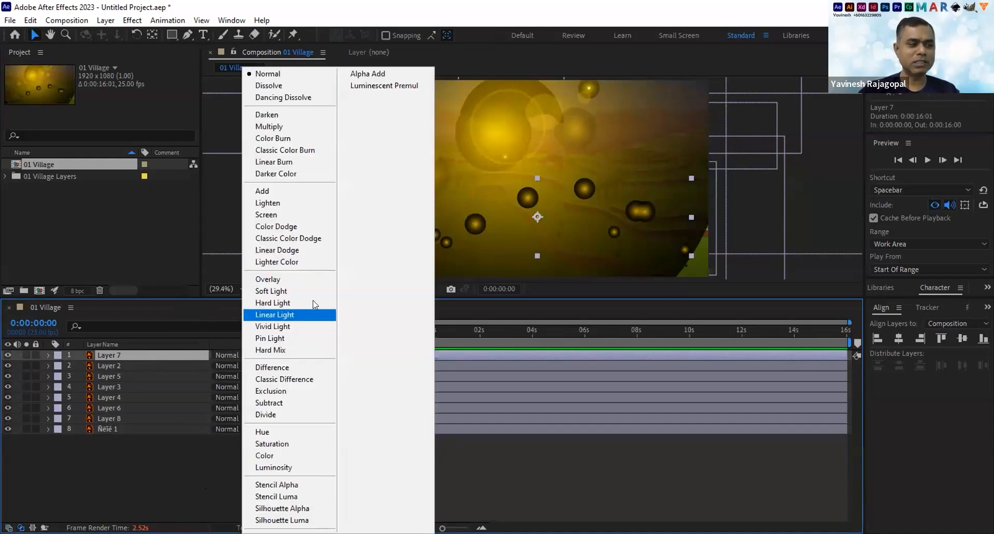
click(276, 213)
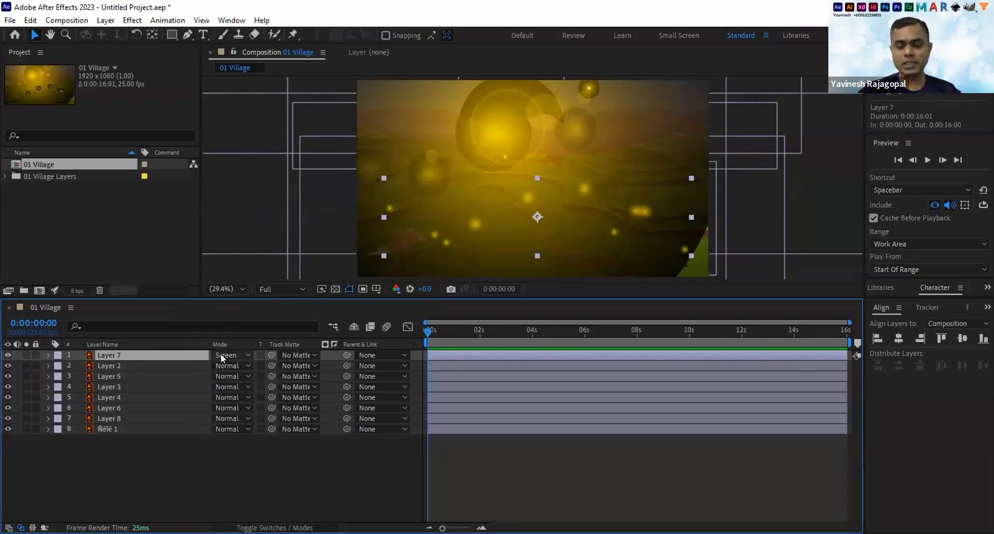
Set the blending mode of Layer 2 to Screen.
click(110, 364)
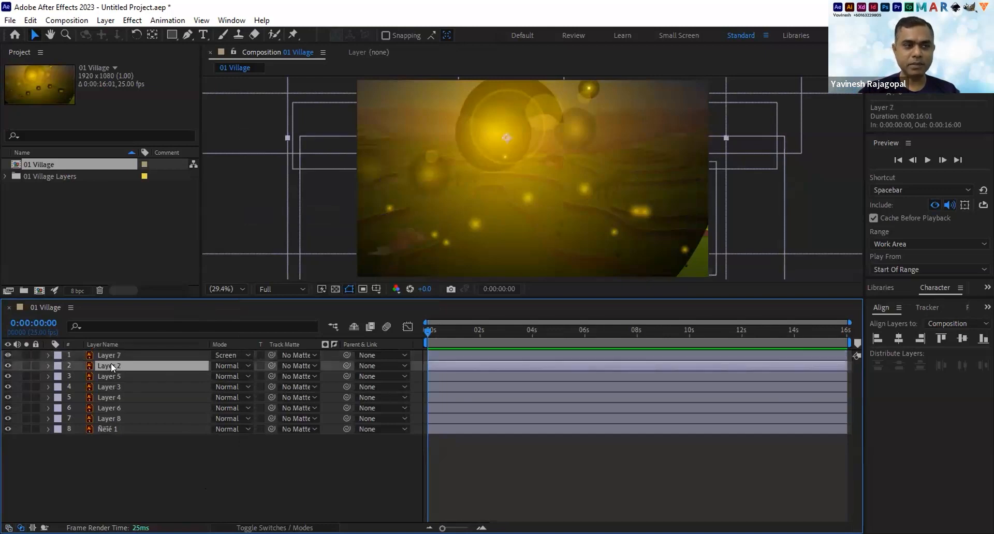
click(228, 363)
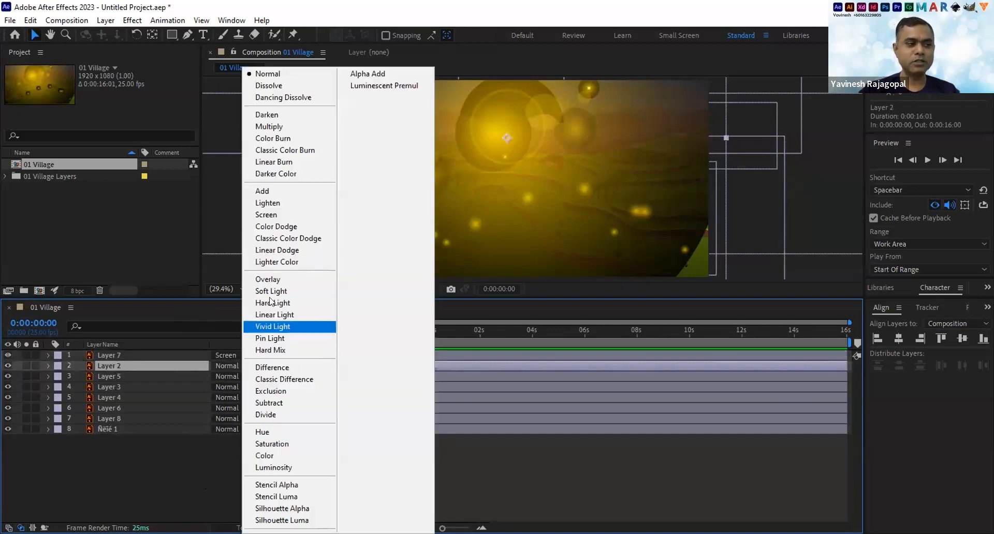
click(264, 215)
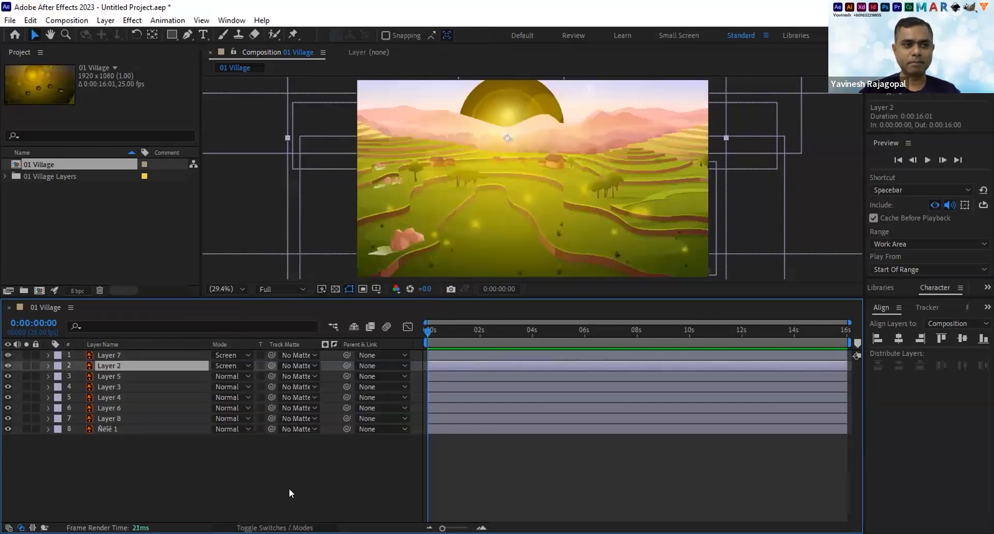
Temporarily hide Layers 7 and 2 and toggle Layer 8 to check which layer holds the sun disc.
click(8, 356)
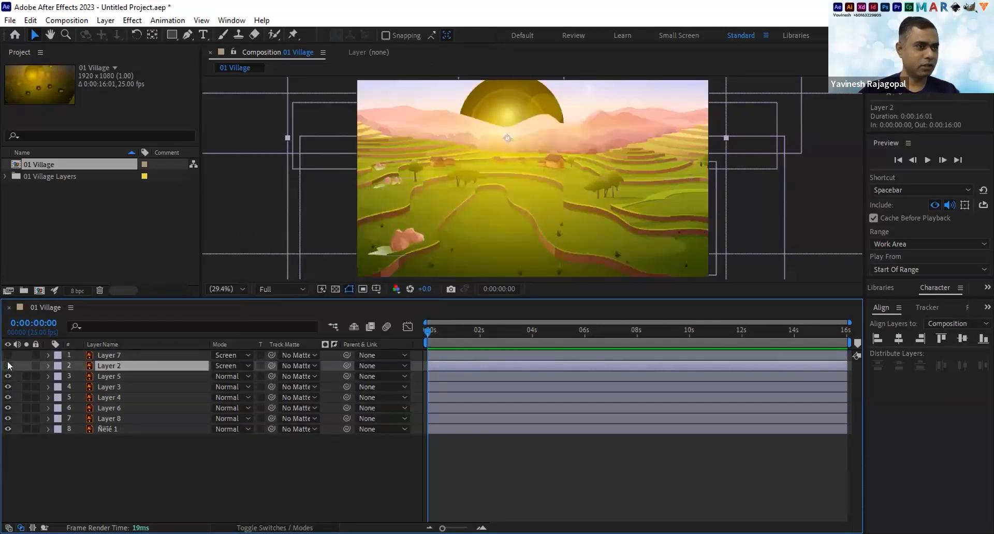
click(5, 416)
click(5, 416)
click(7, 417)
click(6, 418)
click(133, 423)
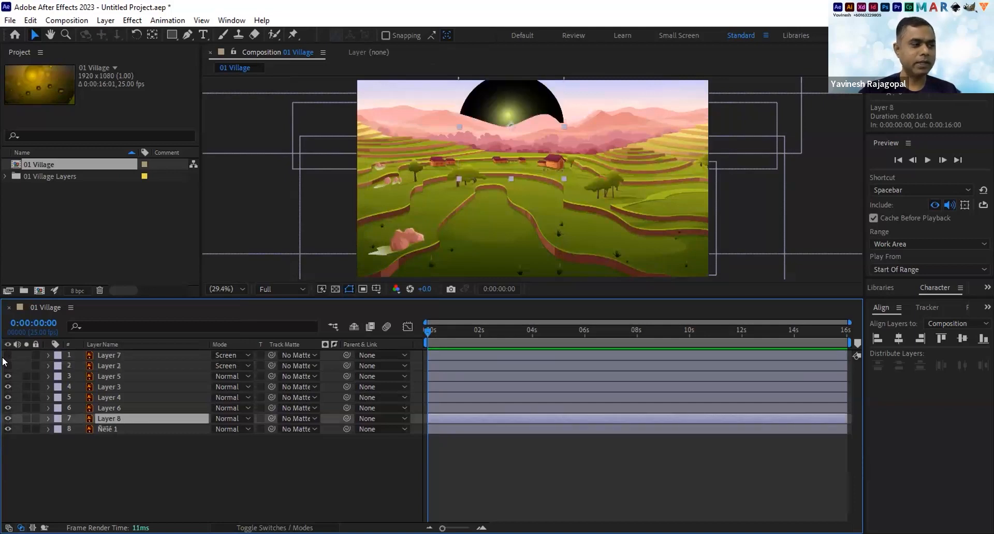
drag(8, 355, 7, 365)
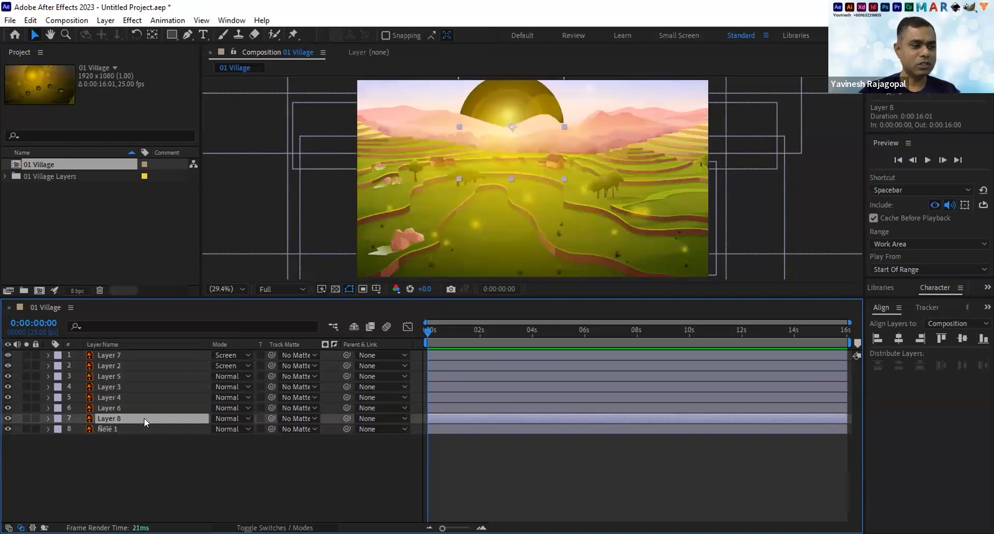
Try Lighten as the blending mode of Layer 8, and settle on Screen.
click(231, 418)
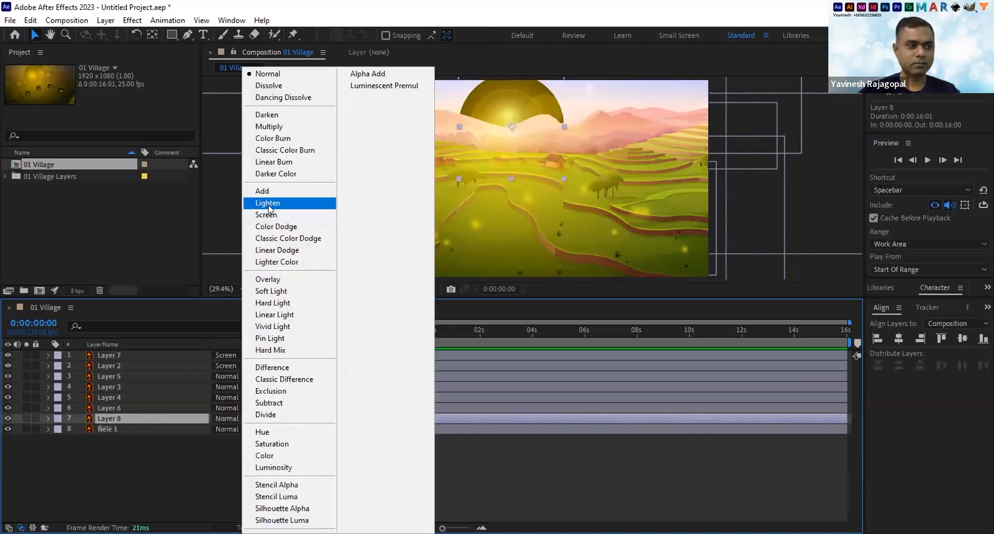
click(268, 204)
click(228, 418)
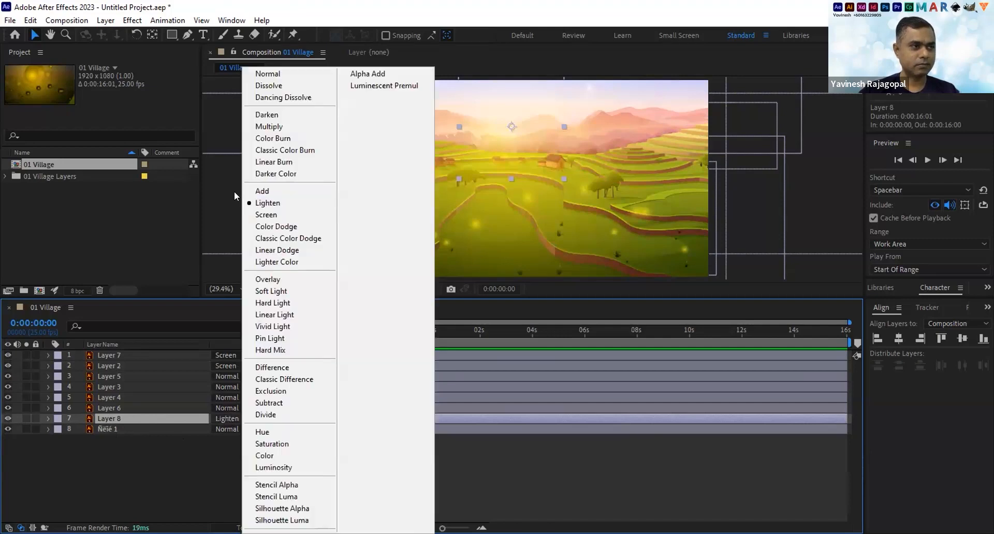
click(272, 216)
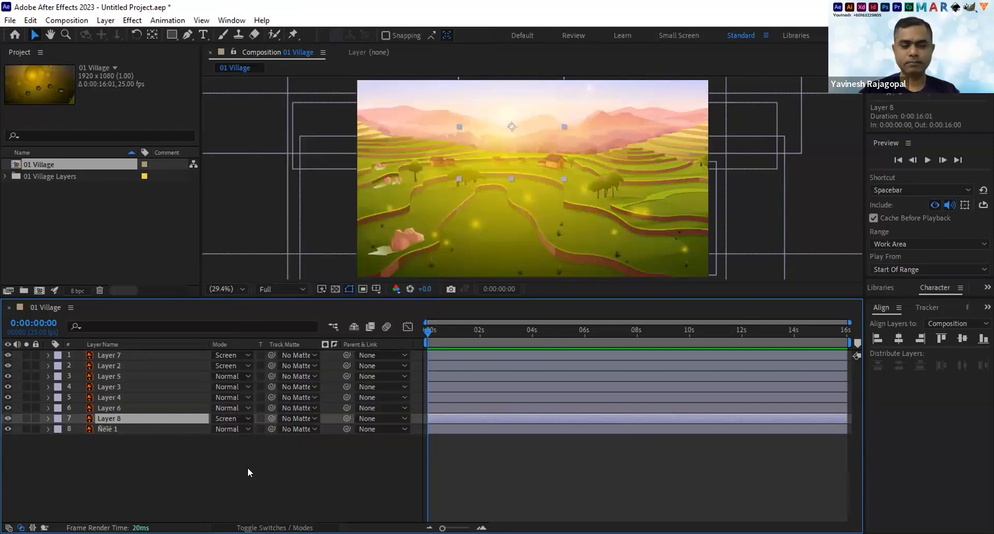
Review Layers 7, 2 and 8 and examine the pale shape beside the pink foreground rock up close.
click(124, 354)
click(122, 367)
click(123, 418)
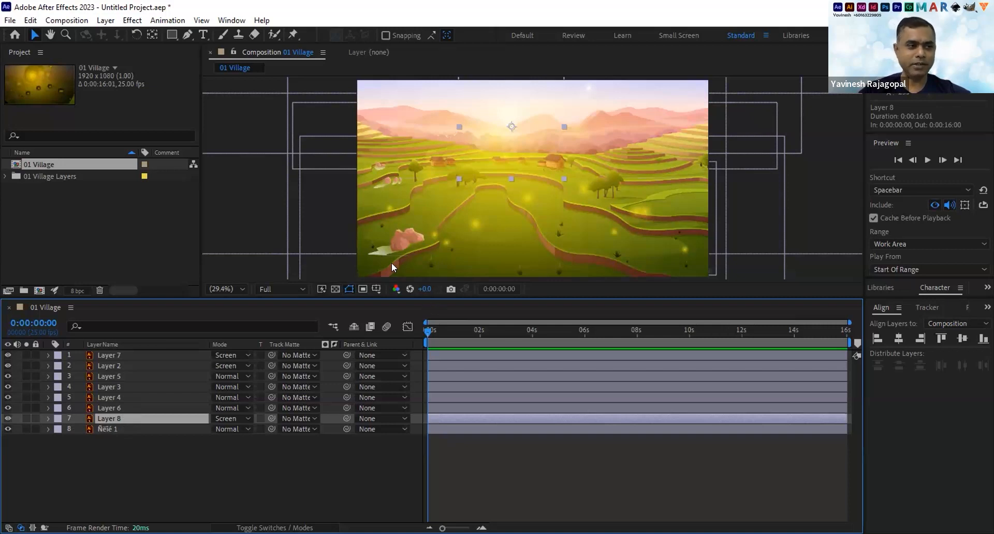
scroll(414, 240, up, 5)
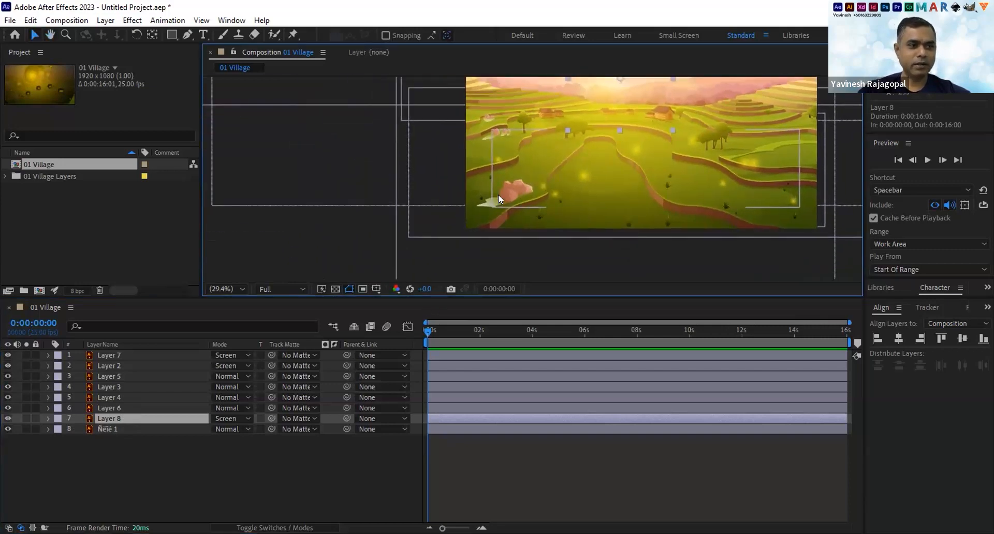
scroll(431, 250, down, 5)
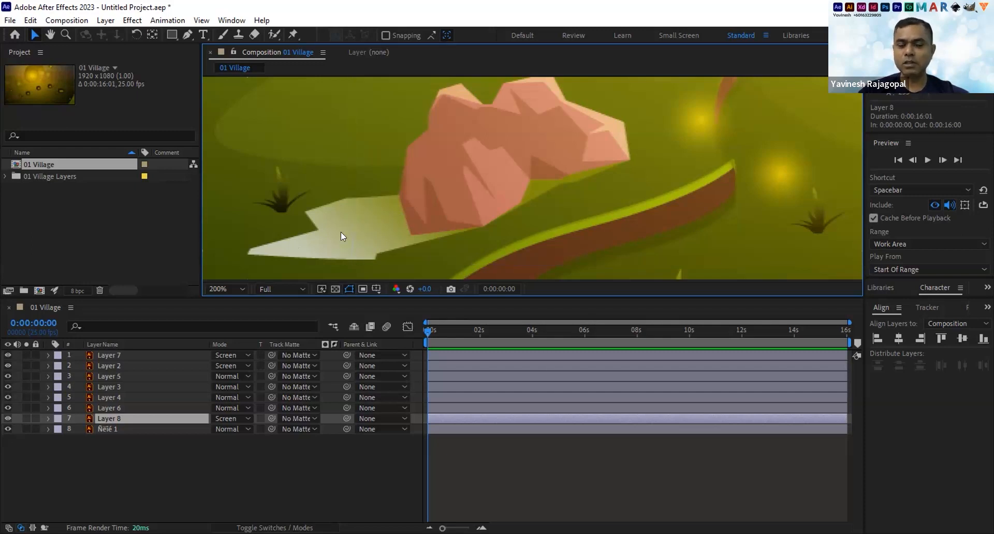
scroll(359, 220, down, 2)
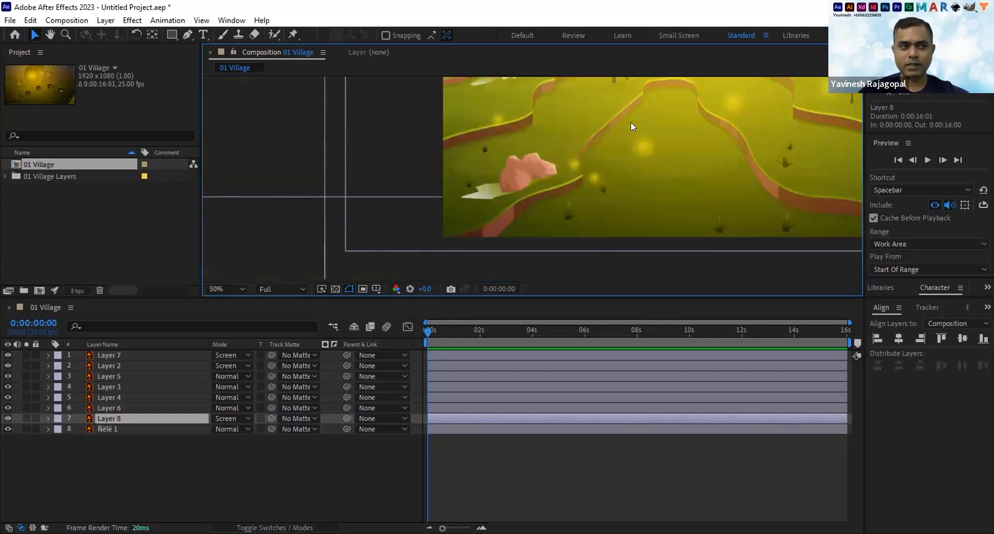
drag(631, 153, 490, 215)
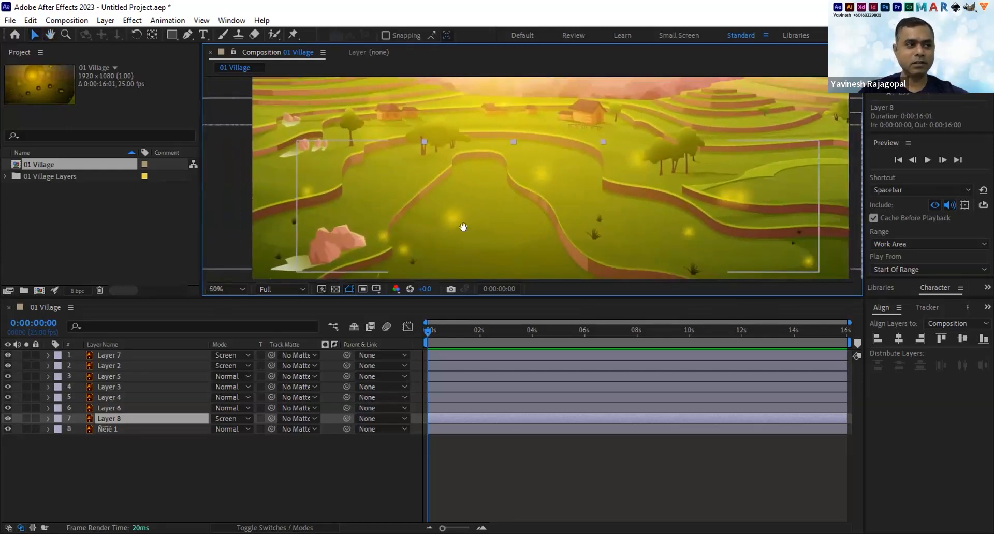
Examine the village artwork's details at high magnification and fit the whole composition back in the viewer with no layer selected.
drag(462, 226, 599, 229)
scroll(427, 109, up, 2)
drag(324, 144, 709, 302)
mouse_move(503, 168)
mouse_down()
mouse_move(471, 224)
mouse_move(504, 163)
mouse_up()
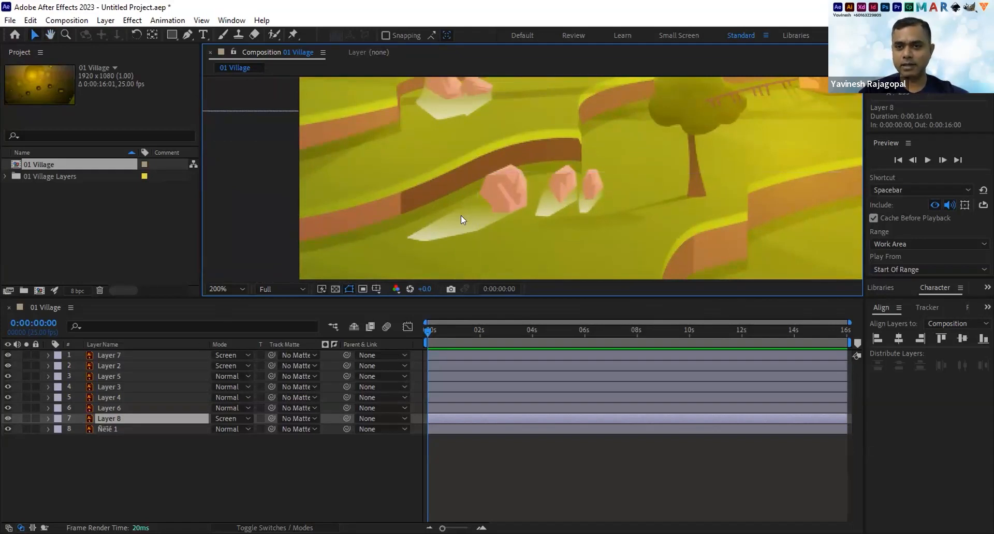
scroll(461, 215, down, 5)
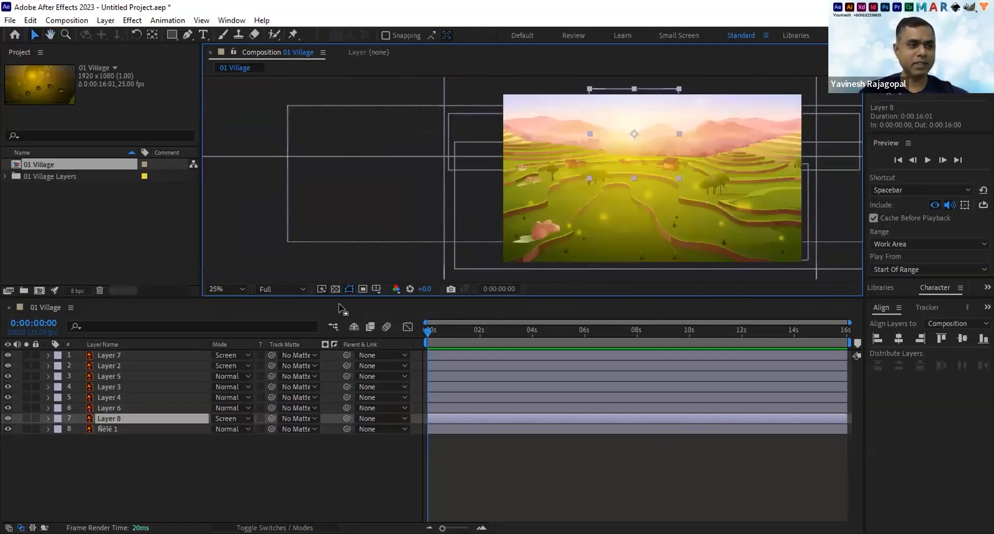
click(228, 289)
click(240, 302)
click(140, 451)
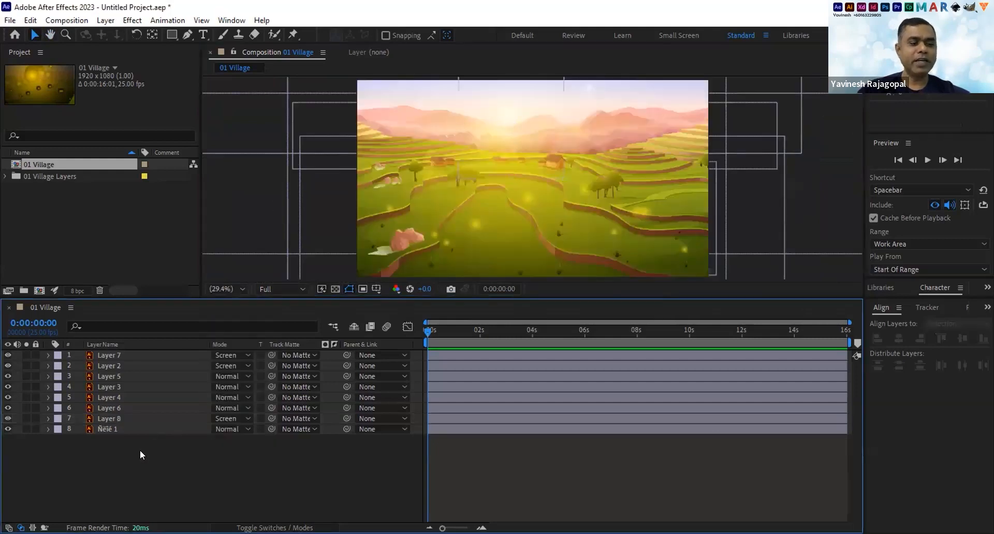
click(107, 430)
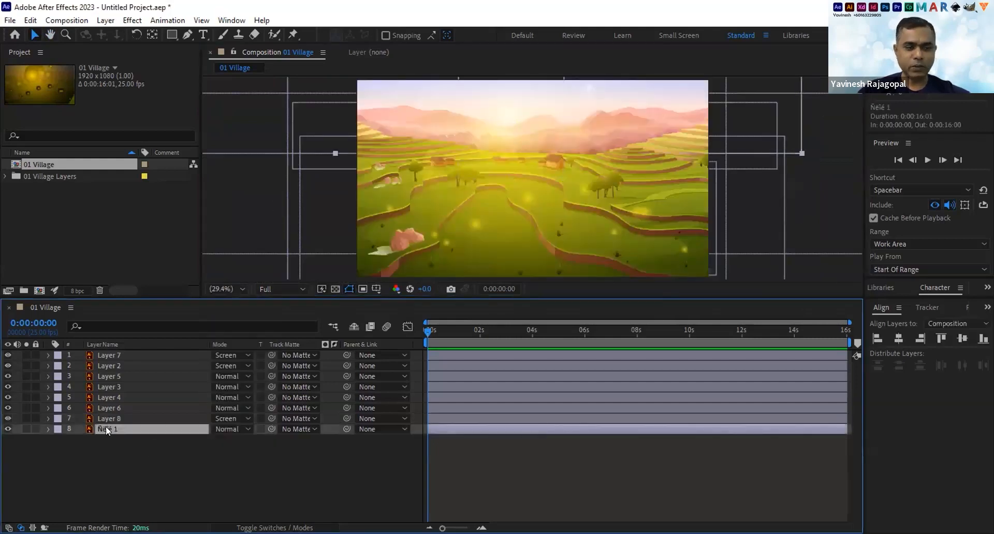
click(111, 477)
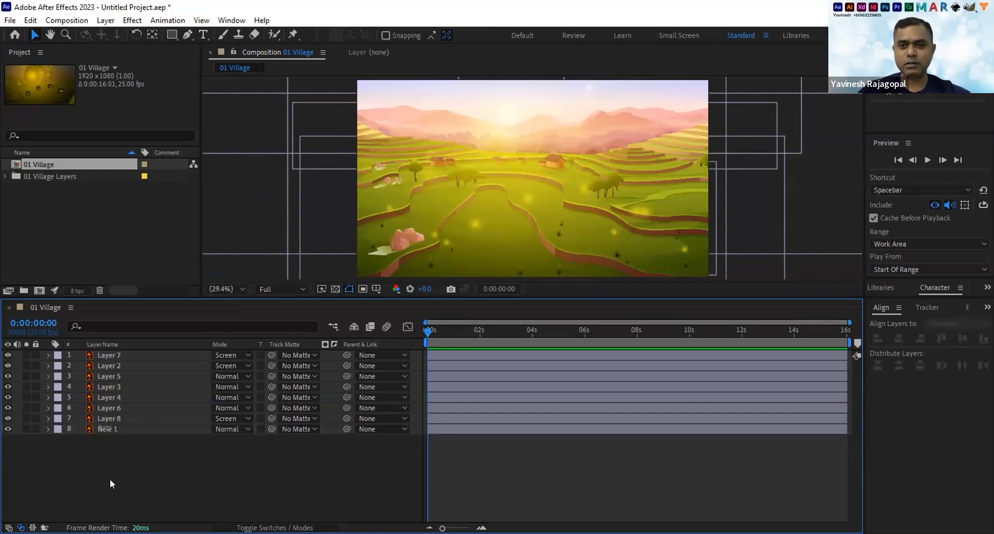
drag(170, 465, 94, 325)
click(145, 480)
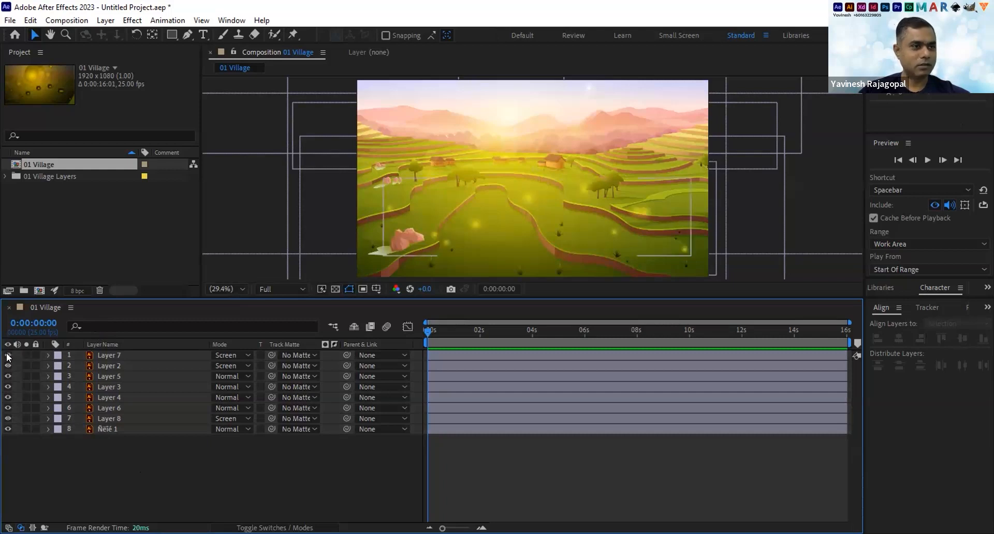
Toggle the visibility of Layer 7, Layer 2 and Layer 5 to check what each contributes, leaving them all shown.
click(7, 366)
click(8, 366)
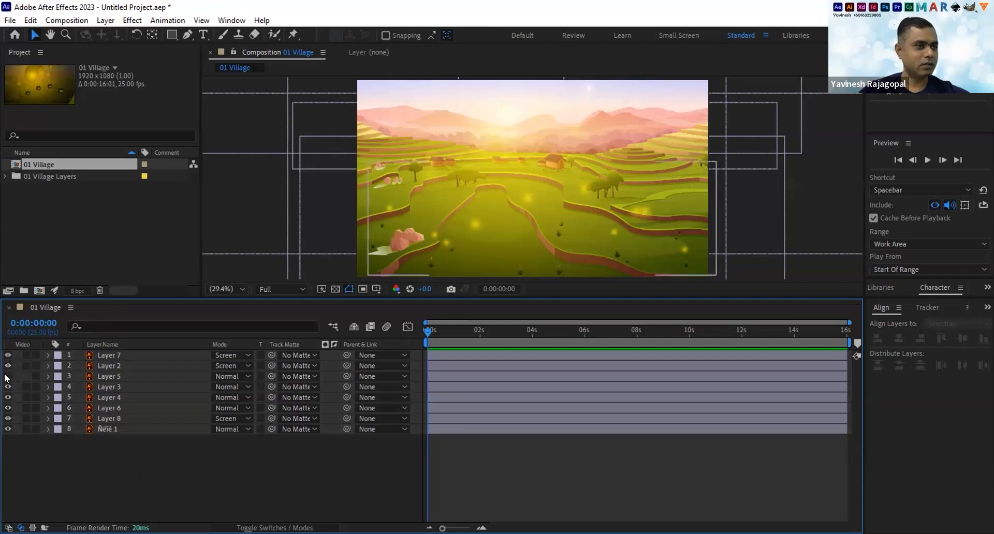
click(8, 376)
click(8, 377)
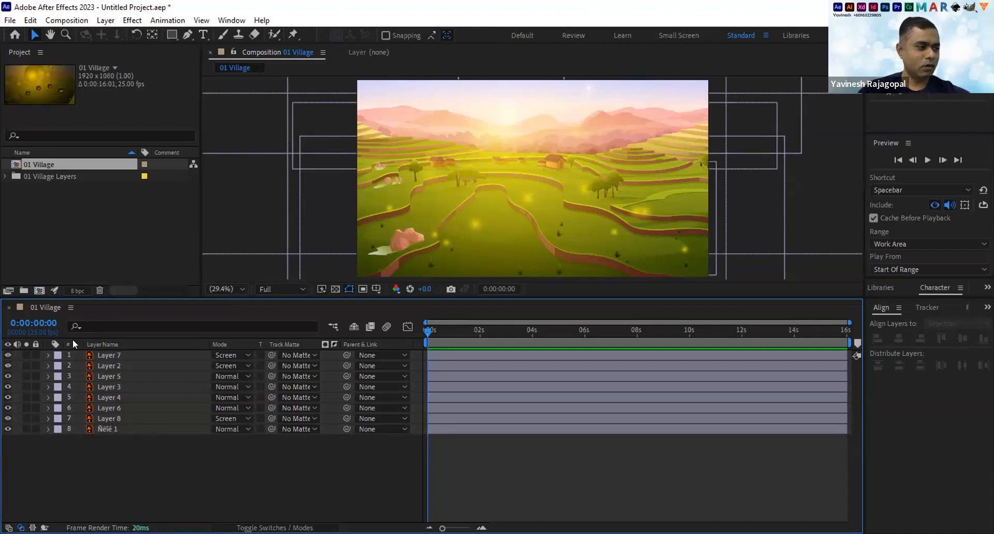
click(8, 355)
click(7, 366)
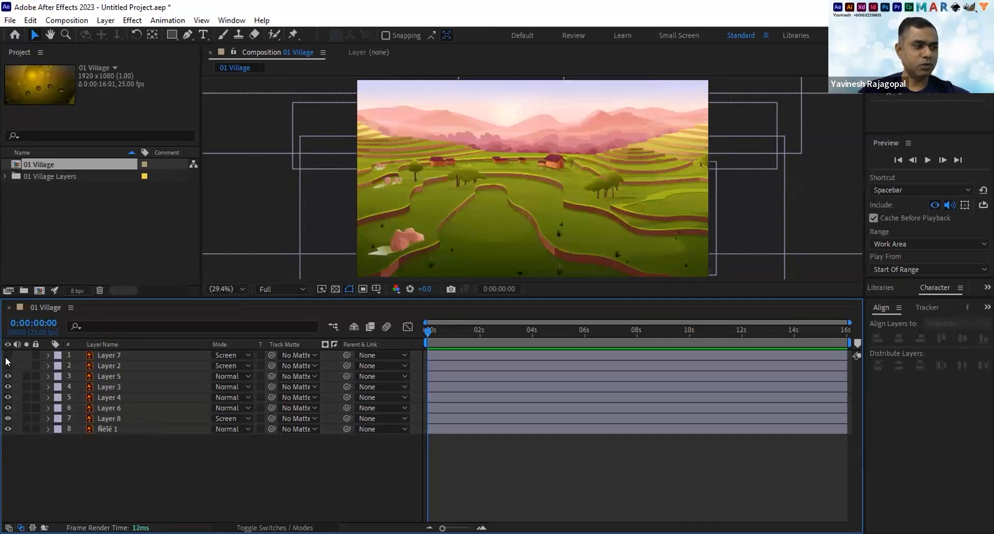
click(7, 355)
click(6, 363)
click(7, 366)
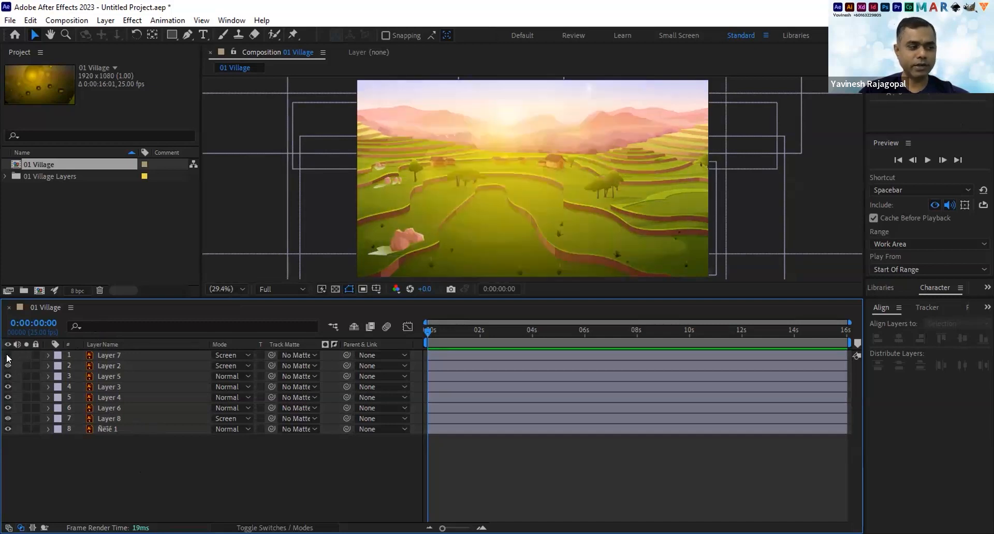
click(7, 365)
click(8, 355)
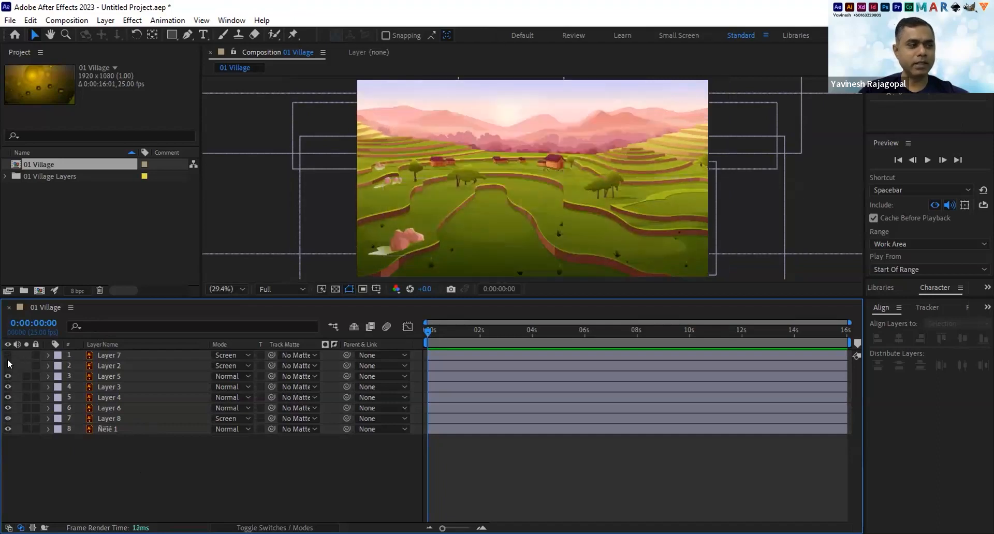
click(8, 366)
click(7, 356)
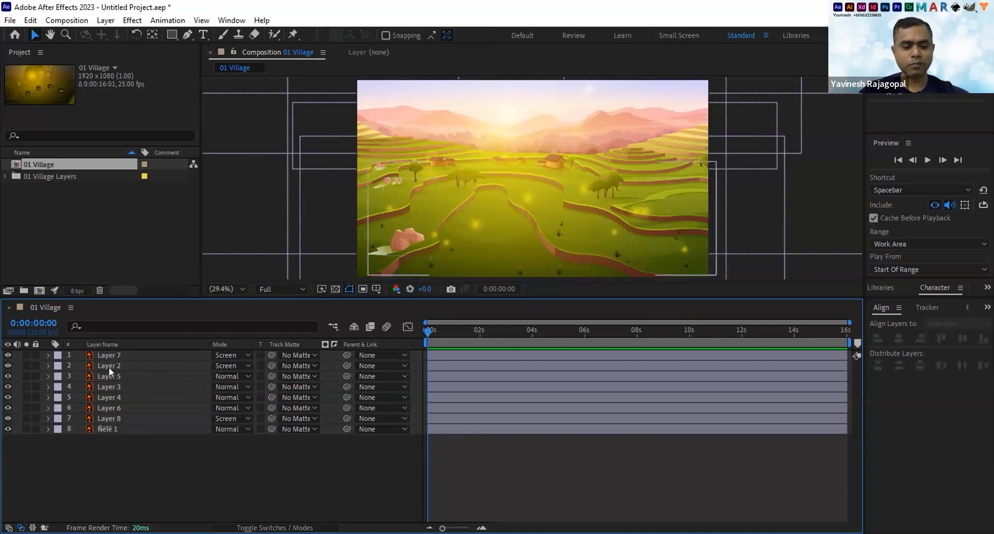
Add Position keyframes at 0:00:02:00 to the six layers from Layer 5 down to the bottom layer.
drag(137, 463, 106, 372)
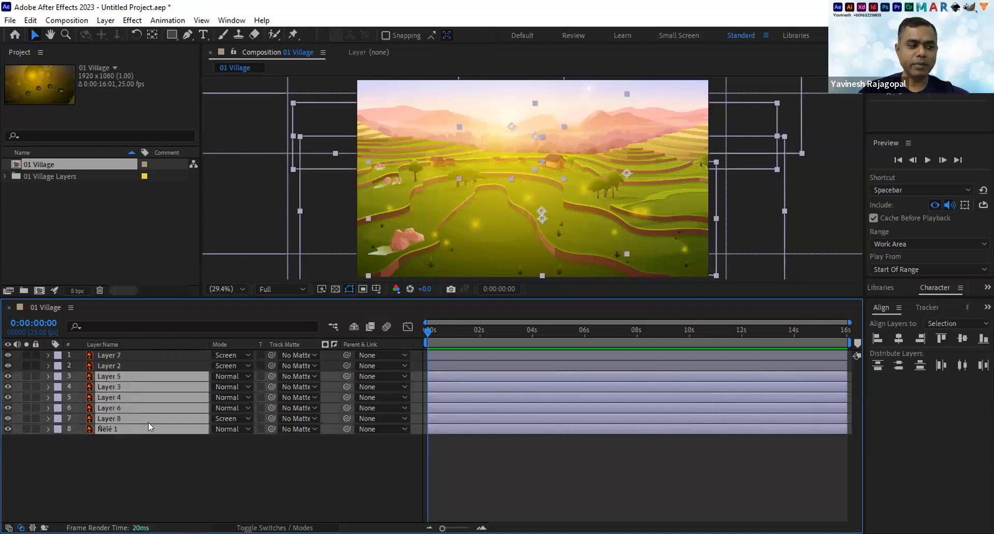
click(158, 453)
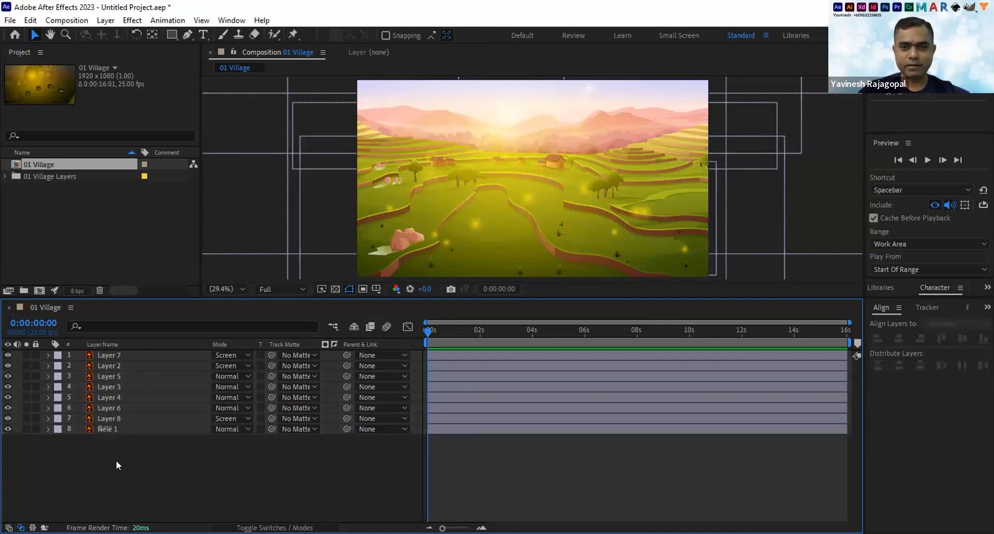
drag(133, 451, 101, 373)
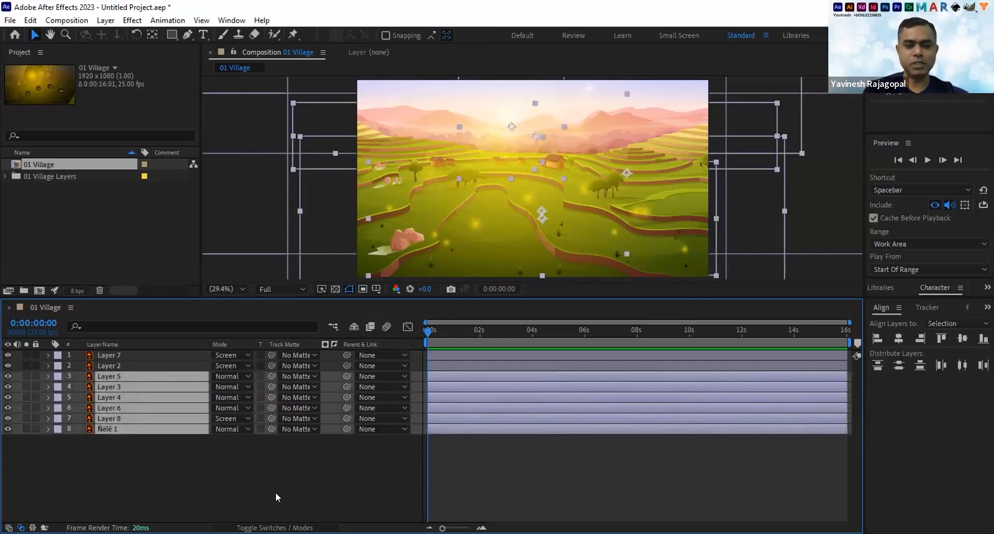
key(p)
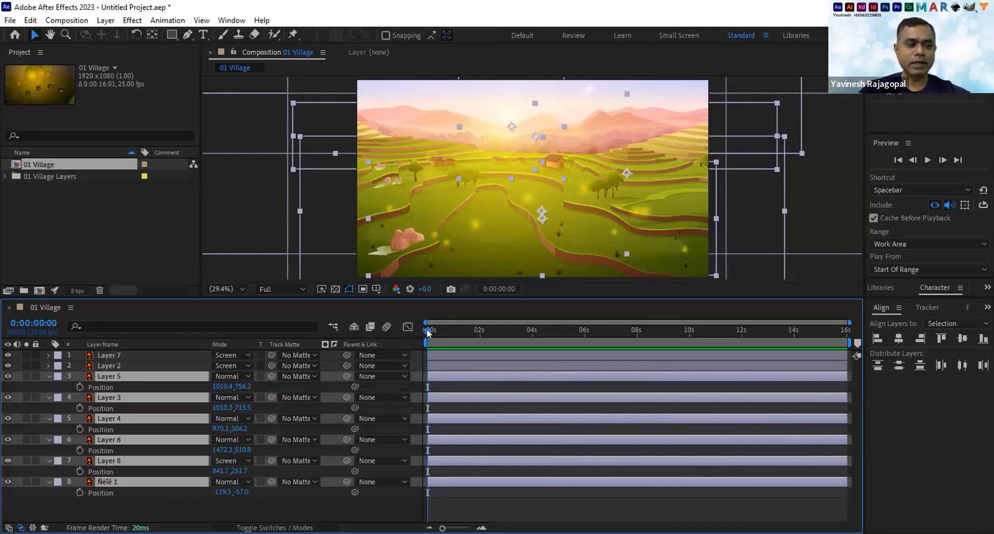
drag(461, 328, 479, 331)
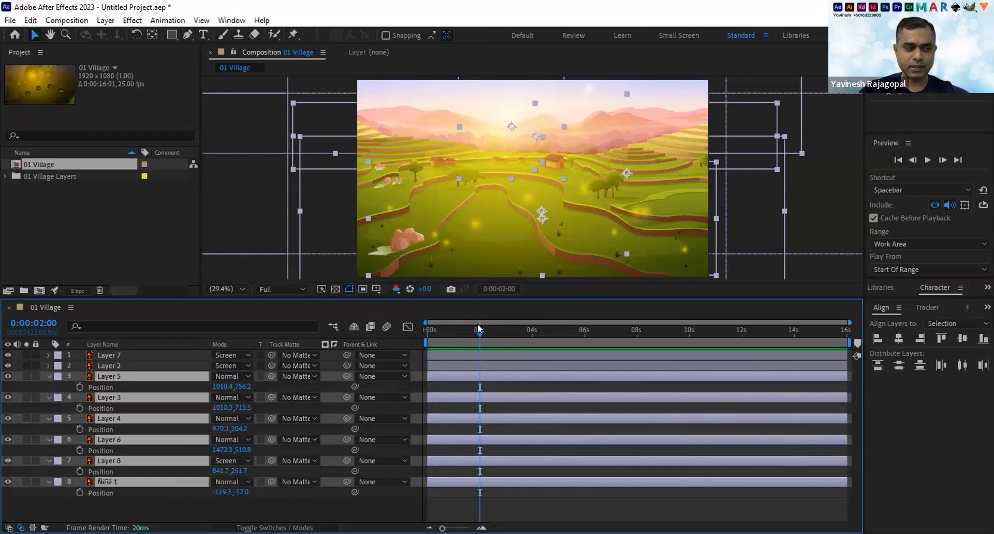
click(80, 388)
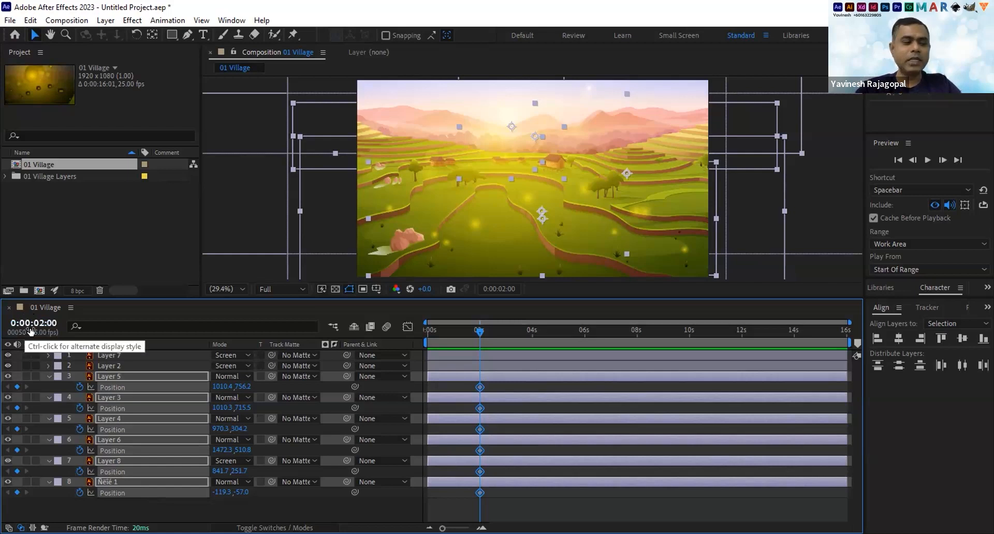
Enter timecode 200, then 400, to move the current time to 0:00:04:00.
click(26, 321)
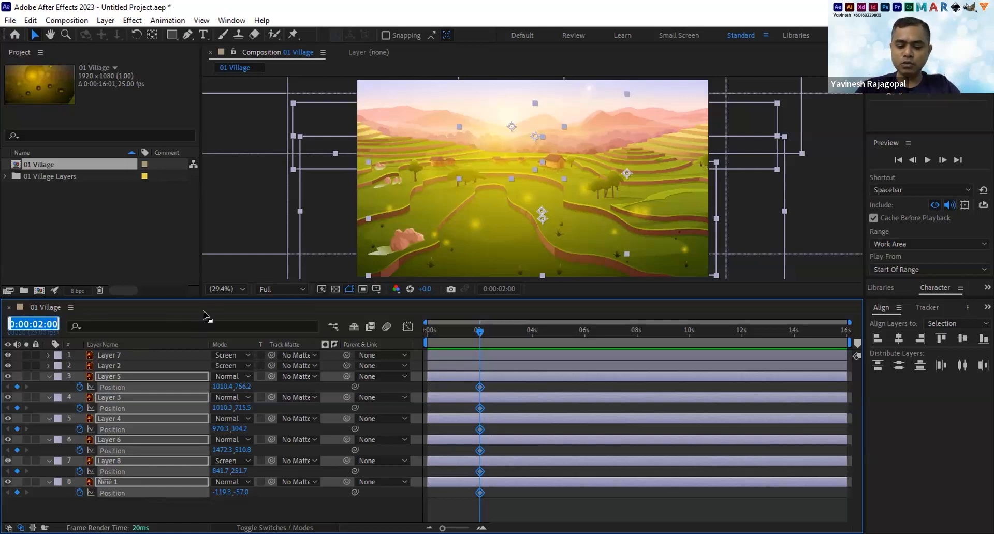
text(200)
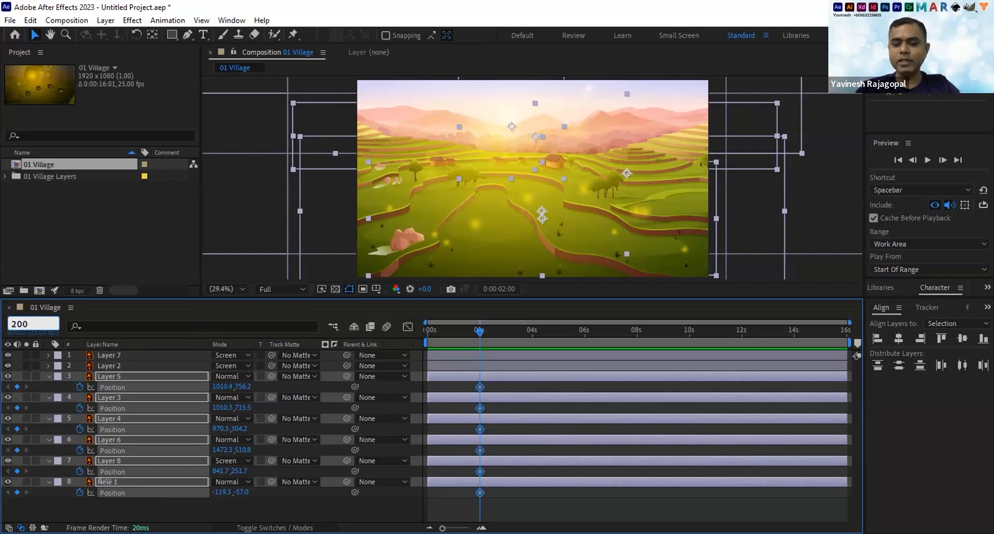
key(Return)
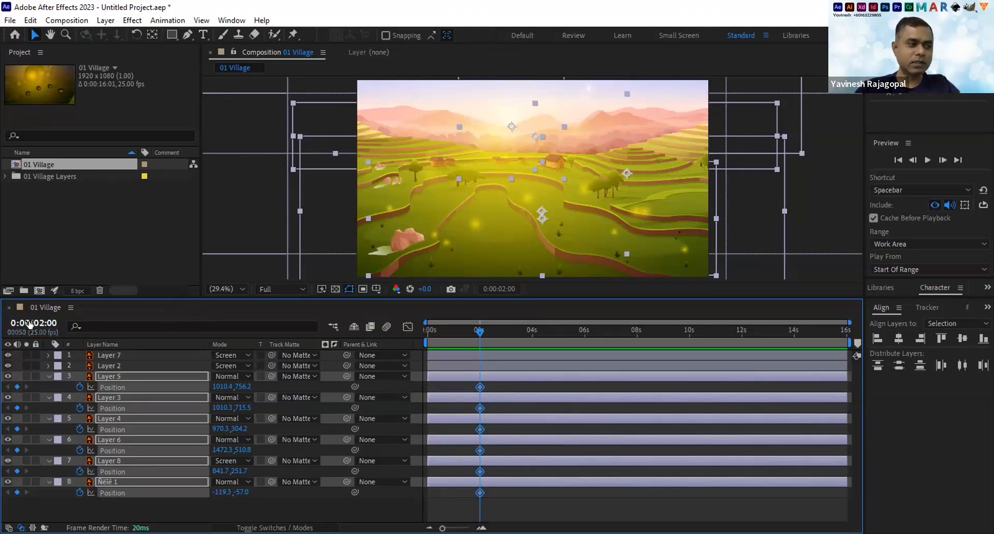
click(29, 319)
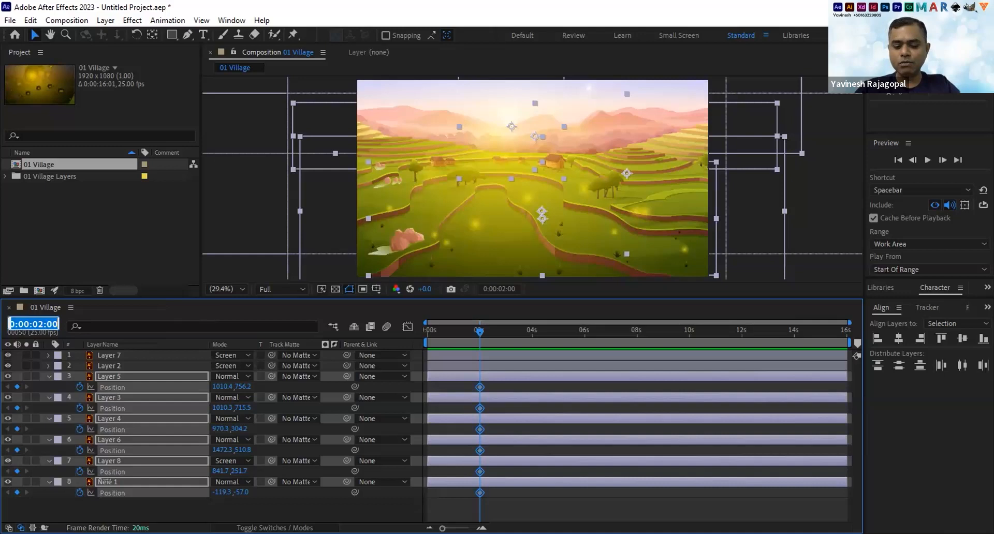
text(400)
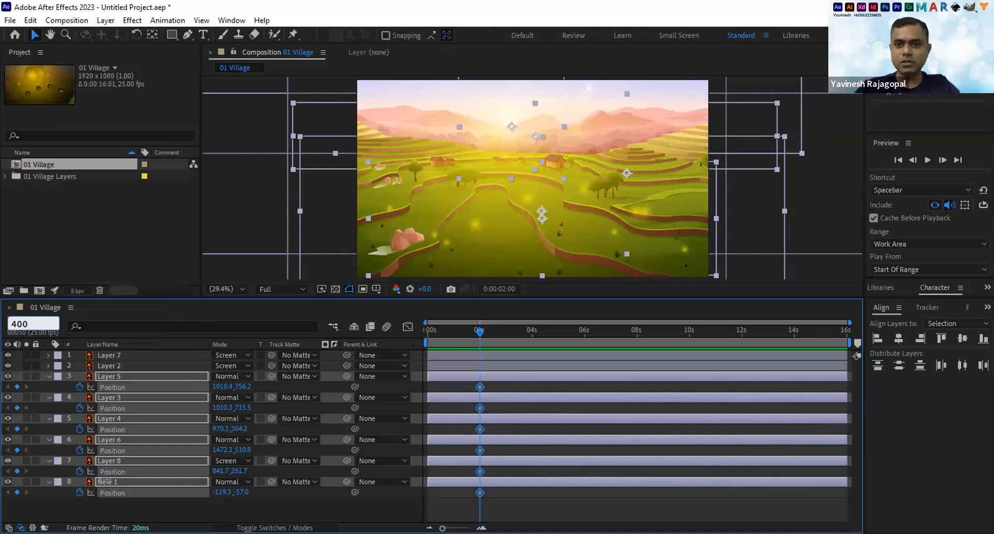
key(Return)
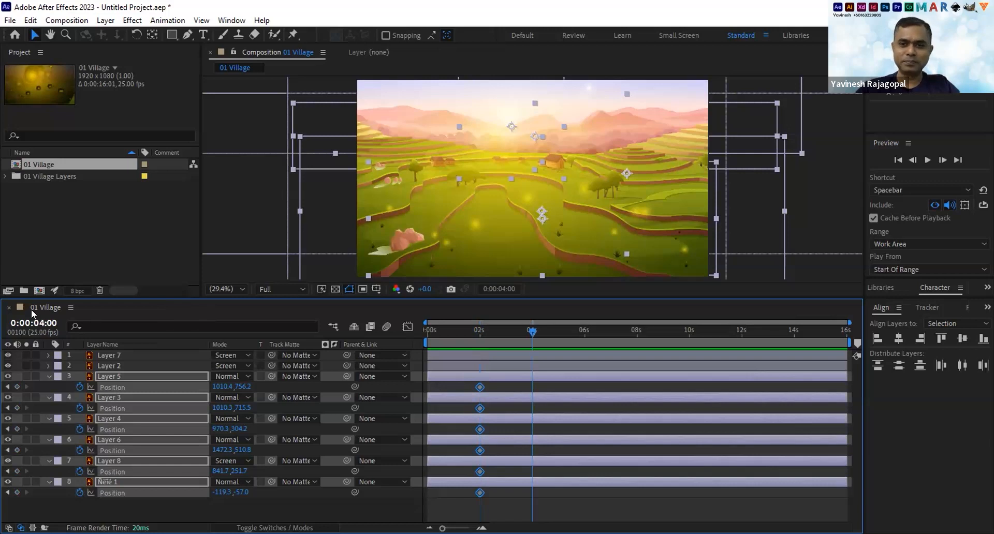
Move the current time back to 0:00:02:00 and on to the start of the composition at 0:00:00:00.
click(34, 323)
text(20)
key(Return)
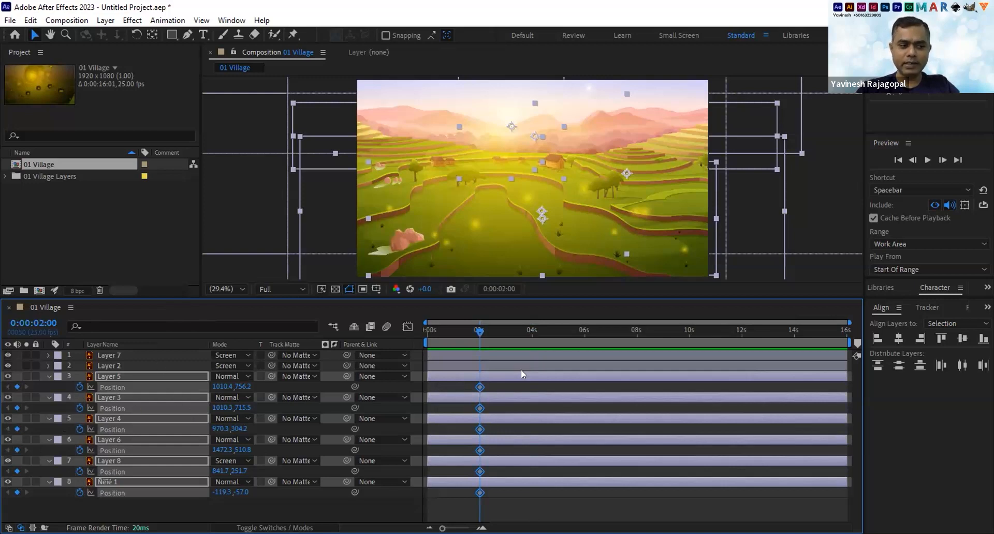
drag(479, 330, 407, 331)
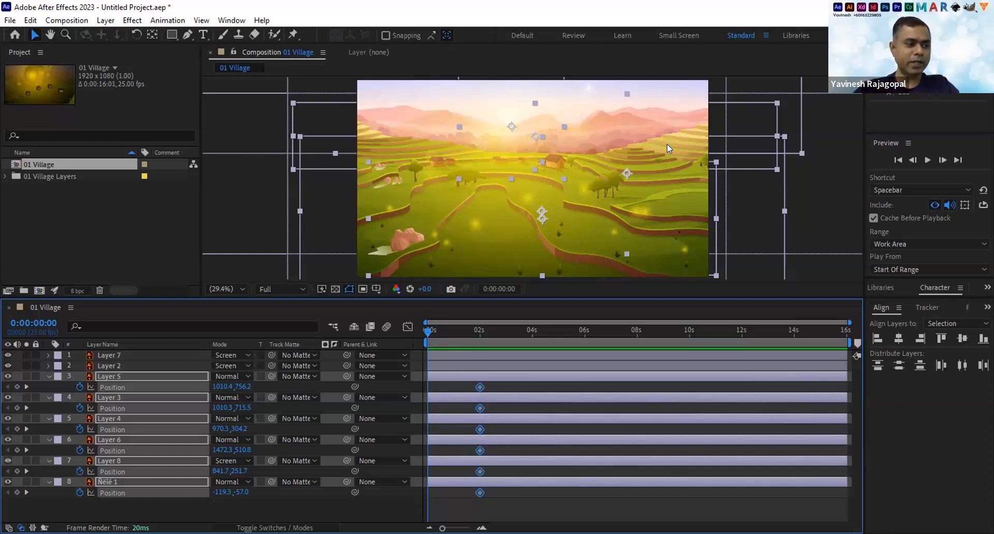
Check which artwork each keyframed layer holds, from the bottom layer up to Layer 5, by selecting layers and toggling visibility.
click(111, 507)
click(109, 482)
click(26, 481)
click(26, 482)
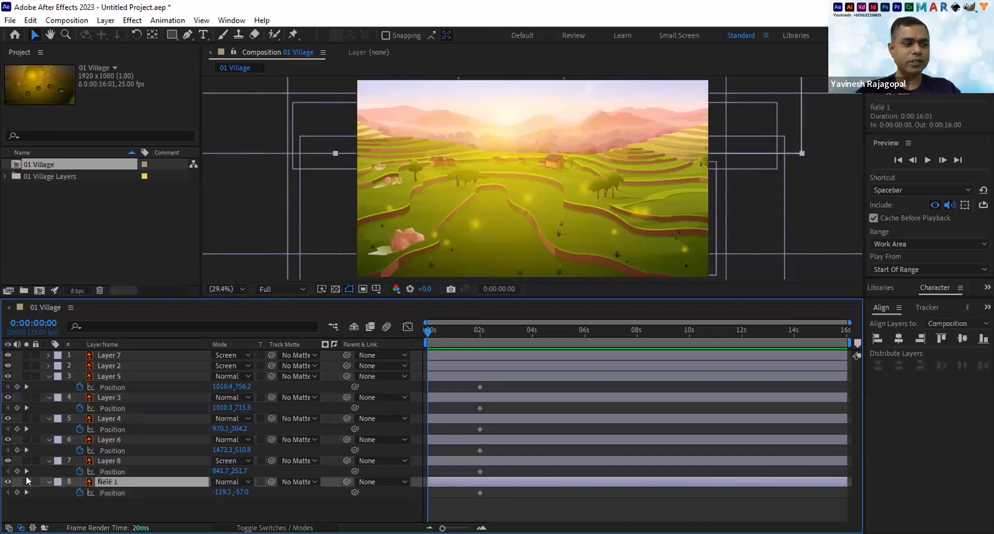
click(115, 461)
click(7, 461)
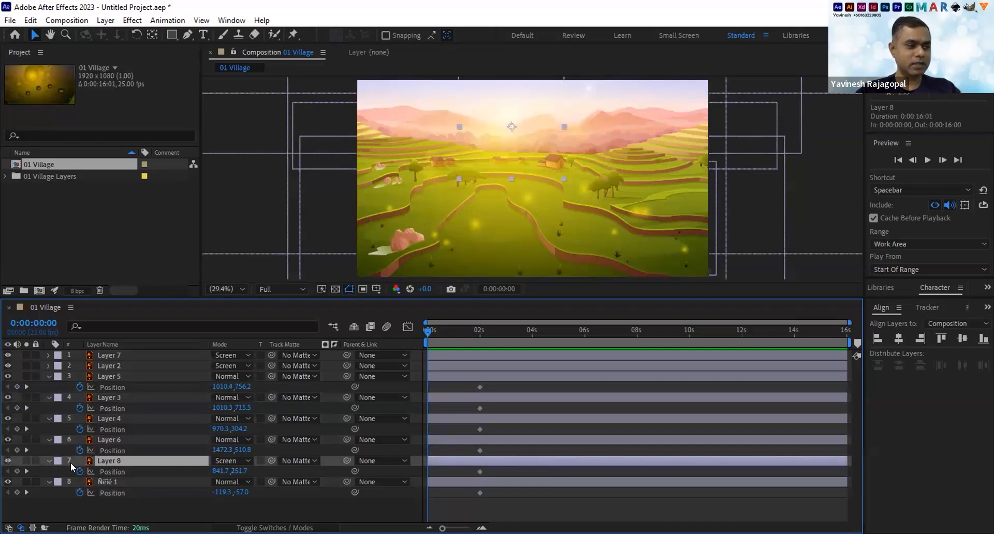
click(115, 439)
click(8, 440)
click(8, 440)
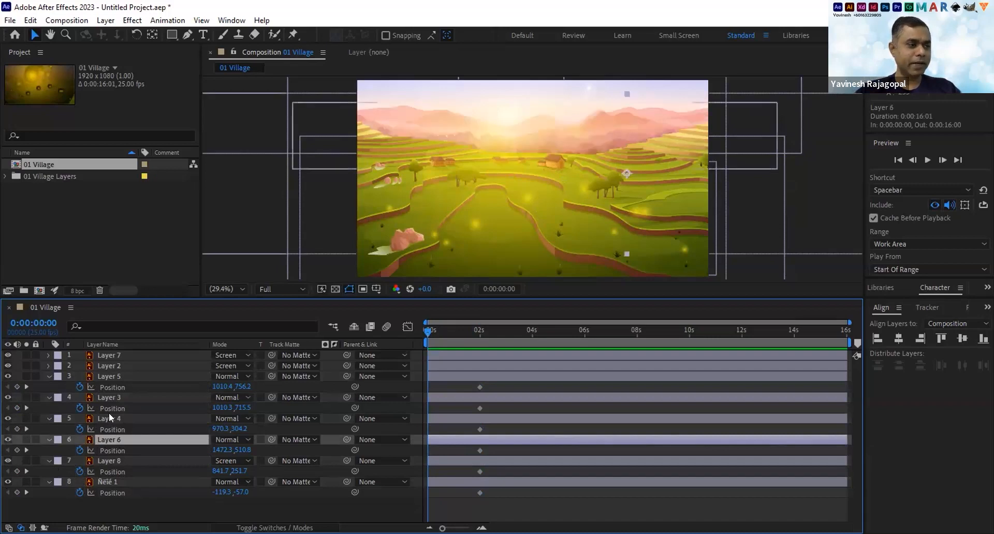
click(65, 419)
click(8, 418)
click(8, 418)
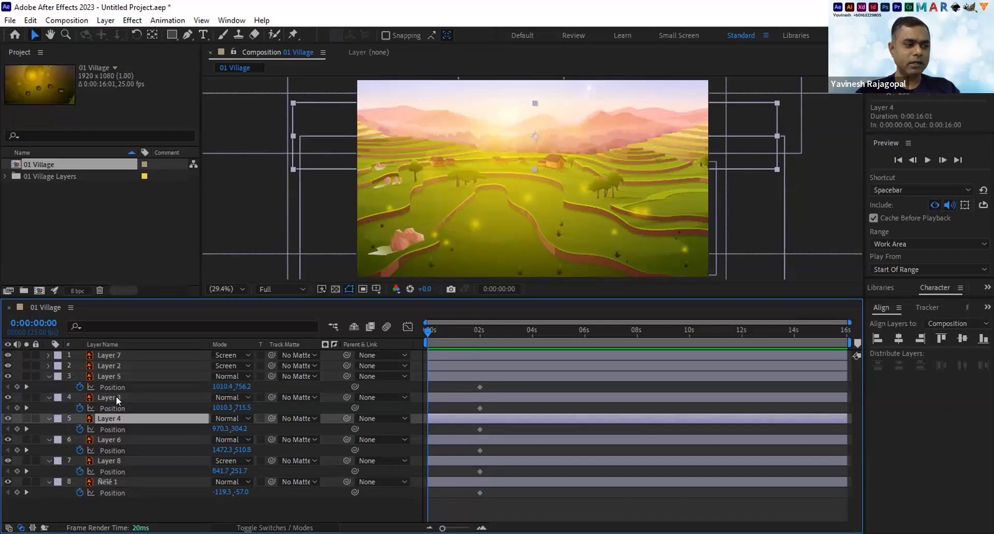
ctrl+click(116, 396)
click(8, 397)
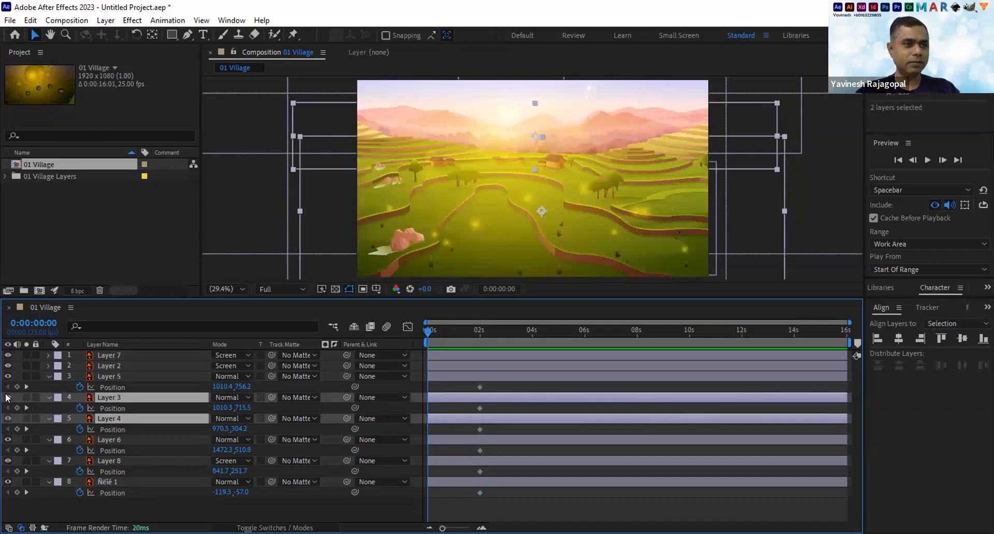
click(8, 397)
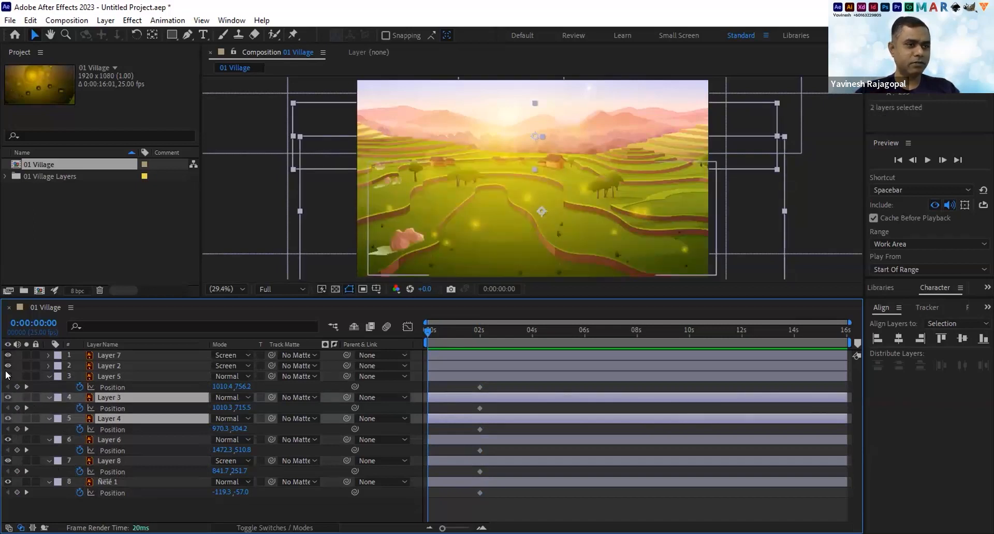
ctrl+click(116, 376)
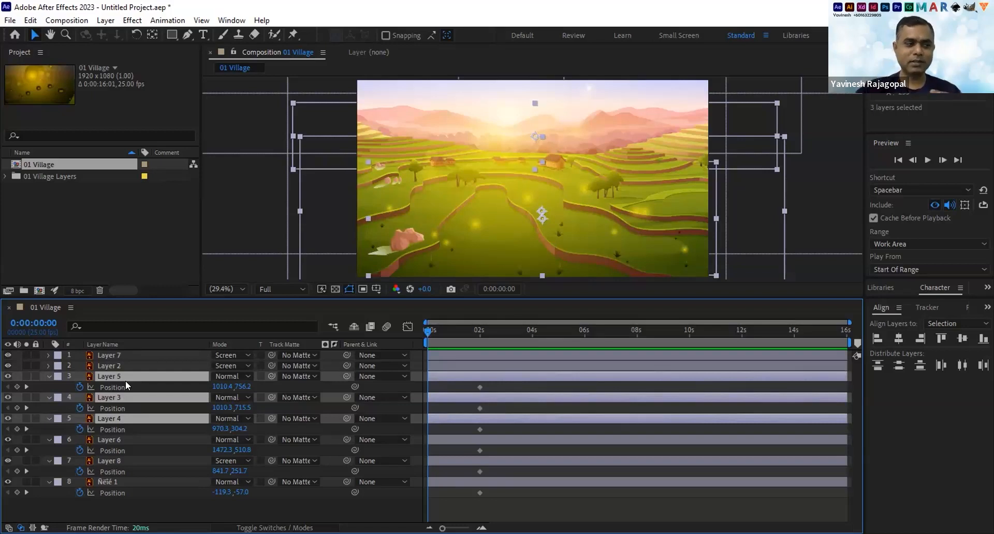
click(105, 366)
click(109, 376)
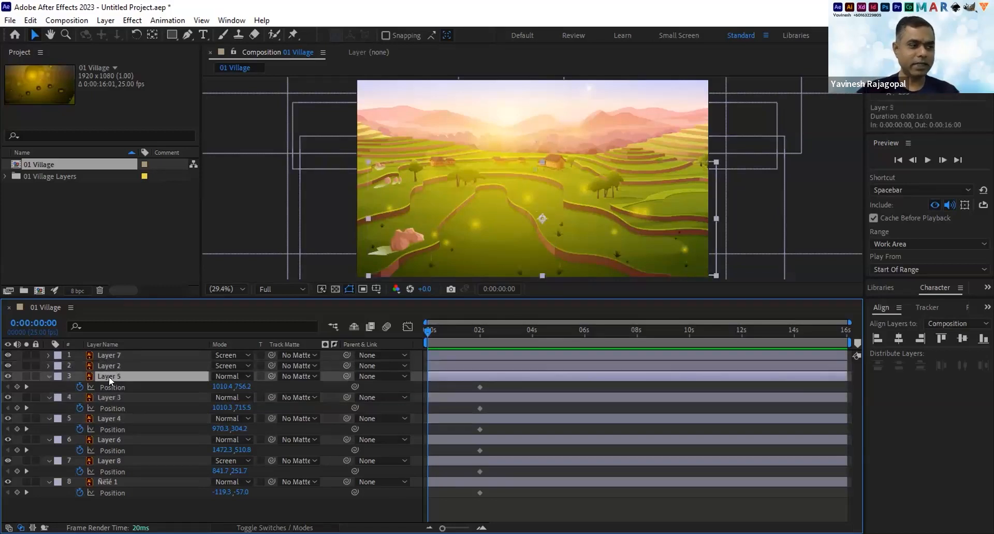
right_click(109, 377)
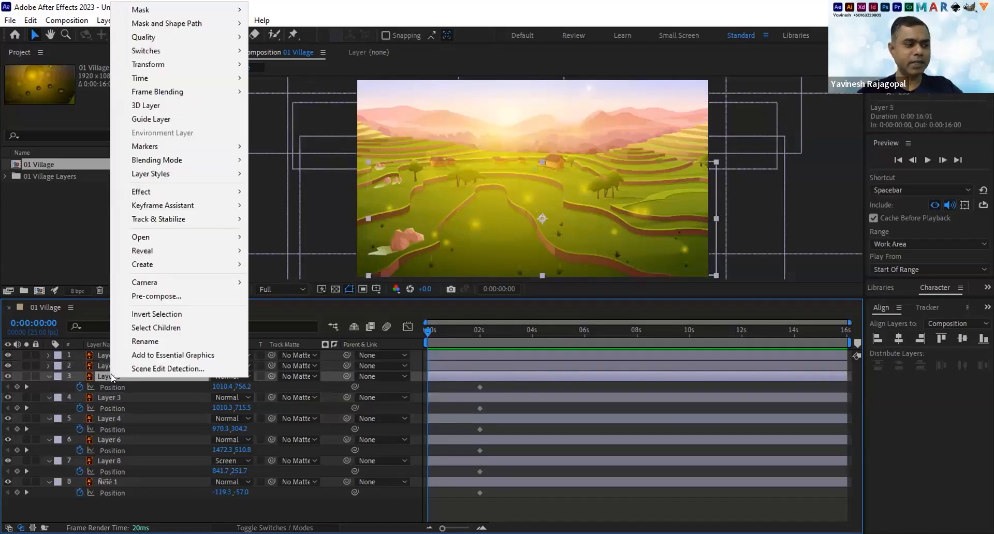
key(Return)
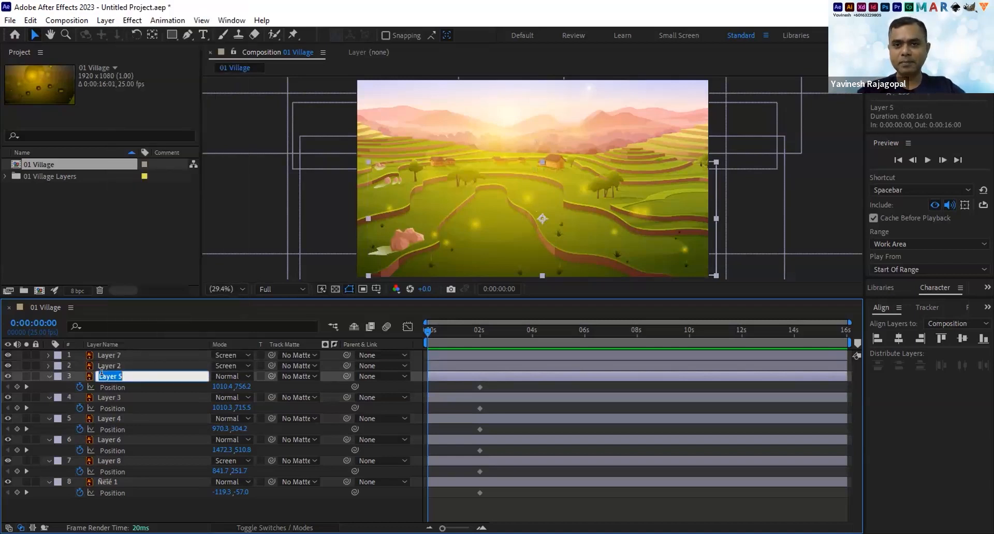
click(90, 373)
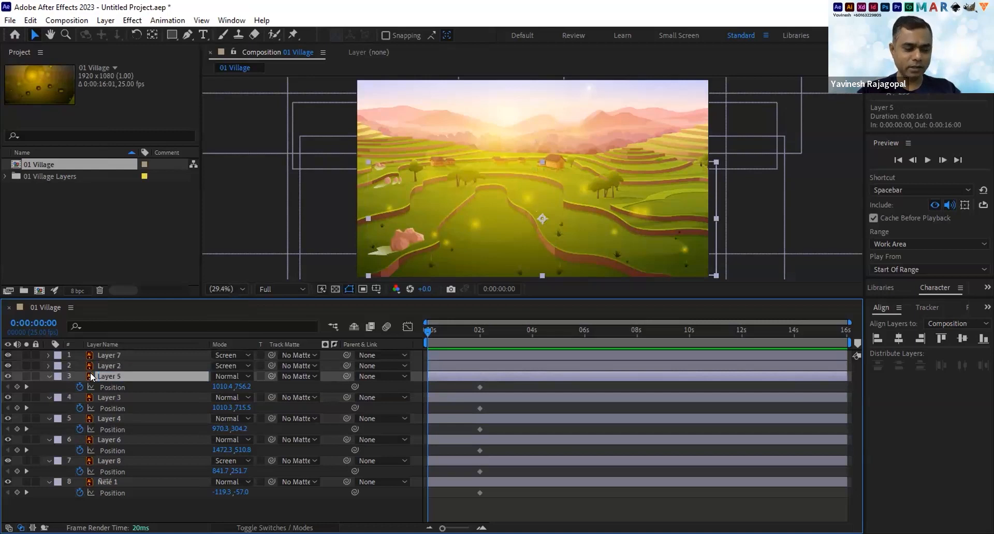
At 0:00:00:00, move Layer 5 below the frame by setting its Position Y value to 1395.2.
shift+click(106, 418)
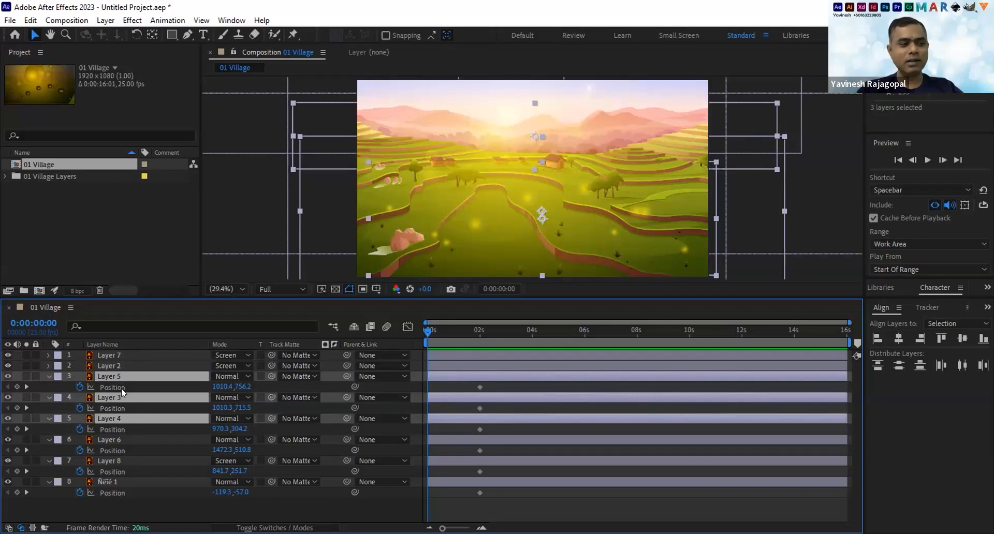
click(134, 412)
click(112, 418)
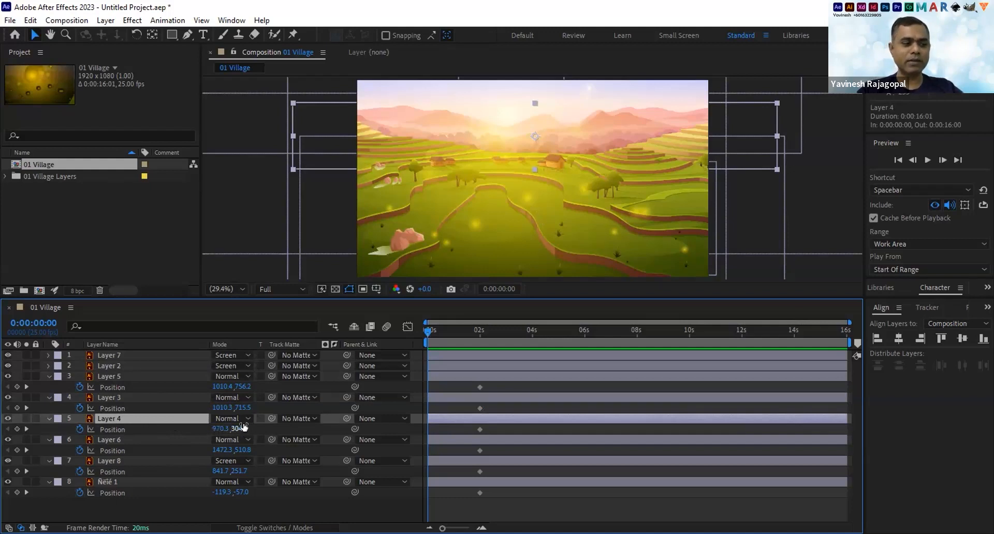
click(131, 375)
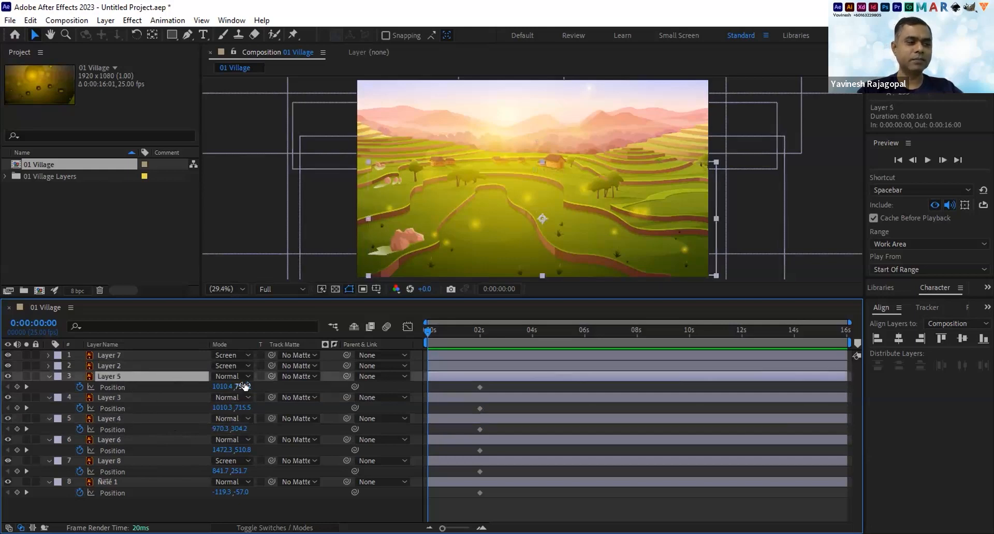
drag(252, 384, 627, 401)
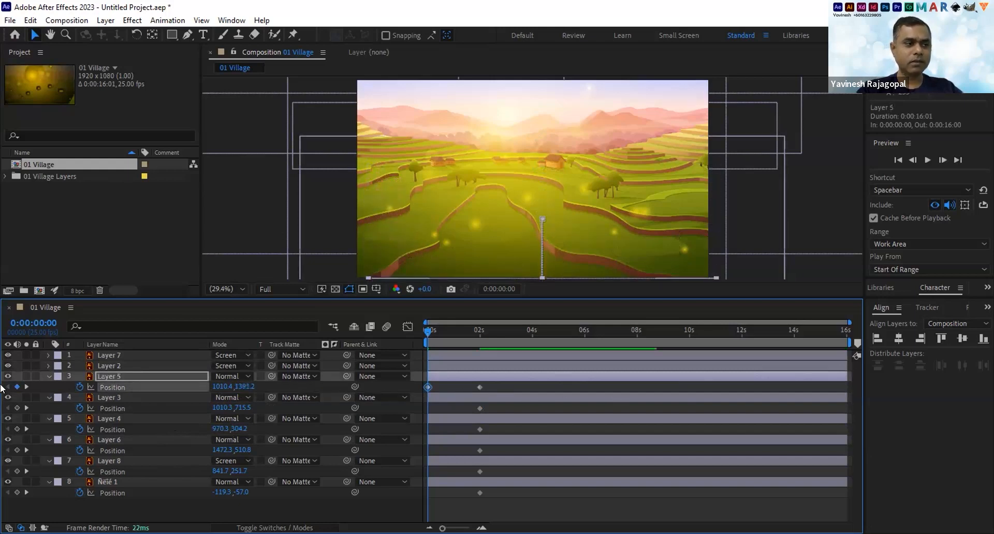
At the start of the composition, lower Layer 3 to Position Y 1495.5 and Layer 4 to Position Y 1165.2.
click(116, 397)
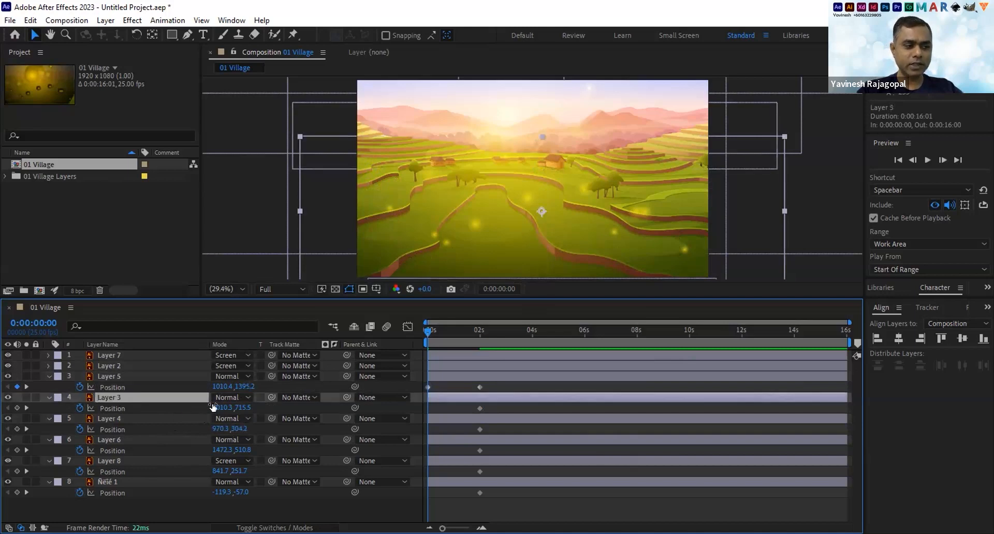
drag(243, 408, 736, 401)
click(119, 418)
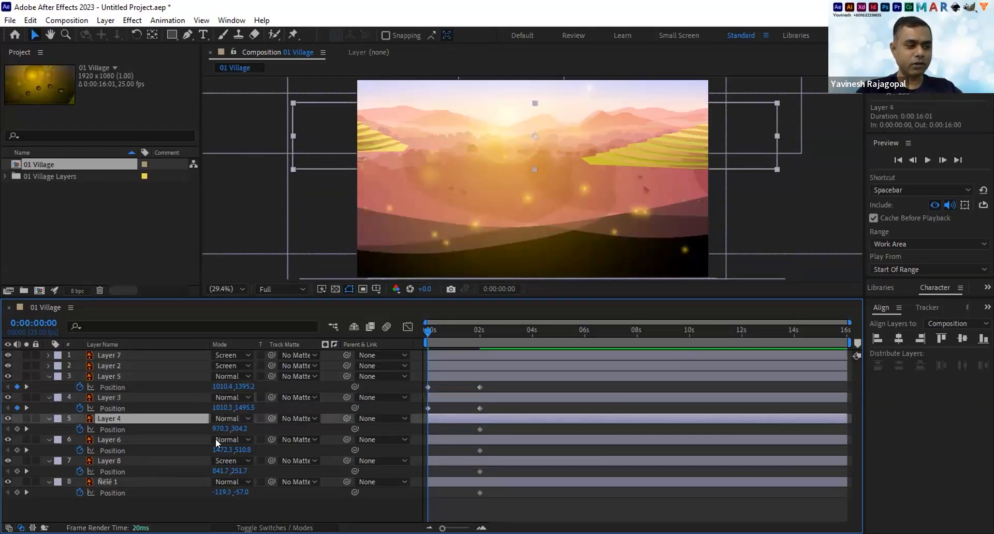
drag(240, 429, 783, 419)
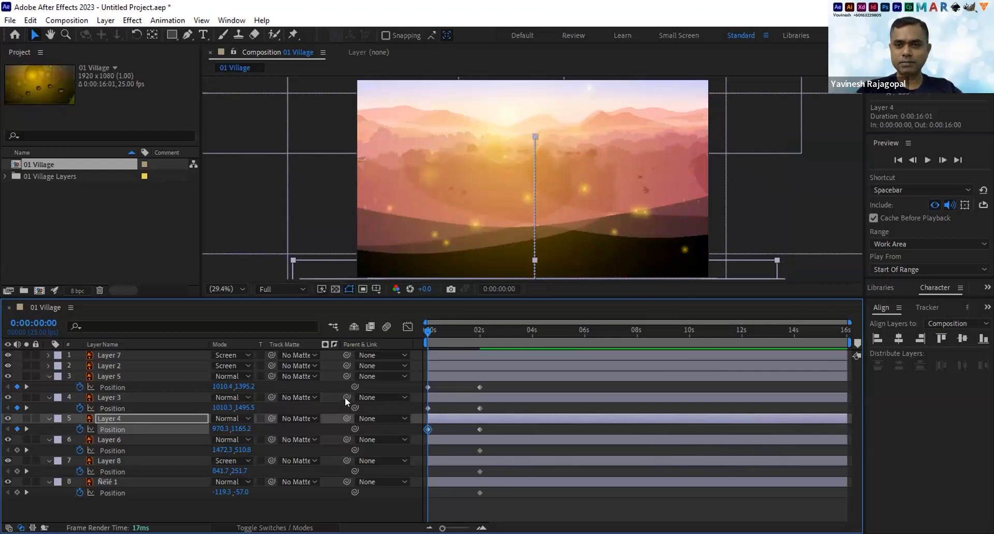
Identify Layer 6 by toggling its visibility, and raise it out of frame at 0:00:00:00 to Position Y -451.2.
click(117, 439)
click(8, 439)
click(7, 439)
click(8, 440)
click(8, 440)
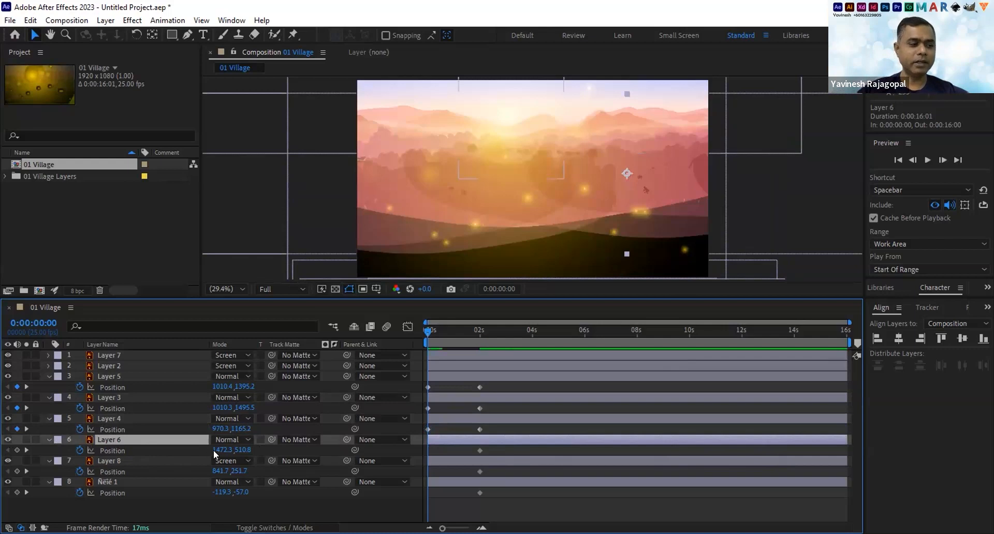
drag(243, 449, 4, 410)
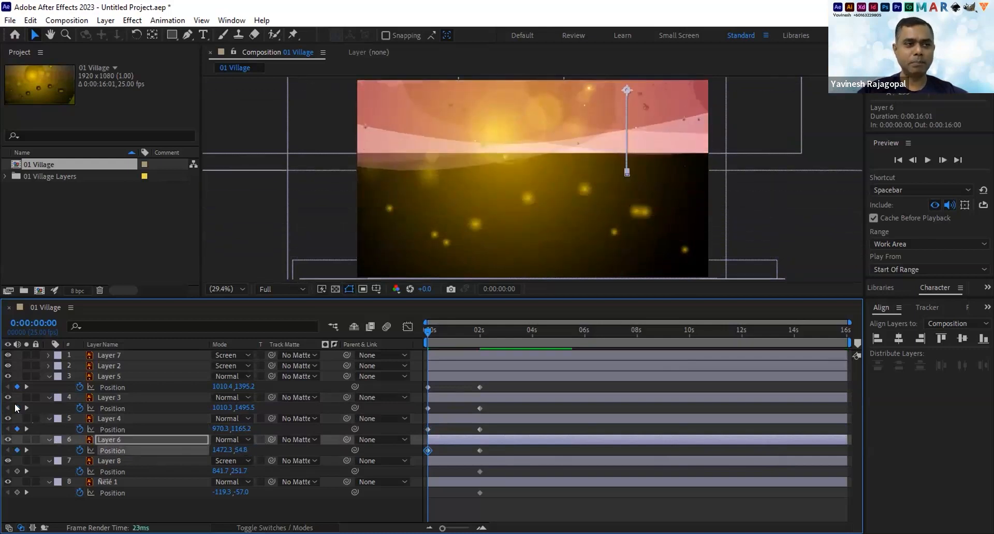
drag(239, 450, 4, 421)
drag(243, 450, 205, 452)
Identify Layer 8 by toggling its visibility, and set its starting Position Y value to 494.7.
click(110, 462)
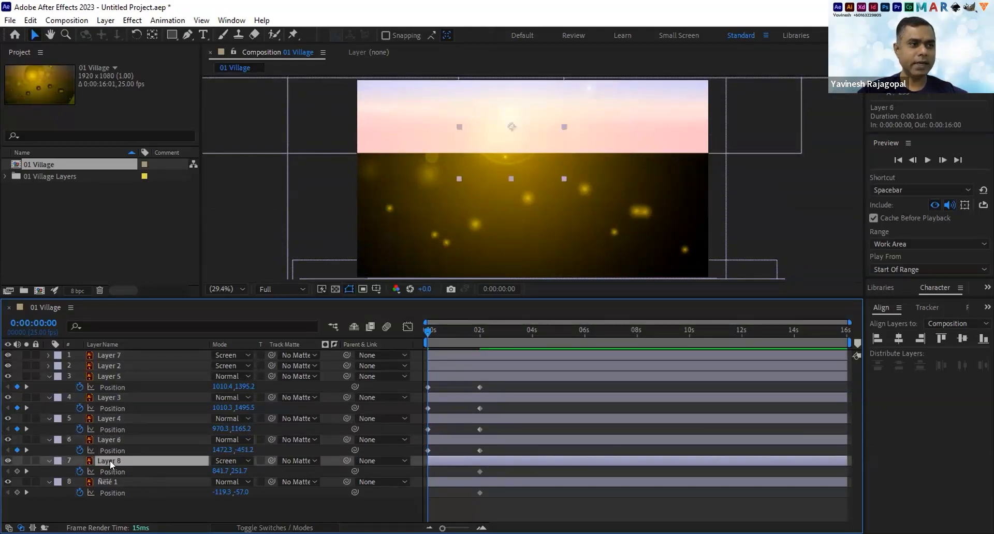
click(8, 461)
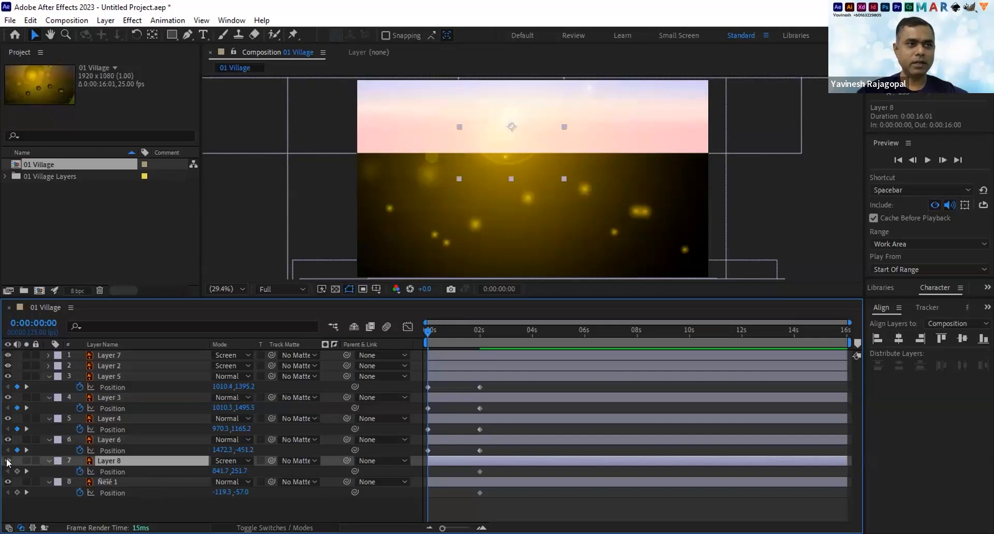
click(8, 460)
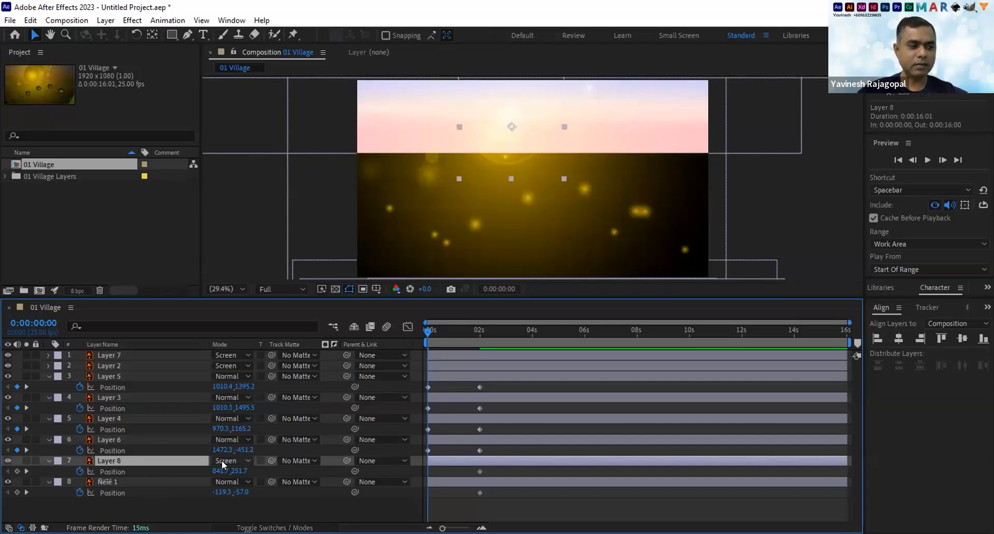
drag(236, 470, 394, 462)
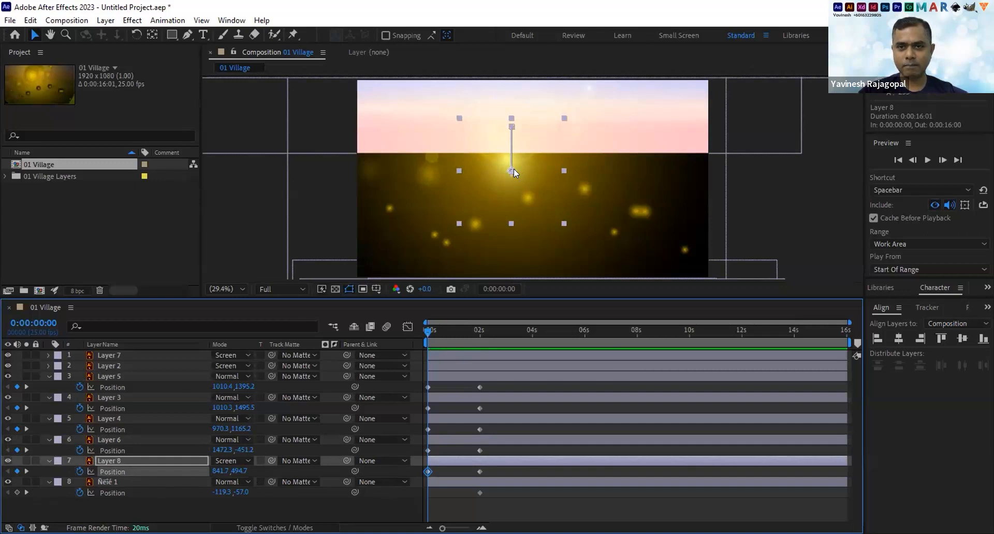
click(105, 461)
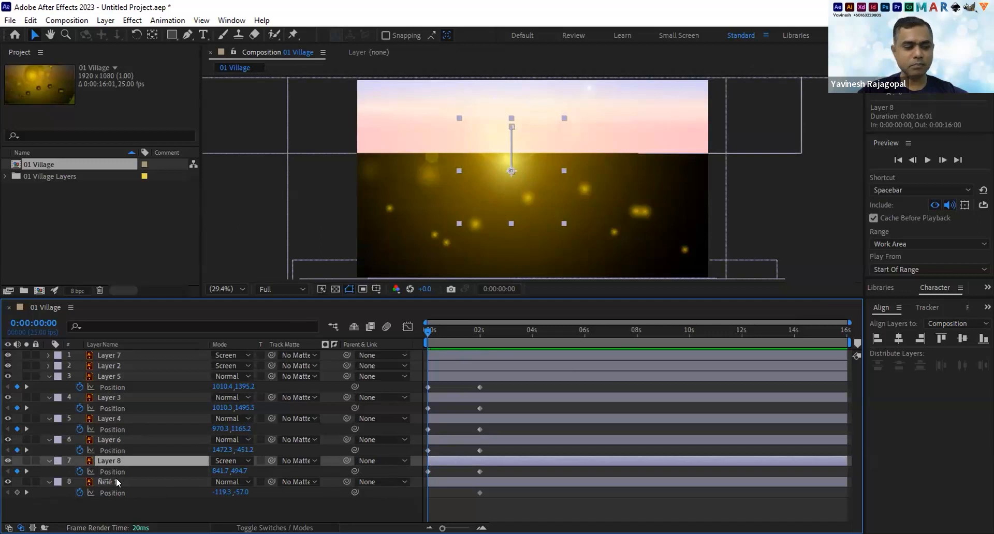
Identify the bottom layer by toggling its visibility, and set its Position Y at 0:00:00:00 to -464.0.
click(116, 479)
click(8, 482)
click(8, 482)
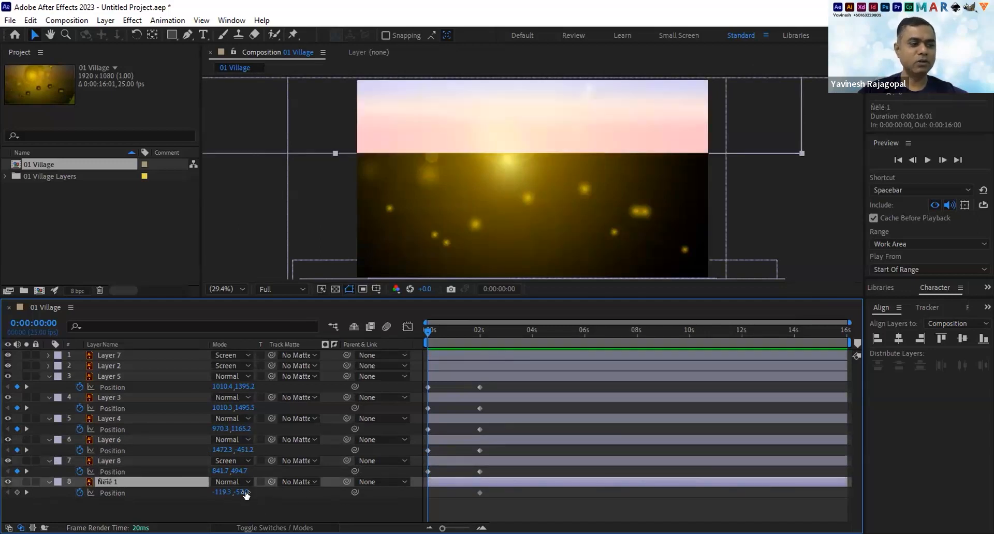
drag(246, 493, 6, 482)
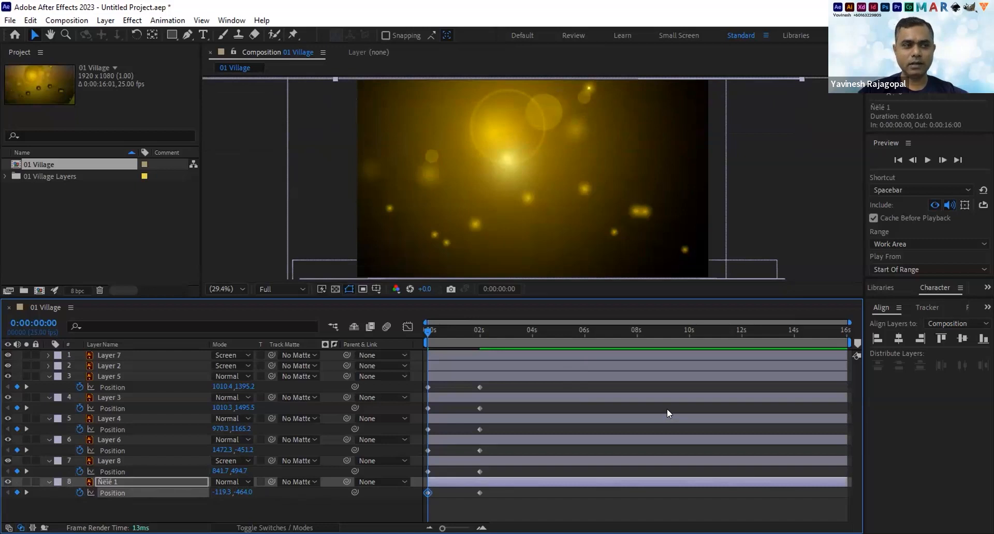
Preview the layer animation from the start with the work area shortened to about three seconds, ending at 0:00:01:13.
drag(427, 333, 482, 352)
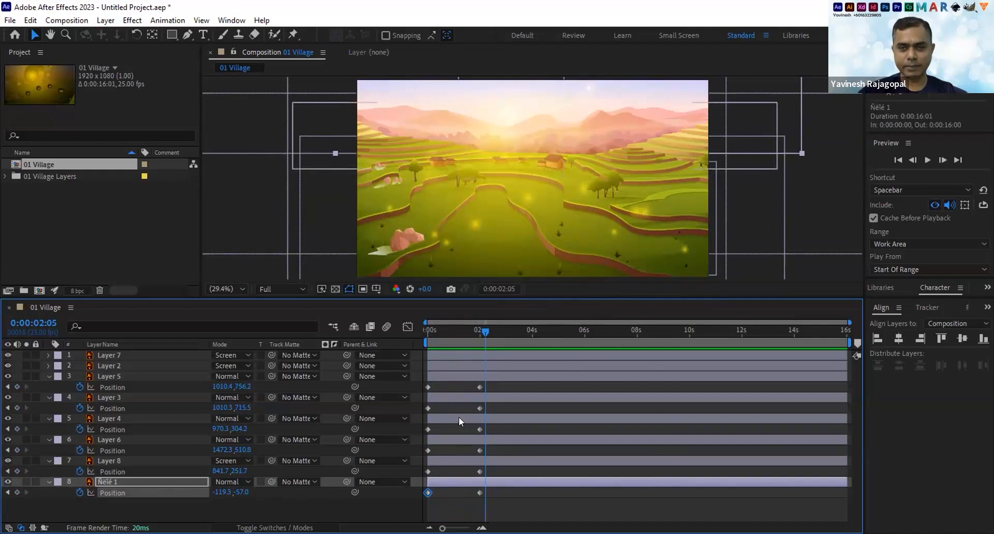
drag(480, 327, 411, 352)
key(space)
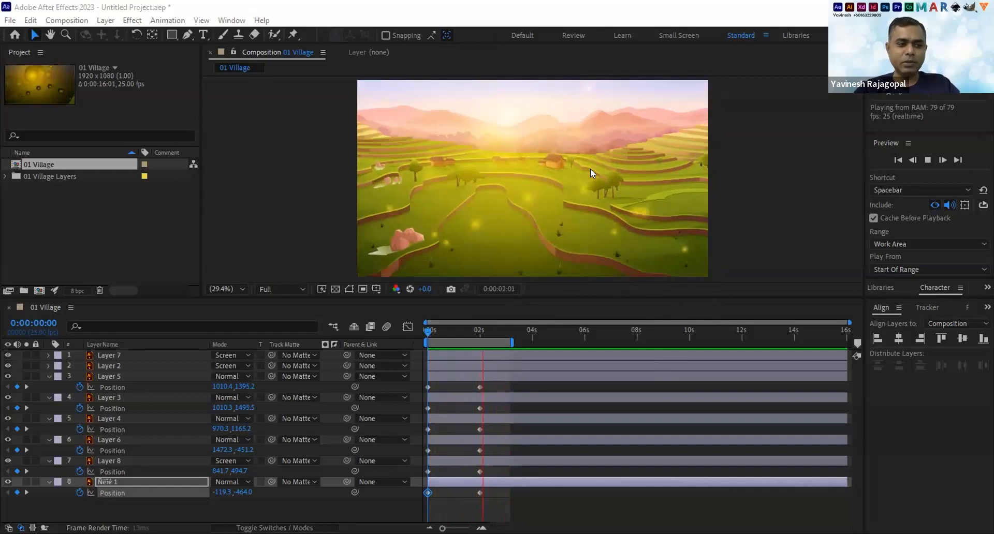
click(465, 330)
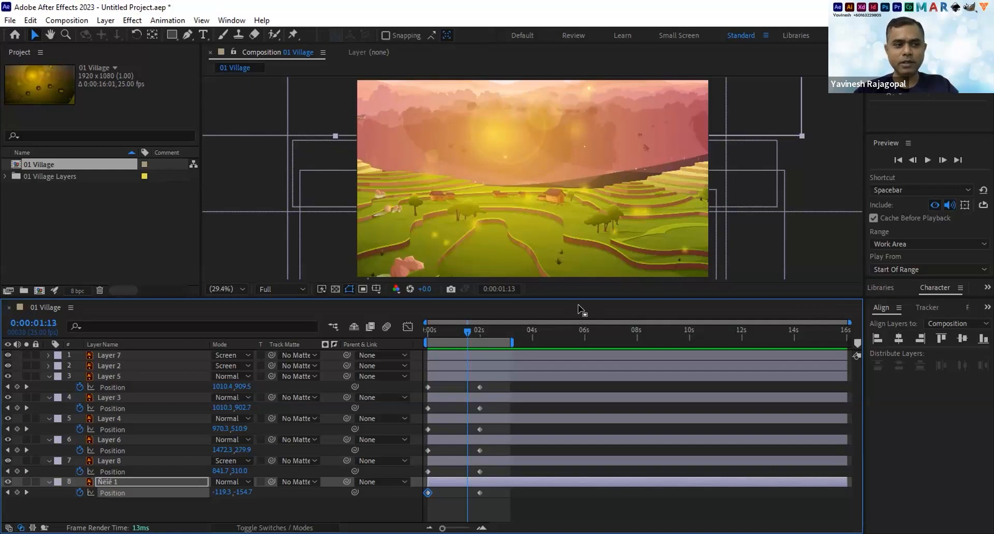
Enlarge the timeline area slightly by adjusting its boundary with the composition view.
drag(550, 304, 548, 330)
drag(546, 415, 533, 244)
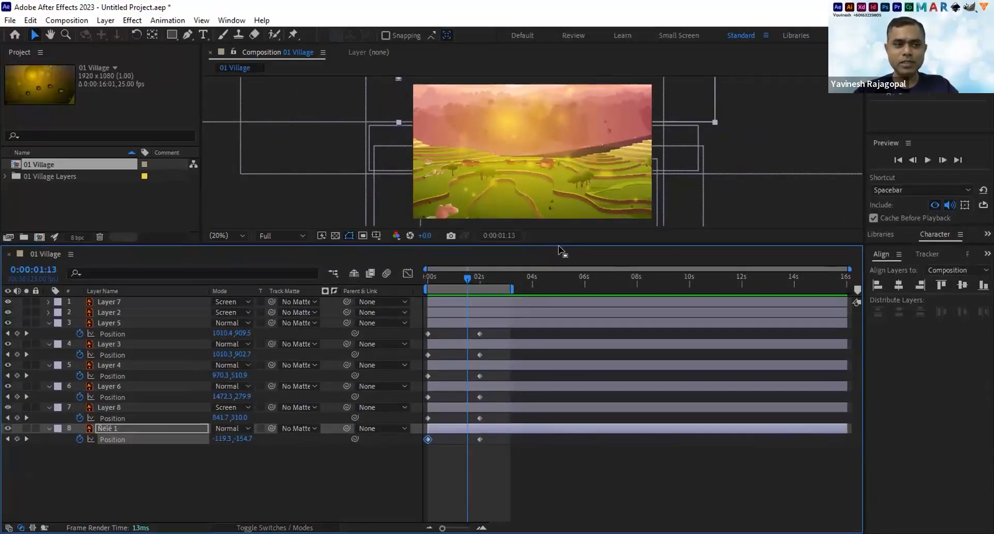
drag(560, 254, 557, 275)
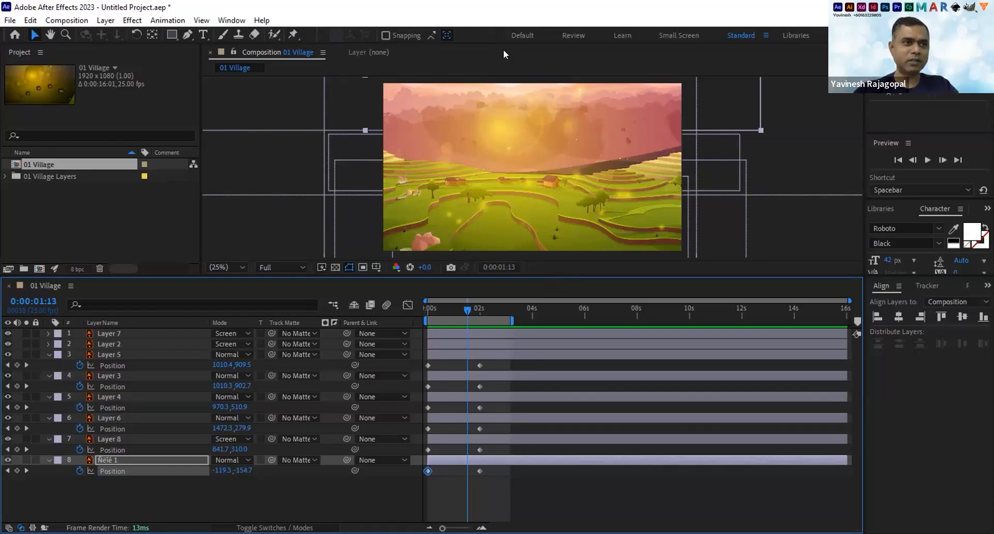
Open the Windows display settings from the desktop and check the scaling and resolution options, keeping 100% and 1600 × 900.
key(alt+Tab)
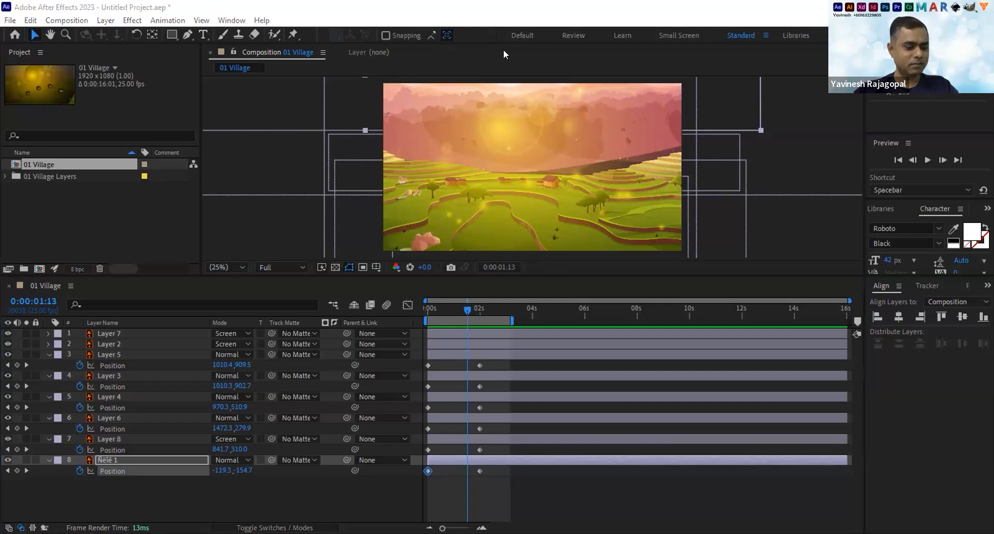
key(super+d)
right_click(418, 198)
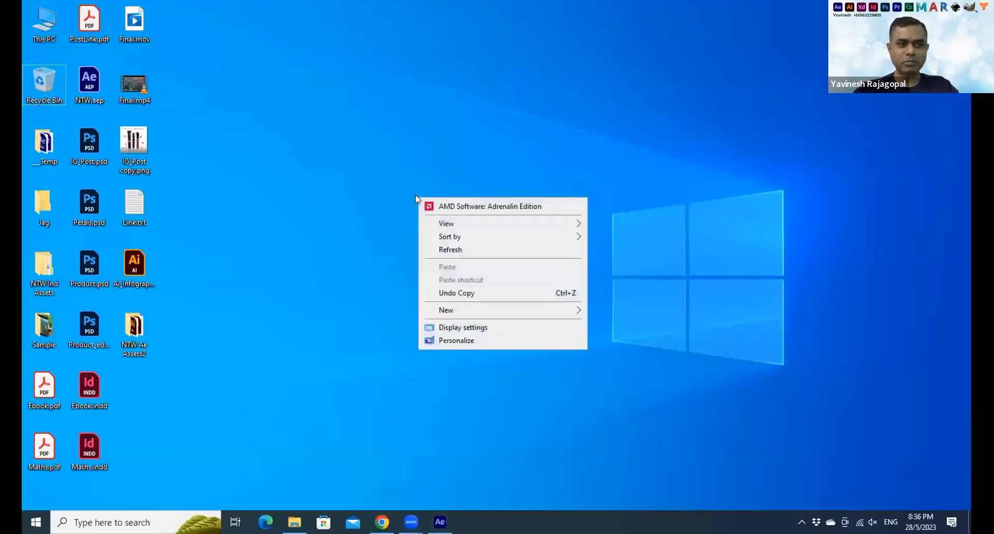
click(473, 329)
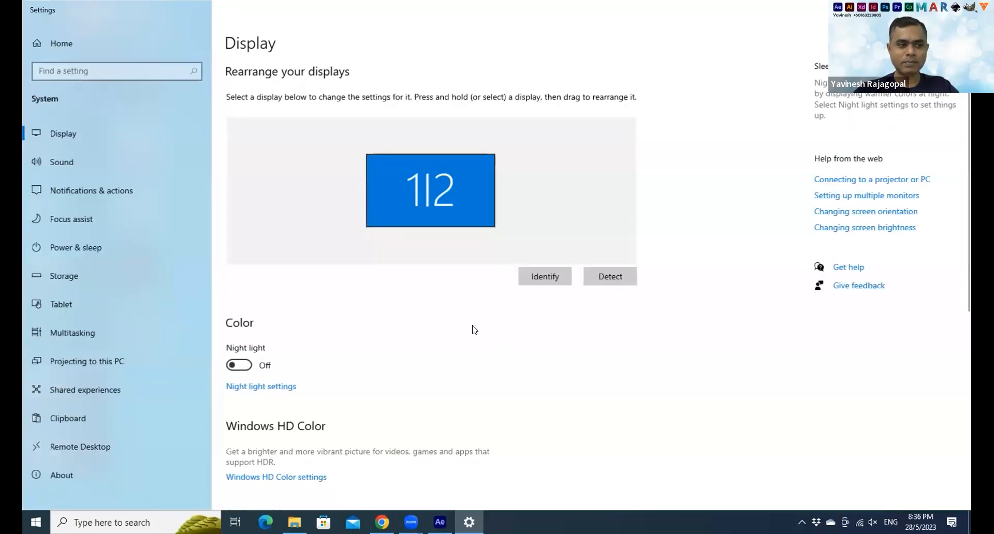
scroll(636, 369, down, 5)
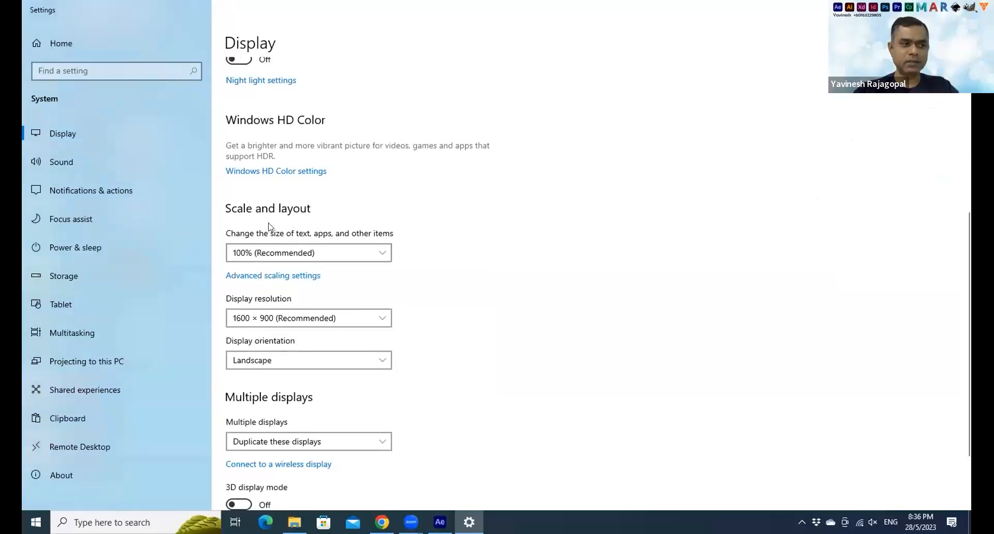
click(266, 255)
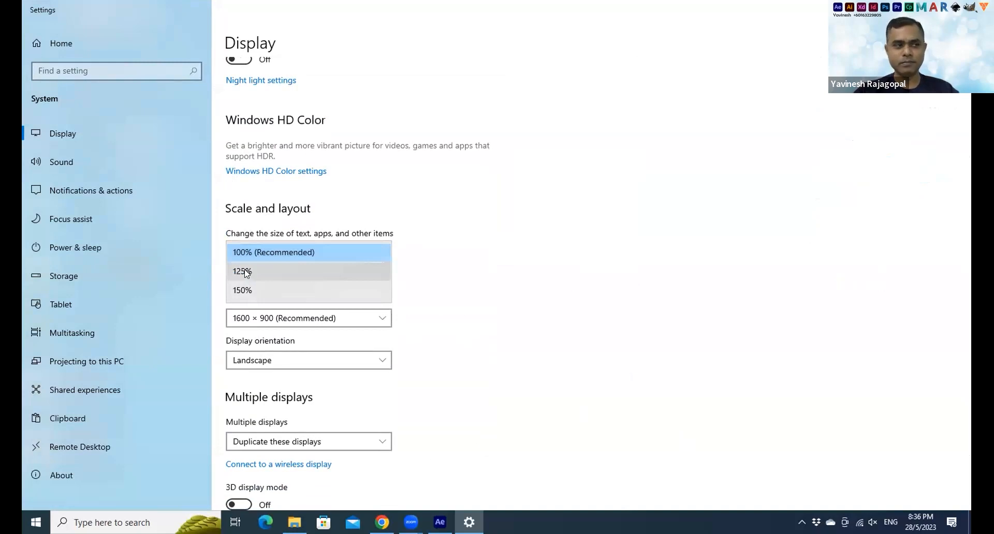
click(259, 252)
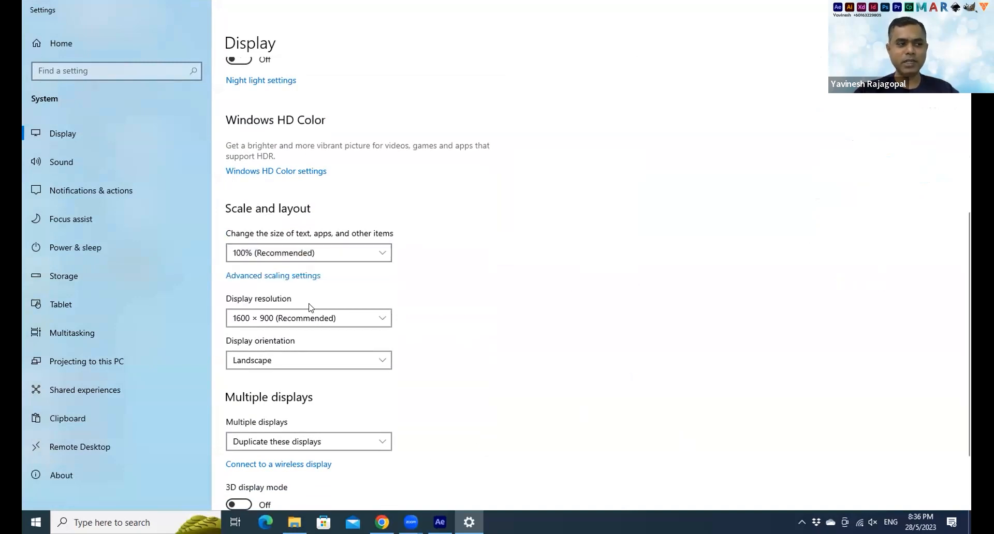
click(281, 318)
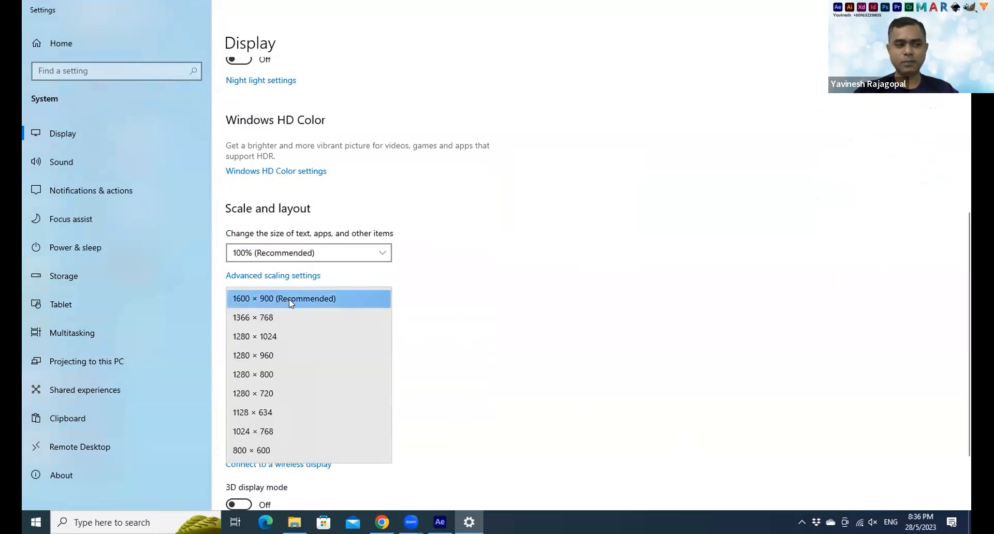
click(289, 299)
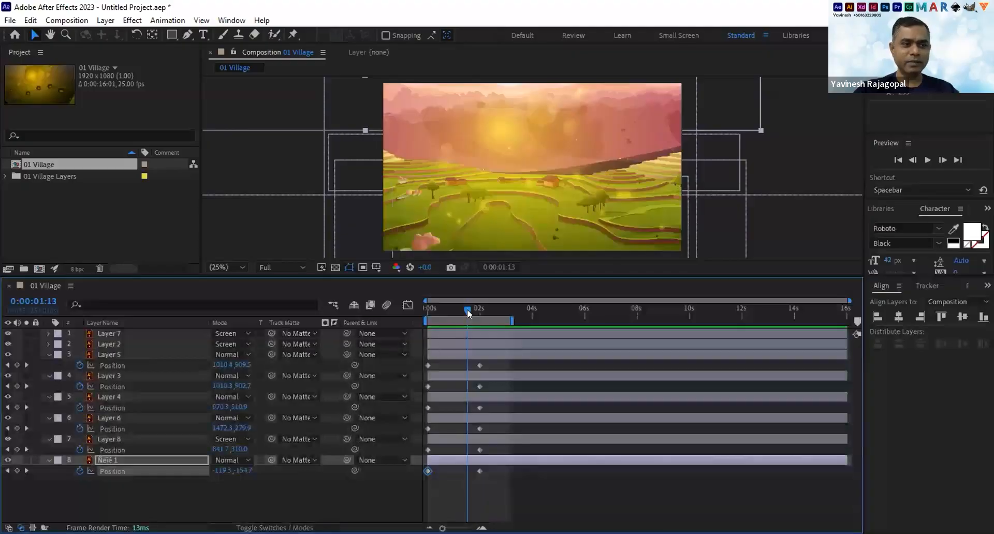
Hide Layer 7 and Layer 2, and move the current time to 0:00:01:03 to check the remaining layers mid-animation.
mouse_move(467, 309)
mouse_down()
mouse_move(419, 303)
mouse_move(468, 322)
mouse_move(412, 312)
mouse_move(468, 319)
mouse_move(395, 322)
mouse_move(472, 321)
mouse_move(403, 312)
mouse_move(479, 319)
mouse_move(417, 321)
mouse_move(477, 322)
mouse_up()
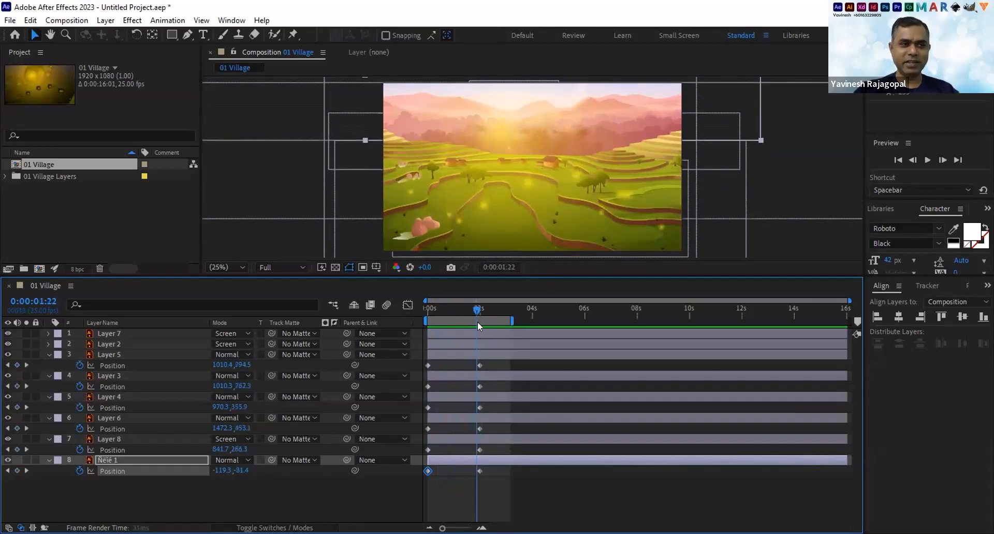
click(312, 487)
click(104, 334)
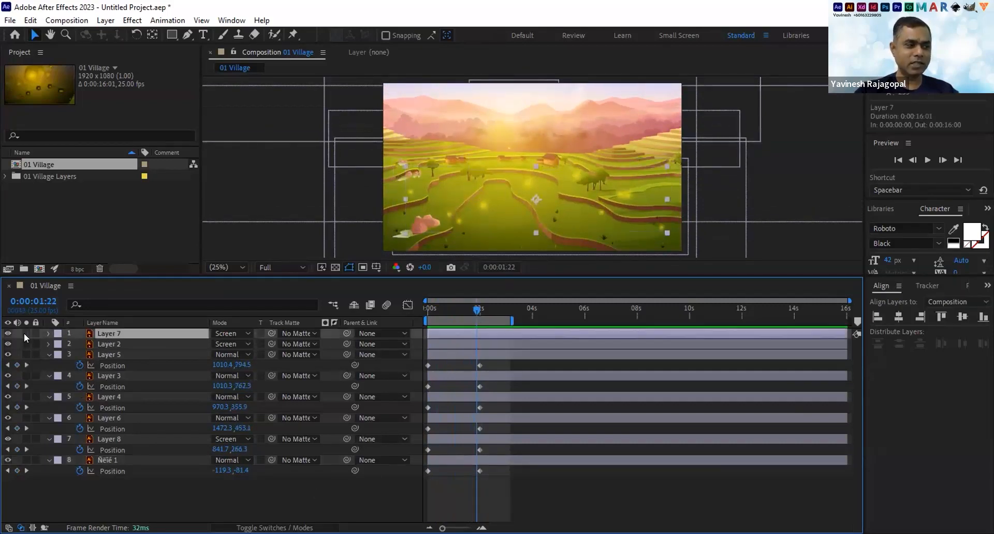
drag(6, 334, 7, 344)
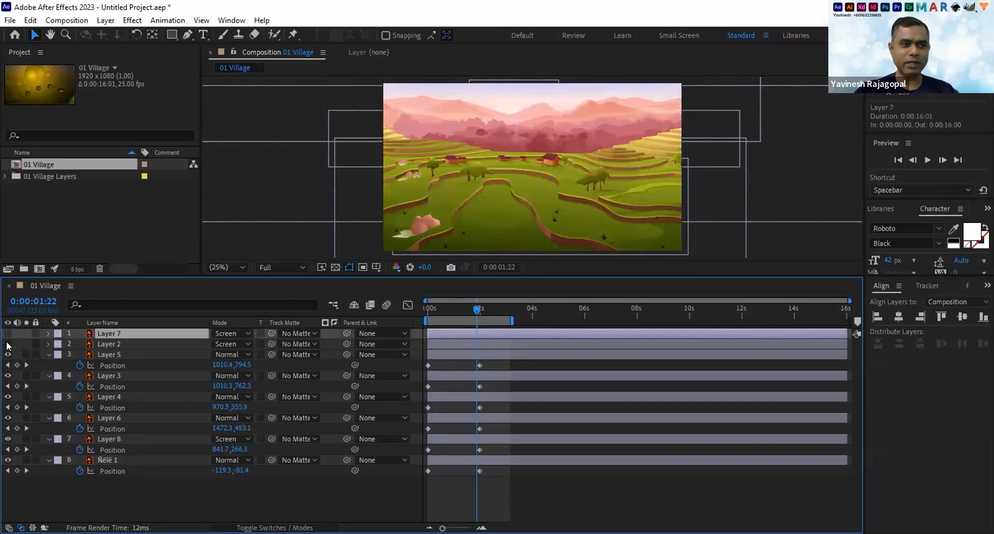
key(Page_Up)
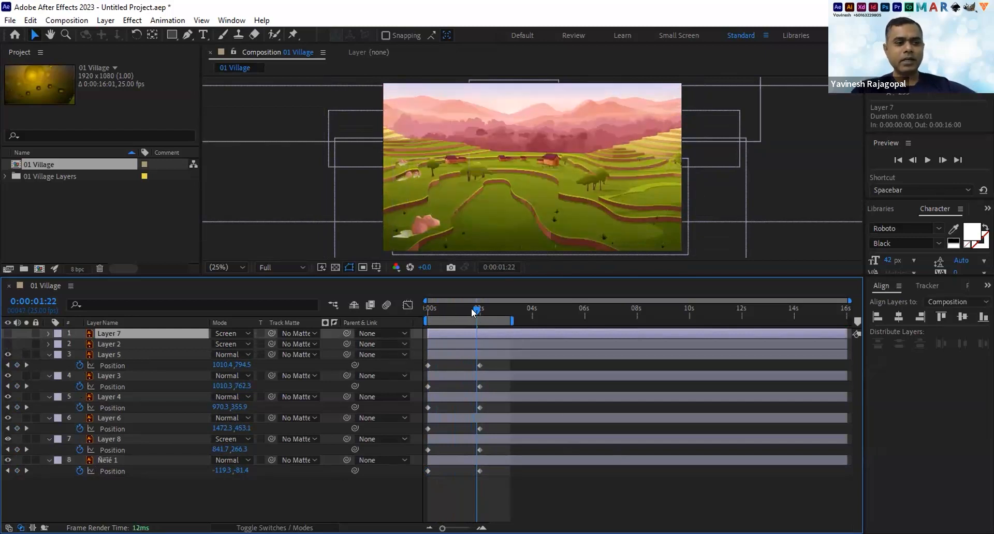
click(456, 309)
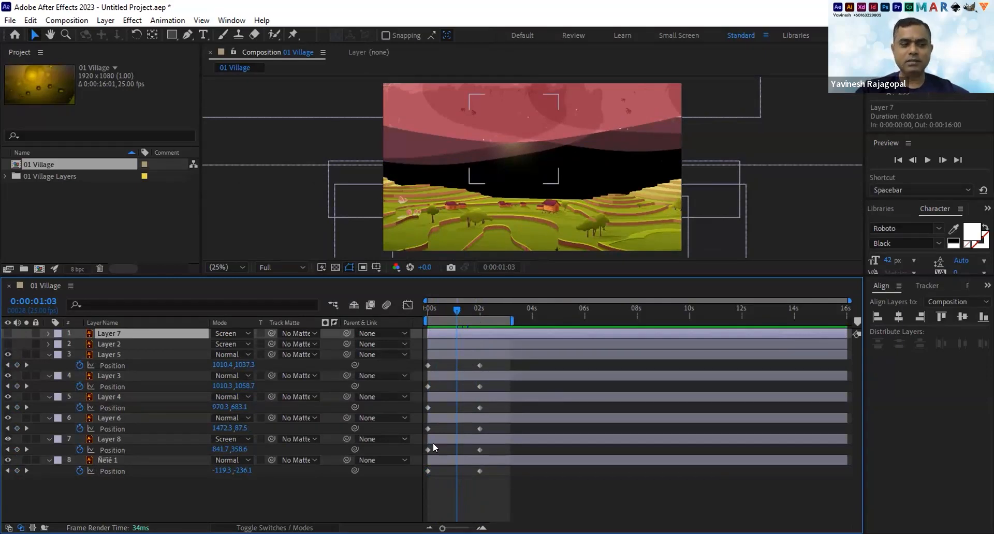
Apply Easy Ease to all the Position keyframes of the six animated layers.
drag(494, 483, 416, 342)
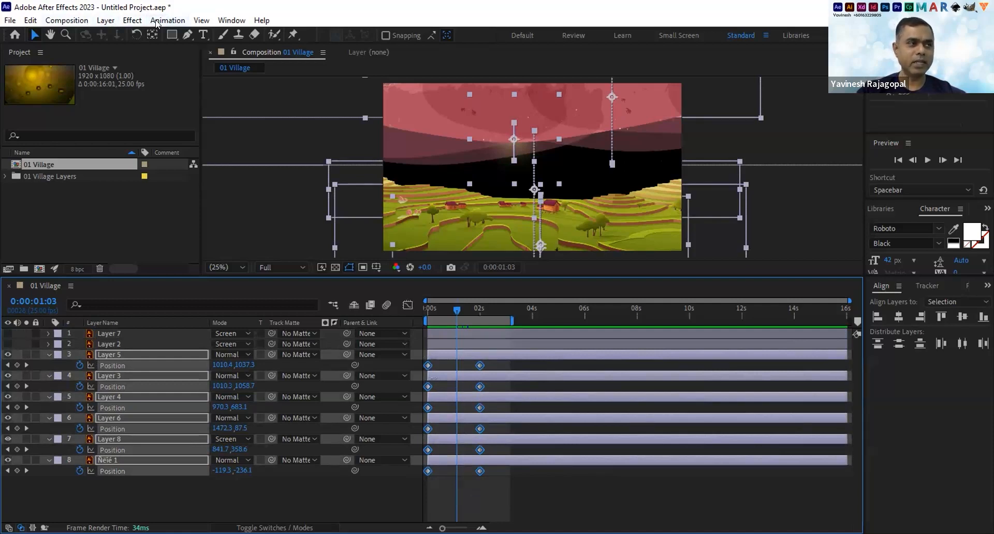
click(156, 21)
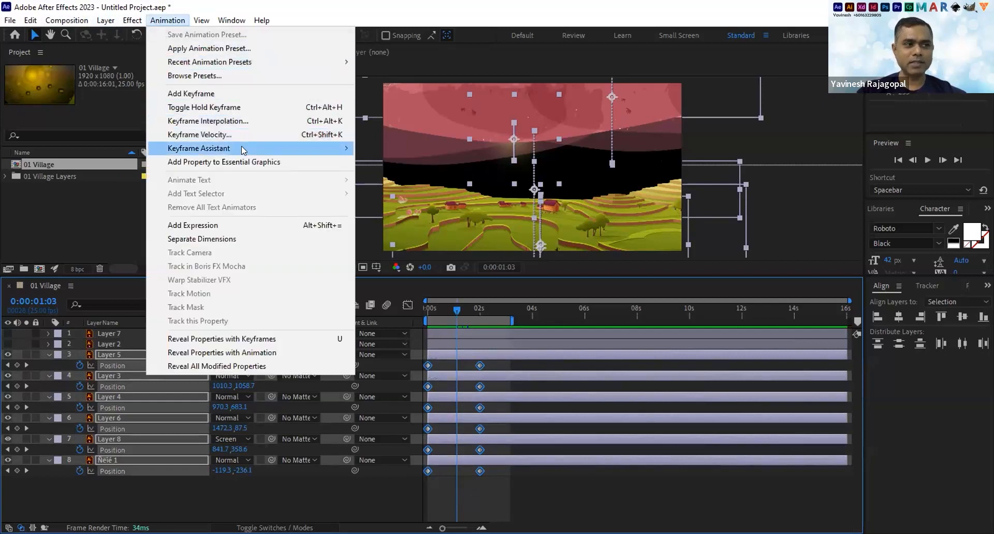
mouse_move(244, 150)
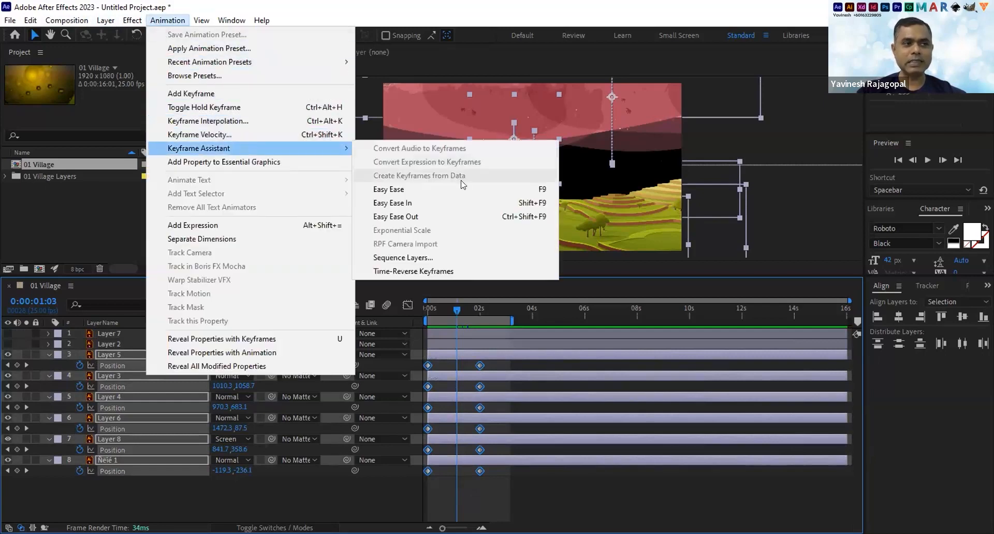
click(512, 189)
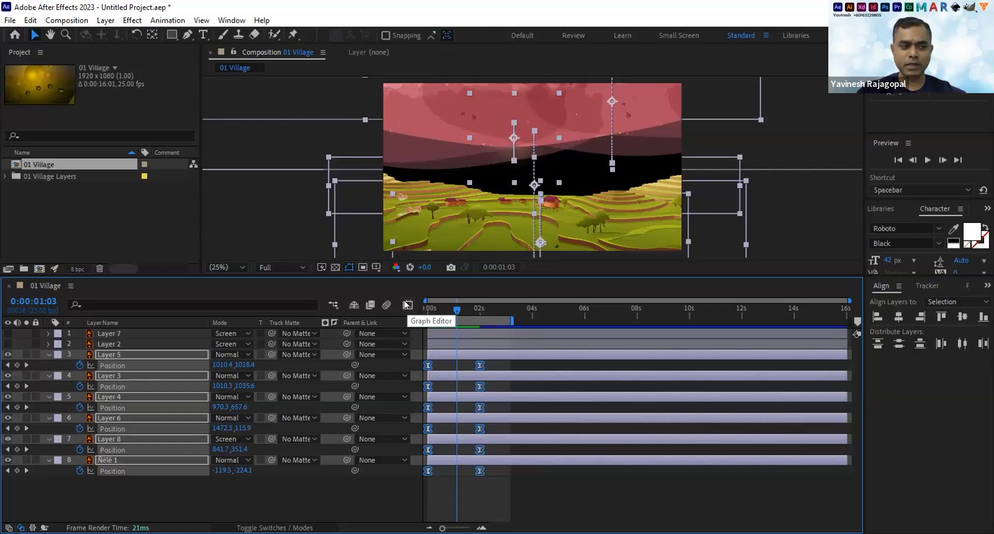
Examine the speed graphs of the eased Position keyframes fitted to view, check the graph type options, and return to the layer bars.
click(407, 305)
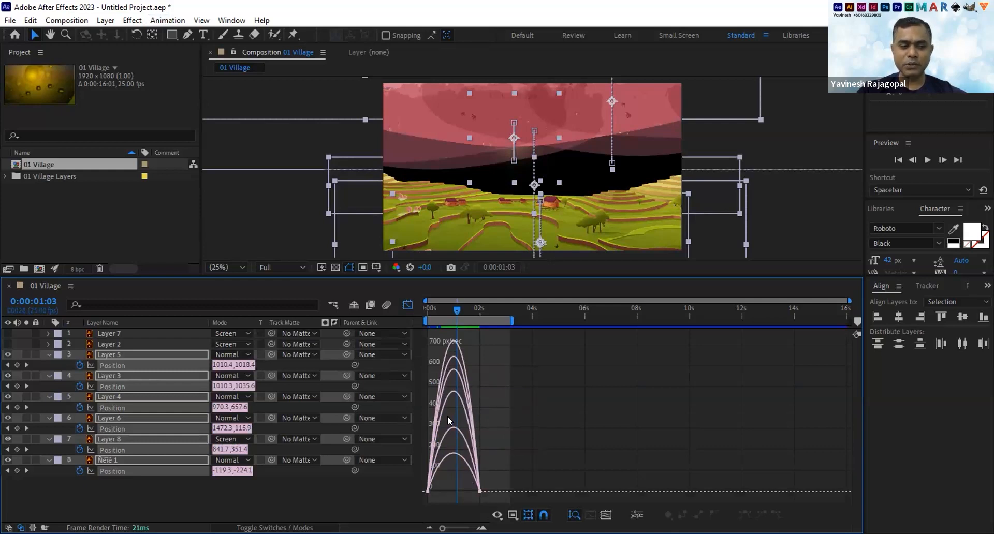
click(605, 515)
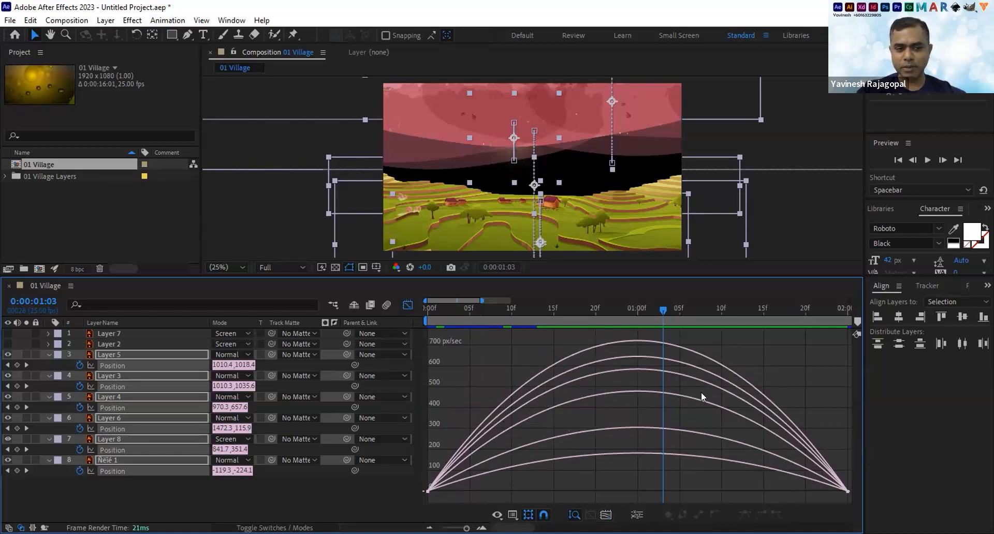
right_click(476, 381)
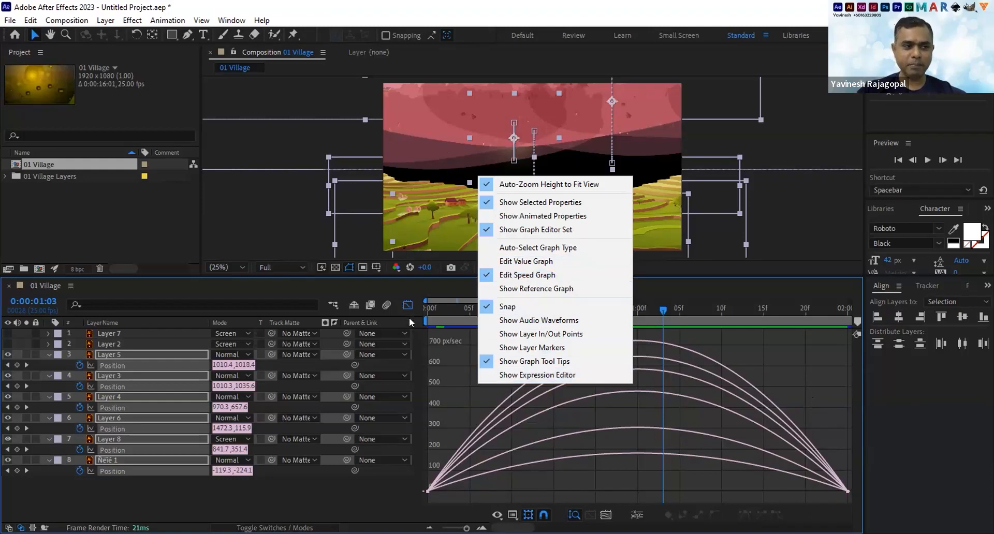
key(shift+F3)
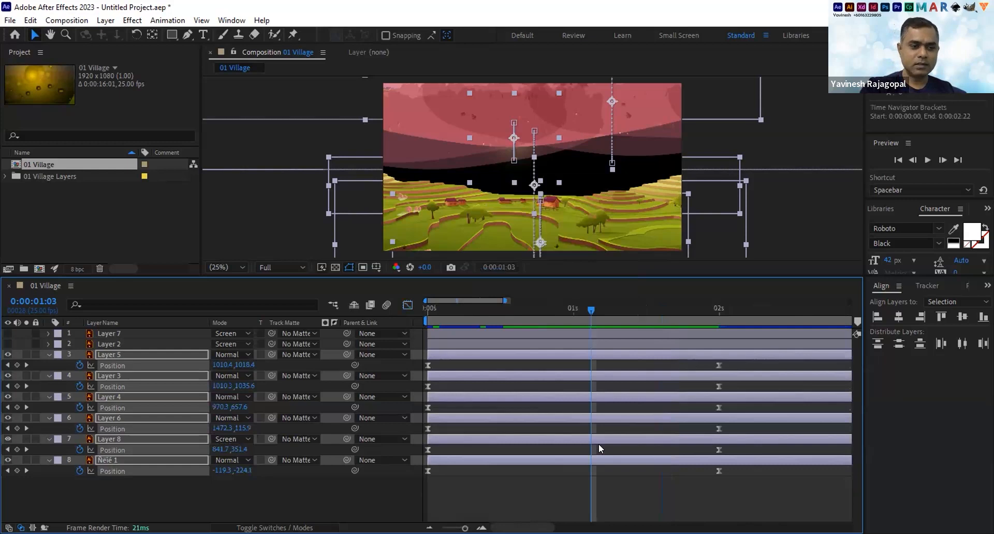
key(semicolon)
Try extending the incoming ease of all the ending Position keyframes in the speed graph back to about 01:00, and undo the adjustment.
drag(506, 500, 396, 349)
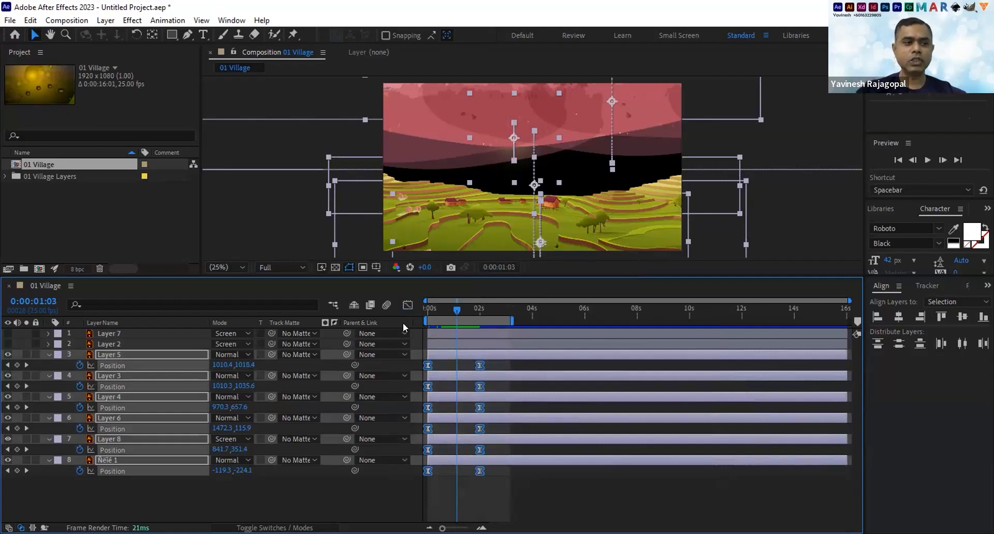
click(408, 305)
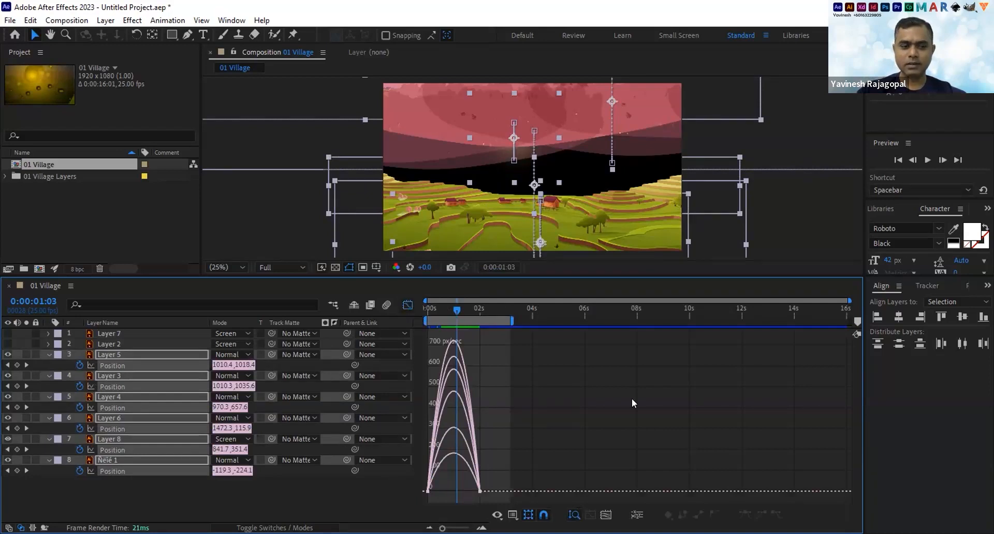
click(605, 515)
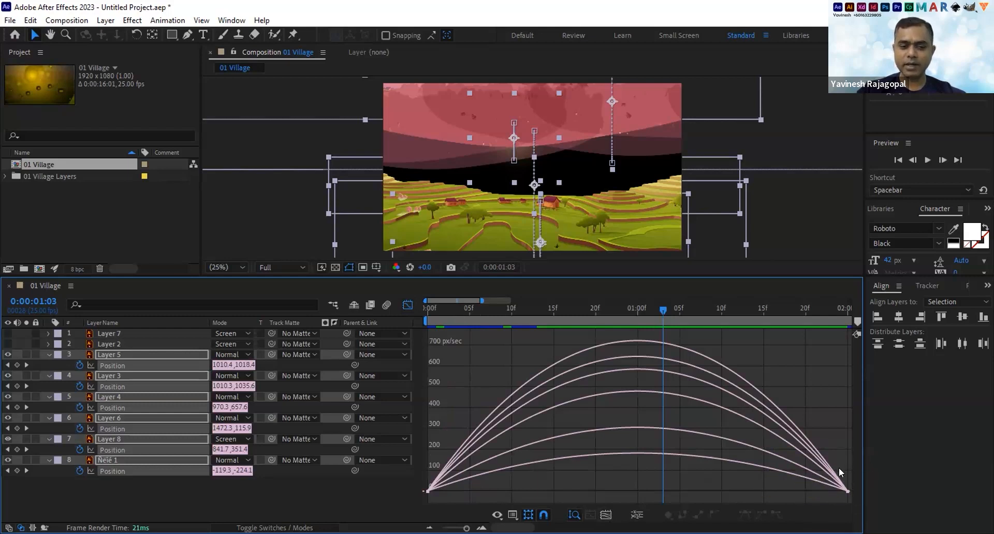
mouse_move(839, 471)
mouse_down()
mouse_move(855, 501)
mouse_move(845, 505)
mouse_move(838, 462)
mouse_up()
drag(817, 427, 846, 498)
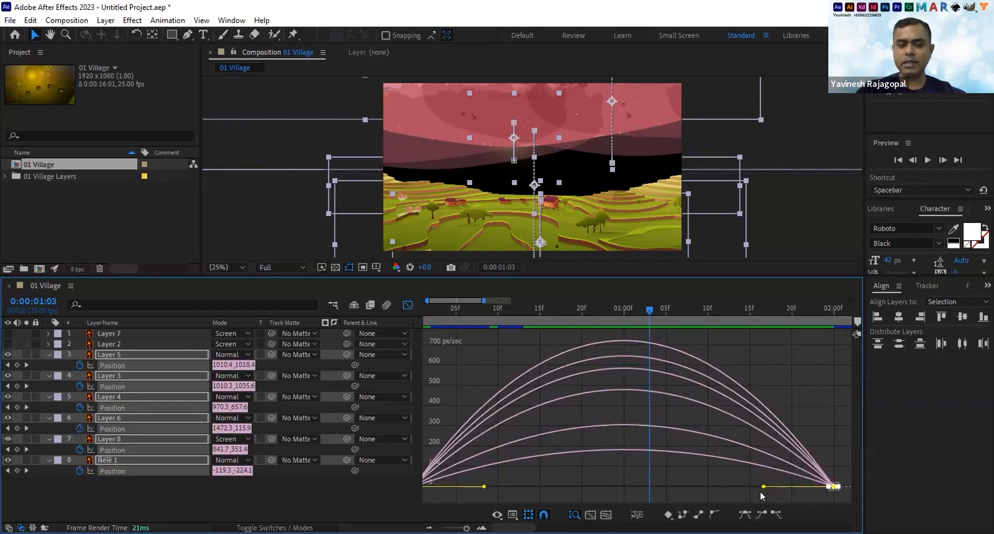
drag(764, 487, 600, 480)
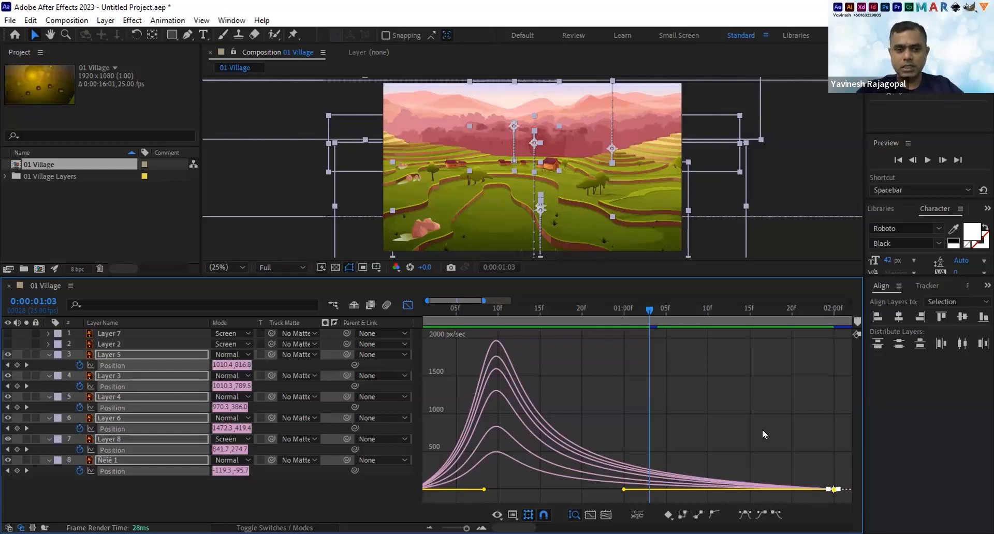
key(ctrl+z)
Reselect the ending Position keyframes in the speed graph, then clear the selection and return to the layer bars.
click(809, 389)
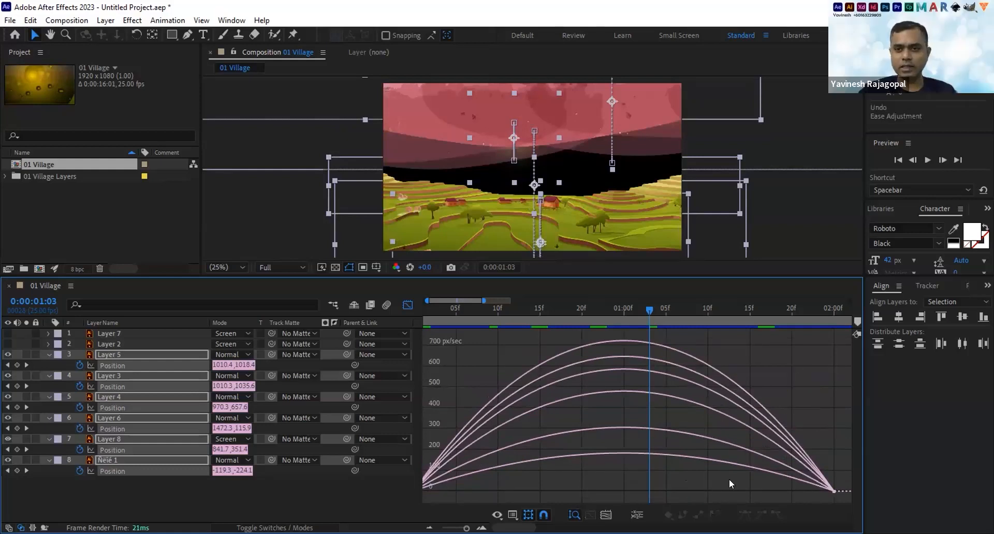
drag(829, 469, 847, 499)
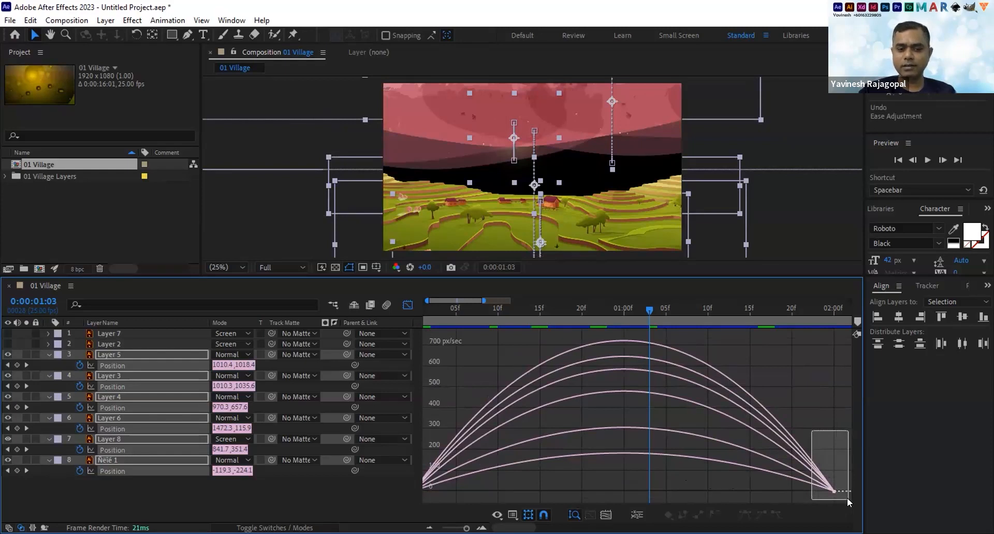
drag(847, 498, 846, 498)
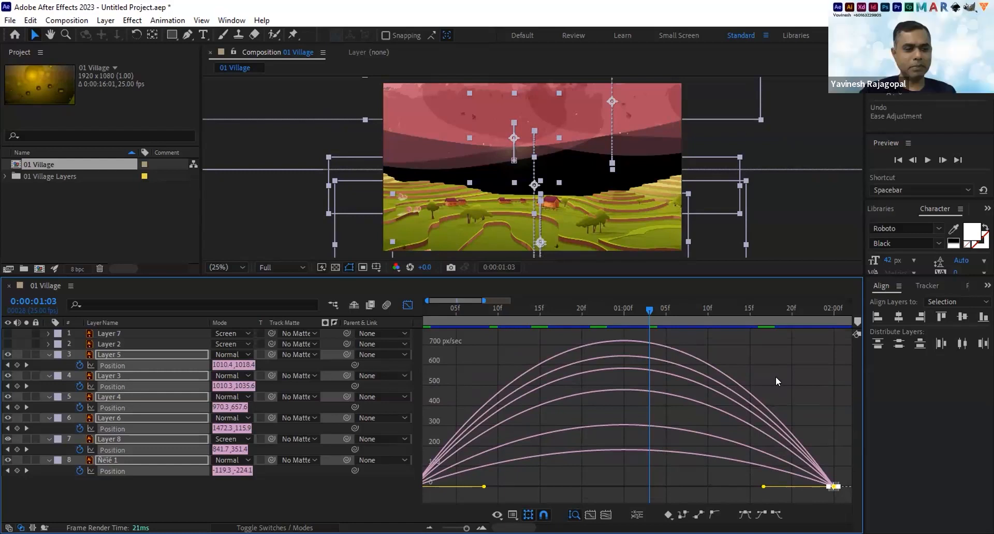
click(201, 505)
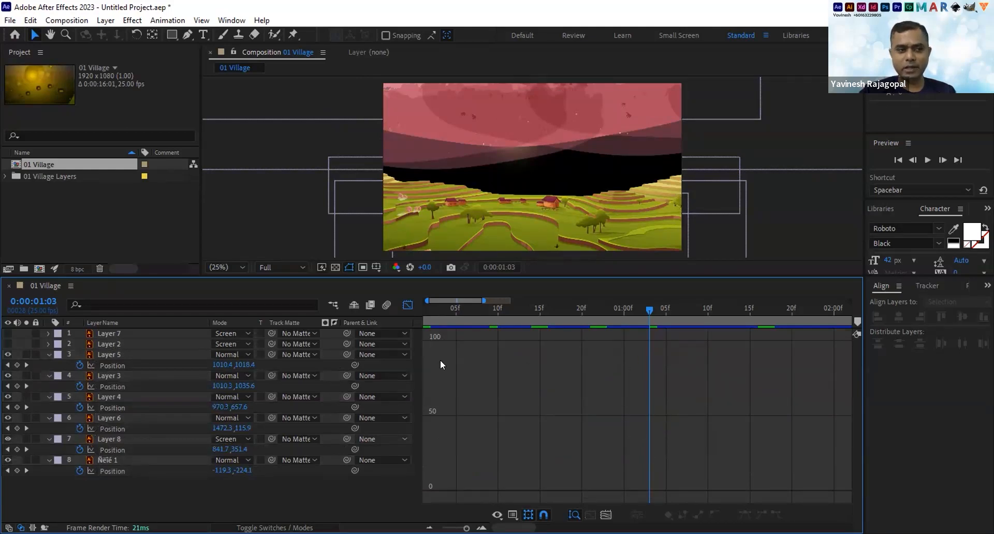
click(408, 305)
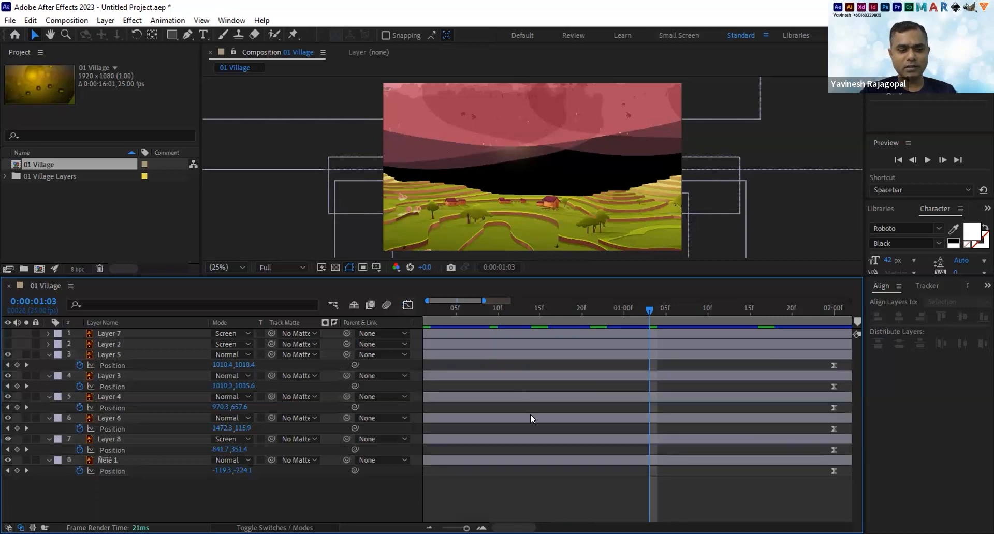
Select all Position keyframes of the six animated layers again and display their speed graphs fitted to view.
scroll(530, 414, down, 4)
drag(478, 452, 389, 343)
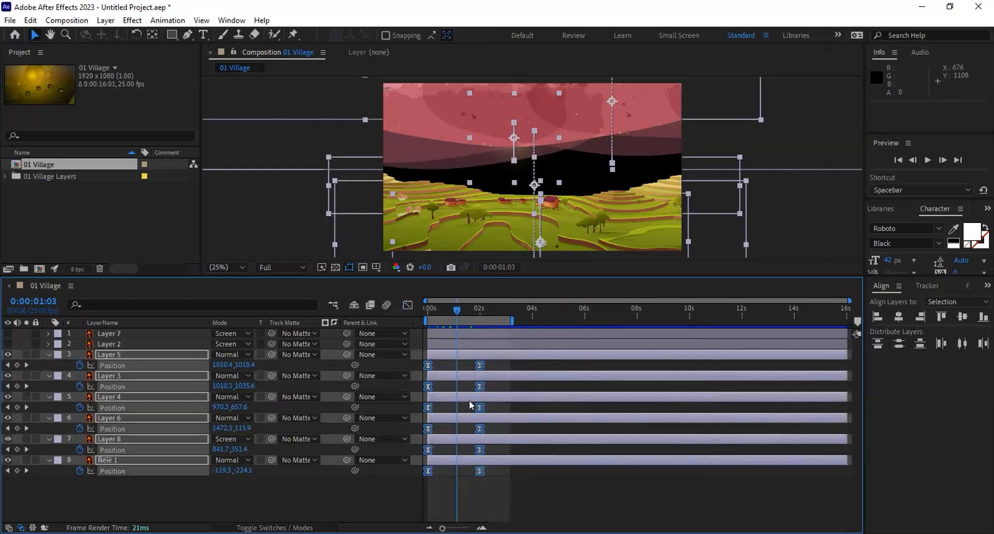
click(408, 305)
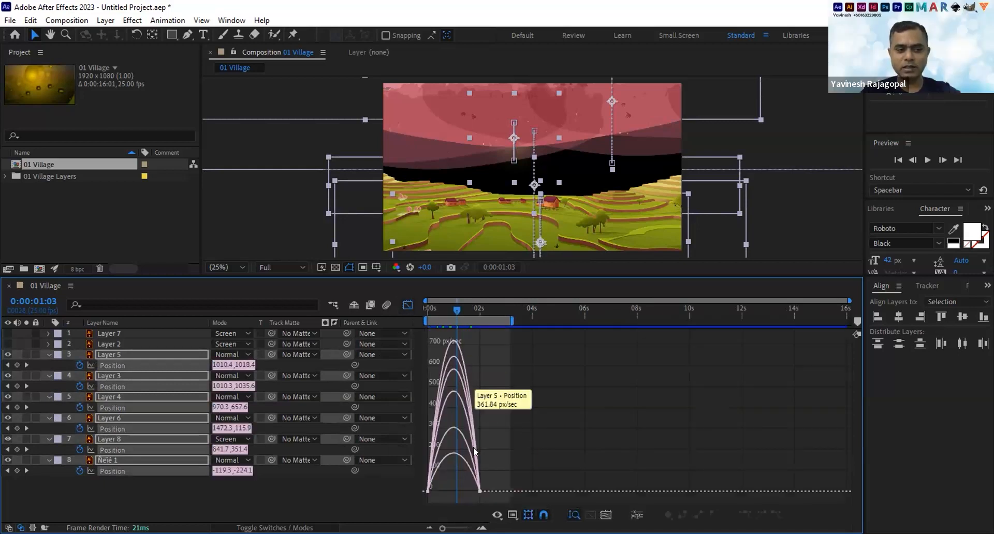
click(606, 516)
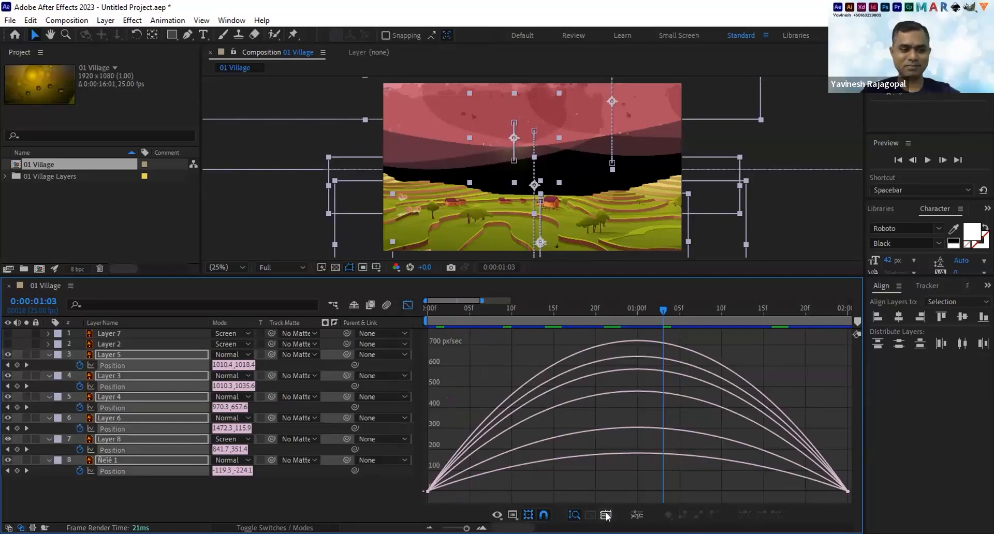
Return to the layer bars with the full 16-second timeline visible, and reselect all the animated layers' Position keyframes.
click(407, 305)
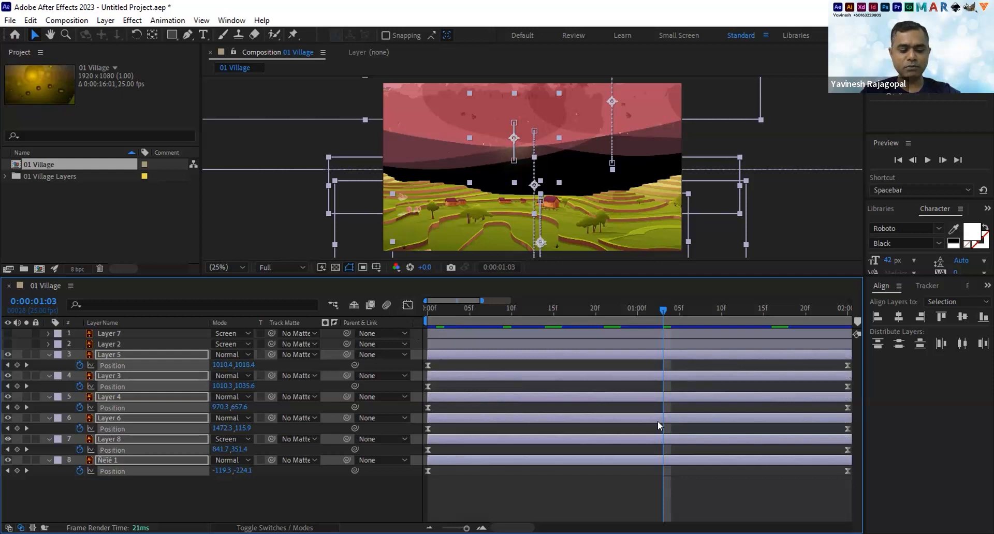
key(minus)
key(minus)
key(minus)
key(minus)
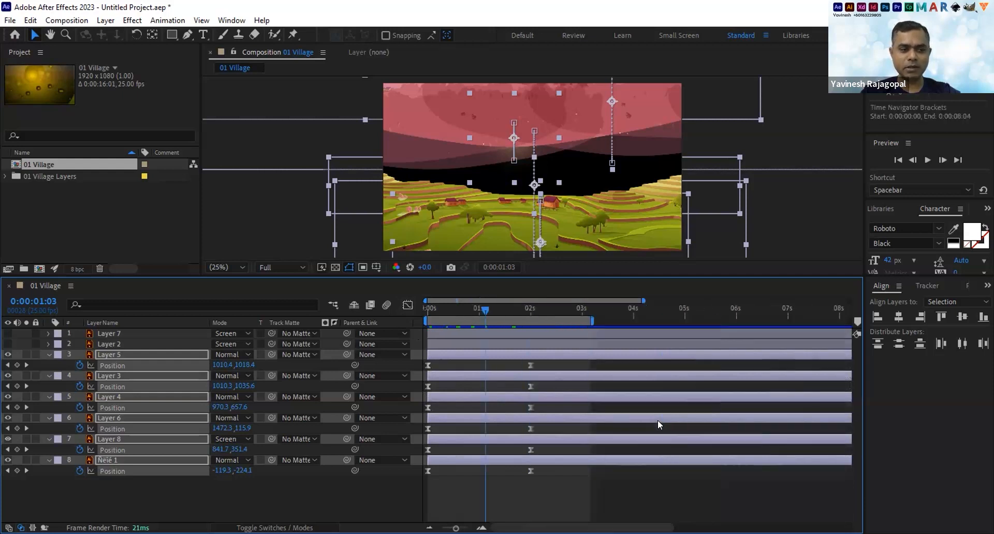
key(minus)
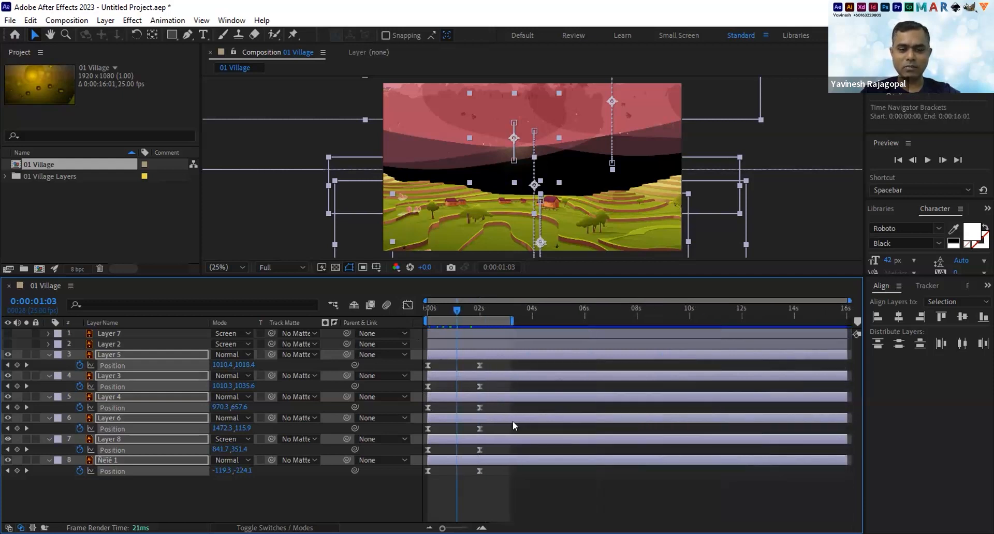
drag(540, 495, 410, 347)
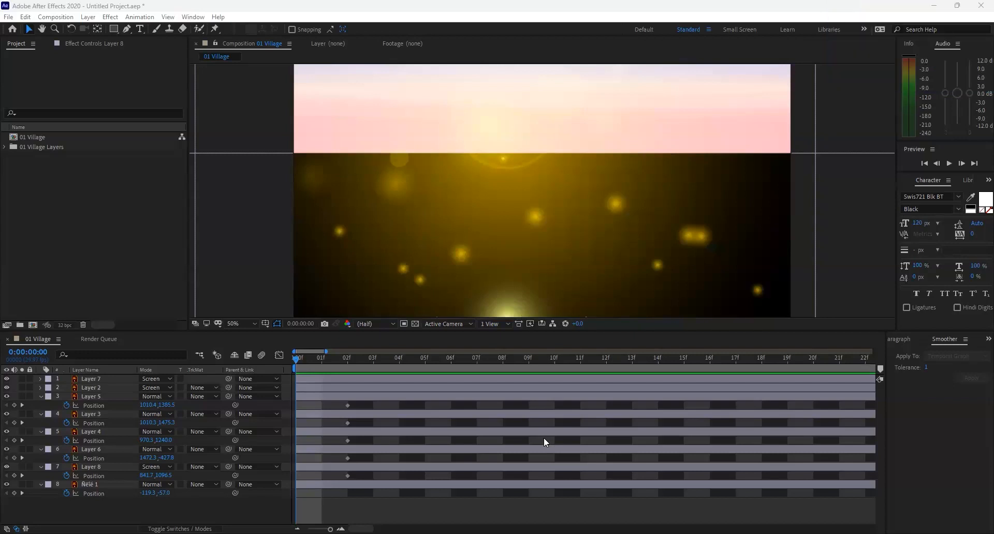
In the After Effects 2020 project, select the 02f Position keyframes of Layers 5, 3, 4, 6 and 8, and rotate those layers slightly counterclockwise.
drag(349, 513, 323, 395)
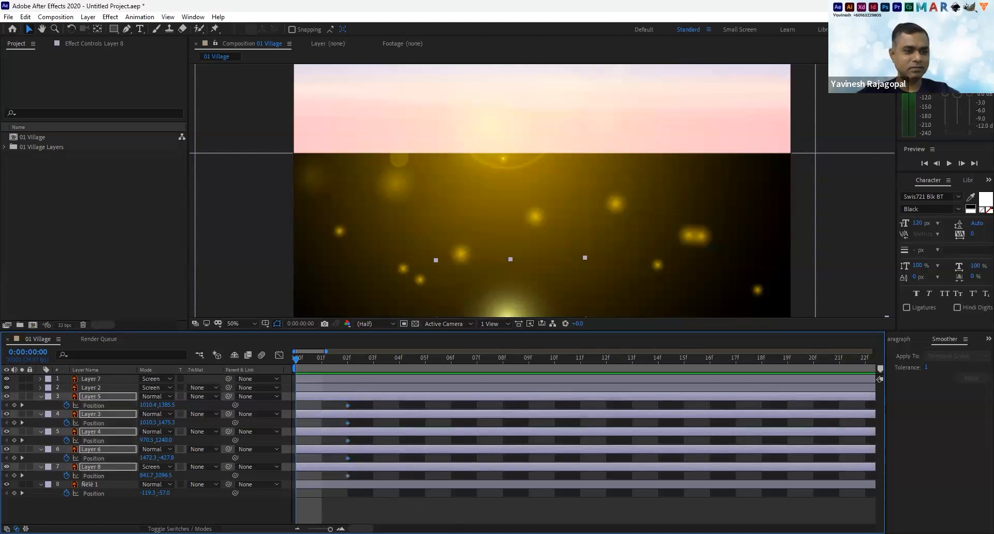
key(KP_Subtract)
key(KP_Subtract)
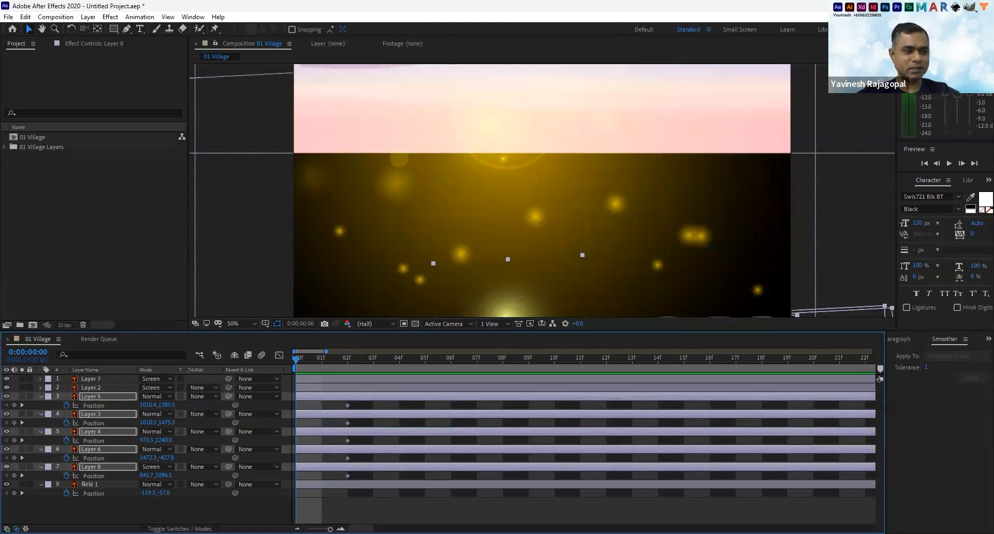
key(KP_Subtract)
key(KP_Subtract)
key(KP_Subtract)
key(KP_Subtract)
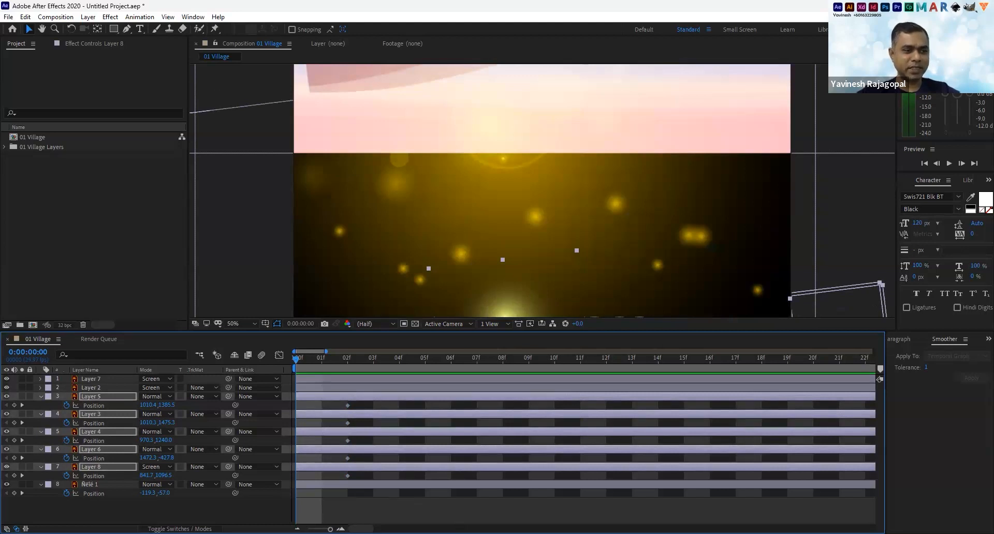
Zoom the timeline out to show the composition's full duration.
key(minus)
key(minus)
key(minus)
key(minus)
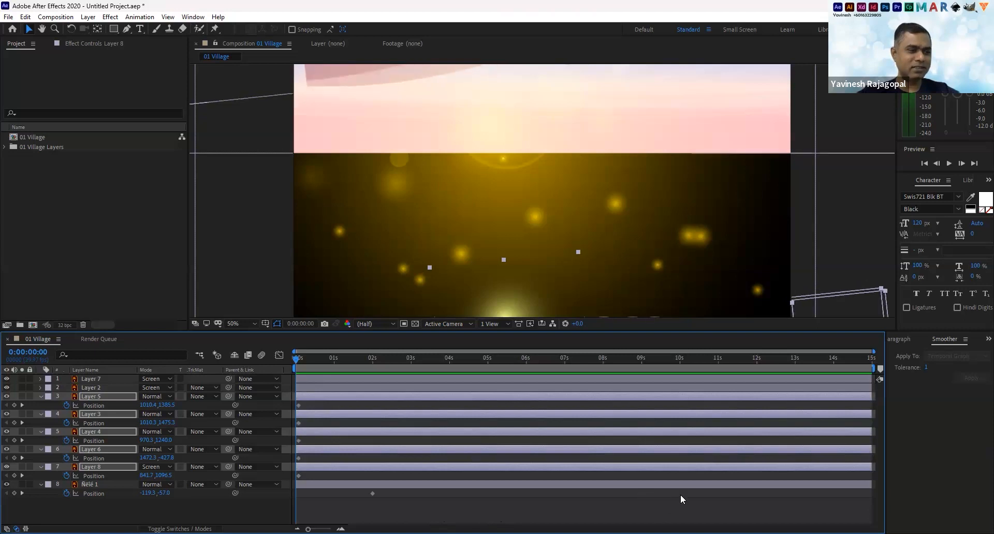
Undo the layer rotation and recent keyframe edits until Layers 5, 3, 4, 6 and 8 have Position keyframes at 0 and 2 seconds again.
key(ctrl+z)
key(ctrl+z)
key(ctrl+z)
key(ctrl+z)
key(ctrl+z)
key(ctrl+z)
key(ctrl+z)
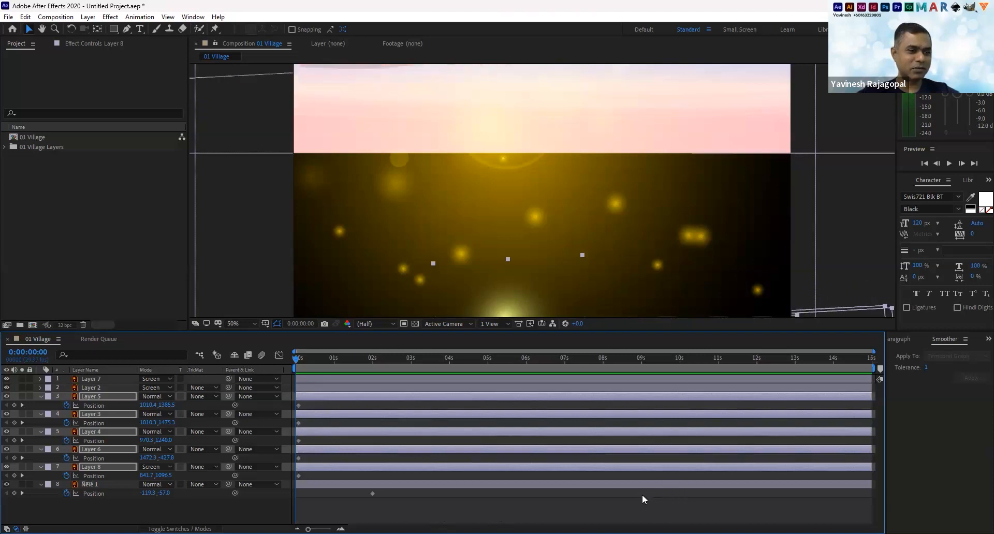
key(ctrl+z)
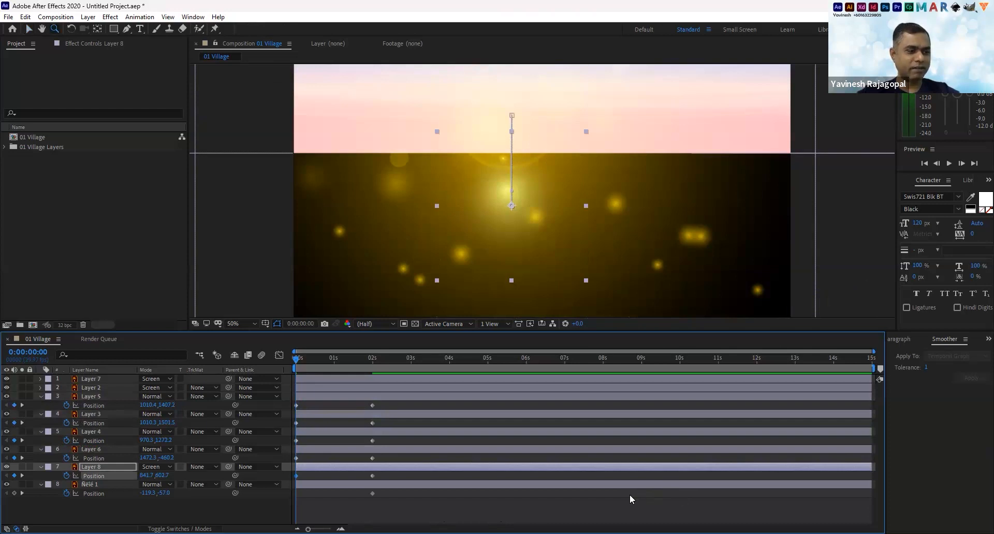
key(ctrl+z)
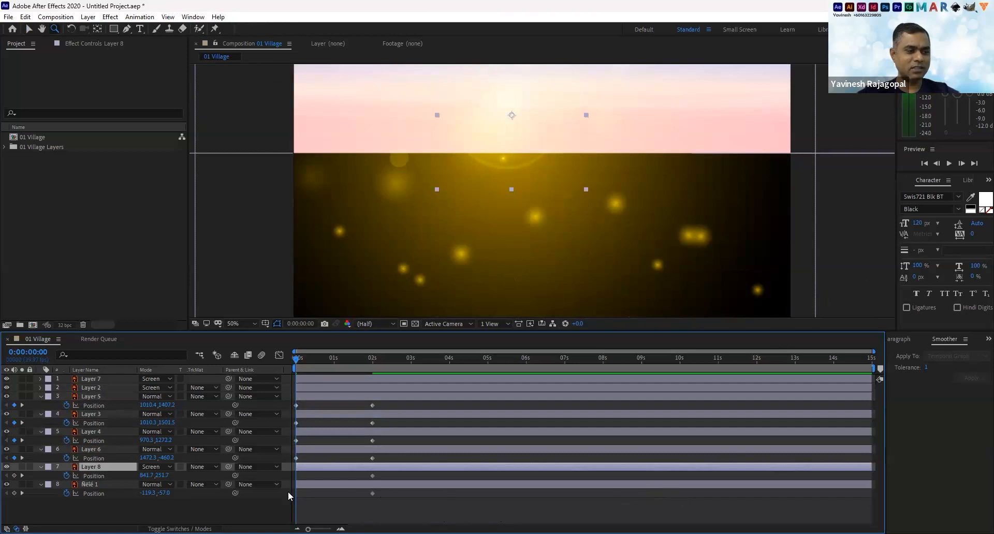
key(ctrl+shift+z)
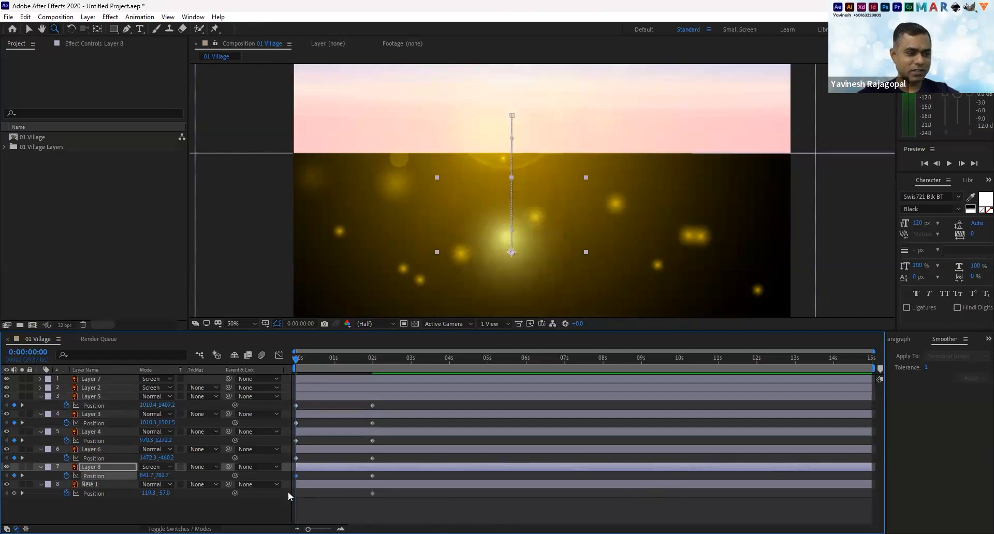
key(ctrl+z)
key(ctrl+z)
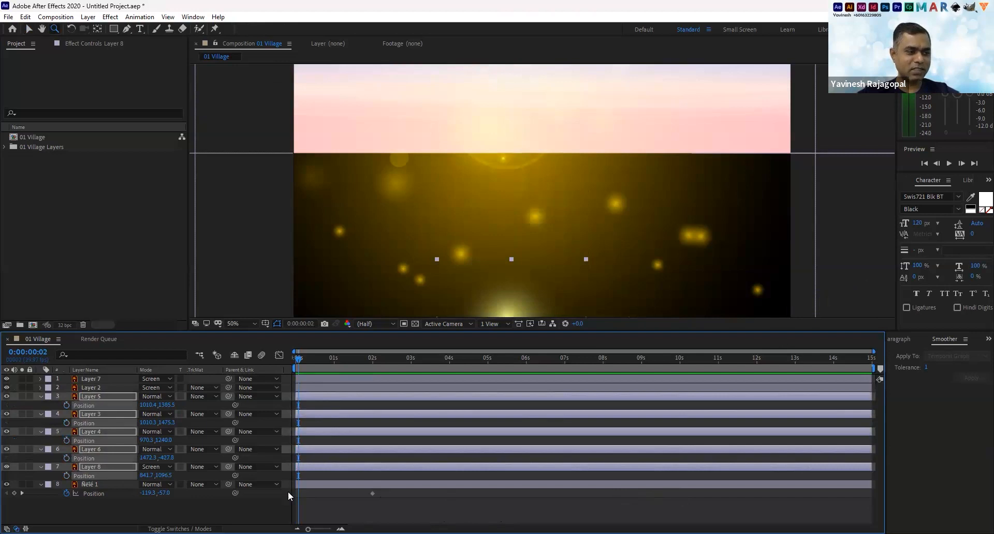
key(ctrl+shift+z)
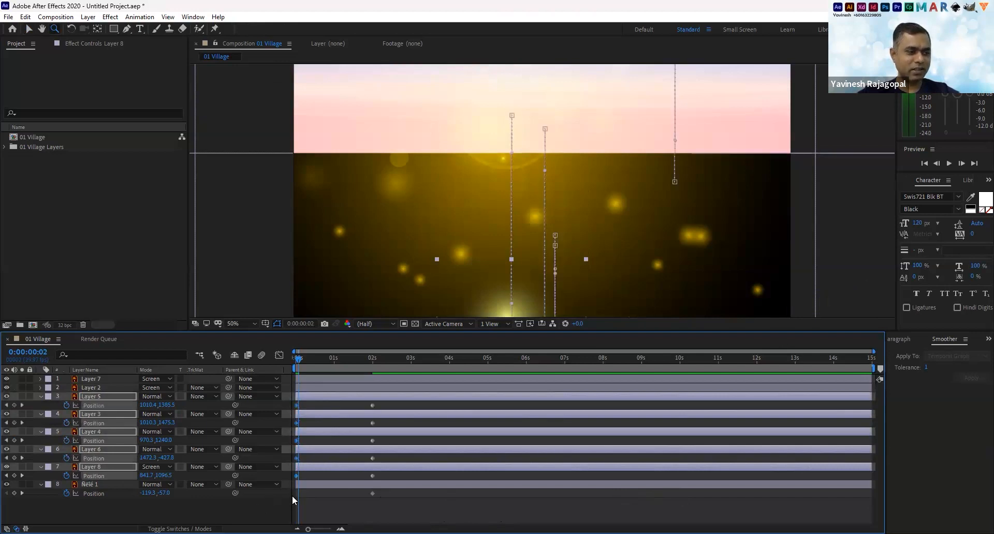
At 0 seconds, raise the bottommost background layer out of the frame by setting its Position to -119.3, -483.0, with the composition fitted in the viewer.
click(115, 485)
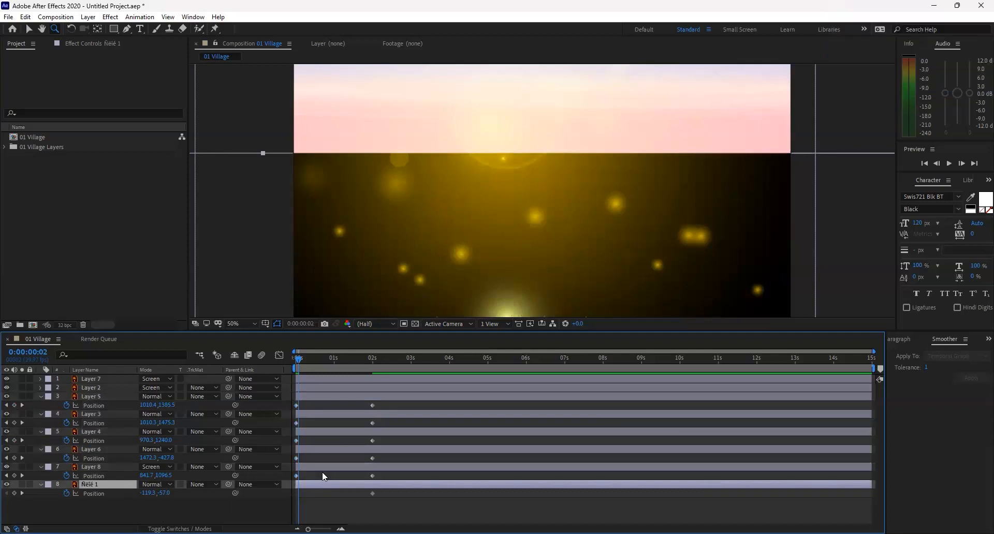
drag(298, 358, 293, 359)
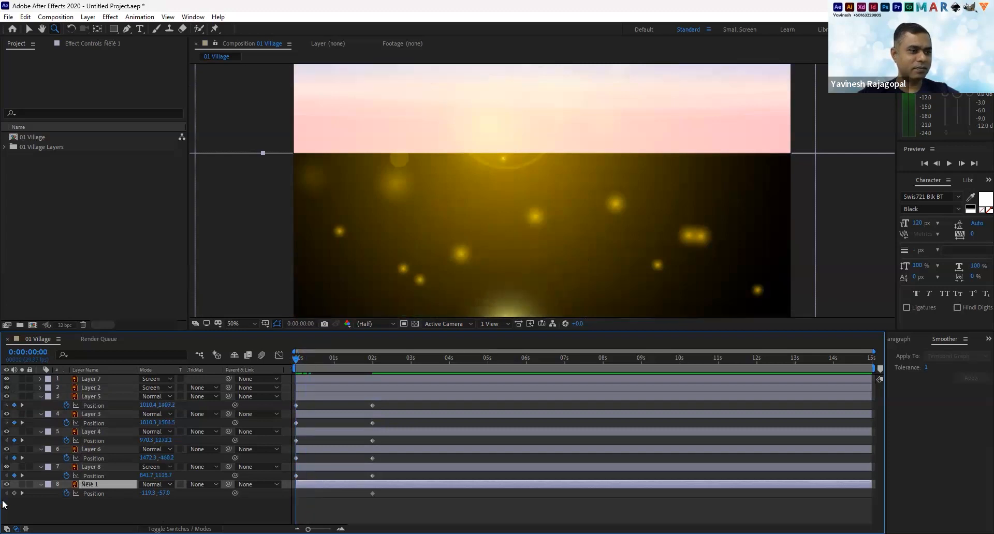
click(6, 485)
click(7, 485)
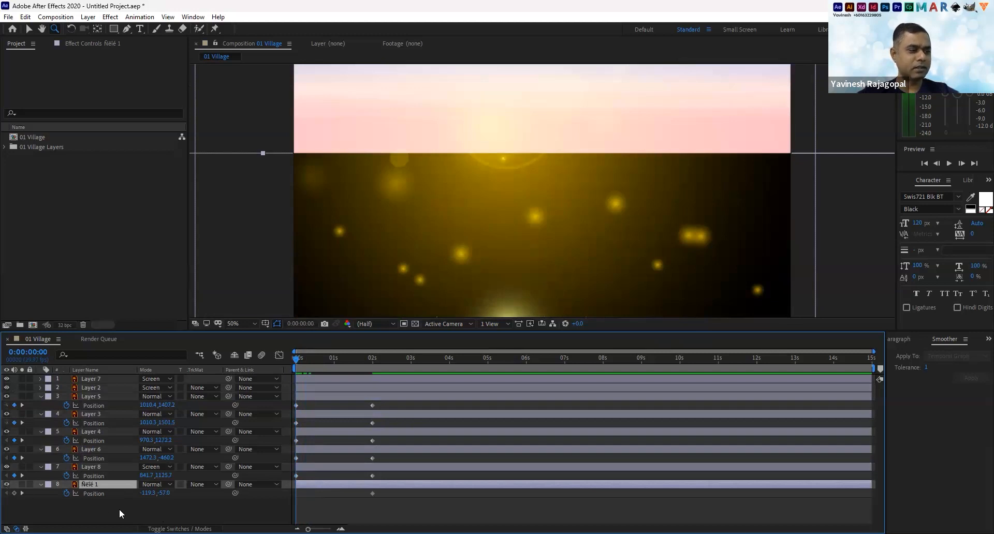
drag(161, 495, 75, 508)
drag(161, 494, 36, 510)
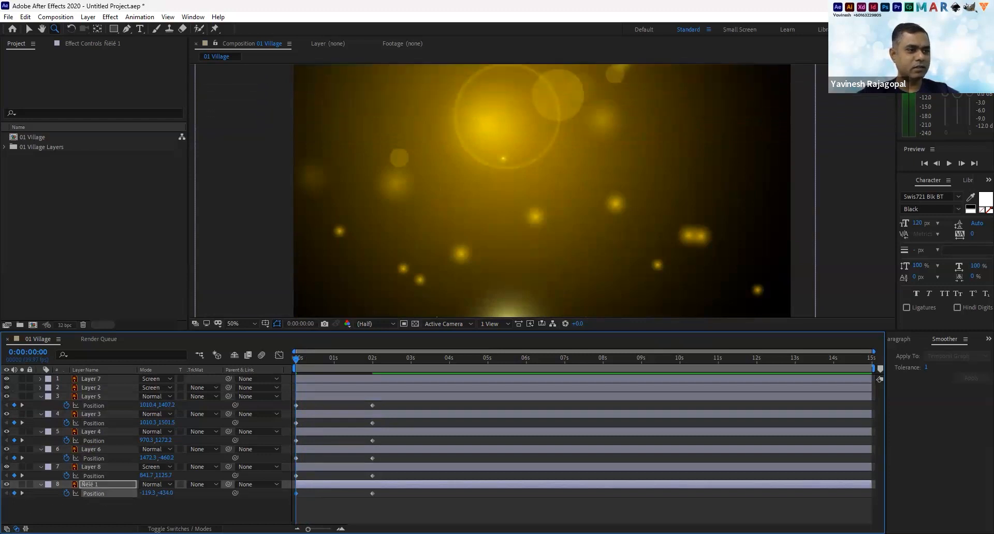
click(252, 325)
click(252, 337)
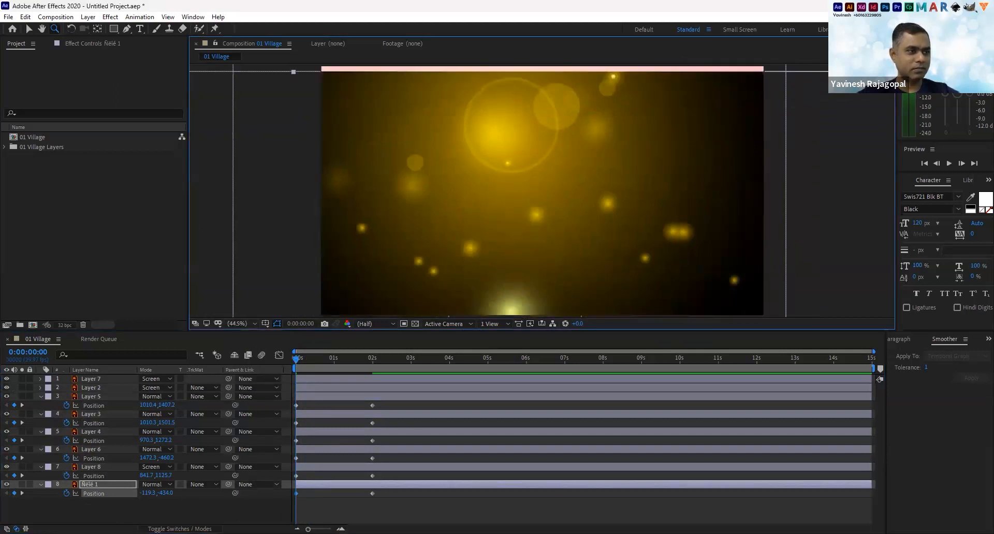
drag(163, 494, 131, 506)
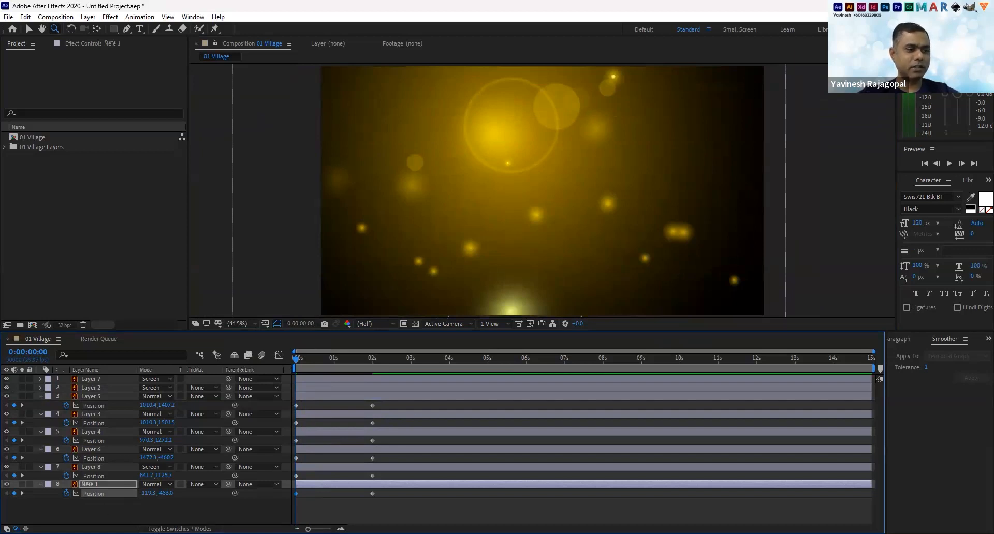
Apply Easy Ease to all Position keyframes of the six animated layers and show their speed graphs fitted to view.
drag(395, 515, 282, 405)
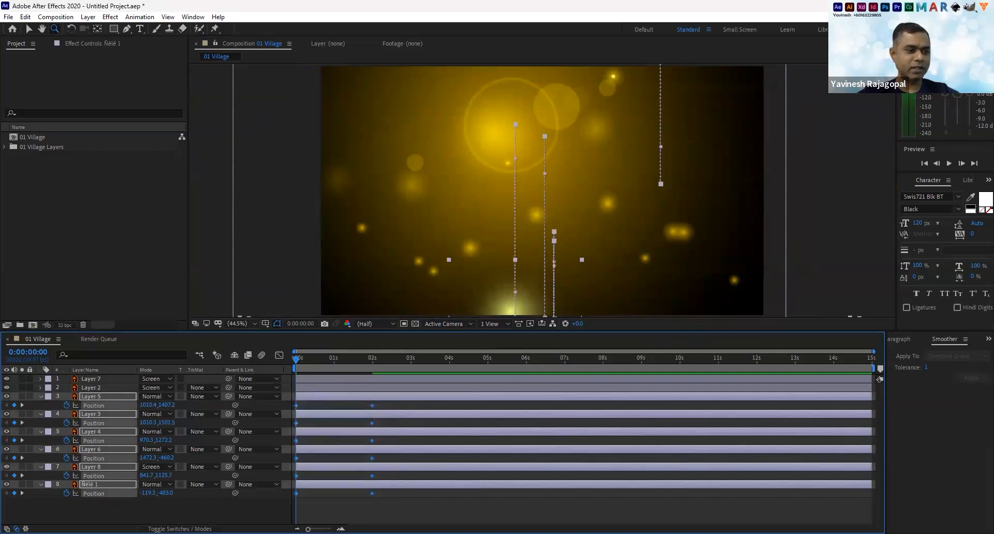
key(F9)
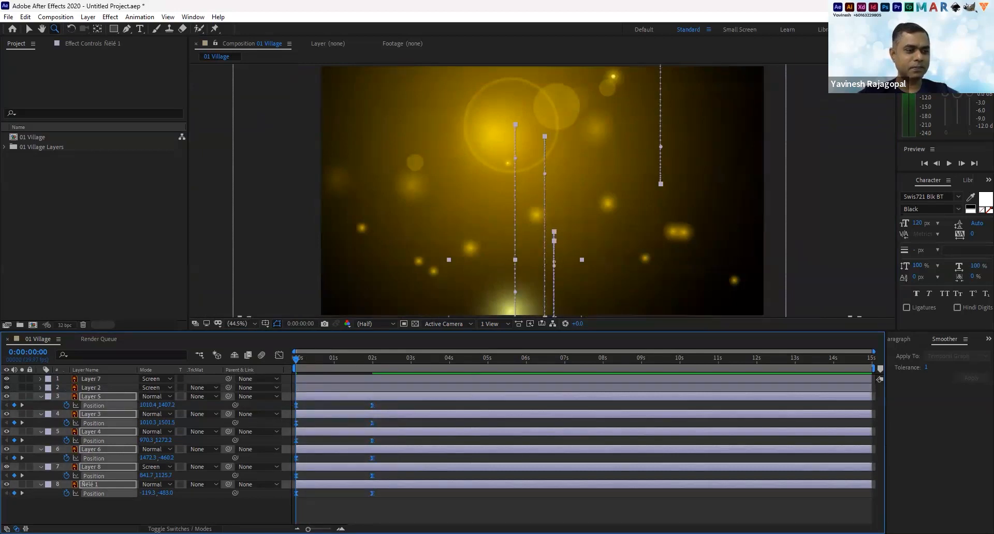
click(279, 355)
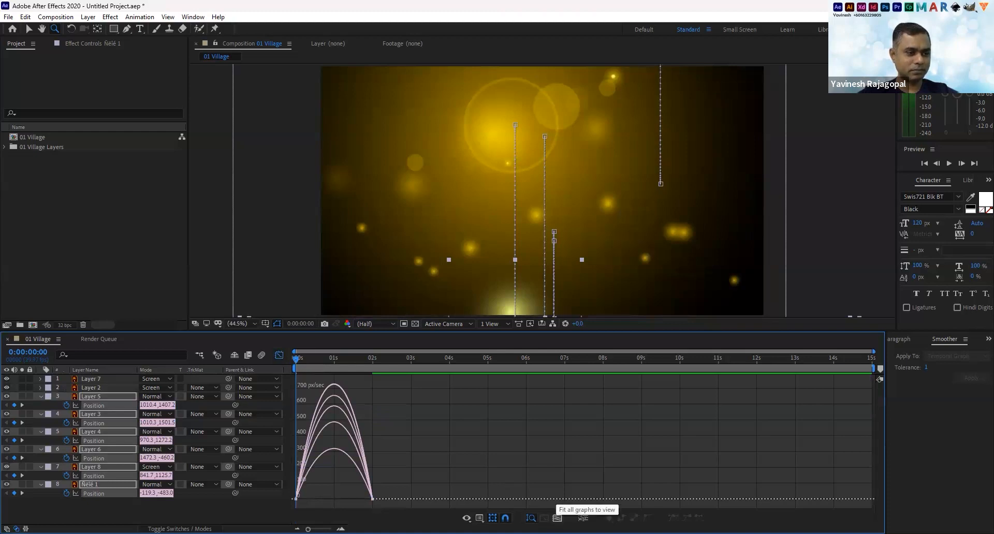
click(557, 517)
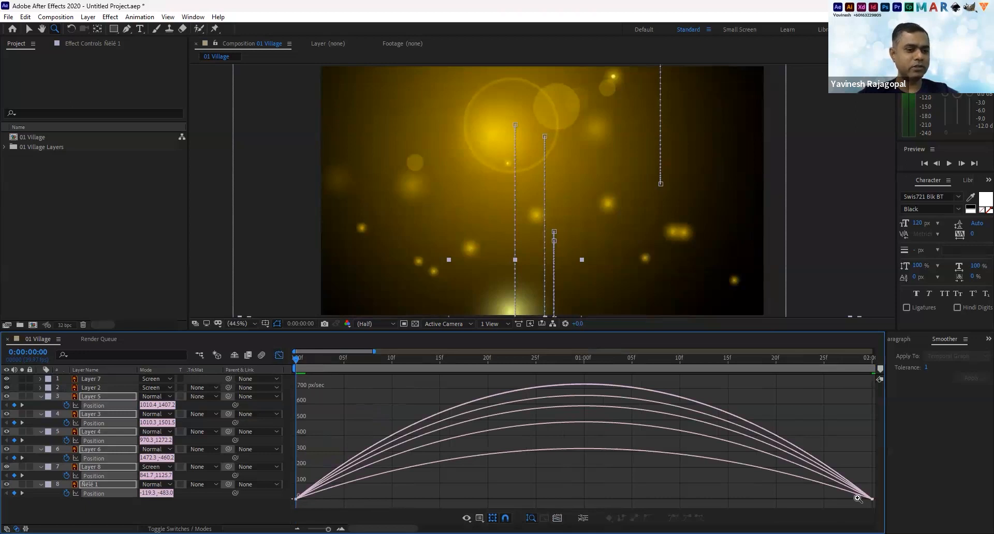
Select the 2-second Position keyframes in the speed graphs and stretch their incoming influence back to about 1 second.
click(28, 30)
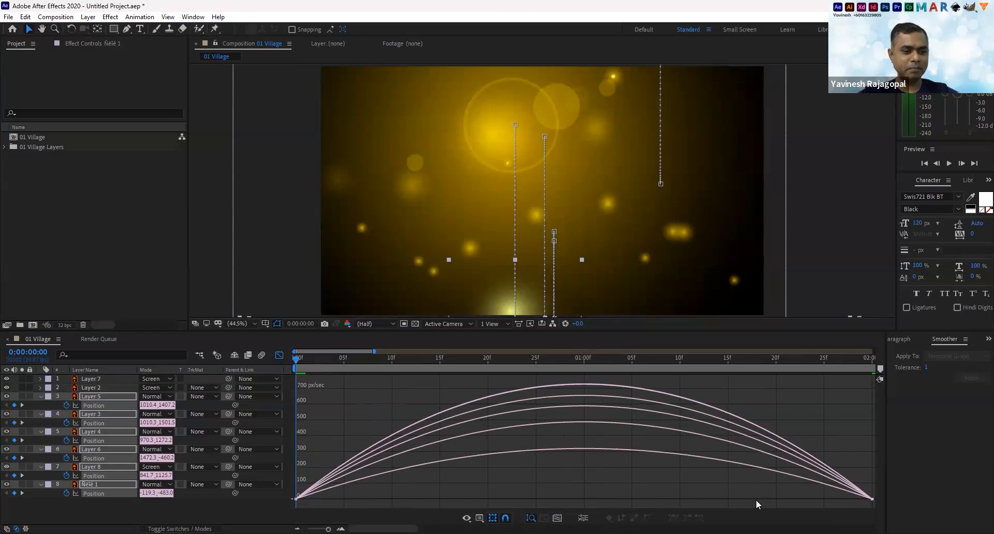
drag(835, 443, 872, 479)
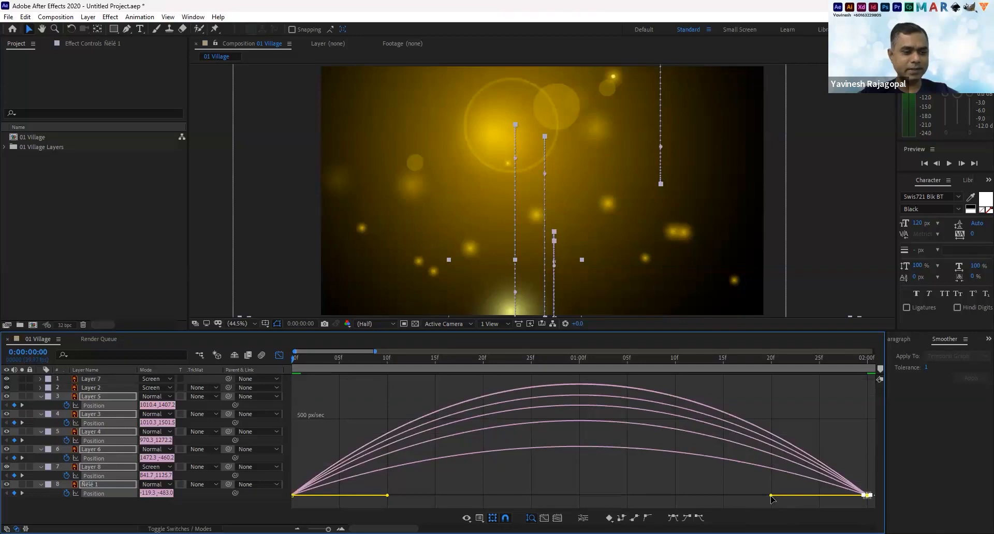
drag(772, 495, 578, 496)
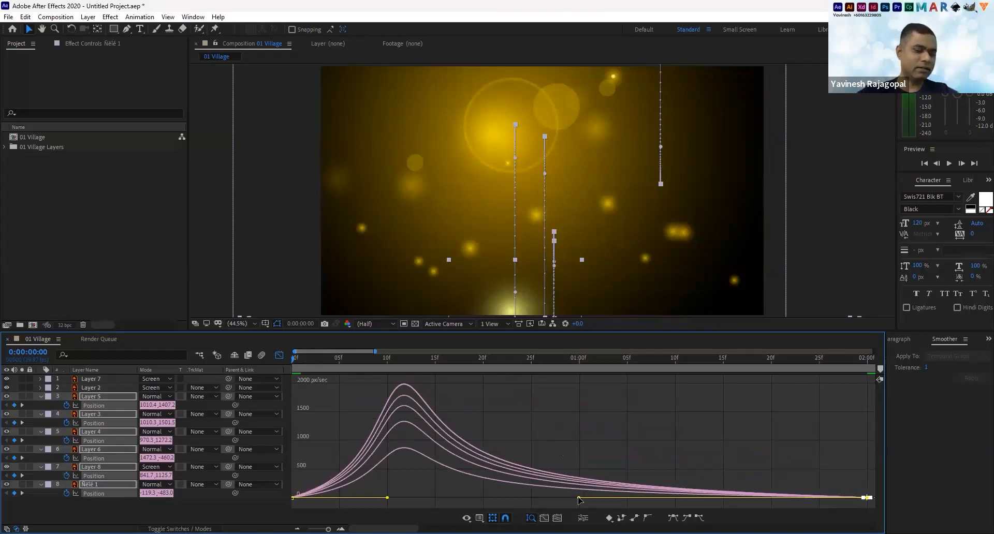
Select the Position keyframes at 0 seconds and lengthen their outgoing influence to nearly 1 second, moving the speed peaks toward the middle.
click(387, 498)
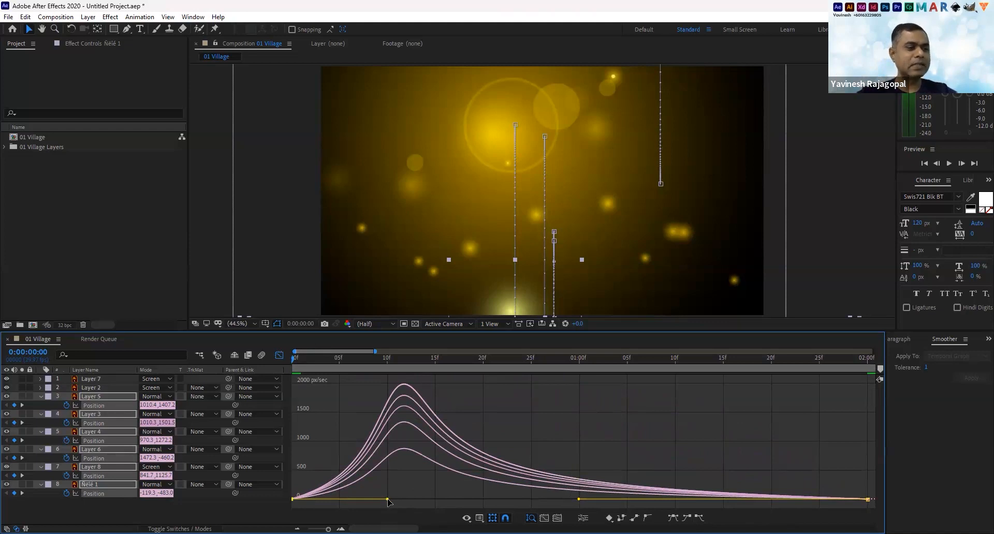
drag(305, 450, 350, 512)
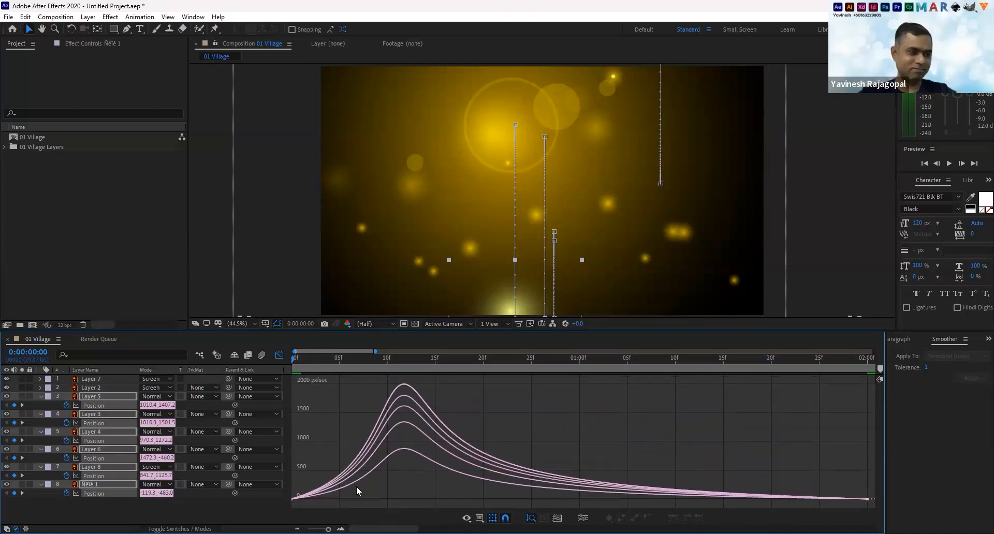
drag(294, 459, 330, 507)
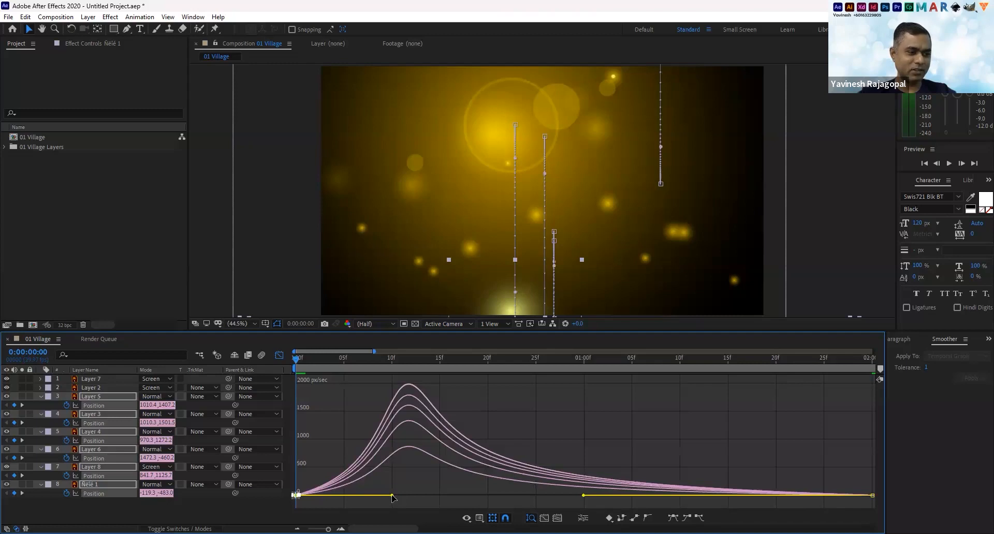
drag(392, 496, 478, 495)
drag(496, 495, 557, 495)
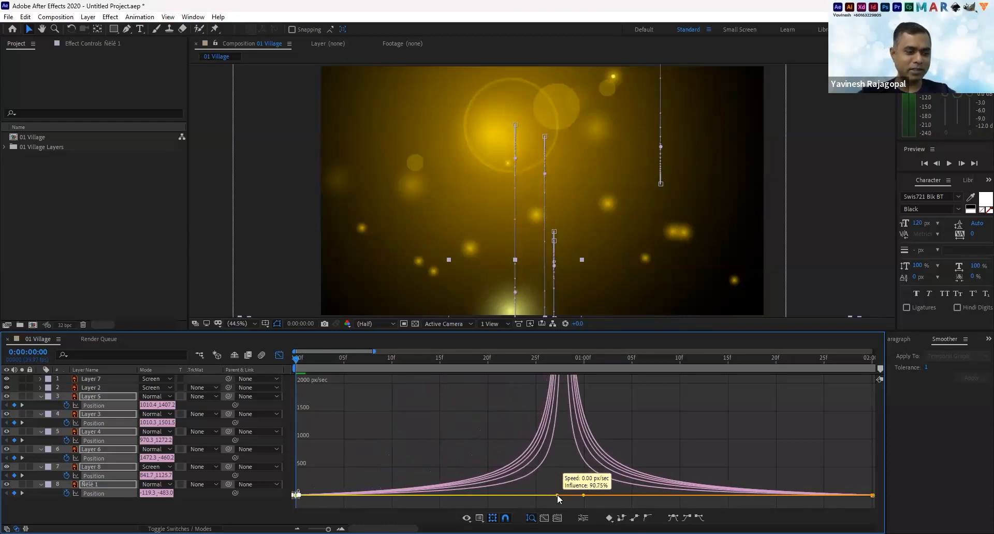
drag(557, 495, 519, 495)
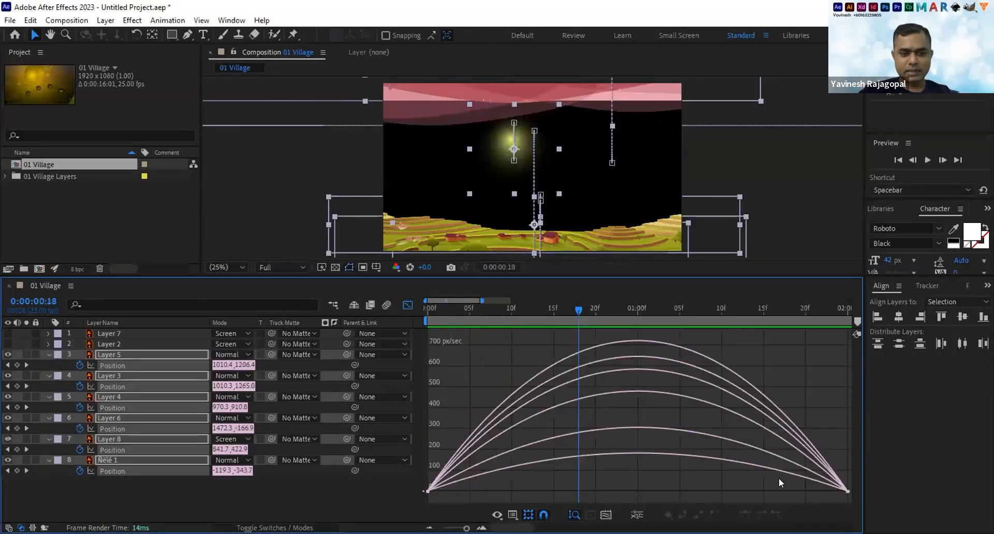
In the After Effects 2023 project, lengthen the influence of the end and start Position keyframes so all speed curves peak sharply at about 1 second.
drag(779, 479, 861, 498)
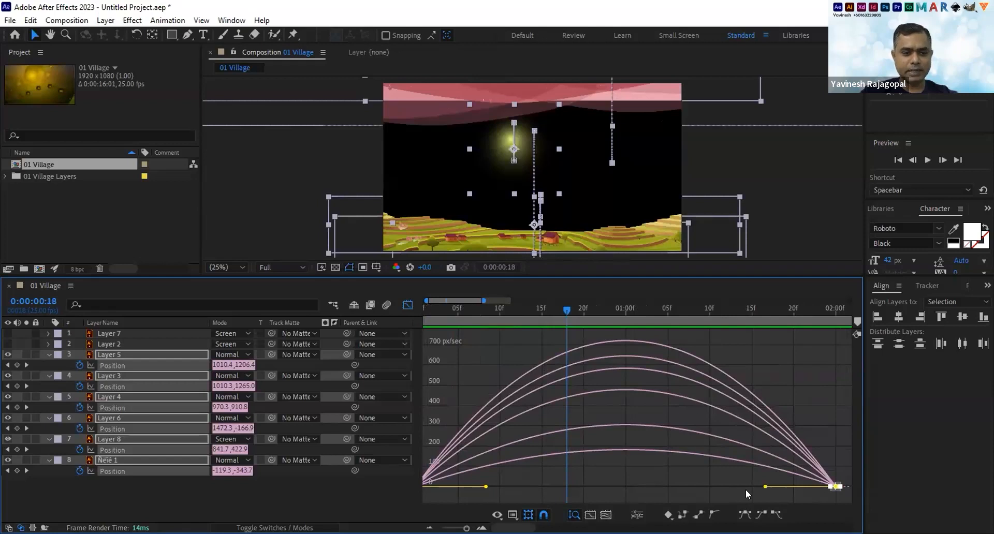
drag(766, 487, 647, 480)
drag(439, 433, 398, 499)
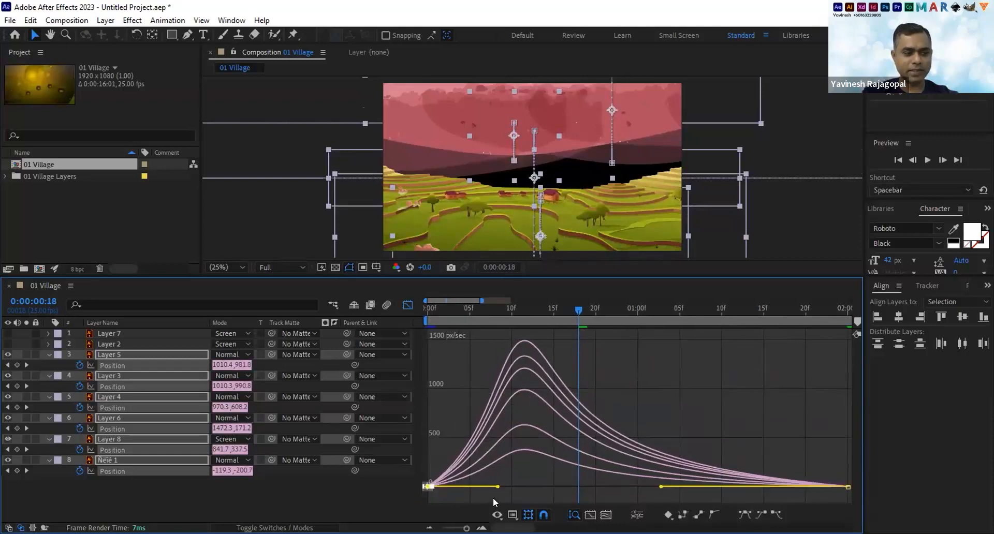
drag(499, 487, 615, 487)
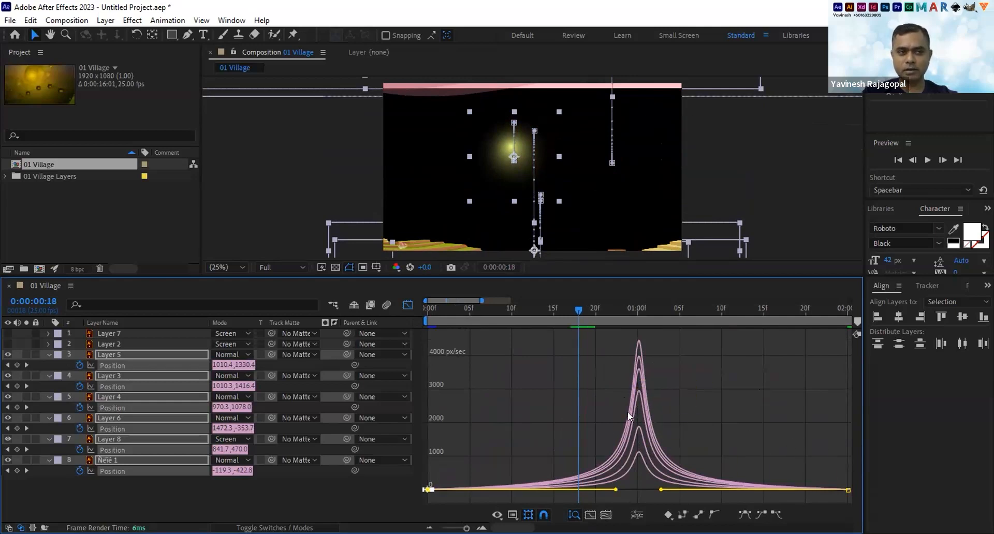
Preview the eased village animation and return to the layer bars with the full 16-second timeline visible.
click(926, 160)
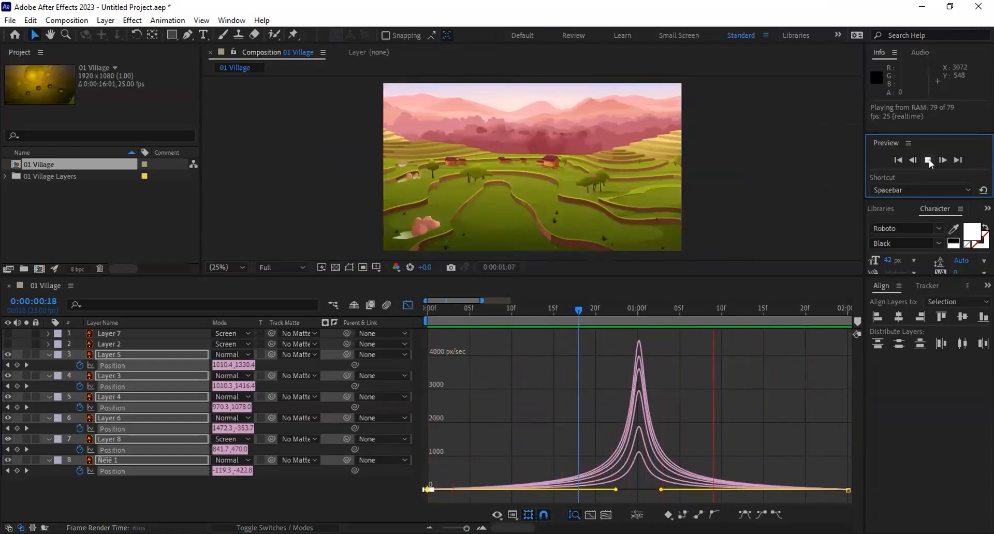
click(928, 161)
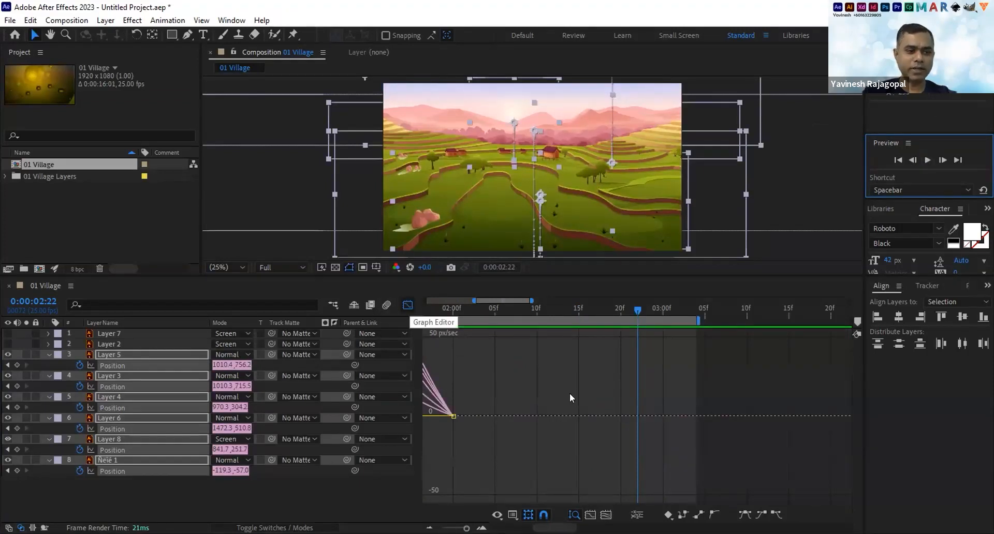
key(shift+F3)
key(semicolon)
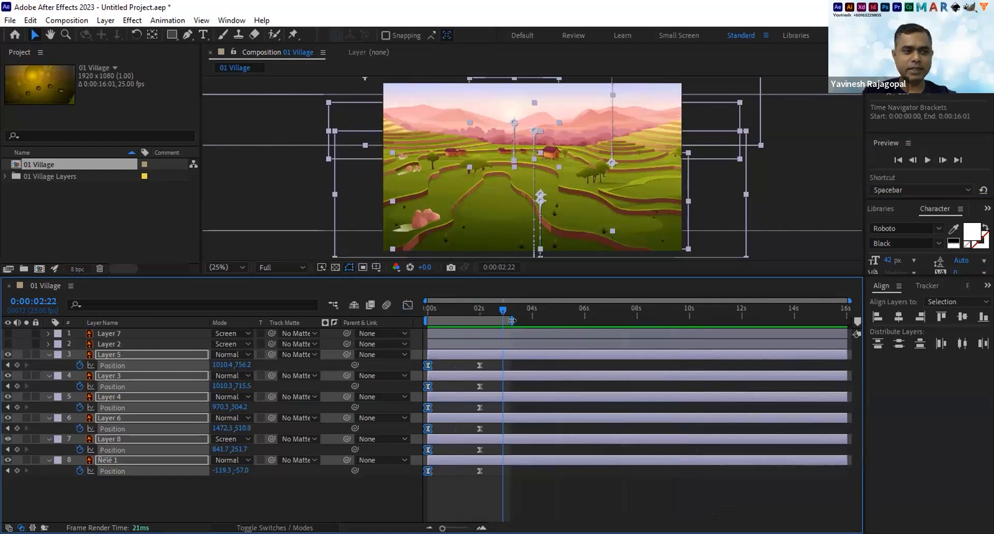
Extend the work area to the full composition, shorten its end to 0:00:02:12, and play the animation within it.
drag(512, 321, 649, 321)
drag(769, 317, 857, 319)
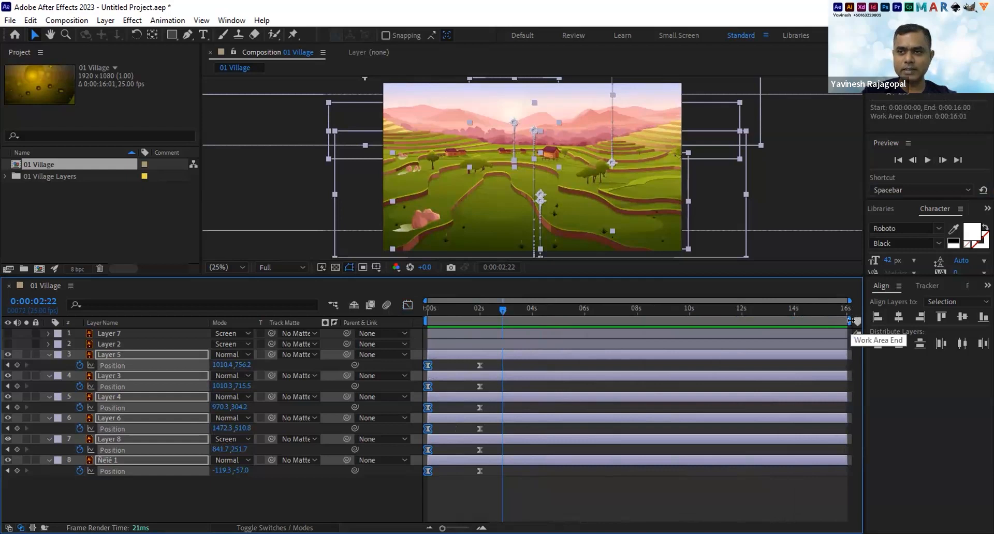
drag(850, 321, 500, 322)
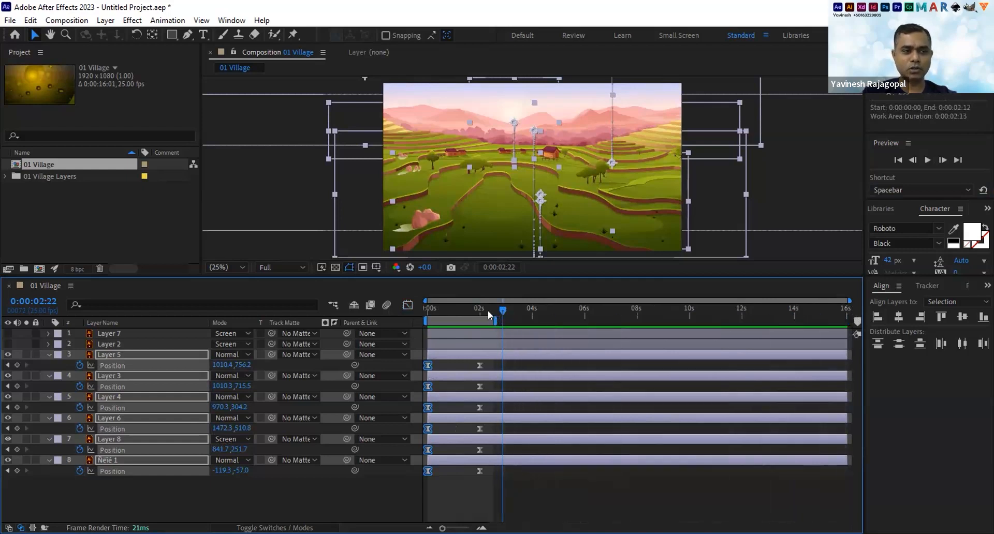
click(928, 161)
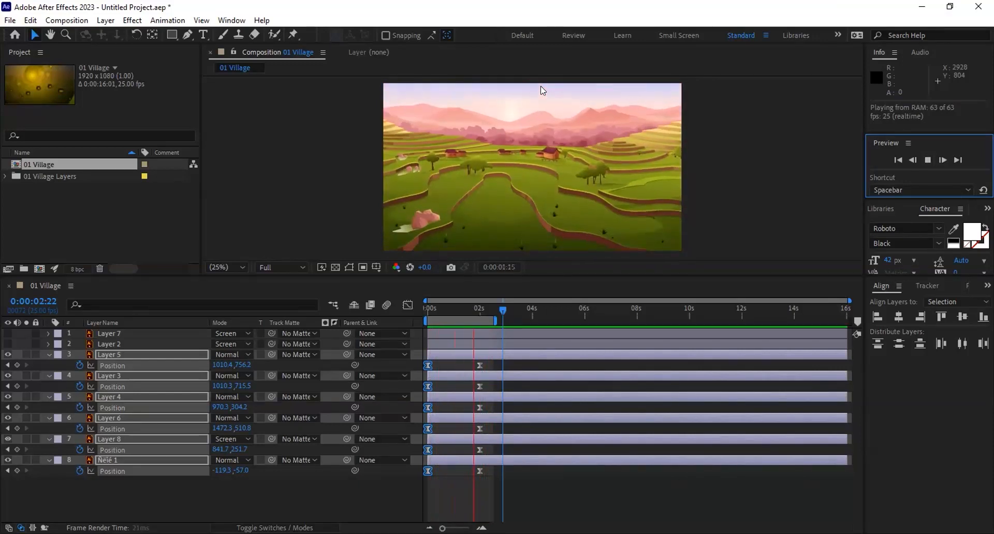
Stretch the work area to the composition's end and bring its end back to 0:00:02:15.
drag(495, 317, 851, 322)
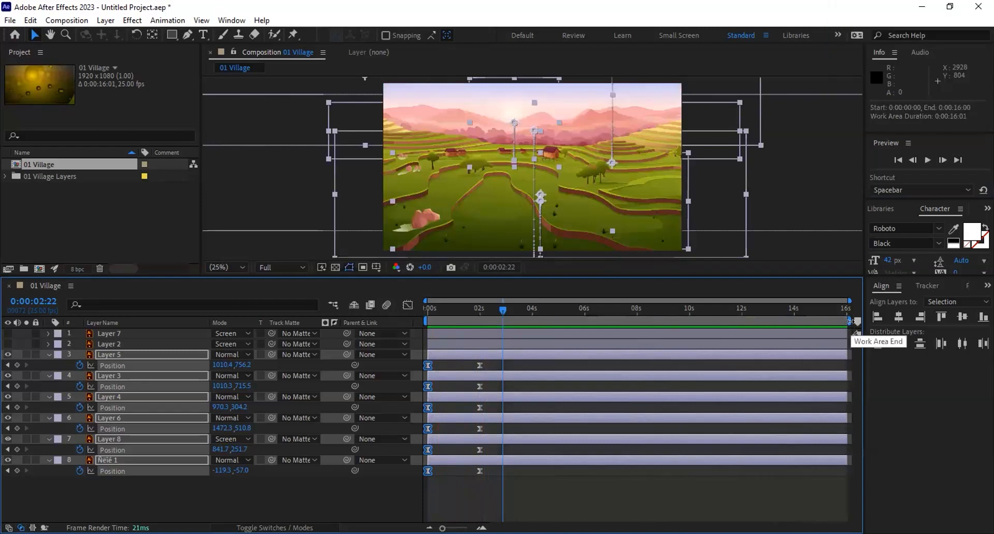
drag(850, 322, 499, 322)
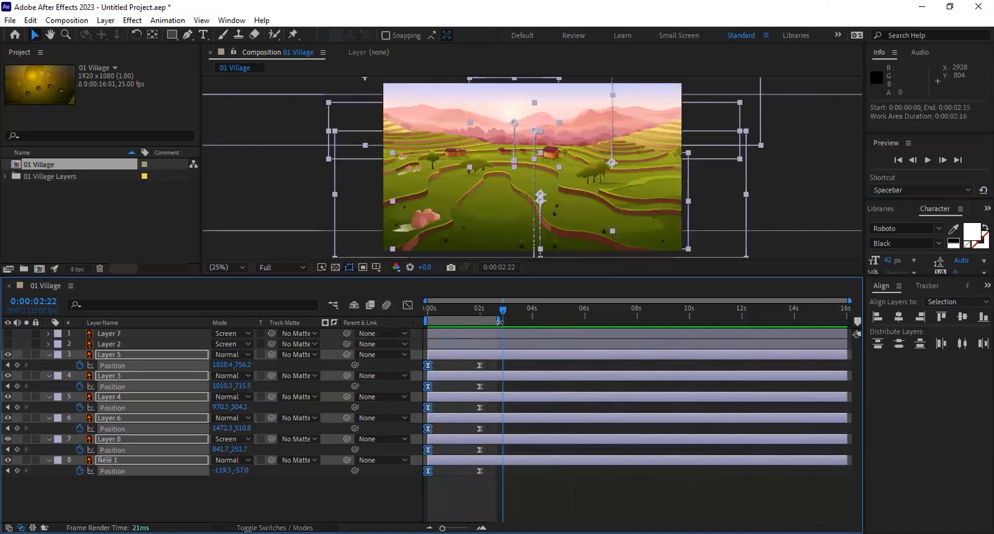
Preview the village animation within the work area, set the current time to 0:00:02:20, and deselect all layers.
click(490, 310)
click(926, 161)
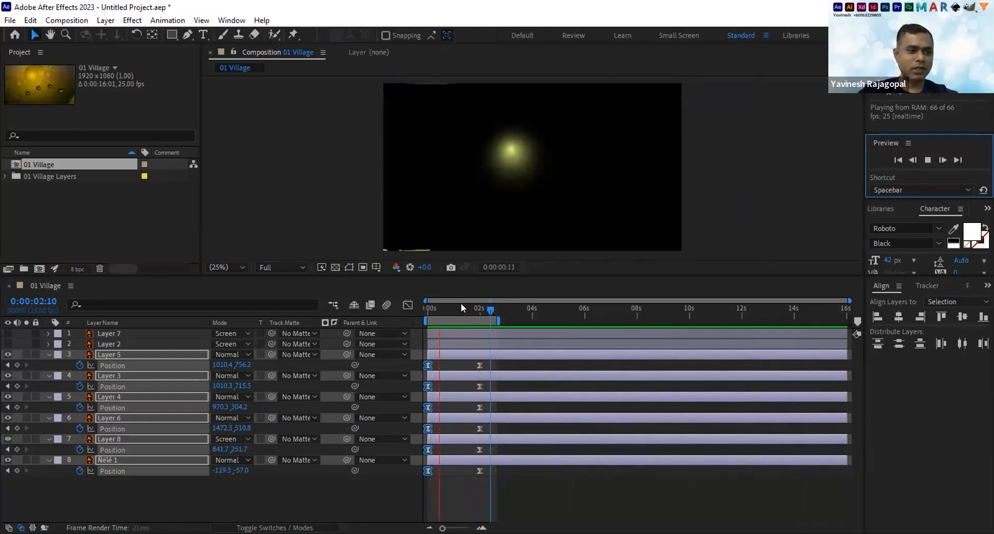
click(449, 310)
drag(448, 311, 501, 310)
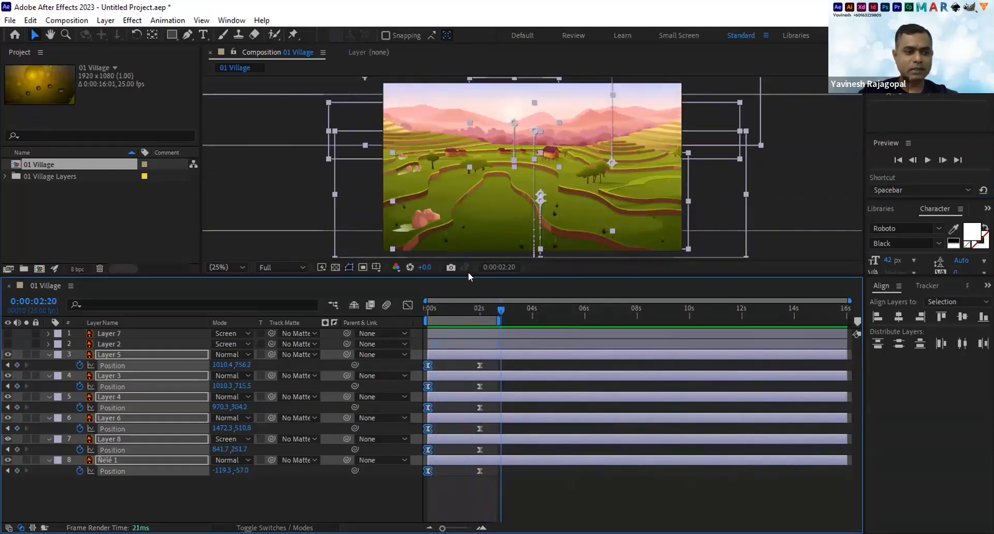
click(171, 498)
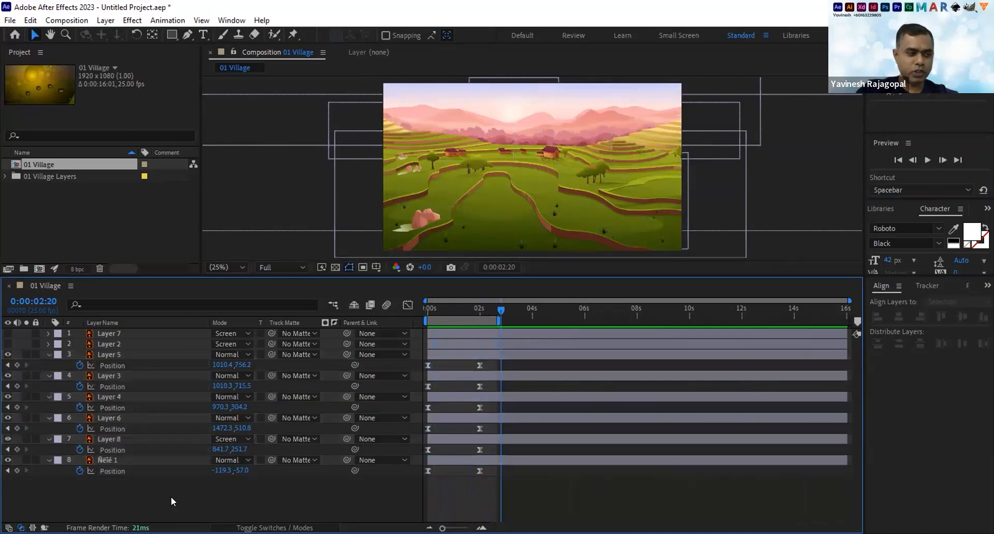
Toggle the visibility of Layers 4, 6, 8, 3 and 5 off and on to identify which scenery each contains.
click(103, 394)
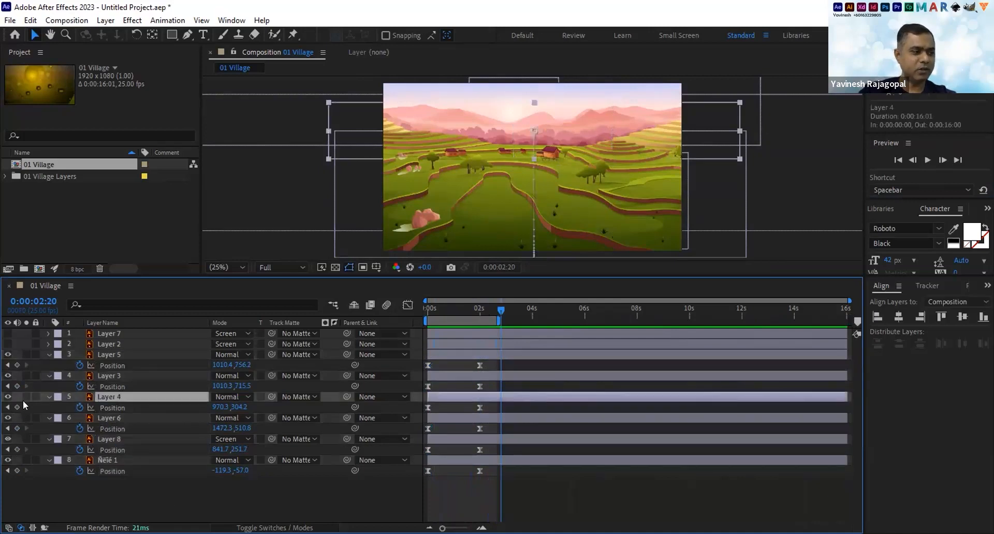
click(8, 396)
click(7, 397)
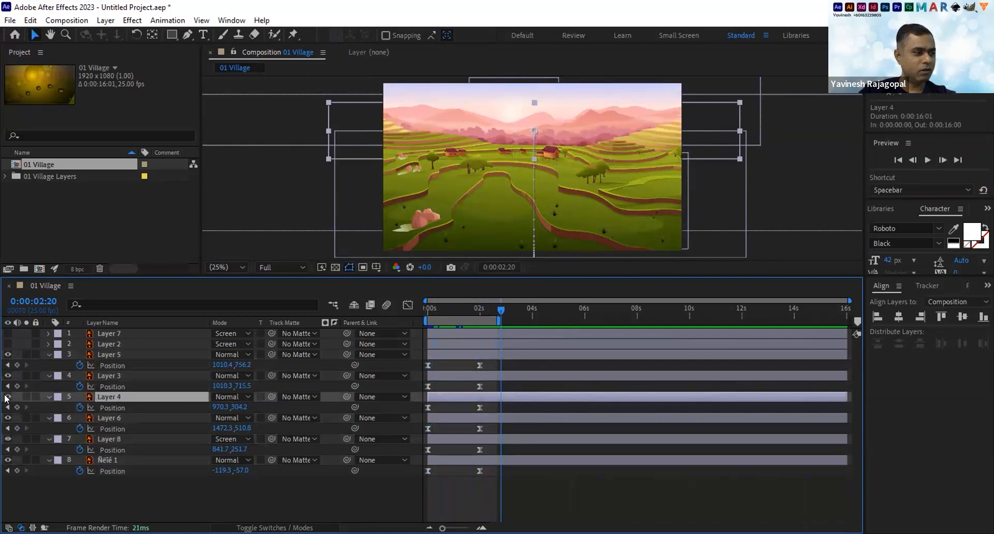
click(8, 418)
click(8, 417)
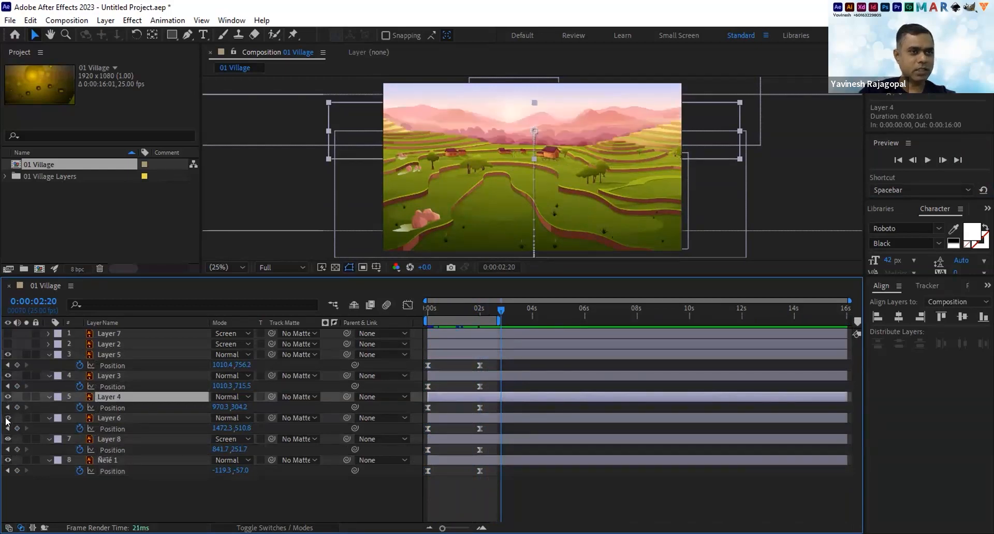
click(8, 439)
click(8, 439)
click(8, 376)
click(8, 376)
click(7, 376)
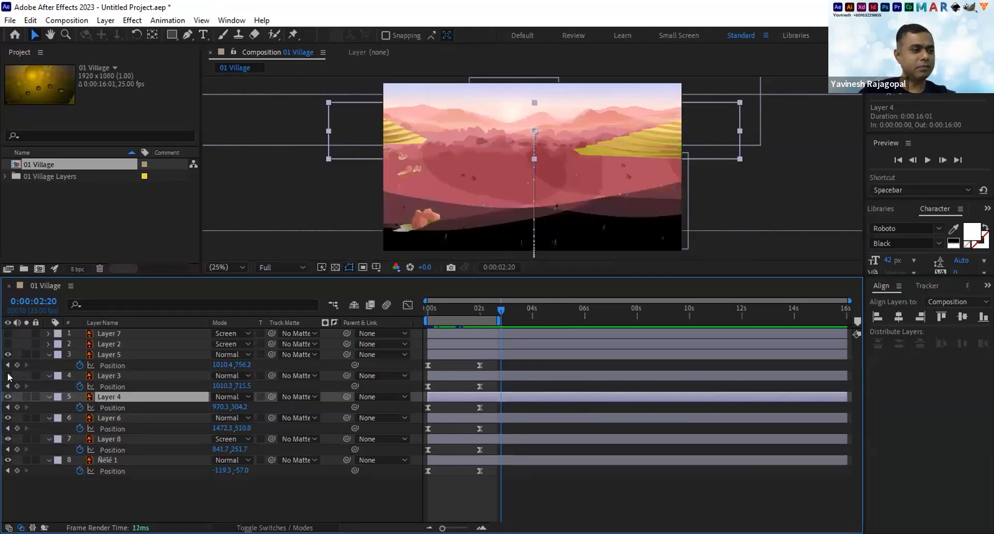
click(8, 376)
click(8, 376)
click(8, 376)
click(109, 376)
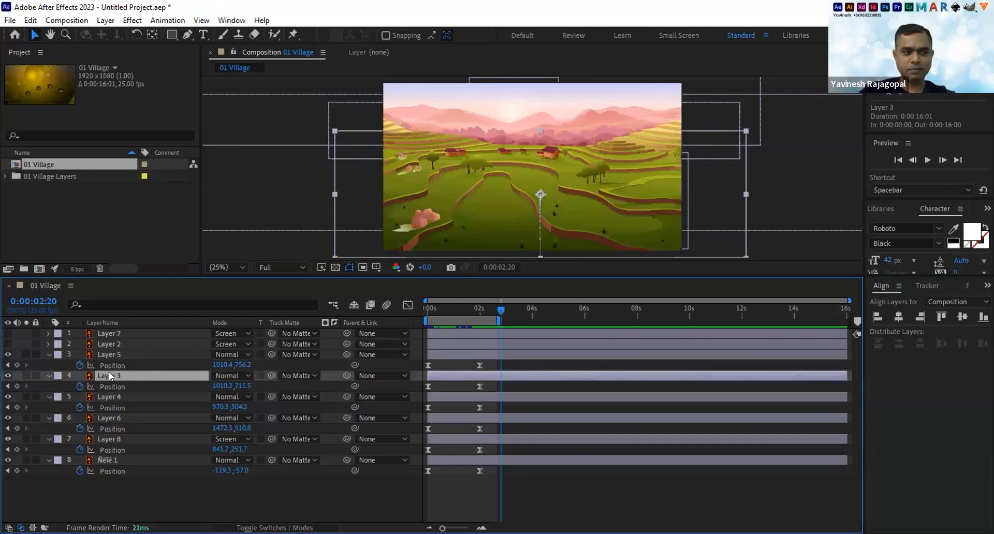
click(7, 375)
click(7, 375)
click(8, 374)
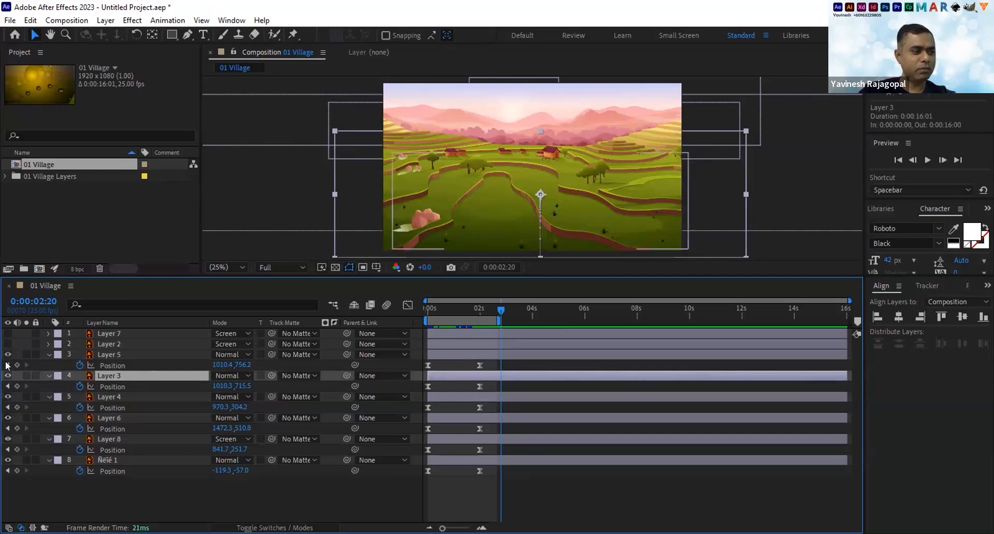
click(6, 355)
click(6, 354)
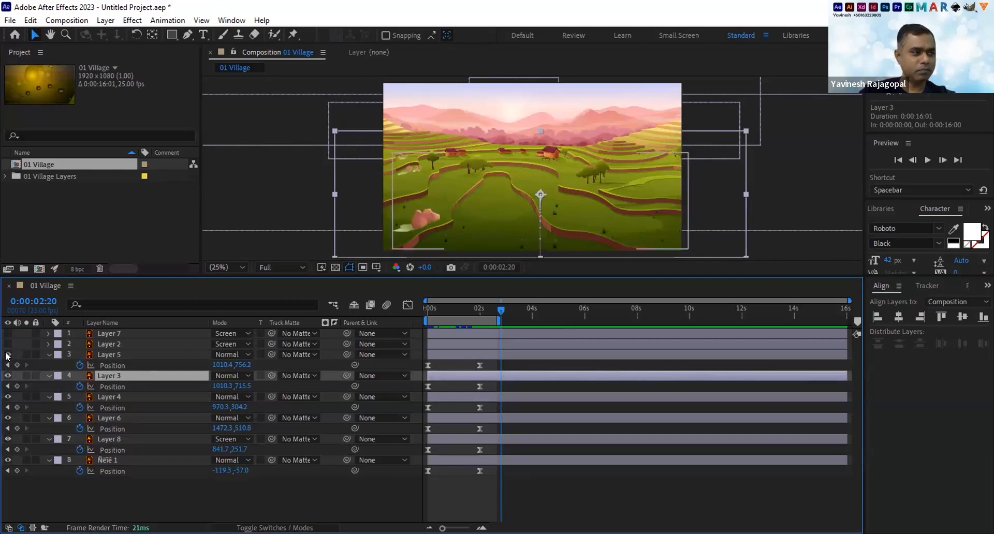
Delay both Layer 5 Position keyframes together so the last one sits at 0:00:02:20.
click(106, 356)
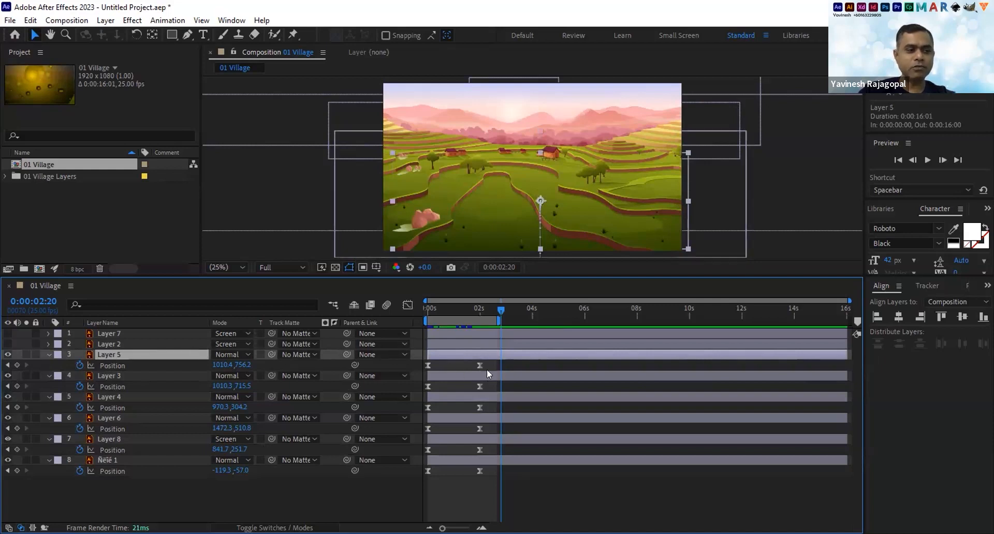
drag(491, 360, 412, 371)
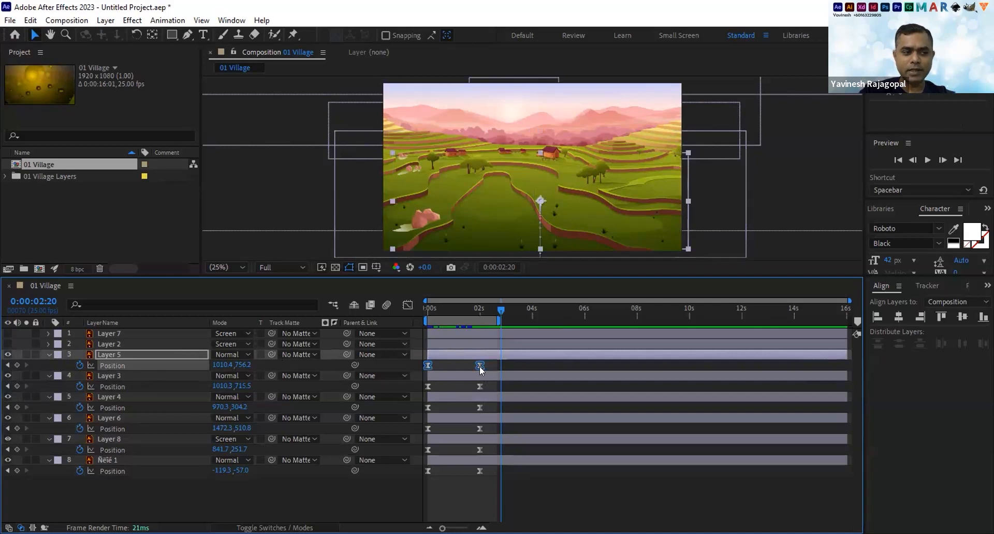
drag(480, 366, 501, 365)
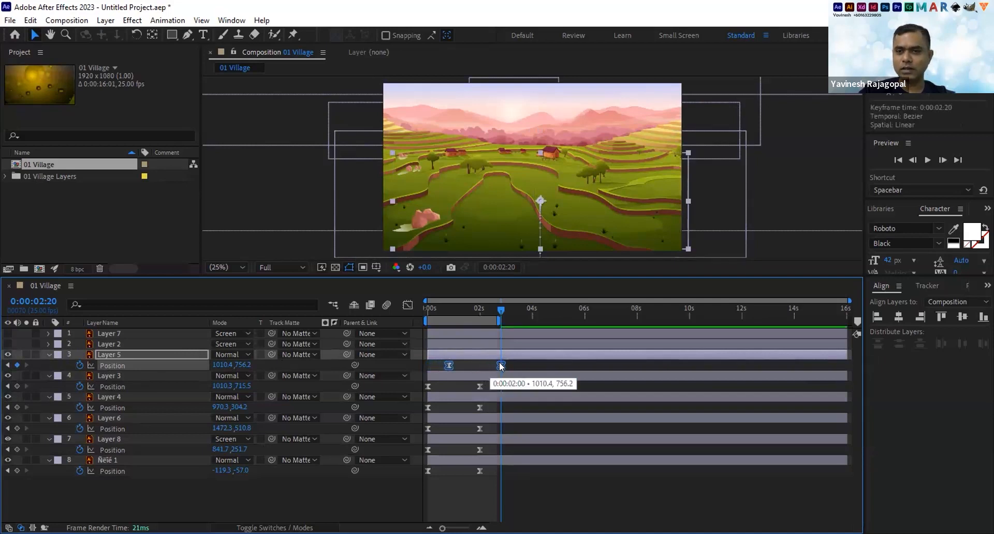
click(434, 376)
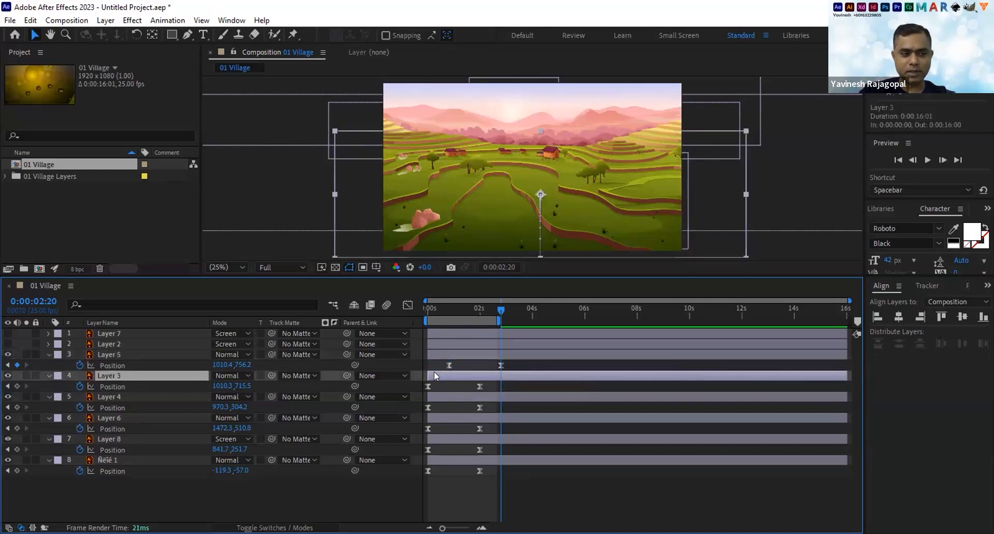
click(466, 353)
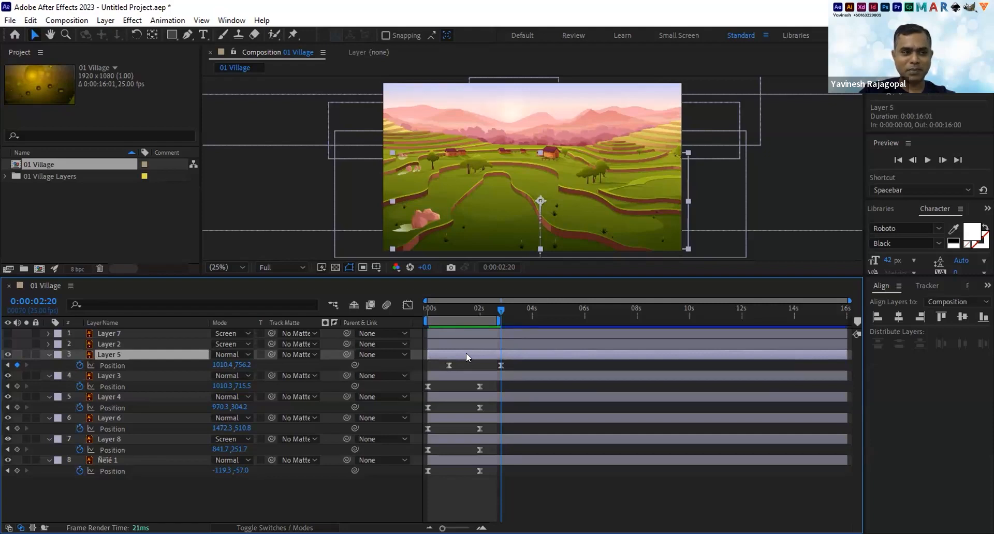
Delay both Layer 4 Position keyframes together so the last one sits at 0:00:03:08.
click(106, 396)
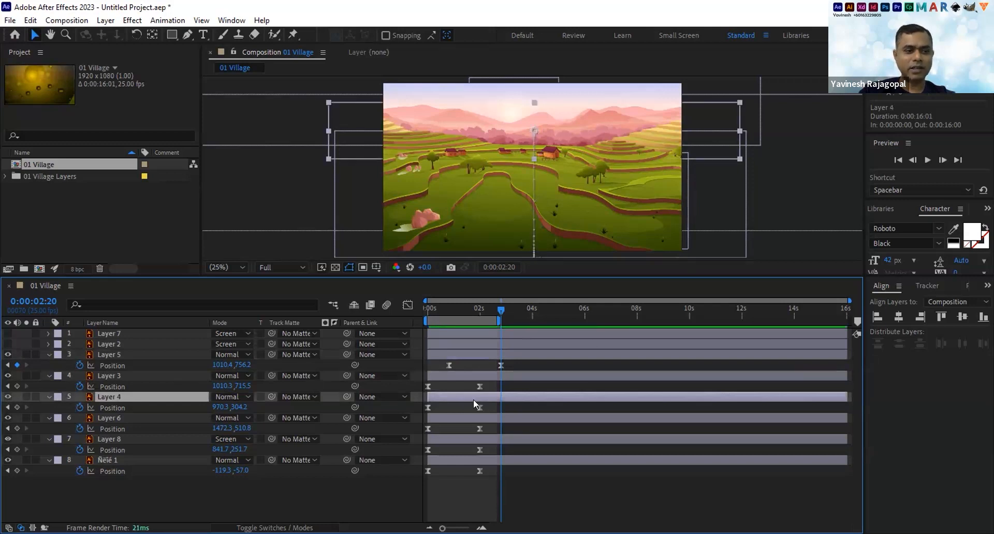
drag(488, 403, 418, 411)
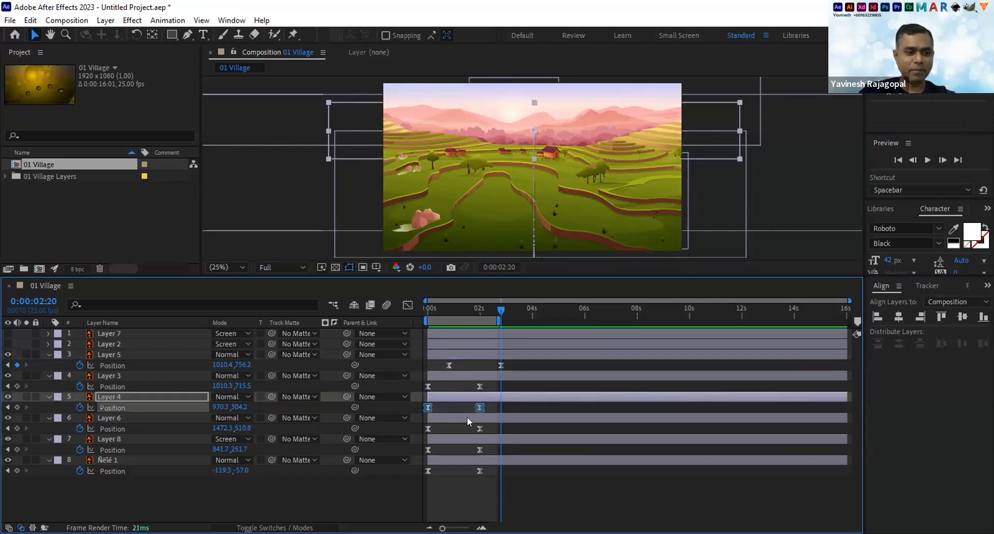
drag(479, 409, 513, 408)
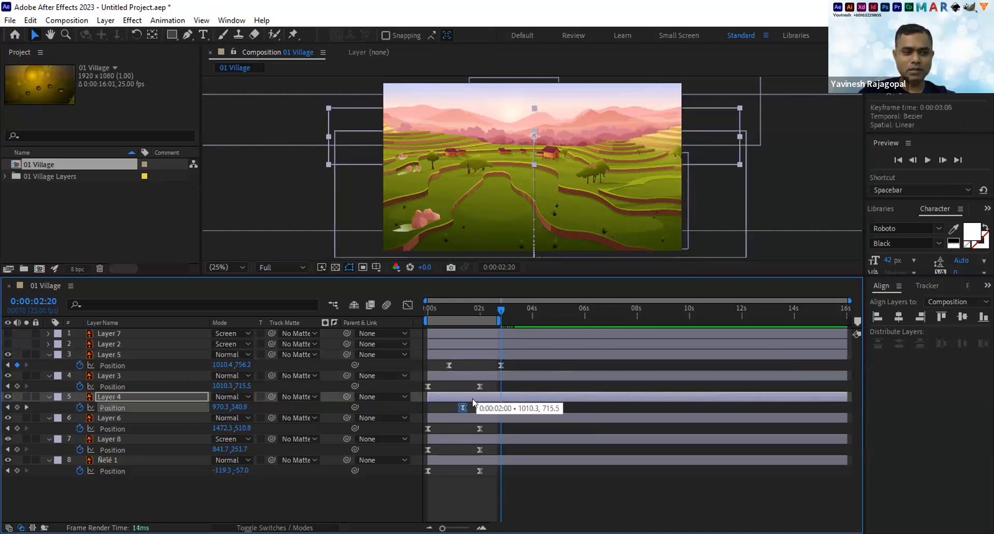
Check what Layer 6 contains and delay both its Position keyframes so the first one sits at 0:00:02:08.
click(115, 418)
click(6, 418)
click(5, 418)
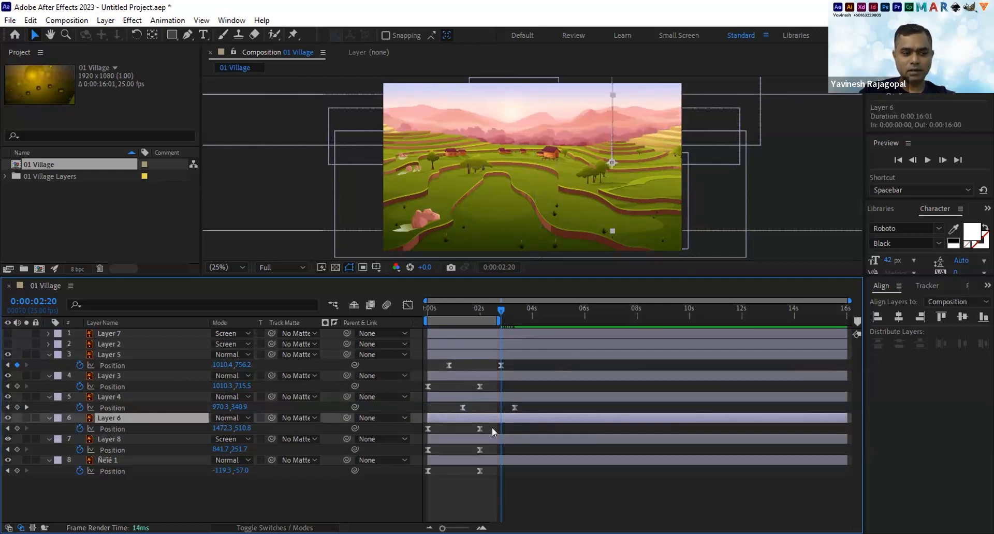
mouse_move(494, 425)
mouse_down()
mouse_move(417, 433)
mouse_move(488, 428)
mouse_up()
click(458, 402)
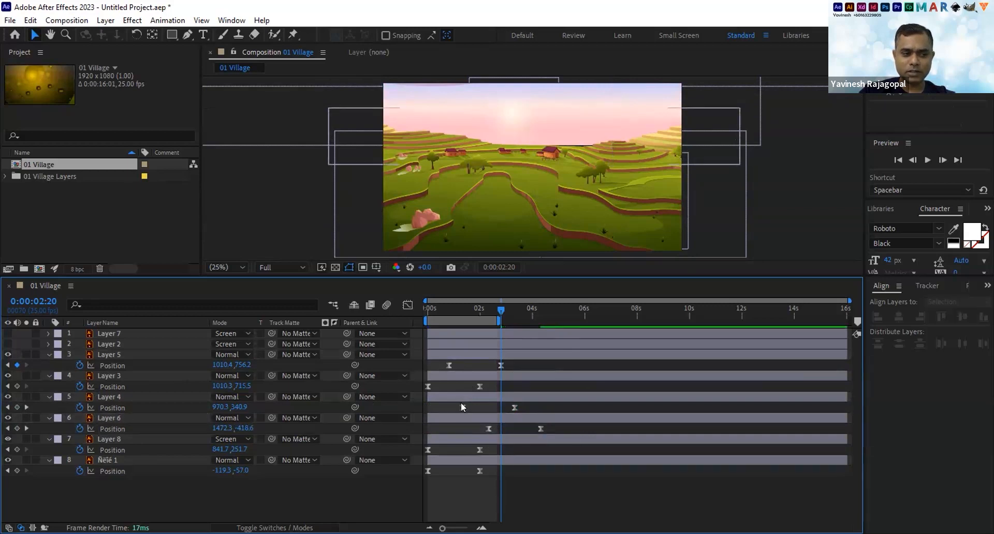
click(487, 428)
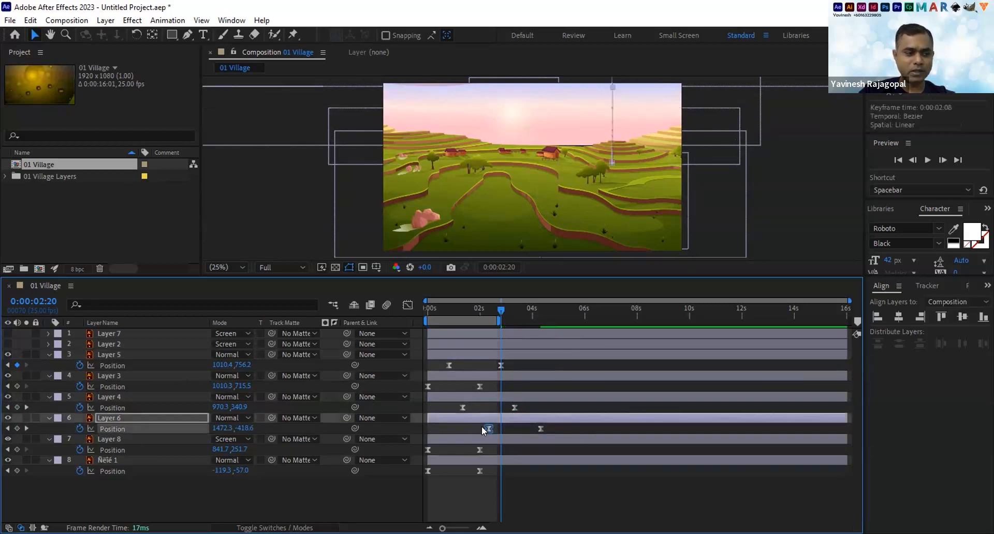
Delay both Layer 8 Position keyframes so the first sits at 0:00:03:22, and trim the layer's in point to match.
click(112, 439)
click(7, 439)
click(8, 440)
click(7, 440)
click(7, 439)
click(8, 439)
click(7, 440)
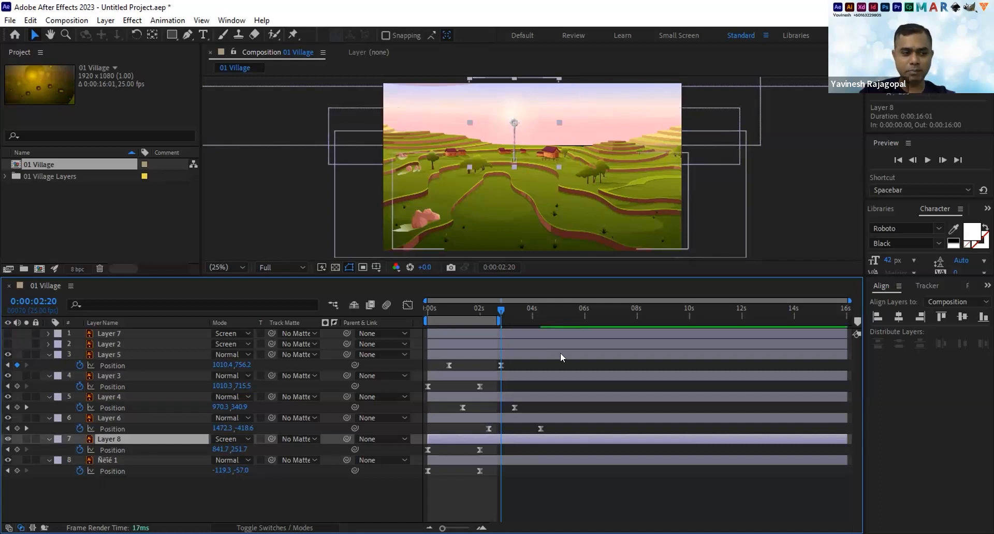
drag(490, 452, 543, 452)
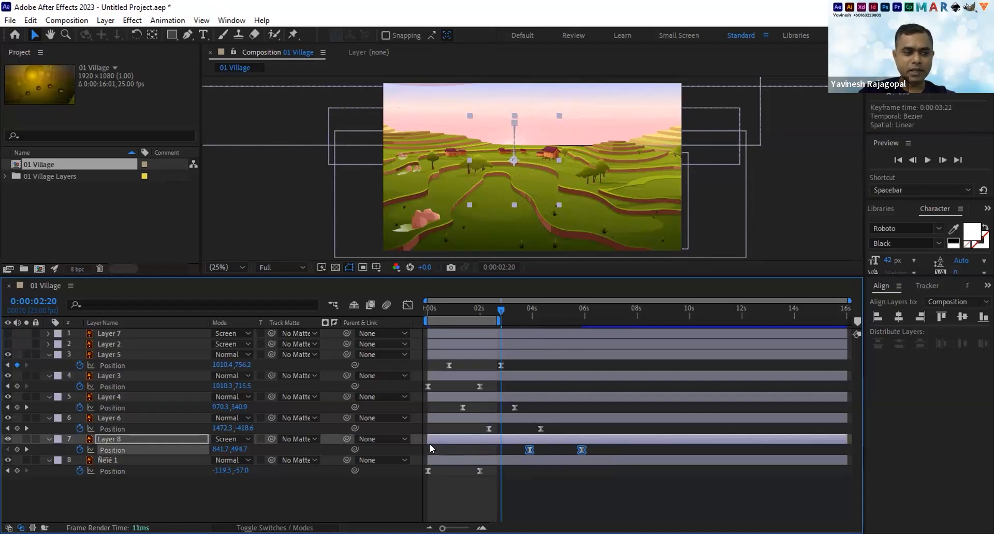
click(451, 449)
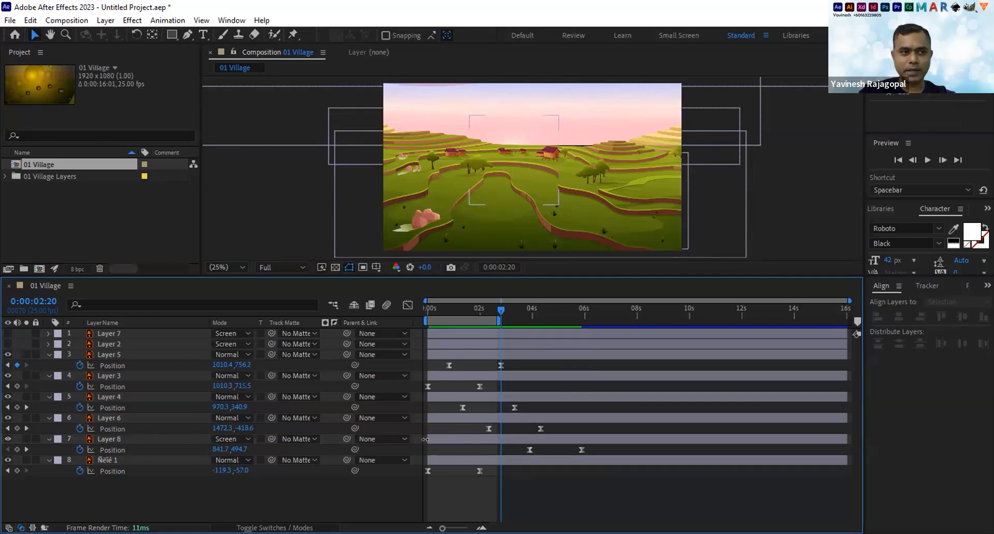
drag(425, 439, 528, 439)
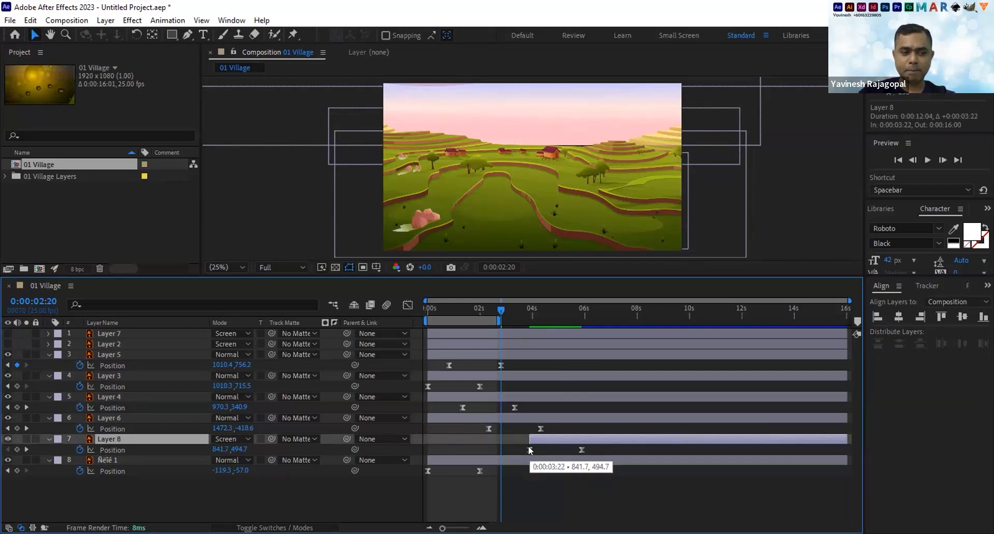
Identify the bottom layer by toggling its visibility and delay its Position keyframes so the first one sits at 0:00:00:20.
click(8, 460)
click(8, 460)
click(115, 460)
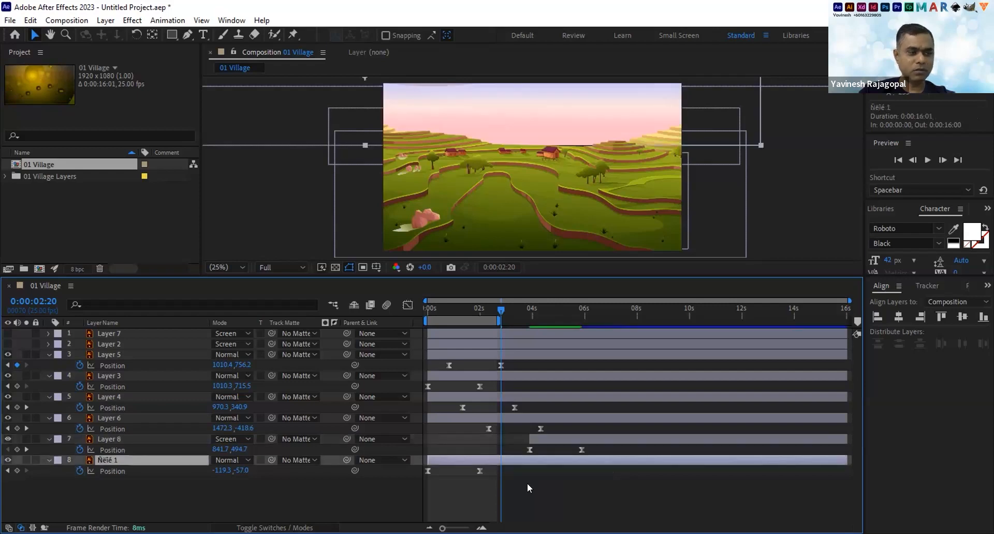
drag(523, 493, 449, 471)
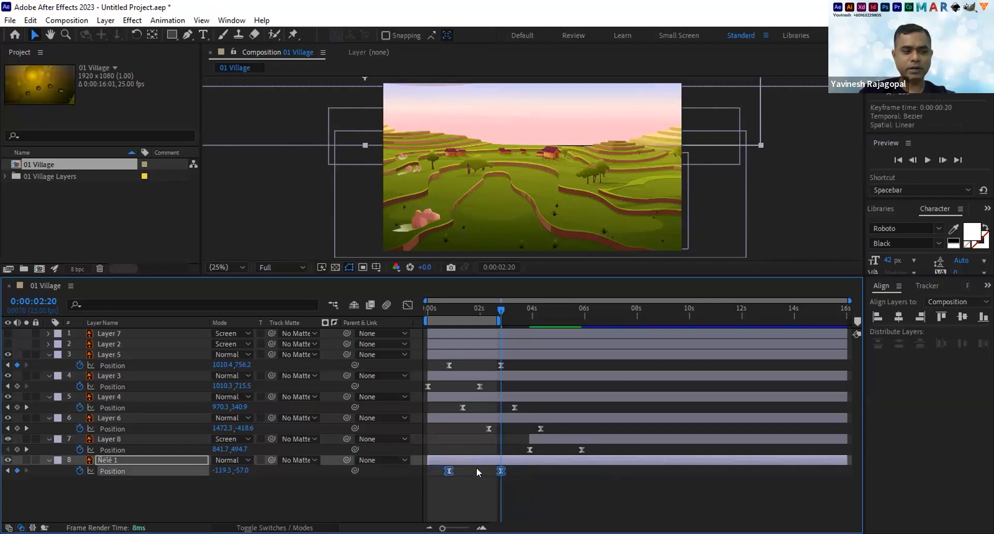
Extend the work area's end to 0:00:06:05 and preview the staggered layer animation.
drag(499, 321, 593, 322)
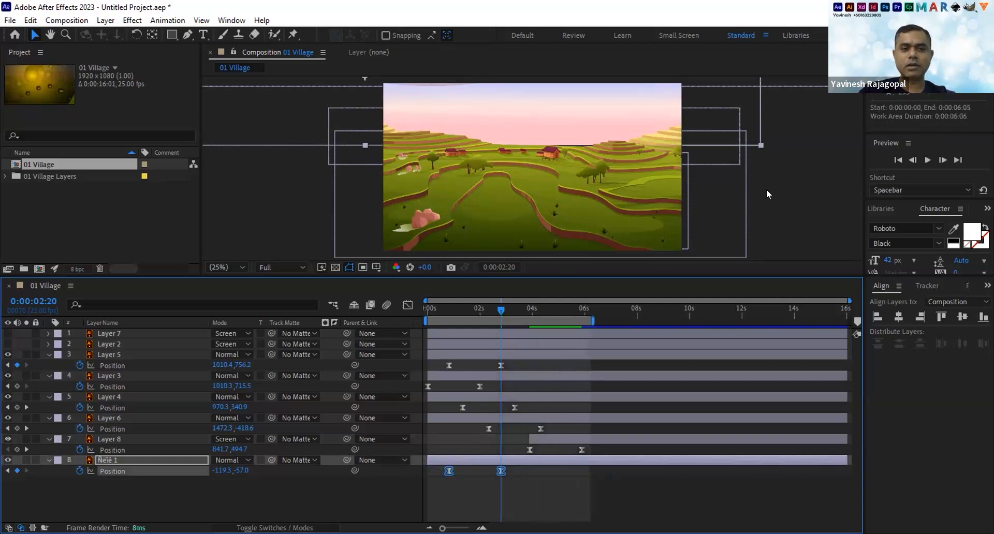
click(926, 161)
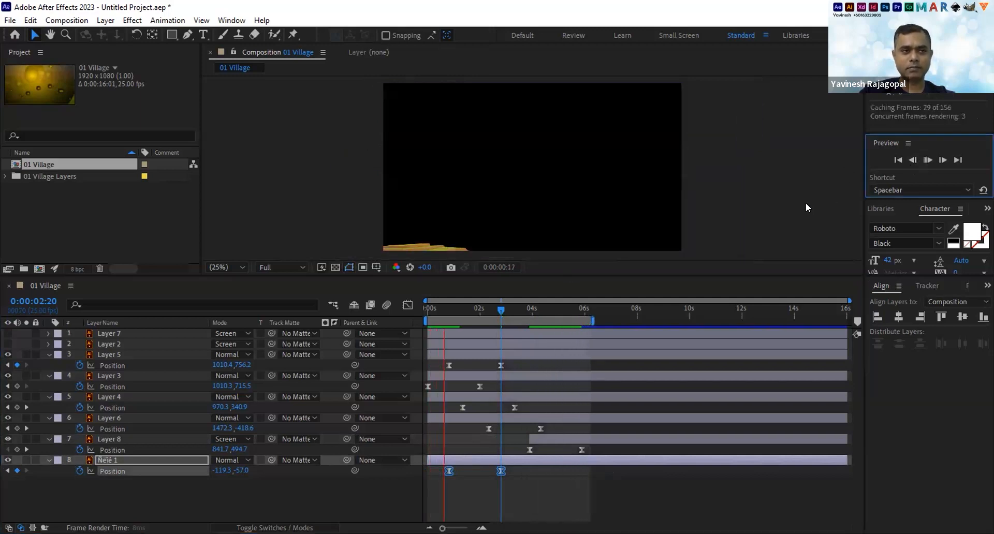
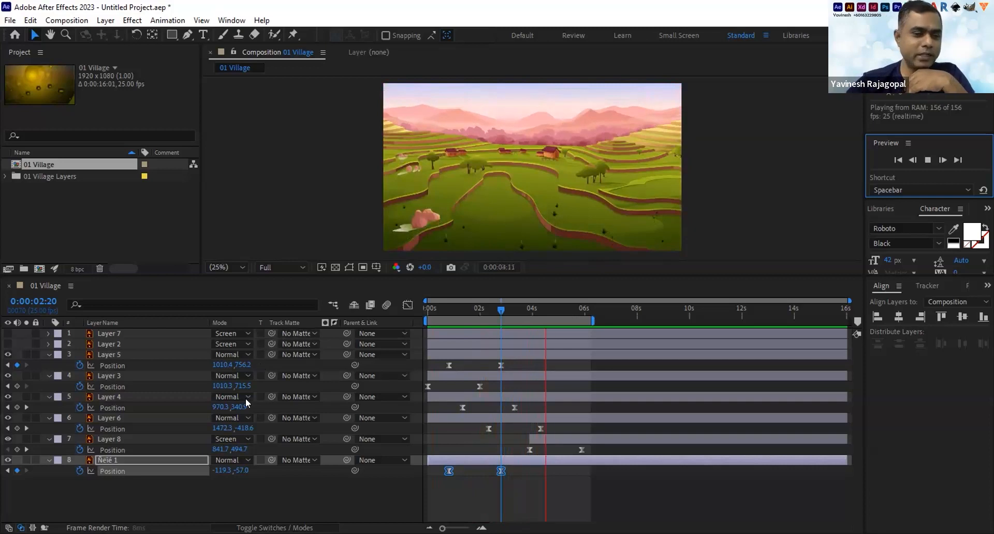
Stop the preview with the current time at 0:00:05:00 and extend the work area's end to about 7.5 seconds.
click(558, 306)
drag(593, 321, 627, 320)
click(551, 501)
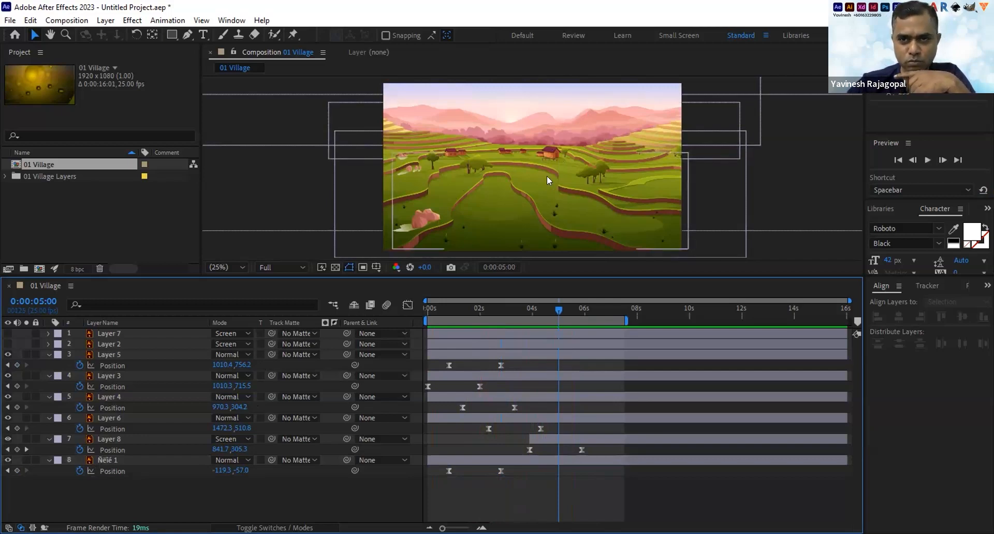
Compress the timing of all layers' Position keyframes proportionally so Layer 8's last keyframe falls at about 3.4 seconds.
drag(627, 511, 425, 363)
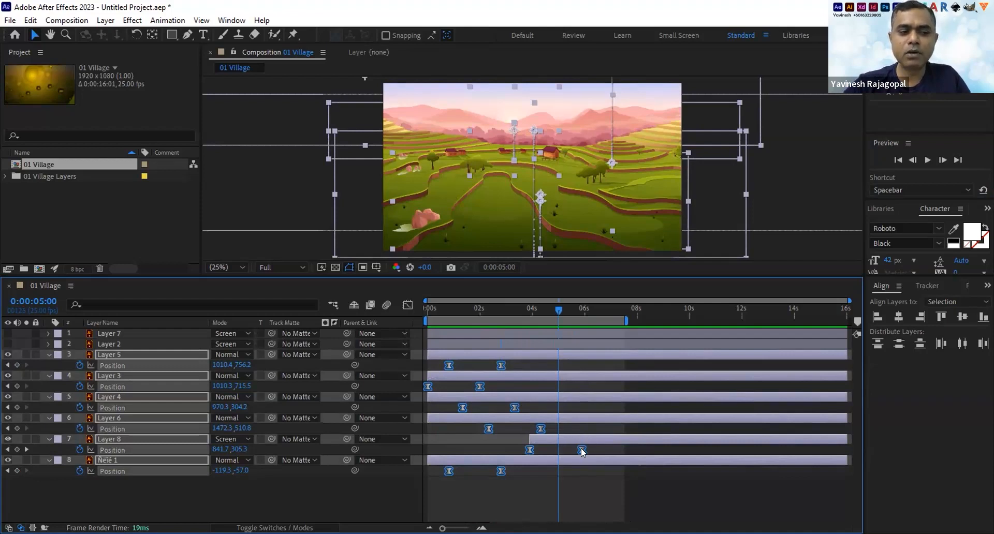
mouse_move(582, 452)
drag(581, 451, 517, 447)
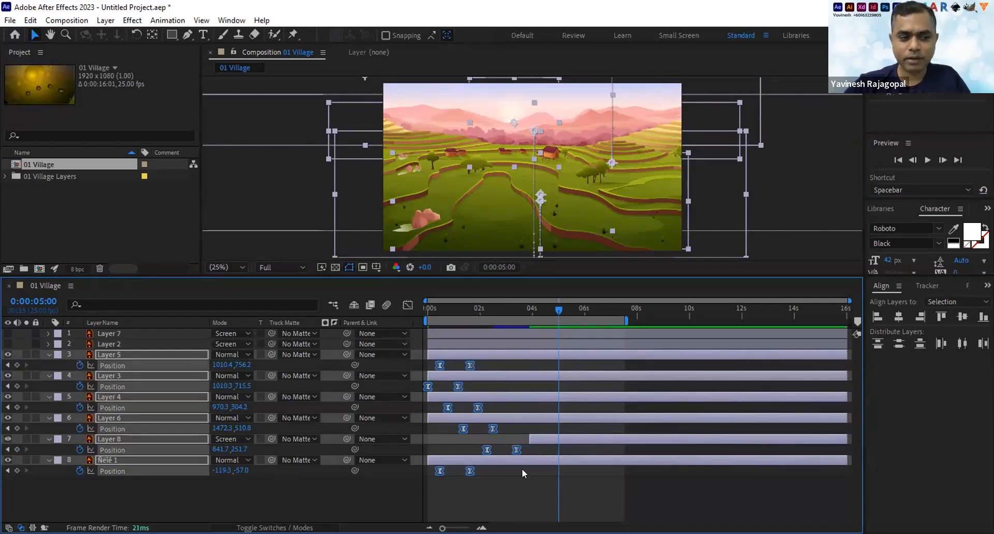
click(513, 493)
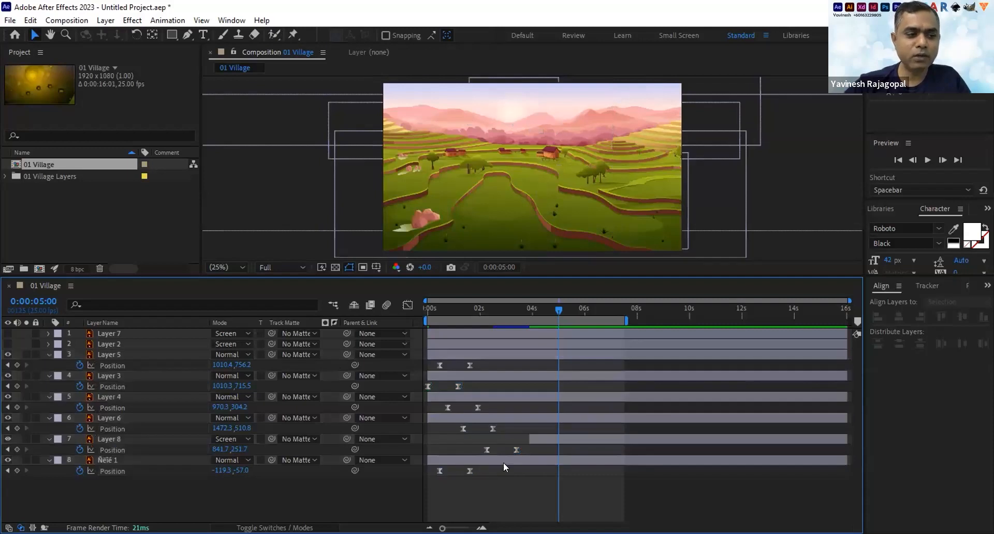
Extend the start of Layer 8 back to 0:00:02:05, just ahead of its first Position keyframe.
click(539, 438)
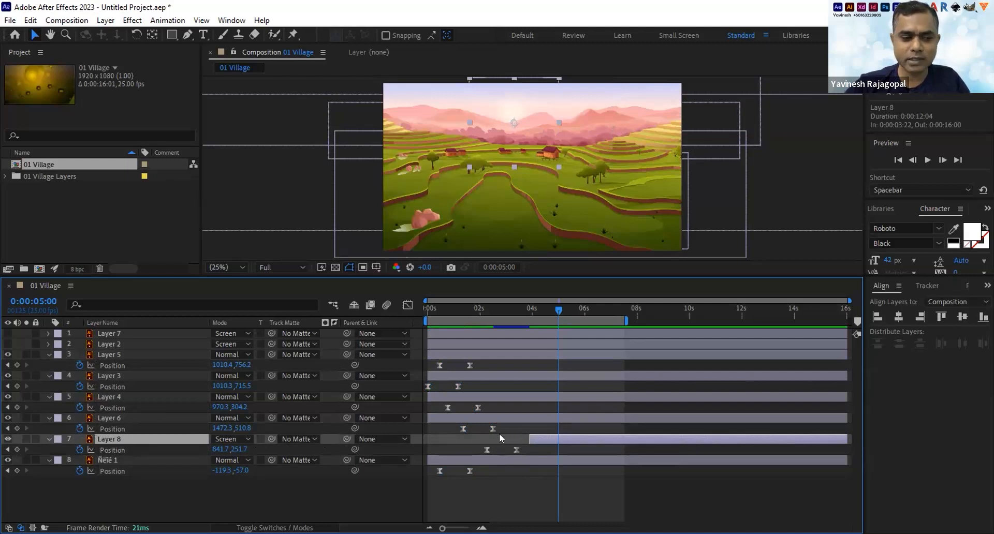
drag(496, 434, 481, 436)
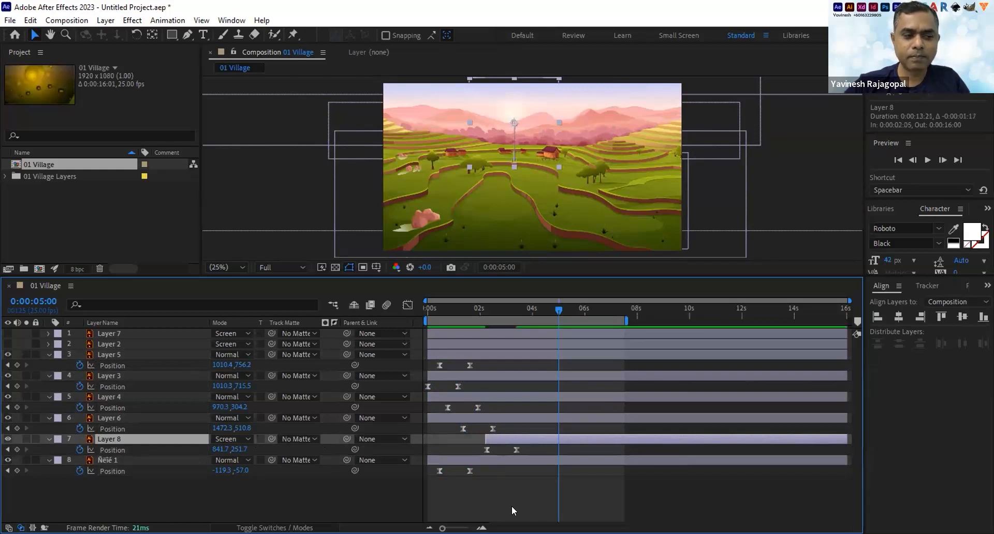
Shorten the work area's end to 0:00:05:00, preview the animation and stop the playback.
drag(625, 318, 556, 328)
key(space)
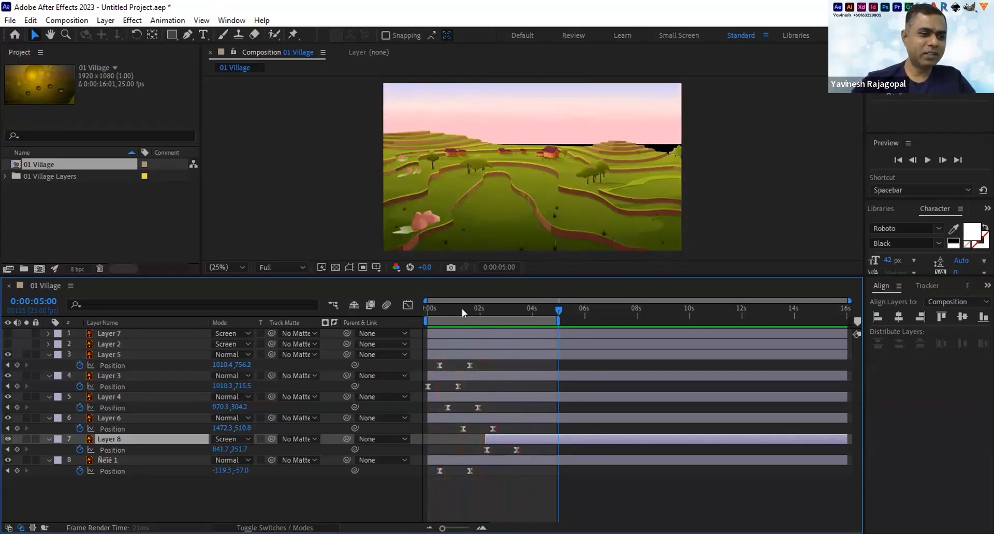
key(space)
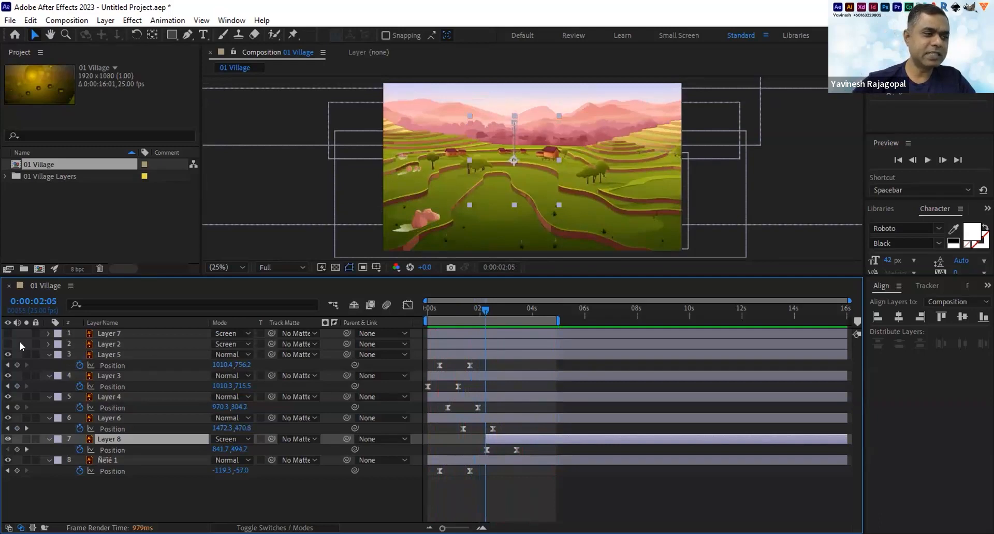
Make Layer 2 and Layer 7 visible.
click(8, 344)
click(8, 334)
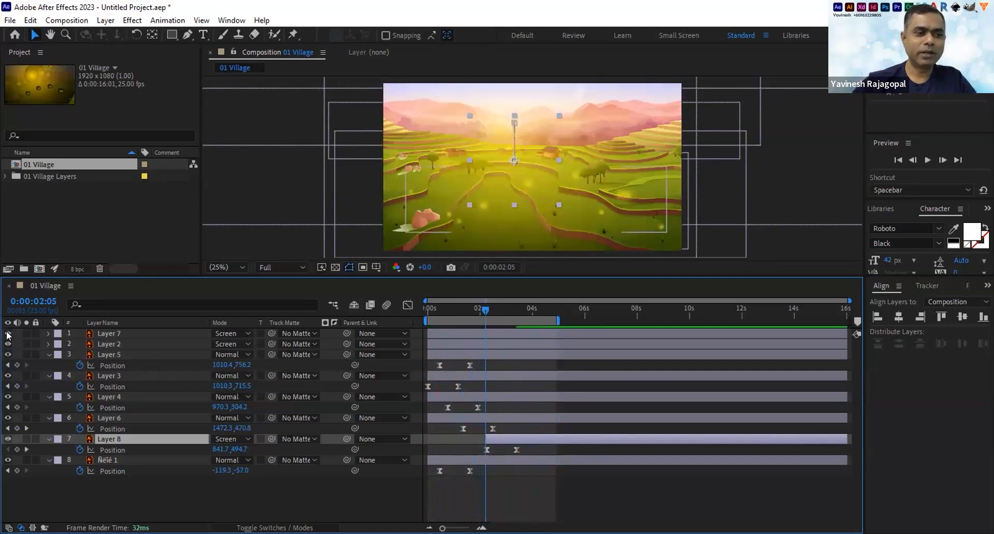
Toggle the visibility of Layer 7 and Layer 2 in turn to examine what each adds, leaving both visible.
click(111, 334)
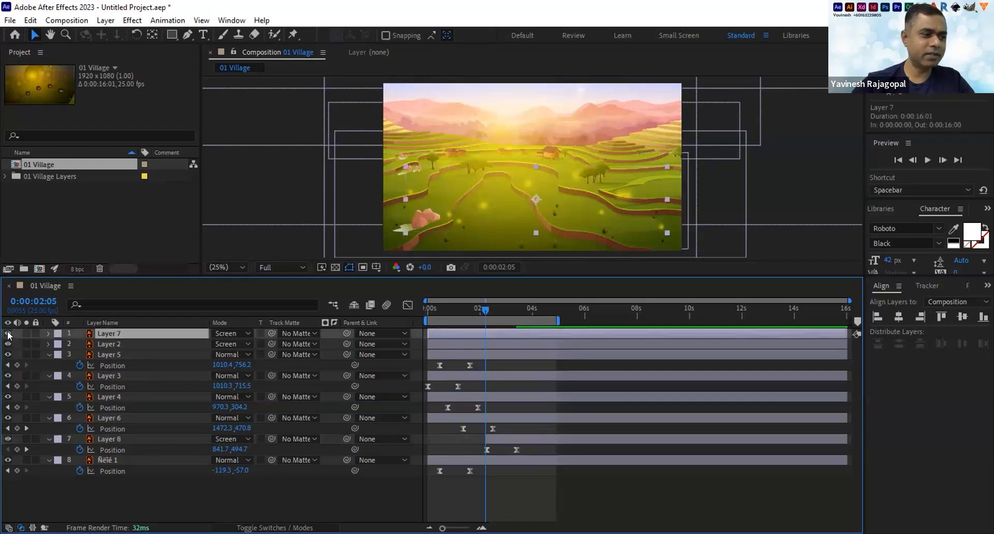
click(7, 332)
click(8, 332)
click(8, 343)
click(8, 343)
click(8, 344)
click(8, 344)
click(8, 344)
click(8, 343)
click(8, 344)
click(8, 343)
click(8, 344)
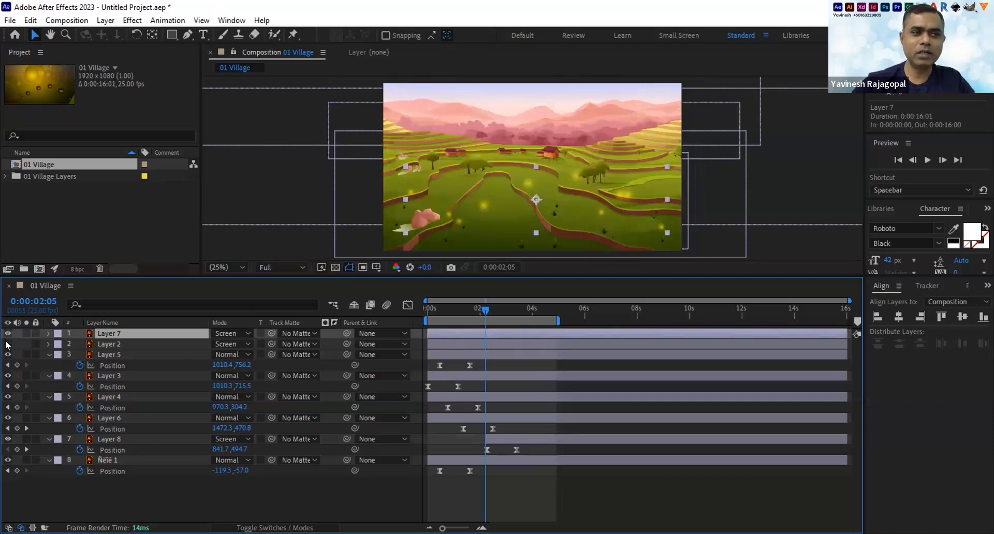
click(8, 343)
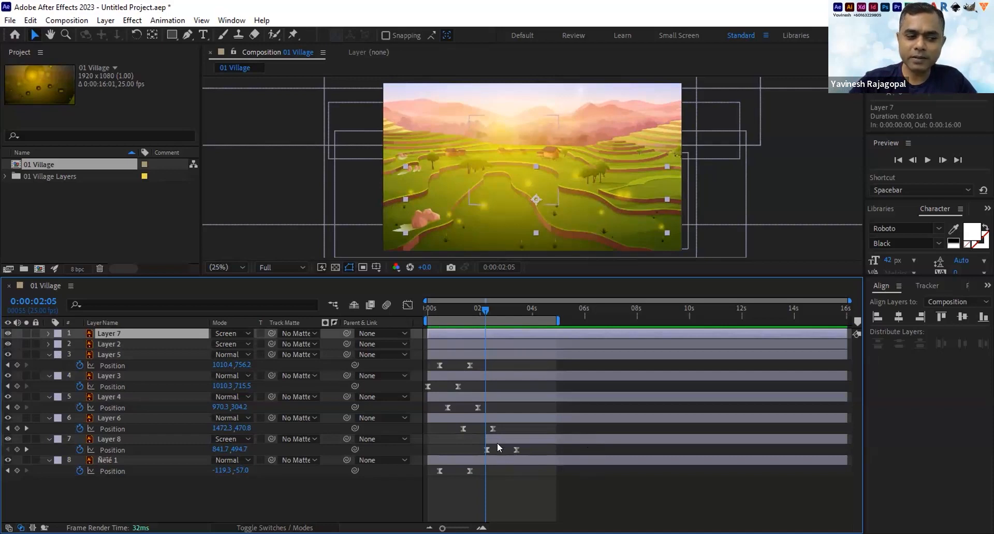
Add a 100% Opacity keyframe to Layer 2 at Layer 8's last Position keyframe, 0:00:03:10.
click(477, 308)
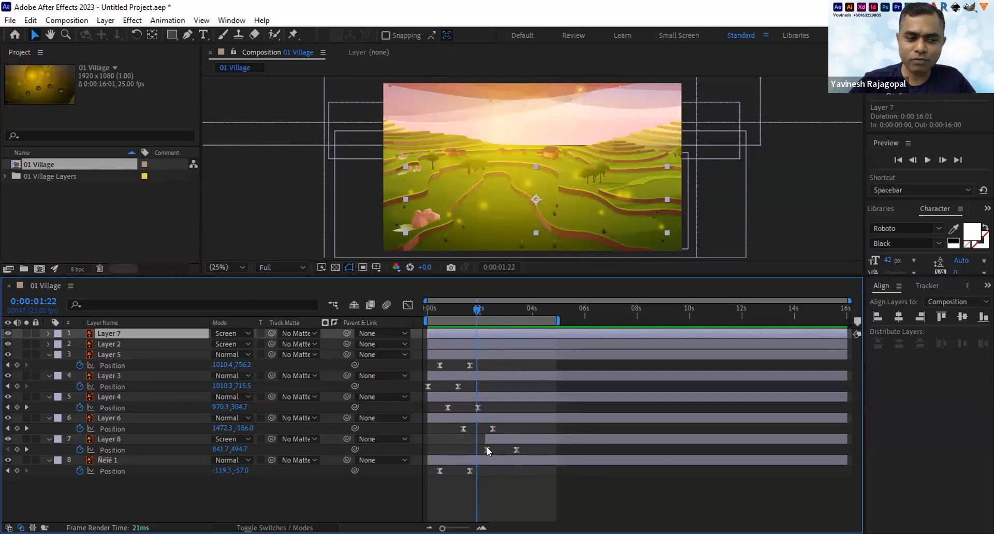
click(26, 450)
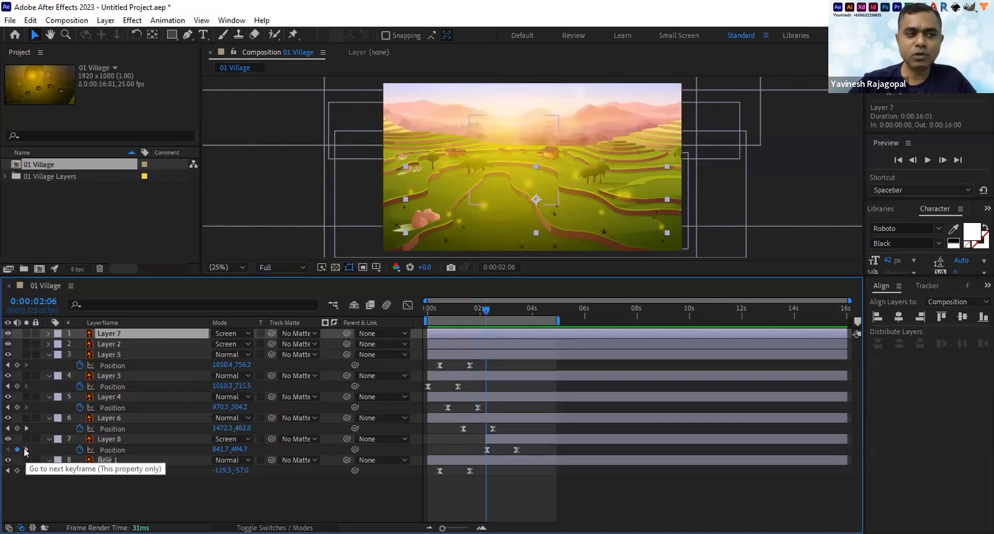
click(25, 450)
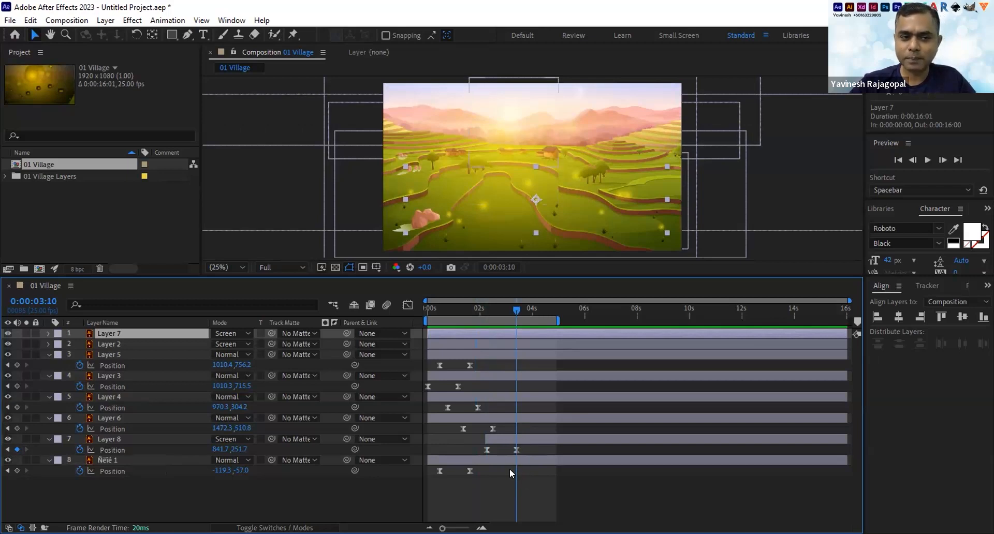
click(114, 344)
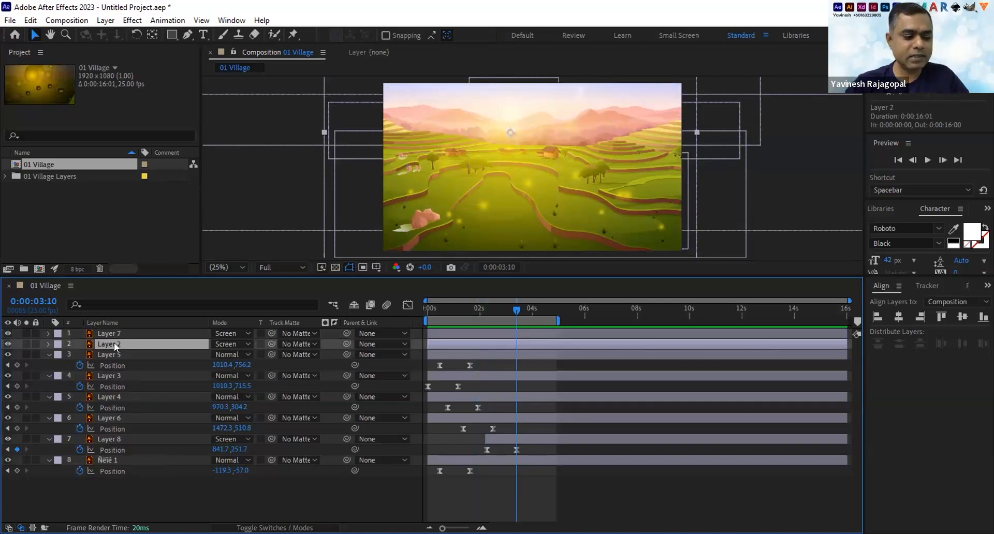
key(t)
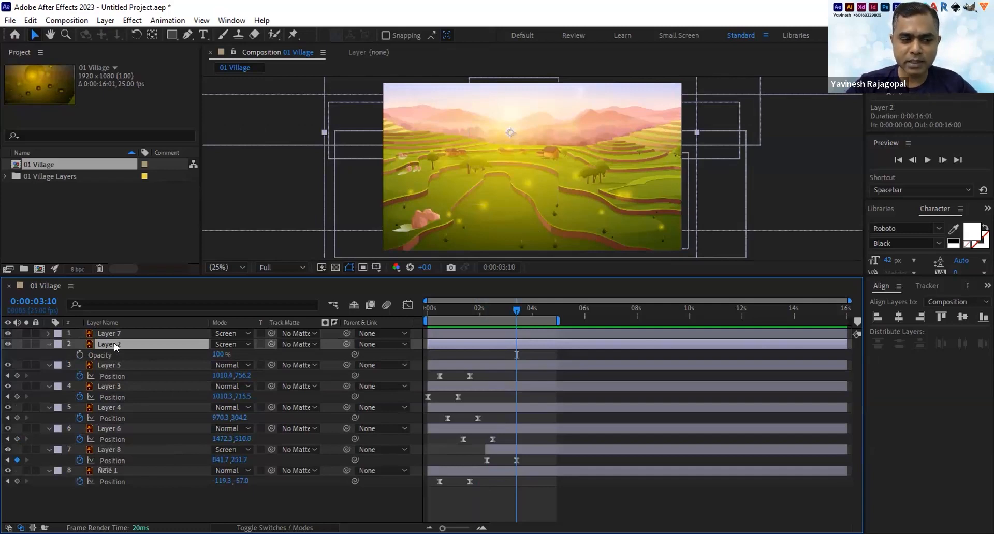
click(79, 354)
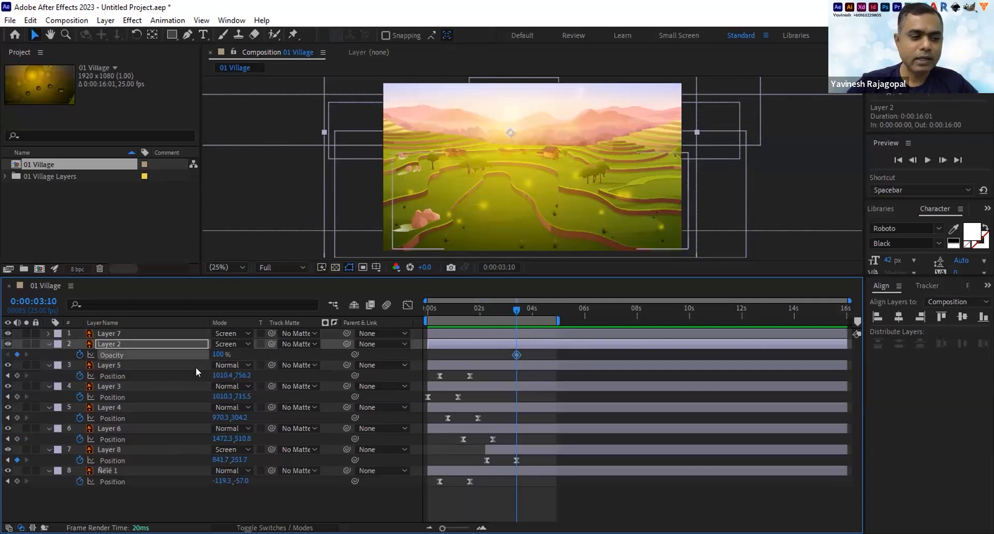
Add a 0% Opacity keyframe to Layer 2 at Layer 8's first Position keyframe, 0:00:02:06.
click(533, 449)
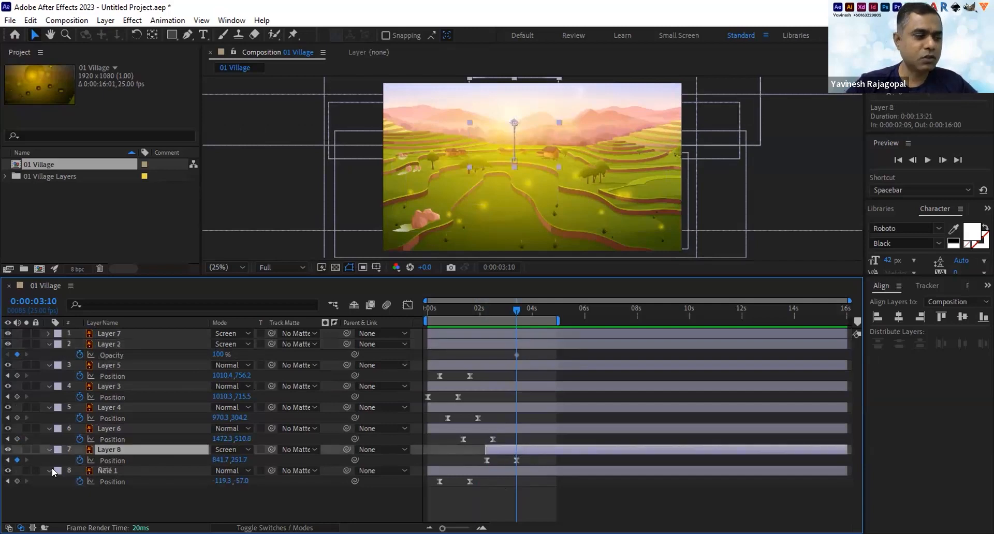
click(8, 460)
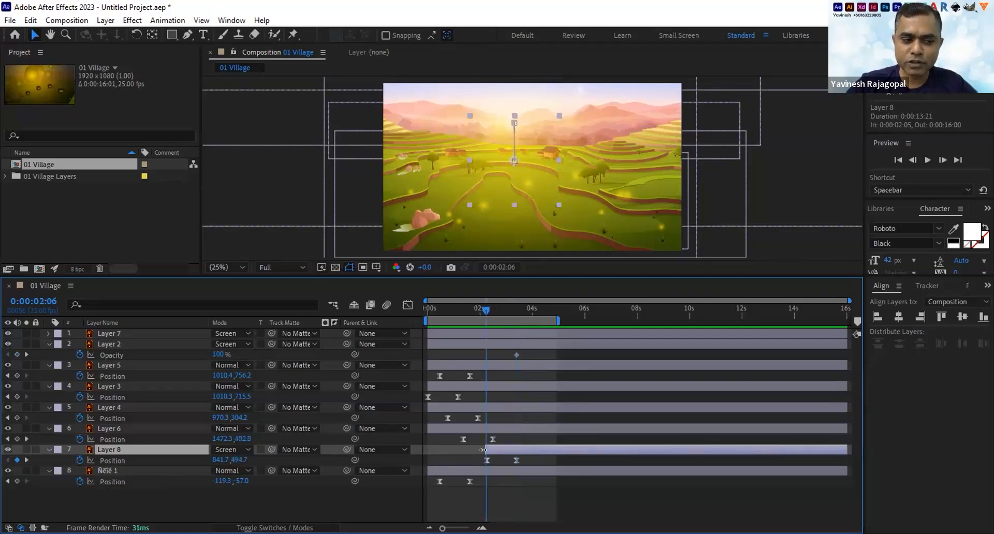
click(103, 344)
click(216, 355)
text(0)
key(Return)
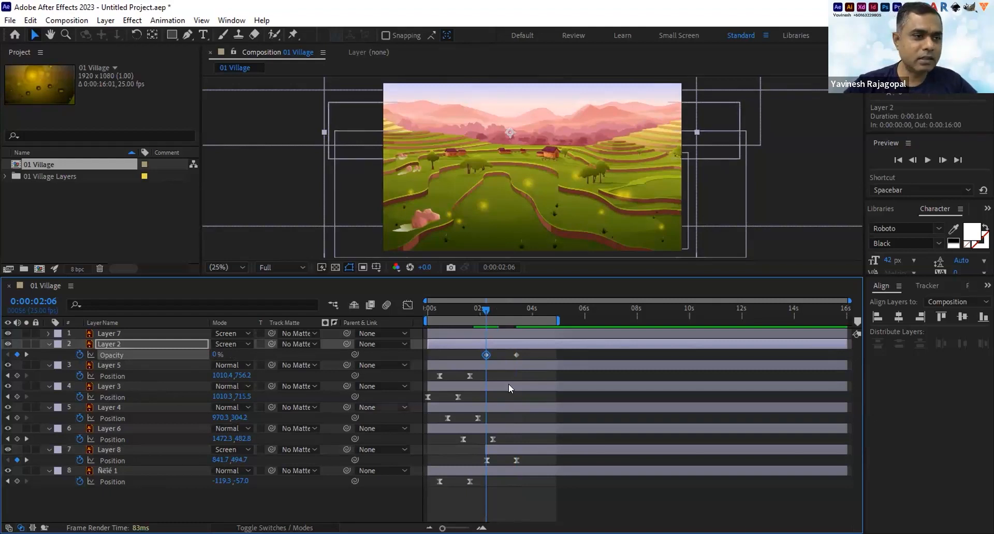
Reveal Layer 7's Opacity and add a 100% keyframe at 0:00:04:03.
click(496, 333)
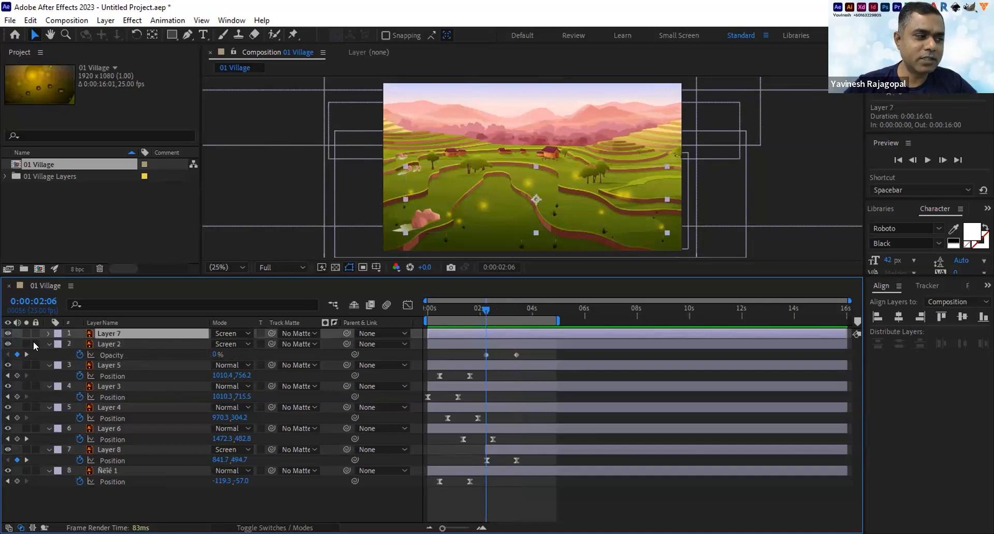
key(t)
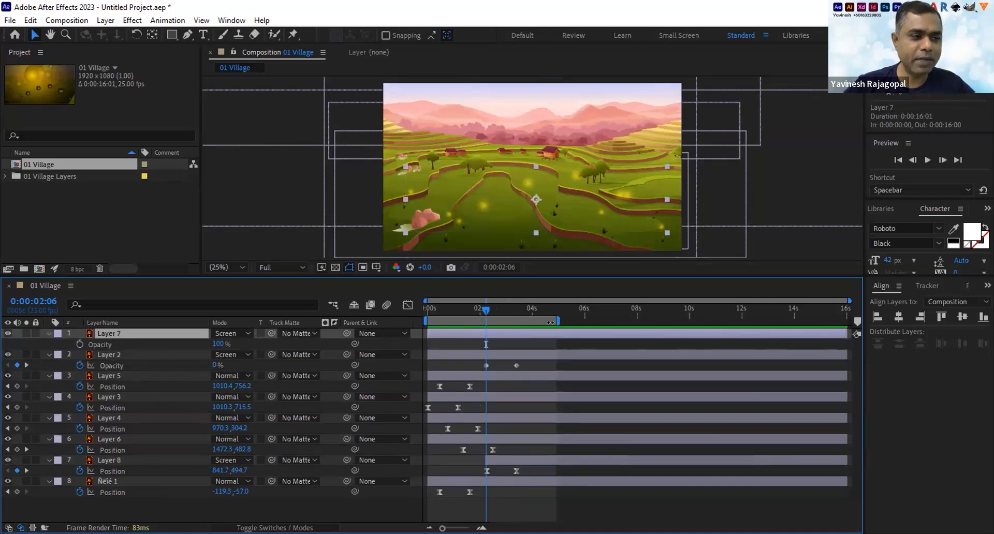
key(Page_Down)
key(Page_Down)
key(Page_Down)
drag(500, 309, 530, 312)
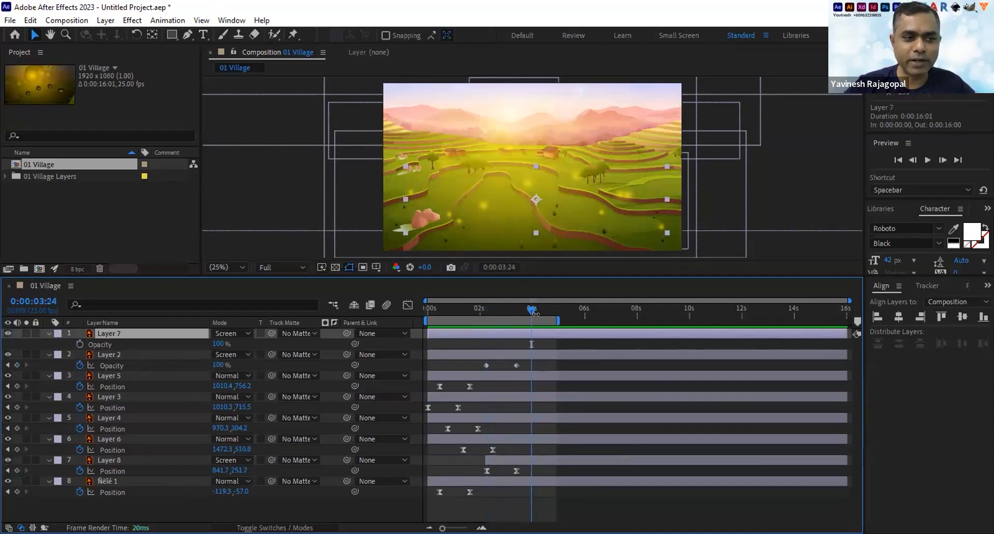
click(529, 310)
click(537, 312)
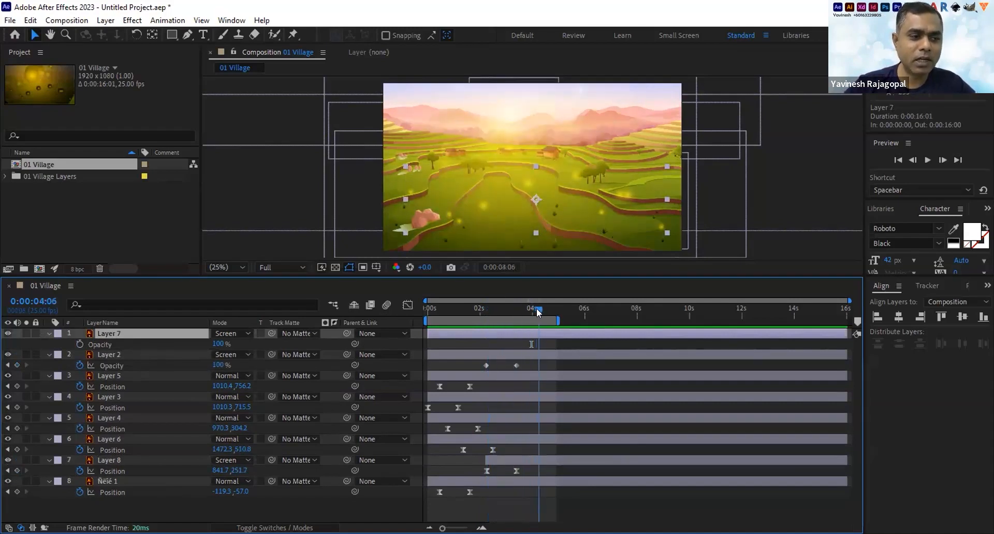
click(80, 345)
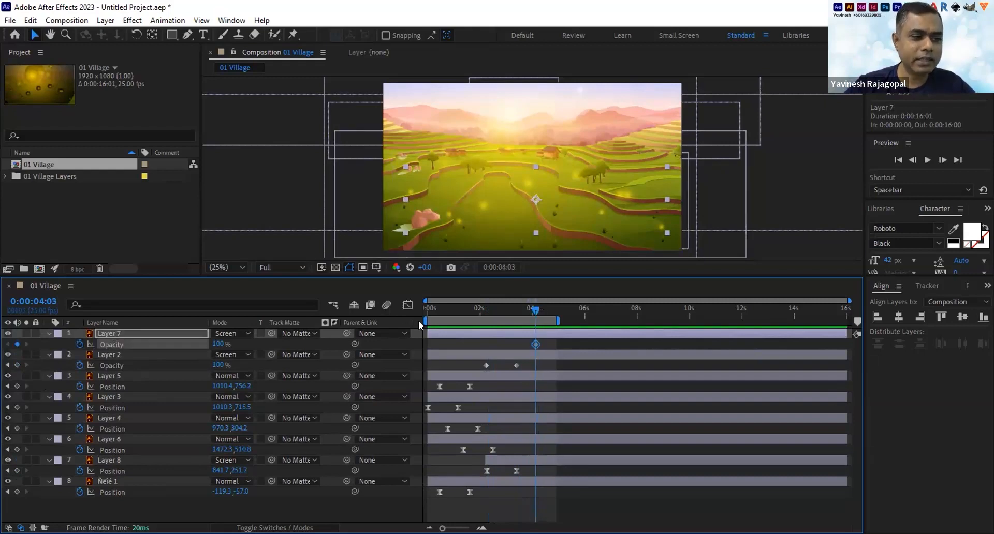
Add a 0% Opacity keyframe to Layer 7 at 0:00:02:20.
click(500, 311)
click(501, 311)
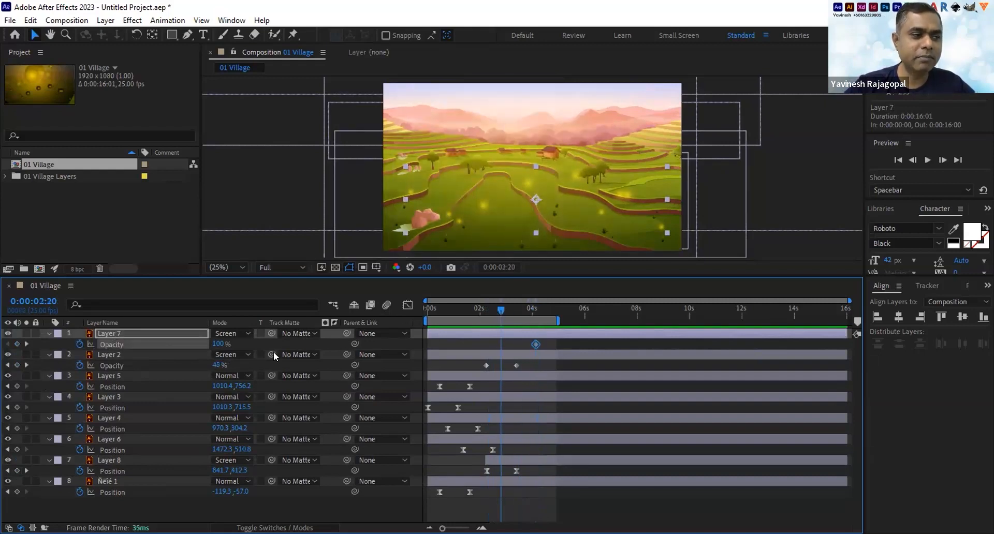
click(219, 344)
text(0)
key(Return)
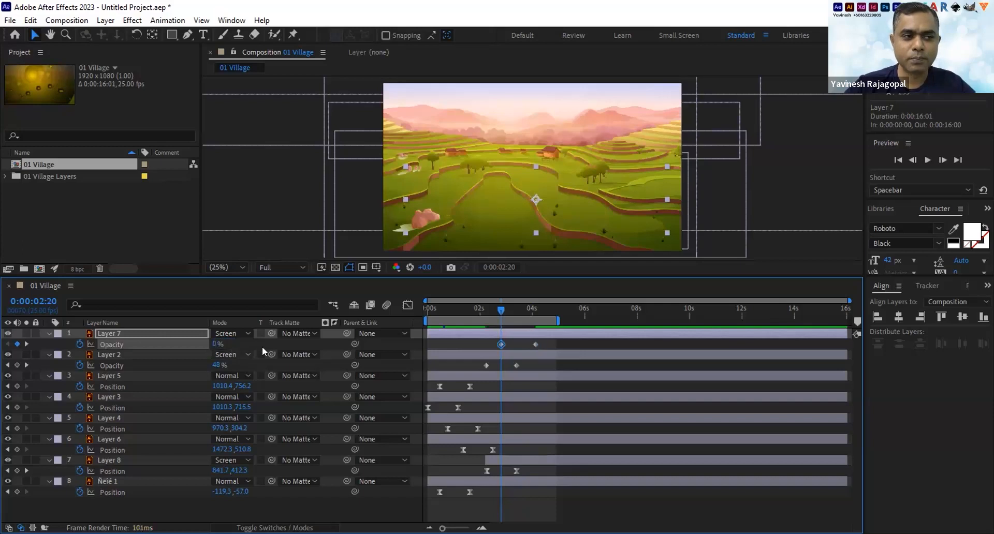
Preview the fade-ins, stop the playback and undo the Opacity keyframes added to Layer 7 and Layer 2.
click(928, 160)
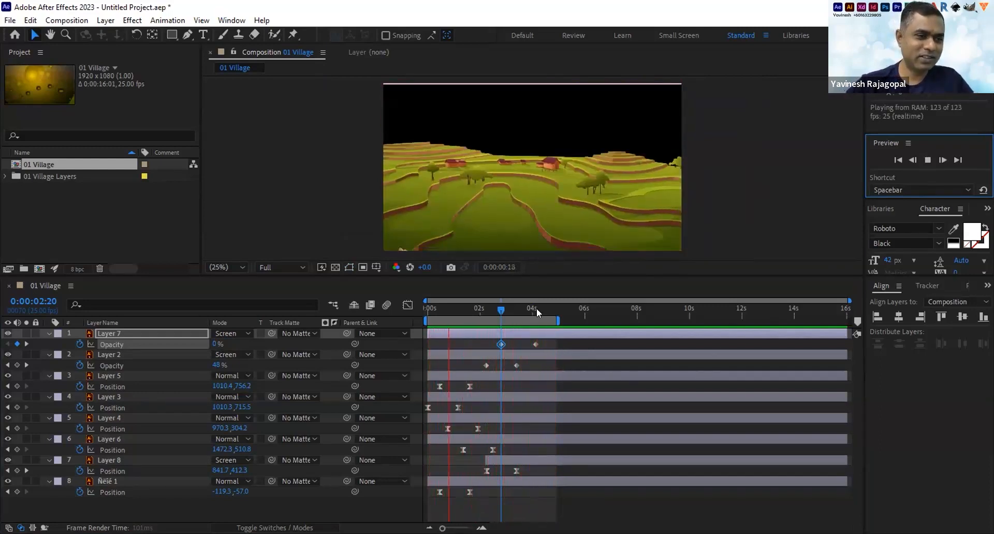
click(537, 309)
key(ctrl+z)
key(ctrl+z)
key(ctrl+z)
key(ctrl+z)
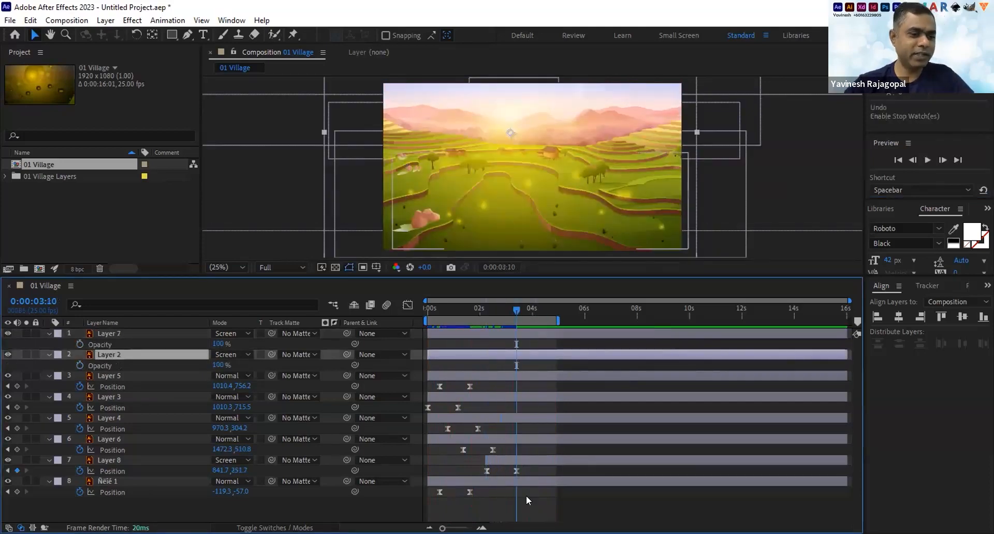
Check Layer 8's first and last Position keyframes and enable Layer 2's Opacity keyframing at 100% on the last one, 0:00:03:10.
click(527, 461)
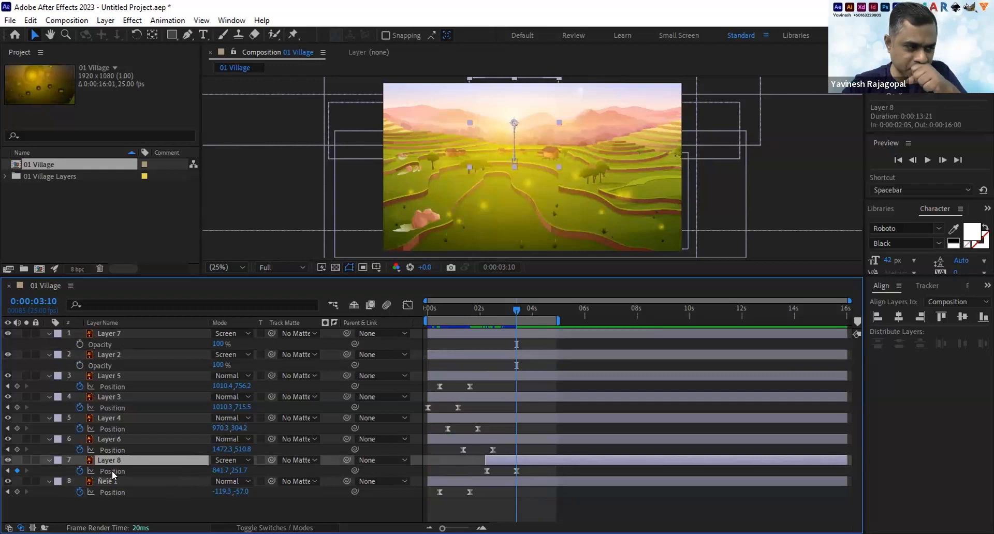
click(7, 470)
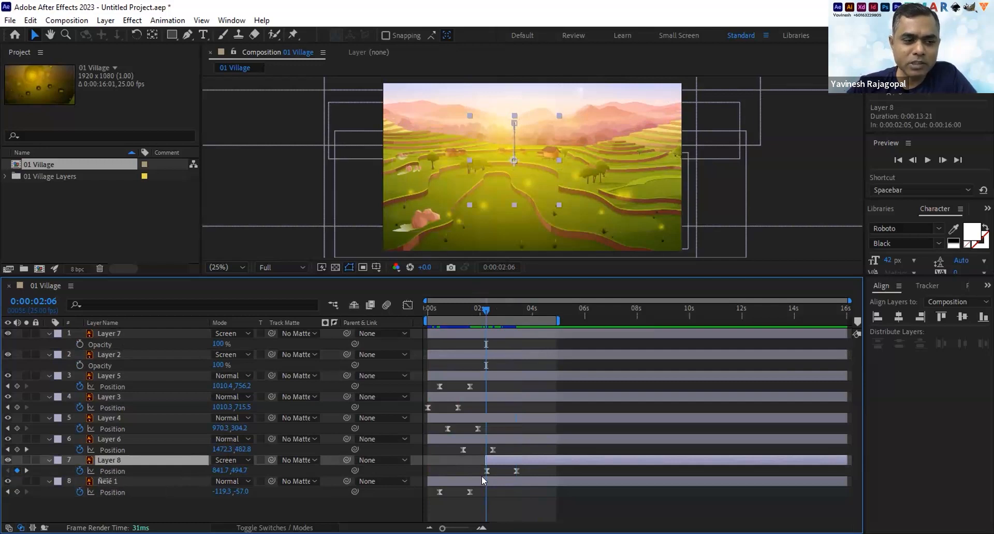
mouse_move(481, 469)
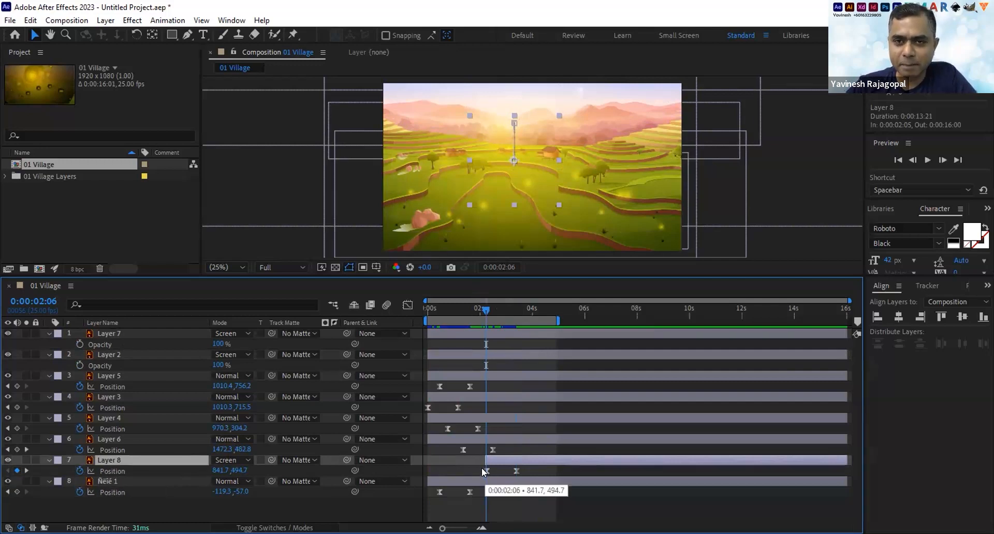
click(26, 471)
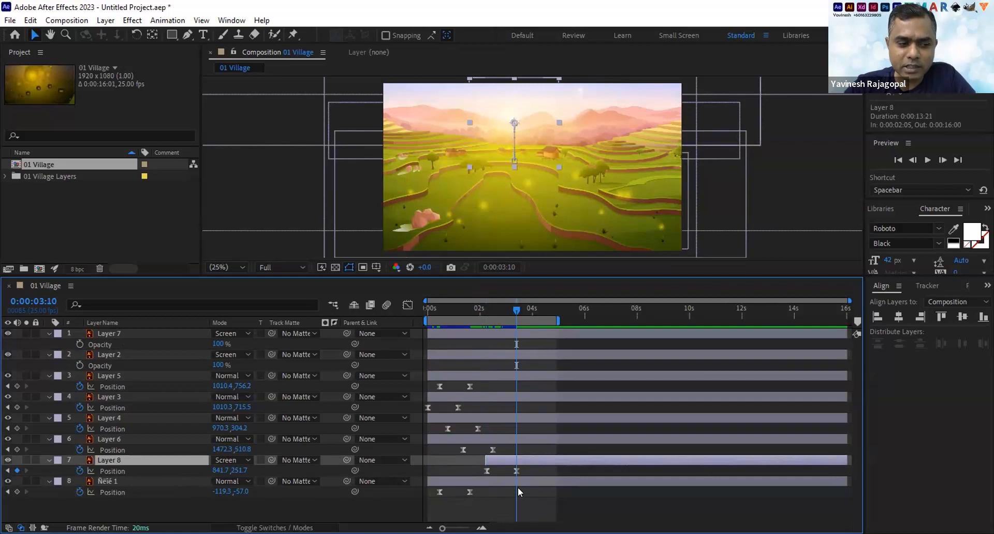
click(111, 354)
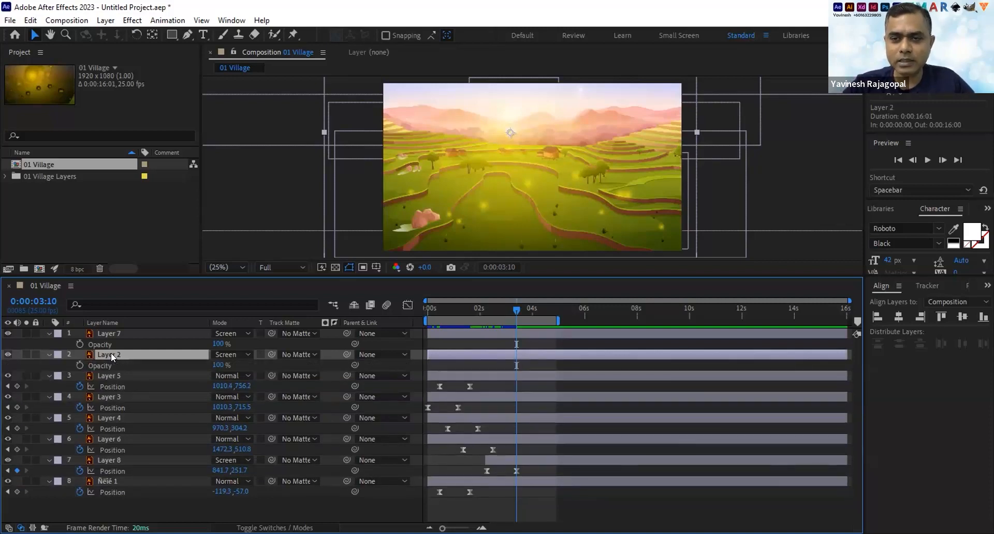
click(80, 365)
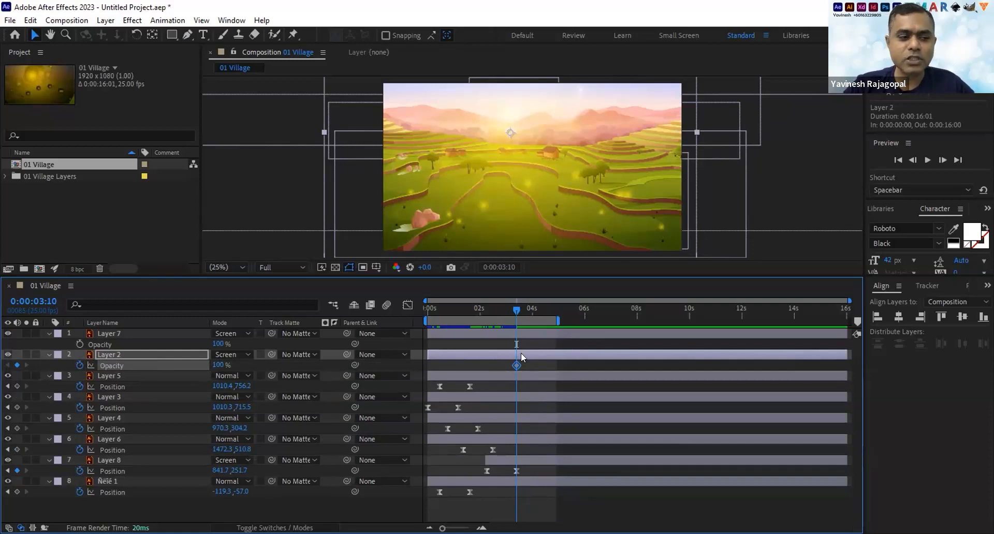
Add a 0% Opacity keyframe to Layer 2 at Layer 8's first Position keyframe, 0:00:02:06, and preview the animation.
click(486, 462)
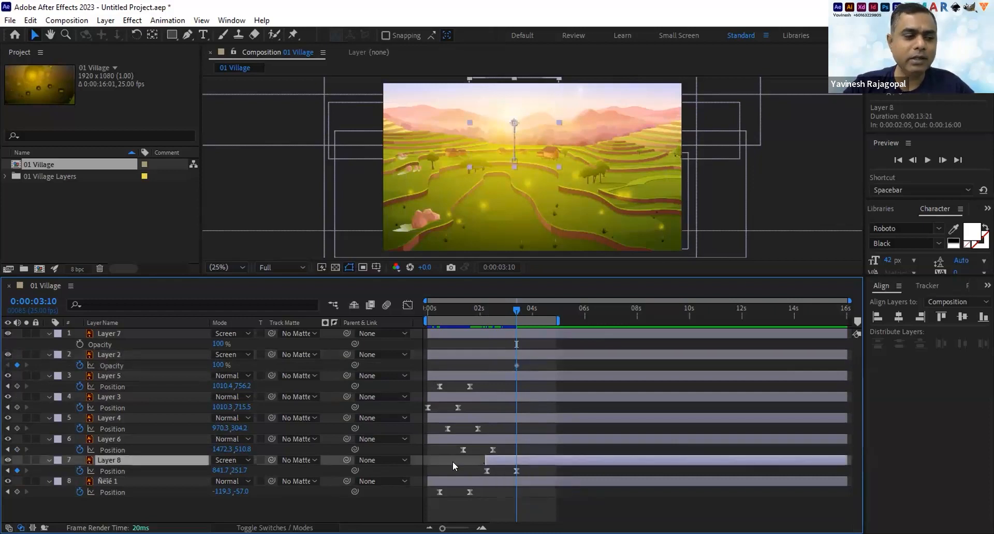
click(9, 471)
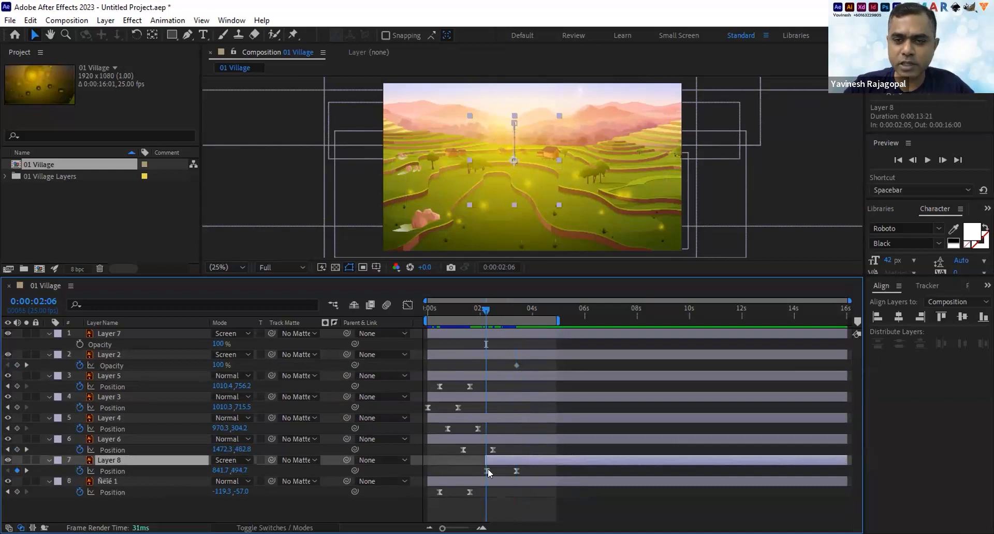
mouse_move(488, 463)
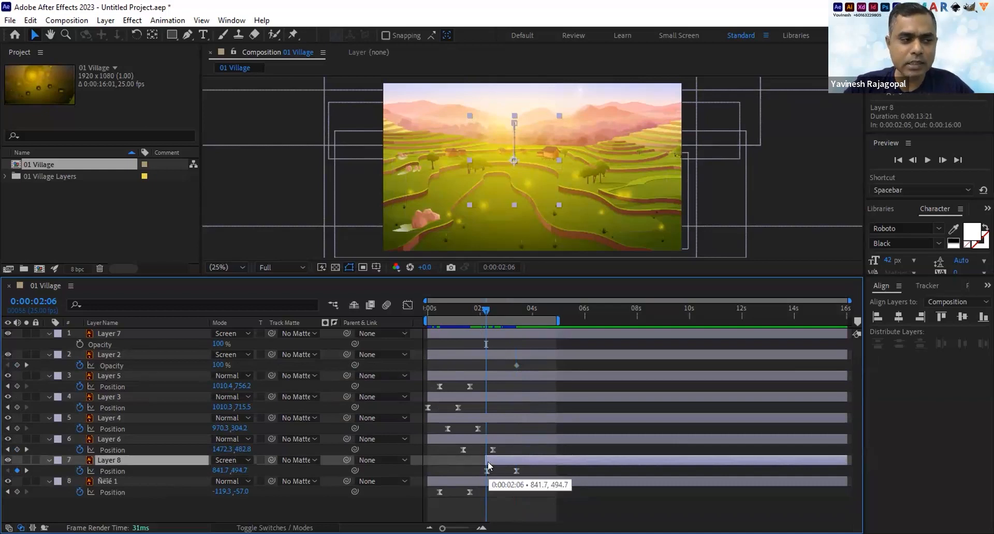
click(113, 351)
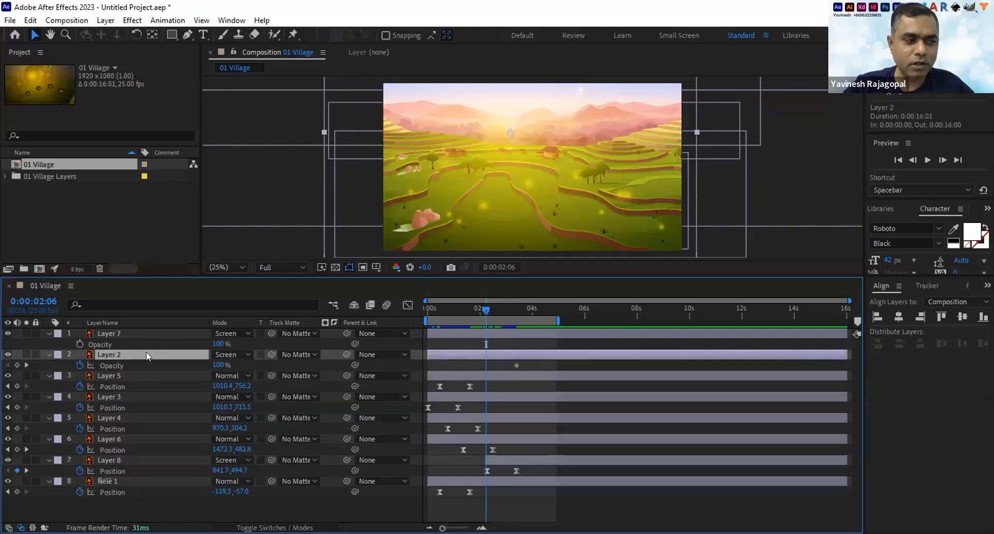
click(216, 365)
text(0)
key(Return)
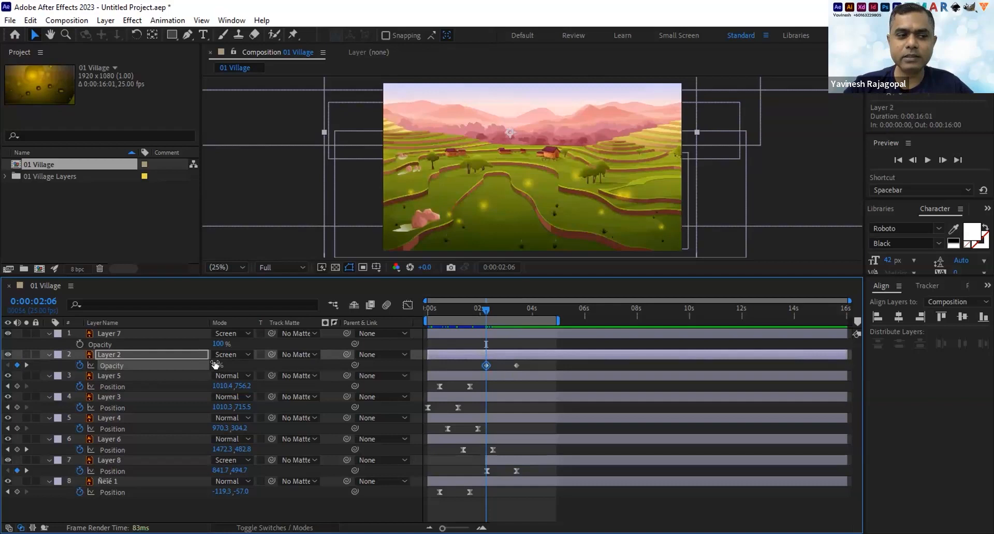
click(928, 160)
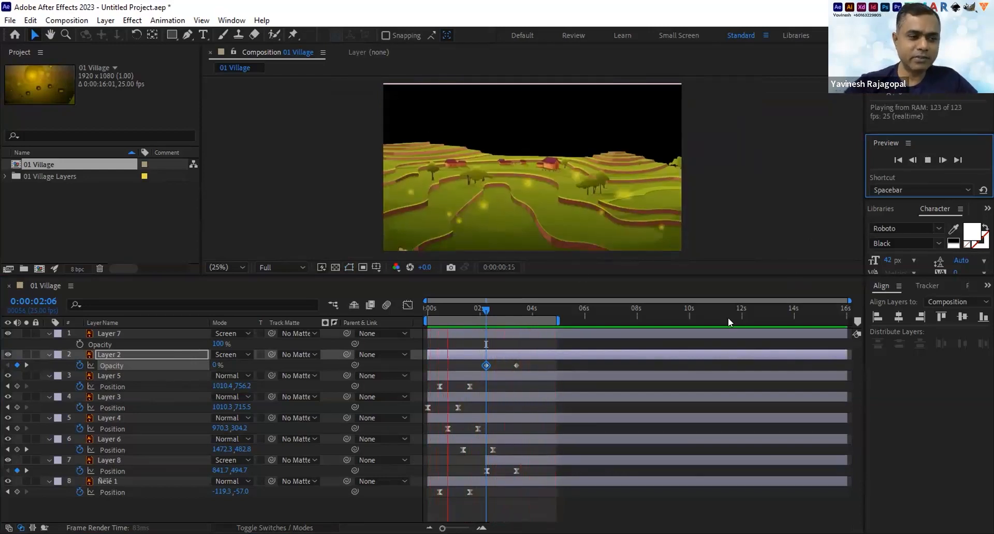
Keyframe Layer 7's Opacity at 100% on 0:00:04:00 and 0% on 0:00:02:18.
drag(516, 309, 532, 315)
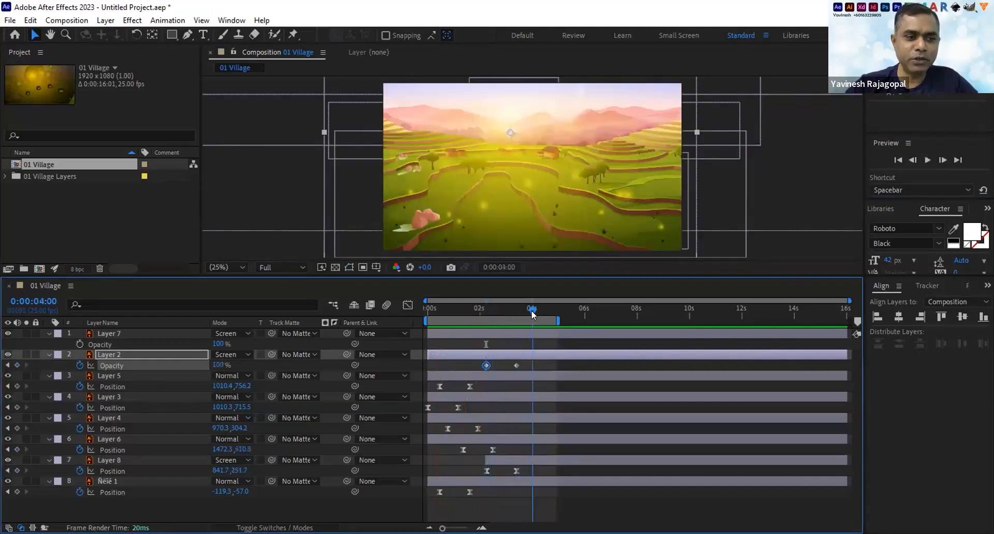
click(78, 344)
drag(508, 309, 499, 310)
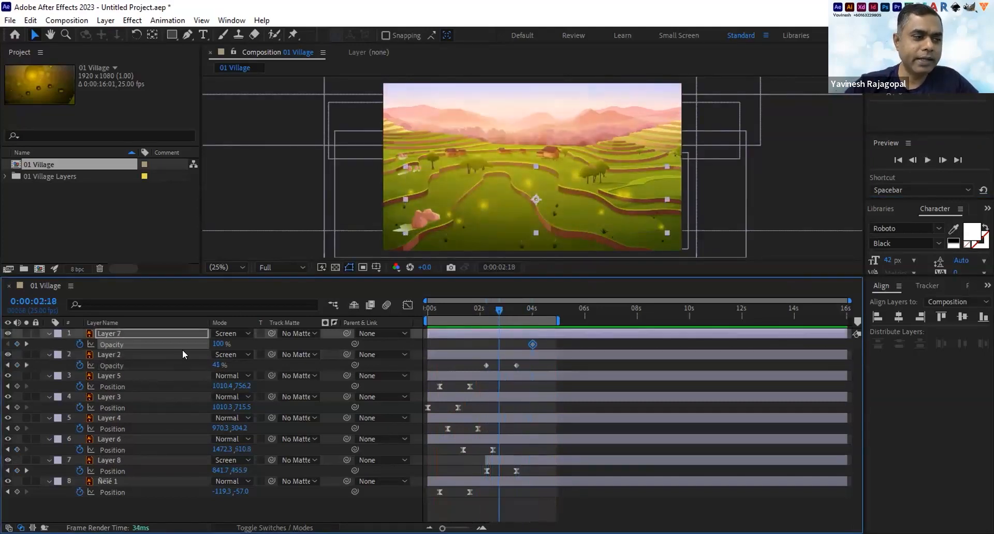
click(216, 343)
text(0)
key(Return)
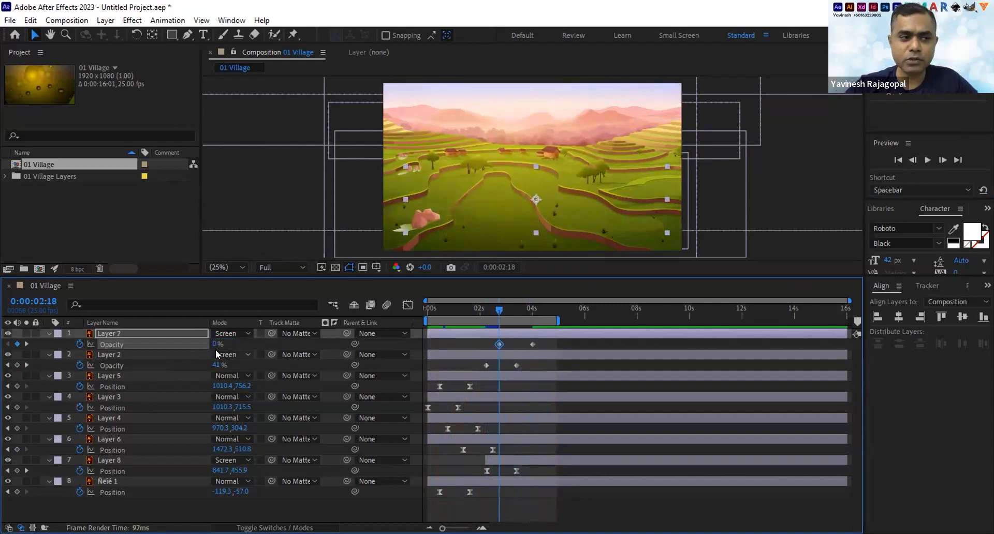
Preview the village animation with both fade-ins and scrub through it to 0:00:04:10.
key(space)
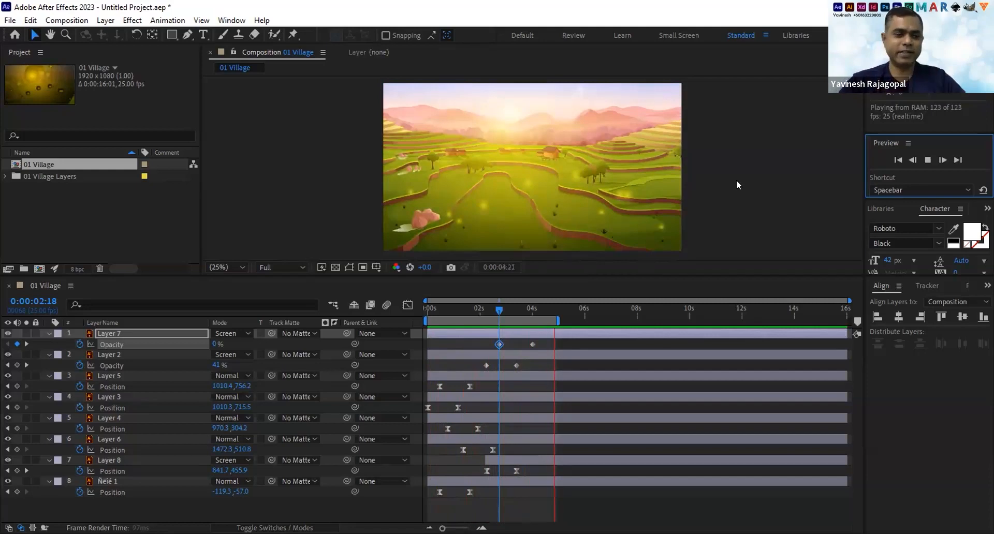
click(503, 310)
drag(499, 309, 542, 309)
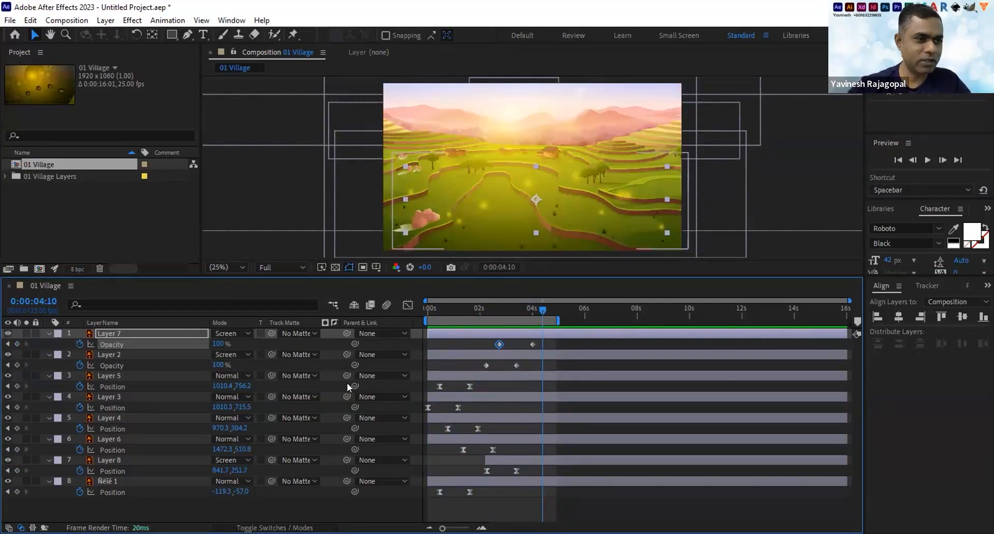
Save the project on the Desktop as Mo_Graphics.
key(ctrl+s)
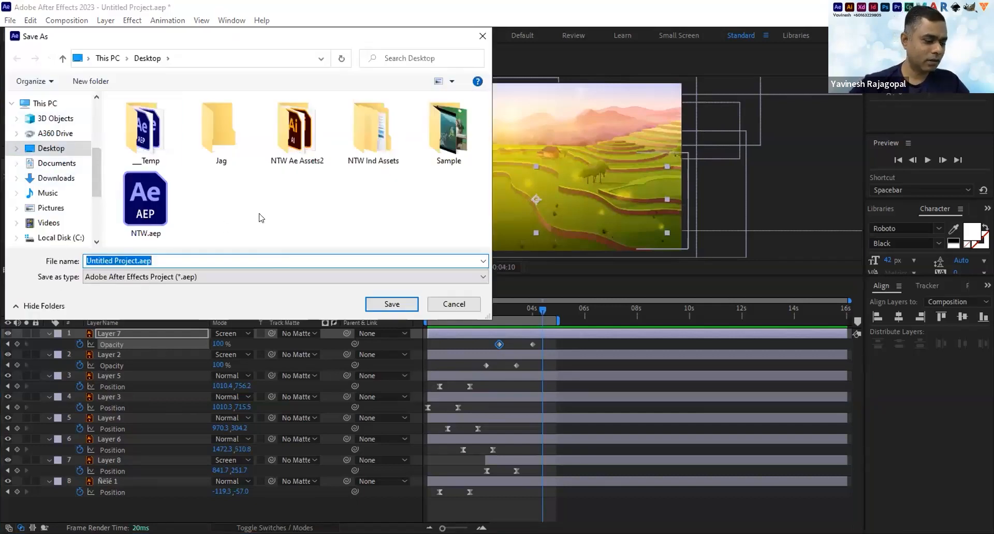
text(Mo_Graphi)
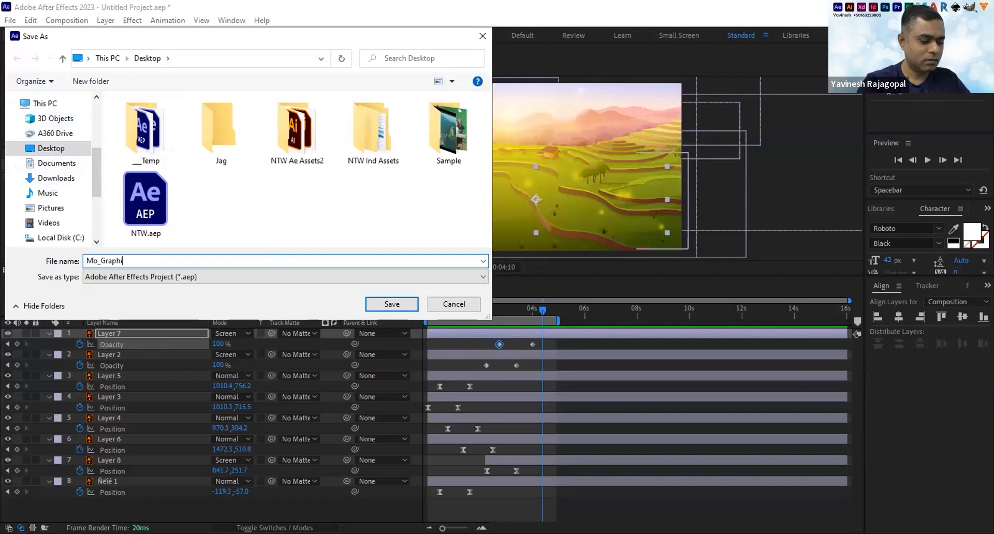
text(cs)
key(Return)
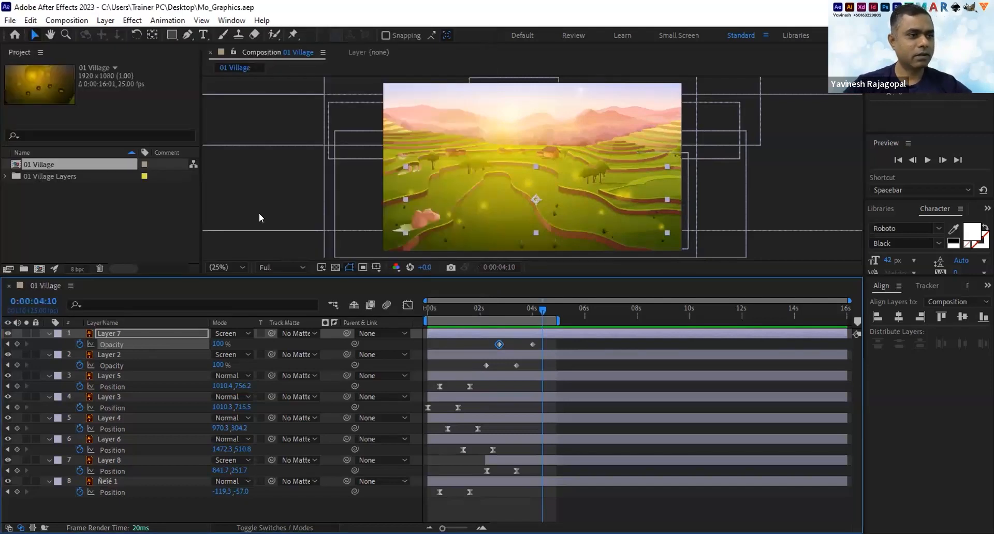
Import 02 City.ai as Composition - Retain Layer Sizes and open the 02 City composition.
click(115, 215)
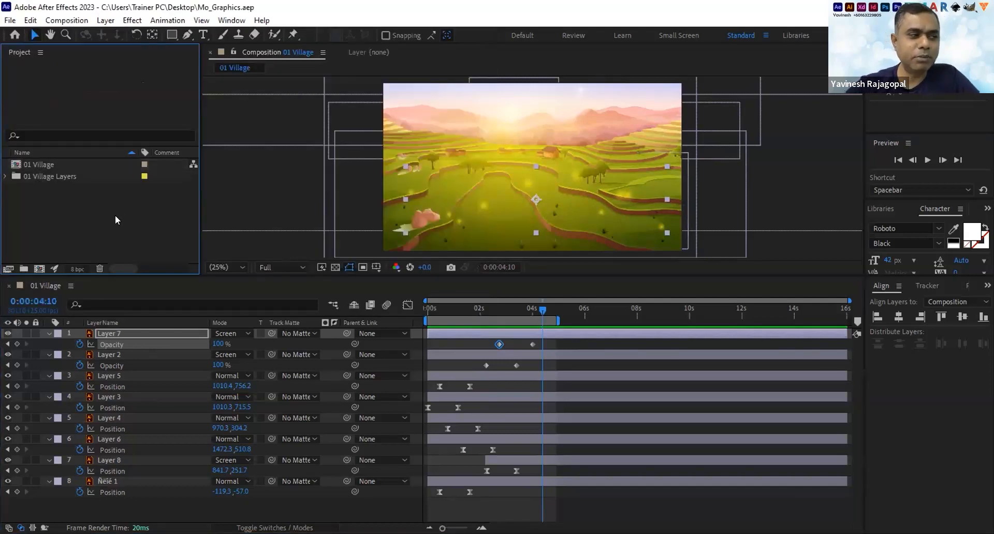
double_click(115, 220)
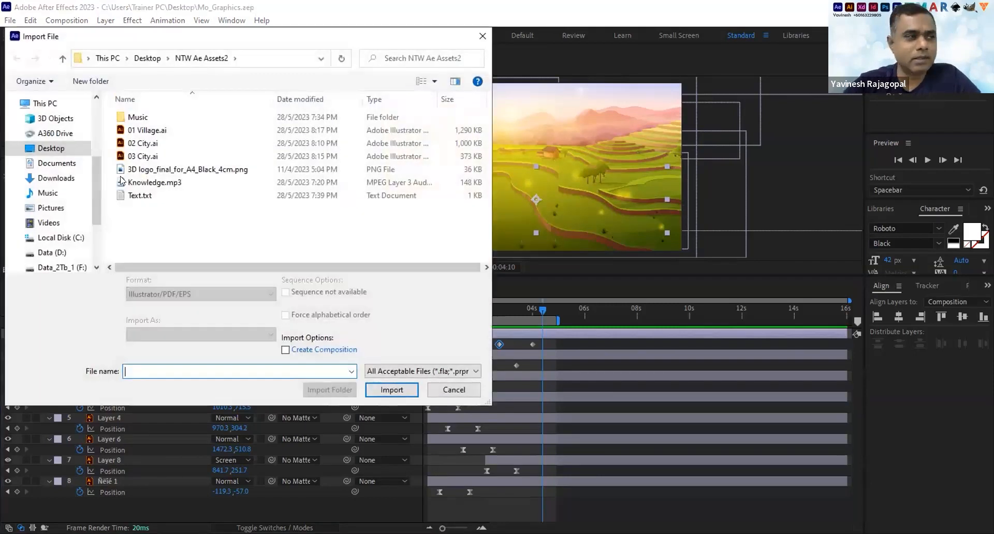
click(138, 144)
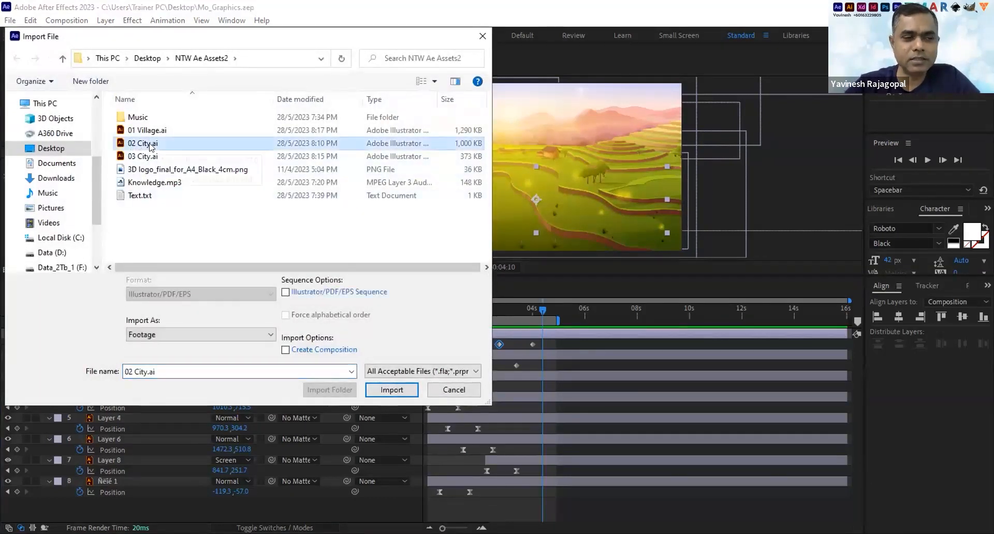
click(161, 335)
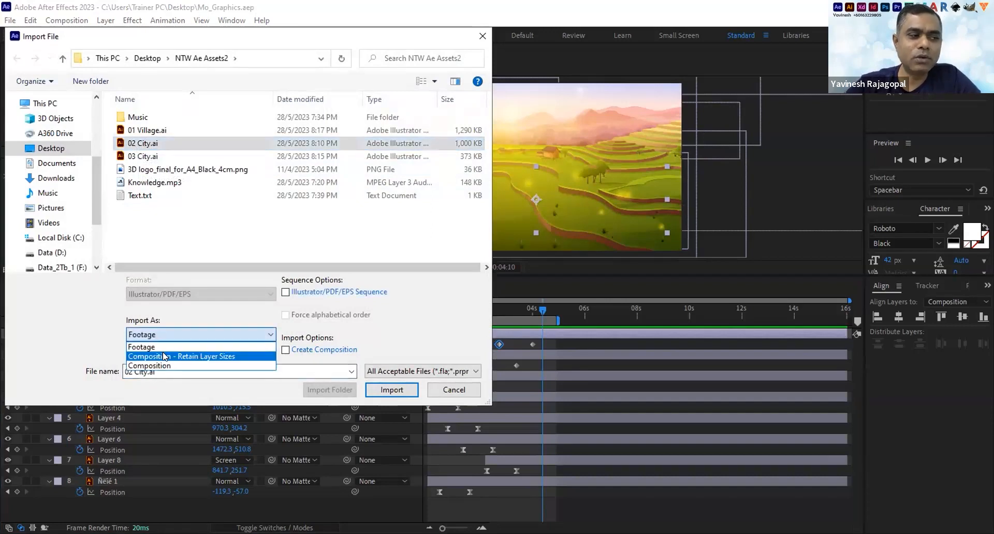
click(165, 356)
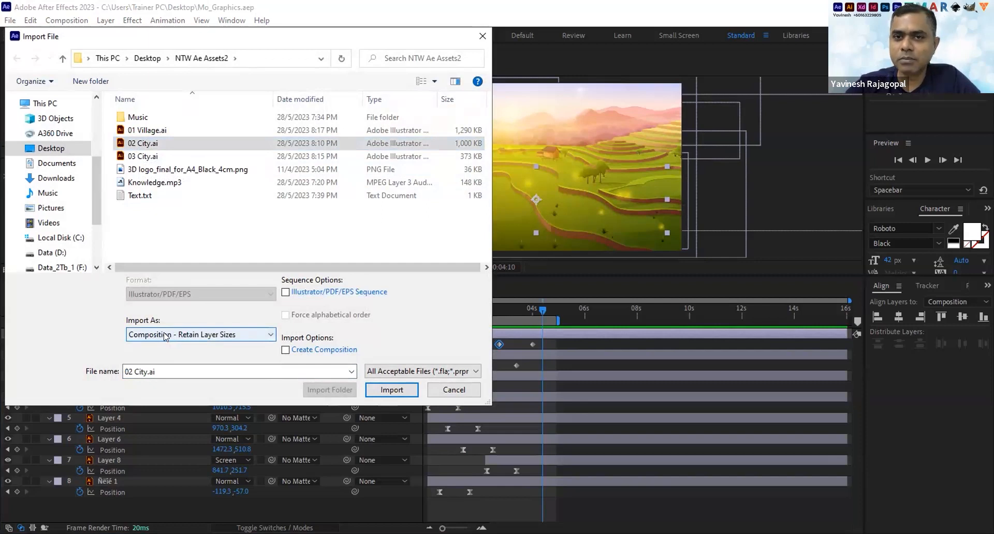
click(392, 391)
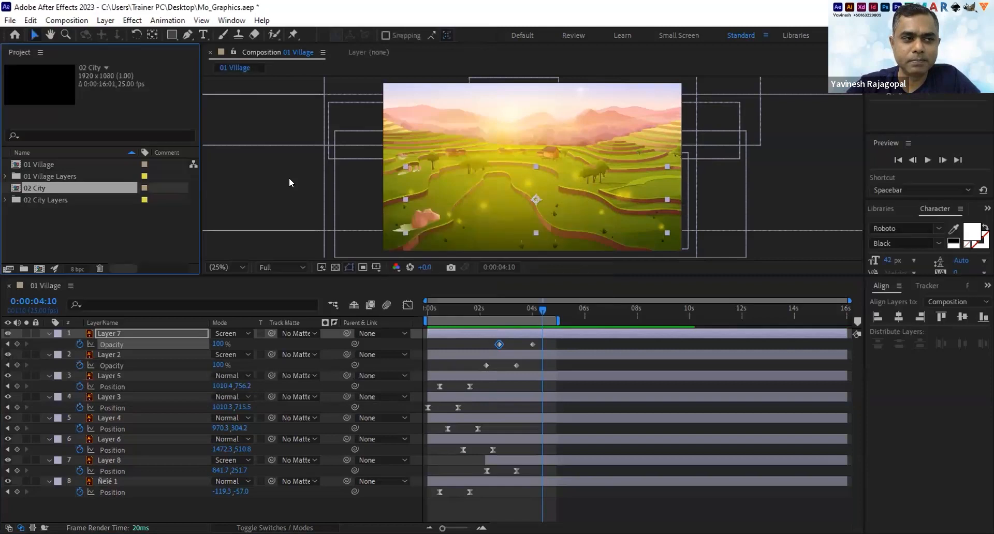
double_click(15, 189)
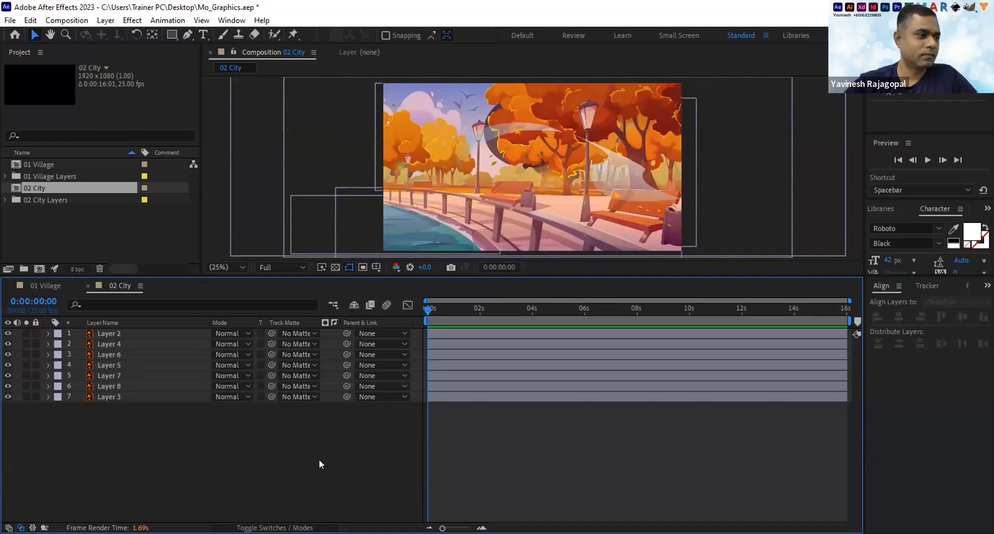
Toggle the visibility of Layer 8 in 02 City off and on to inspect its artwork.
click(8, 386)
click(8, 385)
click(8, 386)
click(8, 385)
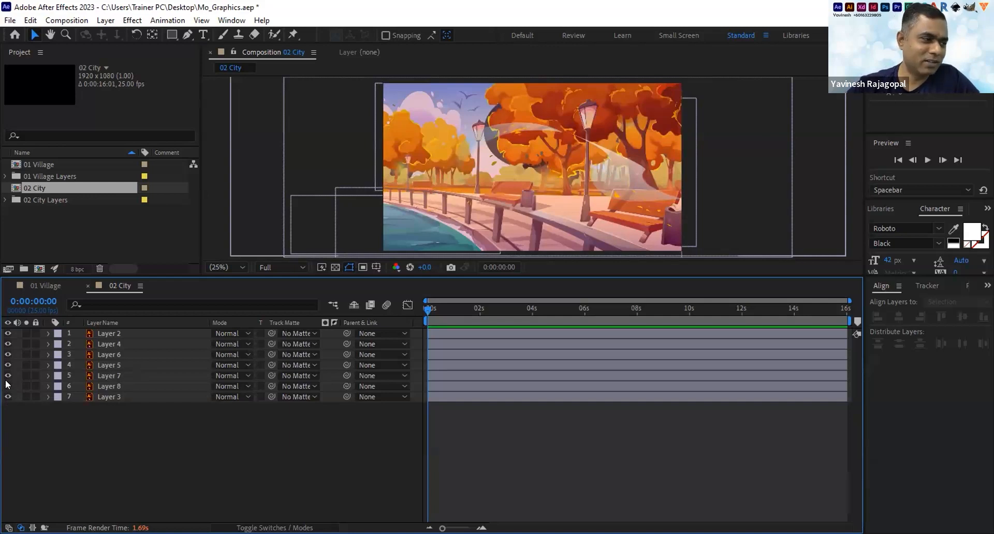
click(8, 385)
click(8, 385)
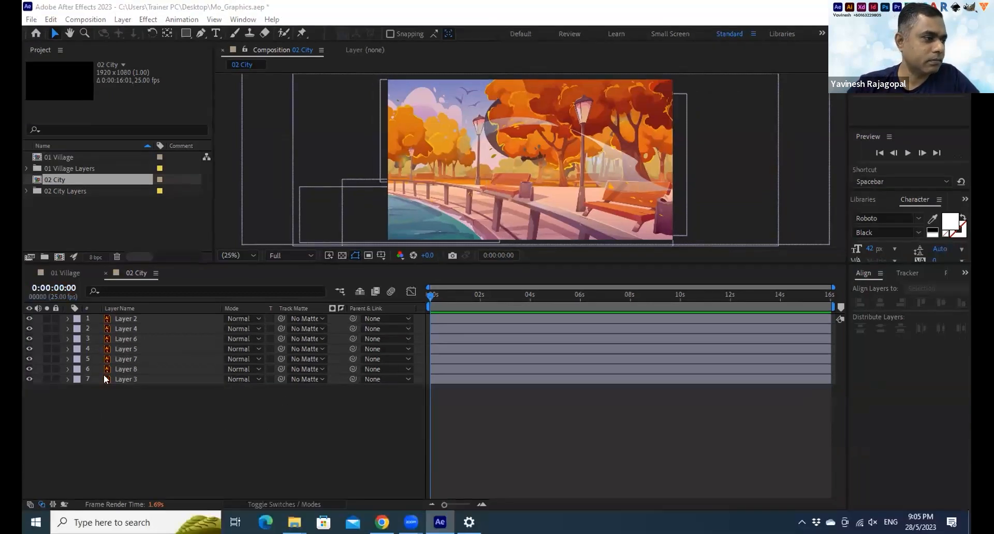
Expand the 02 City Layers folder and open Layer 2/02 City.ai in Illustrator with Edit Original.
click(25, 191)
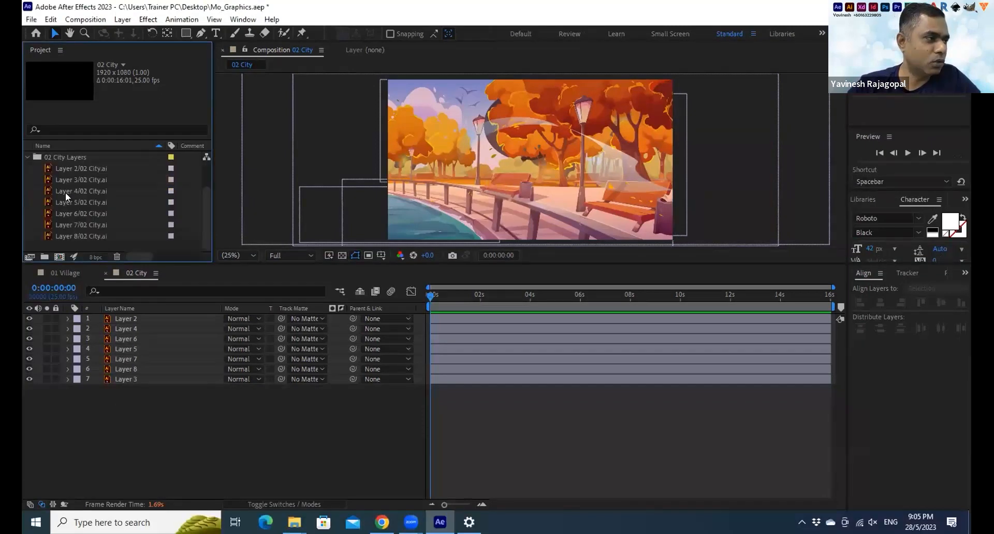
click(82, 169)
click(50, 21)
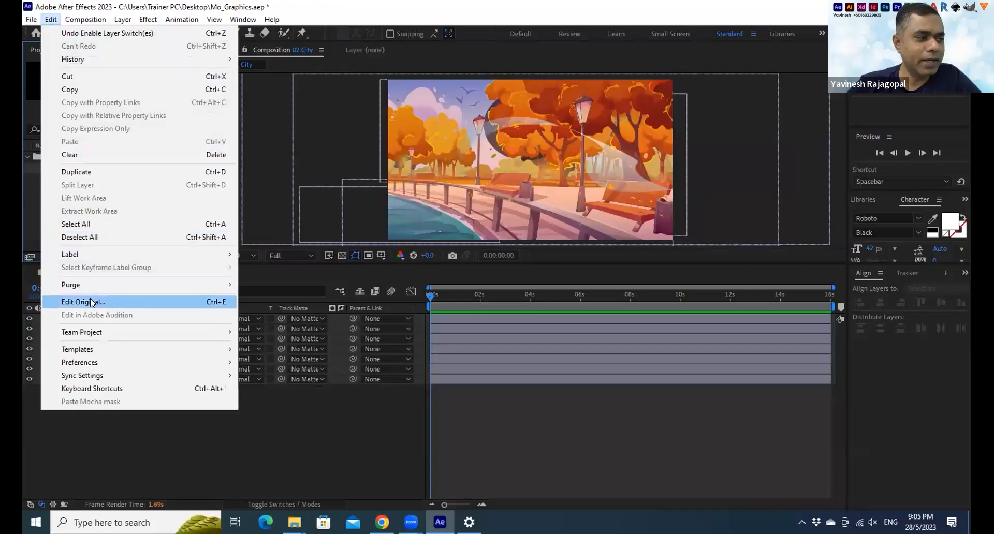
click(170, 467)
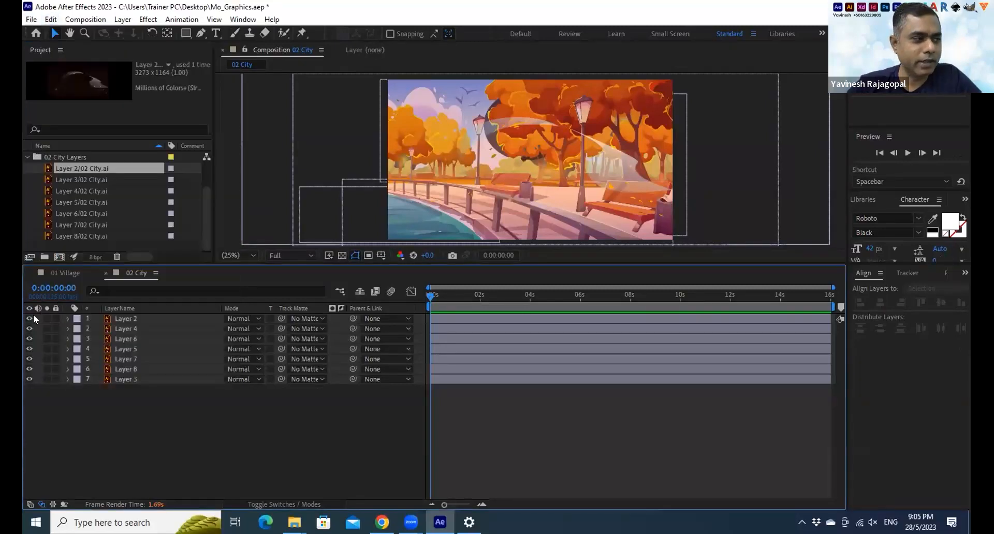
click(67, 157)
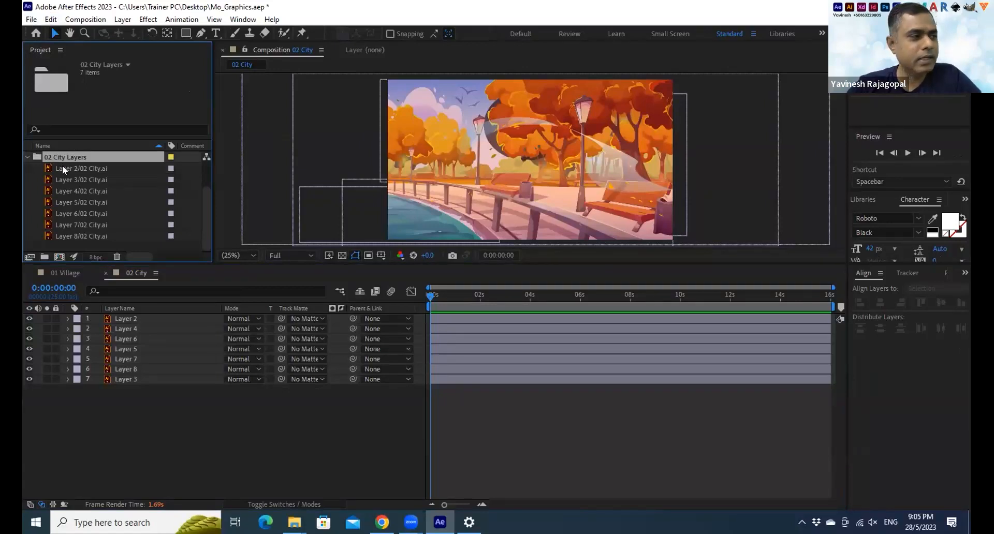
click(61, 167)
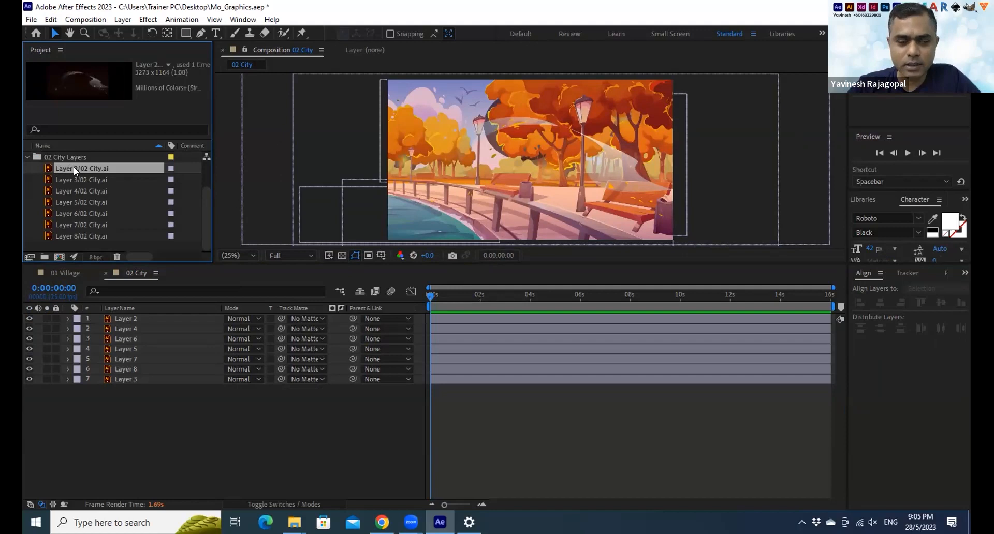
click(51, 19)
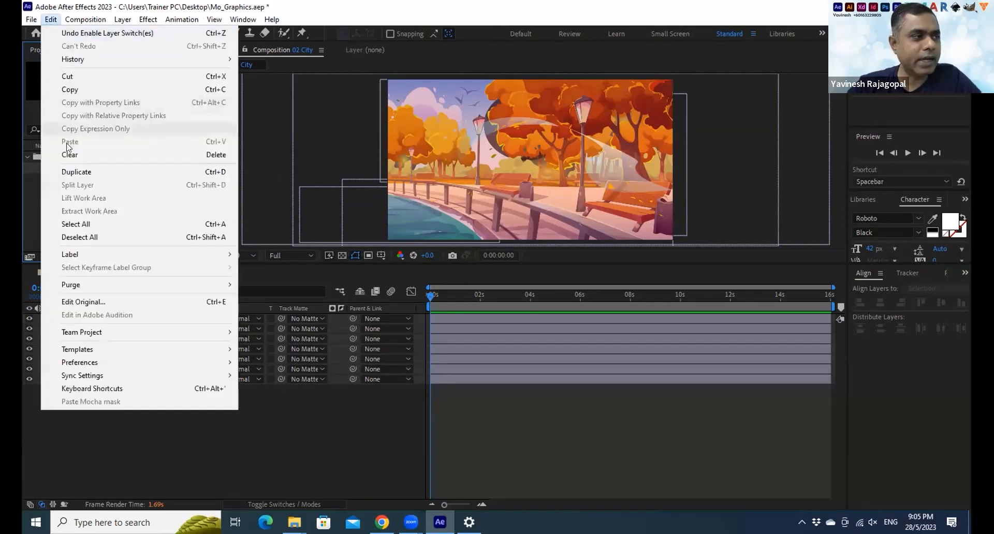
click(83, 302)
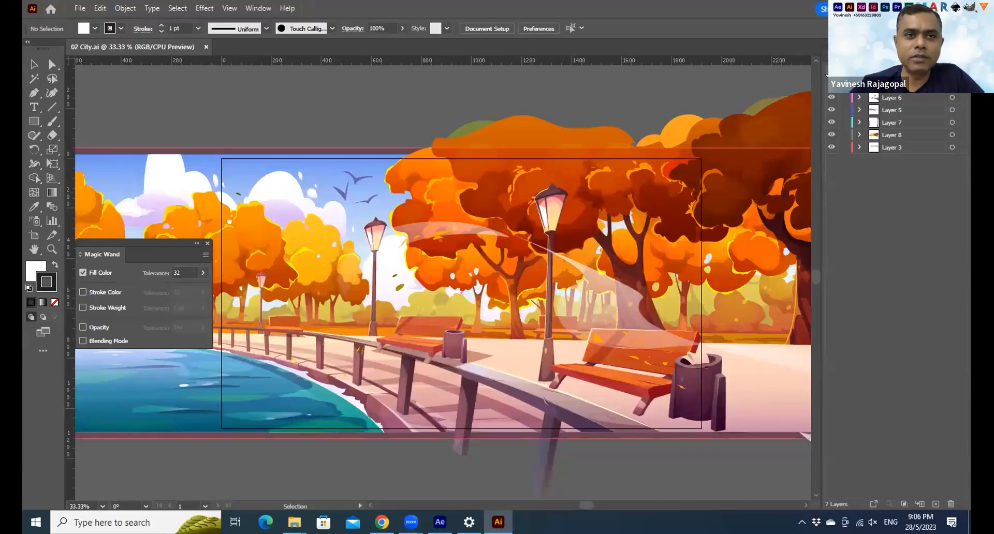
Hide every layer of 02 City.ai except Layer 8 and make Layer 8 active.
click(830, 110)
click(831, 122)
click(831, 147)
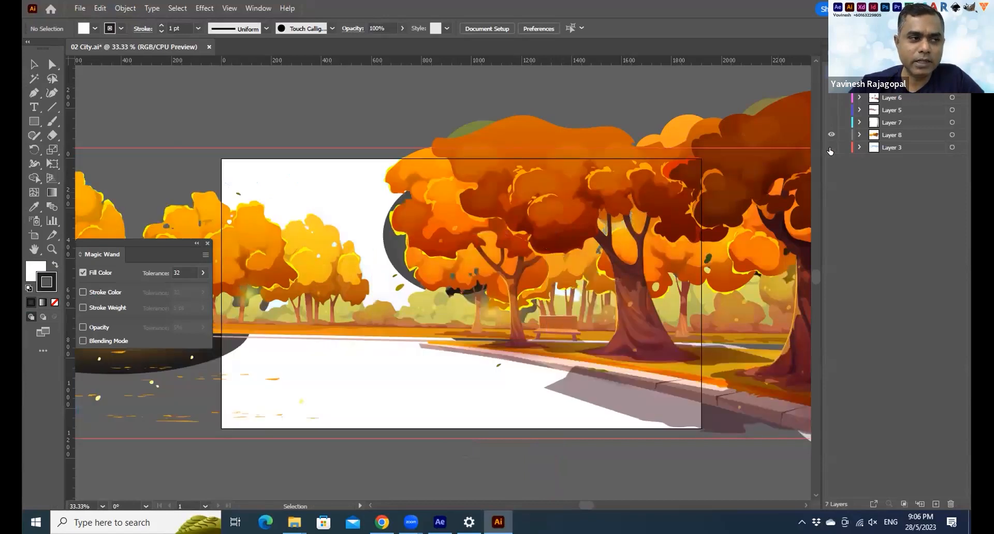
click(911, 134)
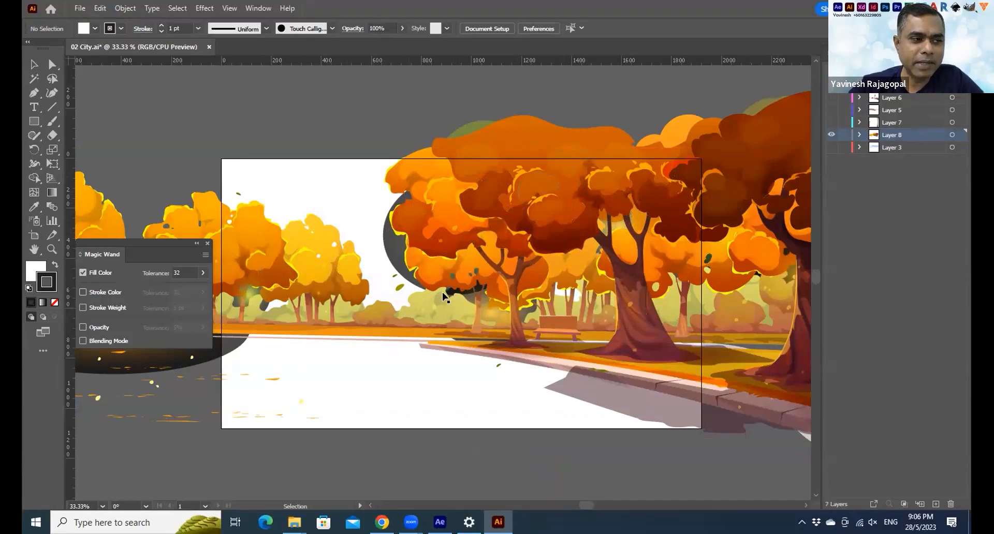
Delete the dark gradient ellipses behind the central tree's foliage and the one across the path's far-left edge on Layer 8.
click(390, 251)
key(Delete)
key(Delete)
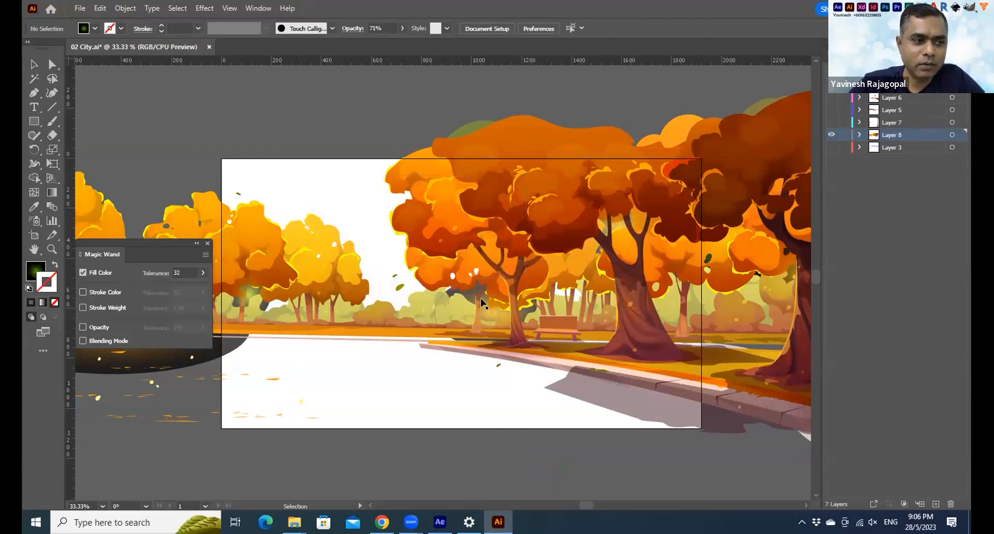
key(ctrl+z)
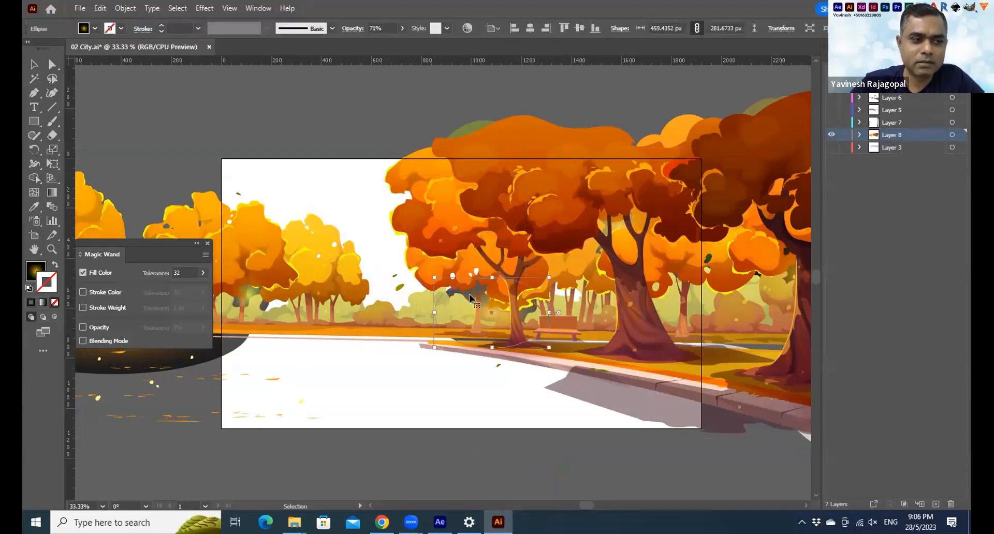
key(Delete)
click(219, 350)
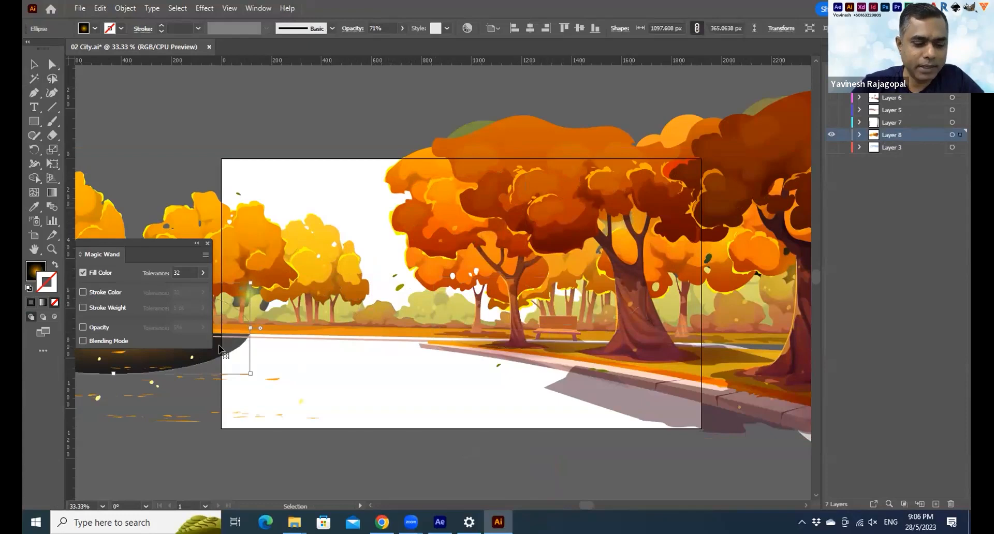
key(Delete)
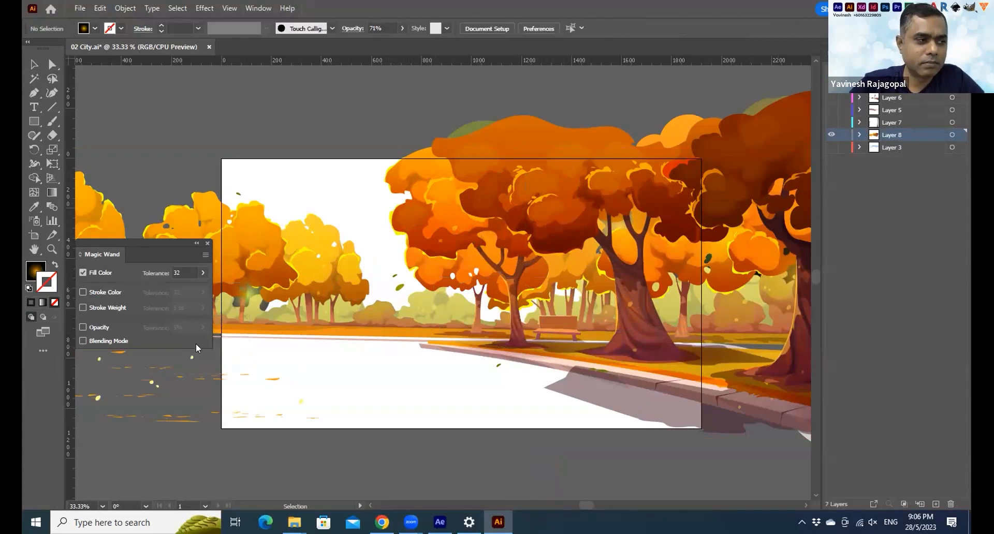
Delete the small gradient ellipse over the left tree trunks and the one around the large tree's branches.
click(247, 294)
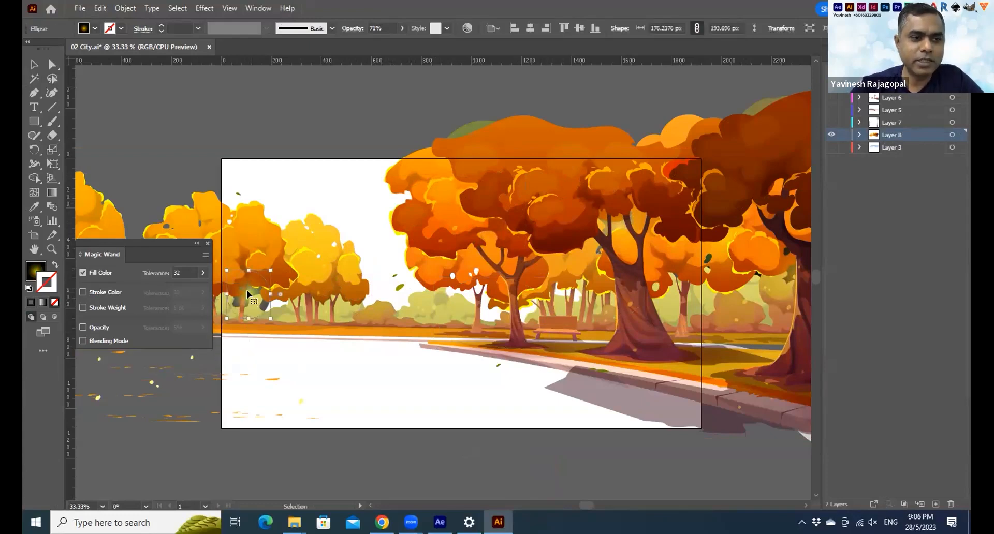
key(Delete)
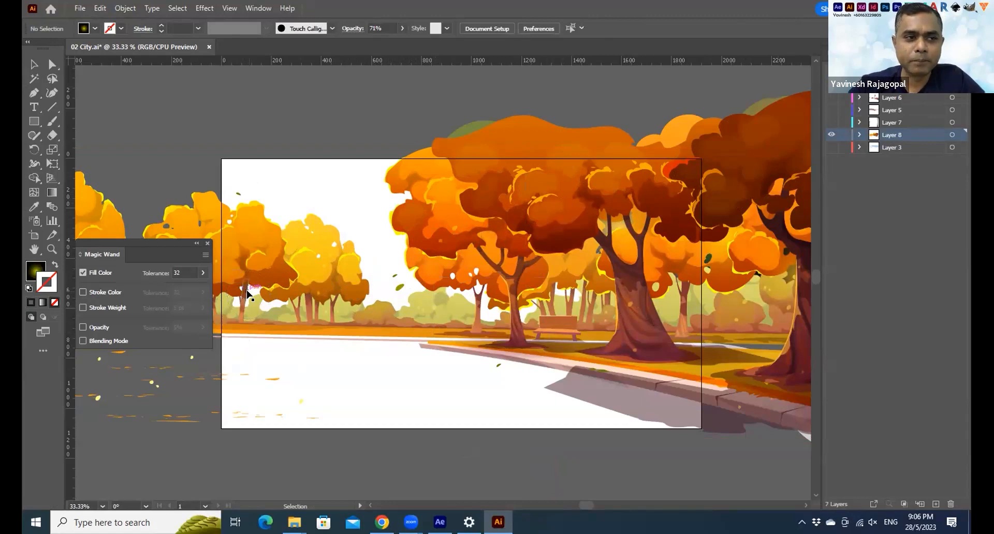
click(611, 228)
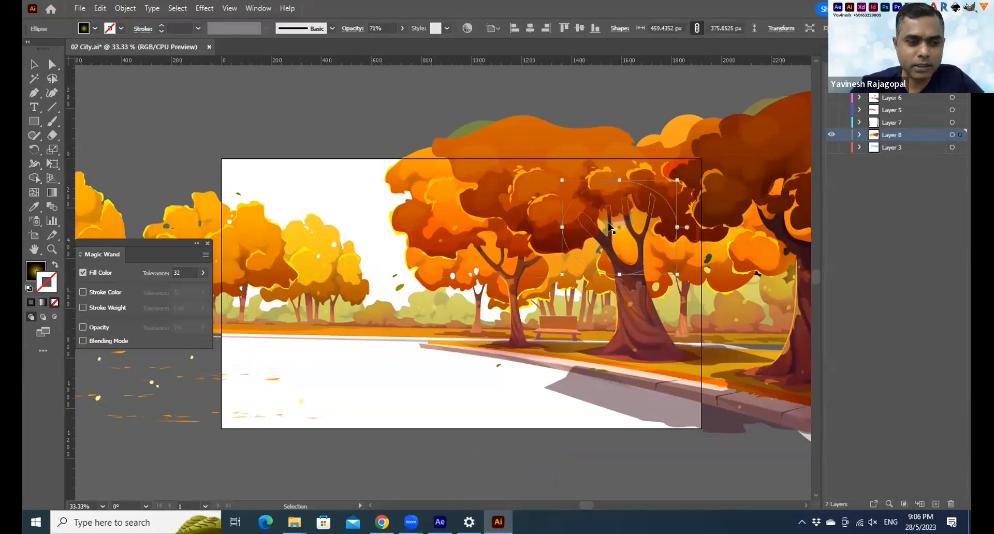
key(Delete)
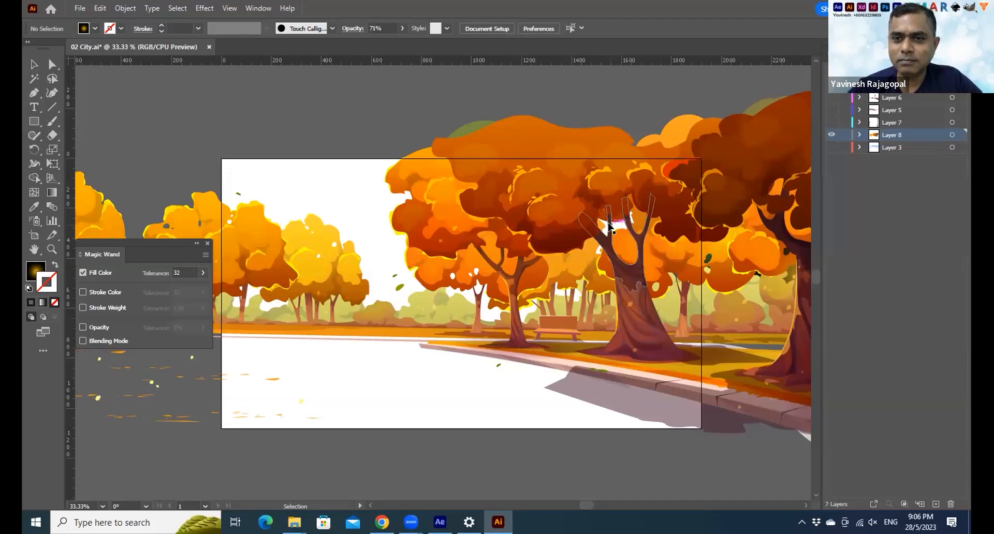
Toggle the layers of 02 City.ai to check their artwork, then make all of them visible in Preview mode.
click(831, 147)
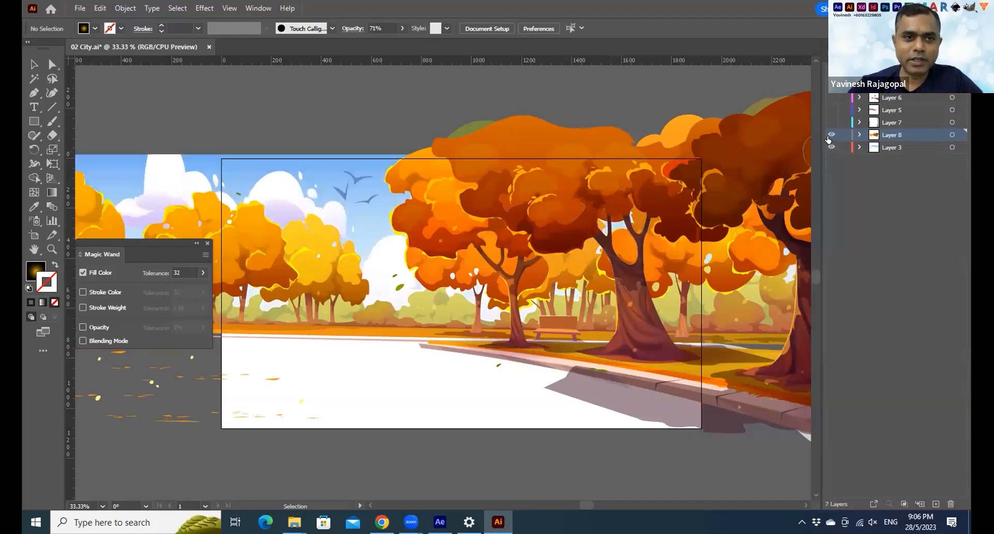
click(830, 136)
click(829, 147)
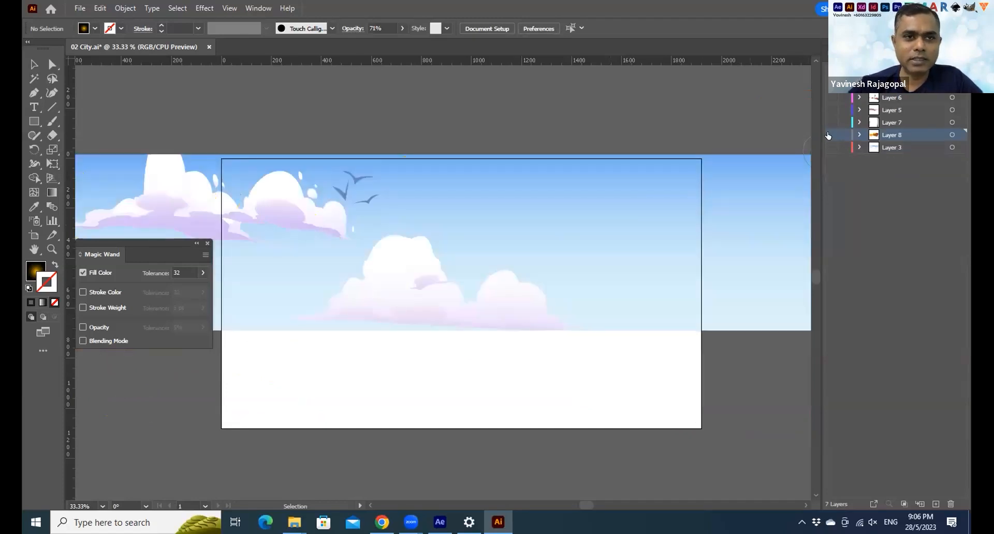
click(829, 123)
click(828, 124)
click(827, 111)
click(828, 110)
click(827, 110)
click(829, 97)
click(828, 97)
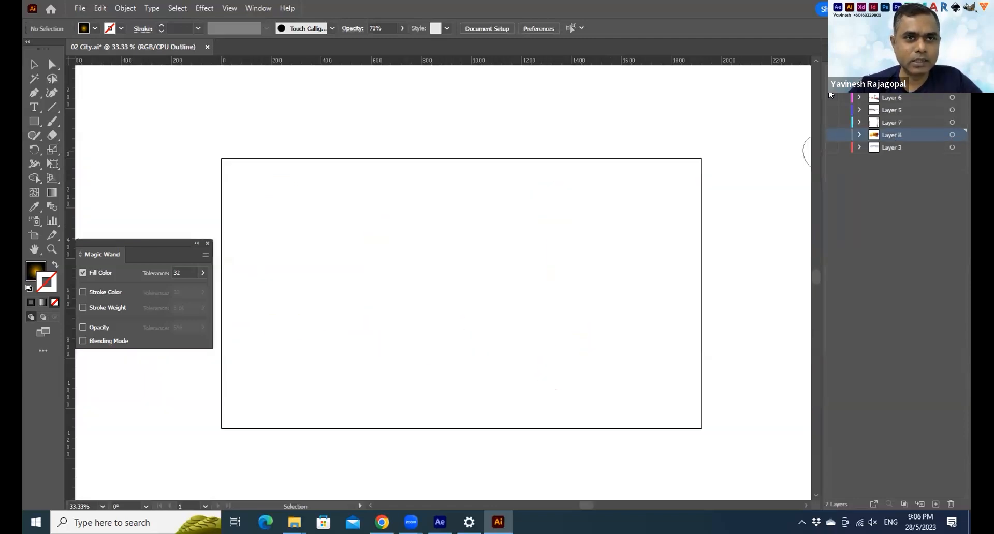
click(827, 89)
click(827, 89)
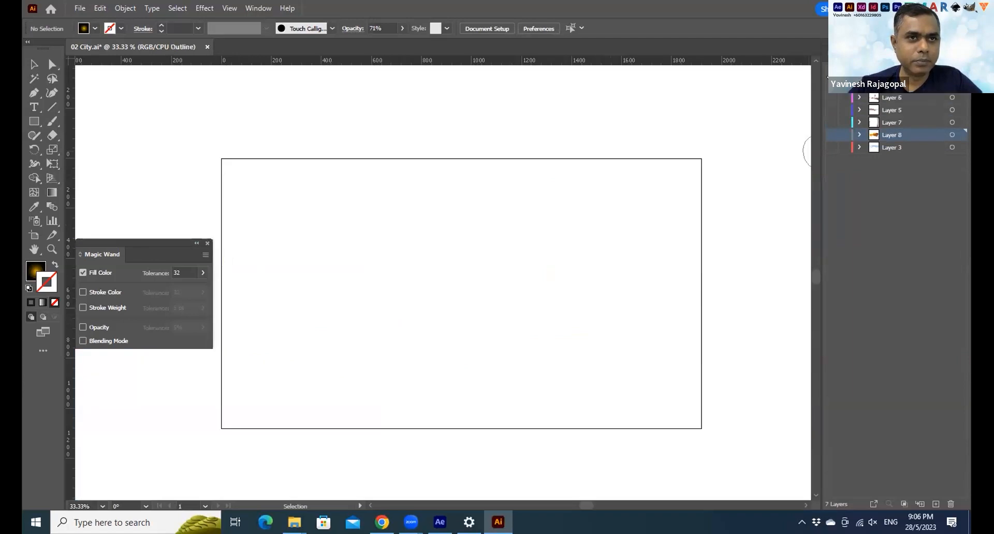
click(829, 77)
key(ctrl+y)
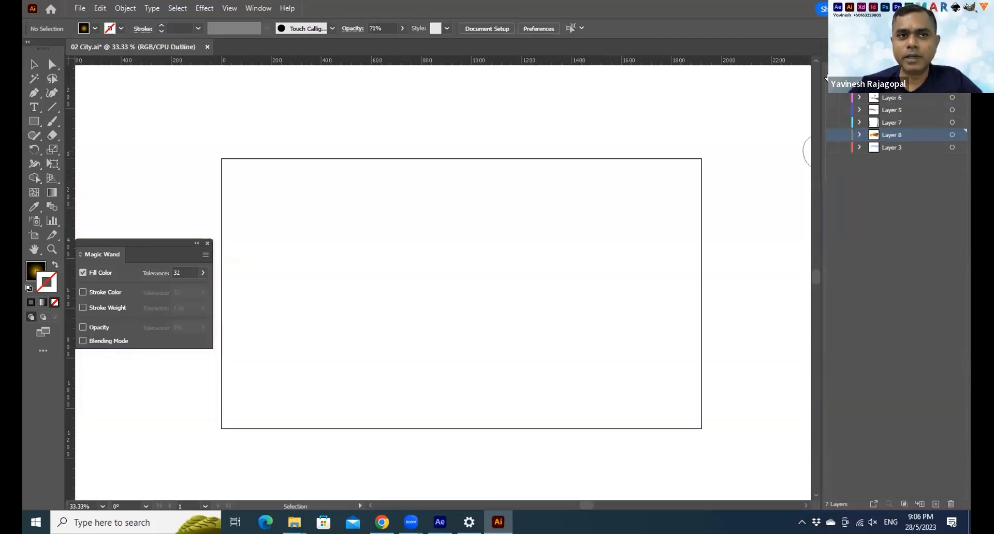
key(ctrl+y)
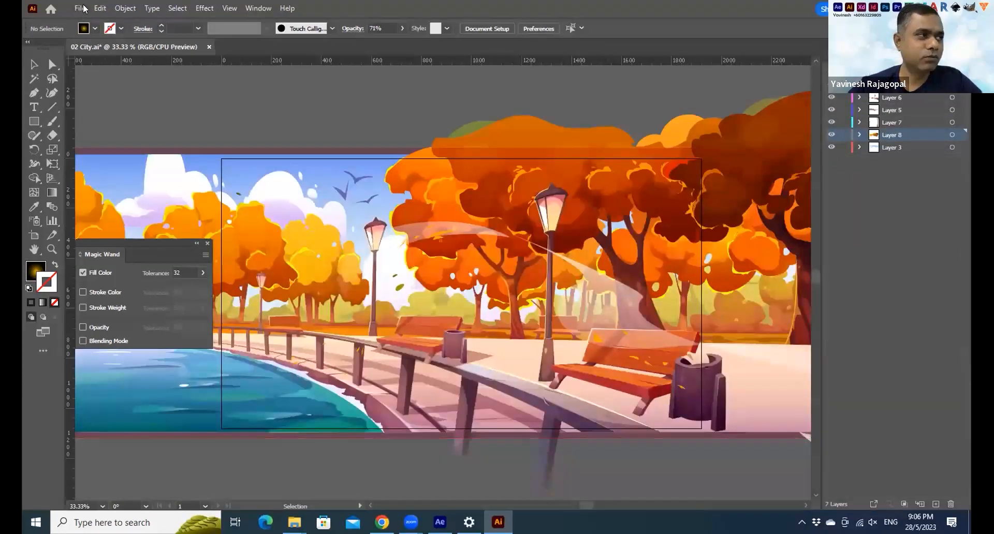
Save 02 City.ai and switch back to After Effects.
click(80, 8)
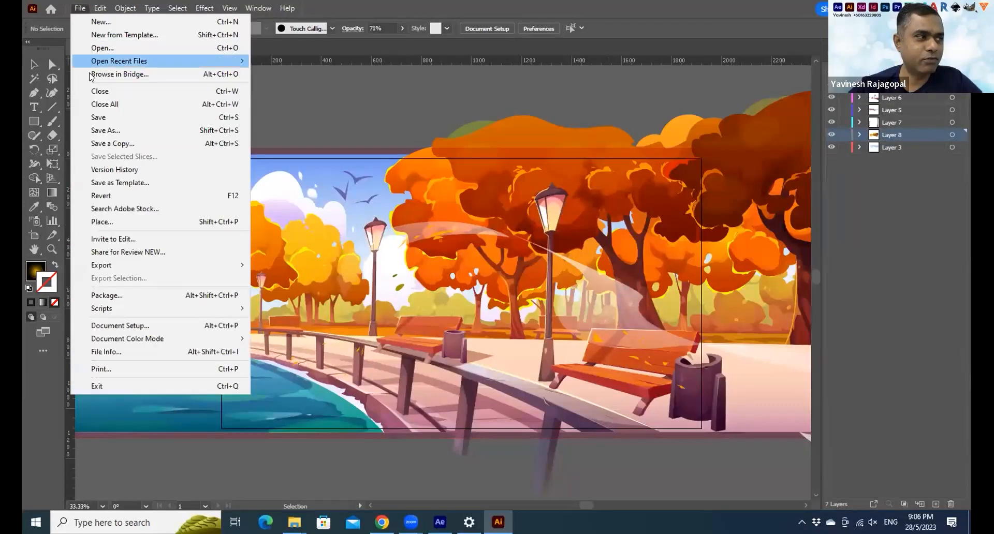
click(100, 118)
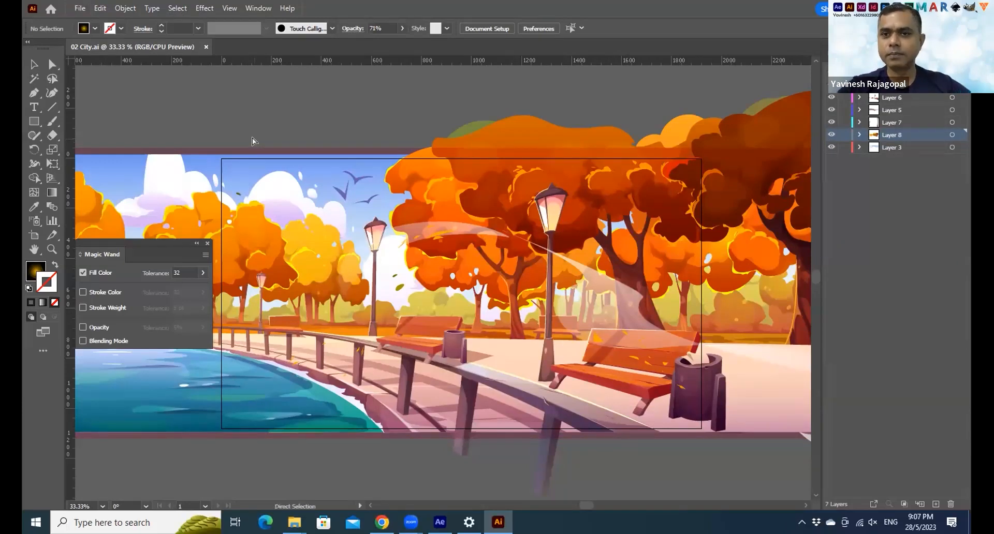
key(alt+Tab)
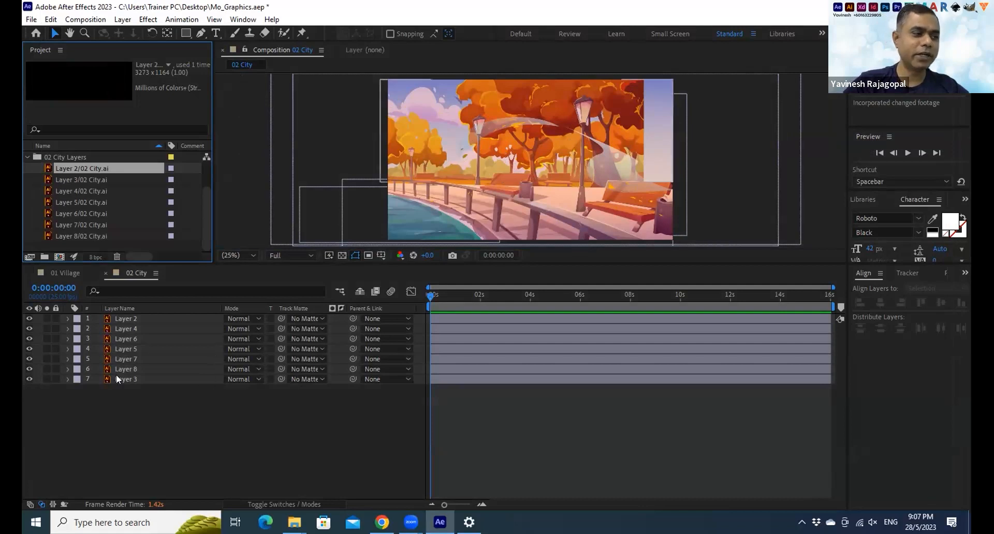
Shift Layer 8 horizontally in the 02 City composition to an X position of 1184.6 and collapse its properties.
click(135, 369)
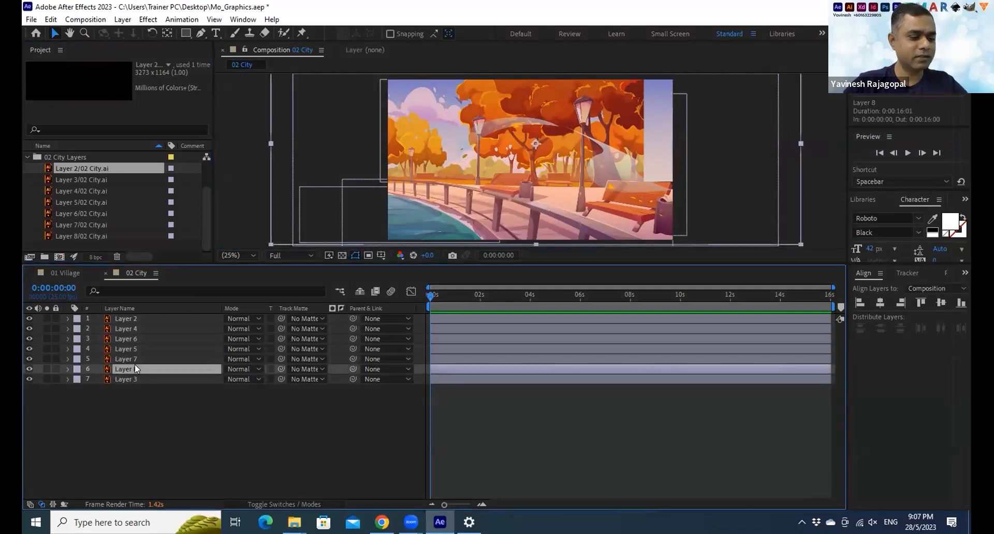
key(p)
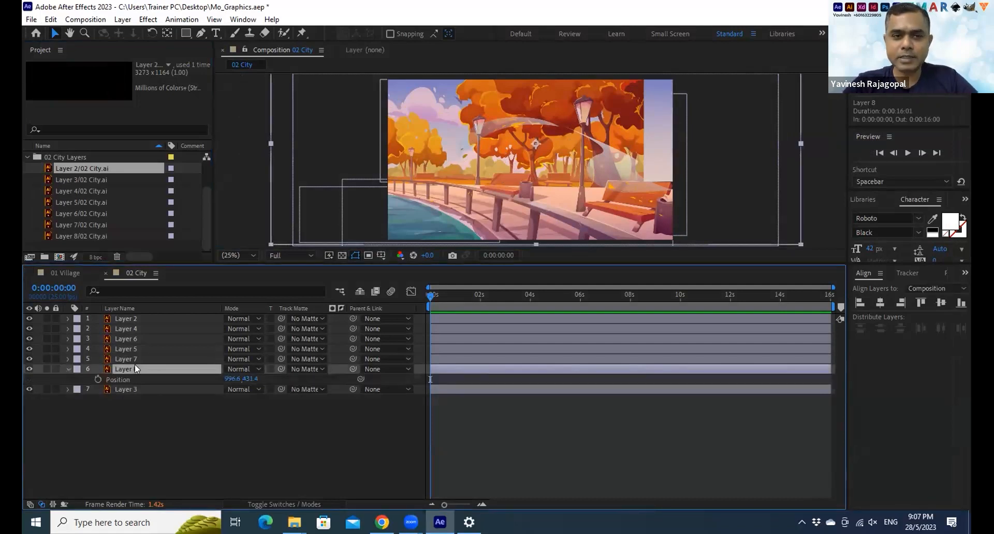
drag(233, 378, 337, 373)
click(152, 403)
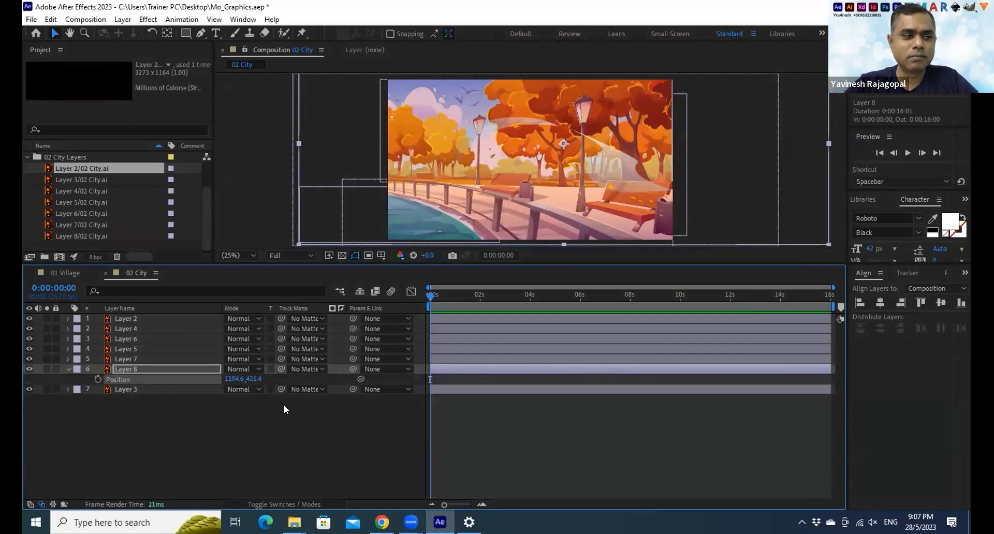
click(295, 432)
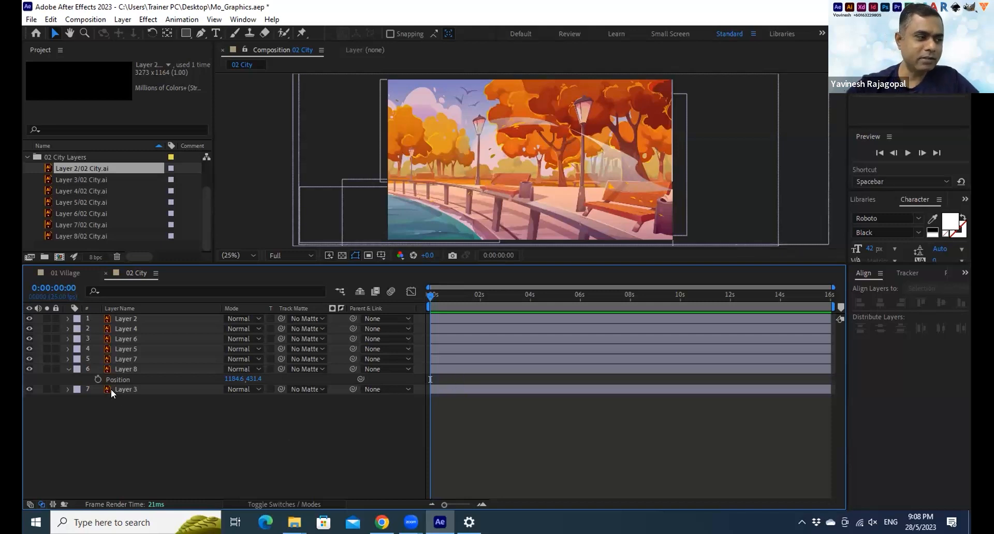
click(67, 369)
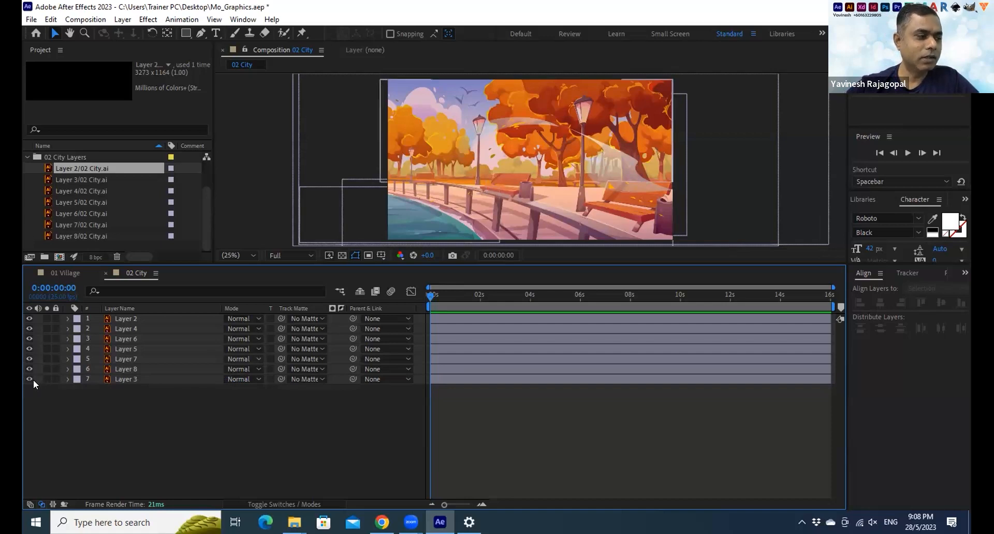
Toggle Layer 2's visibility repeatedly to compare the scene with and without its overlay, ending with it hidden.
click(29, 317)
click(29, 318)
click(28, 318)
click(29, 317)
click(29, 317)
click(28, 318)
click(29, 318)
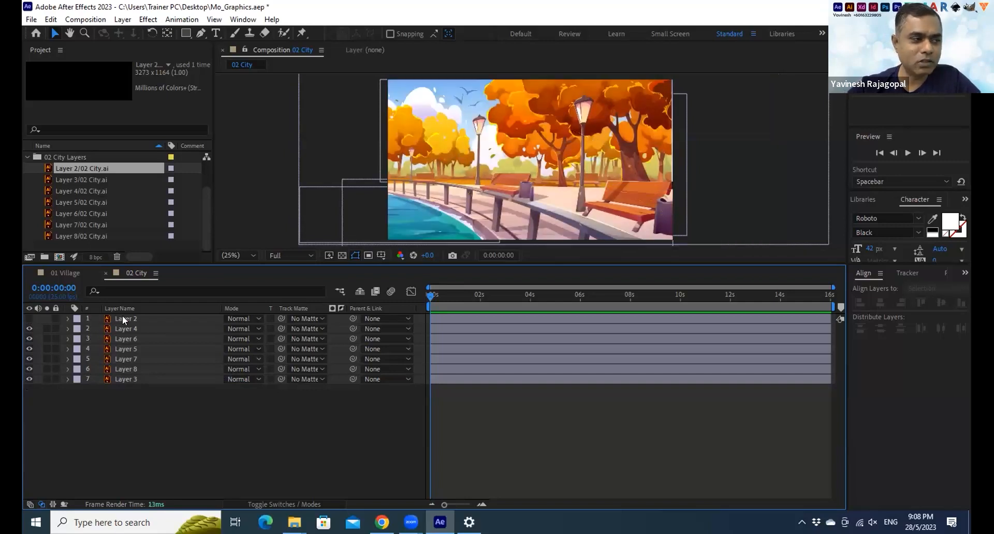
click(117, 319)
click(27, 317)
click(28, 318)
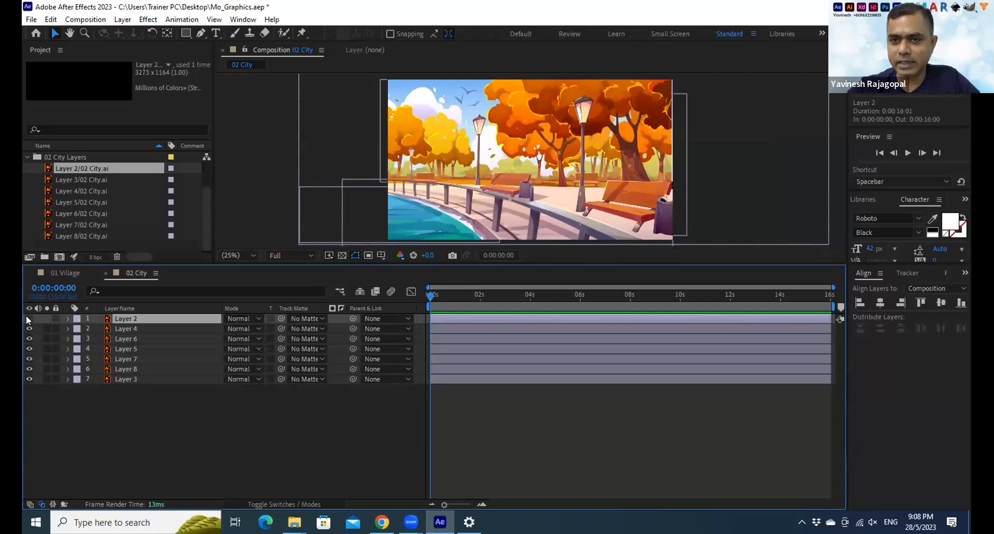
click(27, 317)
click(26, 317)
click(26, 317)
click(26, 317)
click(26, 318)
click(27, 317)
click(26, 317)
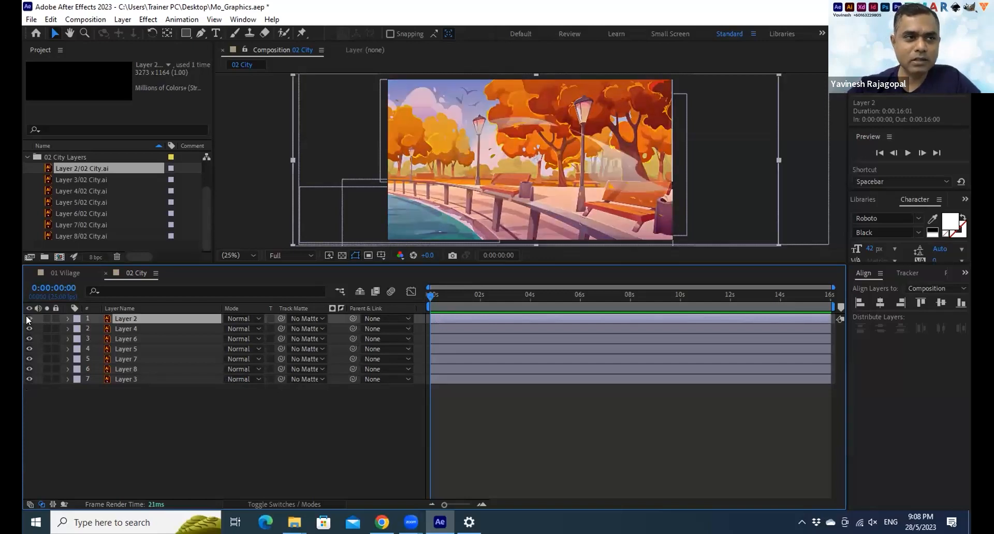
click(26, 317)
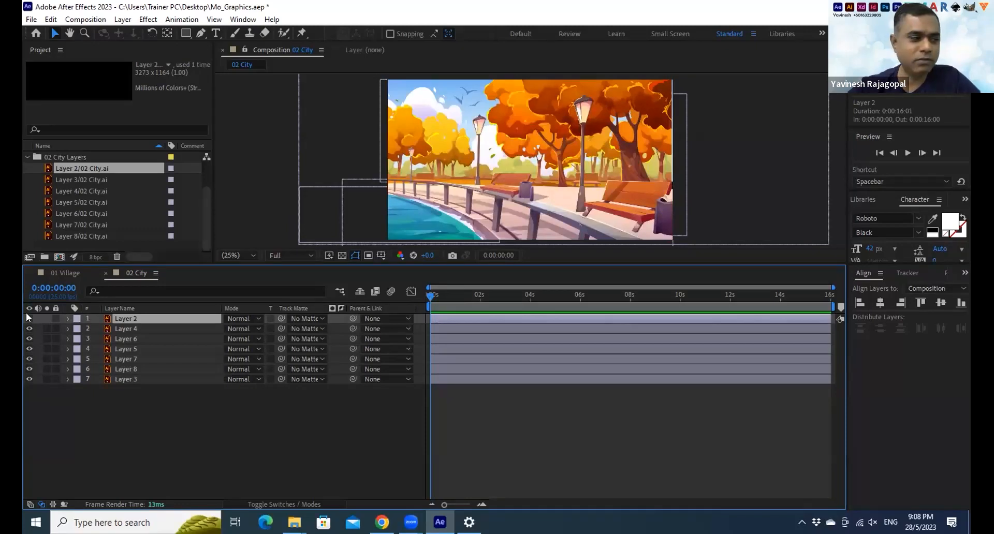
Toggle the visibility of Layer 4 and Layer 6 to inspect what each contains.
click(28, 329)
click(28, 329)
click(28, 328)
click(28, 328)
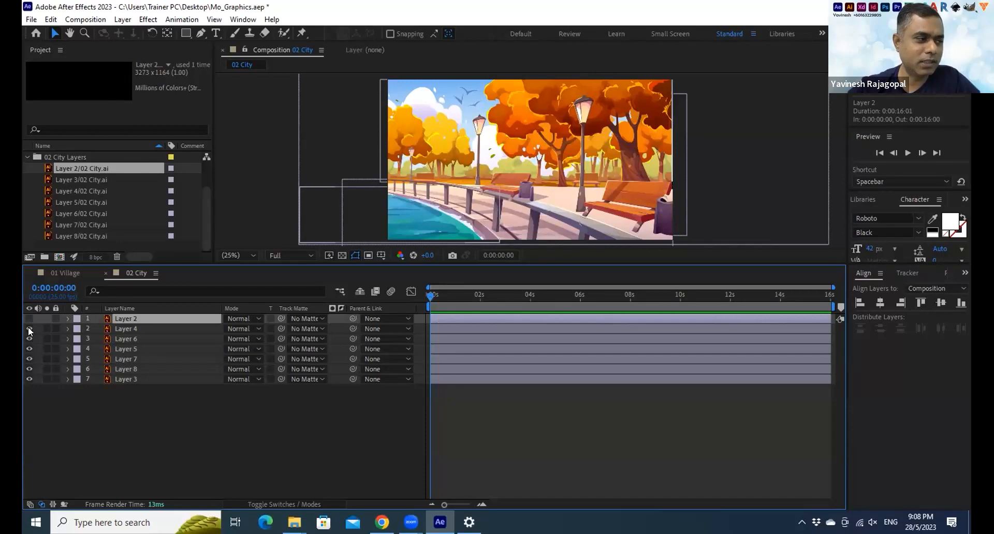
click(28, 328)
click(29, 338)
click(29, 337)
click(29, 337)
click(29, 338)
click(29, 338)
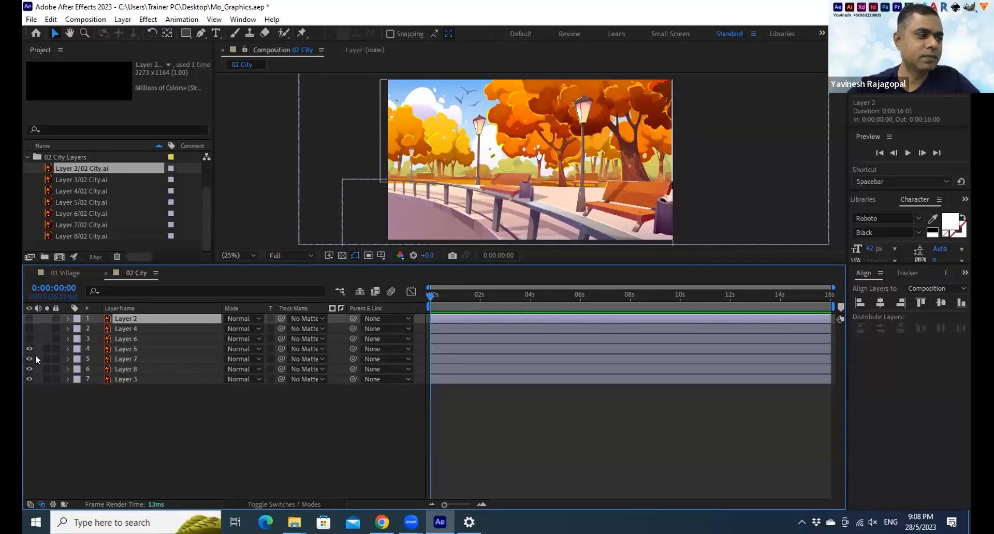
Switch Layers 5, 7, 8 and 3 off and on to inspect each one's artwork.
click(28, 349)
click(26, 348)
click(27, 348)
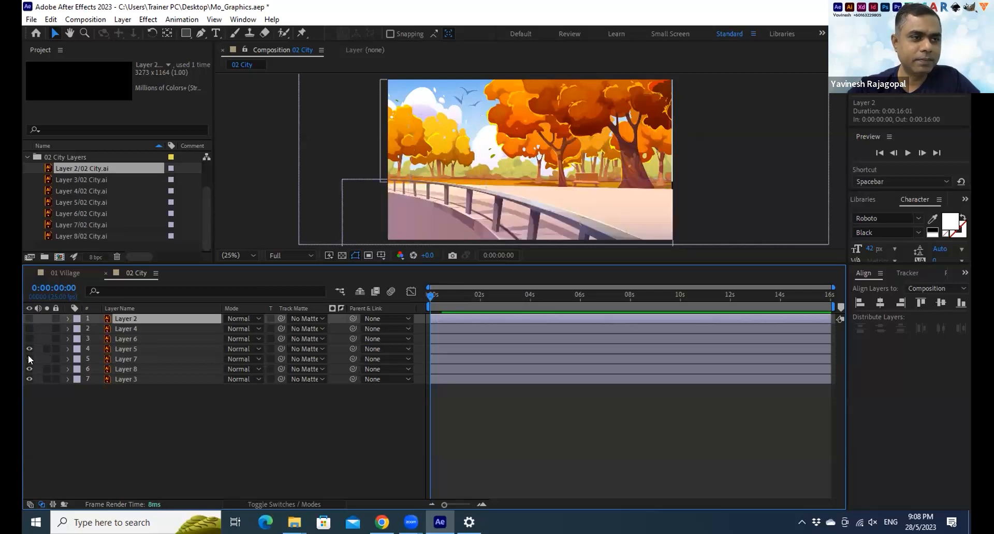
click(29, 359)
click(29, 359)
click(29, 369)
click(29, 379)
click(29, 378)
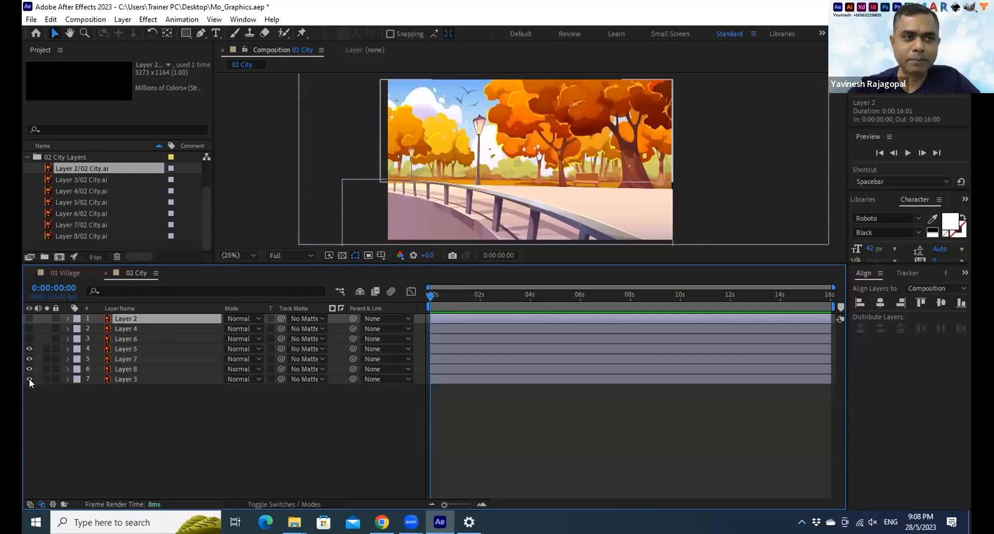
Make Layers 4 and 6 visible again in 02 City and leave only Layer 2 hidden.
shift+click(28, 327)
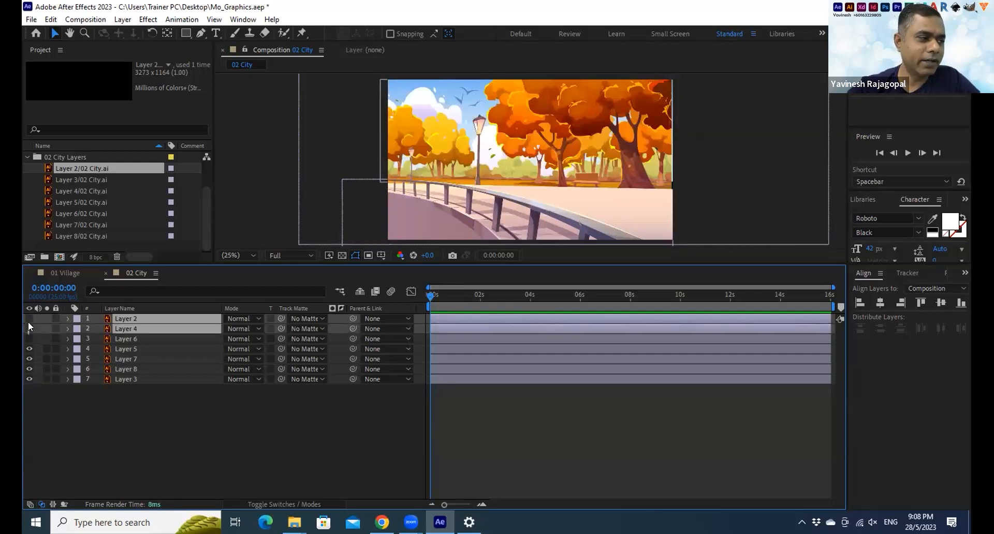
click(29, 318)
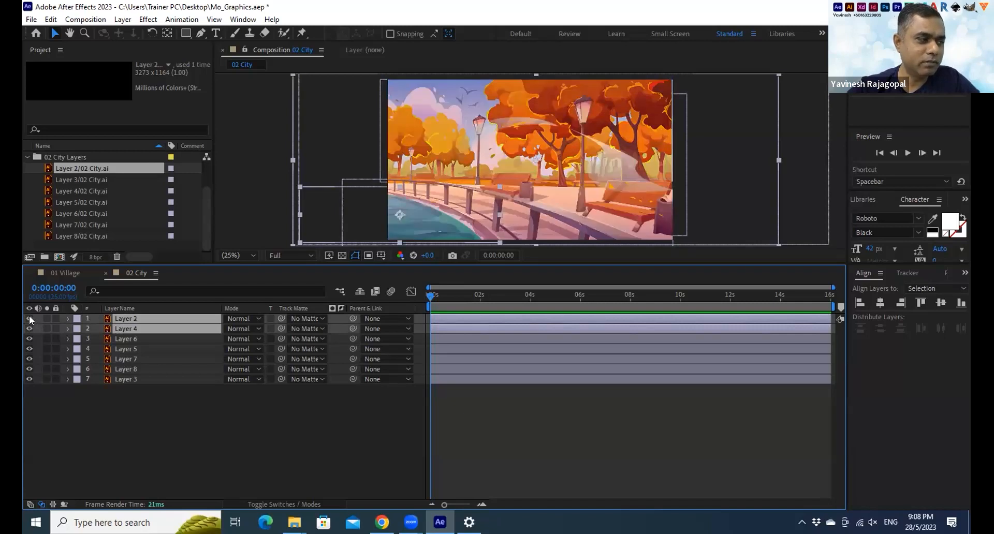
click(29, 329)
click(131, 403)
click(29, 329)
click(28, 319)
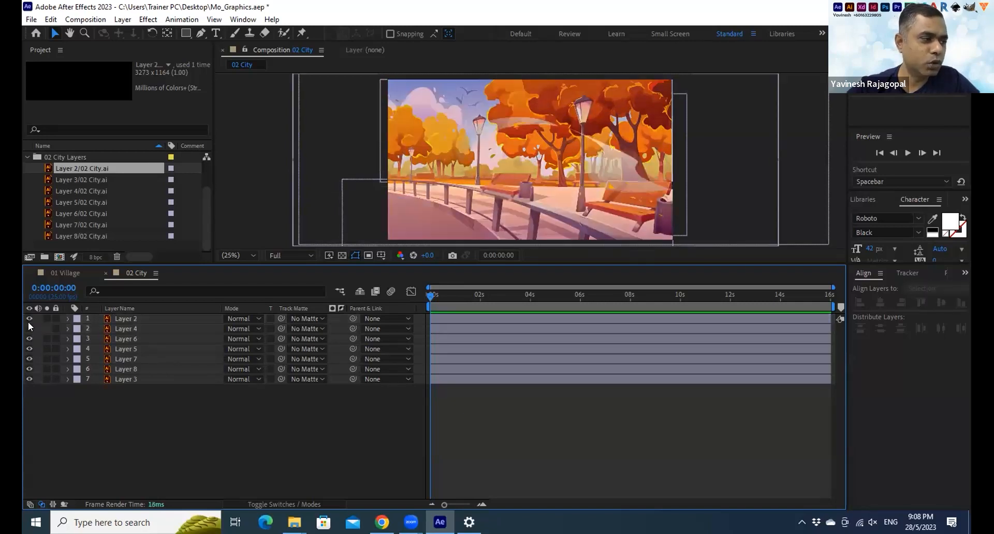
click(29, 328)
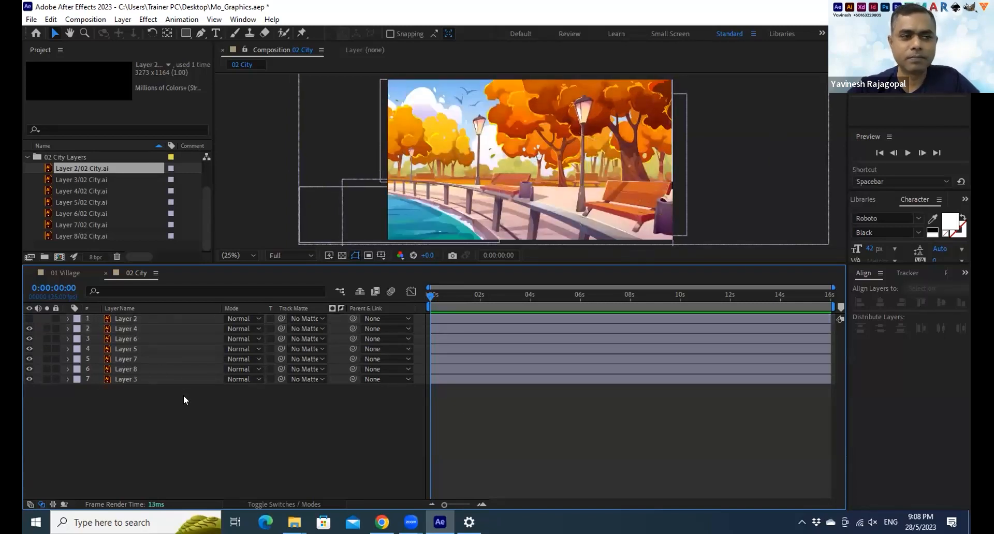
Add Position keyframes at 0:00:01:00 to Layers 4, 6, 5, 7, 8 and 3, leaving out Layer 2.
drag(135, 377, 113, 328)
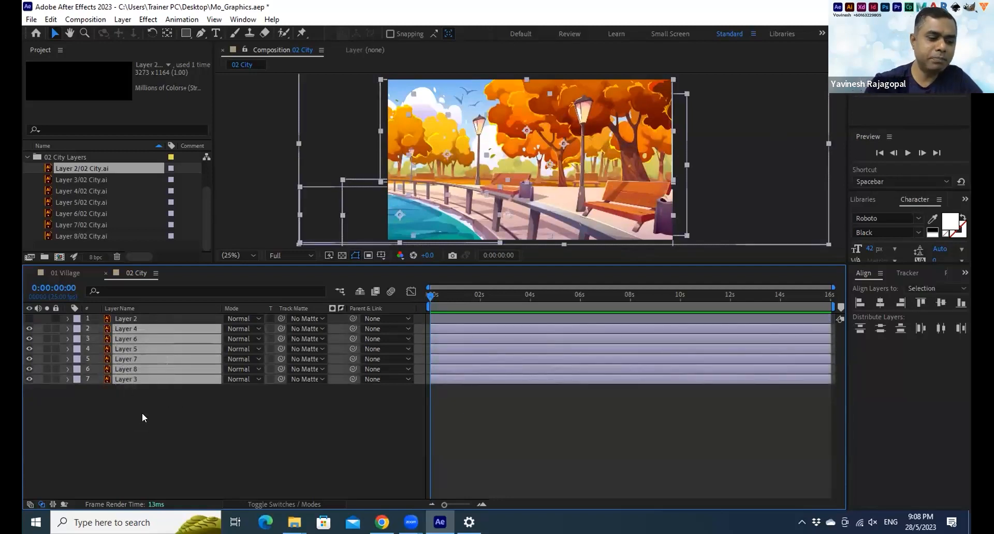
key(p)
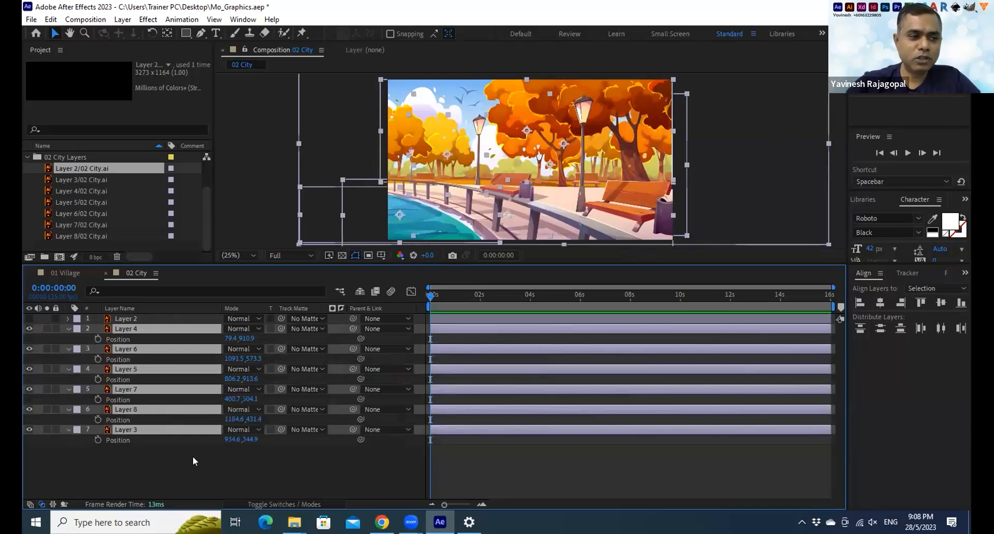
drag(431, 294, 456, 294)
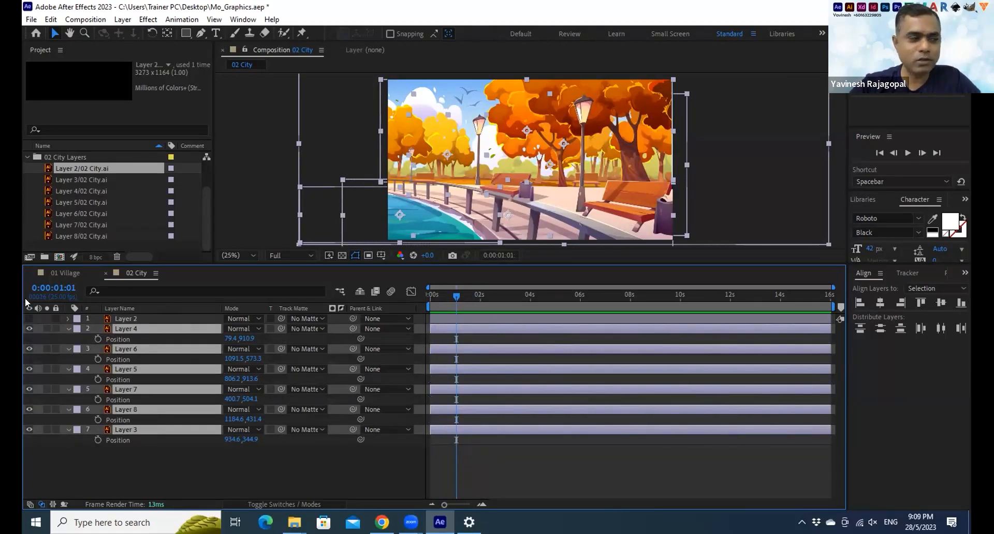
click(55, 288)
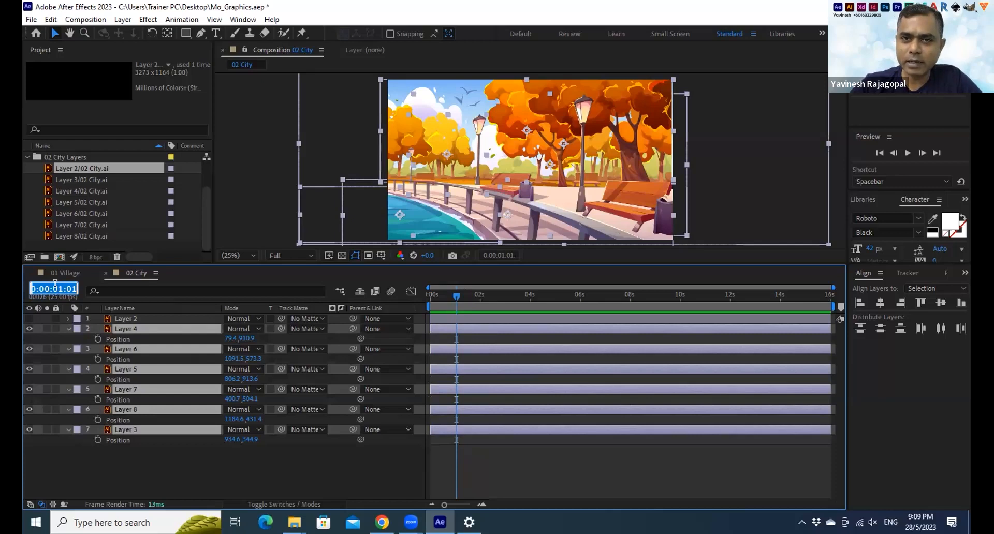
text(100)
key(Return)
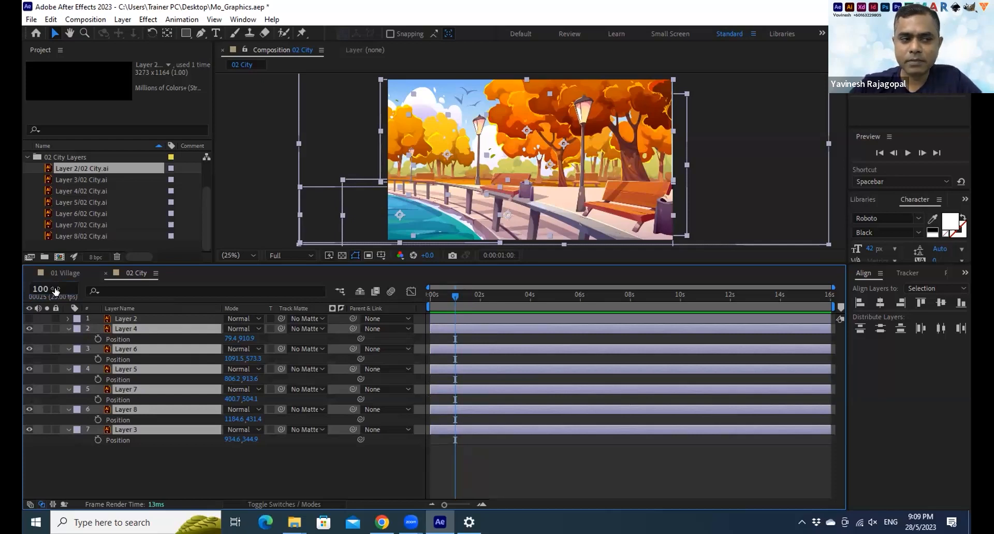
click(96, 338)
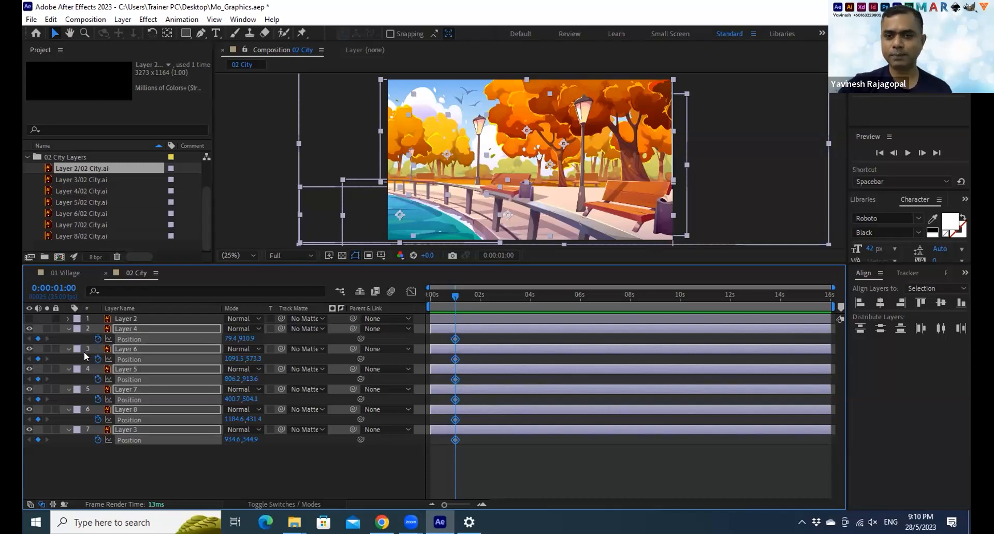
At 0:00:00:00, move Layer 4 sideways out of the frame by setting its X position to -611.6.
drag(451, 294, 416, 294)
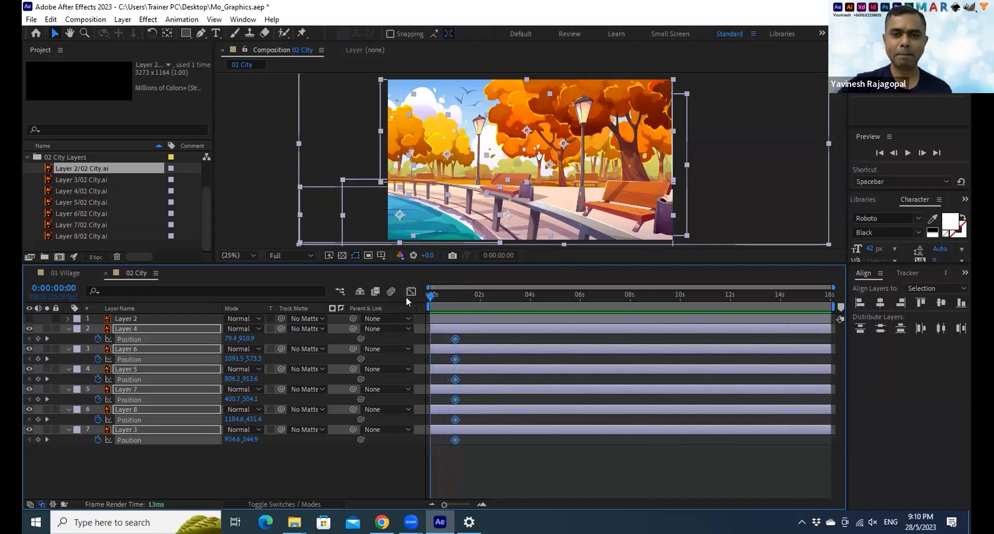
click(269, 462)
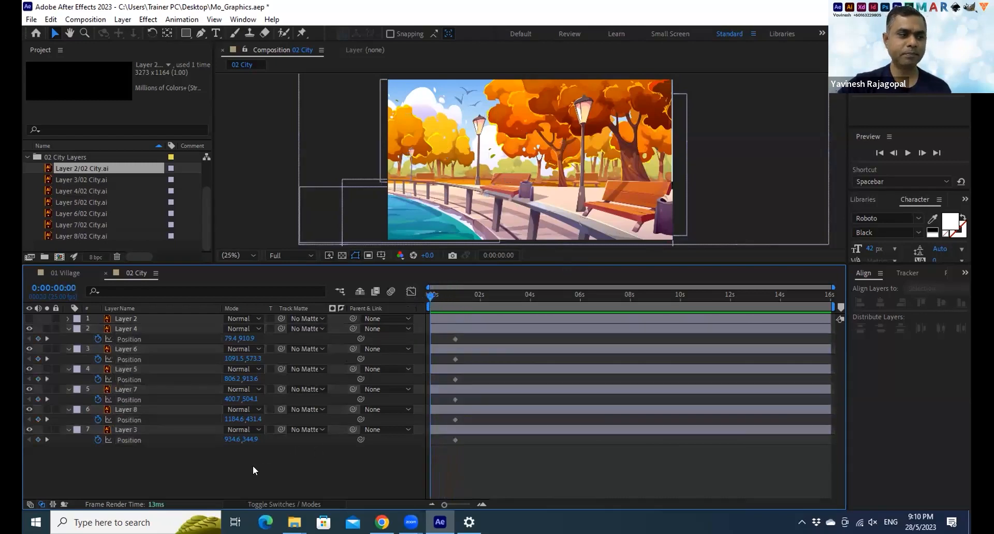
click(132, 325)
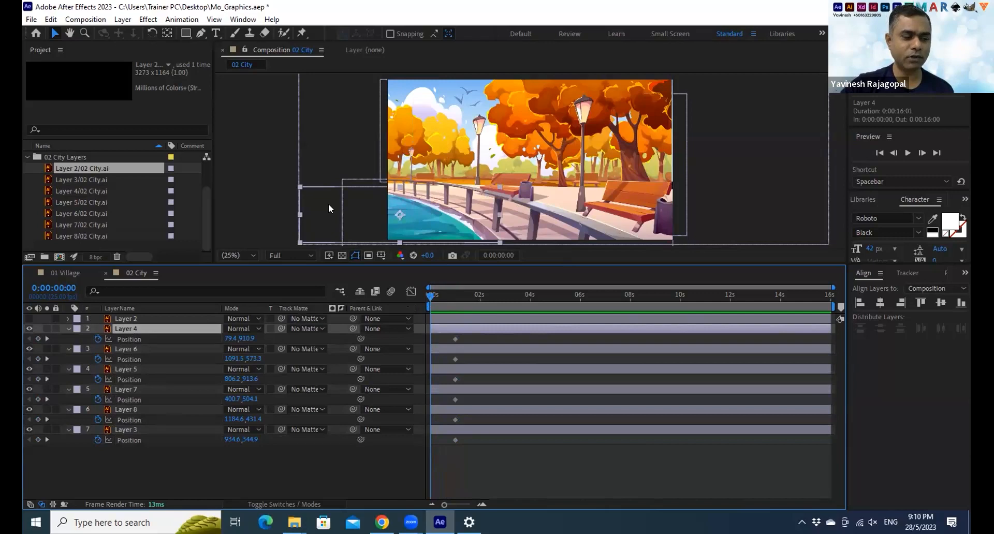
drag(229, 339, 30, 347)
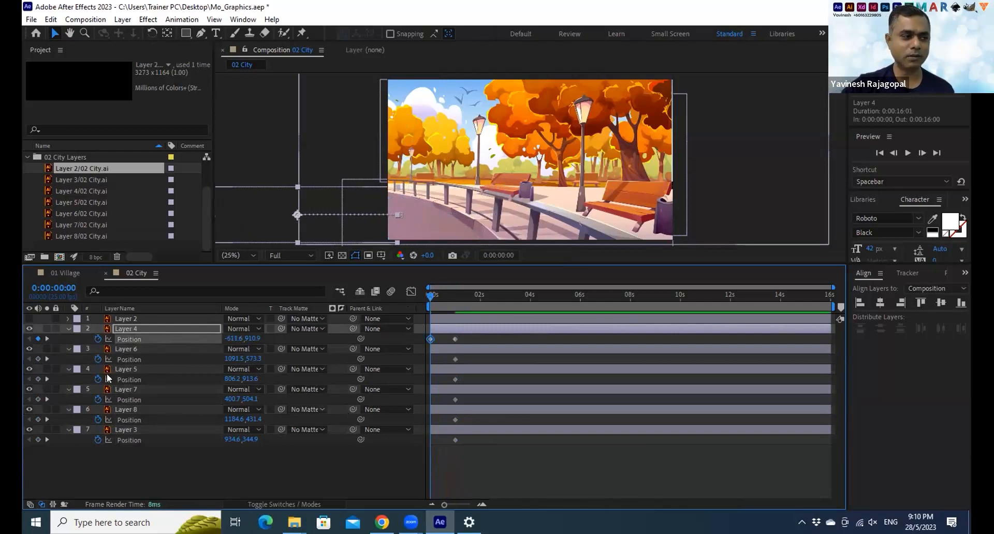
Check Layer 6's artwork and move it sideways out of the frame at 0:00:00:00 with an X position of 2842.5.
click(124, 344)
click(27, 348)
click(27, 348)
drag(241, 359, 683, 290)
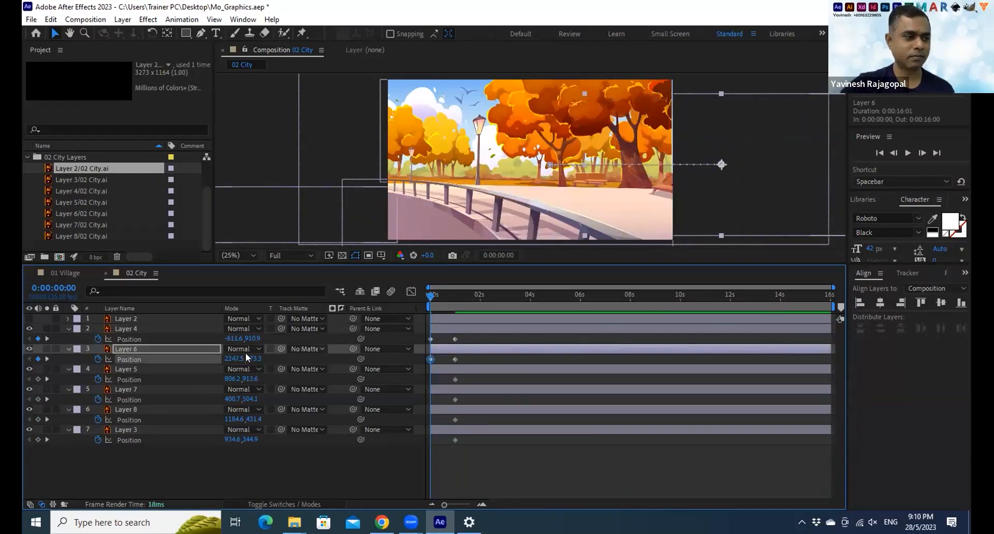
drag(228, 360, 554, 327)
Check Layer 5's artwork and lower it below the frame at 0:00:00:00 with a Y position of 1332.6.
click(129, 369)
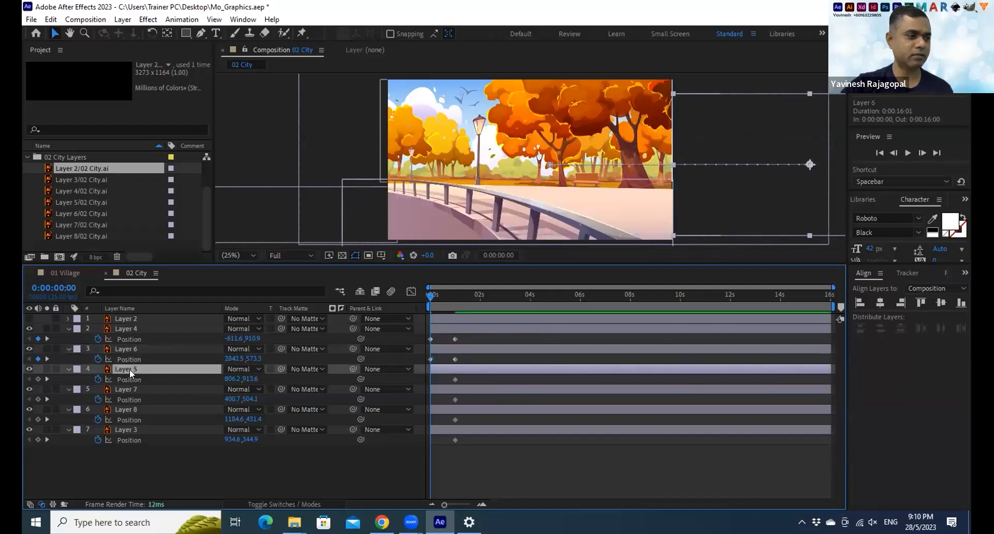
click(29, 369)
click(29, 369)
click(29, 369)
click(29, 368)
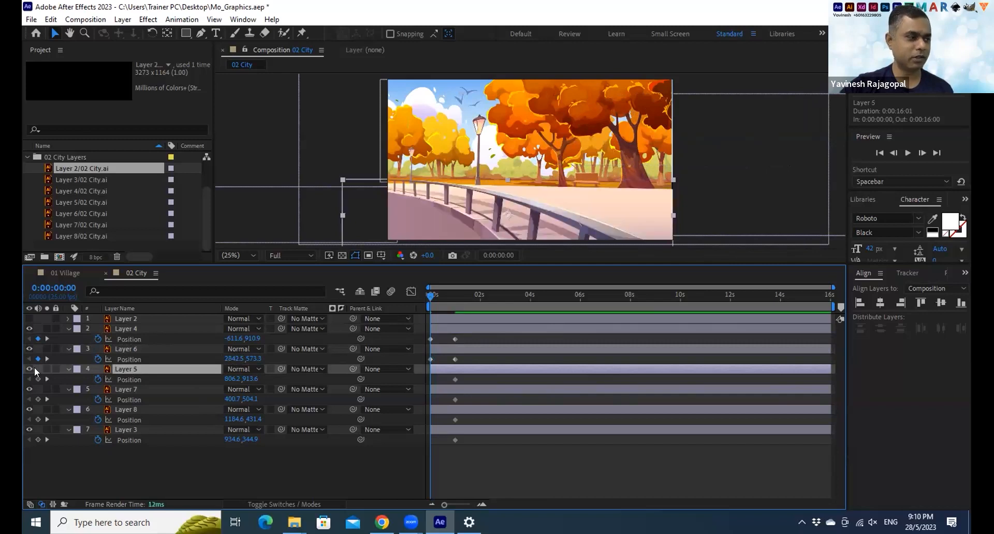
drag(250, 379, 510, 372)
Check Layer 7's artwork and raise it above the frame at 0:00:00:00 with a Y position of -278.9.
click(129, 390)
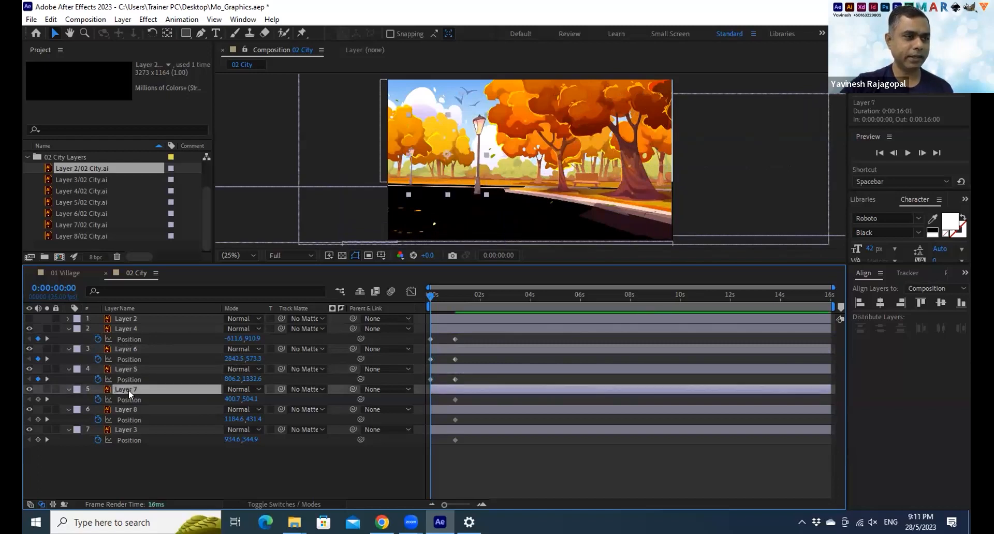
click(29, 388)
click(29, 389)
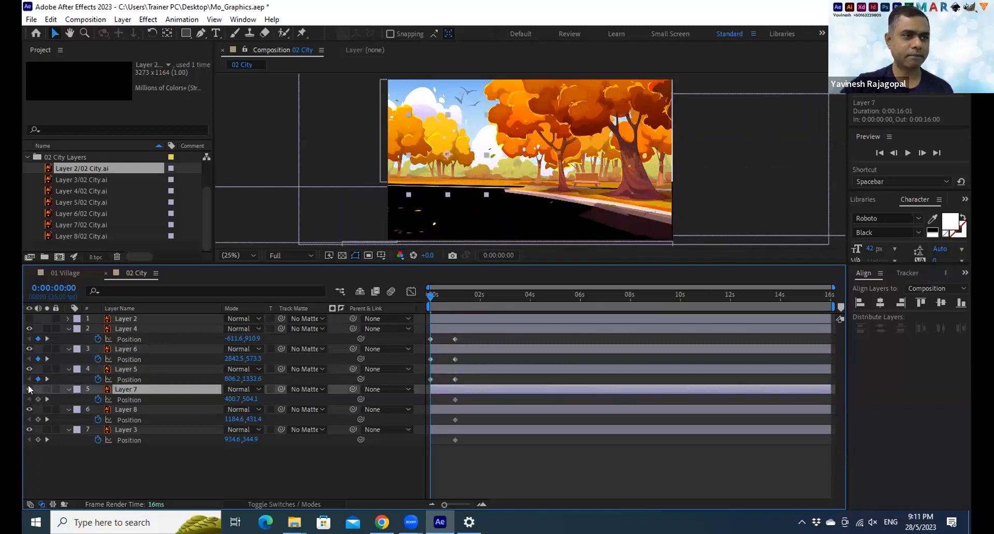
drag(250, 400, 31, 400)
drag(247, 399, 48, 379)
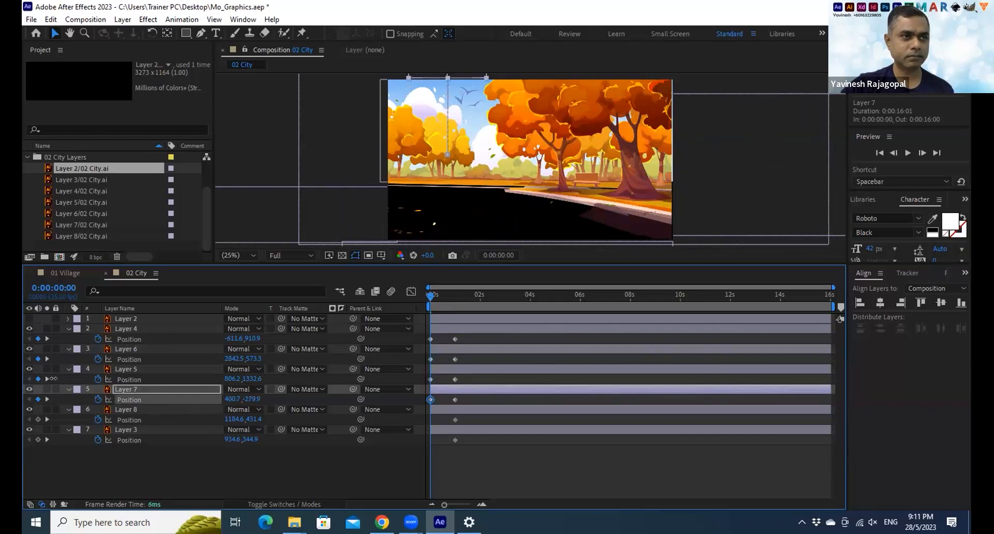
Check Layer 8's artwork and raise it at 0:00:00:00 to a Y position of 226.4.
click(59, 411)
click(28, 409)
click(28, 409)
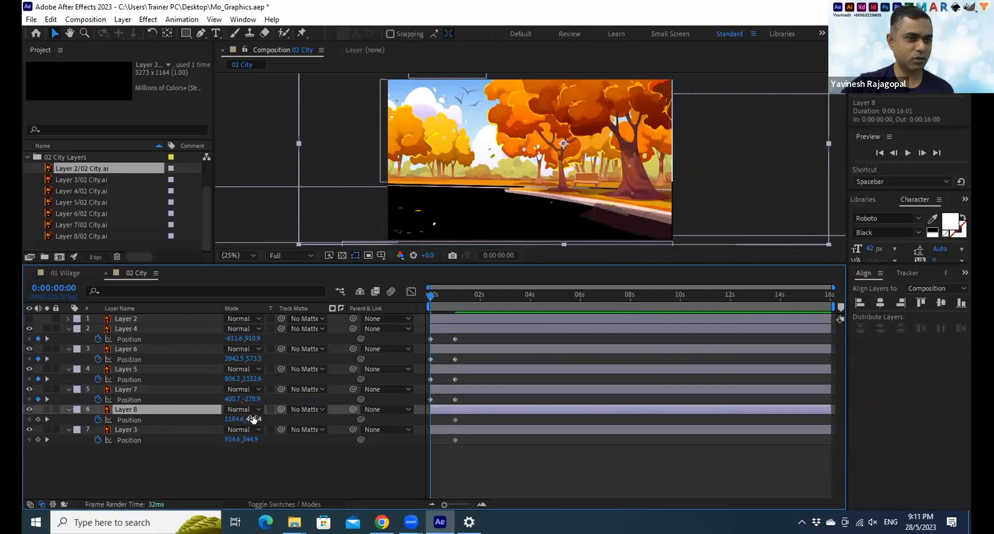
drag(253, 418, 556, 97)
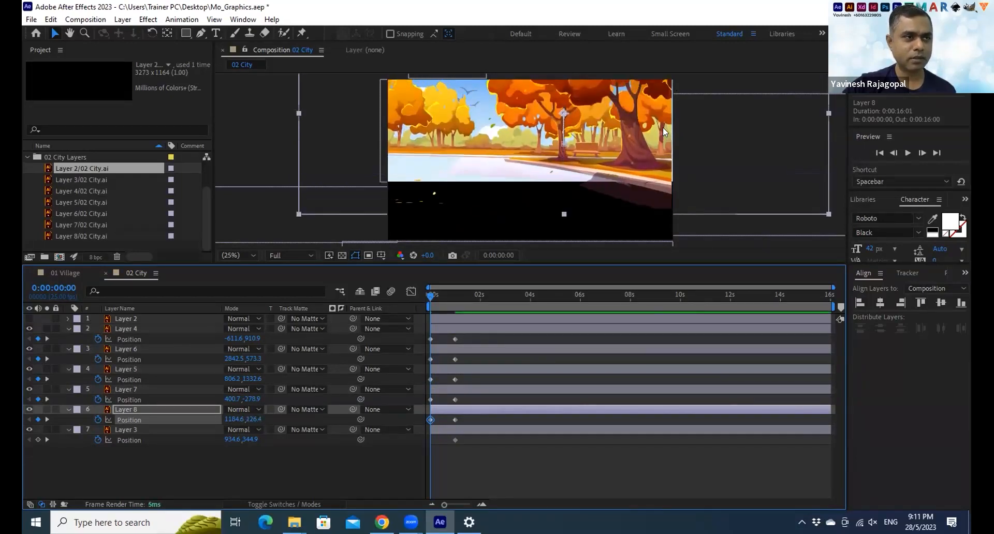
Inspect the scene's edge and shift Layer 8 to X position 1192.6 at its first keyframe and 1191.6 at 0:00:01:00.
scroll(663, 125, up, 2)
scroll(563, 154, up, 2)
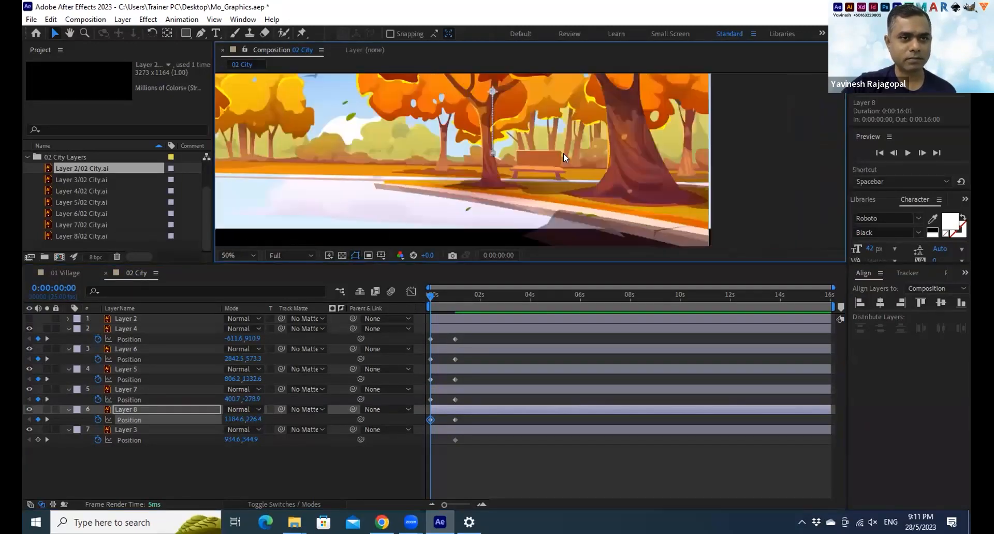
scroll(687, 220, up, 2)
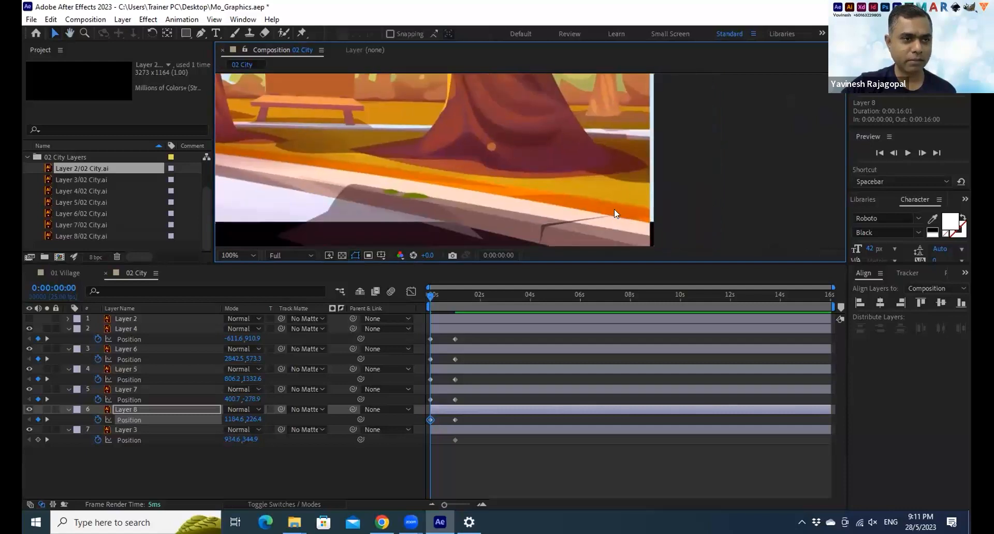
scroll(614, 209, up, 2)
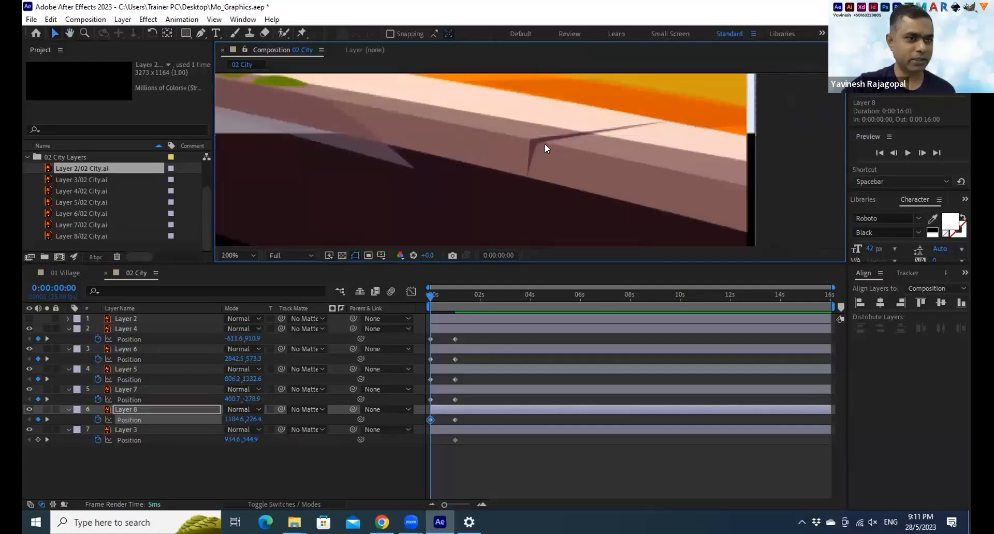
scroll(544, 144, down, 2)
drag(231, 417, 236, 416)
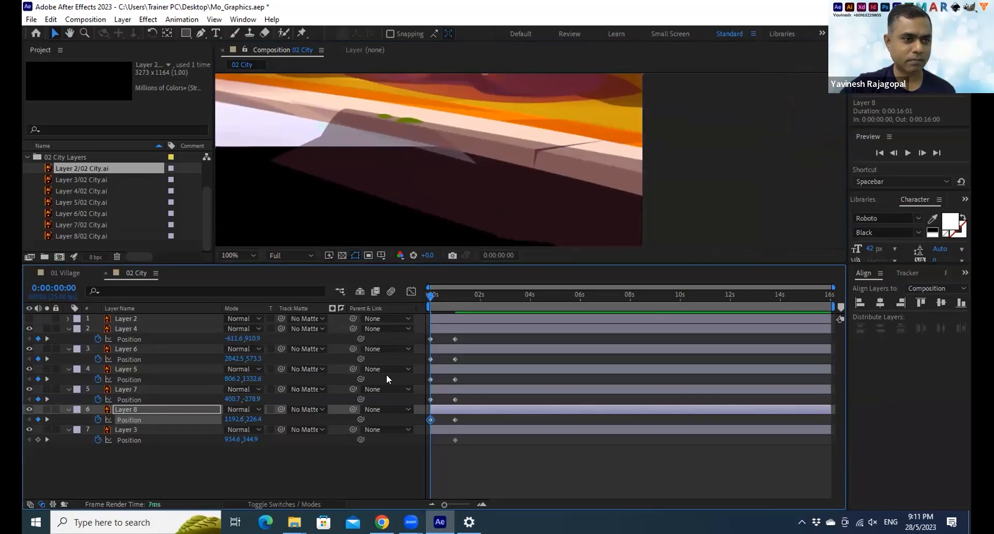
click(45, 417)
drag(228, 418, 229, 411)
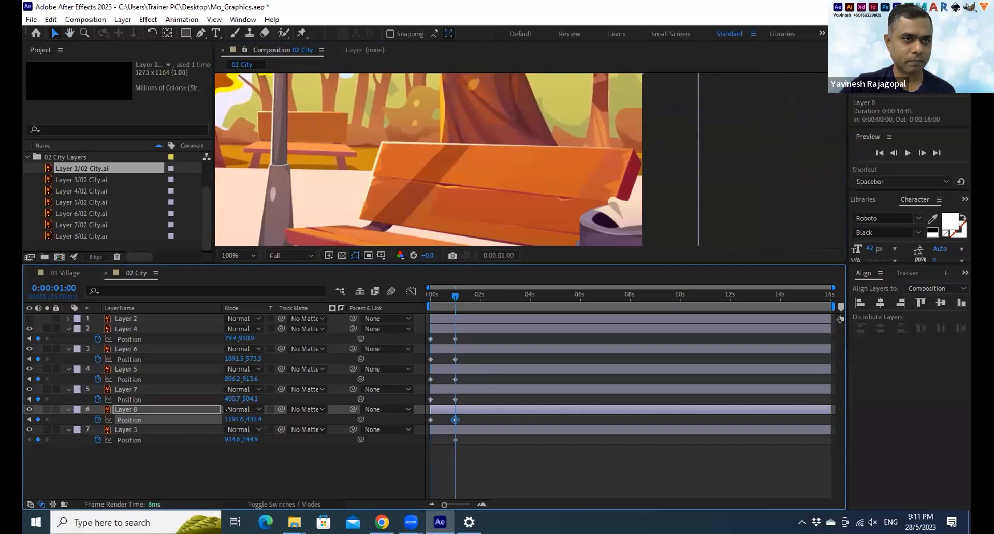
Raise Layer 8 above the frame at its first keyframe by setting its Y position to -676.6, keeping X at 1192.6.
click(29, 419)
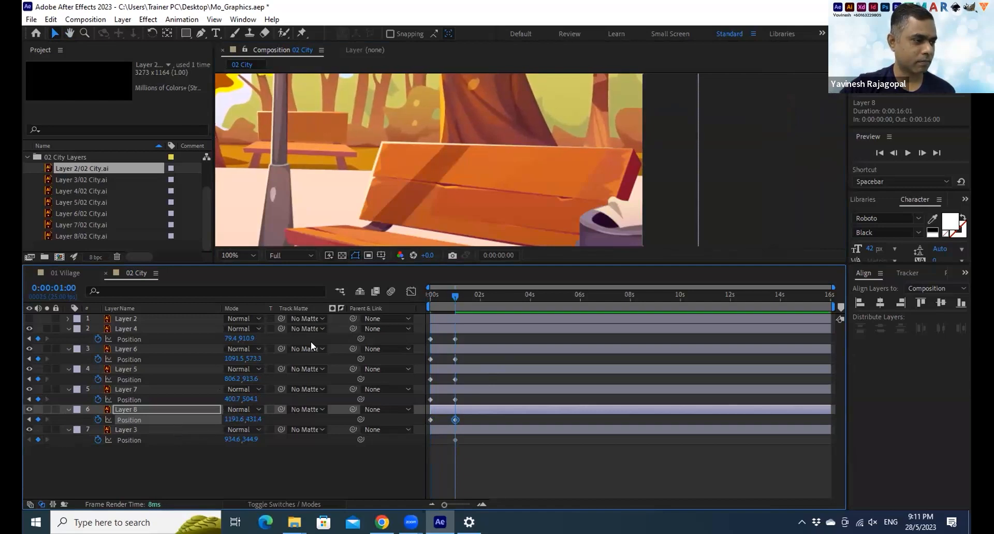
scroll(534, 161, down, 1)
scroll(534, 160, down, 2)
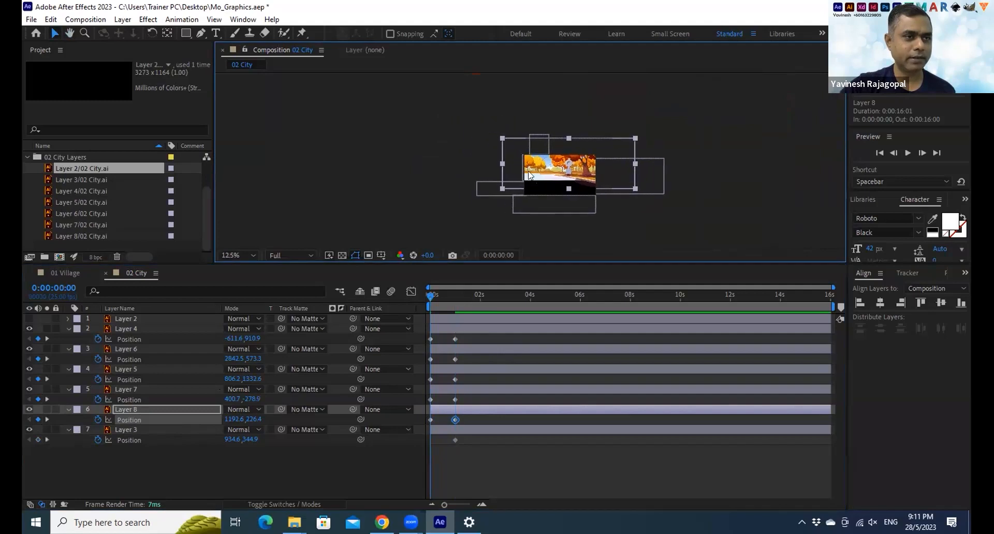
drag(231, 419, 104, 403)
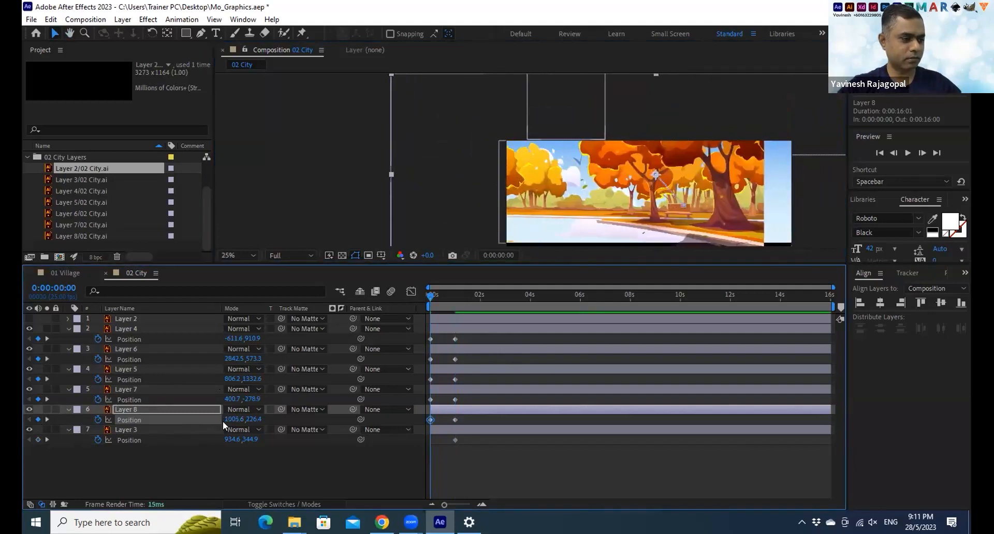
key(ctrl+z)
drag(252, 419, 124, 404)
drag(25, 376, 24, 376)
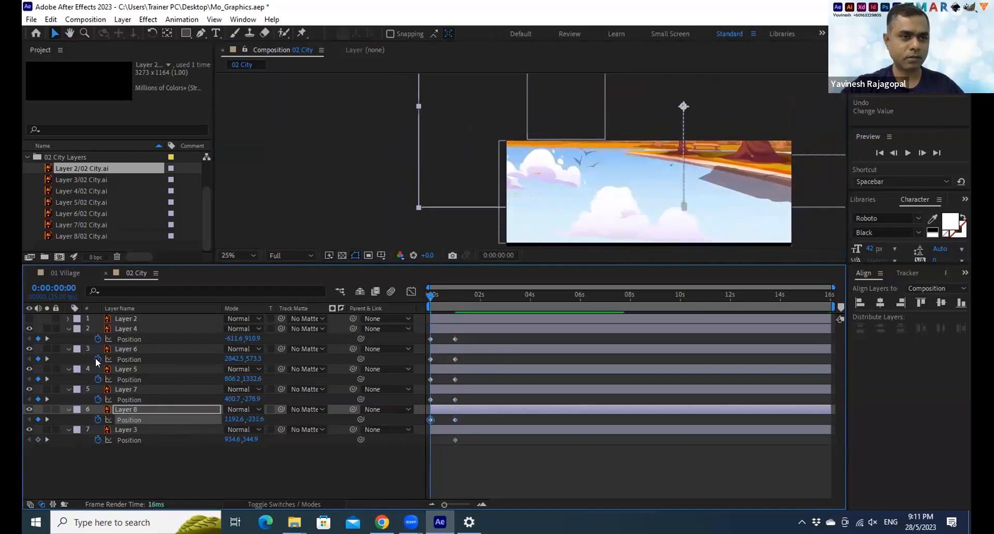
drag(256, 419, 36, 413)
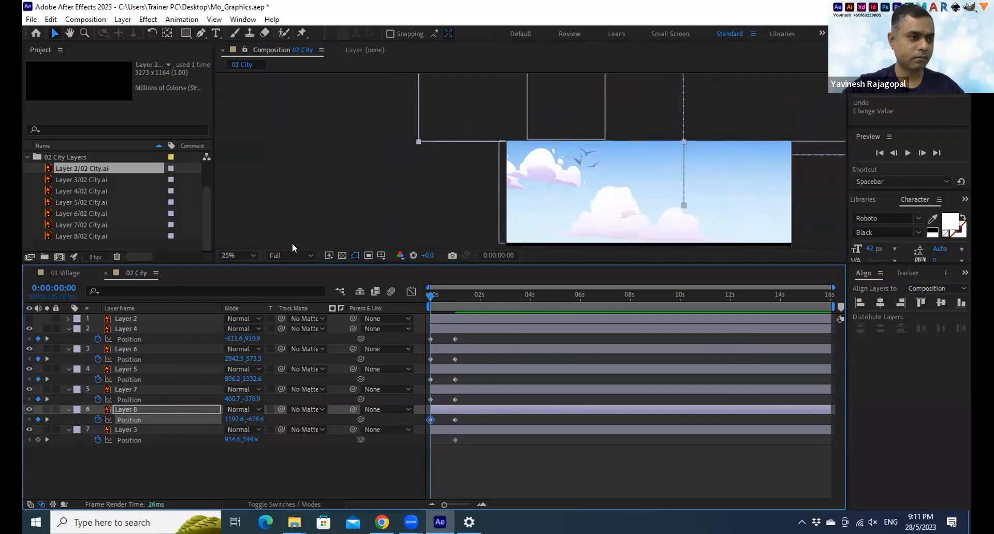
click(236, 255)
click(240, 269)
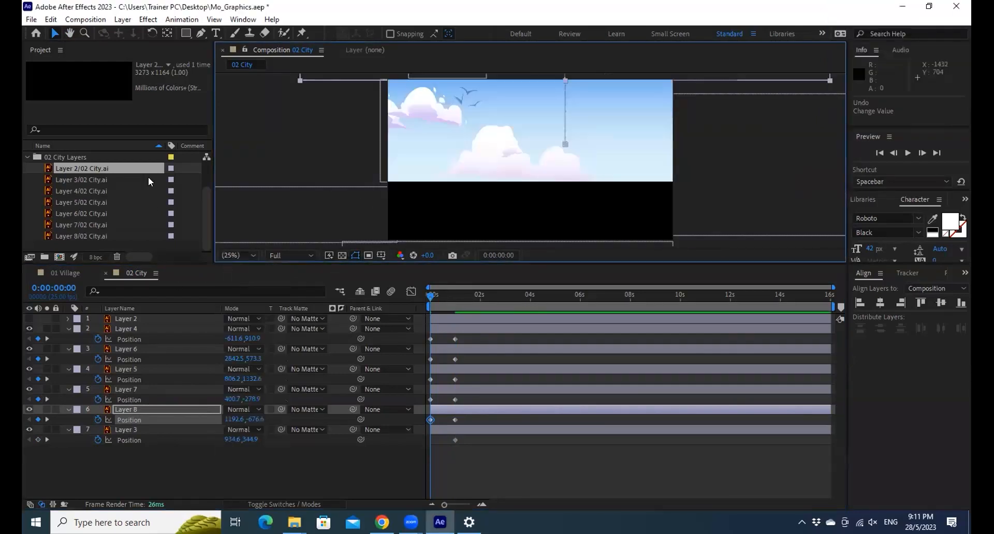
Select Layer 3 and open the list of available panels and scripts.
click(125, 429)
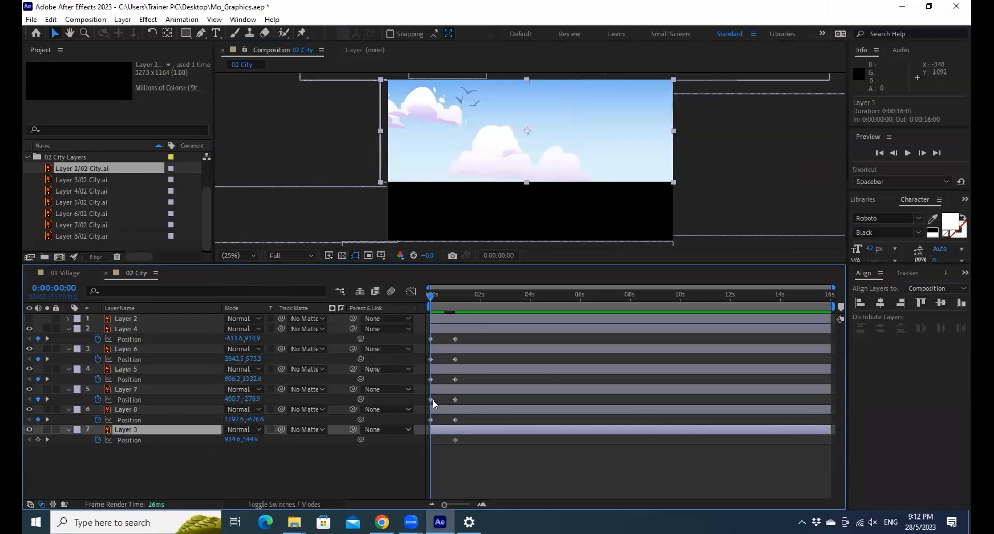
click(174, 21)
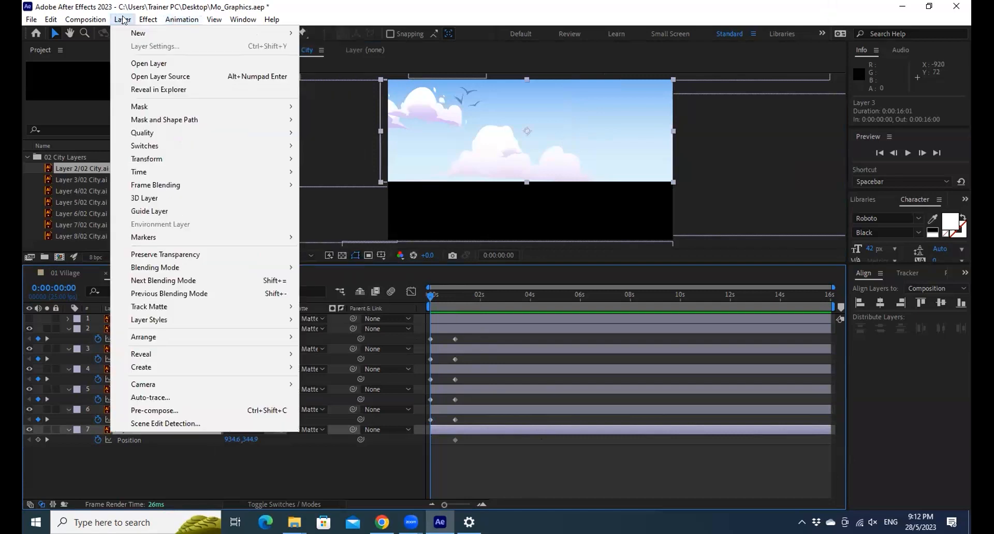
key(Up)
key(Up)
key(Up)
key(Up)
key(Up)
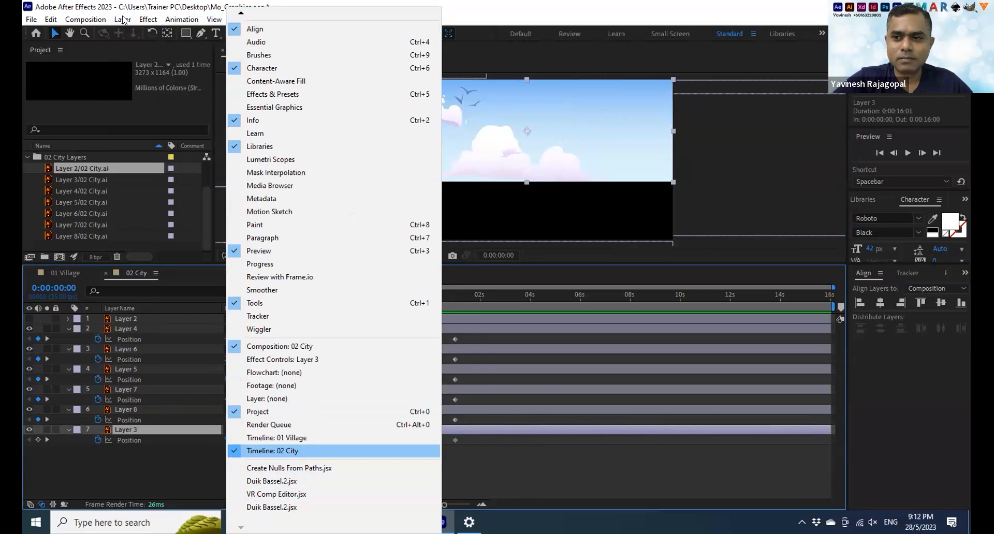
Open the 02 City composition and check how far its timeline extends.
click(105, 10)
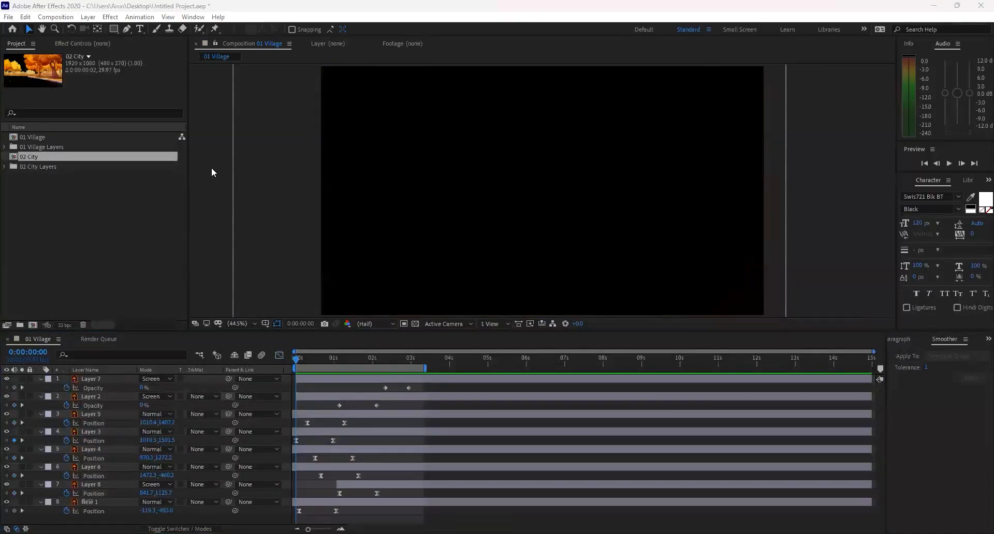
double_click(16, 158)
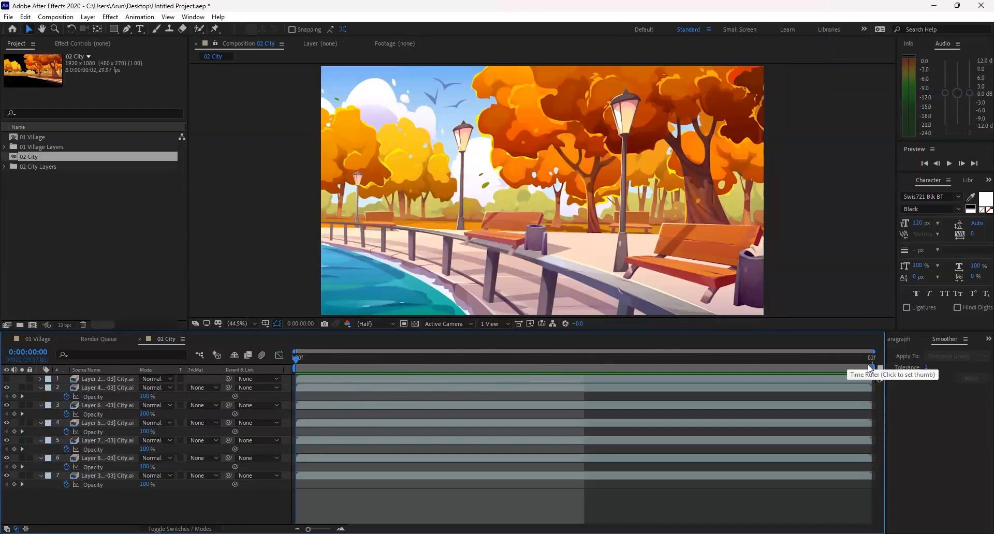
click(748, 361)
key(Page_Up)
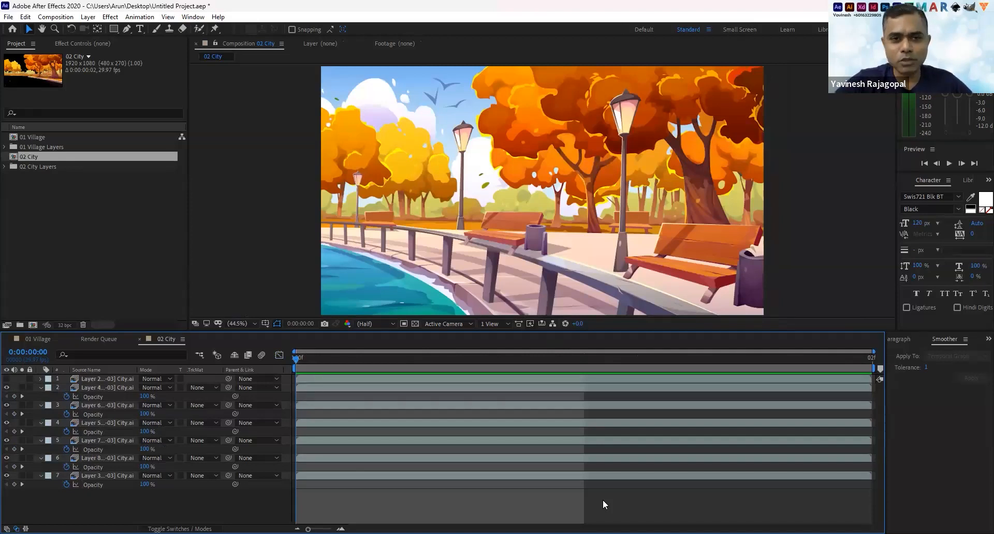
Set the 02 City composition's duration to 0:00:20:00 in its composition settings.
click(67, 17)
click(68, 43)
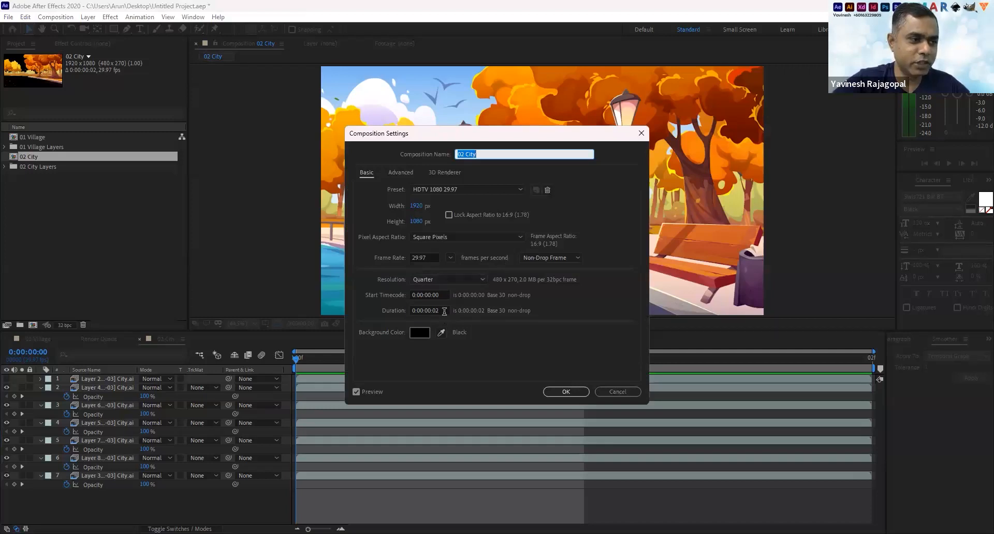
click(440, 312)
text(20)
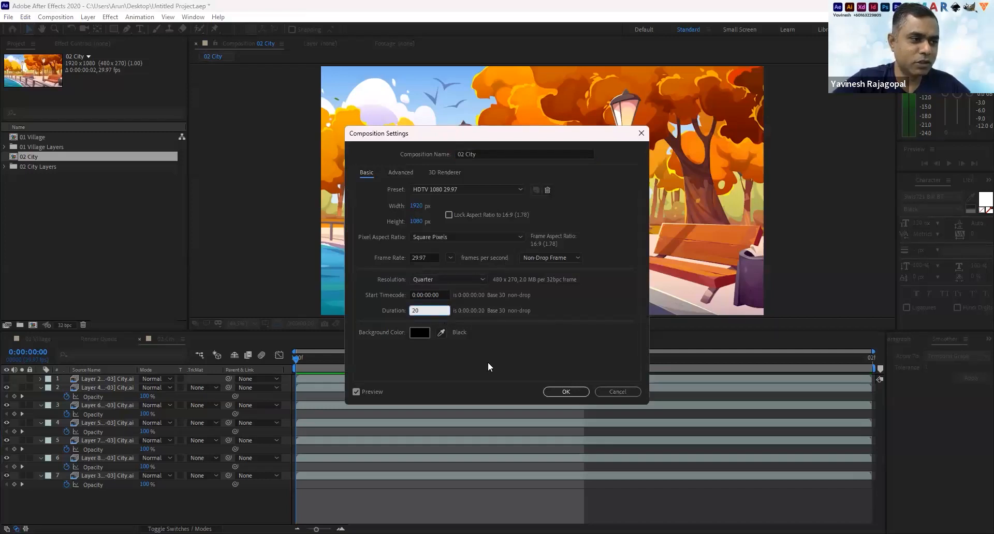
key(Tab)
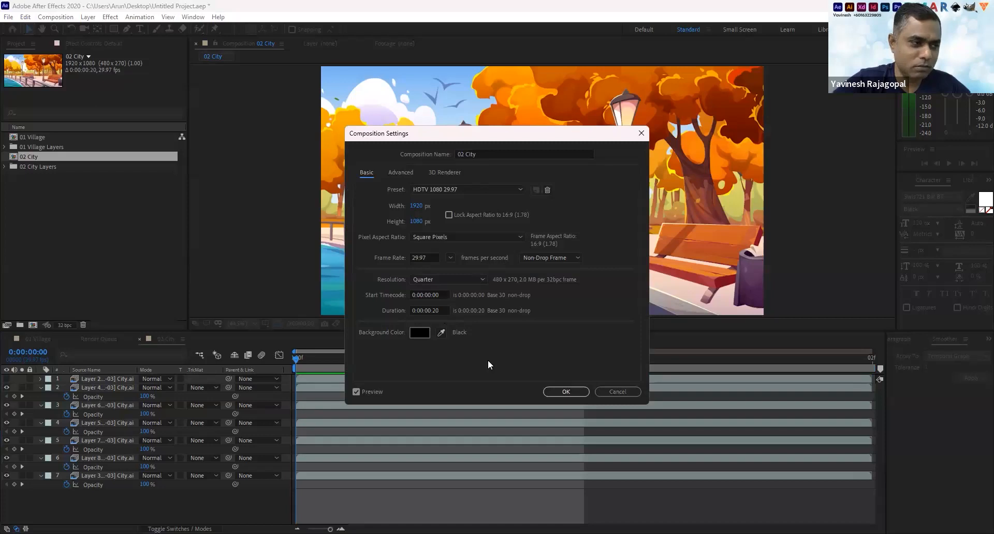
click(441, 311)
text(200)
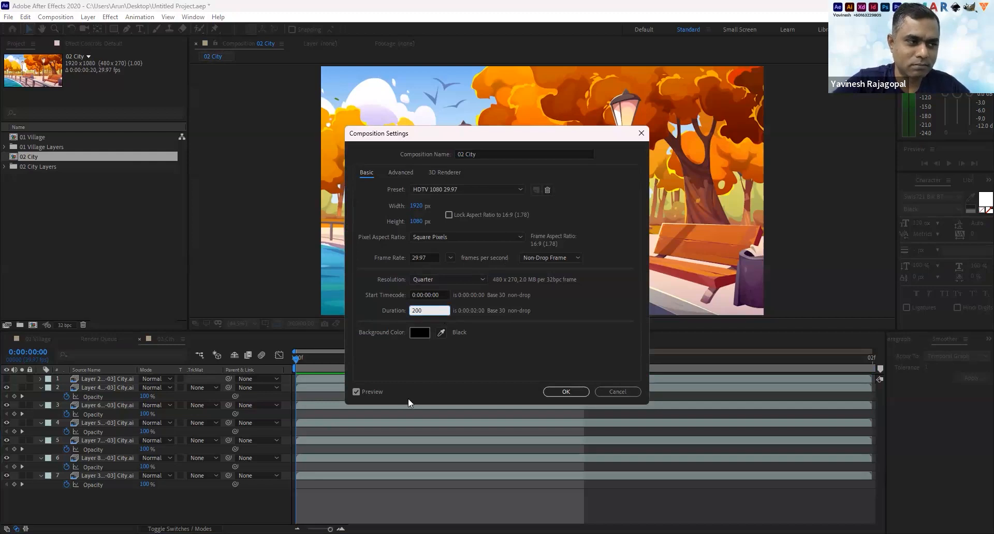
key(Tab)
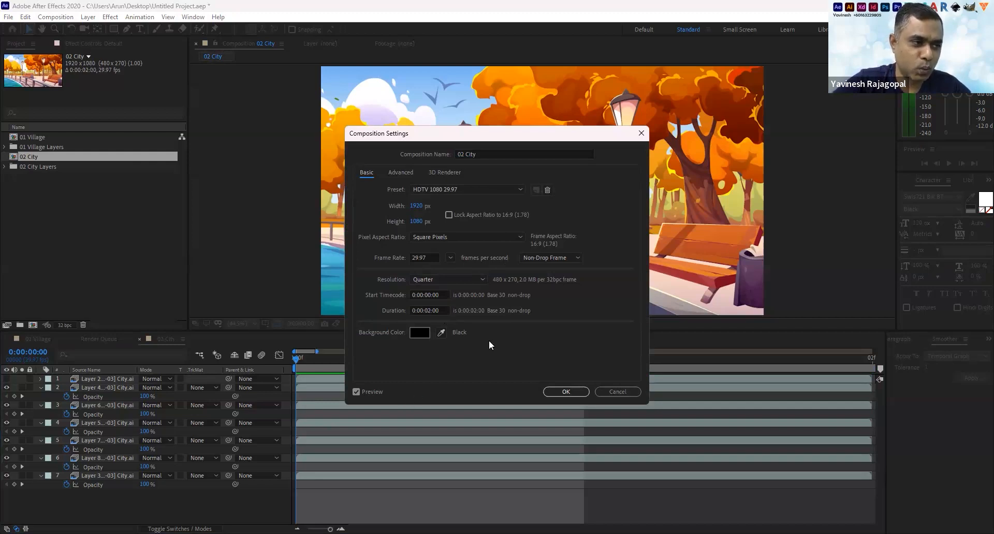
click(435, 310)
text(2000)
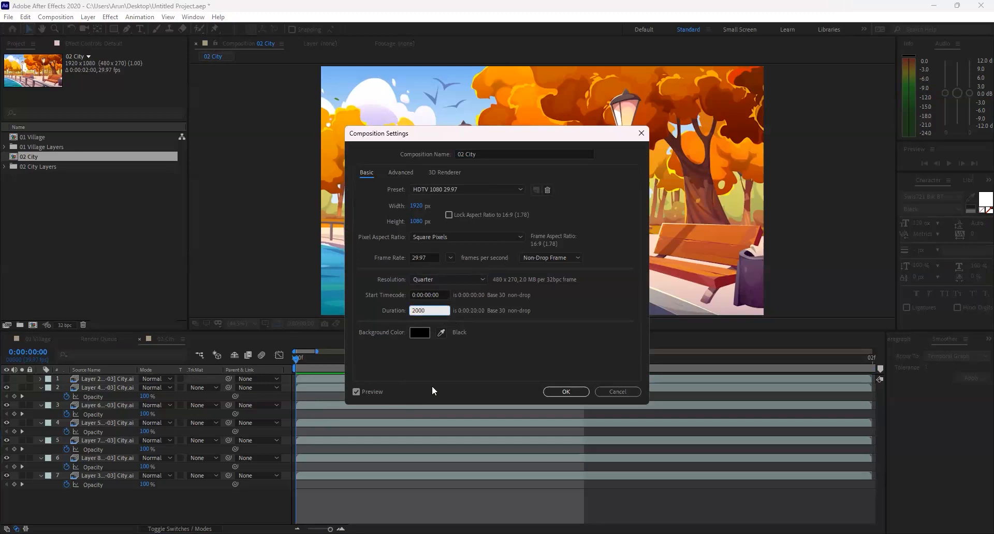
key(Tab)
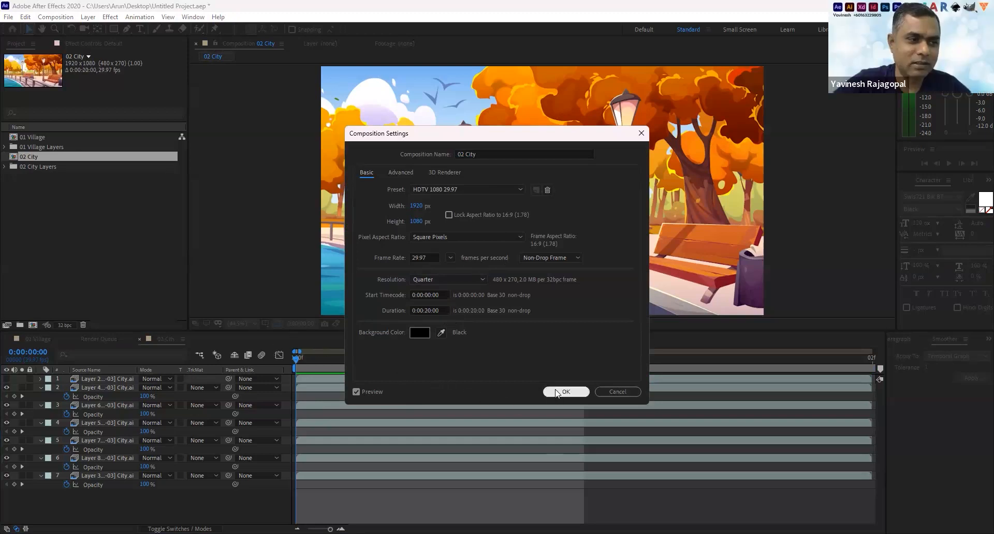
click(557, 392)
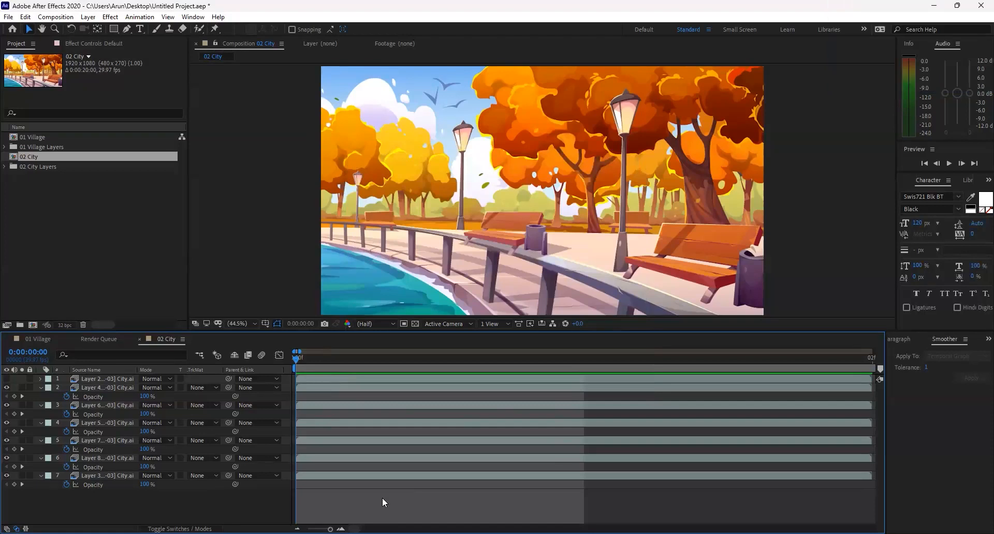
Compare the layer lengths in the 02 City timeline with those in the 01 Village composition, returning to 02 City.
key(minus)
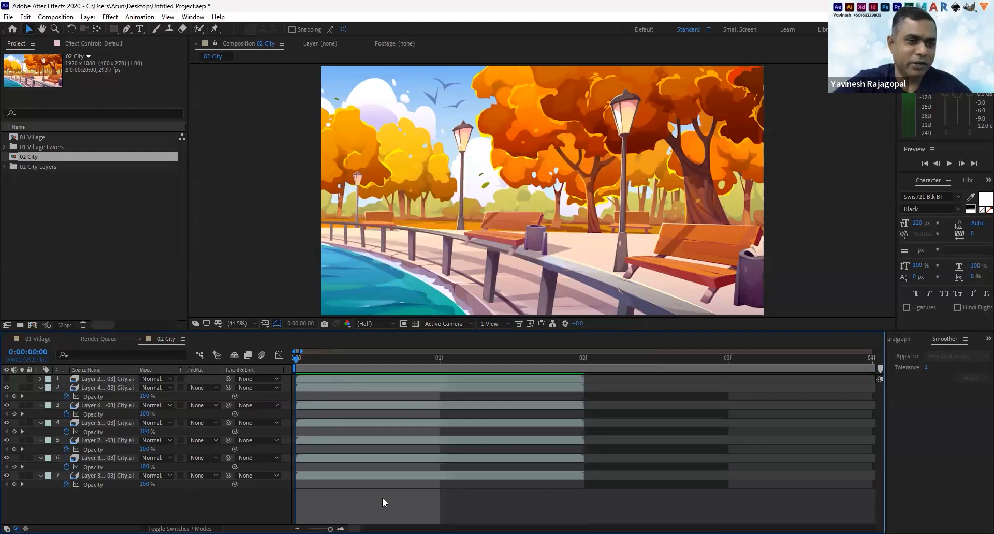
key(minus)
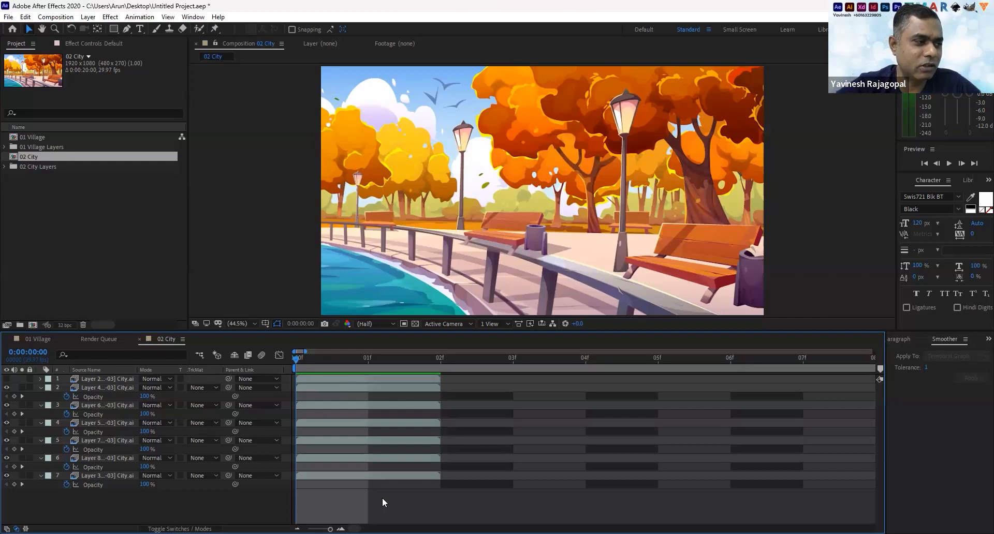
click(115, 378)
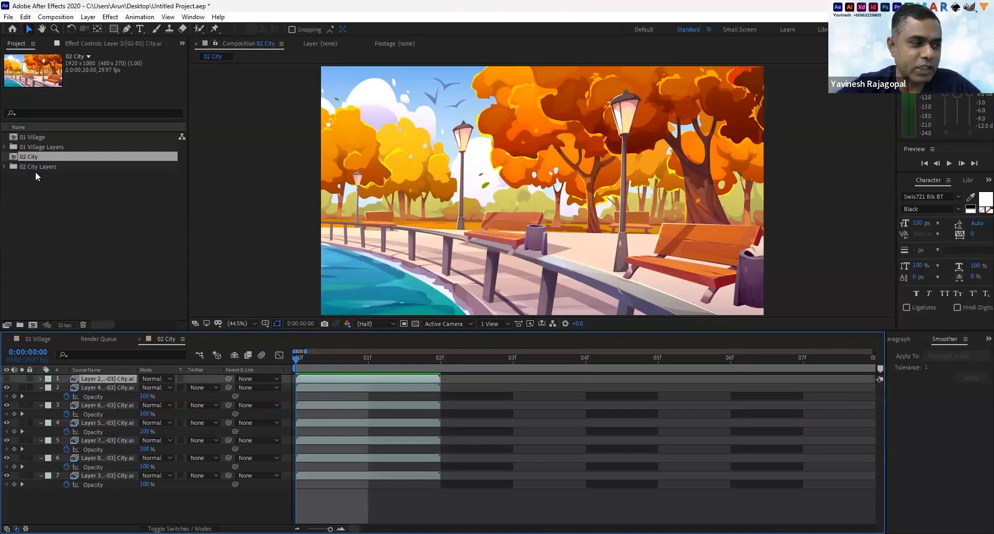
double_click(45, 136)
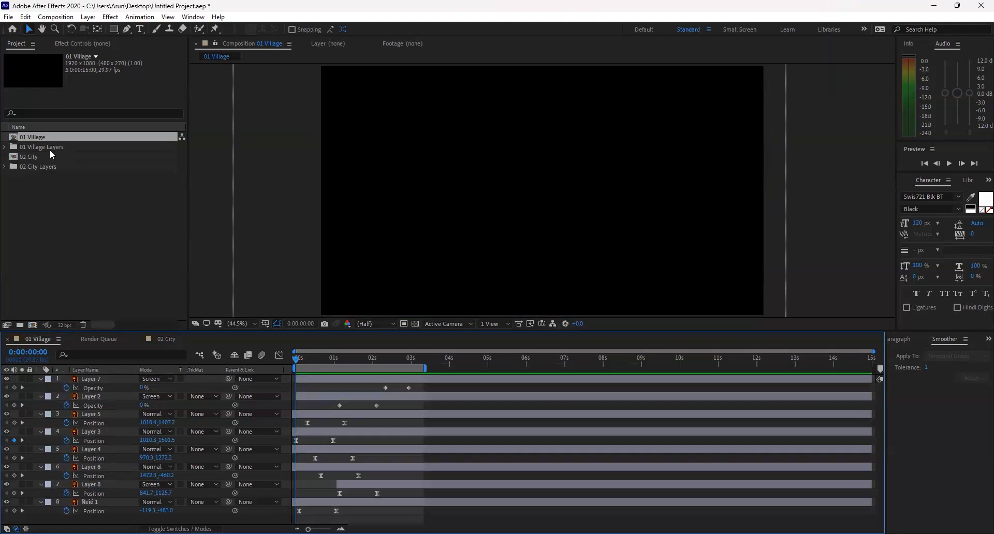
double_click(52, 157)
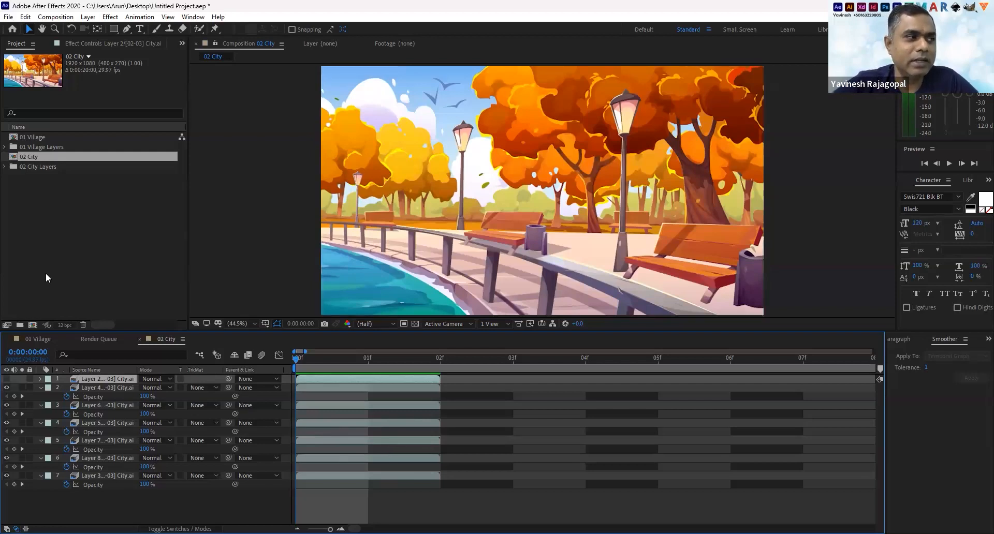
Delete the 02 City composition and the 02 City Layers folder from the project.
drag(28, 194, 32, 156)
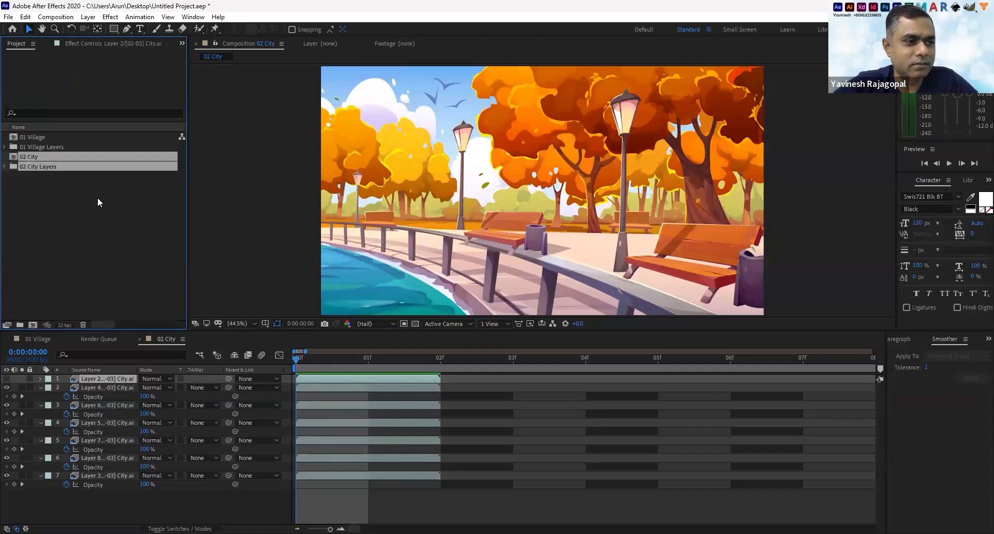
key(Delete)
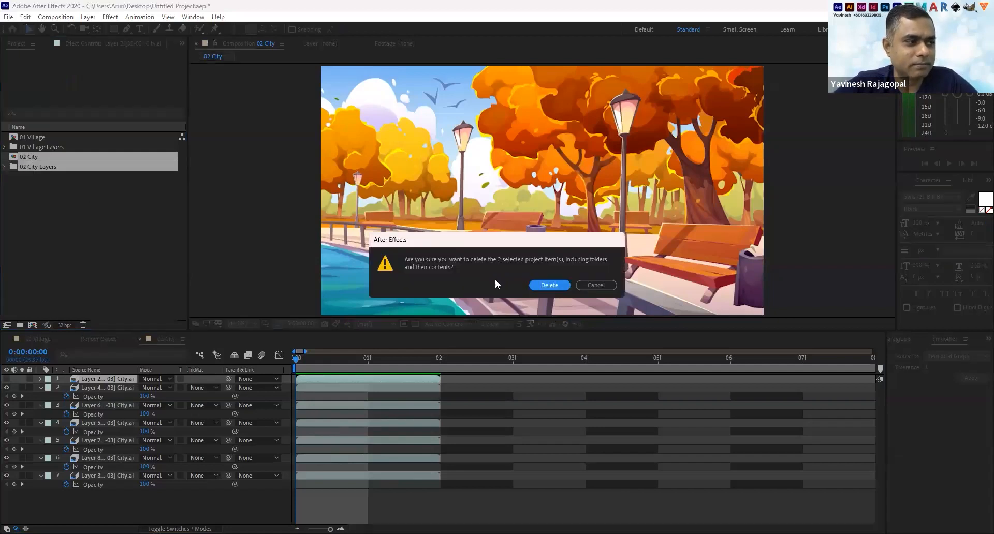
click(549, 285)
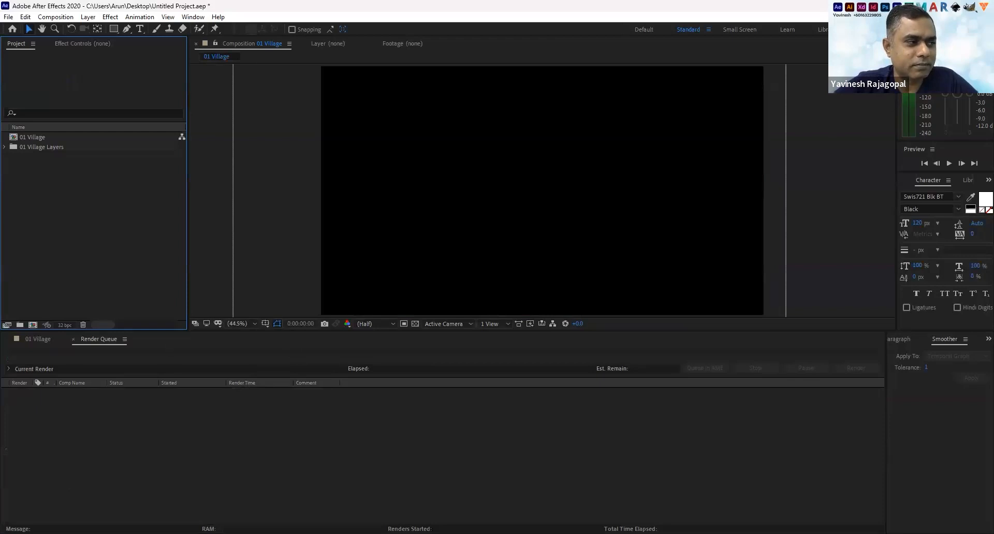
Import the 02 City Illustrator file from NTW Ae Assets2 as Composition - Retain Layer Sizes, not as a sequence.
click(9, 18)
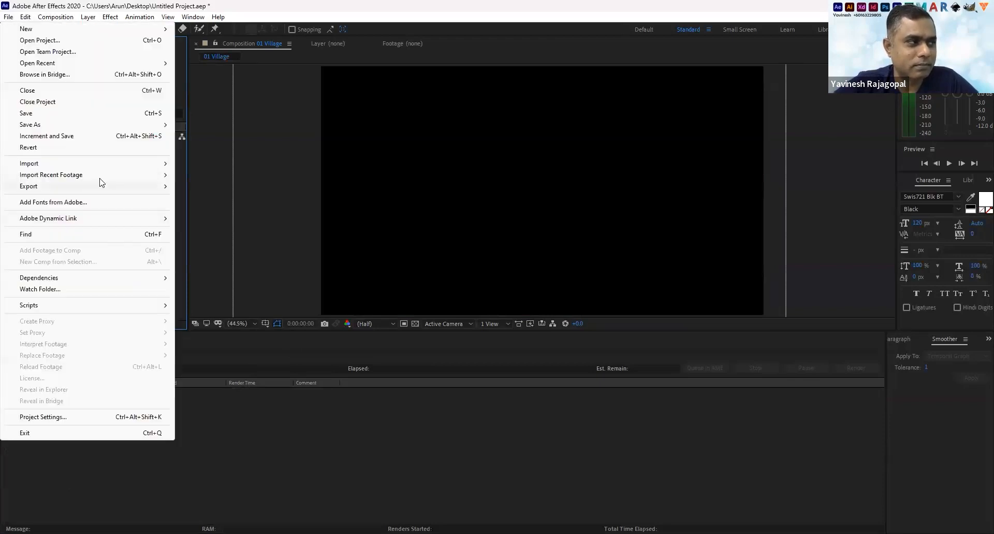
mouse_move(146, 167)
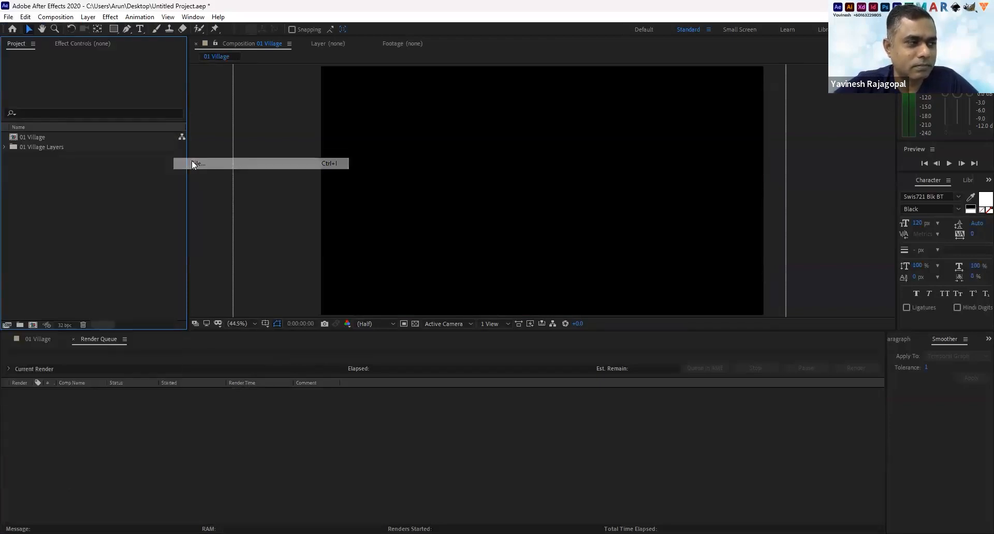
click(199, 163)
click(135, 123)
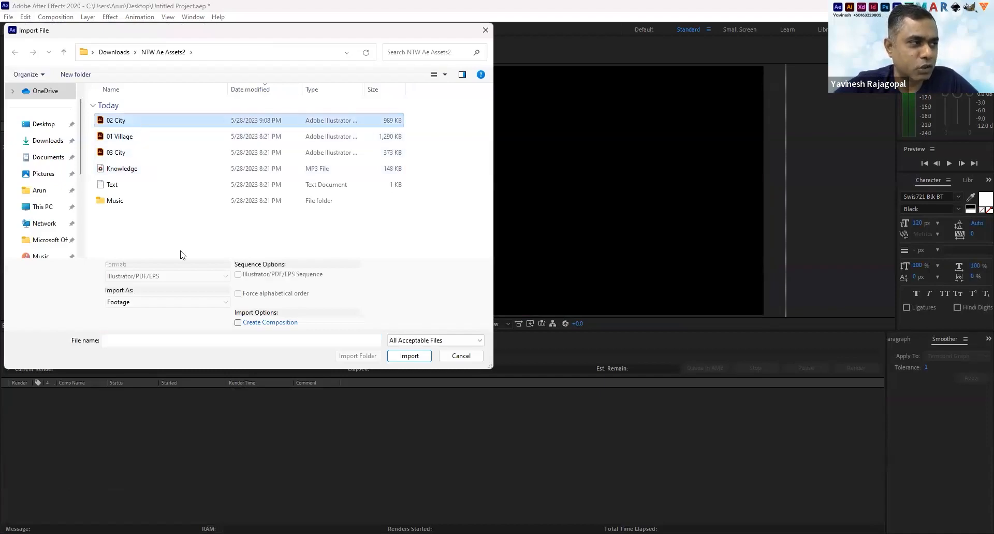
click(167, 303)
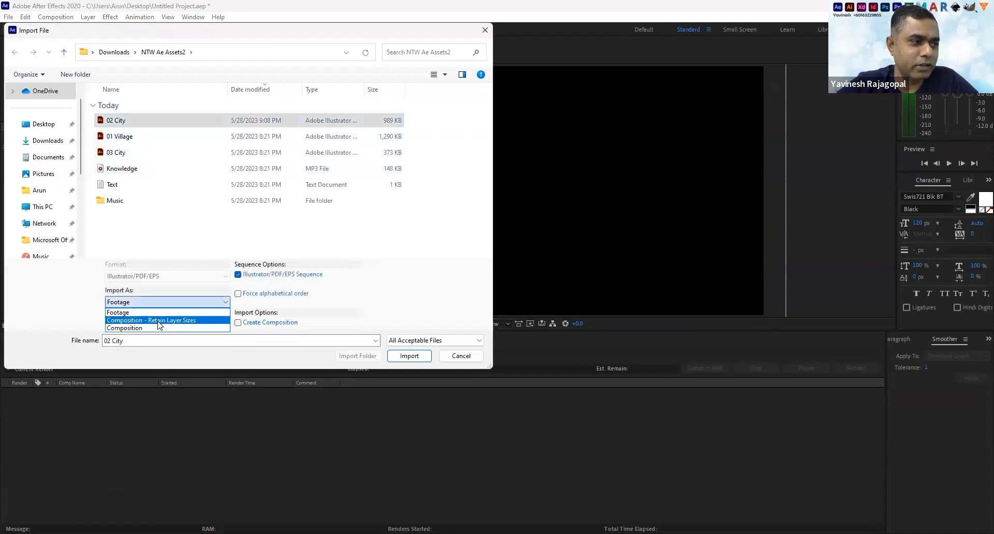
click(158, 321)
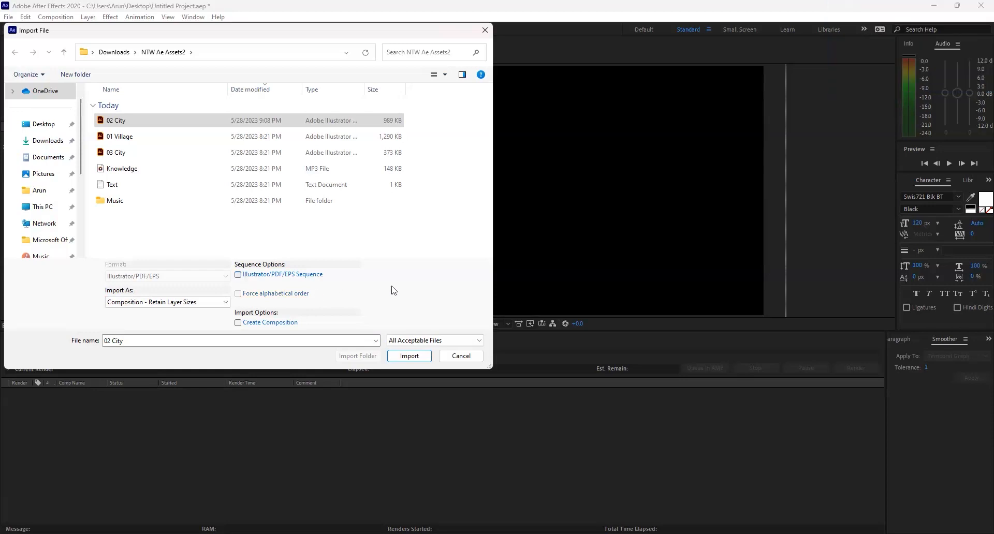
click(419, 357)
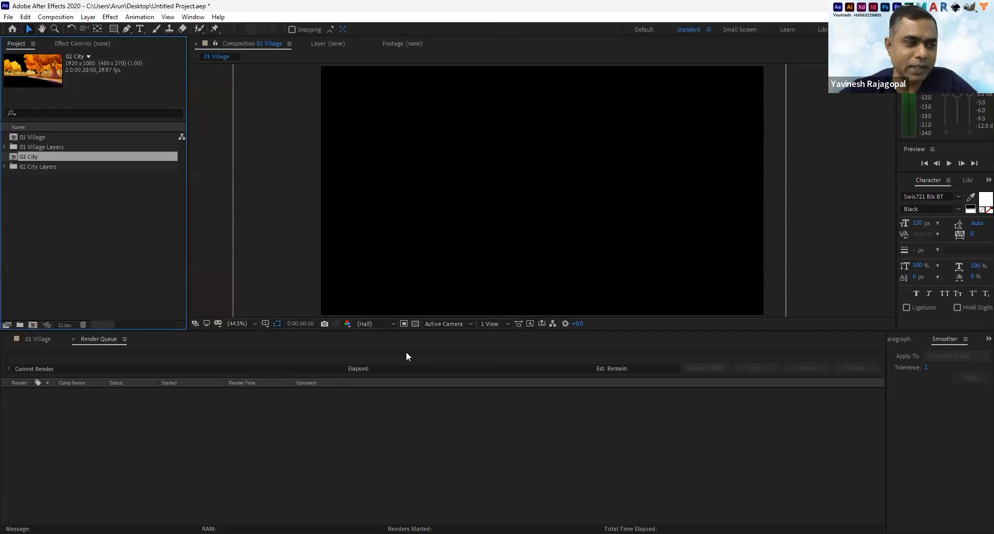
Open the newly imported 02 City composition, select all its layers and turn on their visibility.
double_click(12, 159)
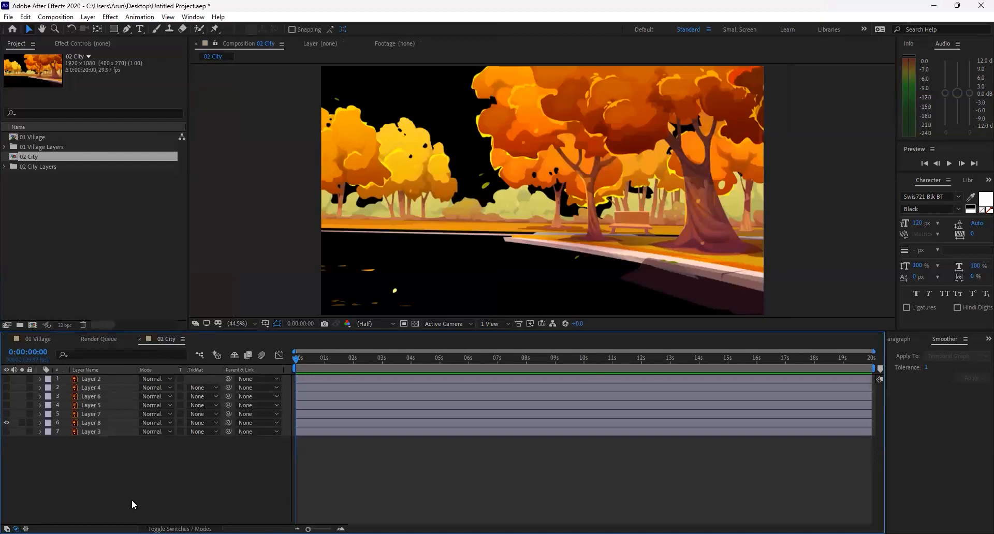
drag(131, 499, 101, 376)
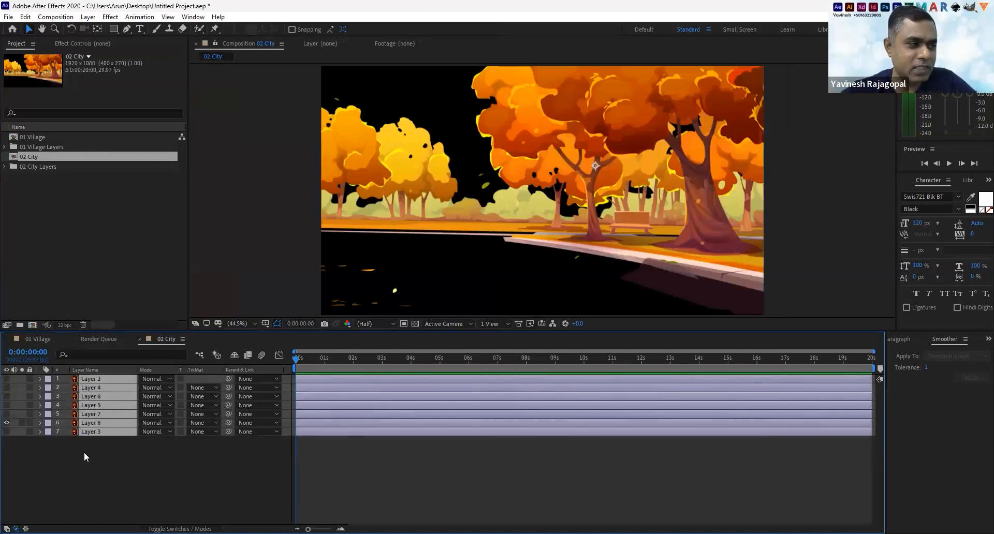
key(t)
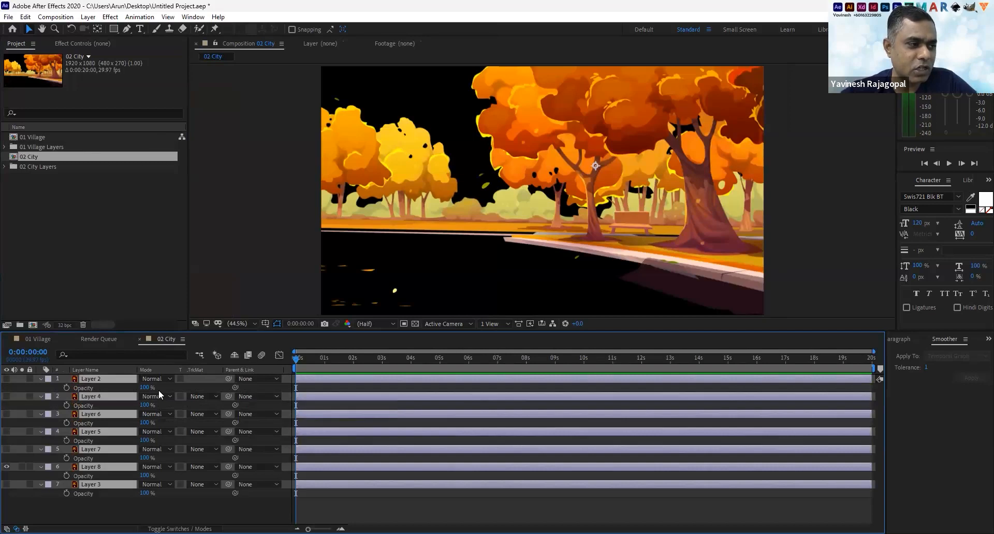
click(6, 379)
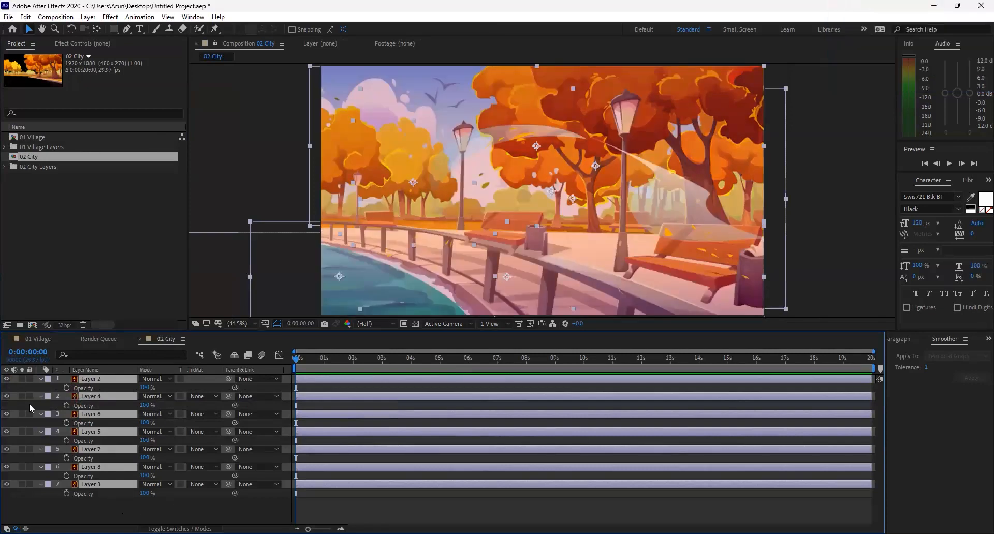
Show only the Position property for all selected layers in the 02 City timeline.
click(40, 380)
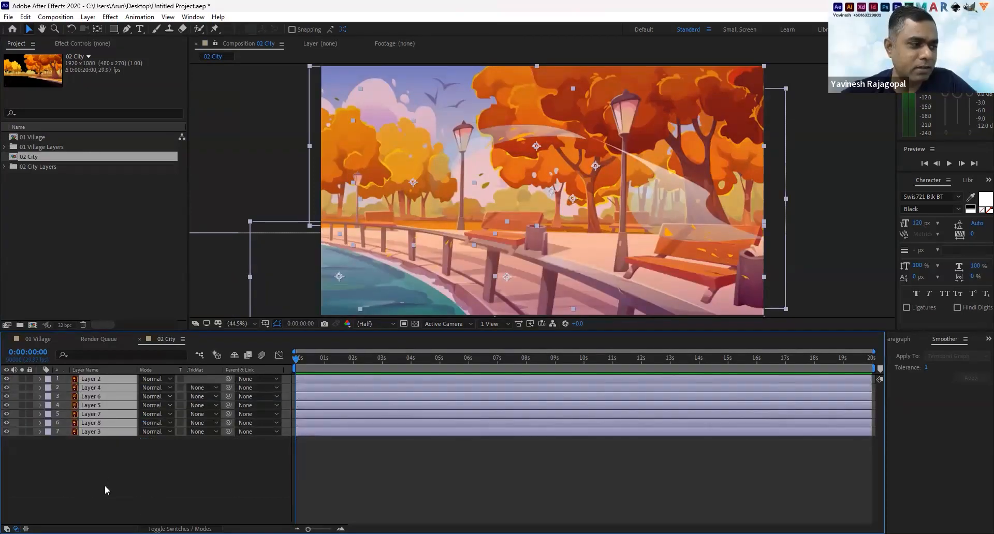
key(t)
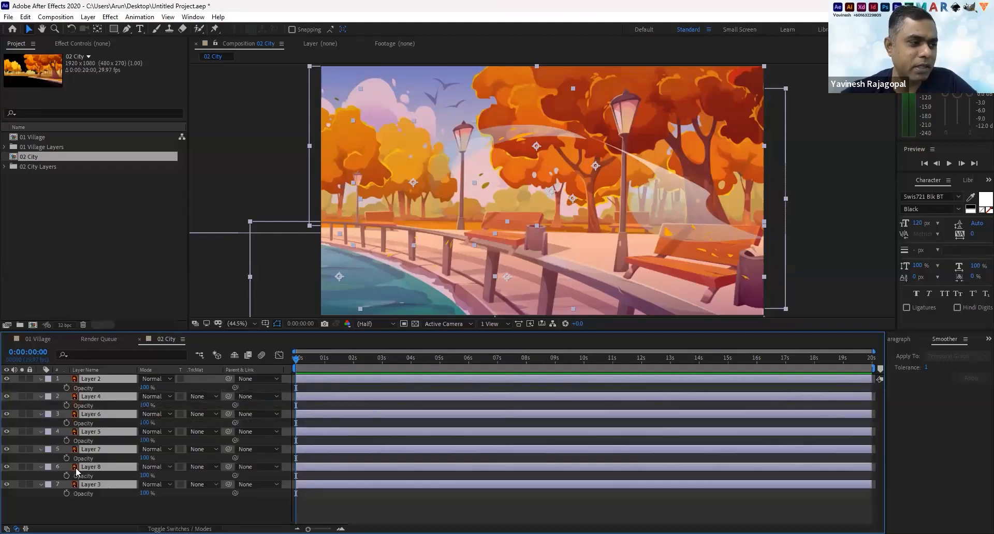
click(40, 379)
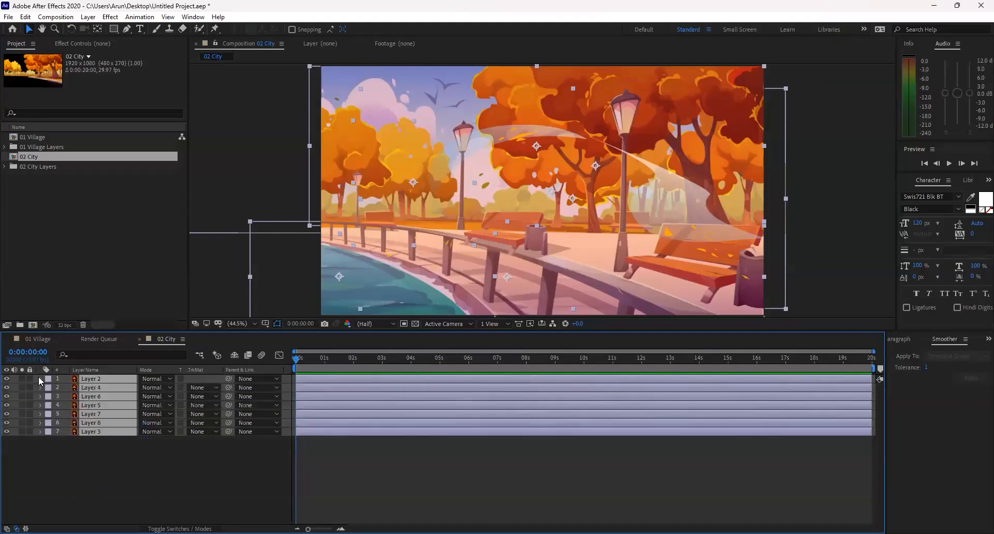
key(p)
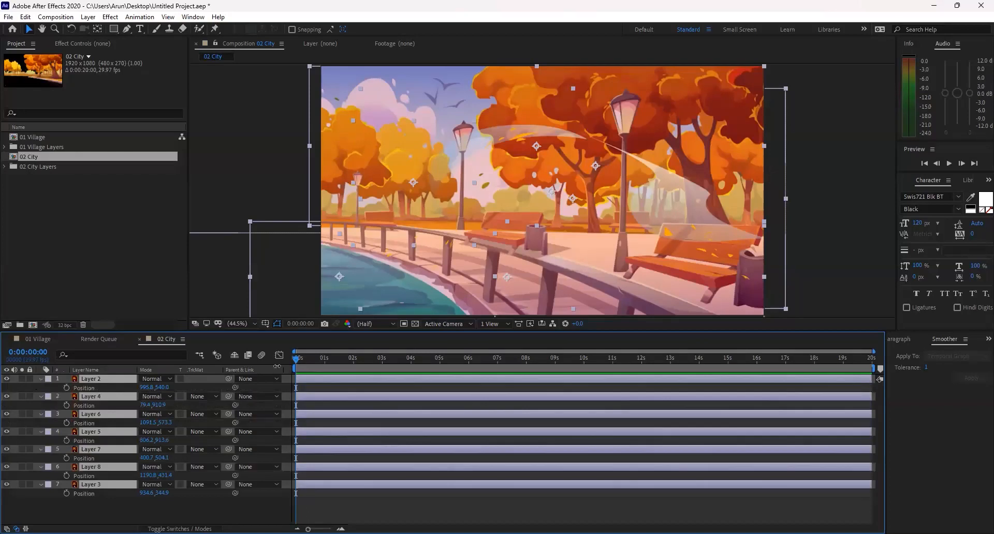
Move the current time to 0:00:01:00 and deselect the layers.
click(28, 352)
text(1:0)
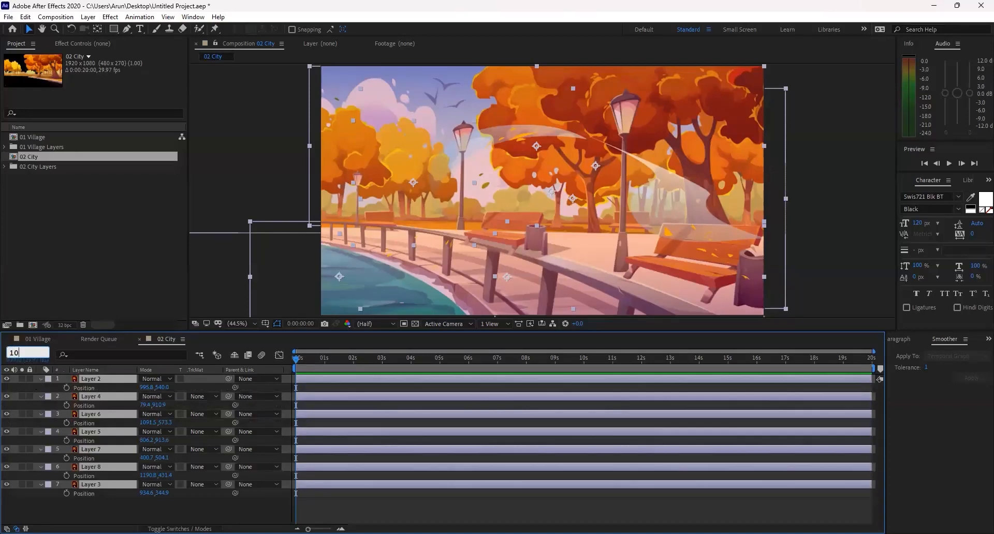
text(0)
click(228, 512)
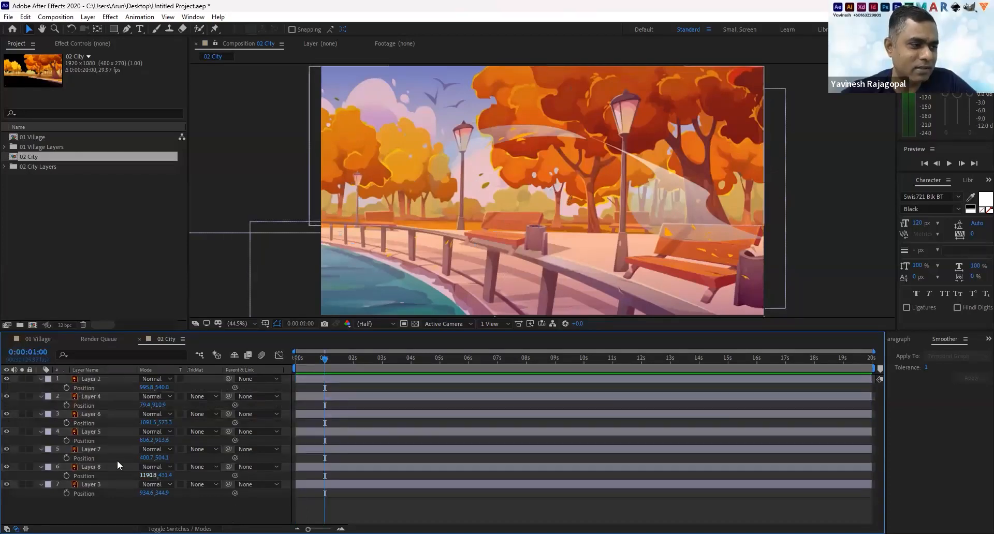
Hide Layer 2 and start Position keyframing on the other six layers at 0:00:01:00.
click(66, 388)
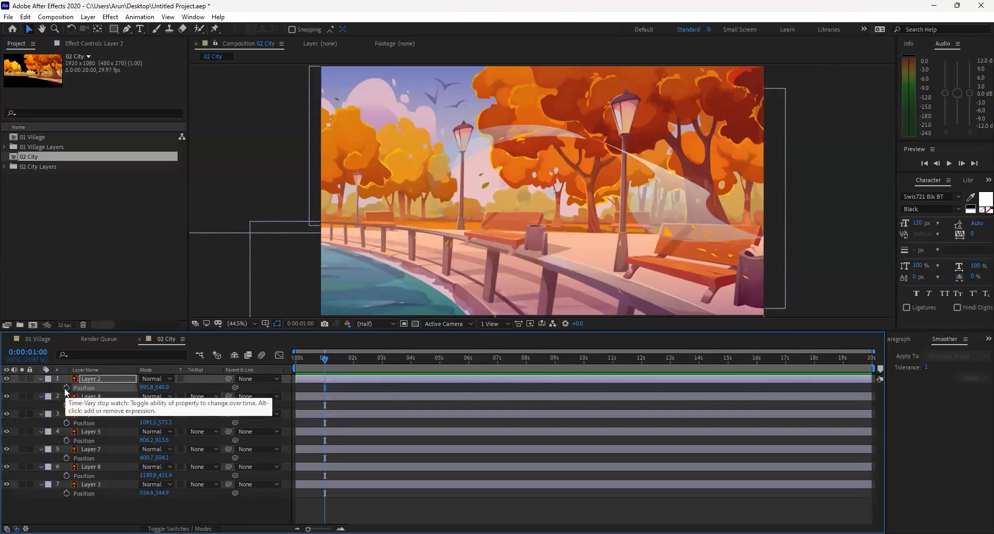
drag(95, 511, 98, 397)
click(7, 379)
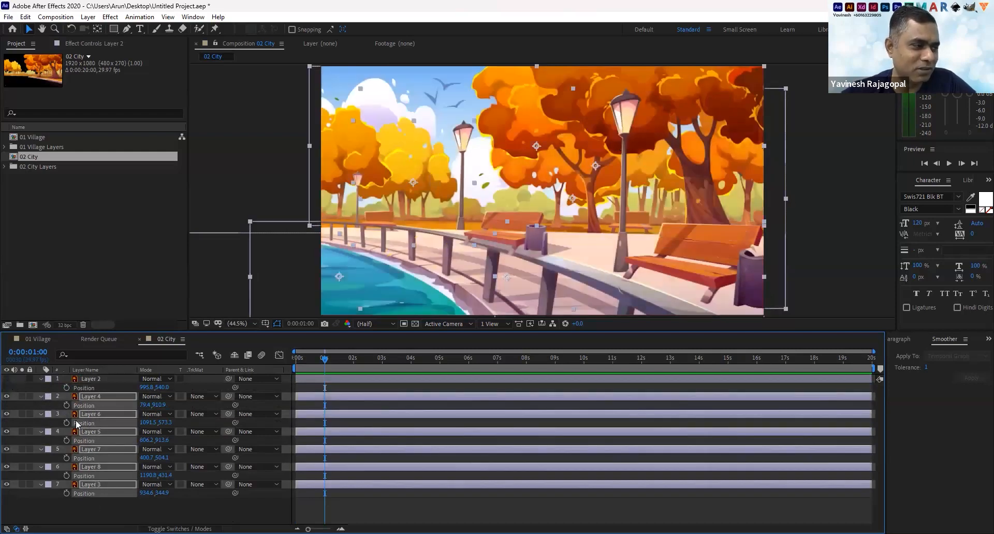
click(66, 405)
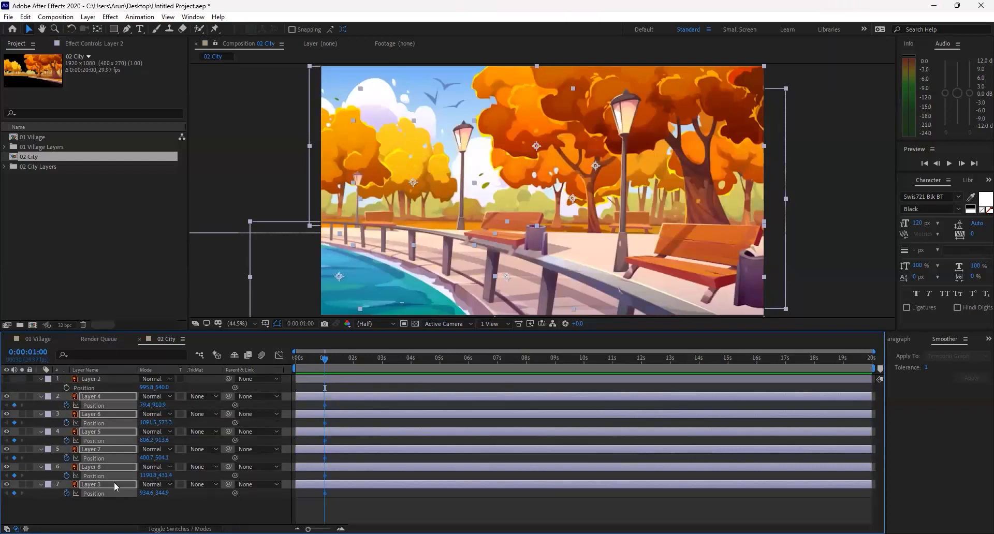
click(136, 511)
Go to 0:00:00:00 and lower Layer 4's X position to move its starting point toward the left of the frame.
click(106, 381)
click(105, 395)
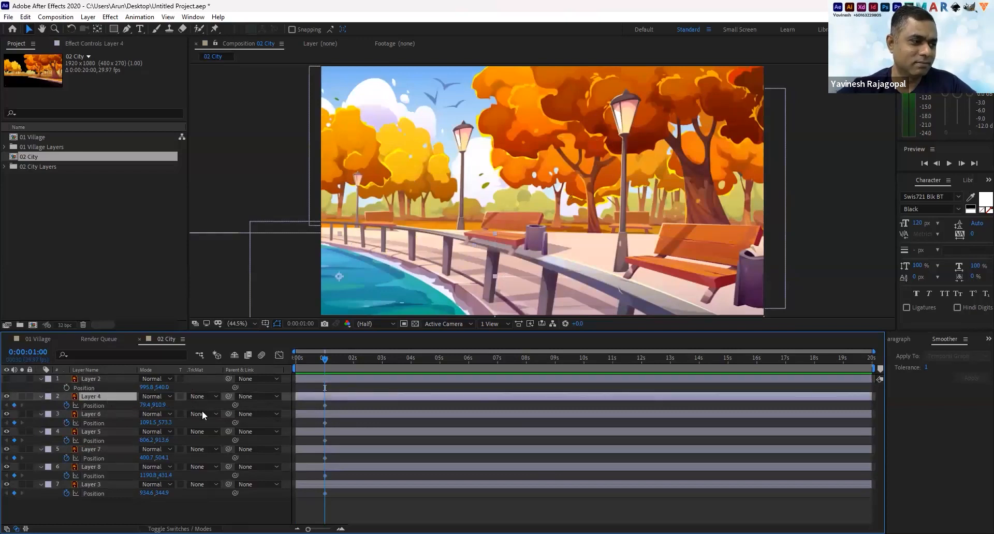
click(143, 405)
drag(324, 361, 296, 361)
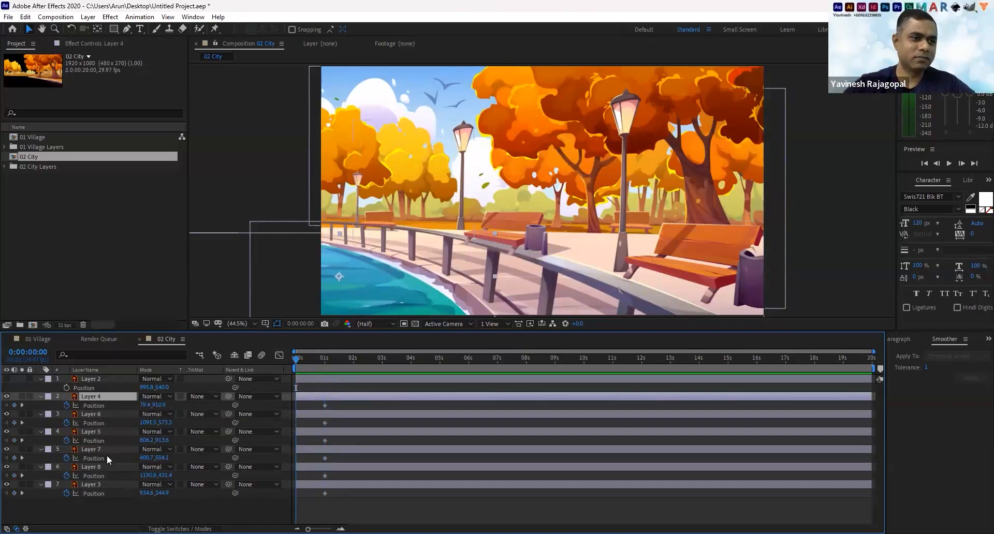
drag(145, 407, 132, 408)
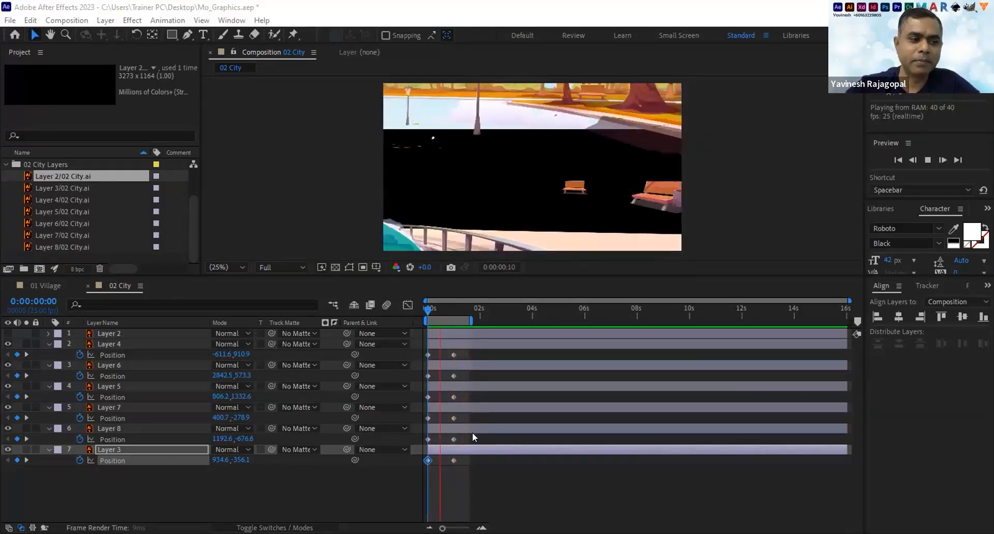
Apply Easy Ease to all Position keyframes of Layers 3 to 8 and show their speed graph fitted to view.
drag(490, 483, 413, 350)
key(F9)
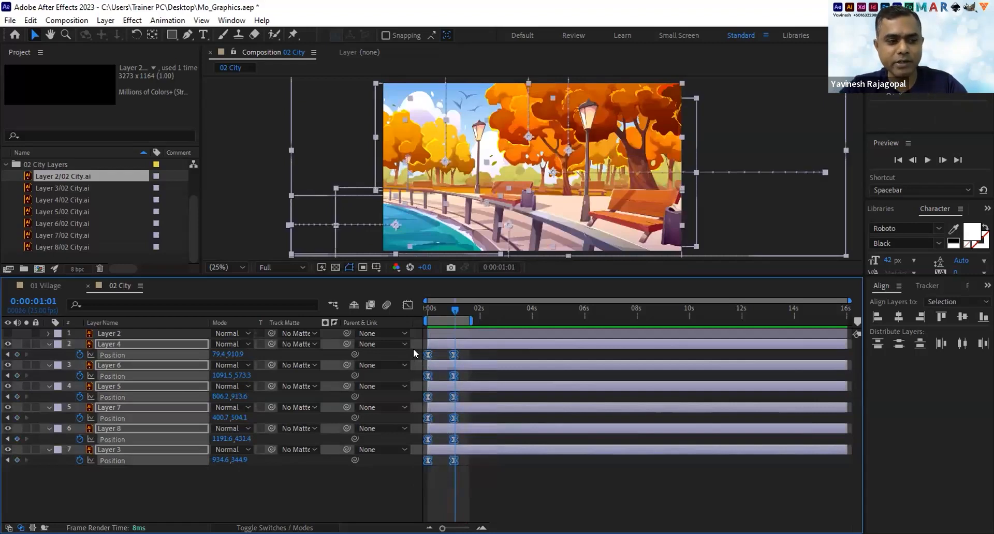
click(402, 304)
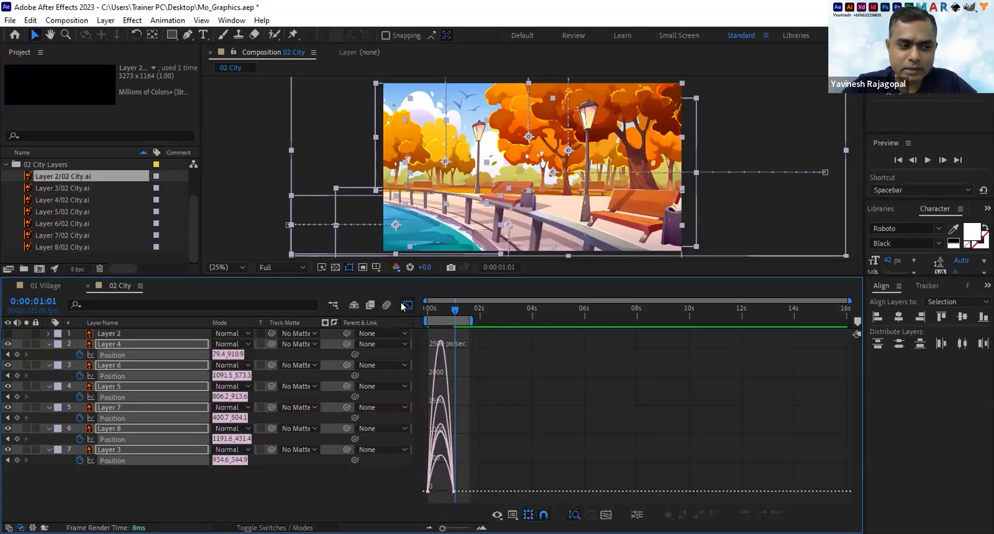
click(605, 514)
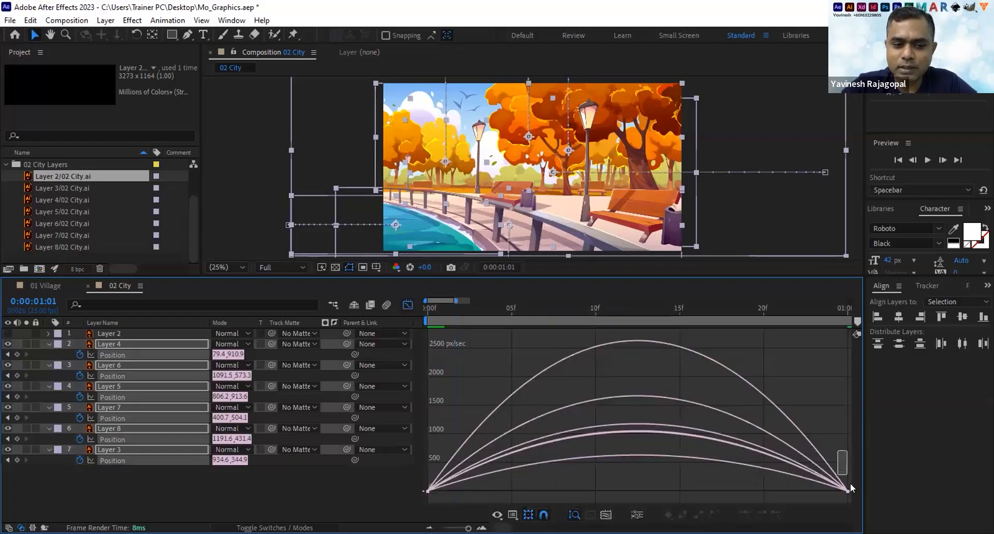
Lengthen the outgoing and incoming ease handles so the speed curves peak sharply near the middle, and return to the keyframe view.
drag(855, 501, 651, 480)
drag(451, 439, 370, 496)
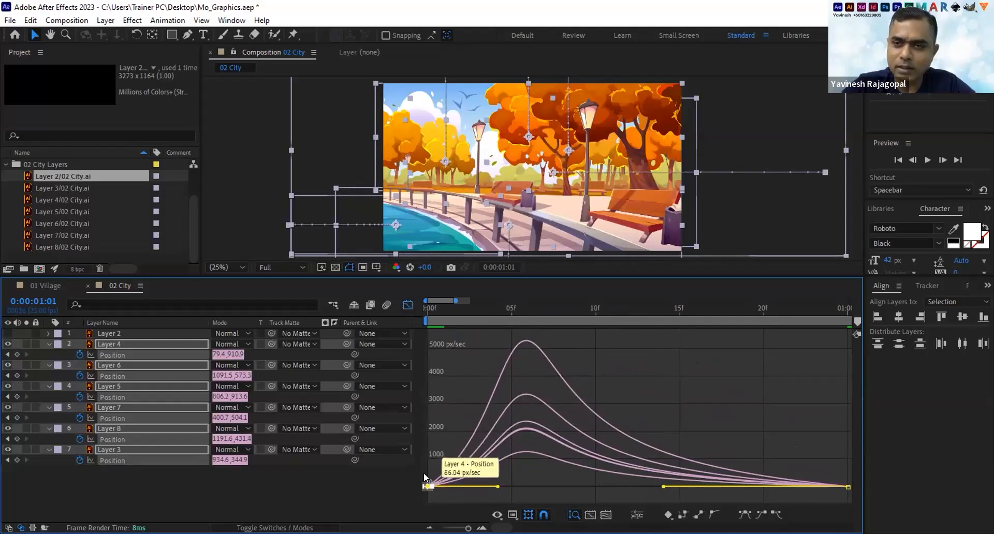
drag(498, 486, 591, 480)
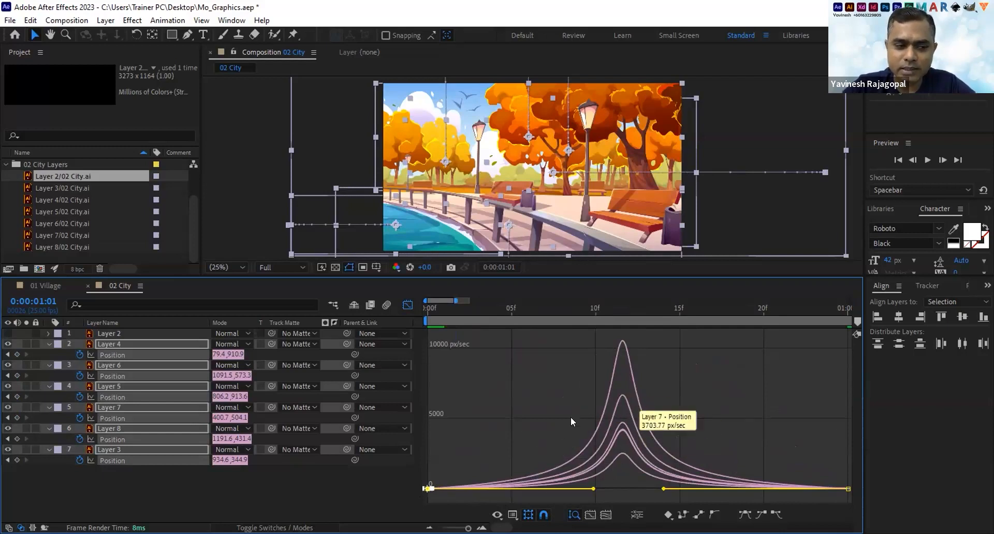
click(406, 306)
key(semicolon)
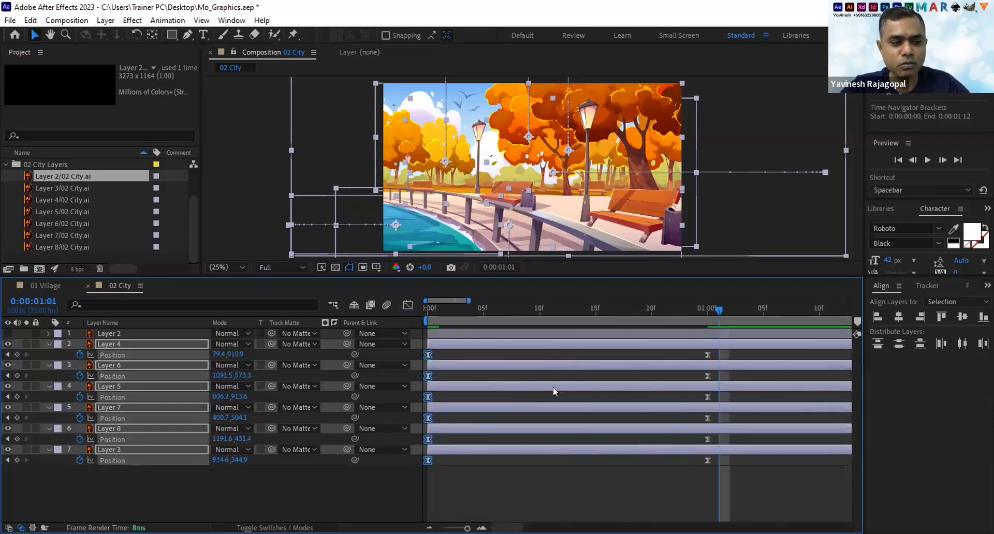
click(367, 486)
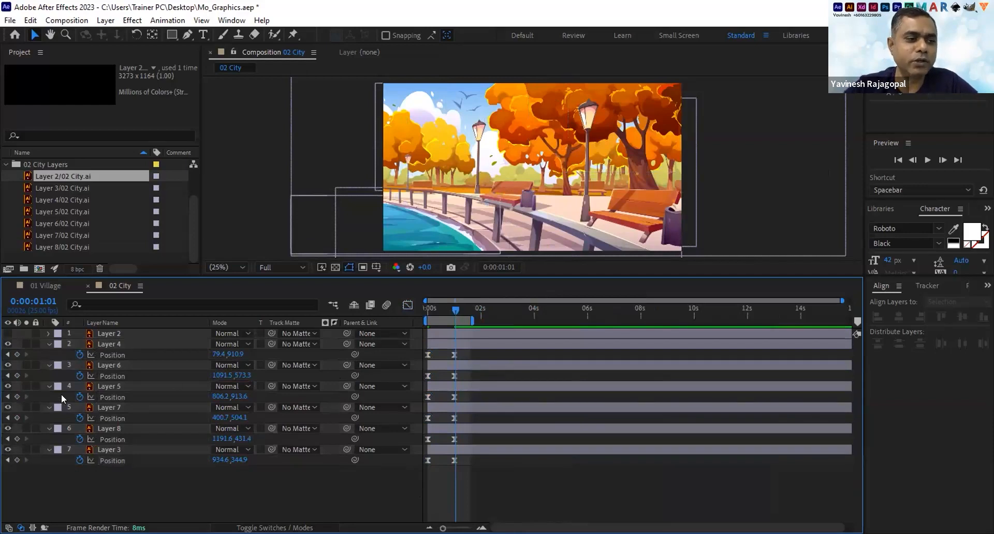
Toggle the visibility of Layers 8, 7, 5 and 3 off and on to check which artwork each one holds.
click(7, 429)
click(7, 429)
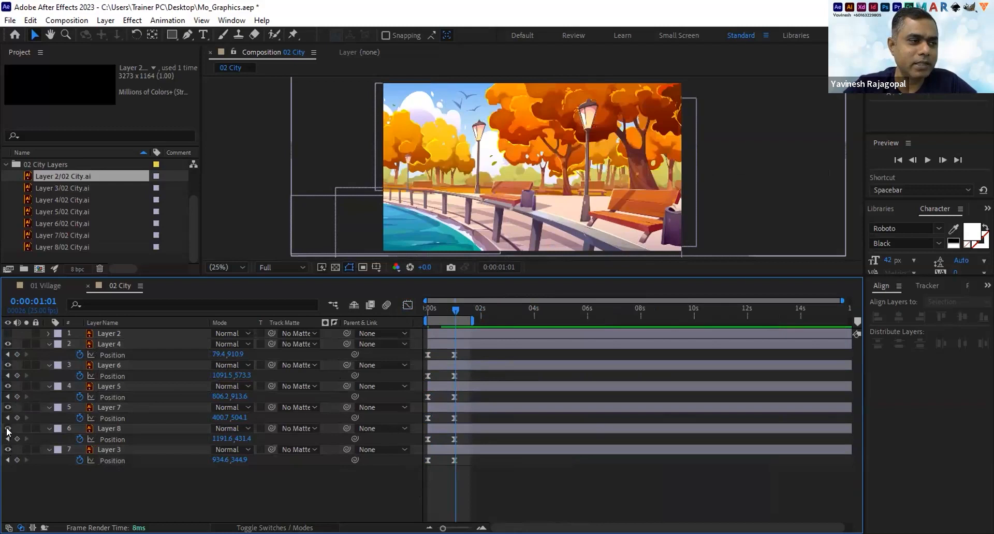
click(7, 408)
click(7, 408)
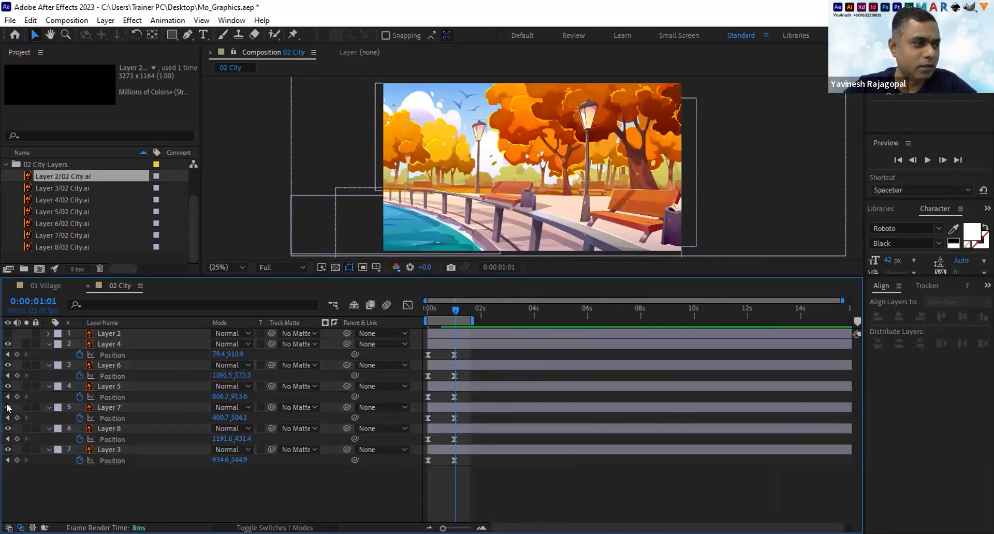
click(8, 386)
click(7, 387)
click(7, 387)
click(7, 387)
click(7, 387)
click(8, 387)
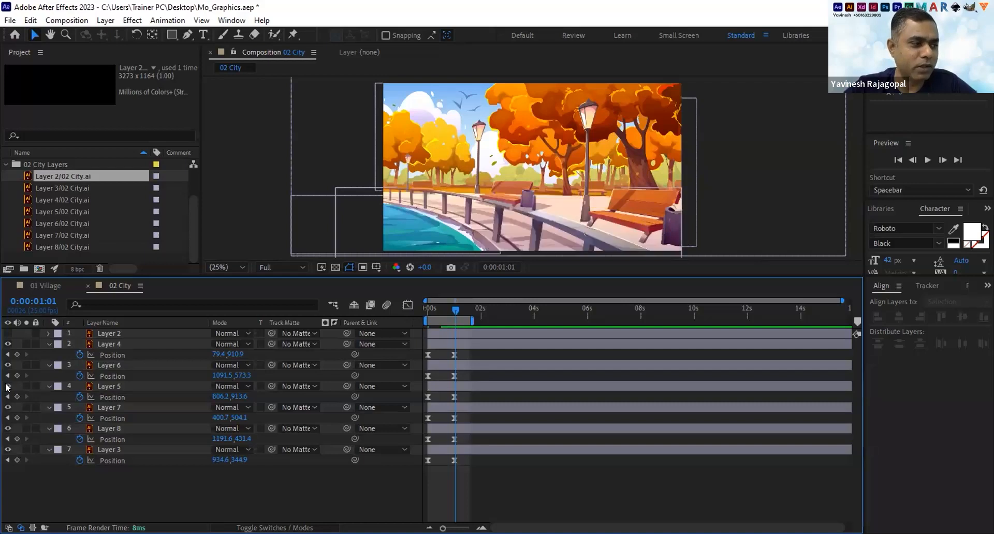
click(109, 385)
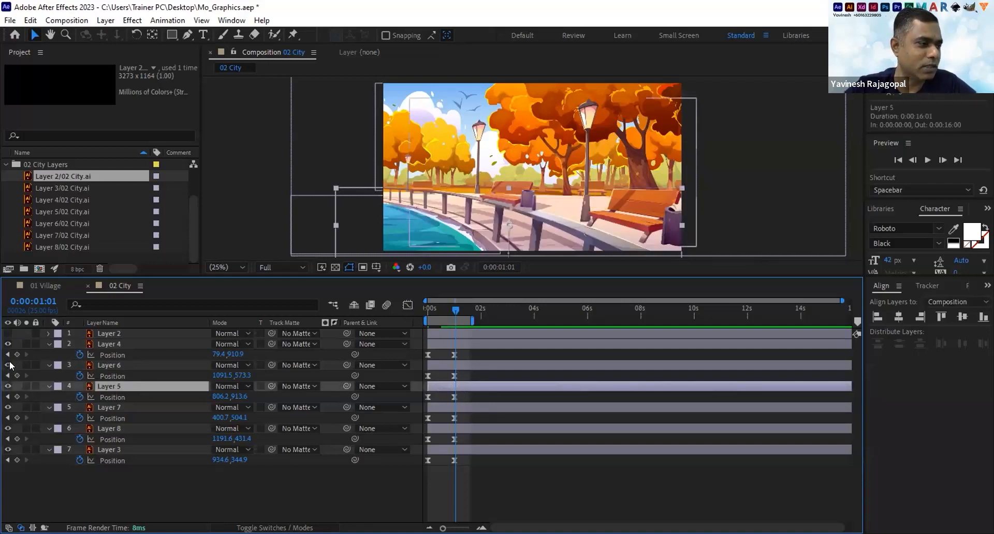
click(7, 450)
click(8, 449)
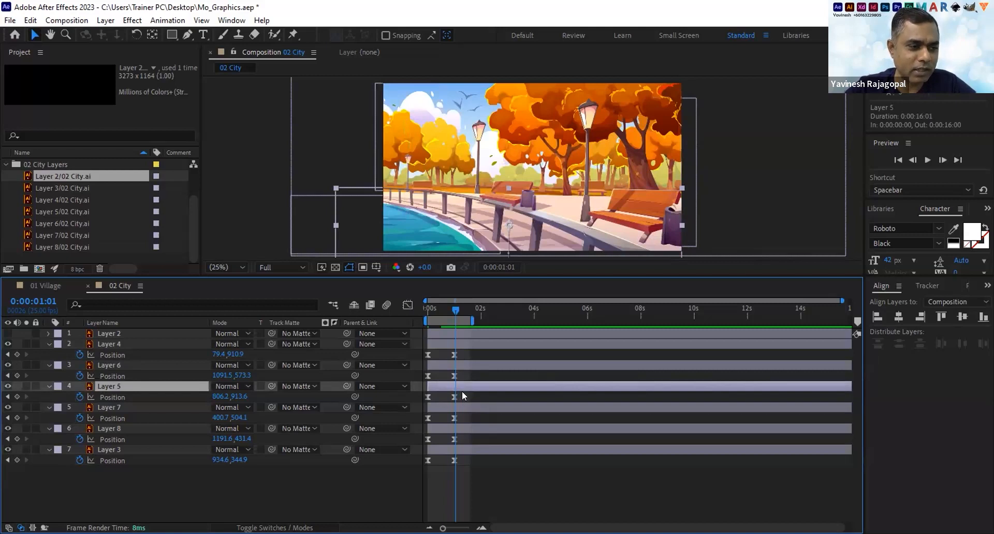
Shift the Position keyframes of Layers 4, 6, 7 and 8 together about half a second later.
drag(472, 412, 420, 439)
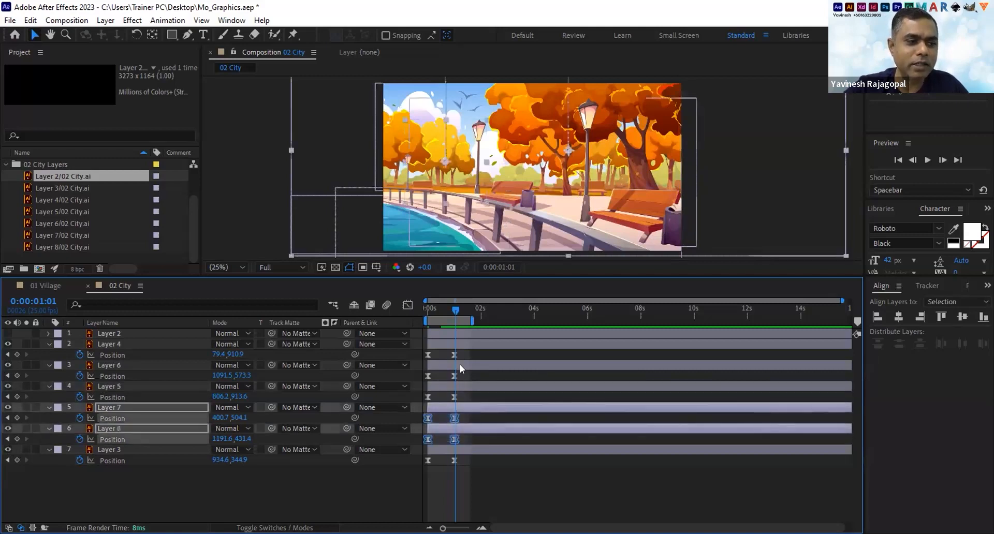
drag(466, 351, 426, 375)
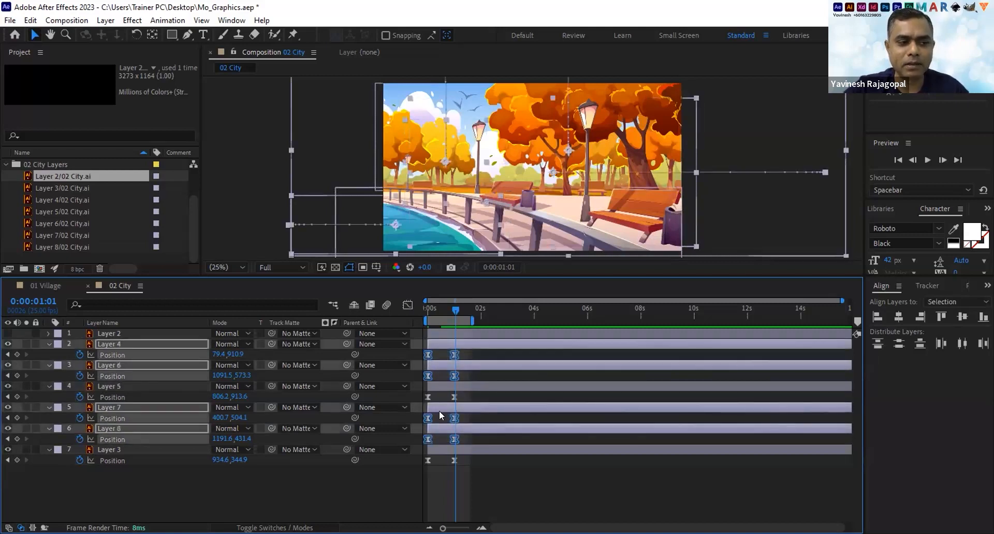
drag(453, 375, 467, 377)
click(482, 480)
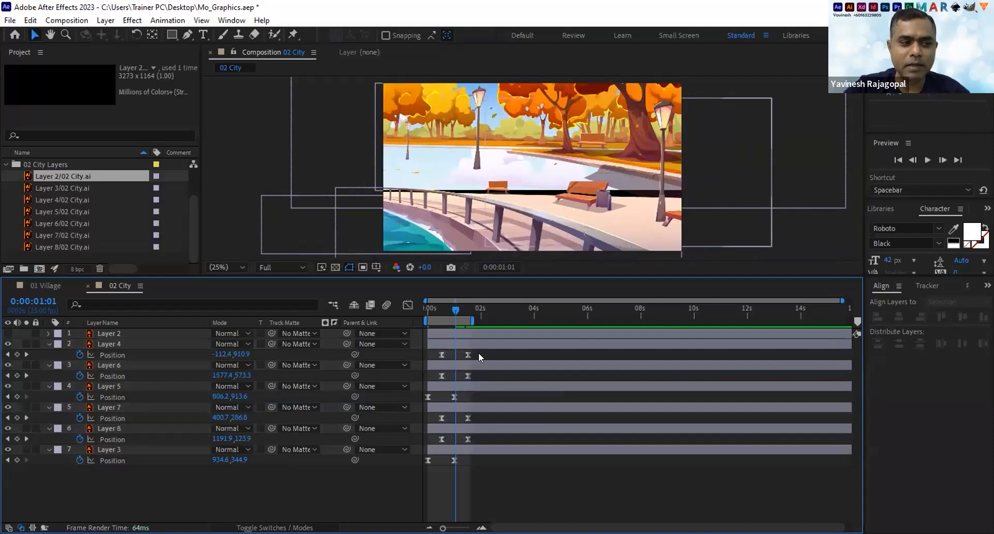
Stagger the Position keyframes by delaying Layer 6 to end at 0:00:02:03, Layer 7 just after it, and Layer 8 at 0:00:02:20.
click(7, 345)
click(7, 344)
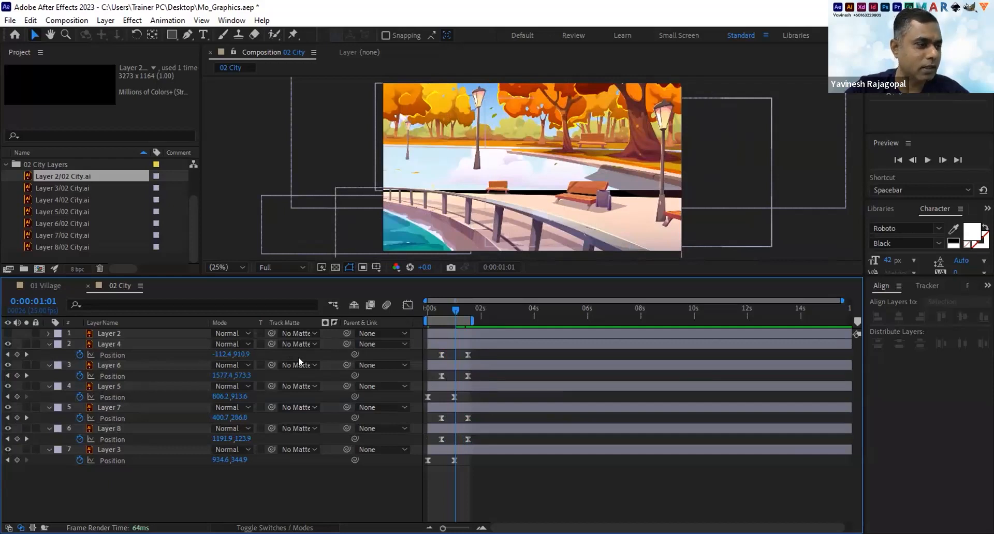
click(110, 344)
click(8, 343)
click(8, 344)
mouse_move(481, 372)
mouse_down()
mouse_move(434, 379)
mouse_move(482, 376)
mouse_up()
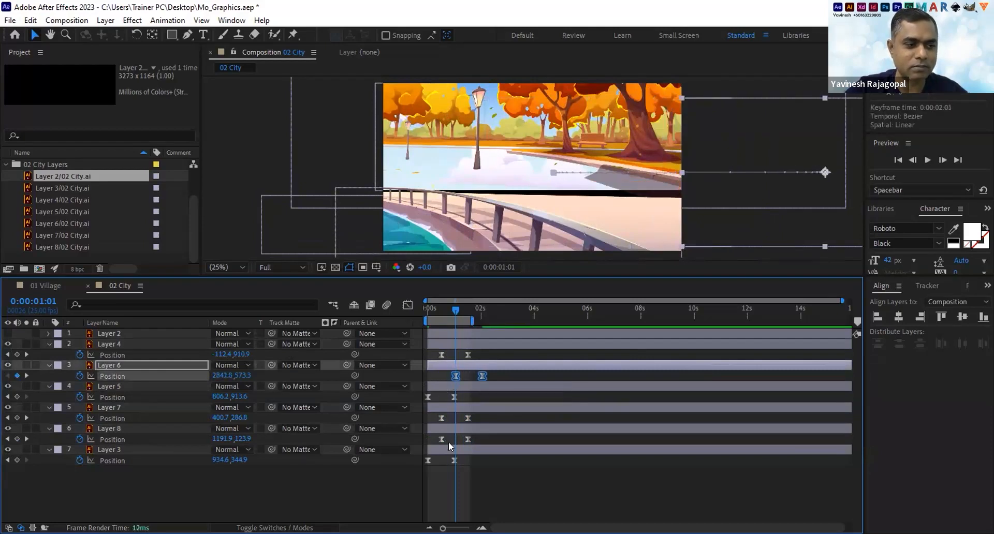
drag(477, 415, 501, 439)
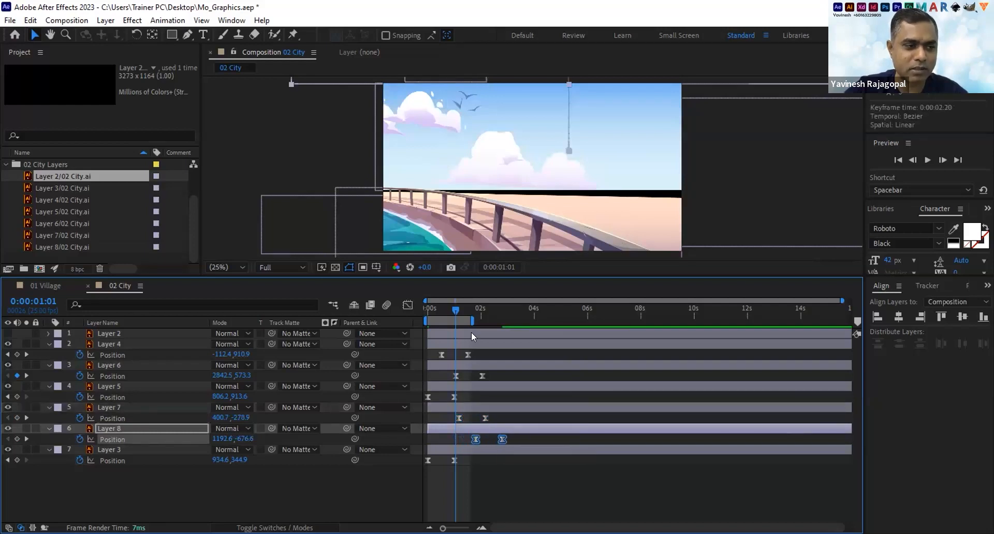
Extend the work area end to 0:00:03:02 and preview the staggered animation.
drag(473, 322, 512, 322)
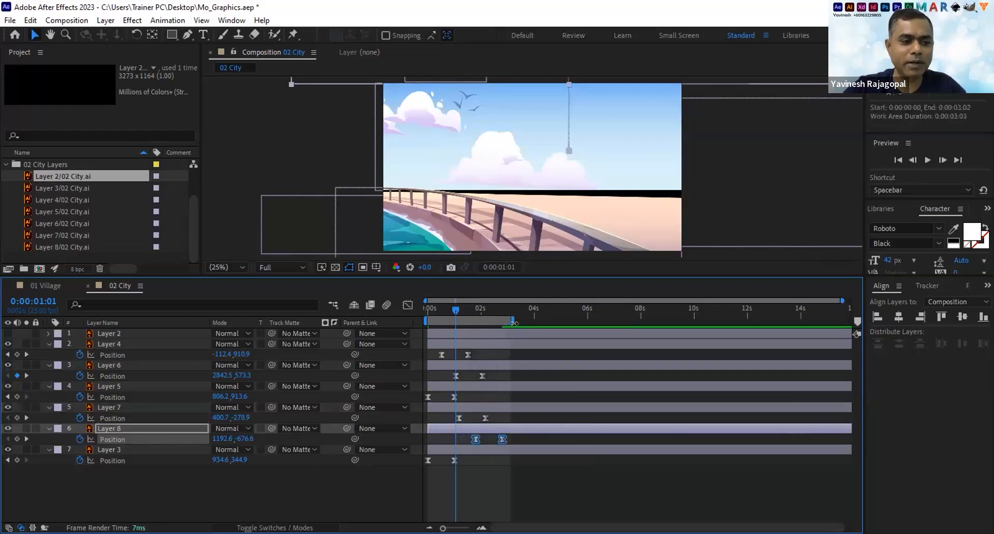
key(space)
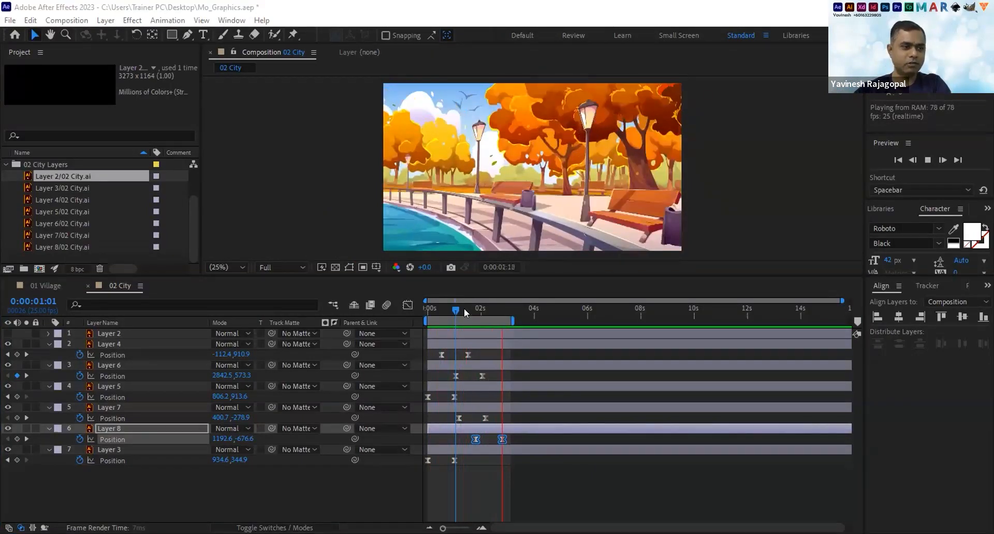
key(space)
Select all Position keyframes and examine their staggered speed curves together in the Graph Editor.
drag(545, 482, 392, 331)
click(408, 305)
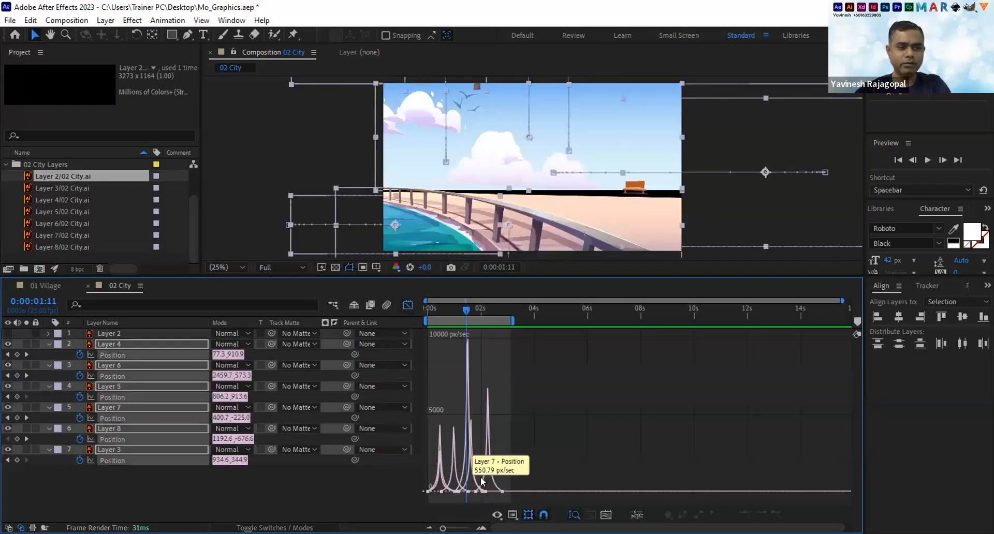
click(238, 496)
click(115, 461)
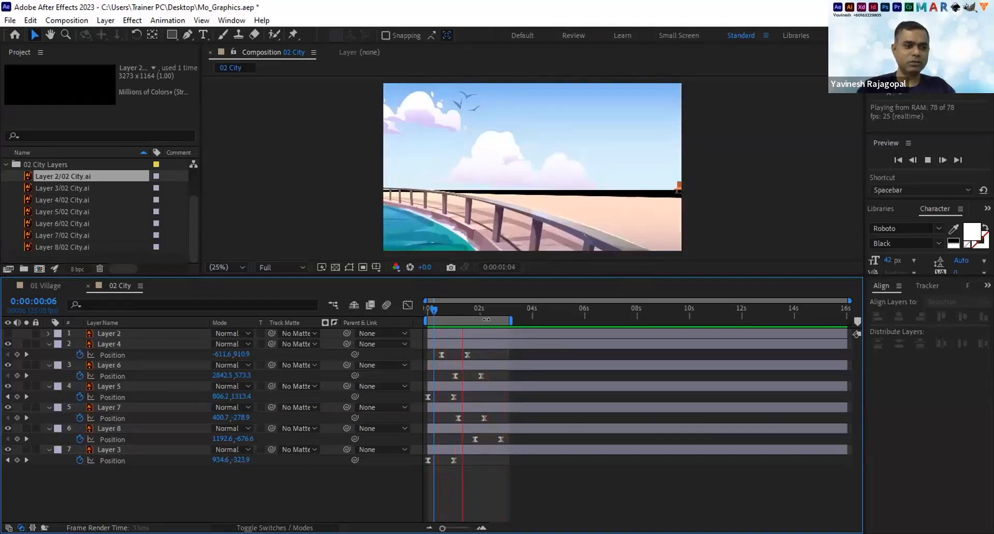
Stop the playback at 0:00:02:20 and review the frame rate and duration in the 02 City composition settings.
click(500, 309)
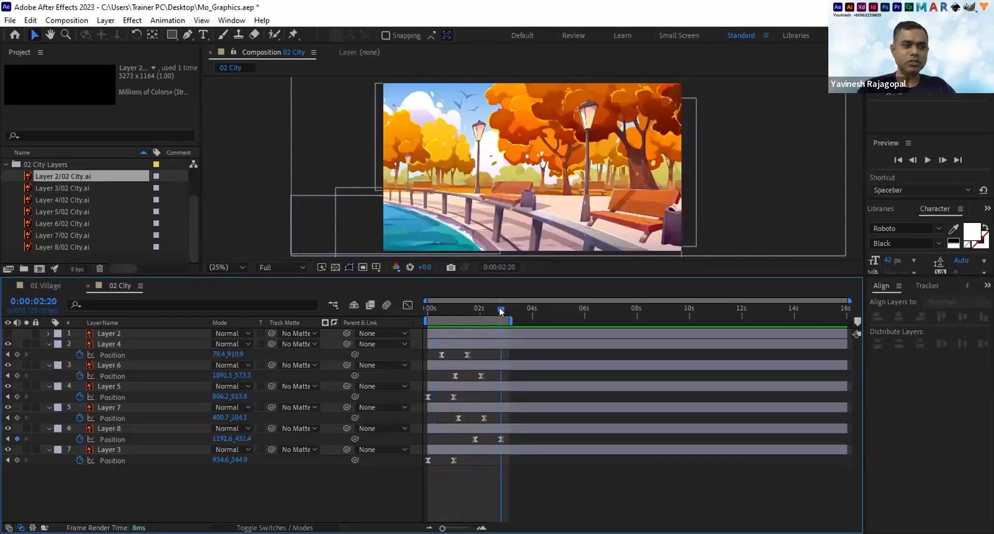
click(65, 21)
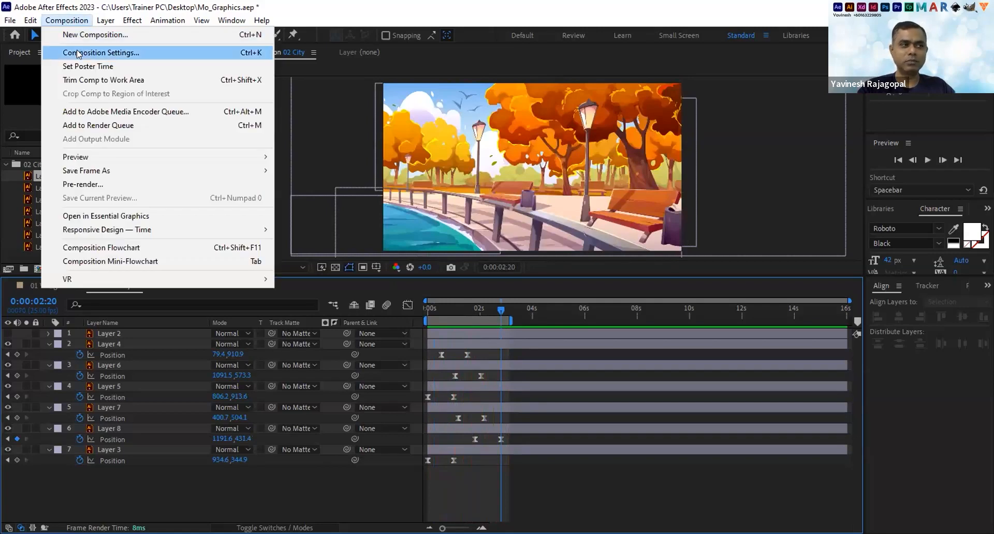
click(78, 54)
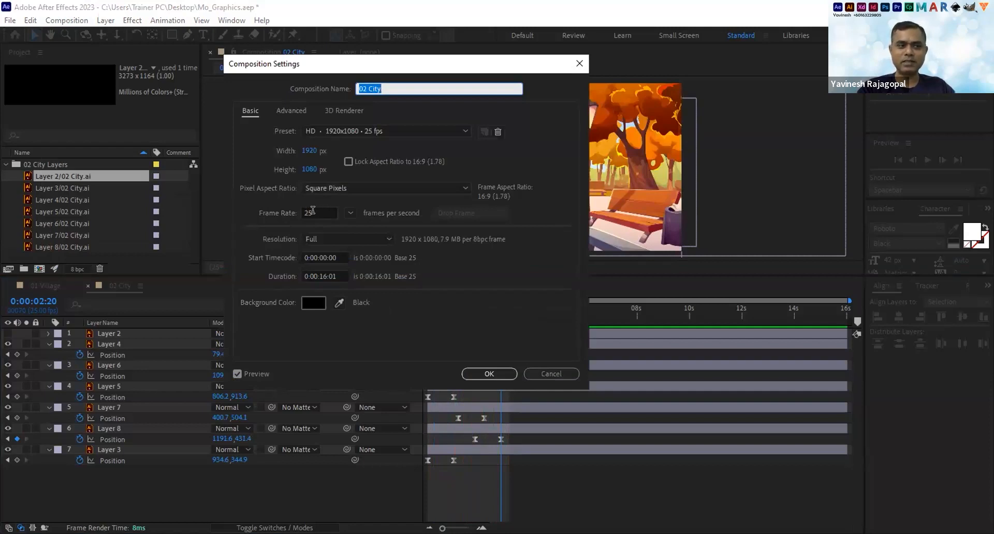
key(Return)
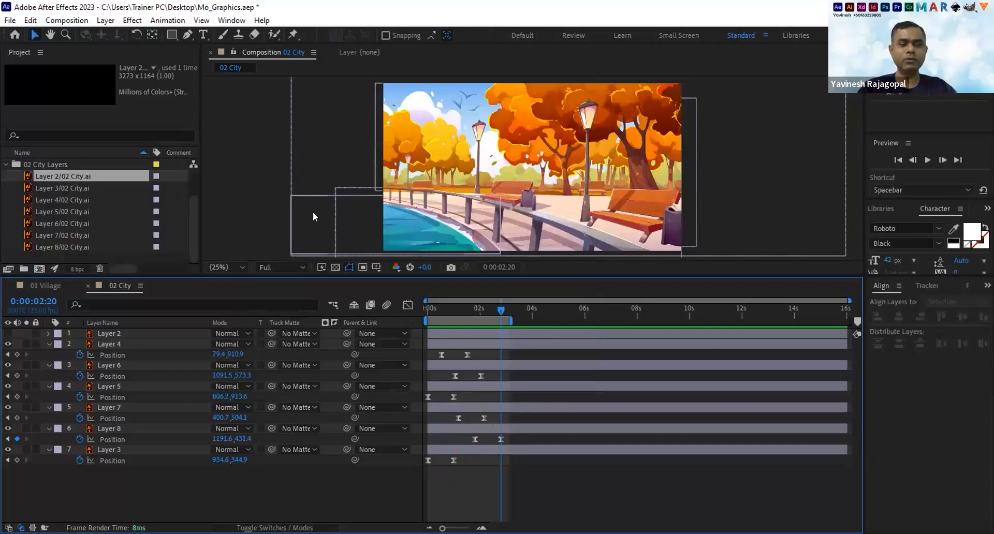
Select the 01 Village and 02 City compositions in turn to compare their size, duration and frame rate.
scroll(71, 207, up, 1)
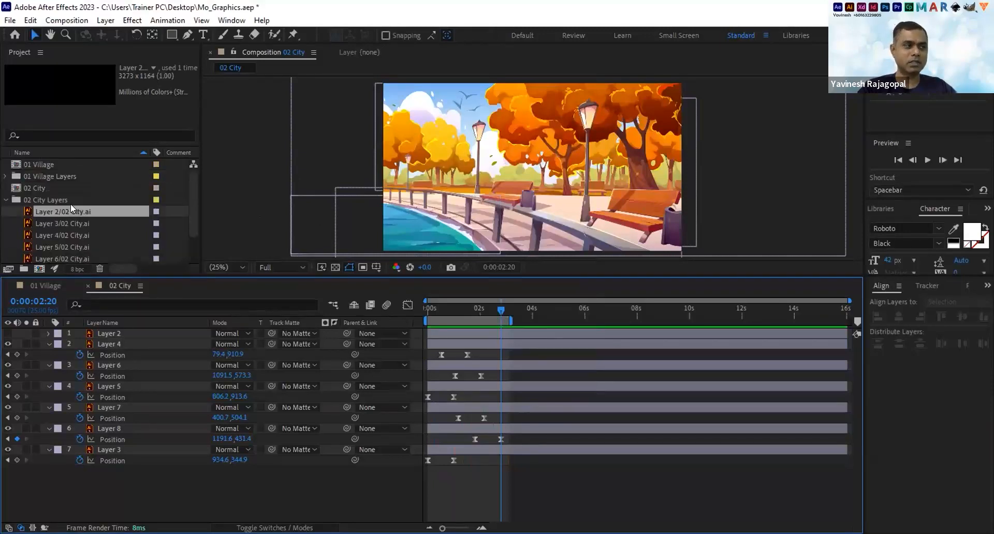
click(42, 163)
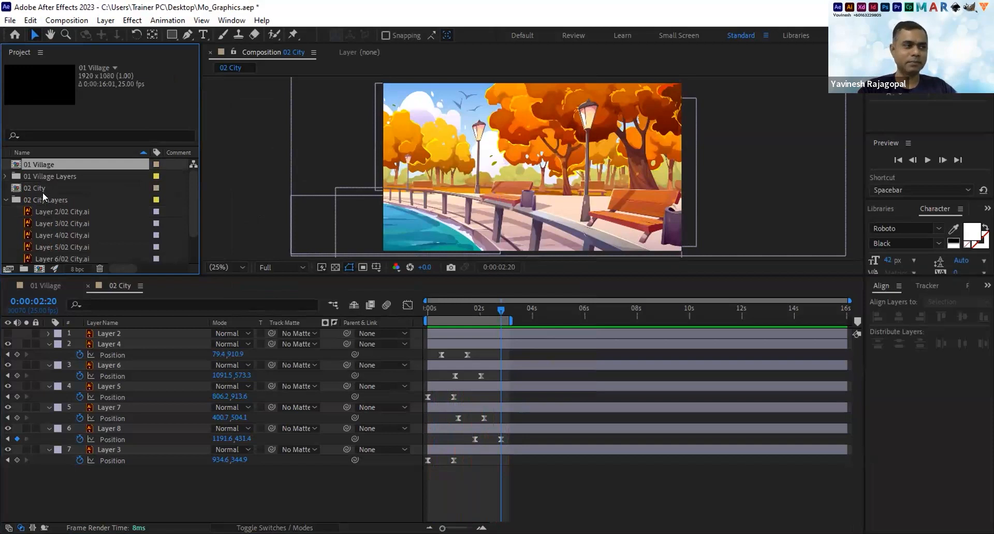
click(43, 188)
click(500, 311)
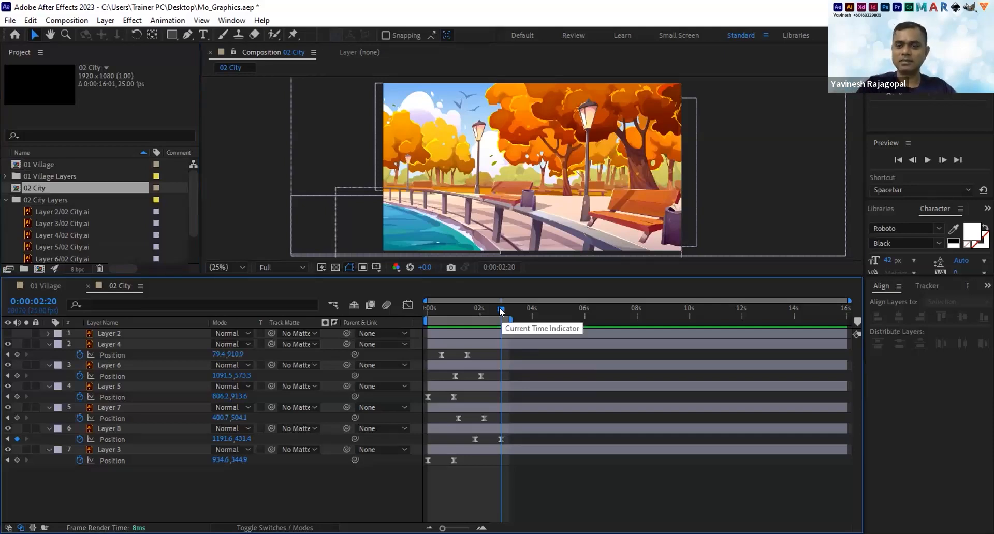
Preview the 02 City animation, park the playhead at 0:00:02:23 and save the project.
key(space)
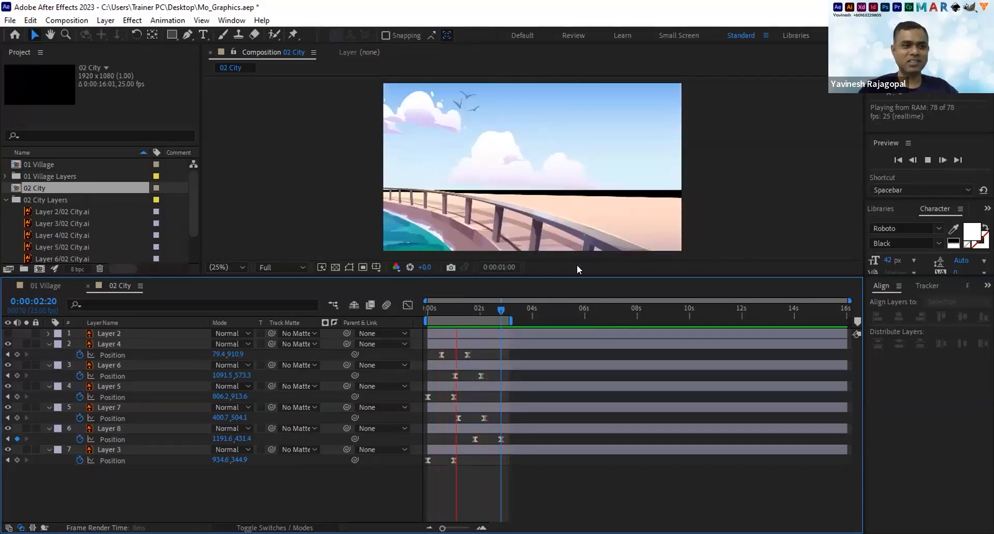
drag(481, 307, 502, 320)
key(ctrl+s)
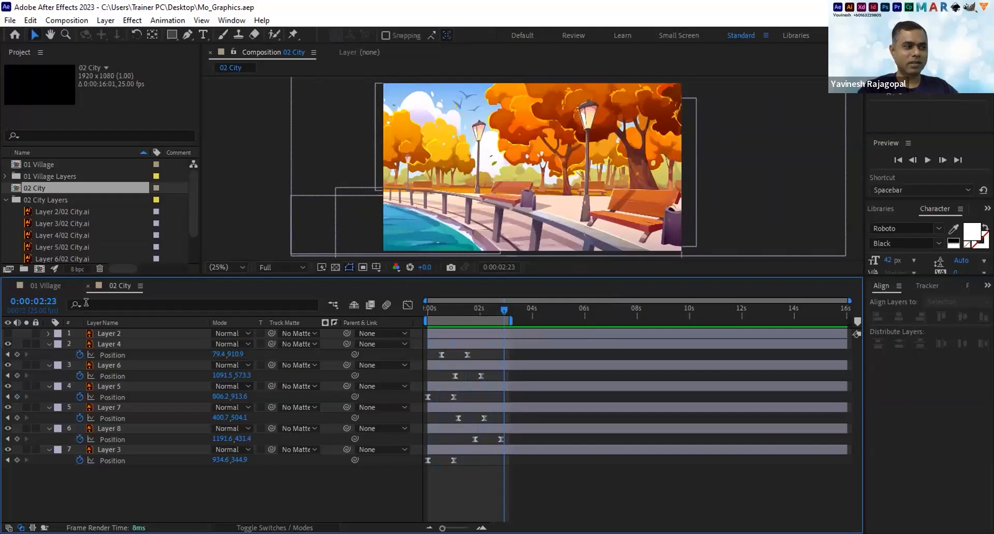
Collapse the 02 City Layers folder, import 03 City.ai as Composition - Retain Layer Sizes and open the 03 City composition.
click(6, 200)
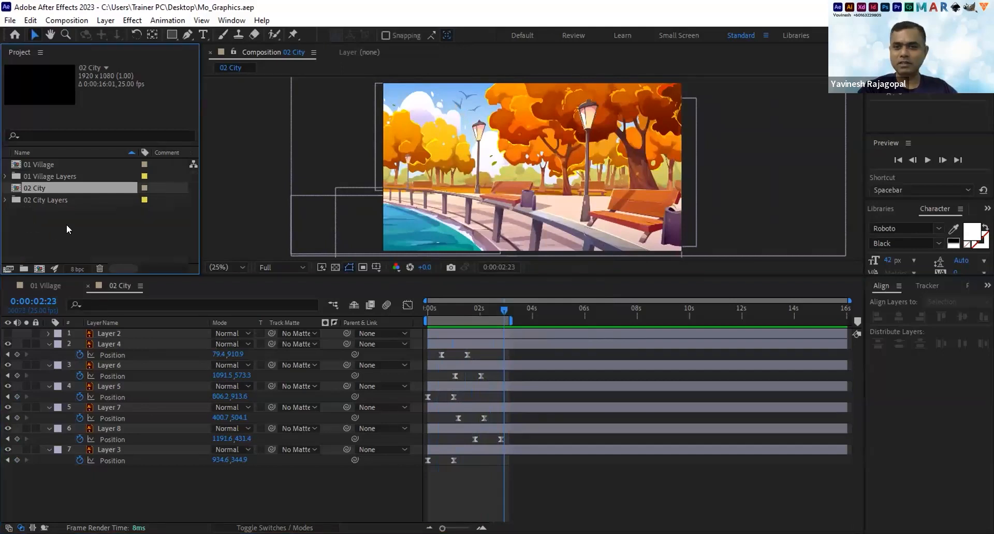
click(67, 225)
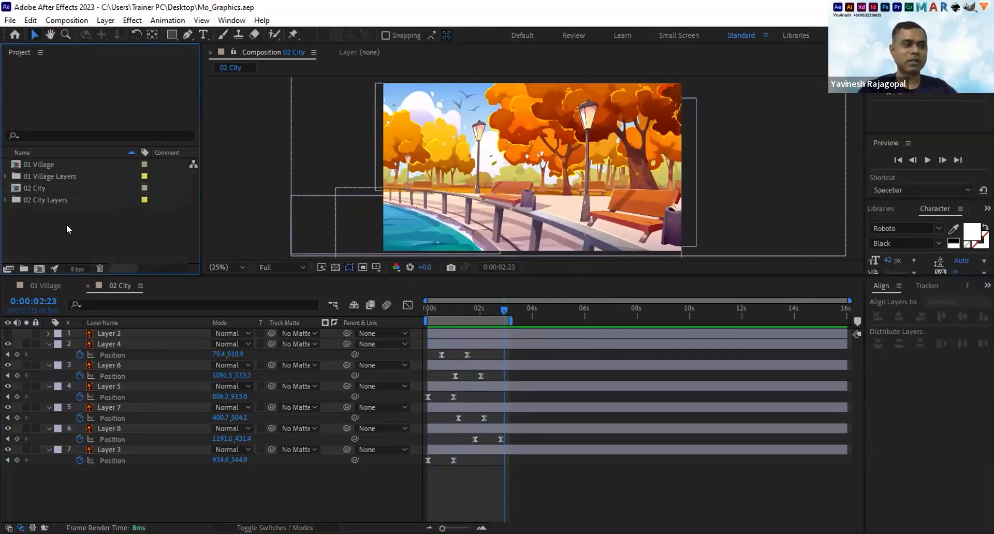
double_click(67, 225)
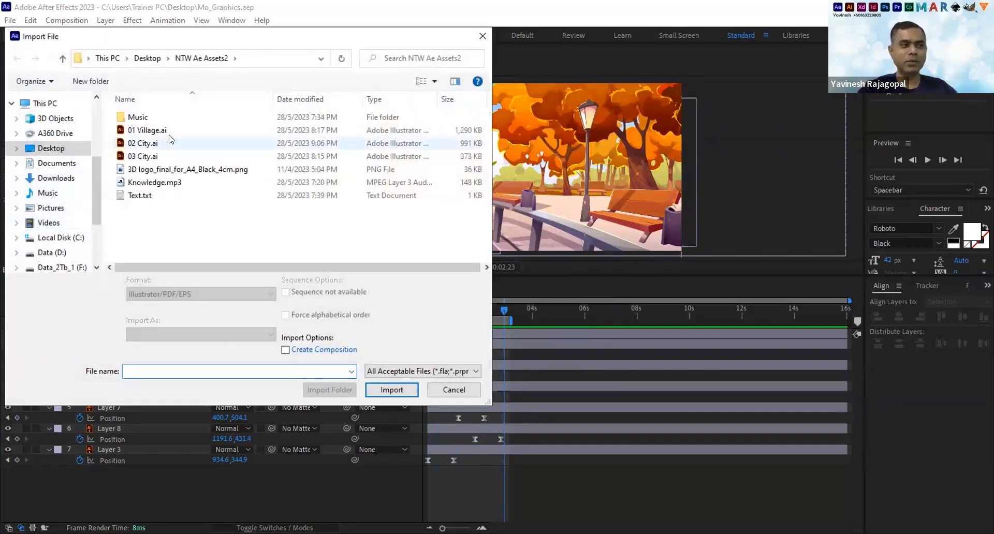
click(133, 157)
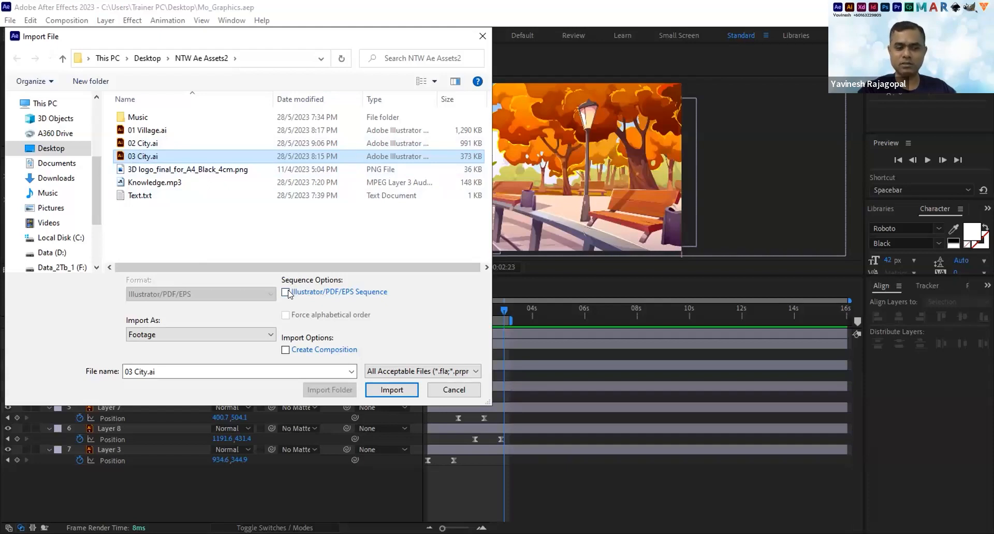
click(156, 338)
click(157, 339)
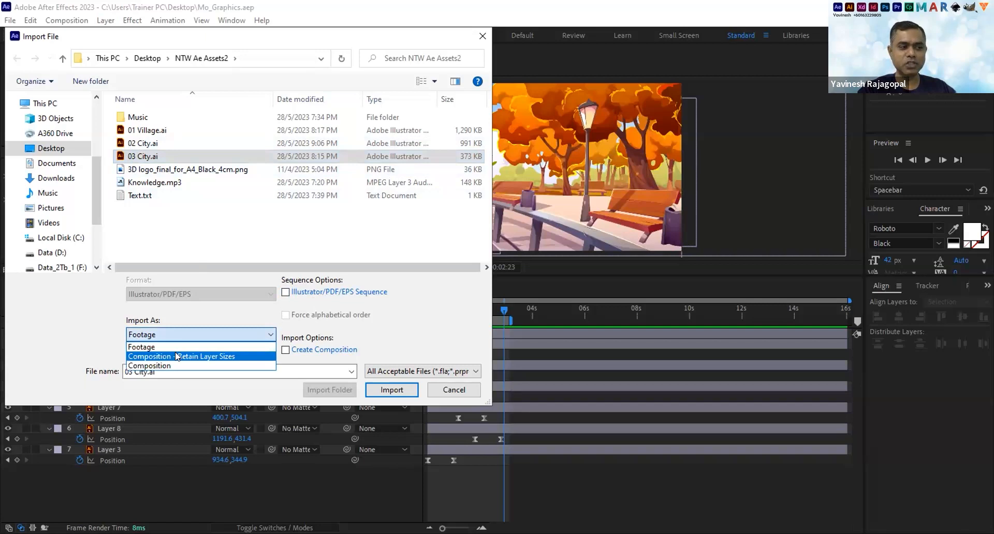
click(175, 356)
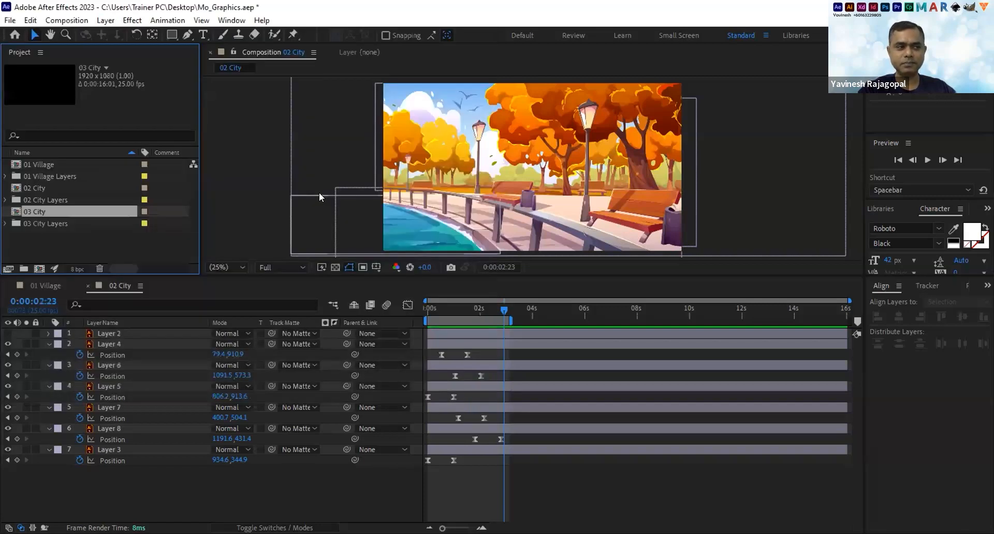
double_click(17, 214)
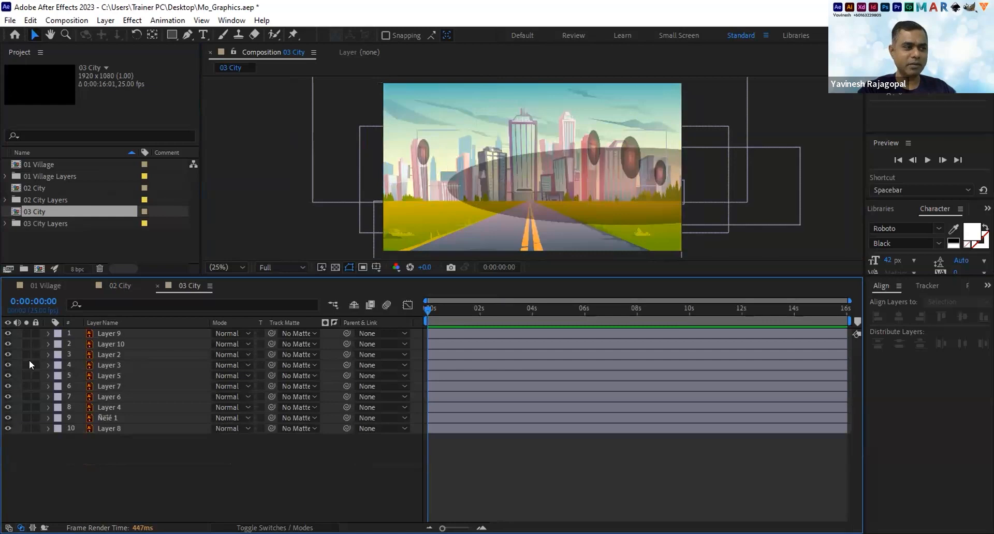
Toggle the visibility of Layer 9 in 03 City to identify what it contributes to the artwork.
click(7, 334)
click(8, 334)
click(7, 334)
click(7, 334)
click(7, 334)
click(7, 335)
Set the blending mode of Layer 9 and Layer 10 to Screen.
click(125, 342)
shift+click(124, 331)
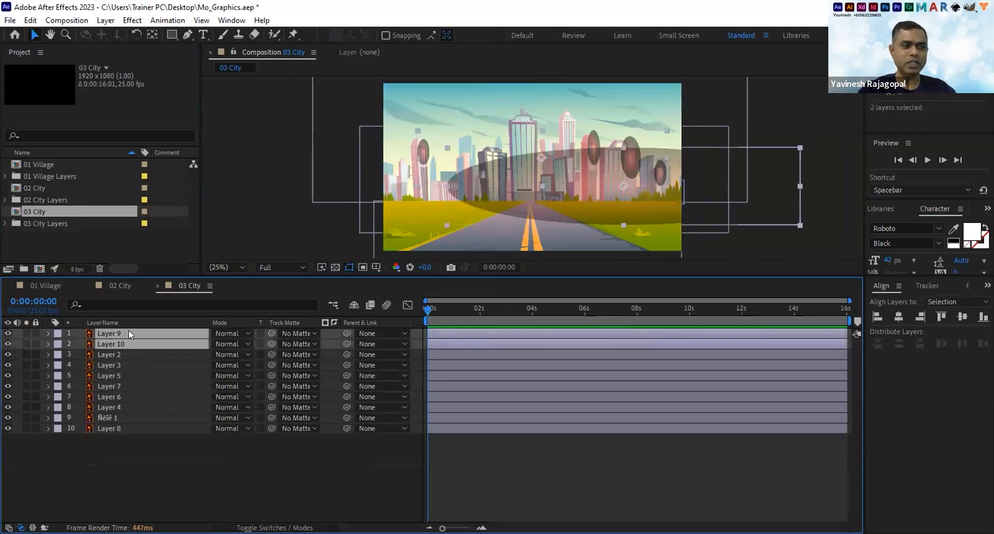
click(234, 331)
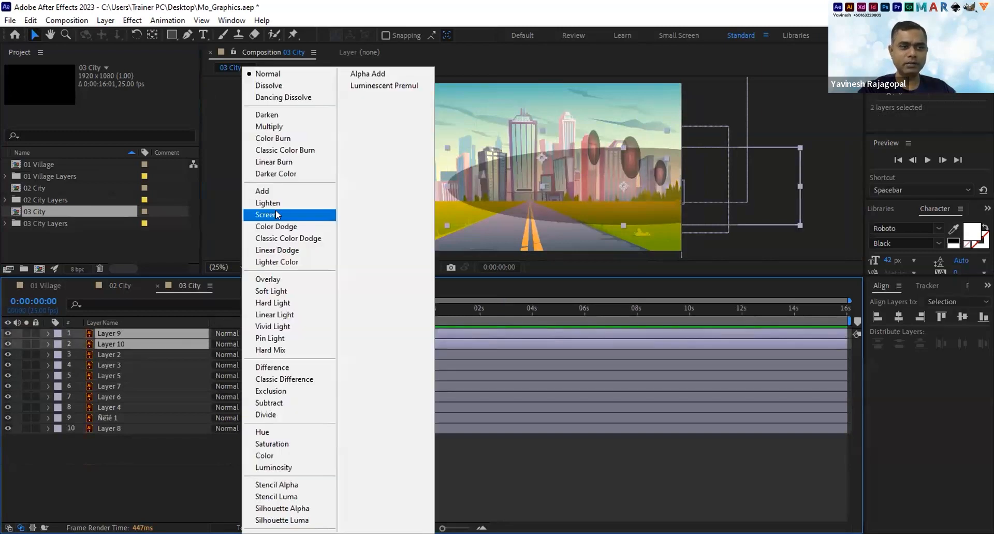
click(276, 212)
click(230, 492)
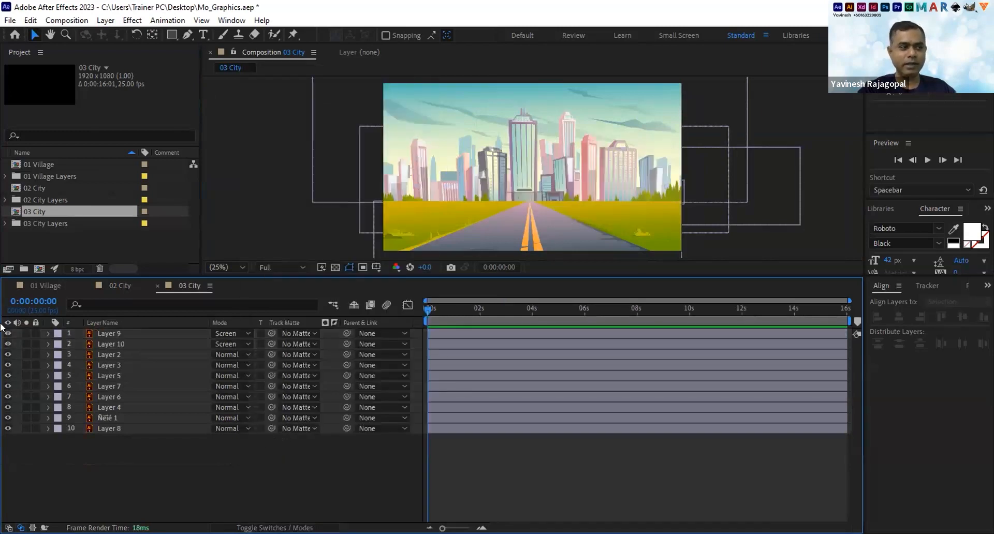
Toggle the visibility of Layer 9 and Layer 10 together to check their effect with the Screen blending mode.
click(106, 341)
shift+click(105, 332)
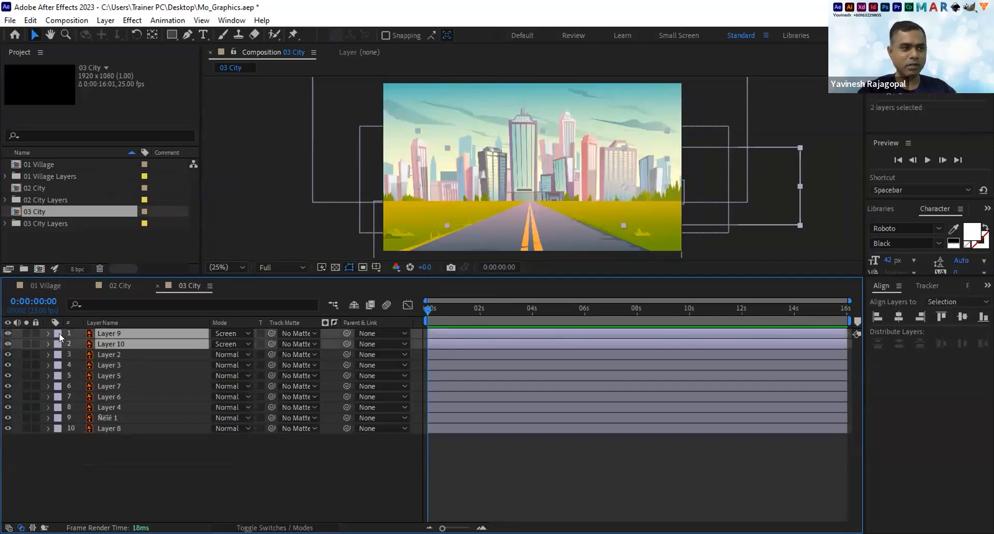
click(5, 333)
click(6, 333)
click(6, 334)
click(6, 334)
click(6, 334)
click(6, 334)
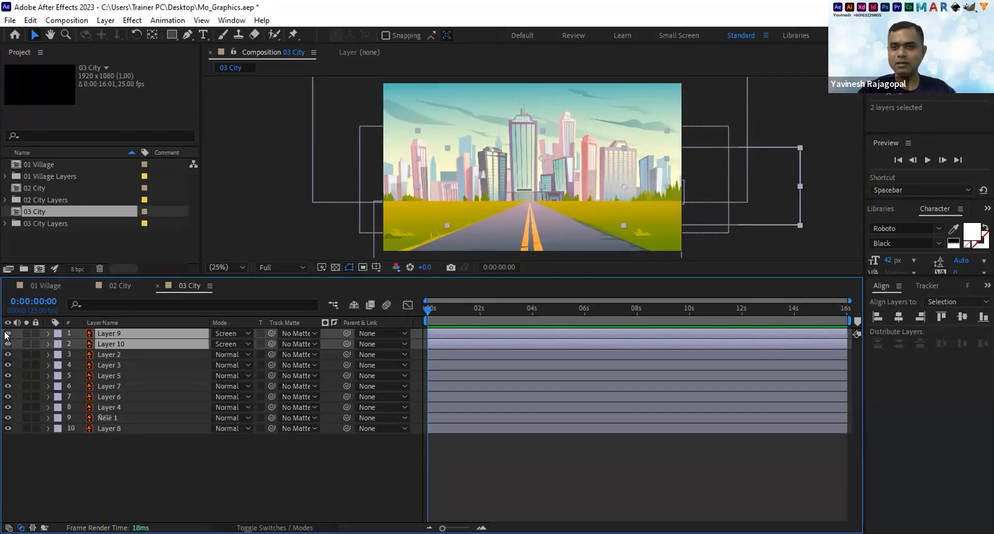
Delete Layer 9 and Layer 10 from the 03 City composition.
click(188, 443)
click(110, 342)
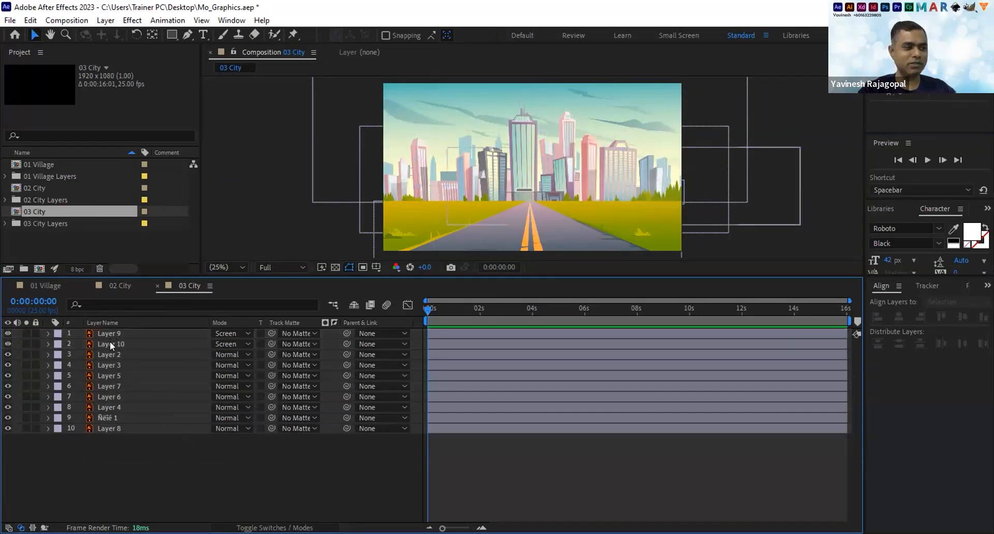
ctrl+click(111, 333)
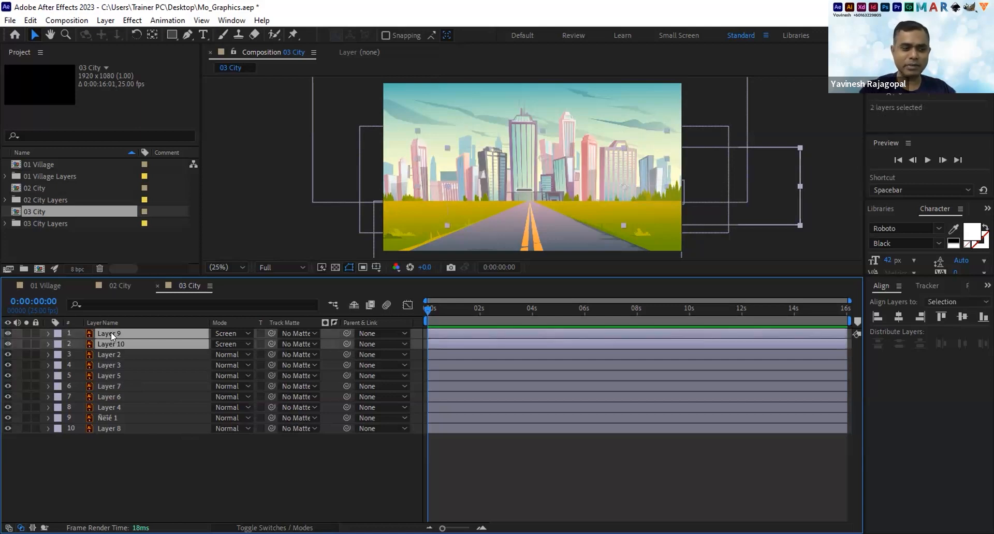
key(Delete)
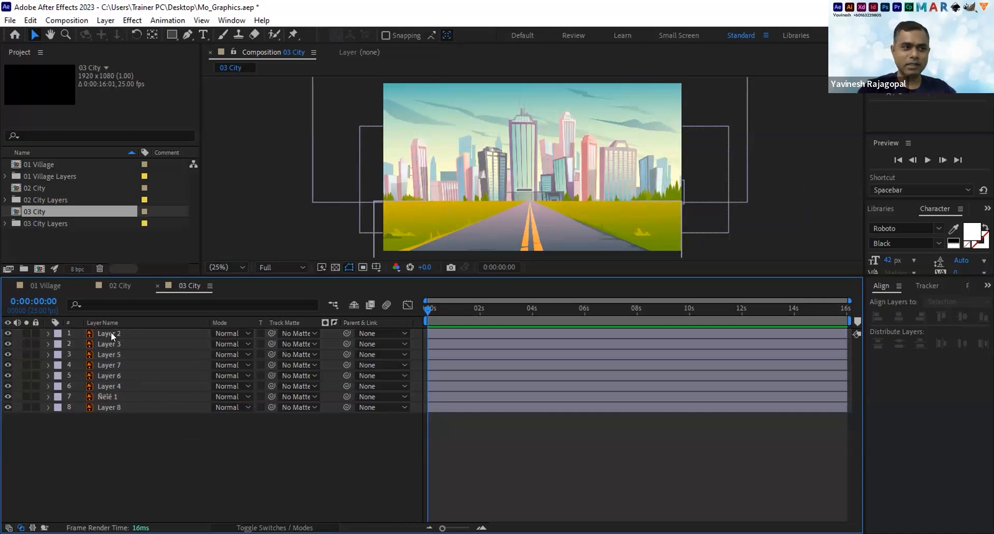
Add Position keyframes at 0:00:01:00 to all eight layers of 03 City.
drag(426, 309, 449, 311)
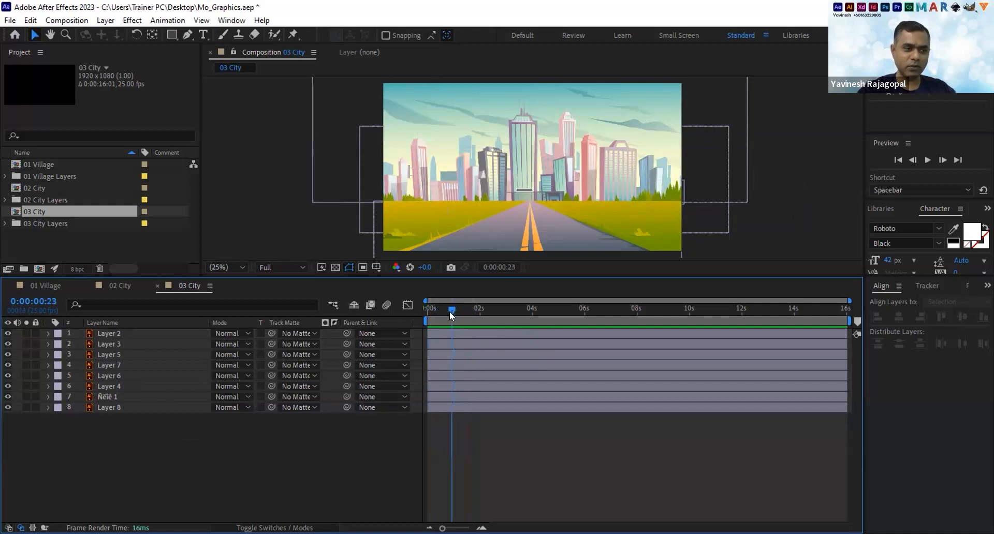
click(37, 296)
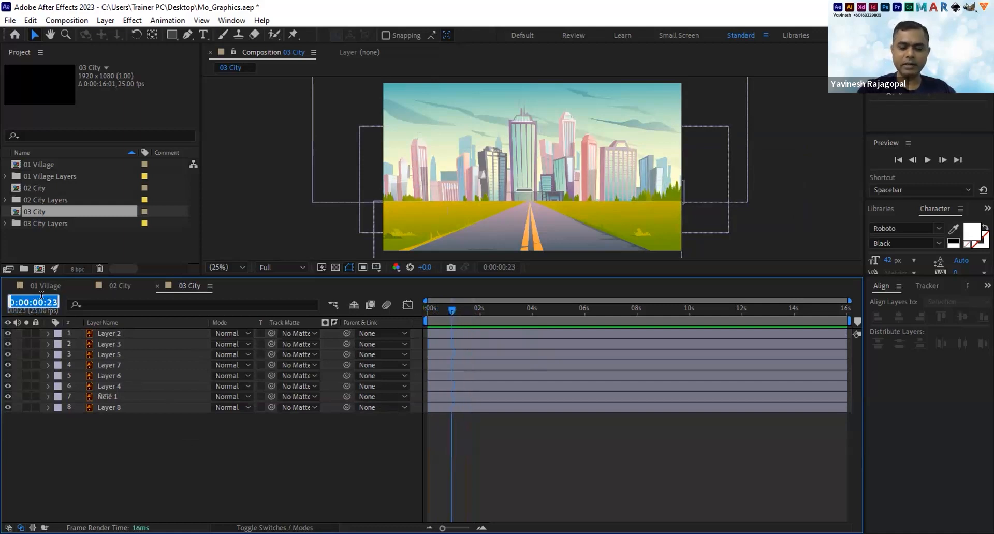
text(1:00)
key(Return)
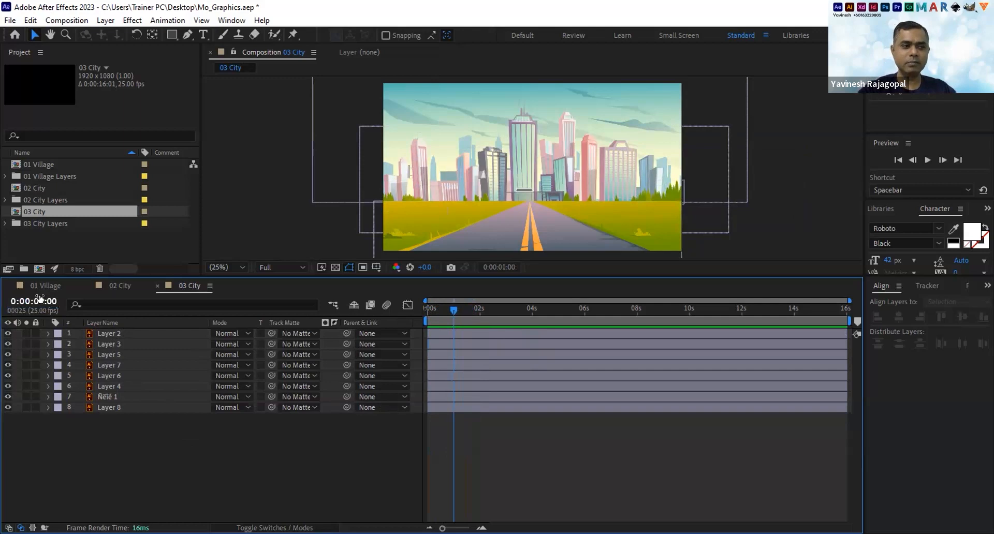
drag(147, 454, 101, 322)
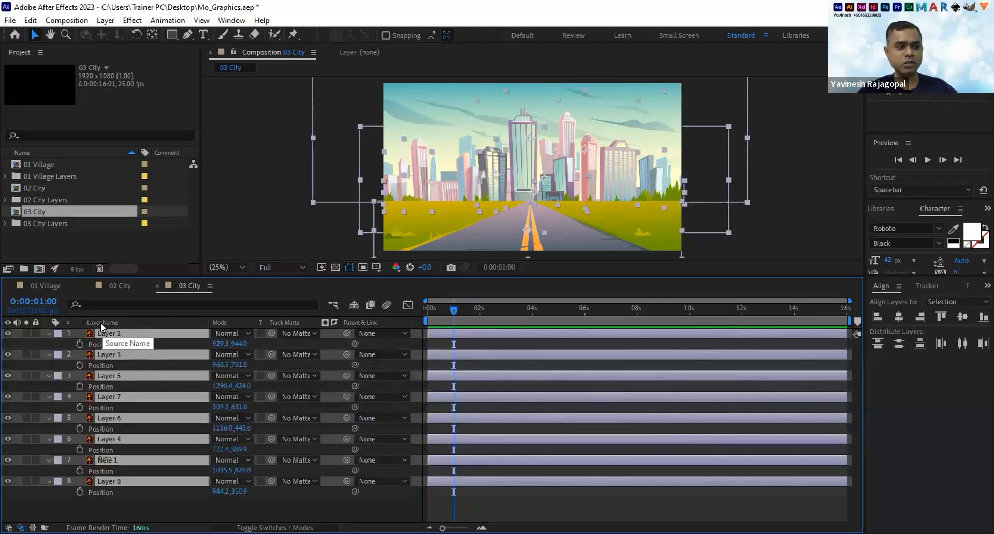
key(p)
click(76, 363)
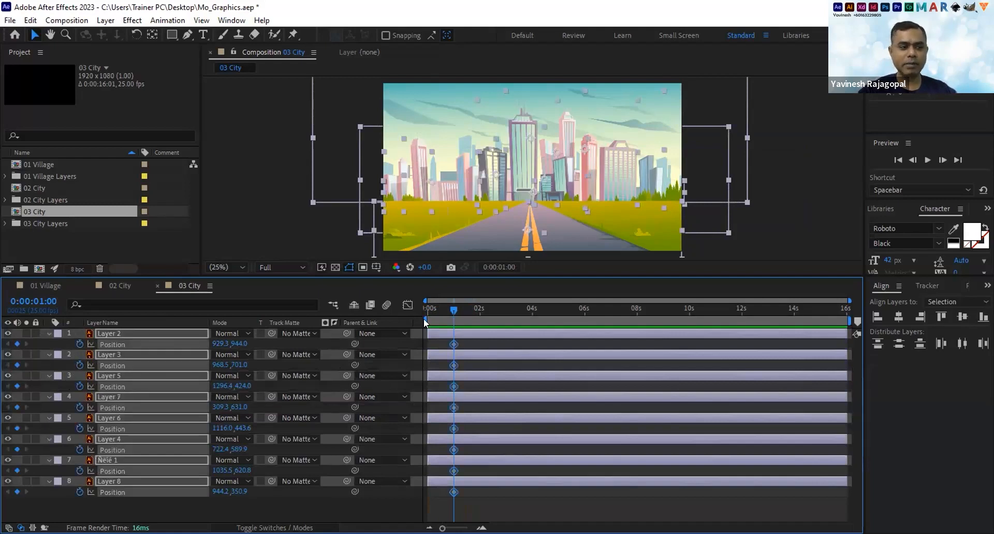
At 0:00:00:00, lower Layer 2 to a Position Y of 1276 and raise all other layers to negative Y positions.
drag(433, 307, 393, 307)
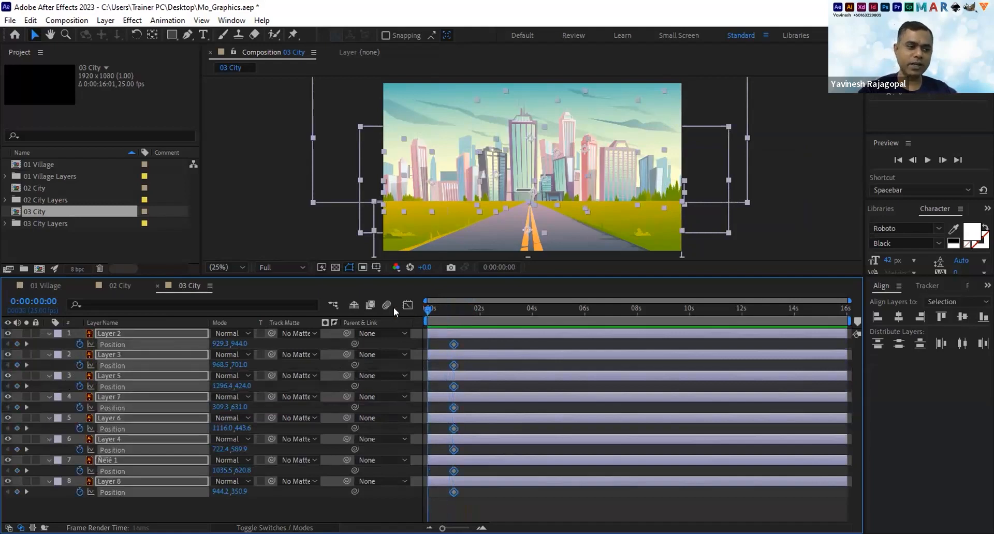
click(213, 512)
click(113, 332)
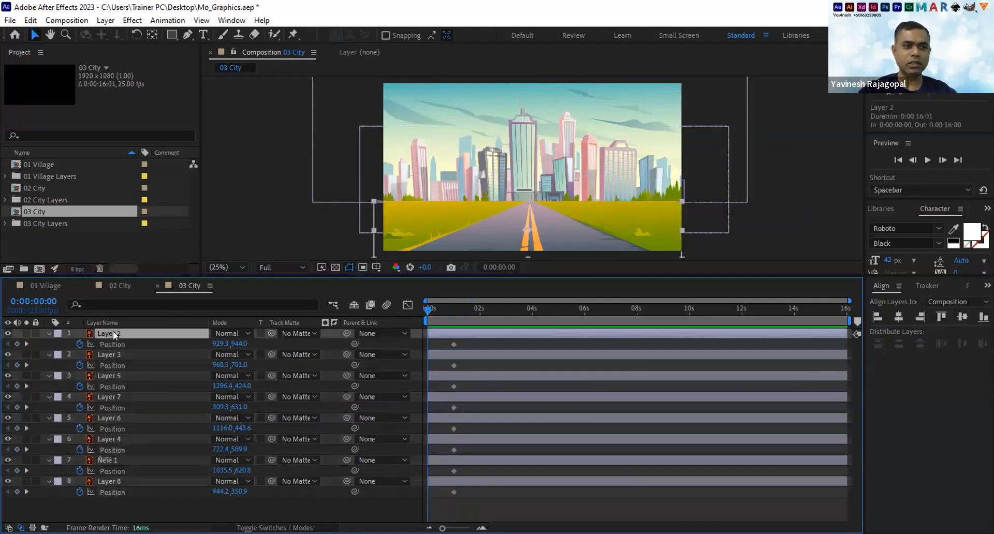
click(7, 334)
click(7, 333)
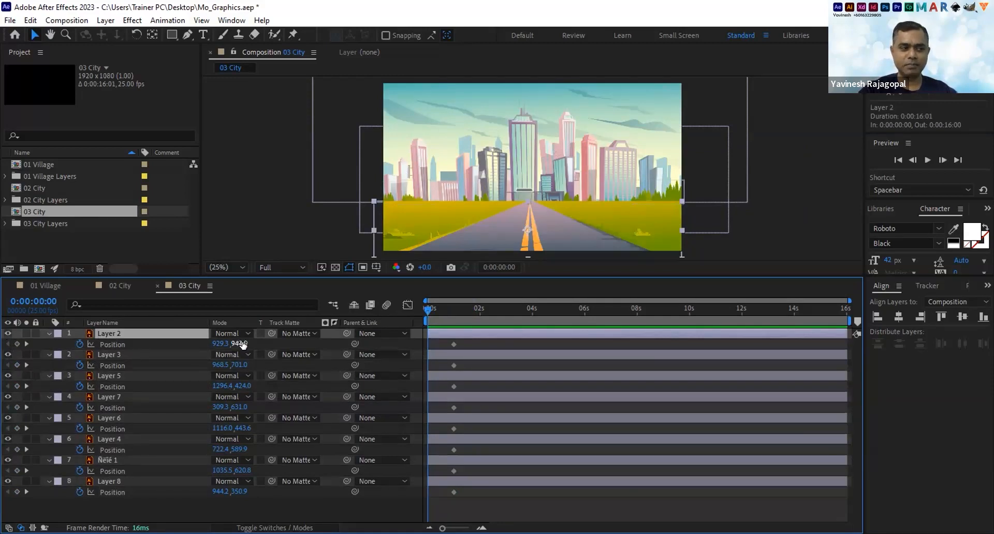
drag(240, 343, 432, 354)
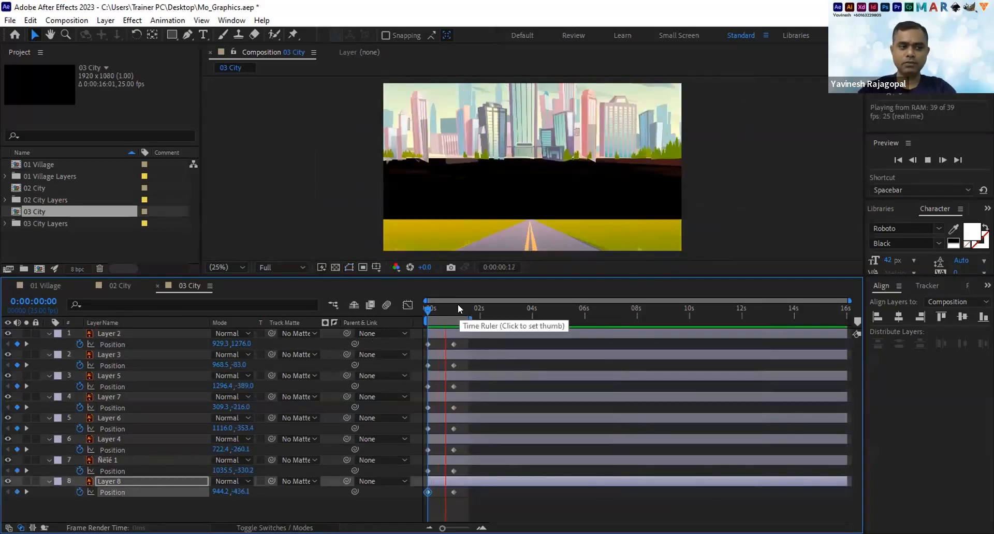
Stop the preview, park the playhead at 0:00:01:01 and apply Easy Ease to all Position keyframes.
click(457, 305)
mouse_move(451, 309)
mouse_down()
mouse_move(408, 309)
mouse_move(458, 311)
mouse_move(416, 319)
mouse_move(454, 319)
mouse_up()
drag(474, 502, 393, 312)
key(F9)
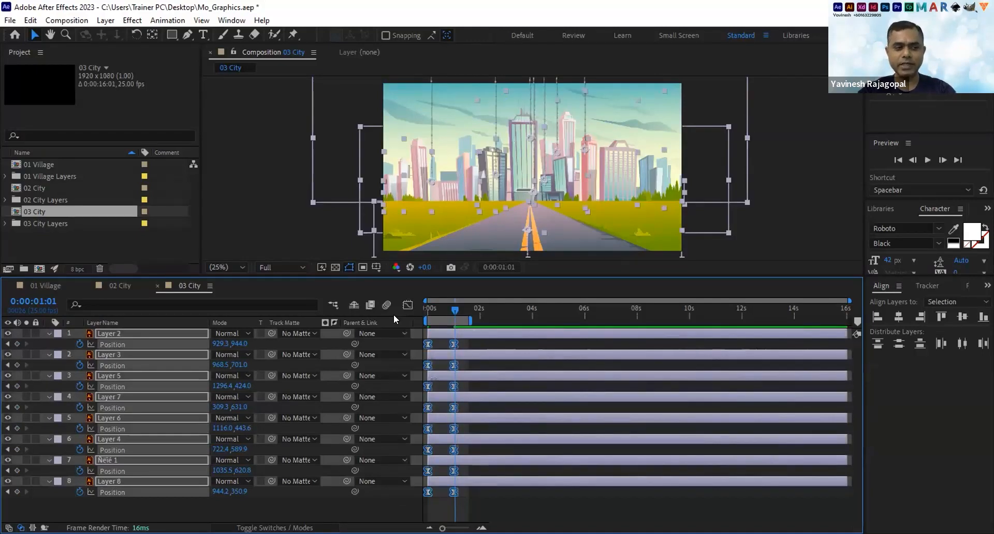
Lengthen the start and end influence handles of all Position speed curves in the Graph Editor so the speed peaks around frame 11.
click(408, 303)
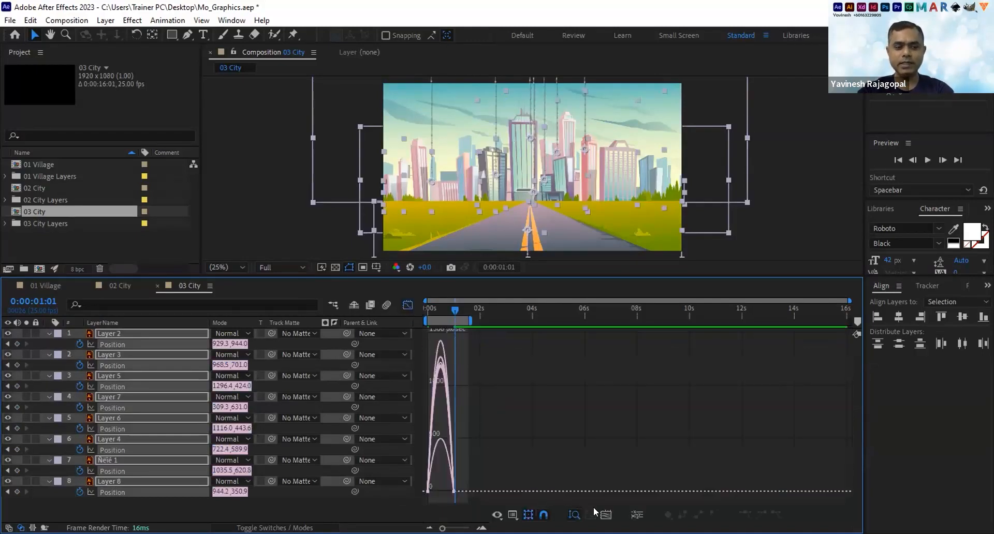
click(607, 516)
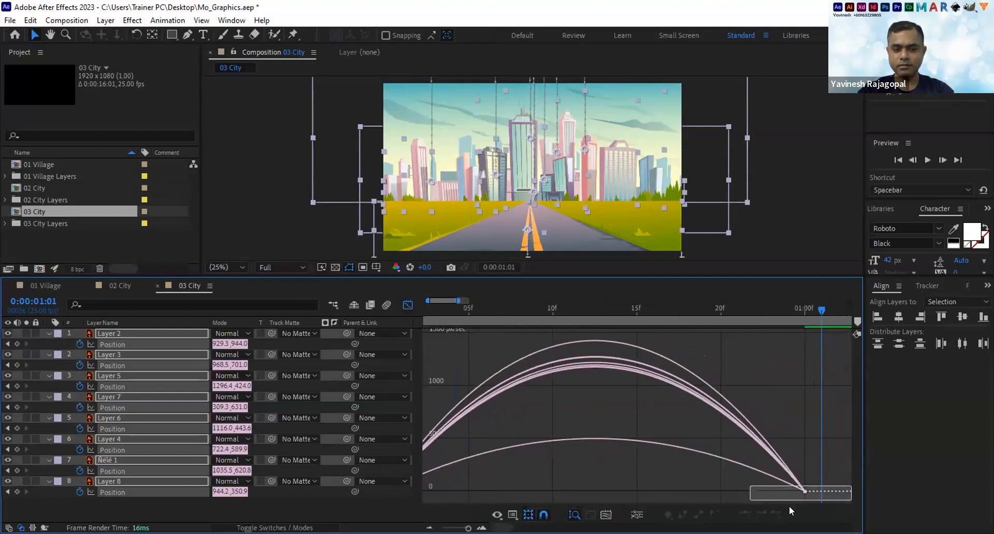
drag(732, 487, 627, 488)
click(596, 509)
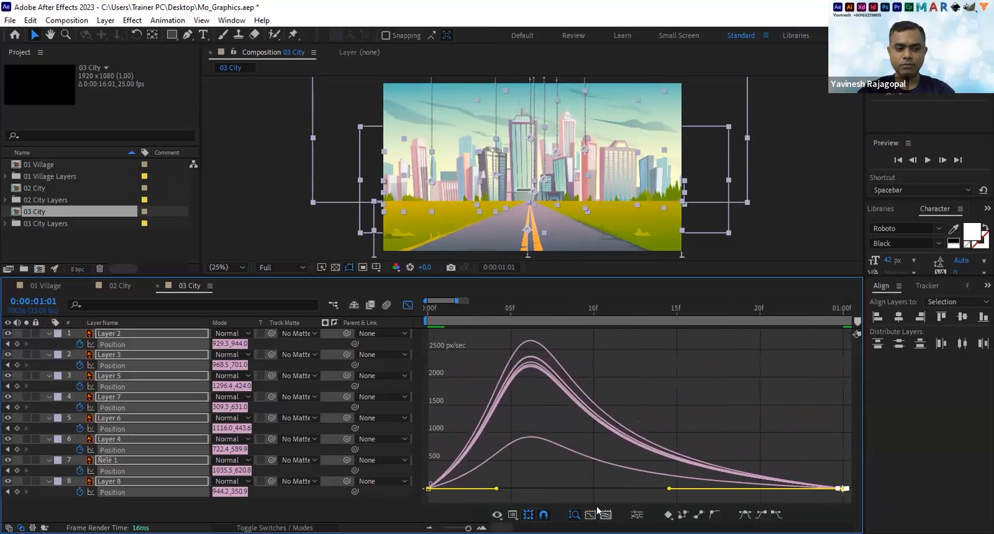
drag(424, 479, 577, 488)
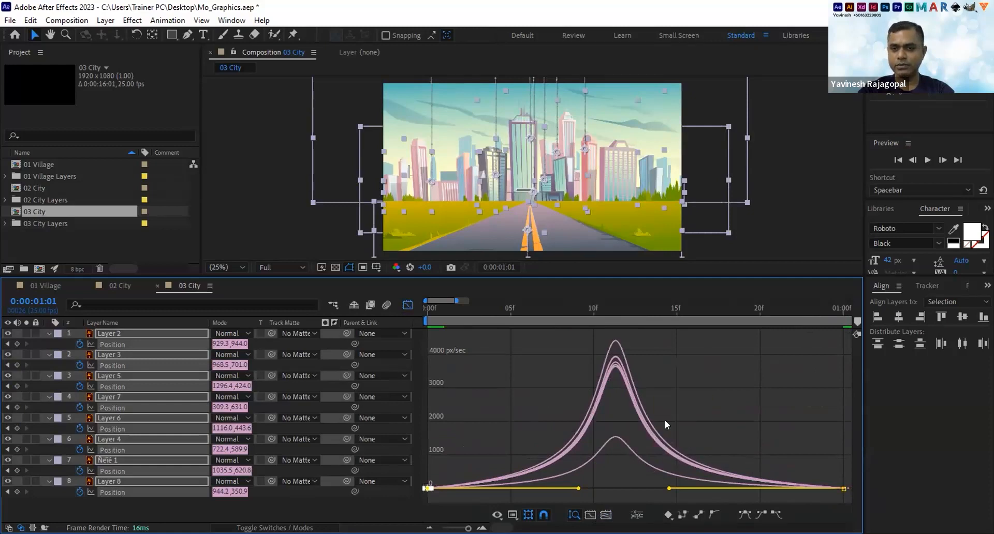
click(407, 305)
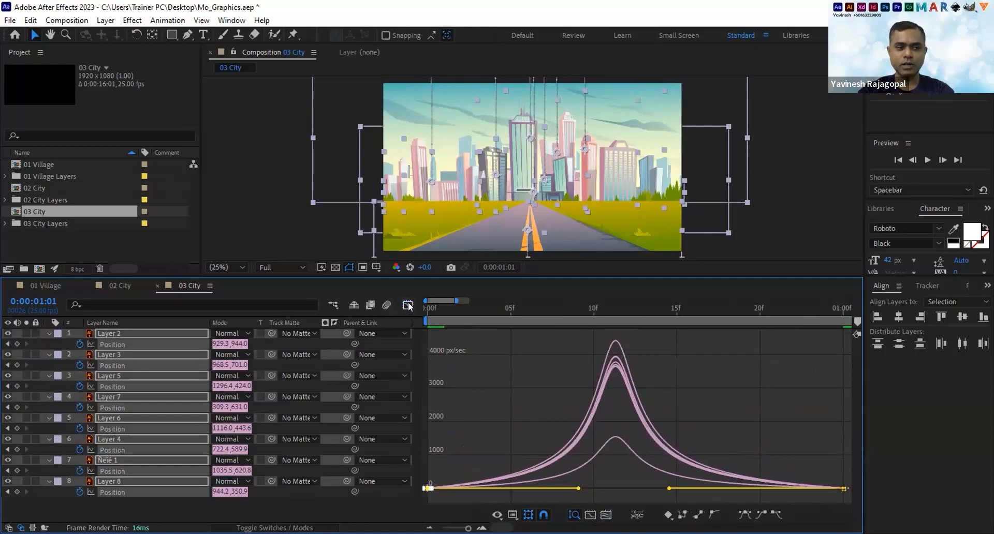
scroll(515, 417, down, 12)
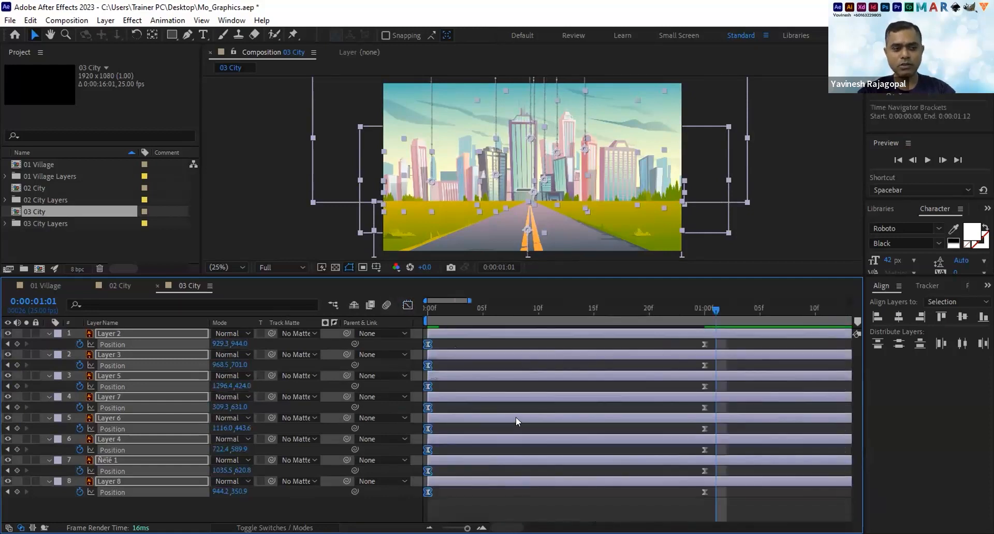
Stagger the Position keyframe pairs in 03 City, keeping Layers 2 and 8 at the start and beginning Layer 3 last at just over 2 seconds.
click(490, 508)
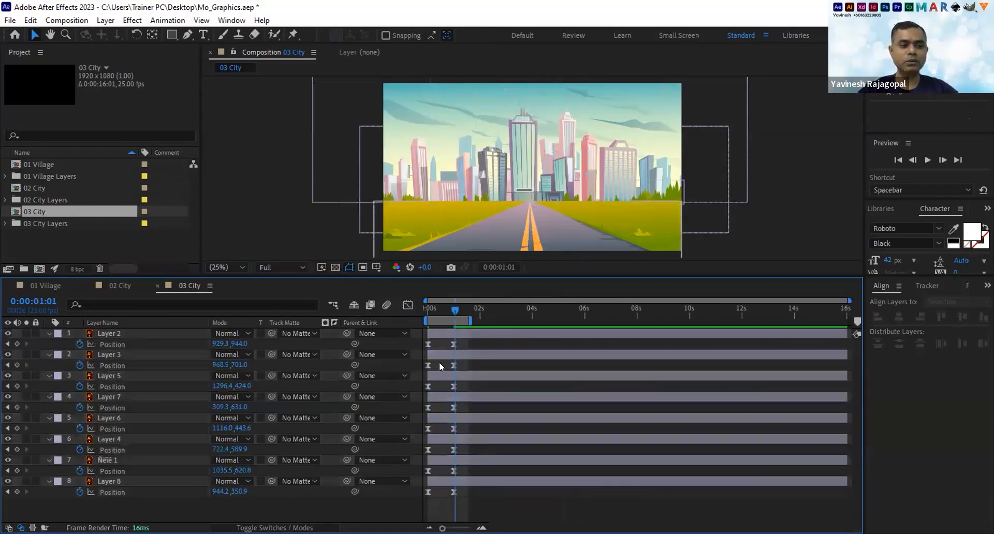
click(7, 333)
click(6, 333)
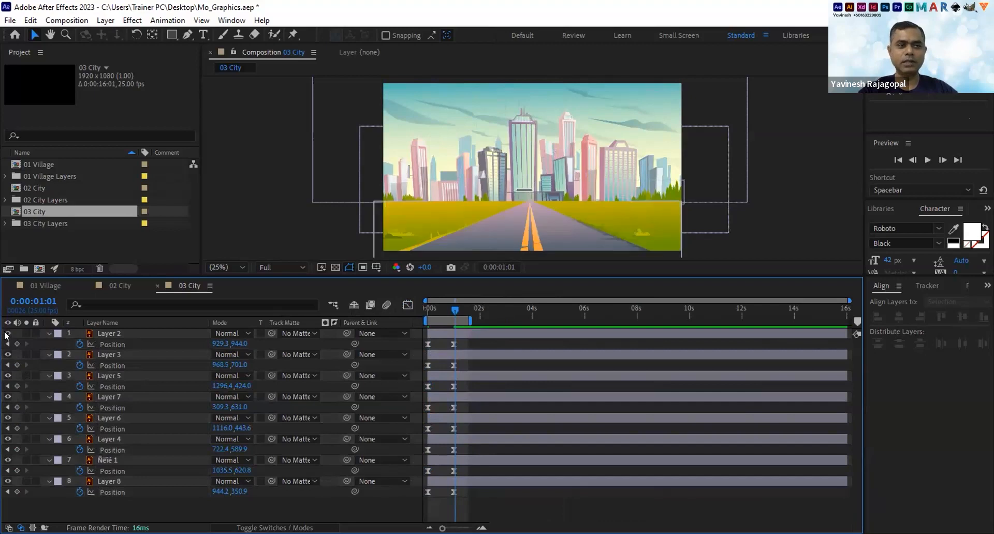
drag(466, 362, 400, 483)
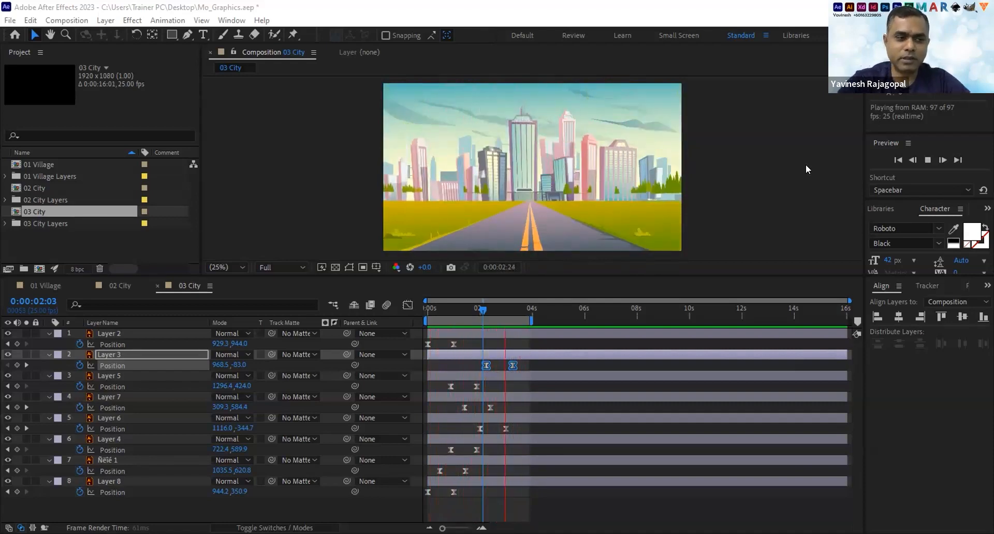
key(space)
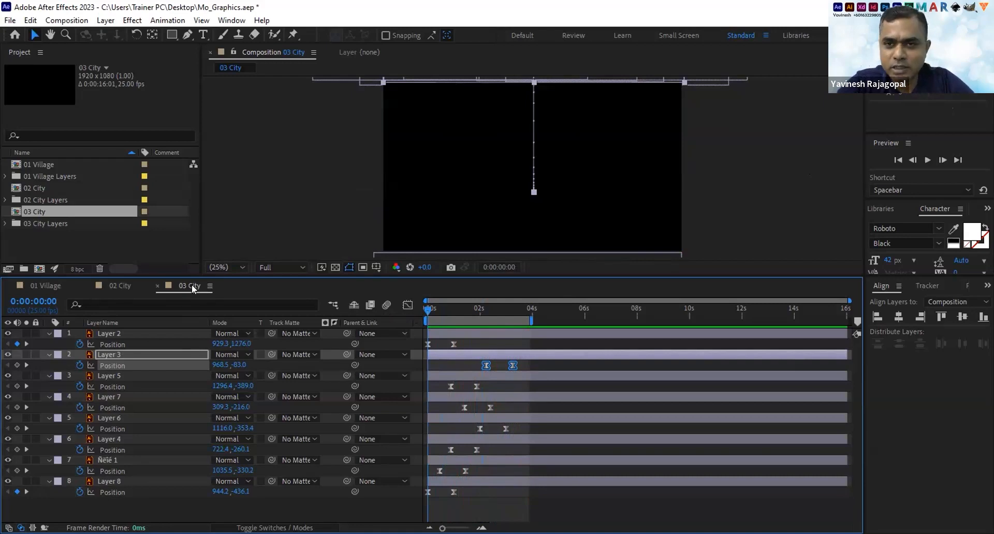
Review the 02 City and 01 Village animations alongside 03 City, returning their playheads to the start.
click(120, 285)
drag(491, 309, 392, 307)
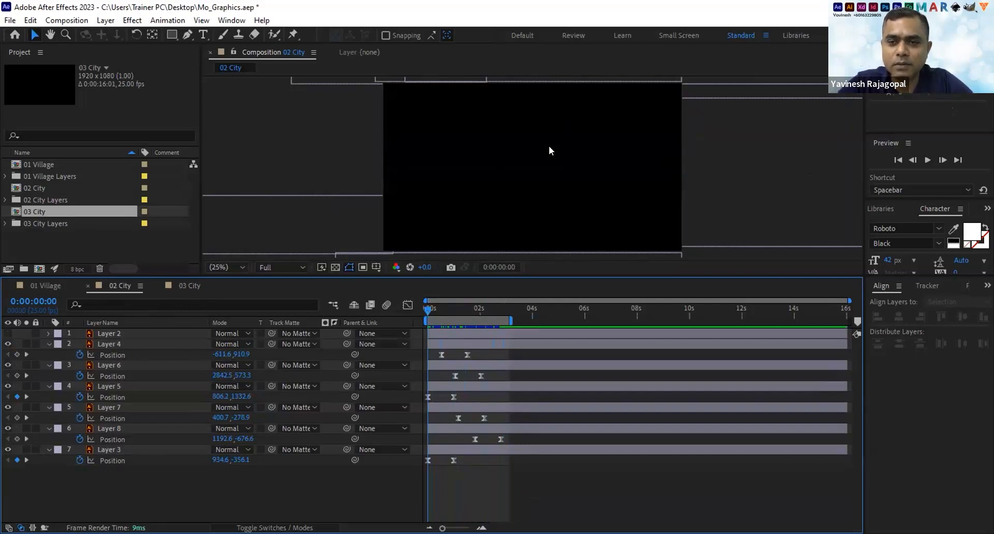
click(40, 285)
drag(478, 309, 395, 312)
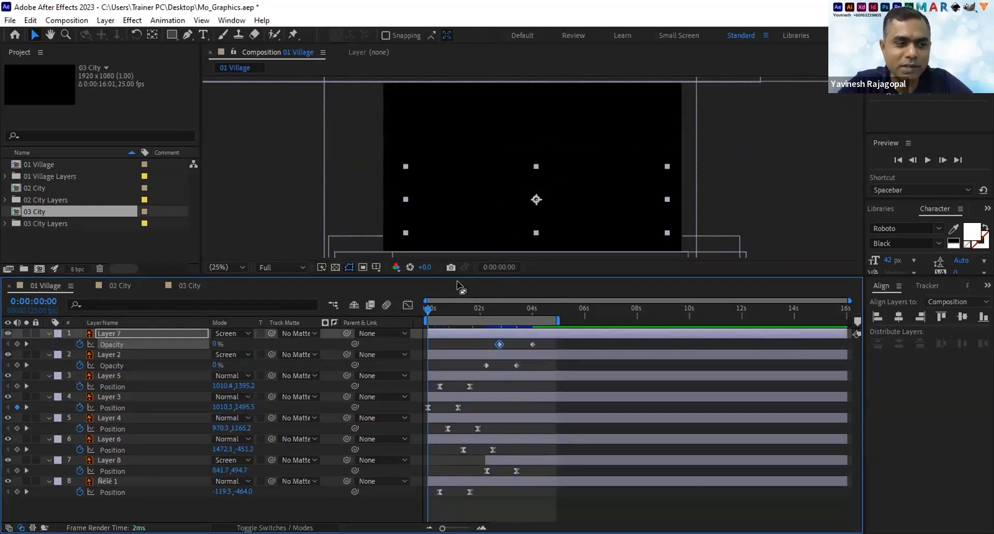
click(124, 285)
click(189, 286)
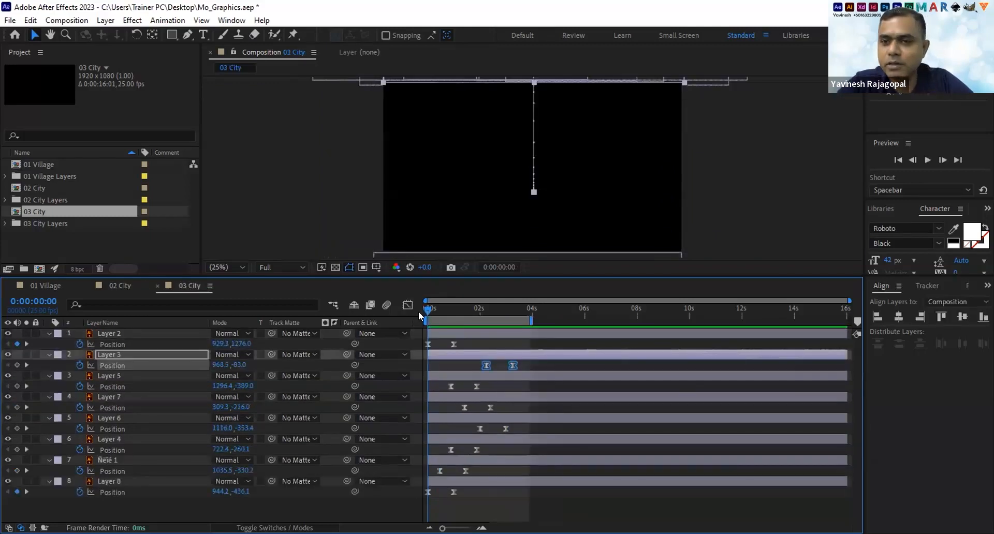
click(44, 286)
drag(501, 306, 532, 309)
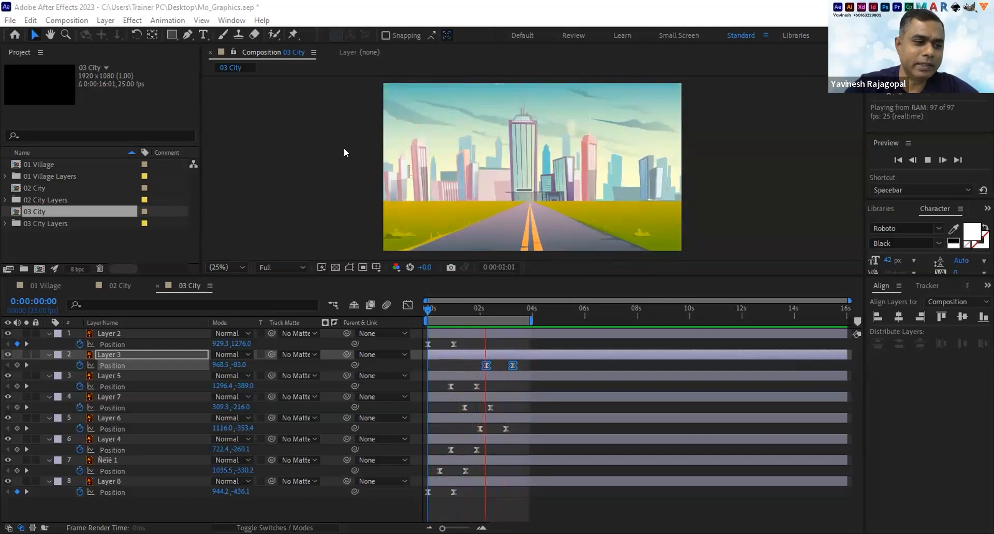
Delay the Position keyframe pairs in 03 City, starting Layer 3 at about 0:00:04:11 and Layer 6 at about 0:00:03:20.
click(472, 303)
drag(497, 368, 554, 365)
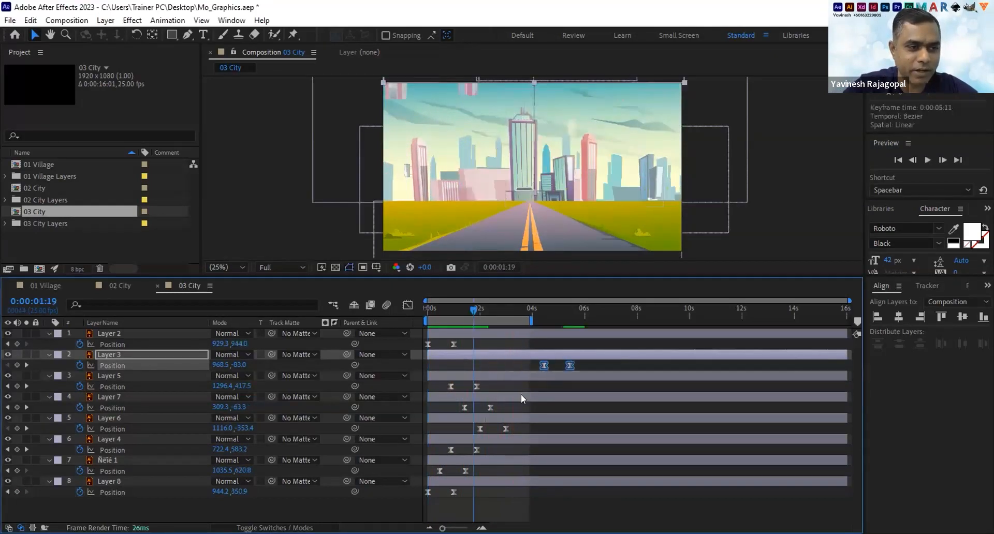
mouse_move(522, 426)
mouse_down()
mouse_move(473, 428)
mouse_move(520, 427)
mouse_up()
click(538, 308)
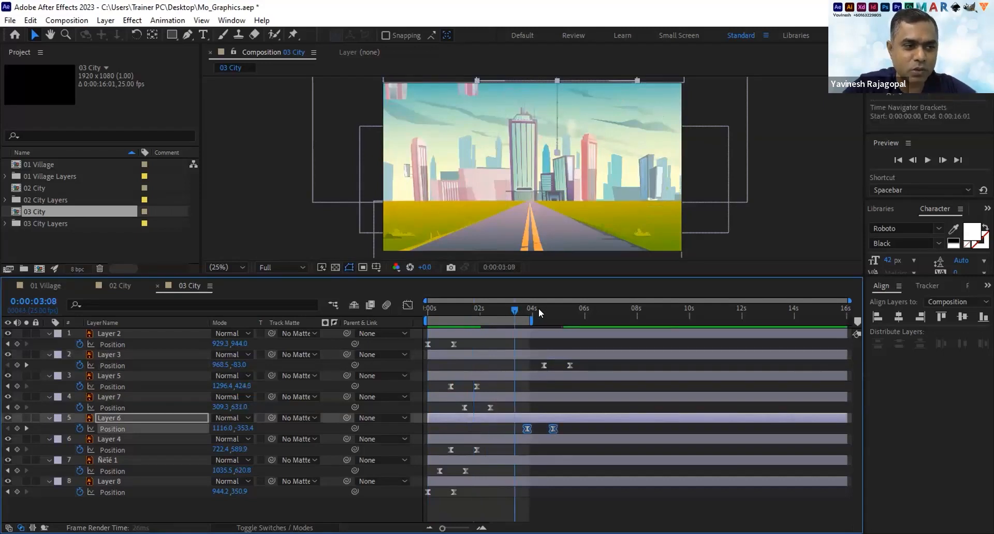
drag(534, 309, 507, 310)
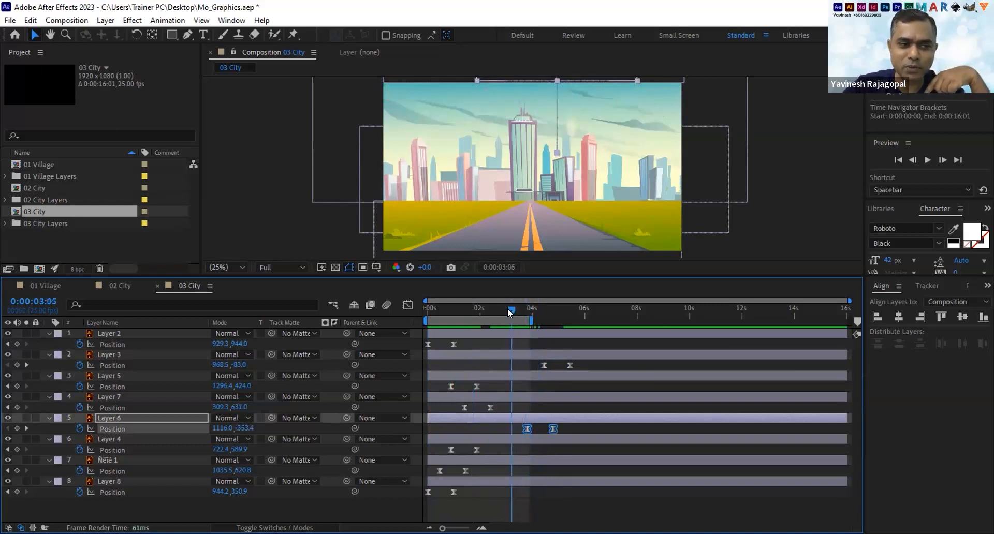
Align the Position keyframes of Layer 3 and Layer 6 so both moves run from 0:00:03:05 to 0:00:03:18.
key(=)
key(=)
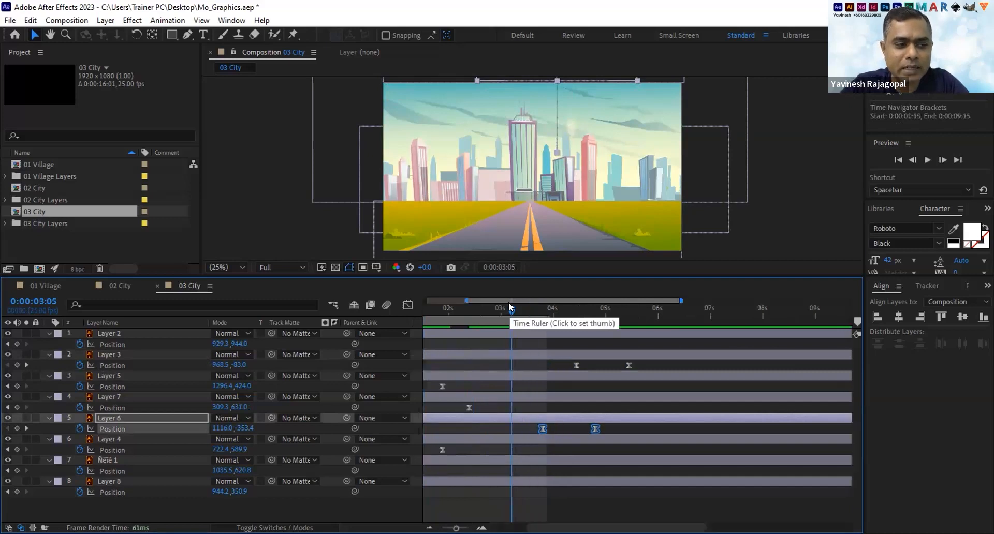
drag(641, 365, 511, 366)
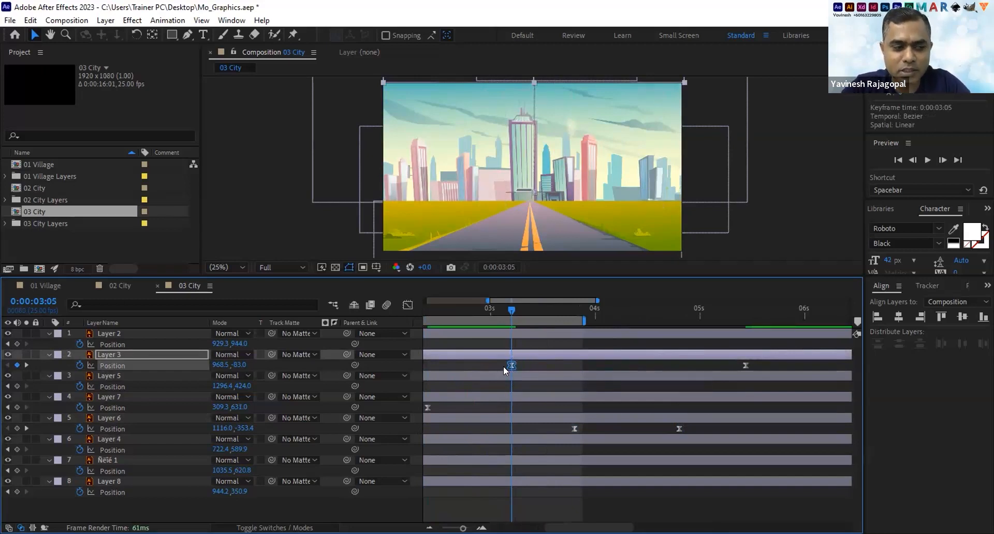
drag(572, 429, 510, 430)
click(536, 309)
drag(552, 312, 563, 316)
drag(745, 366, 572, 367)
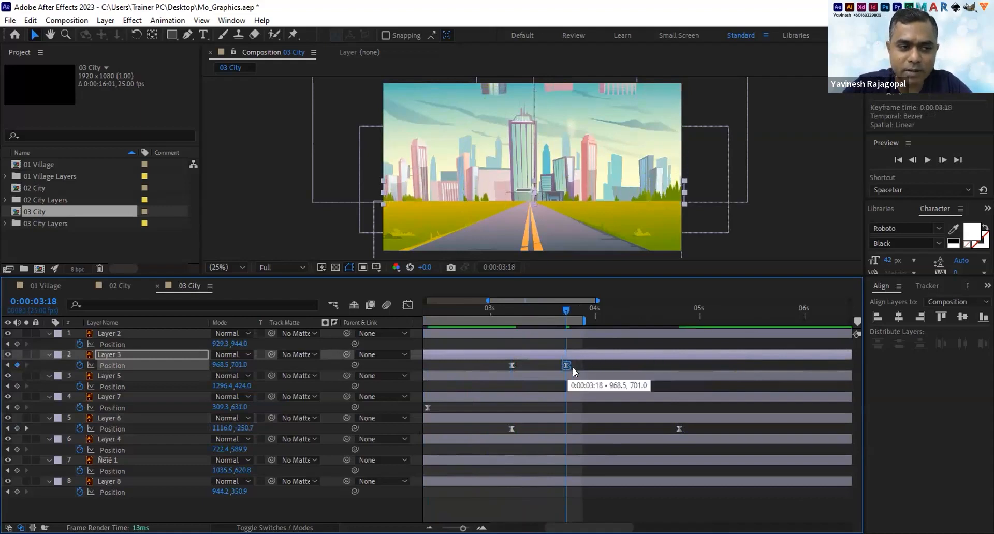
drag(679, 429, 567, 429)
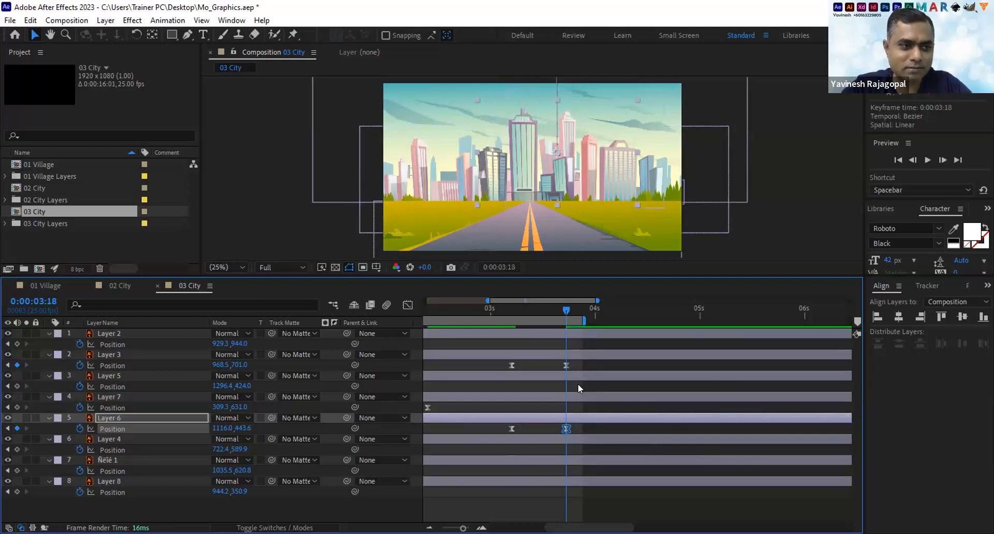
Move the keyframes earlier so Layer 3 runs from about 0:00:02:03 to 0:00:02:20 and Layer 6 from about 0:00:01:22 to 0:00:02:14.
key(minus)
key(minus)
drag(507, 359, 502, 422)
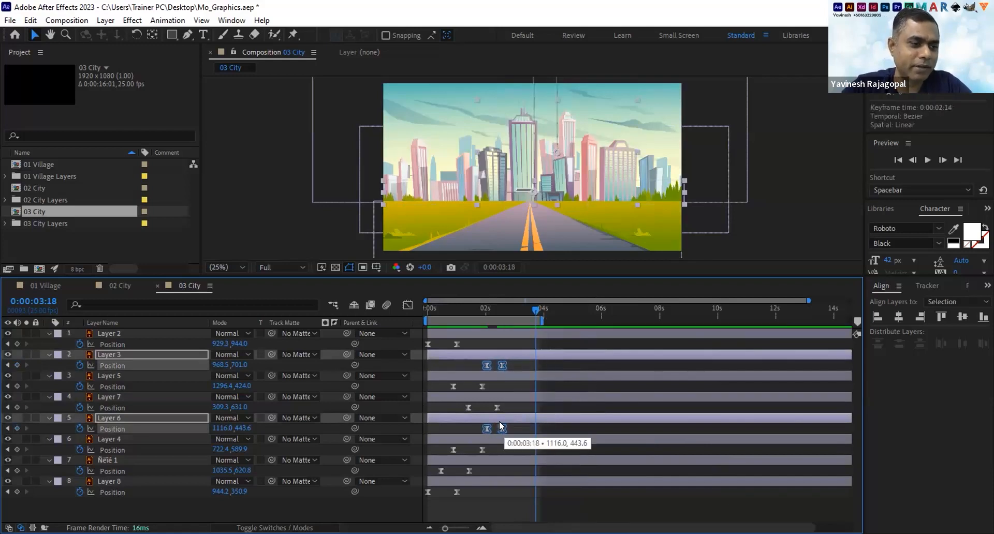
click(487, 366)
drag(490, 366, 480, 362)
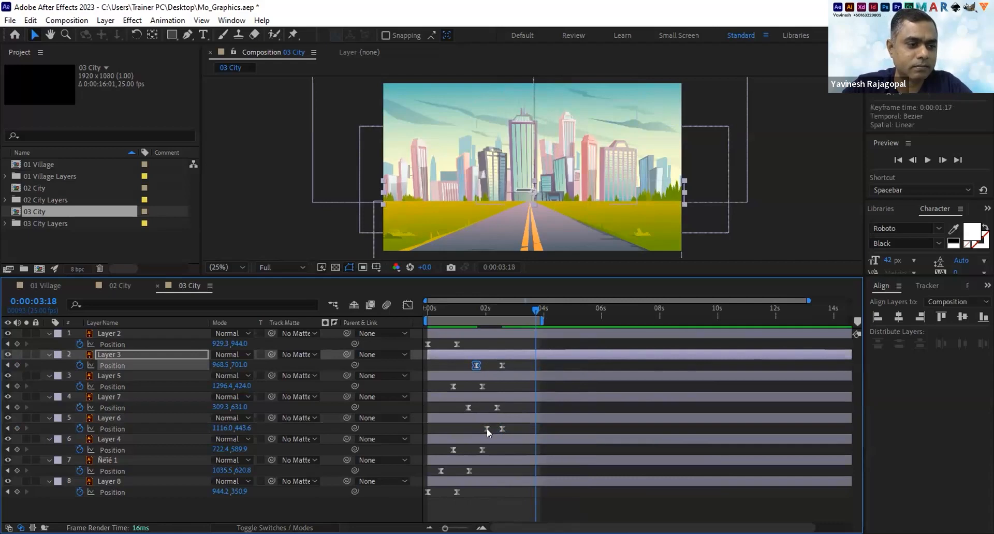
drag(487, 428, 481, 429)
drag(503, 366, 487, 366)
Preview 03 City from the start, park the playhead at 0:00:03:01 and save the project.
key(Home)
key(space)
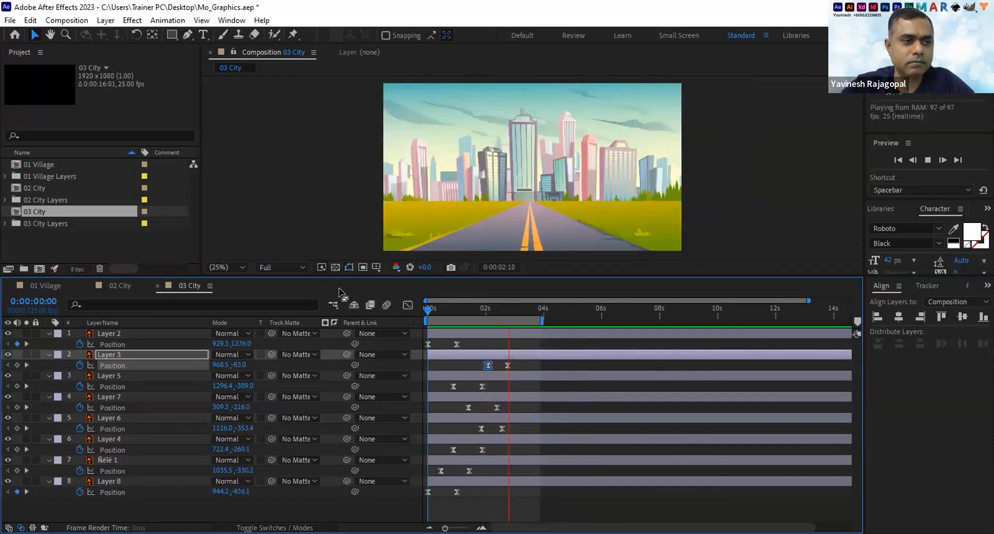
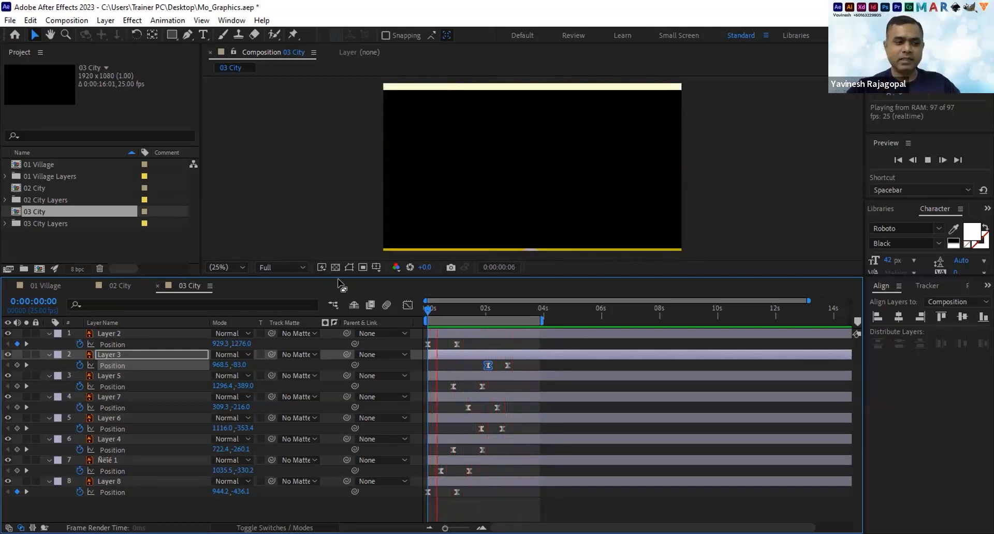
key(space)
click(488, 305)
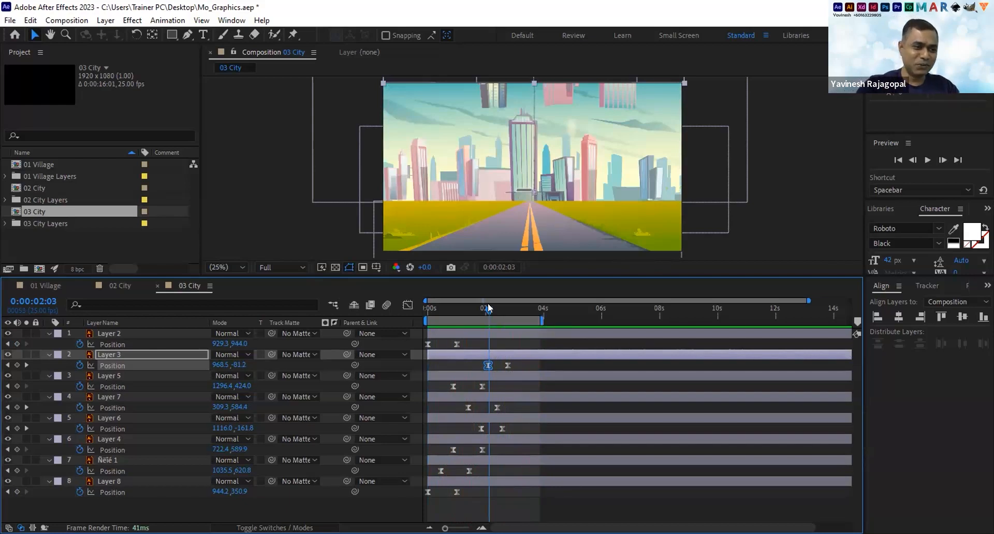
drag(488, 305, 515, 311)
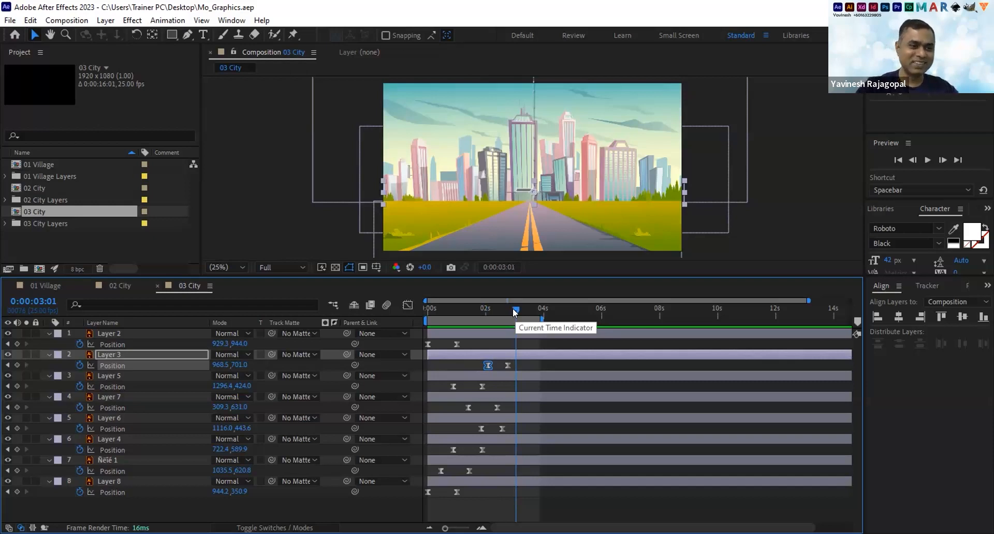
click(528, 360)
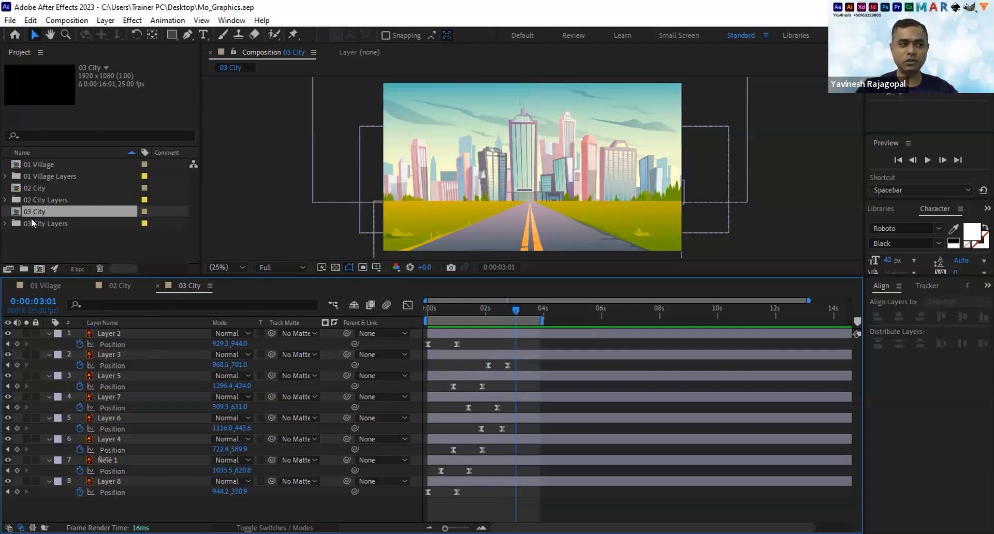
Begin a new composition with a width of 1920 px and a height of 1080 px.
click(67, 21)
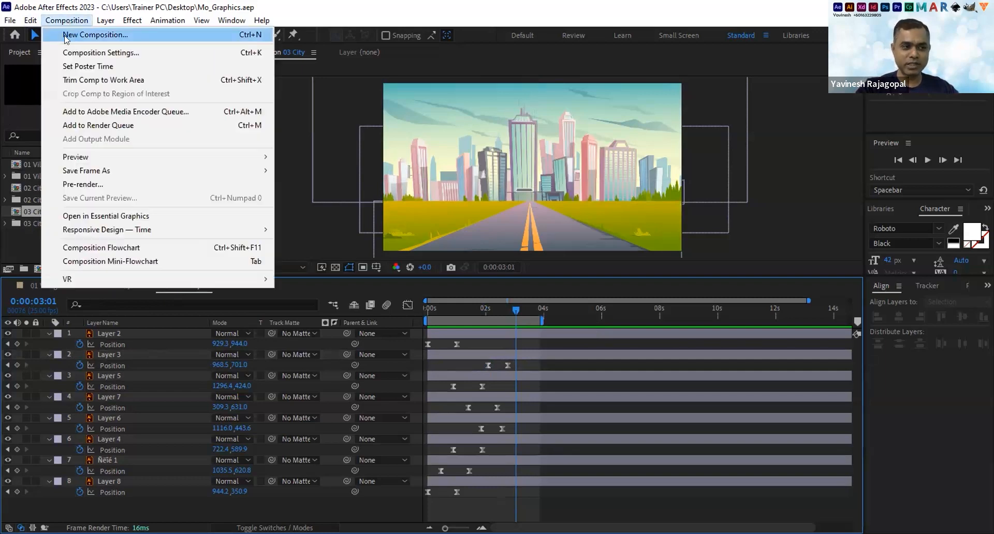
click(72, 35)
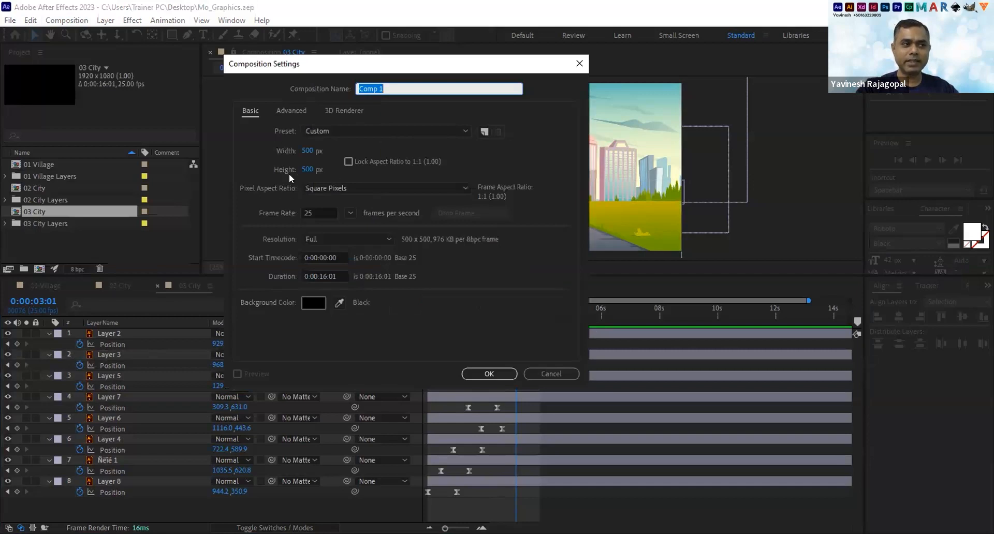
click(306, 150)
text(1920)
key(Tab)
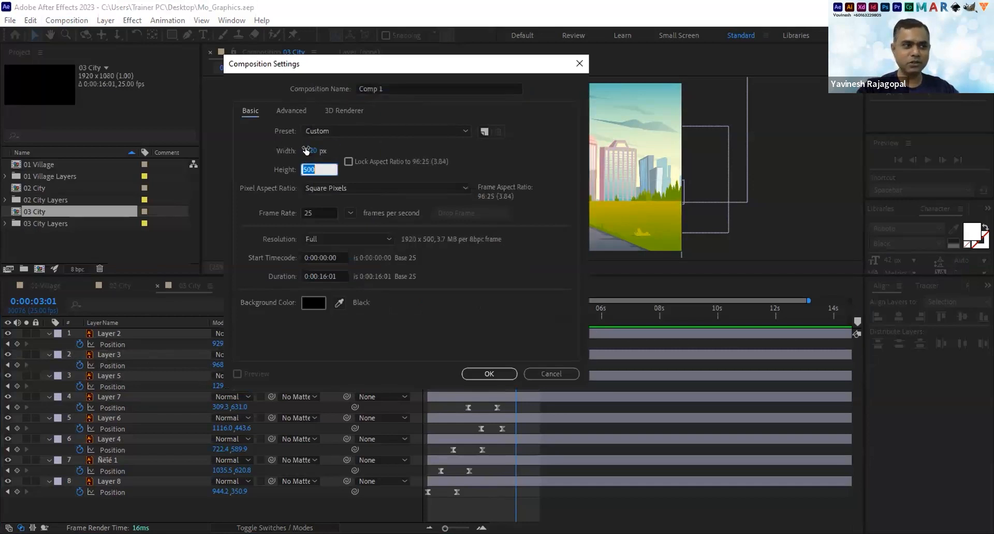
text(1080)
key(Tab)
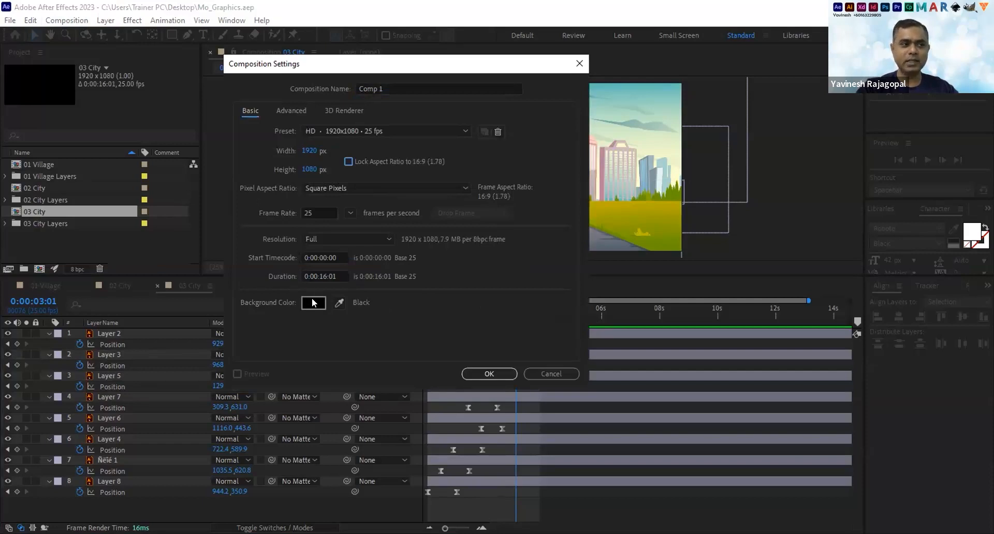
Set the new composition's duration to 0:00:25:00.
click(322, 275)
key(shift+Right)
key(shift+Right)
text(20)
key(Right)
key(shift+Right)
key(shift+Right)
text(00)
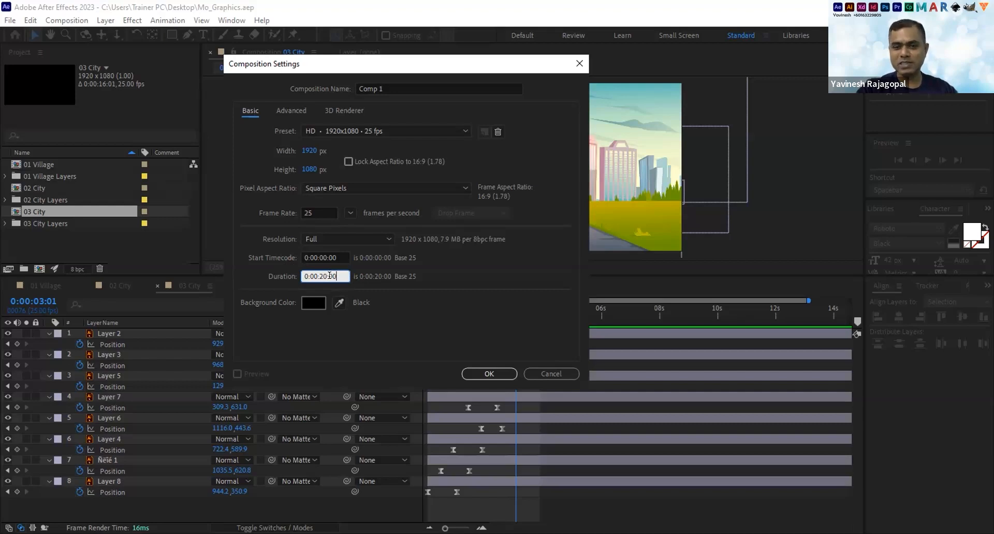
key(shift+Right)
text(5)
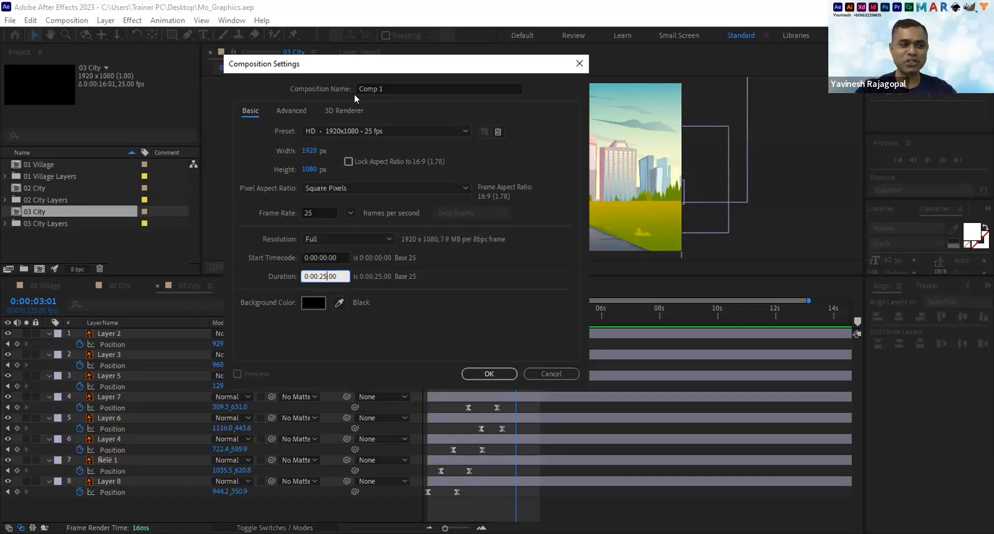
Re-enter the duration as 2500, keep the frame rate at 25 and create the composition.
drag(354, 64, 365, 92)
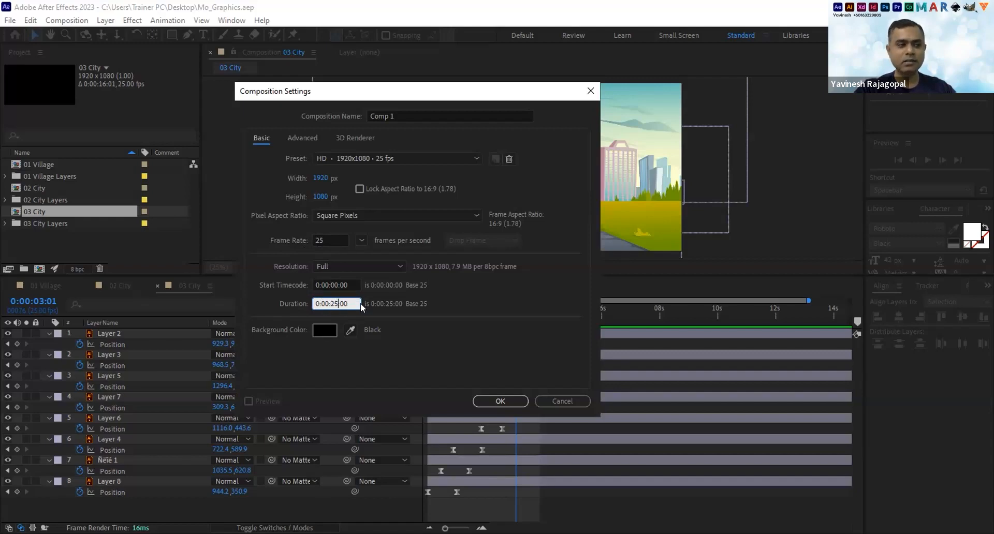
drag(352, 301, 256, 295)
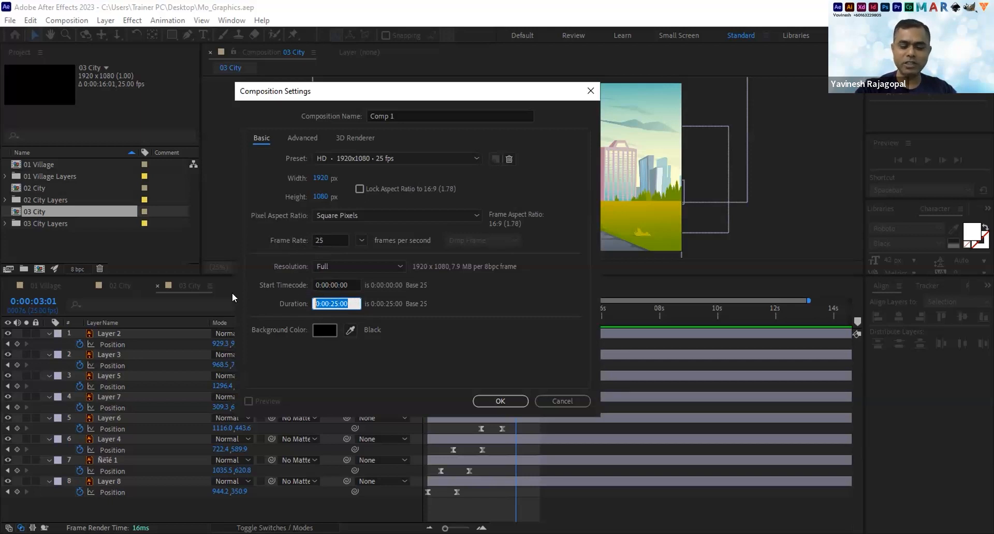
text(2500)
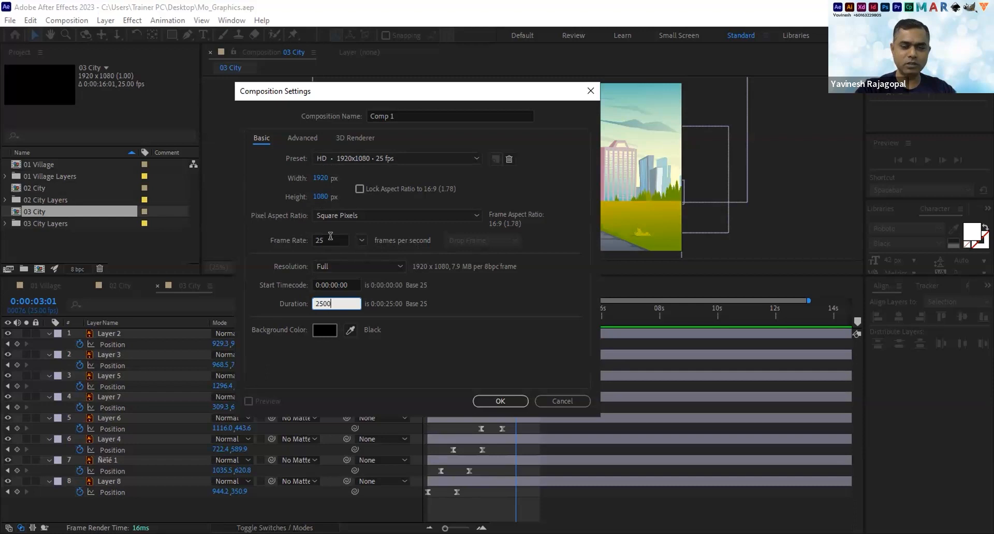
click(361, 239)
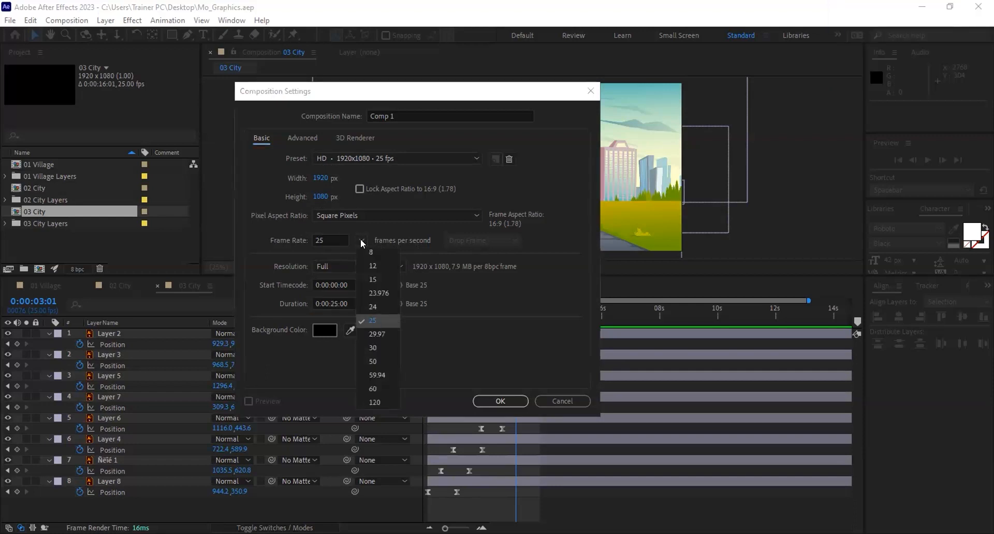
click(533, 241)
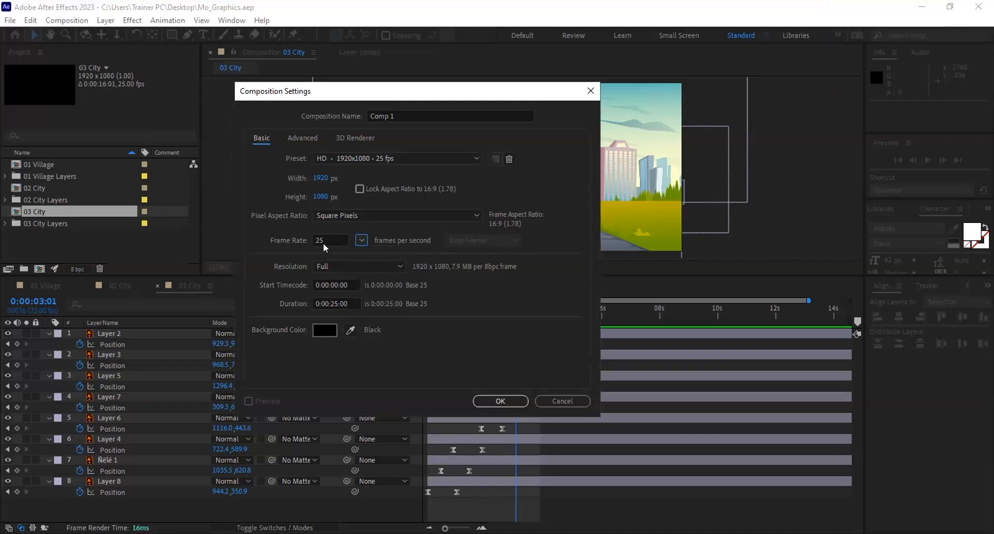
click(501, 401)
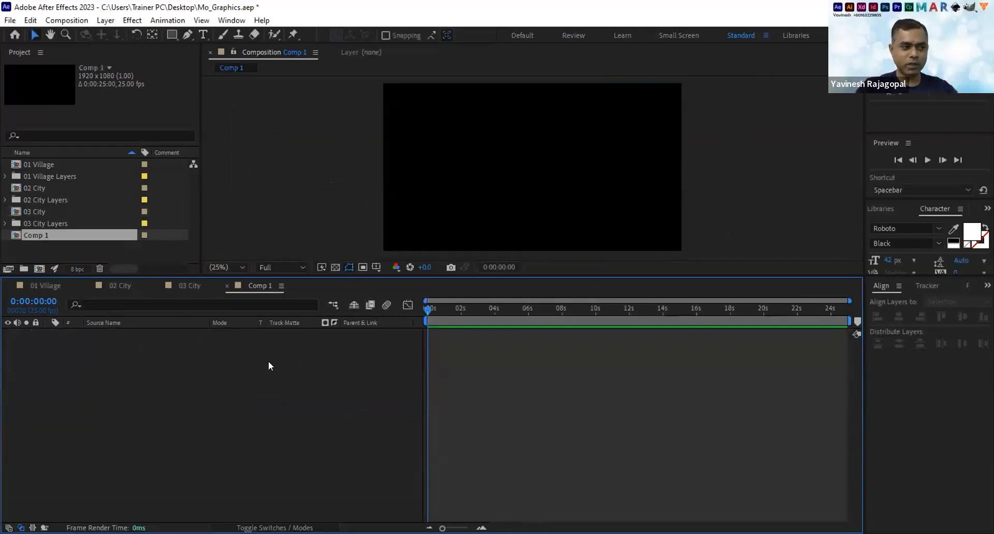
Add the 01 Village, 02 City and 03 City compositions as layers in Comp 1, stacked with 03 City uppermost and 01 Village lowest.
click(20, 164)
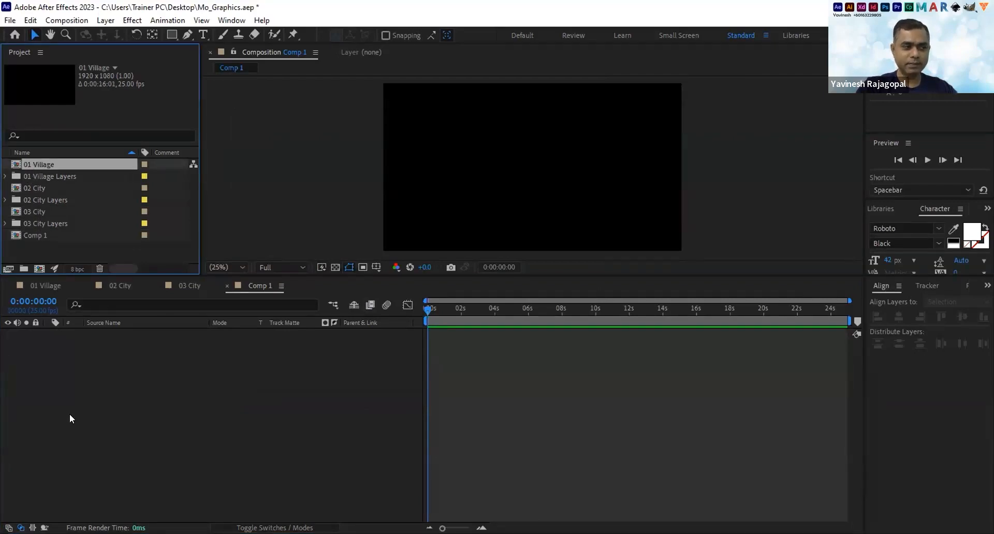
drag(69, 414, 70, 415)
drag(32, 189, 81, 325)
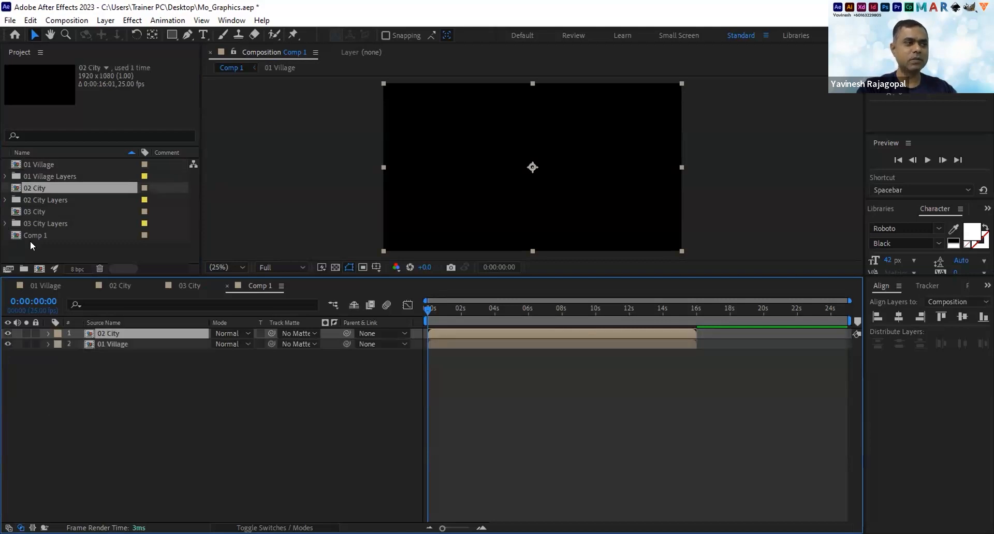
click(36, 210)
drag(36, 211, 92, 326)
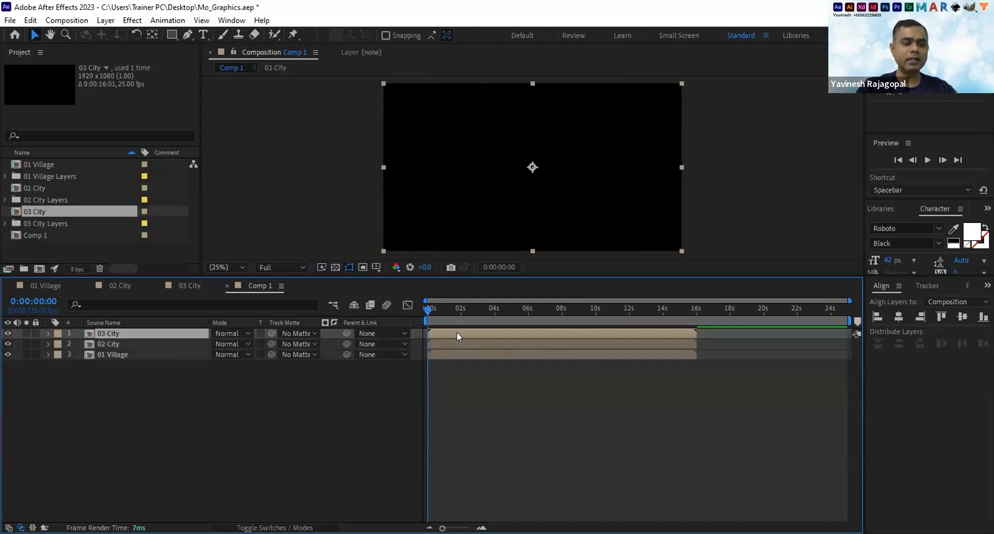
Import Knowledge.mp3 and add it to Comp 1 beneath the three scene layers.
click(59, 249)
double_click(59, 247)
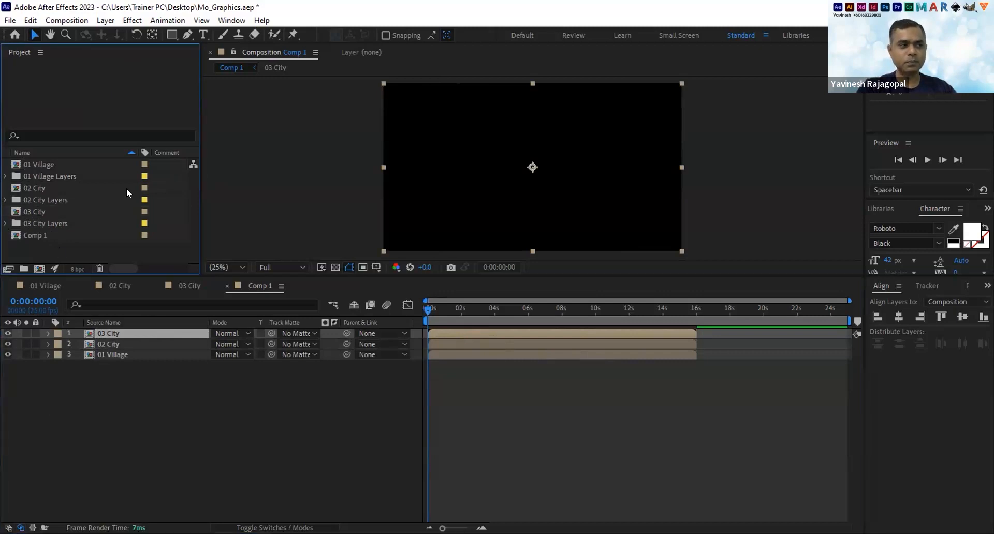
click(155, 182)
click(391, 392)
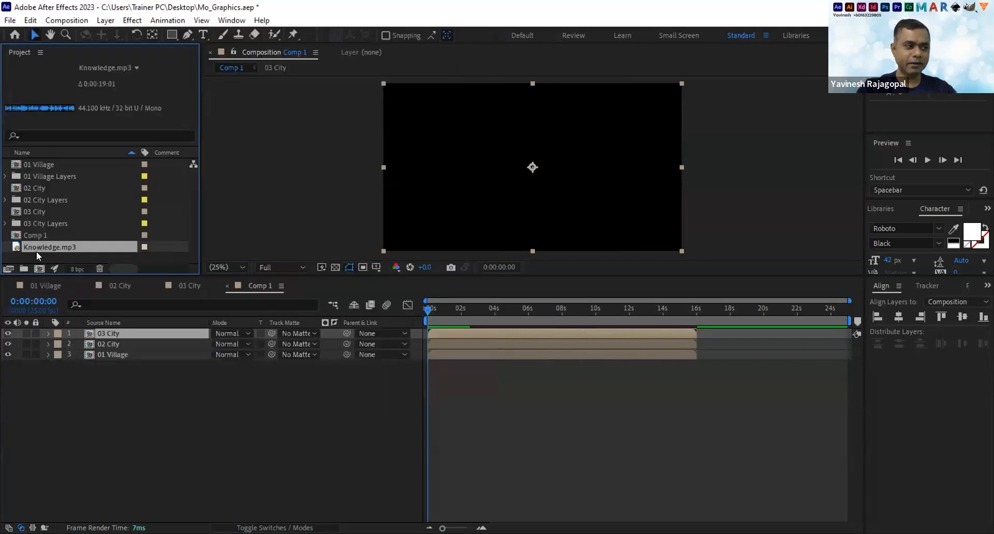
drag(36, 252, 59, 408)
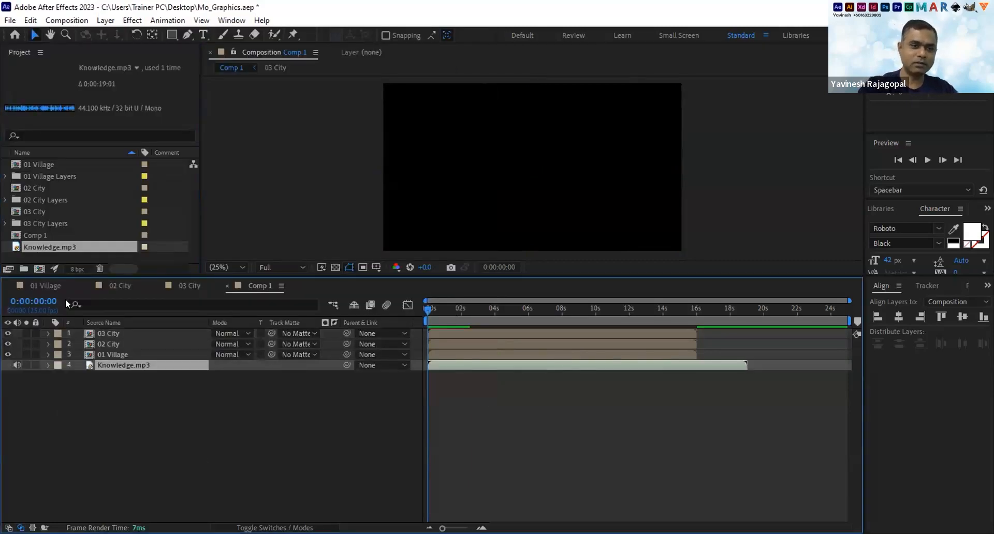
Import Sky Scraper - Geographer.mp3 from the Music folder and add it to Comp 1 as the lowest layer.
key(ctrl+i)
click(132, 118)
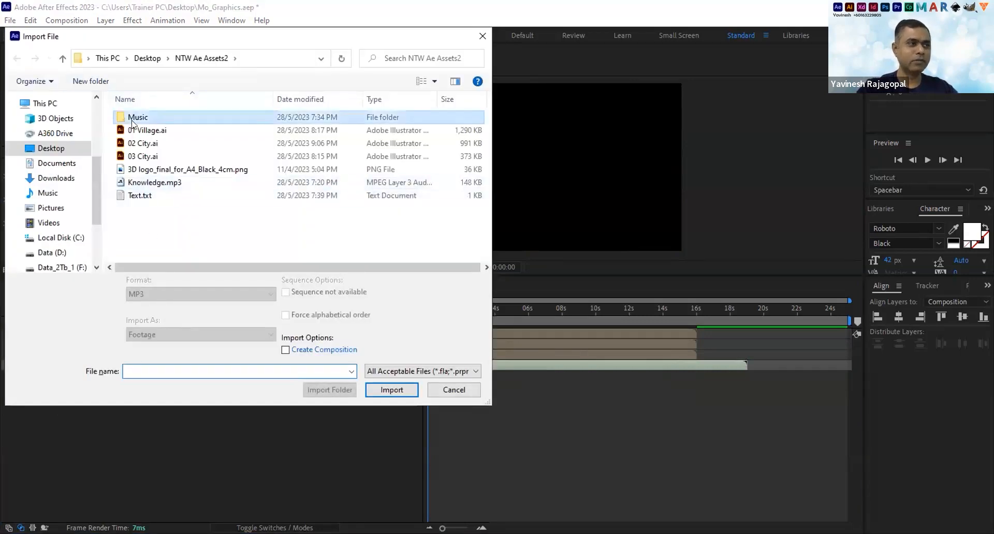
double_click(132, 122)
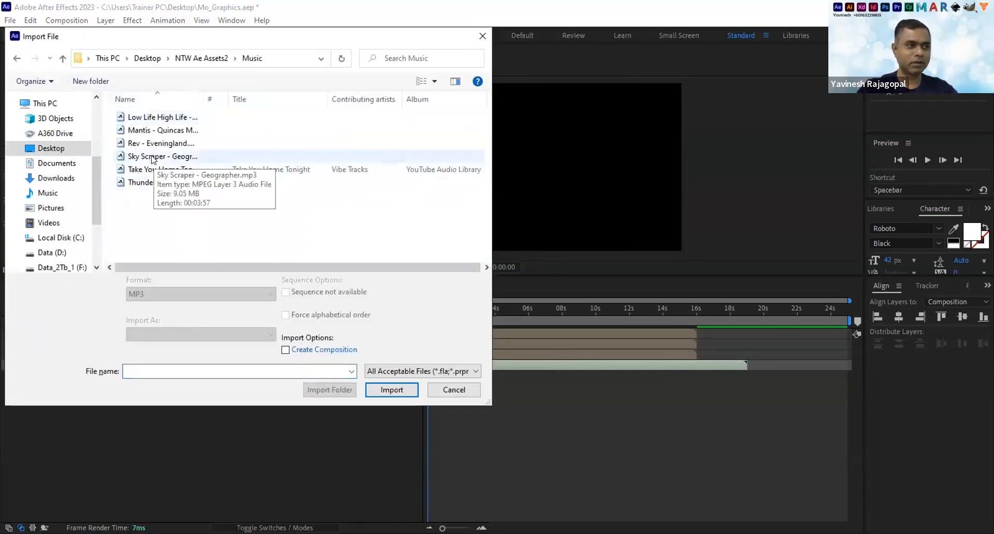
click(150, 157)
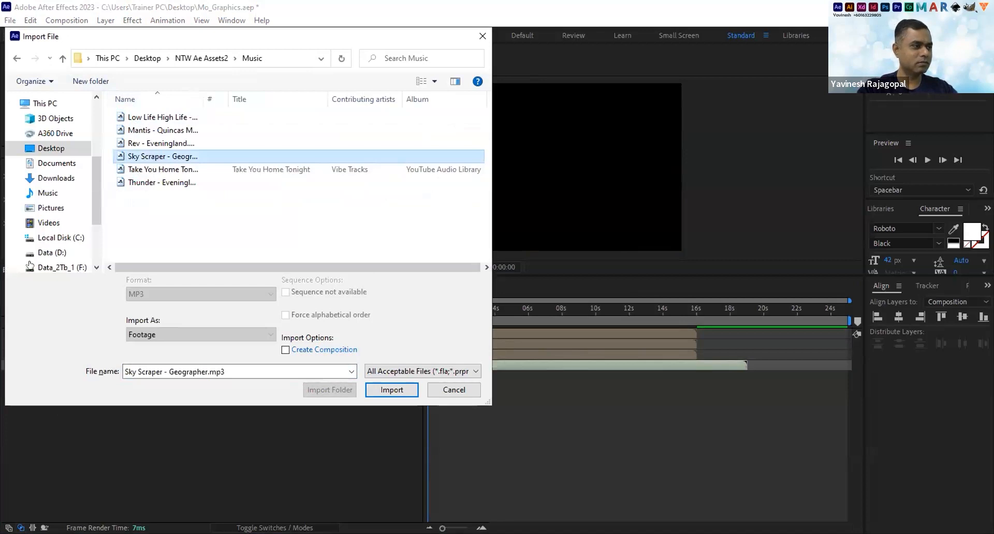
key(Return)
drag(50, 250, 245, 430)
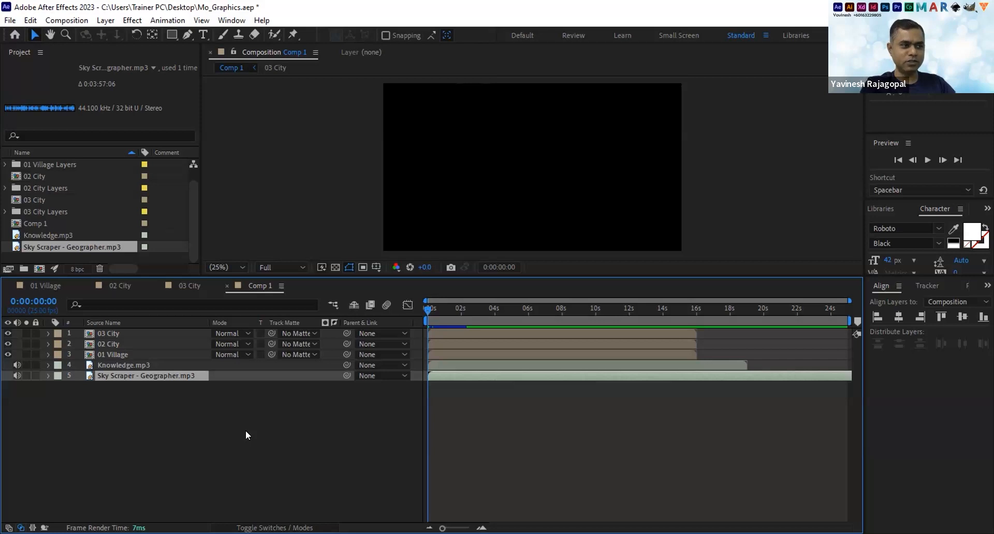
Display the audio waveform of the Knowledge.mp3 layer.
key(ctrl+n)
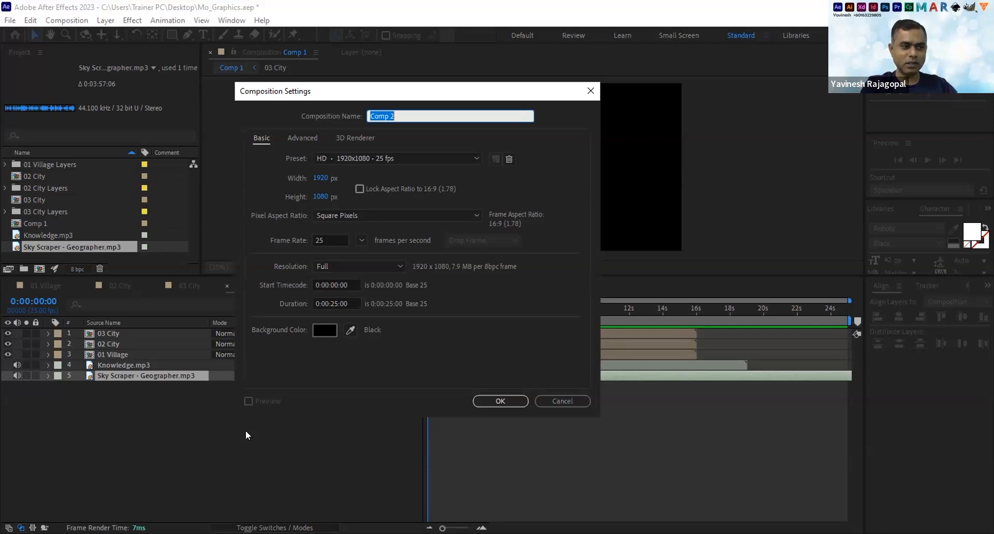
key(Escape)
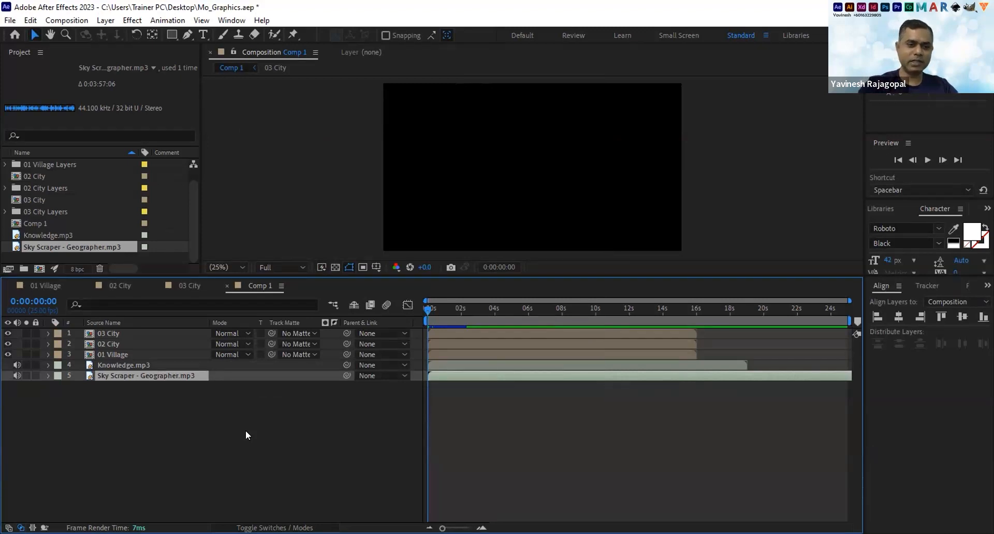
click(449, 361)
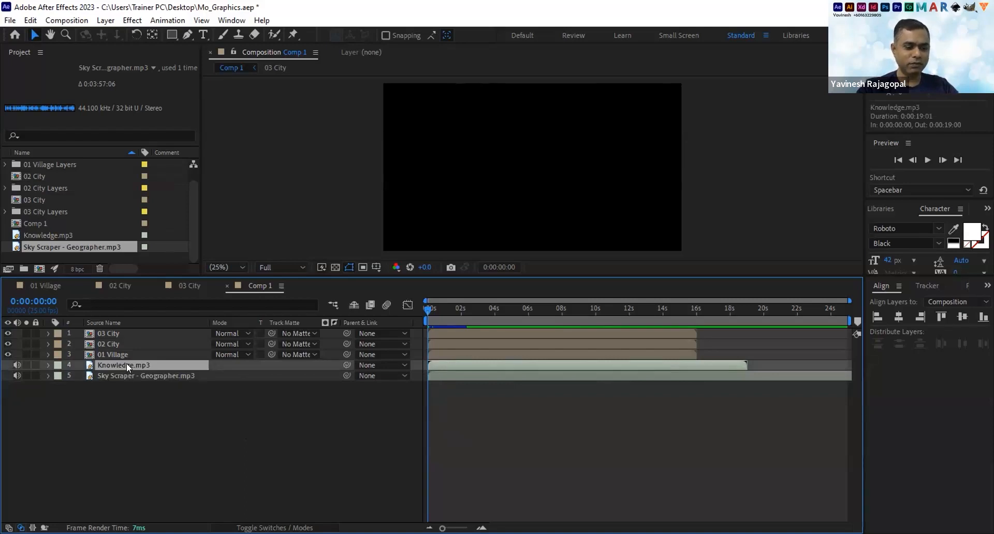
key(l)
key(l)
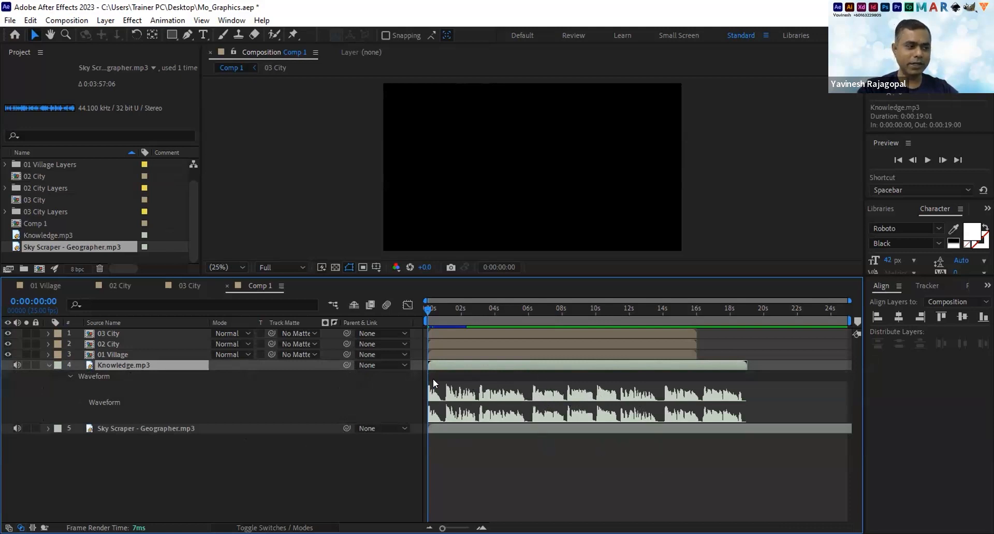
Stagger the scene layers against the narration waveform, starting 01 Village at 0:00:00:08, 02 City at 0:00:05:24 and 03 City at 0:00:11:11.
click(441, 343)
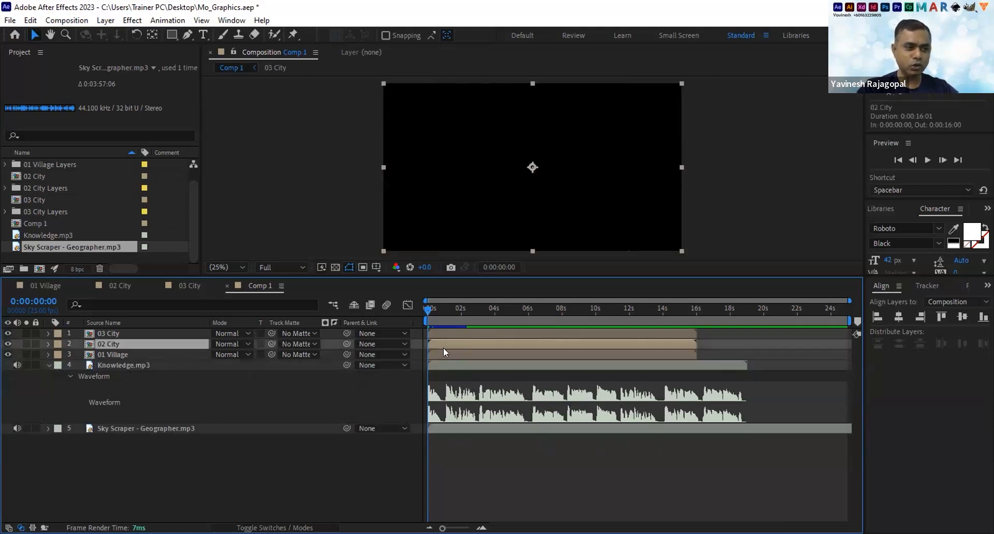
click(440, 351)
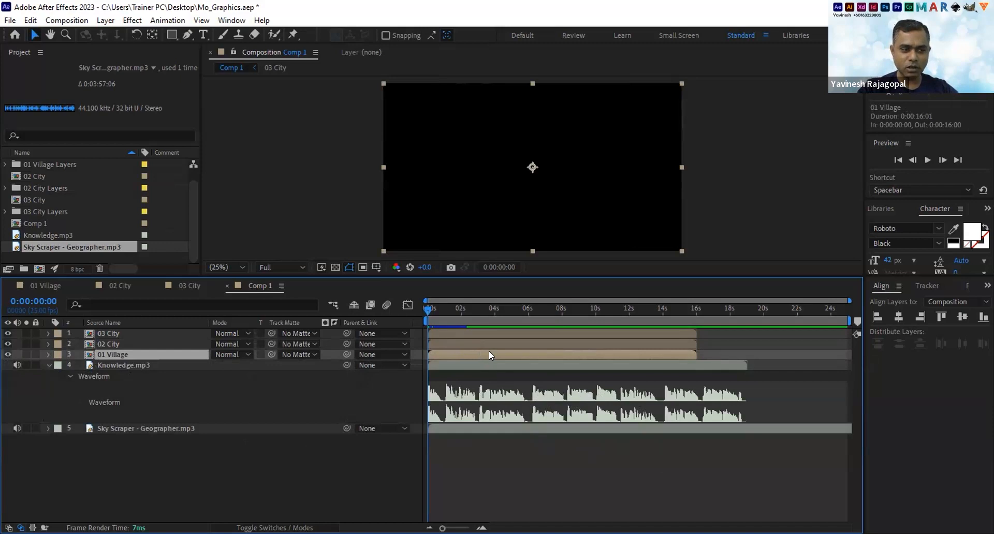
drag(482, 351, 487, 352)
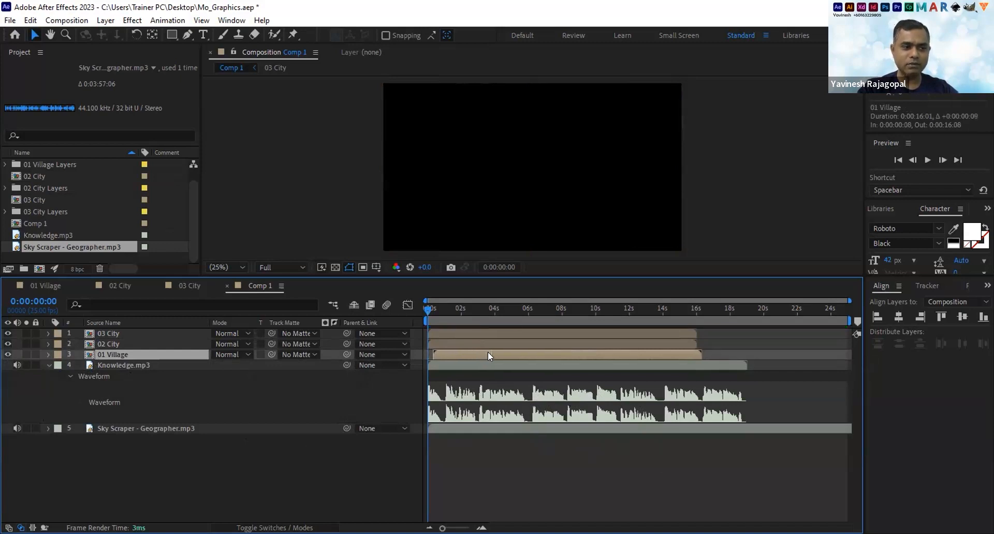
click(446, 342)
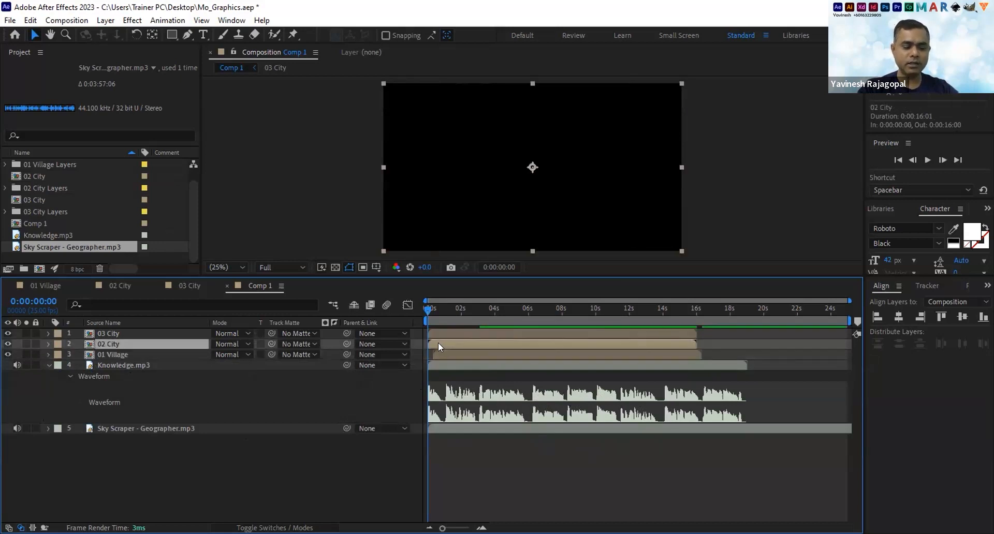
drag(442, 344, 544, 344)
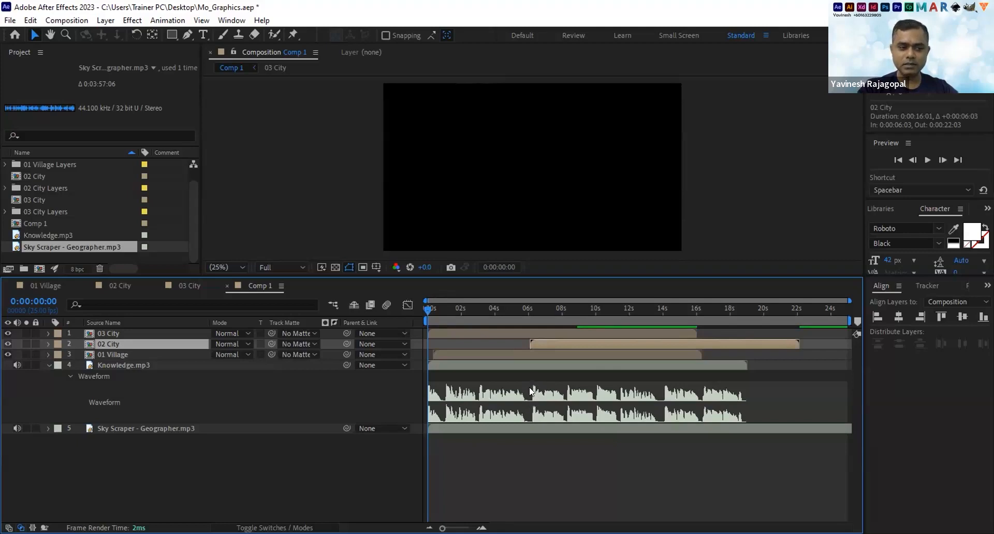
drag(488, 331, 698, 334)
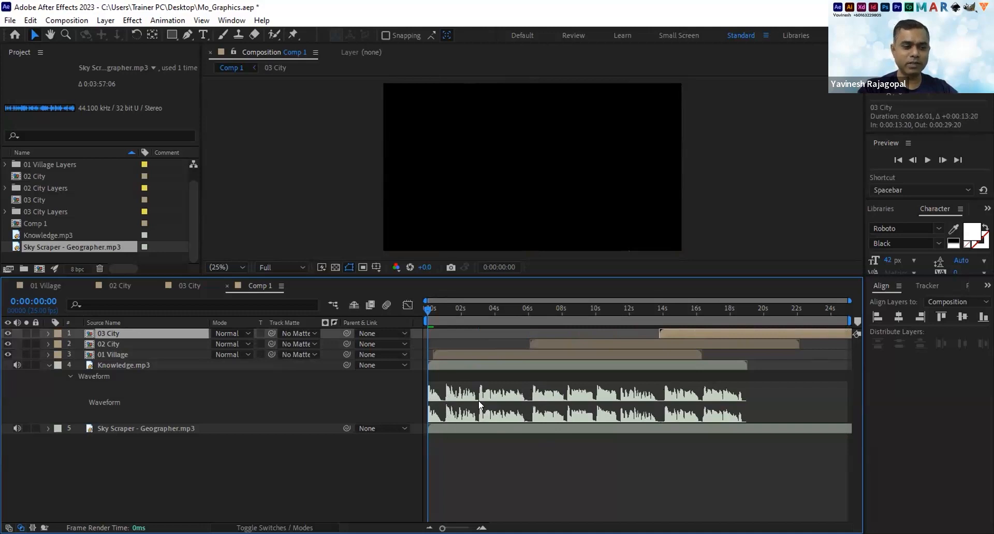
drag(553, 344, 549, 345)
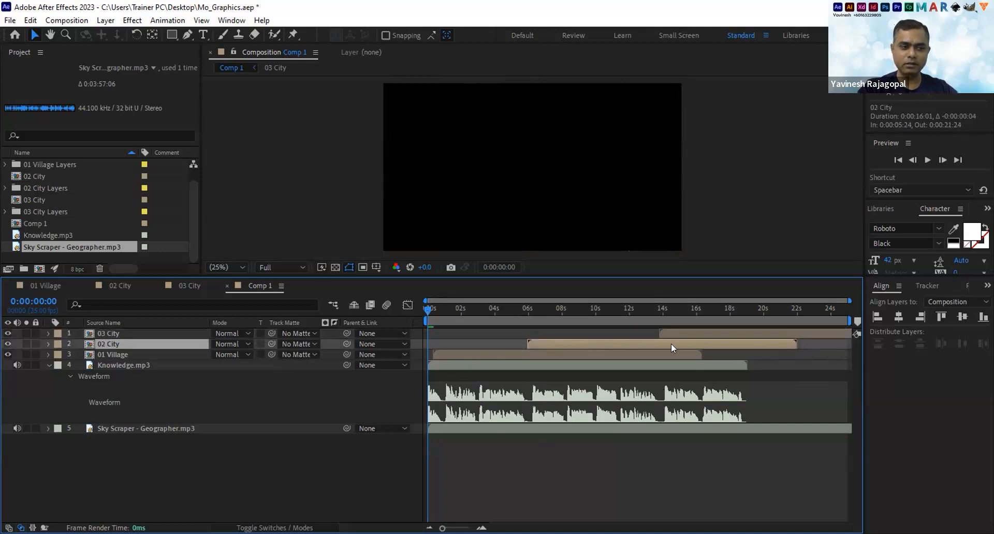
drag(676, 331, 631, 326)
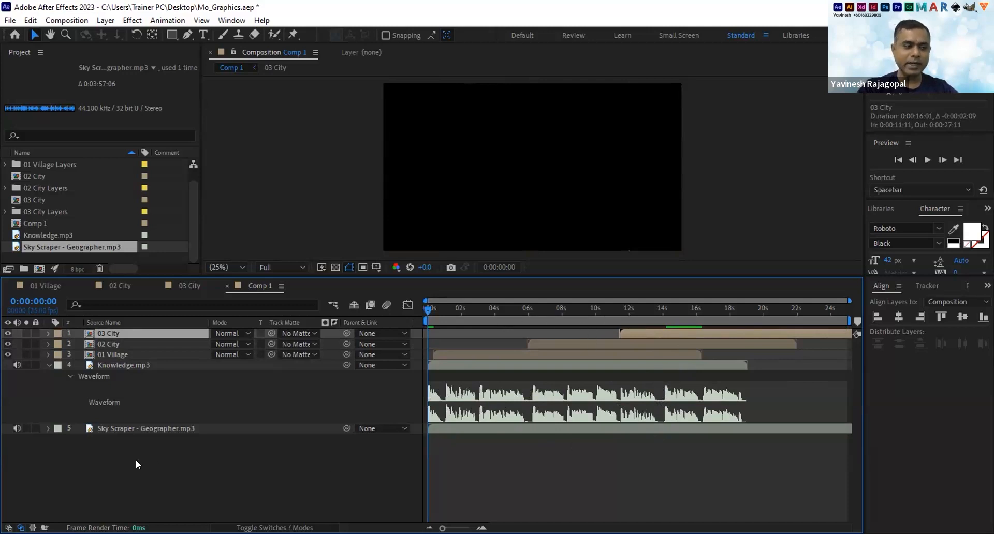
Display the audio waveform of the Sky Scraper - Geographer.mp3 layer.
click(125, 428)
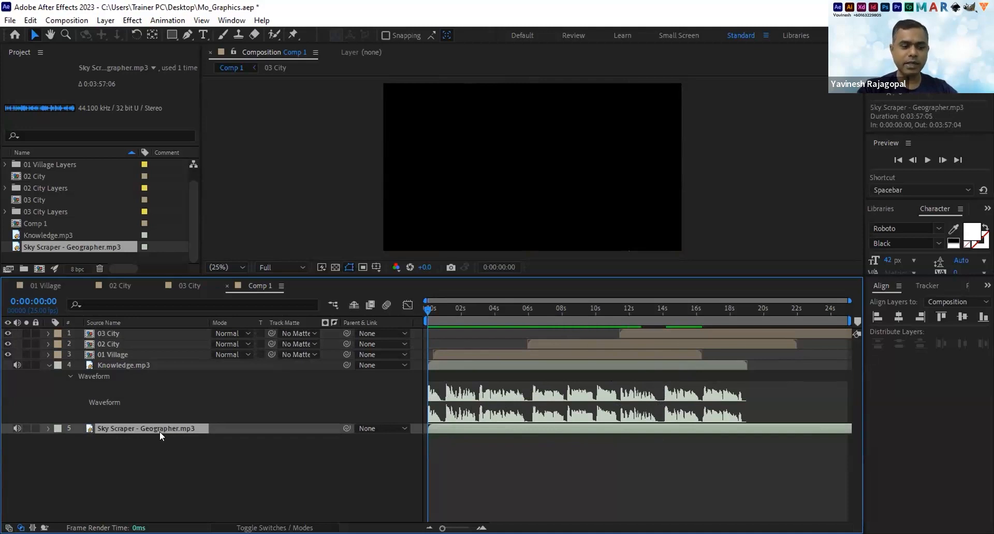
key(l)
key(l)
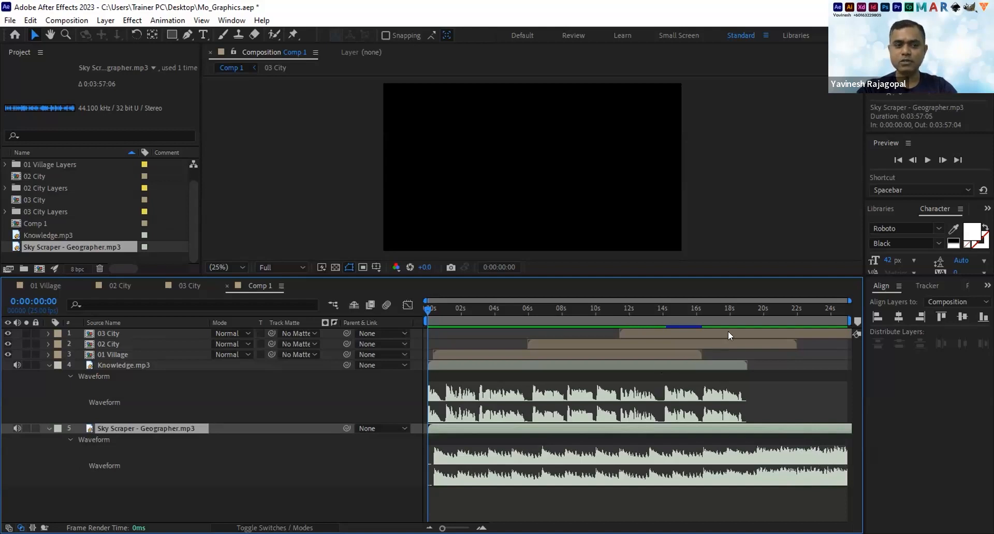
Add an Audio Levels keyframe at 0:00:21:23 on the Sky Scraper - Geographer.mp3 layer to start its fade-out.
drag(696, 307, 760, 306)
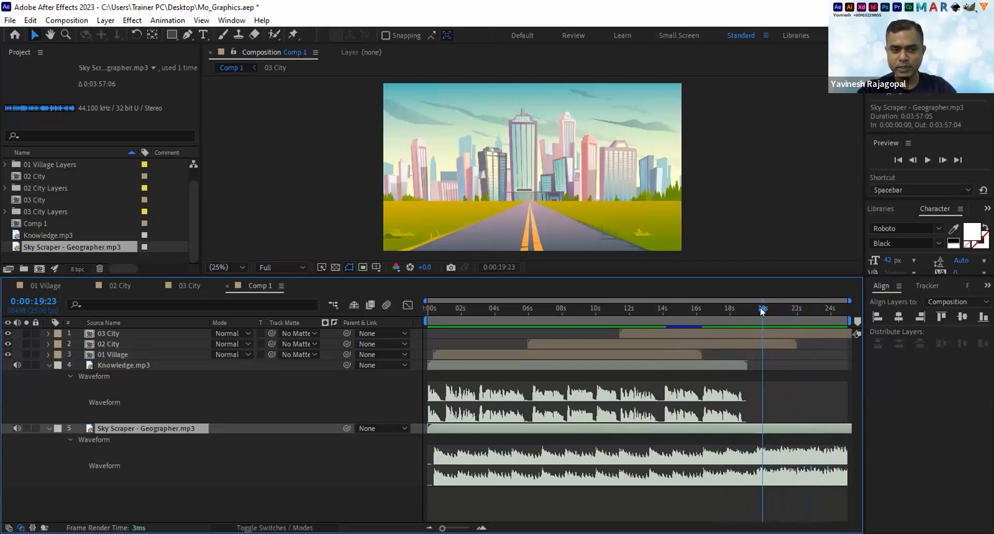
drag(760, 306, 795, 314)
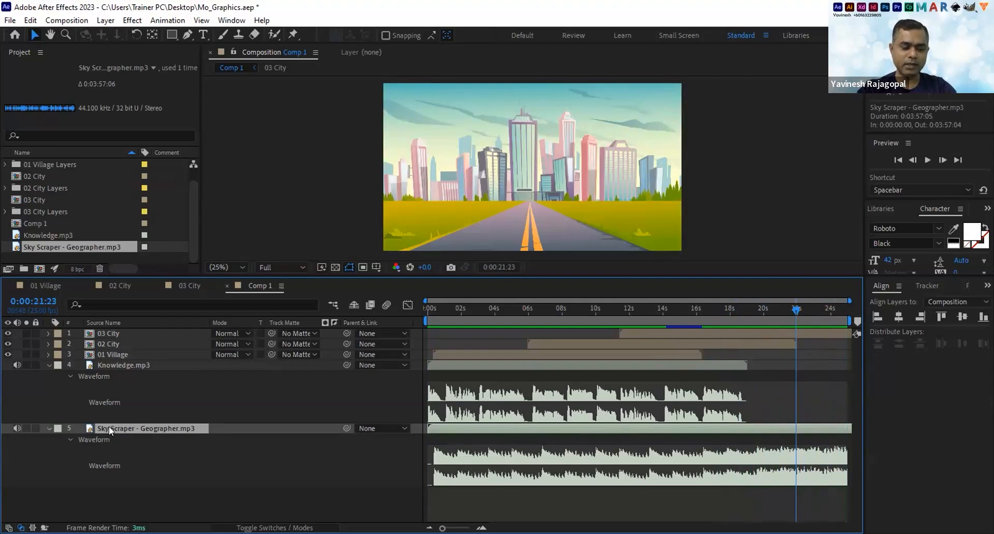
click(45, 428)
click(46, 428)
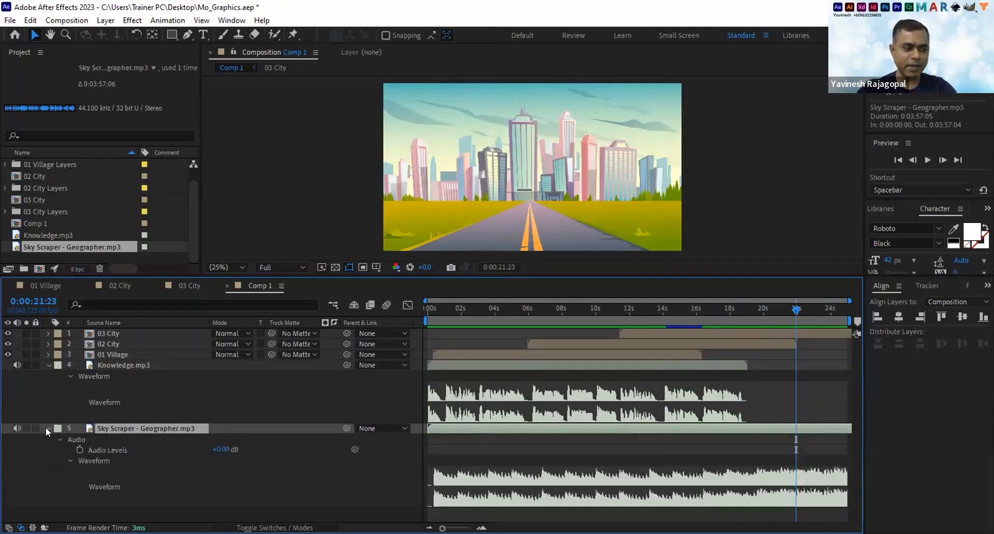
click(79, 450)
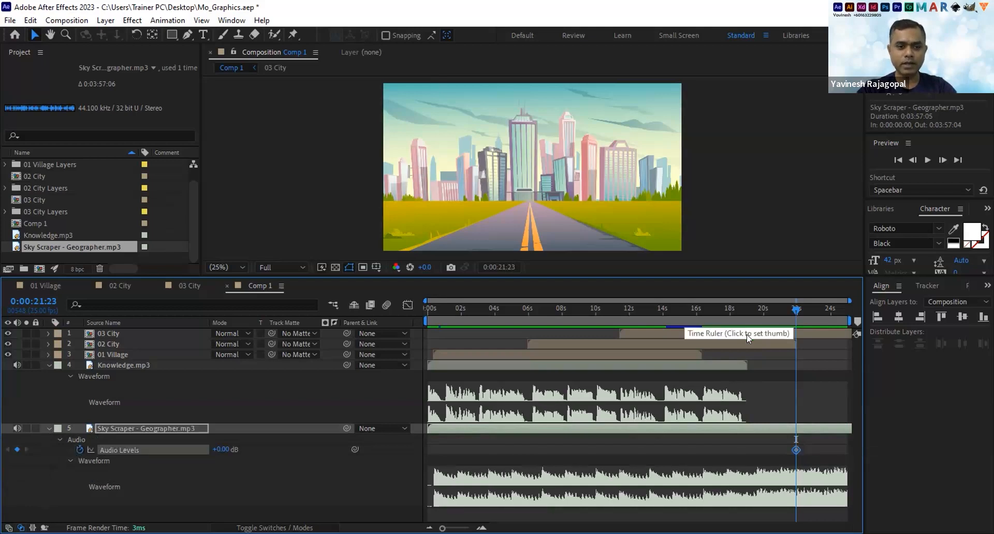
Fade out the Sky Scraper music by setting its Audio Levels to -50 dB at 0:00:24:11.
drag(796, 311, 837, 311)
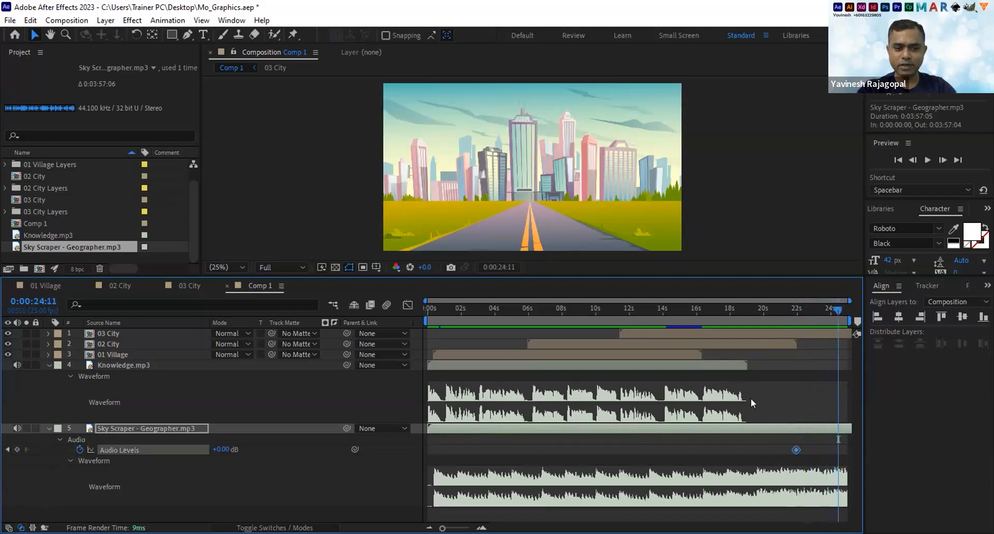
drag(225, 452, 194, 452)
click(223, 449)
key(BackSpace)
text(-50)
key(Return)
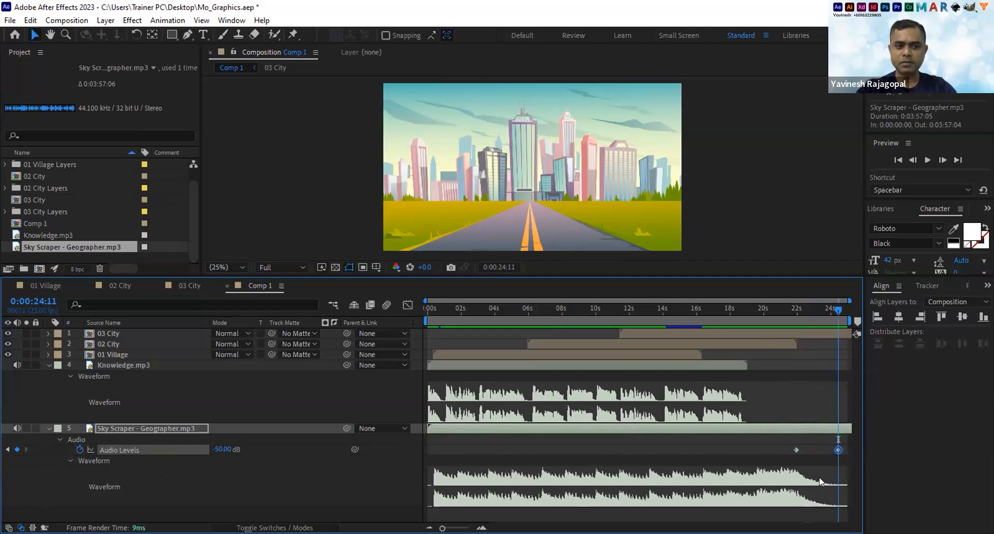
Change the label colour of the 01 Village, 02 City and 03 City layers to Red.
click(109, 354)
shift+click(110, 333)
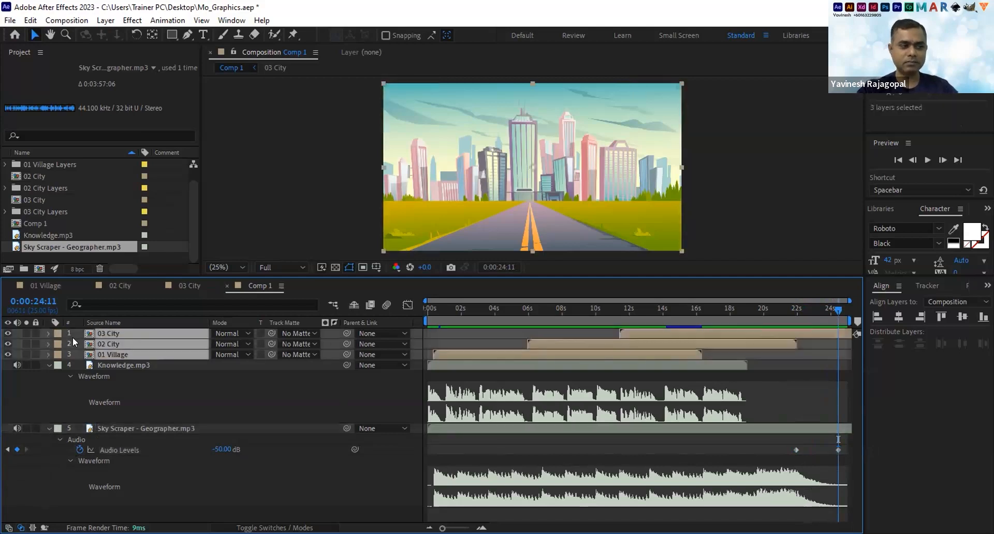
click(51, 331)
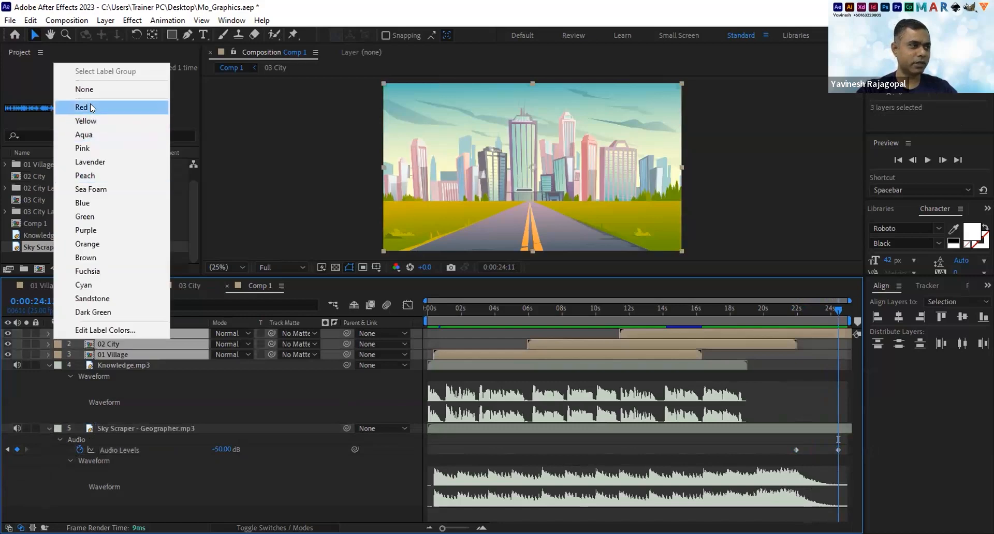
click(90, 103)
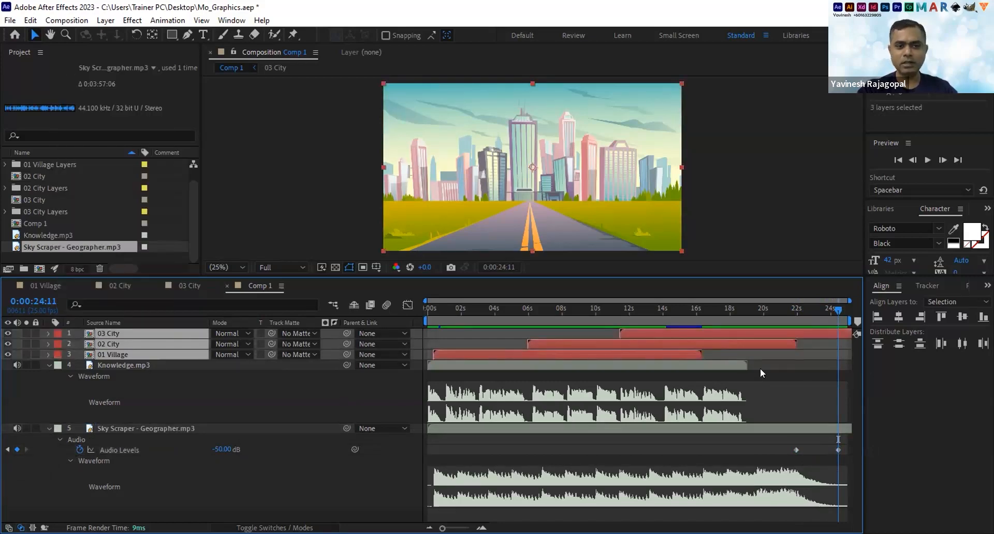
click(770, 389)
click(492, 352)
click(539, 344)
click(639, 333)
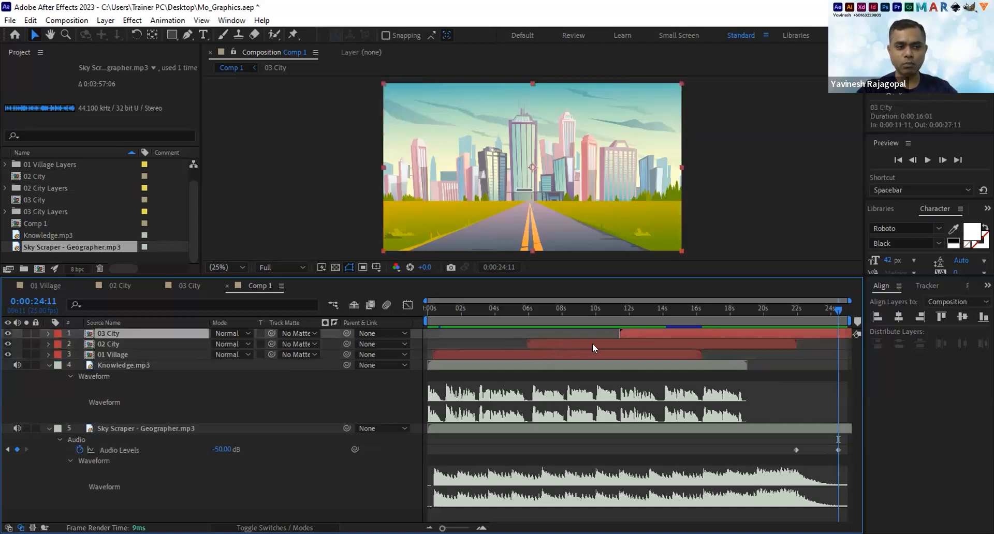
click(577, 343)
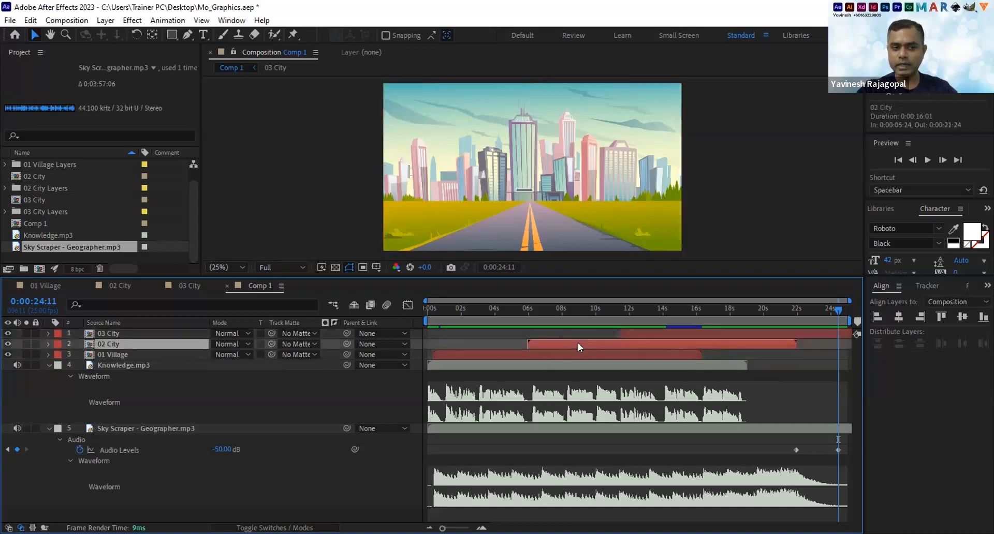
Play back Comp 1 from the beginning to check how the scenes and music work with the narration.
click(673, 332)
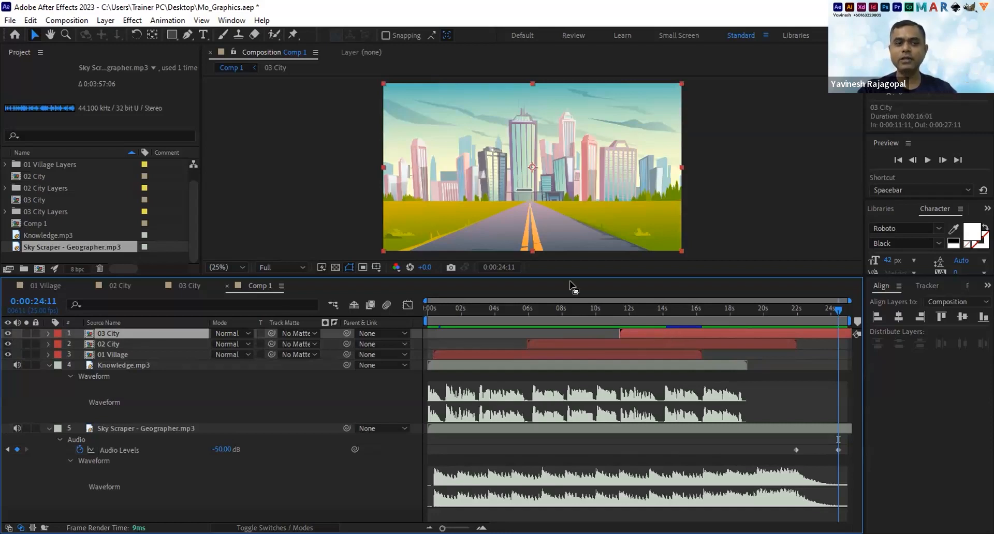
click(898, 160)
click(926, 159)
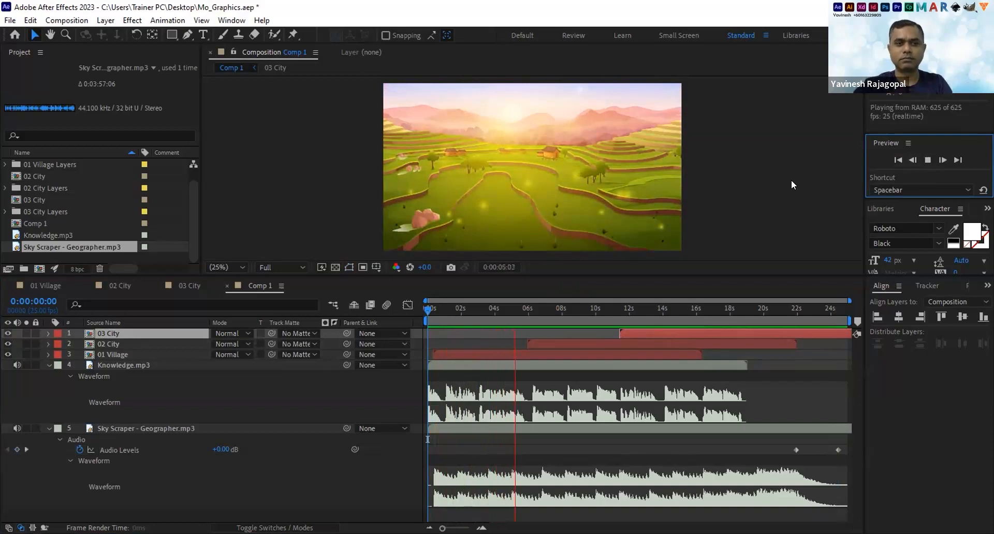
click(927, 161)
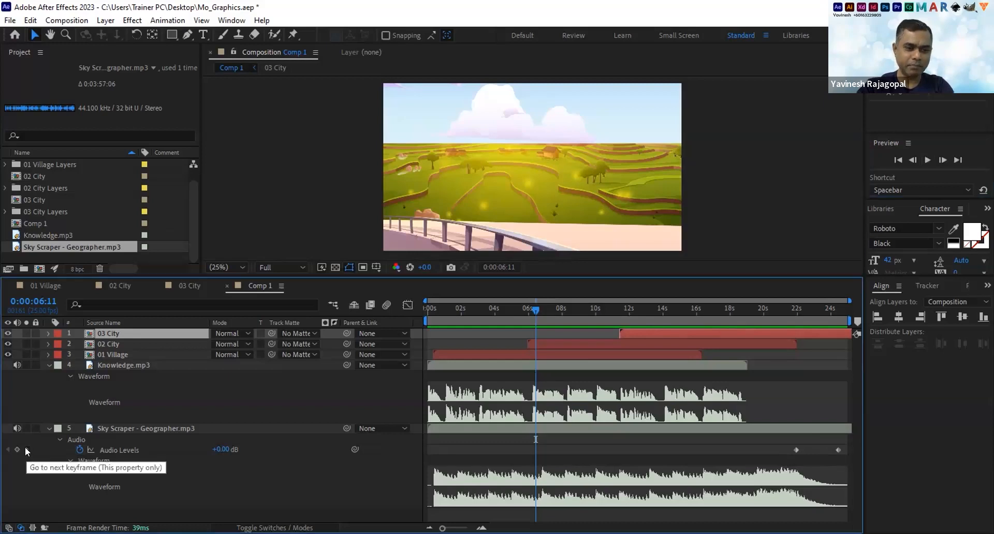
Set the Audio Levels keyframe at 0:00:21:23 on the Sky Scraper - Geographer.mp3 layer to -20 dB.
click(25, 449)
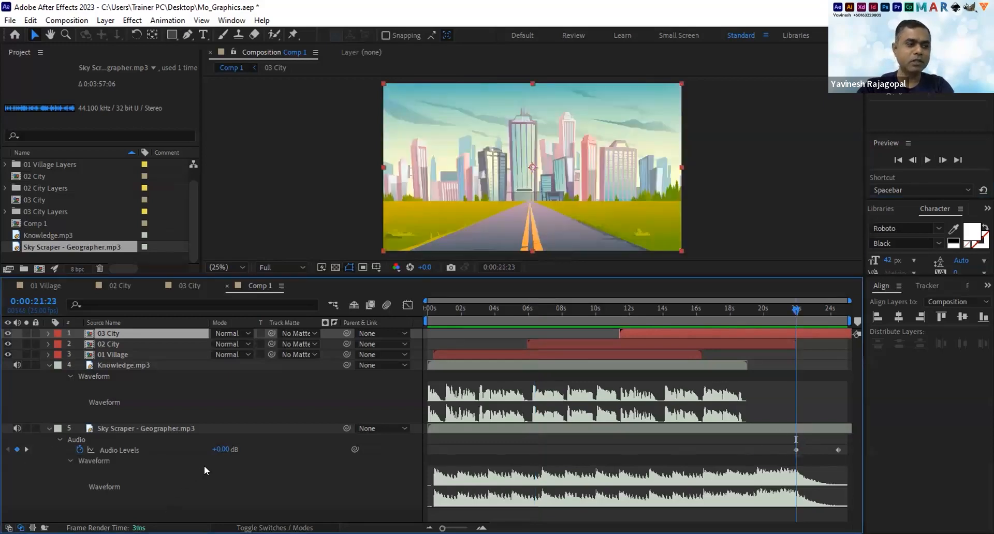
drag(217, 452, 204, 449)
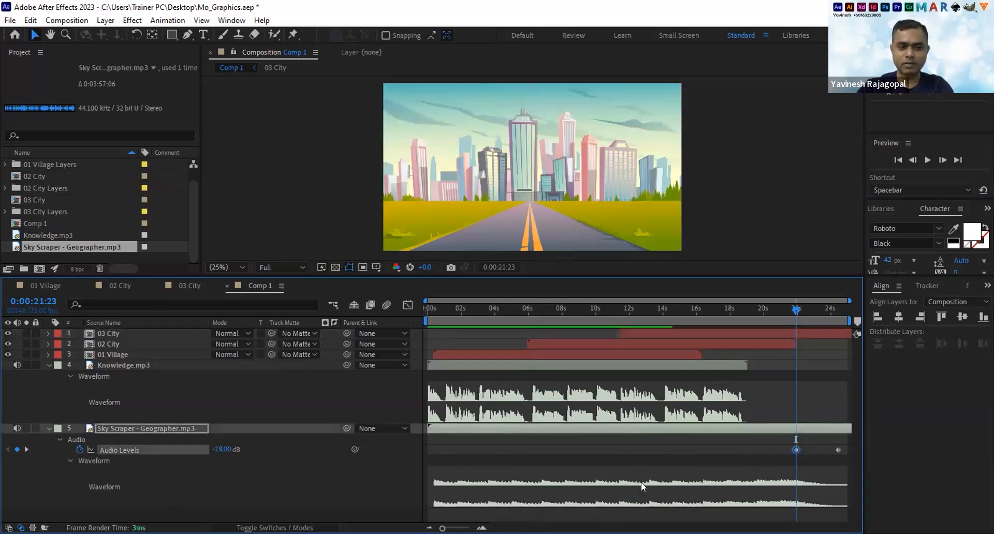
click(222, 449)
text(-20)
key(Return)
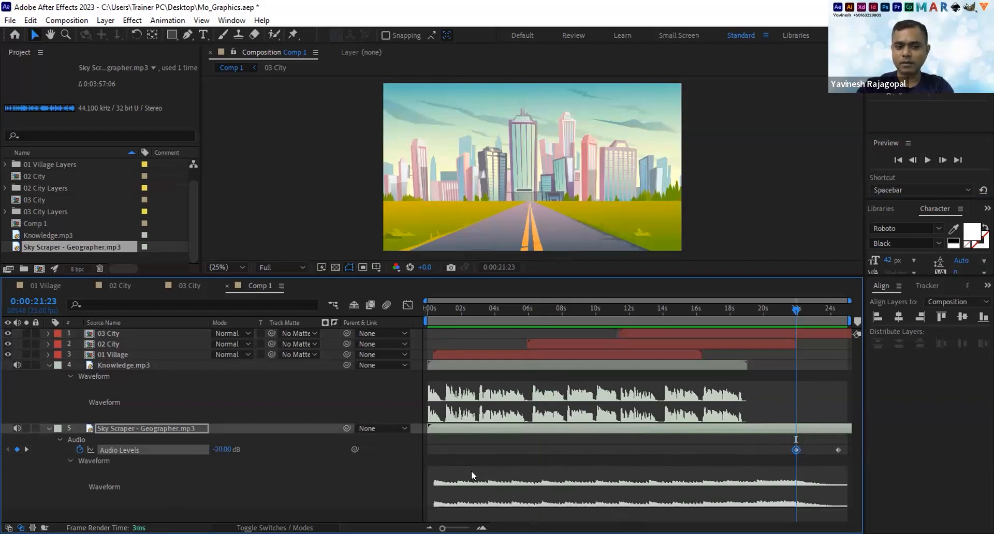
Play back the composition to check the lowered background music against the narration.
click(922, 159)
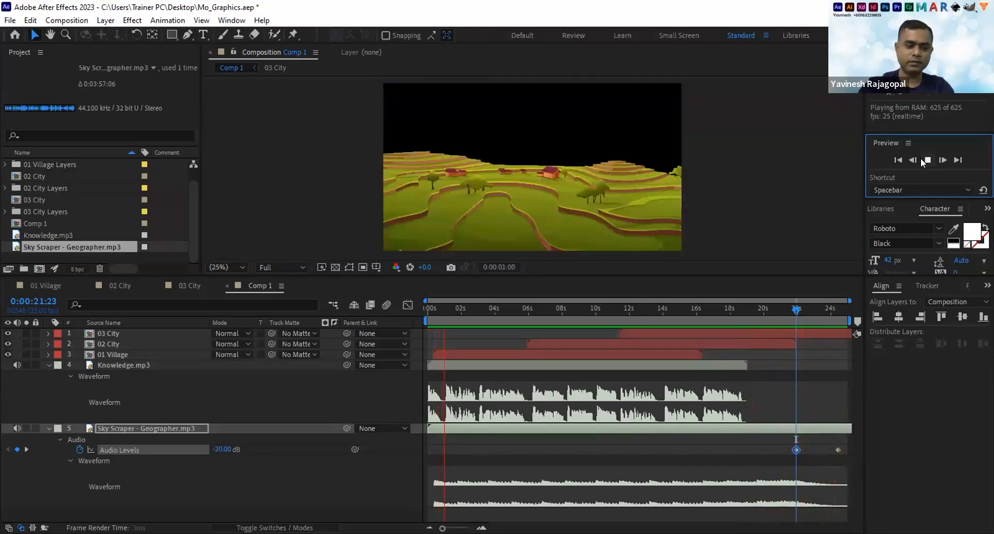
key(space)
click(531, 309)
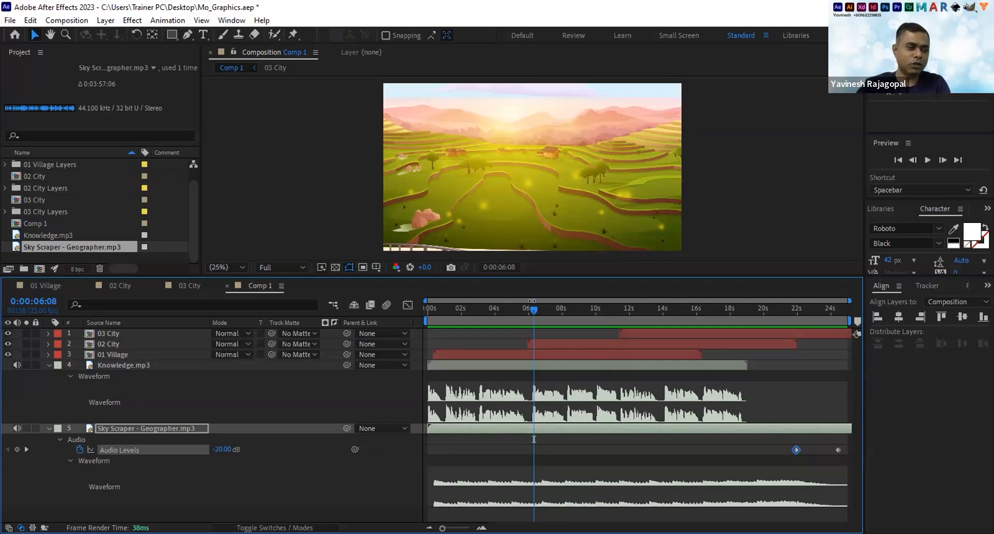
Examine the Sky Scraper layer's Audio Levels around the fade-out and at the composition's end, and replay the composition.
click(134, 425)
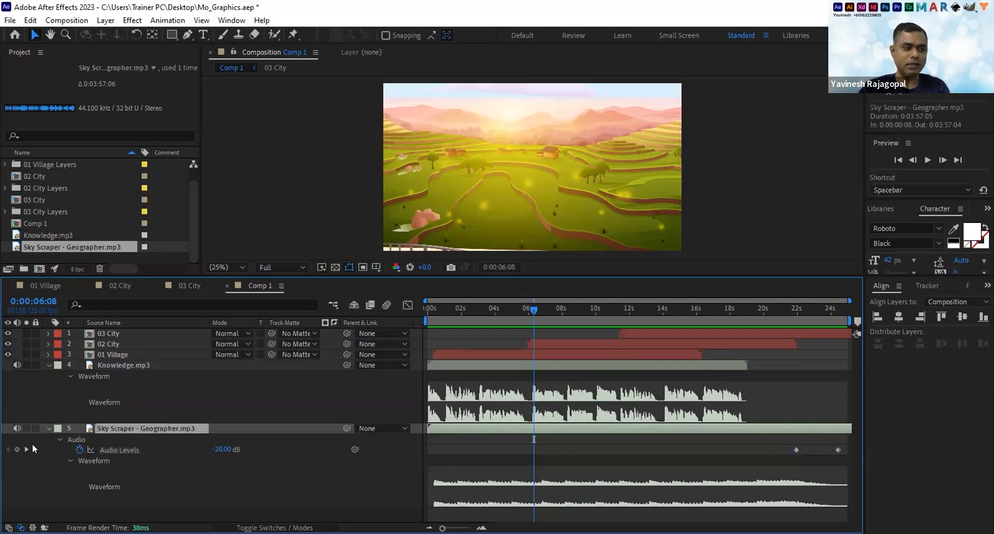
click(46, 427)
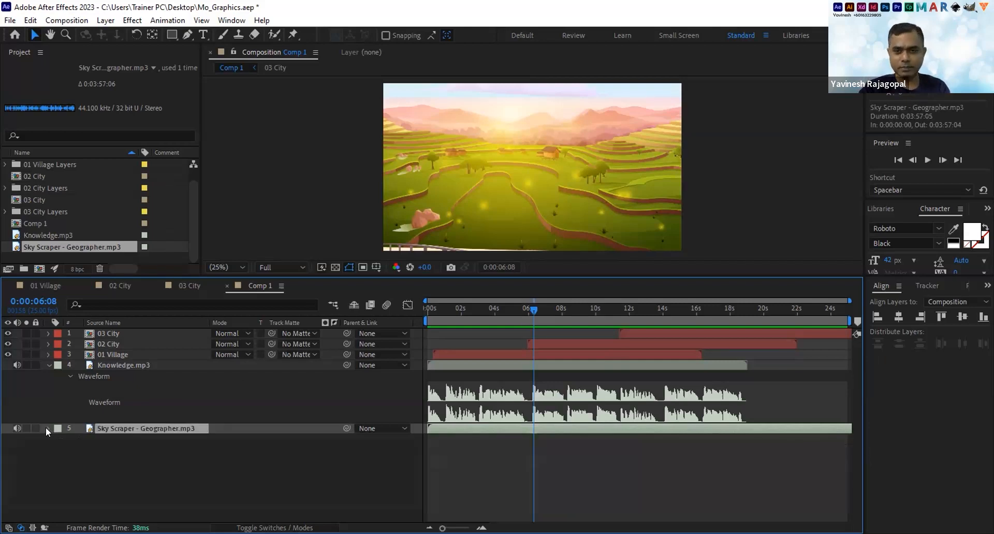
click(45, 427)
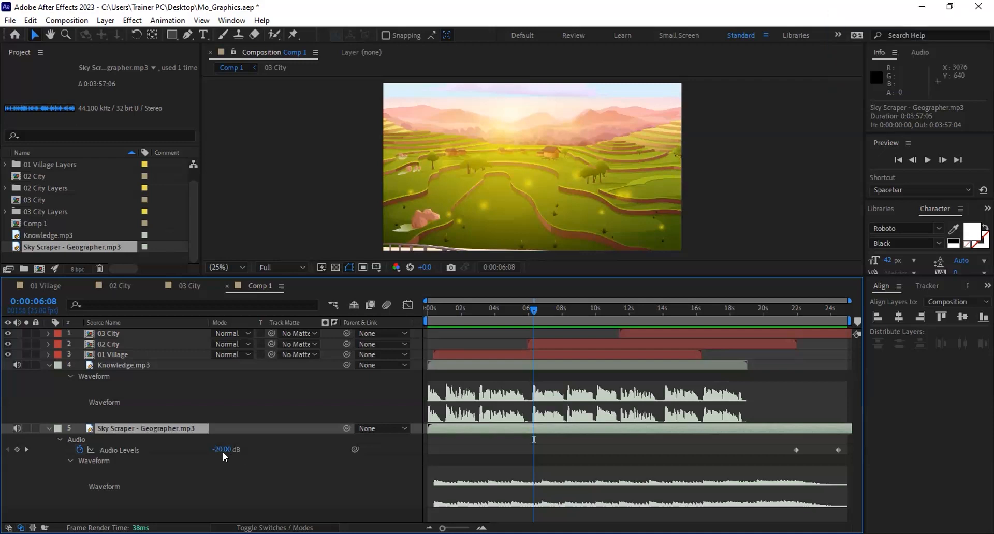
click(794, 308)
drag(817, 312, 796, 314)
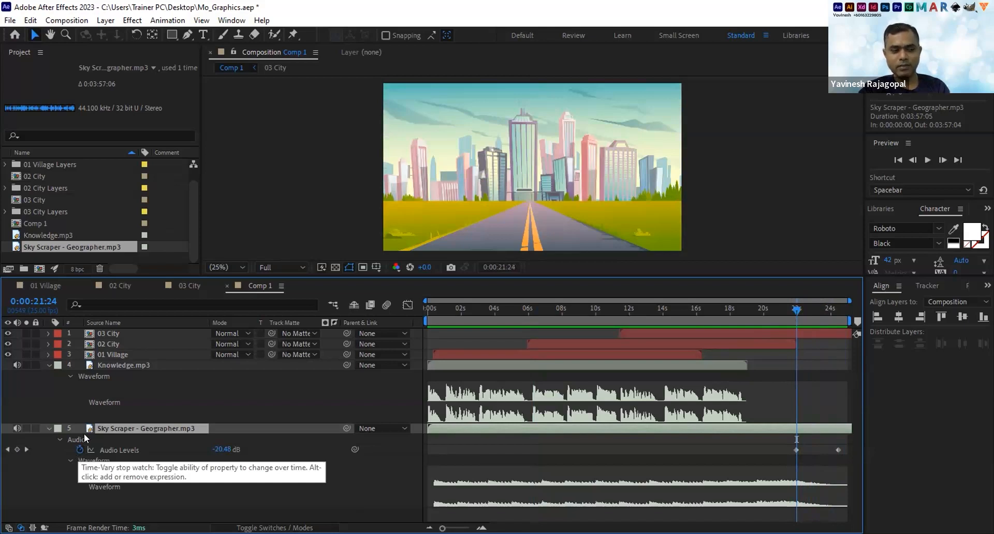
drag(796, 310, 860, 303)
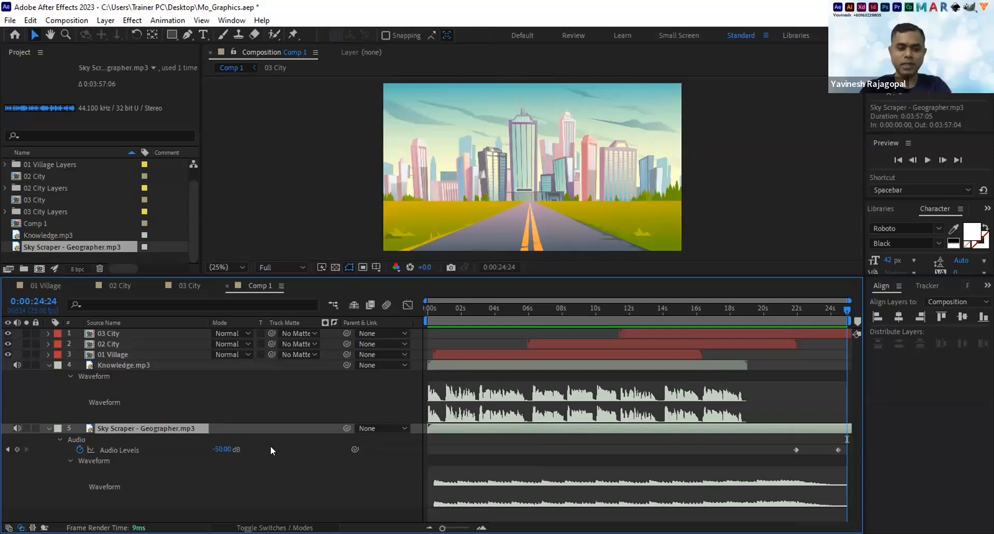
click(927, 160)
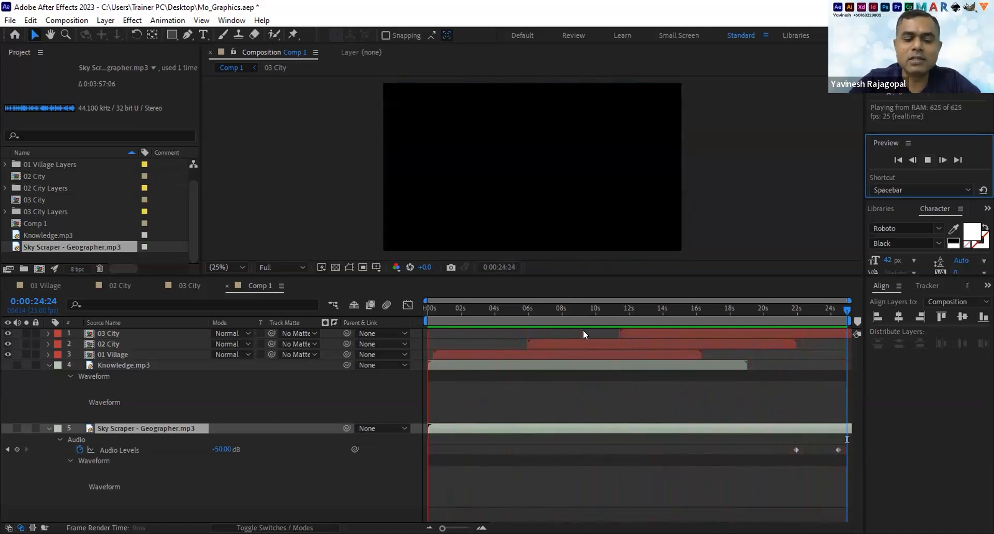
Add a 100% Scale keyframe at 0:00:00:10 on the 01 Village layer.
click(474, 311)
drag(472, 312, 431, 318)
key(space)
click(444, 353)
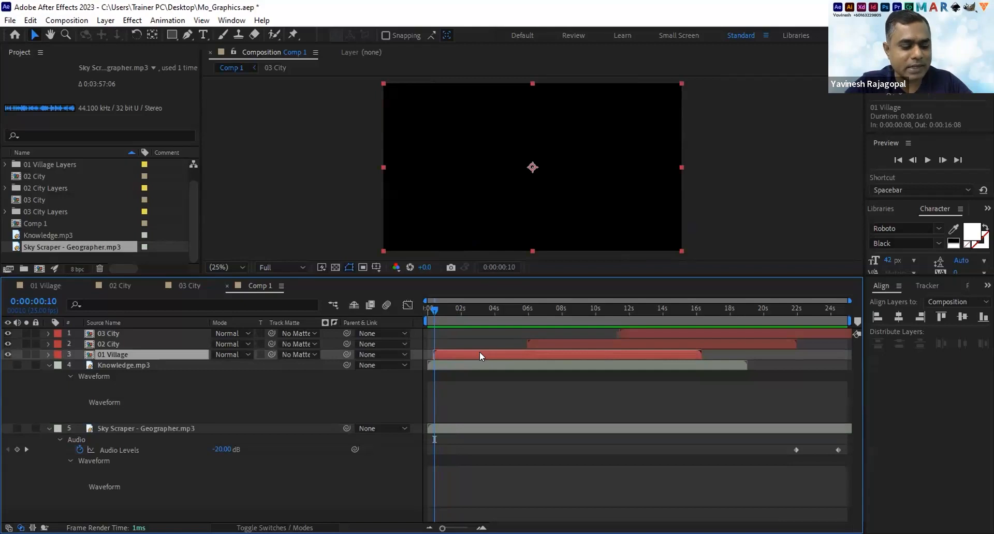
key(s)
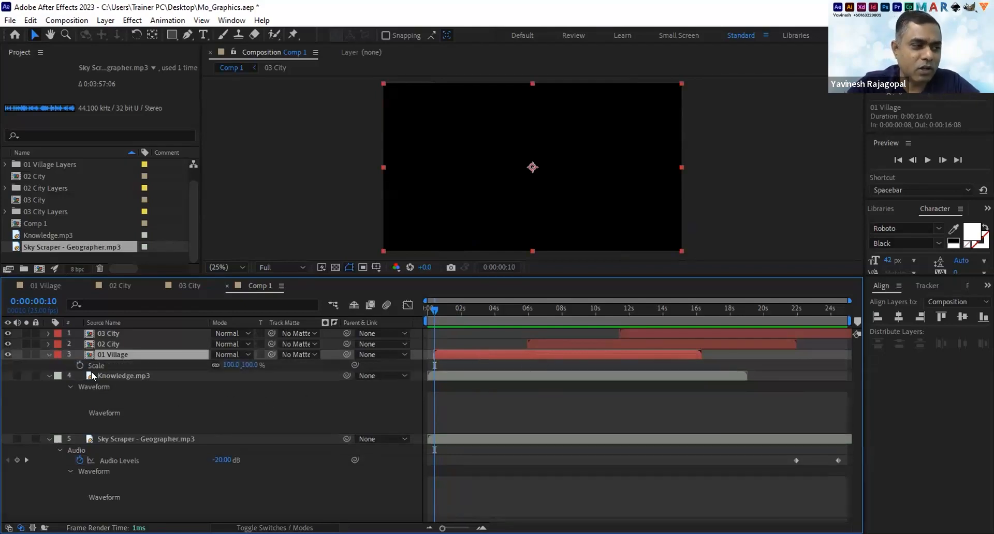
click(79, 365)
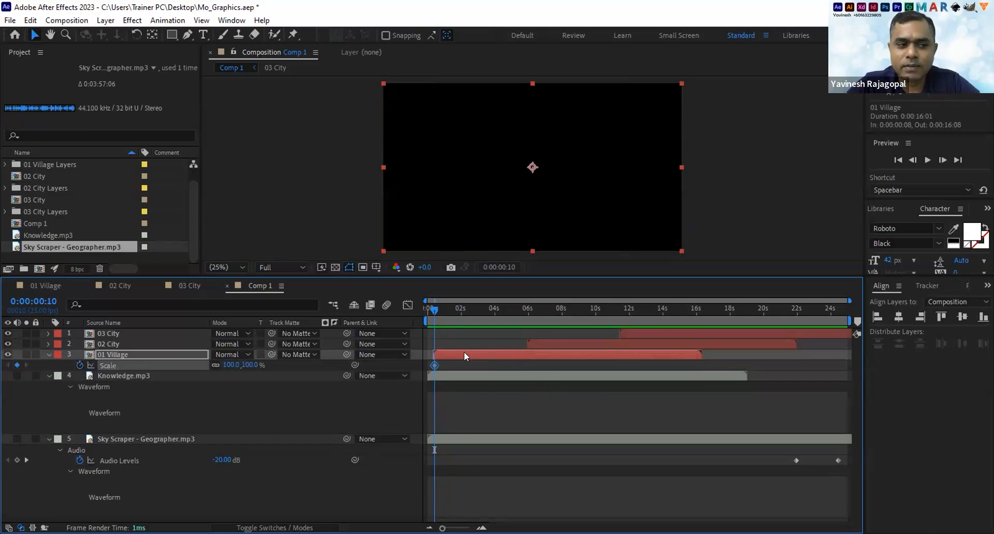
Scale the 01 Village layer up to 120% at 0:00:06:20 for a slow zoom-in.
drag(431, 304, 541, 315)
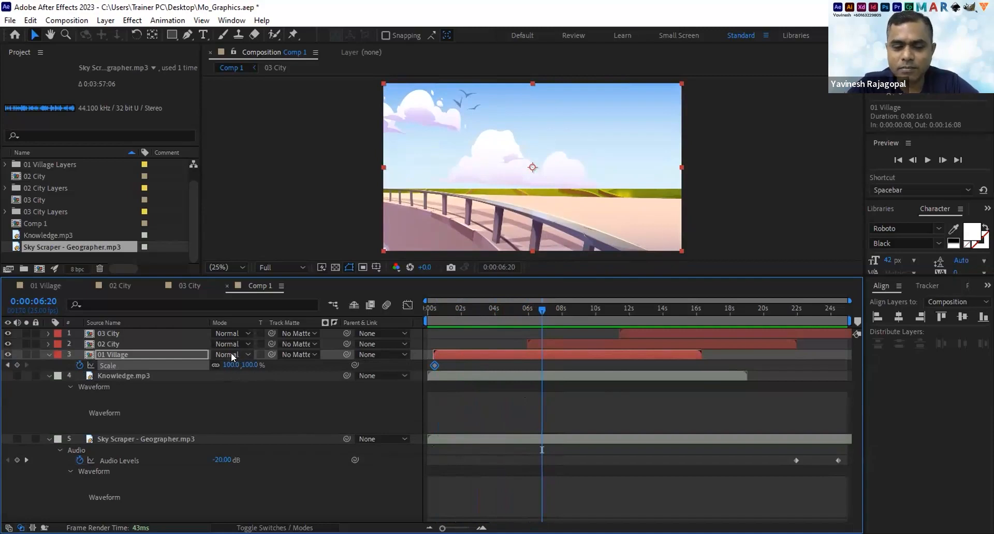
click(250, 365)
text(110)
key(Return)
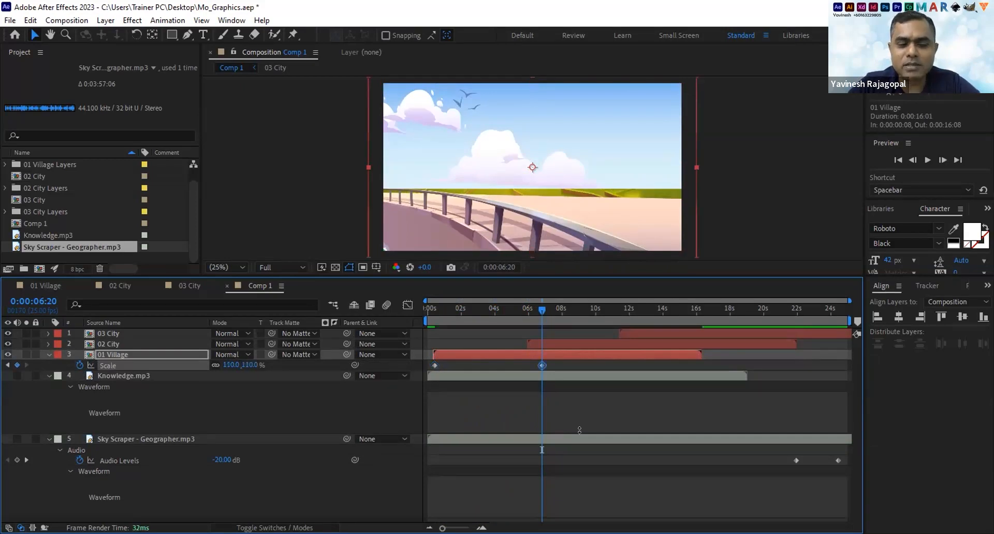
click(247, 365)
text(120)
key(Return)
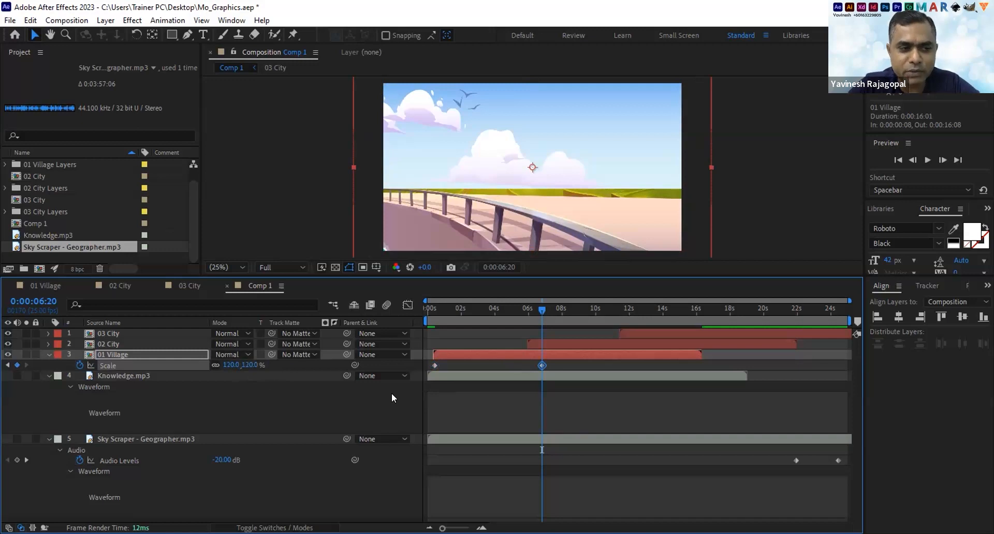
Preview the 01 Village zoom from the start of the composition and scrub through it.
click(895, 161)
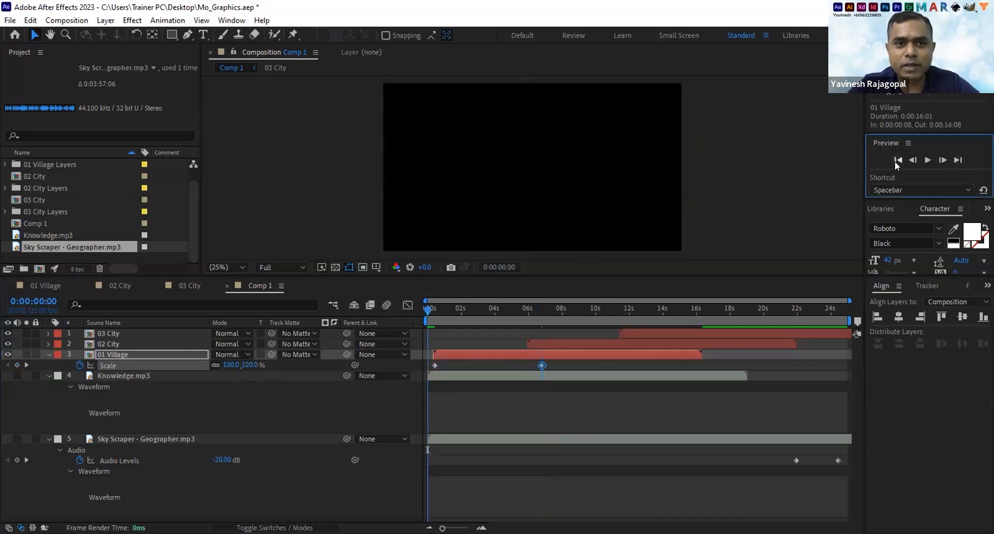
click(926, 159)
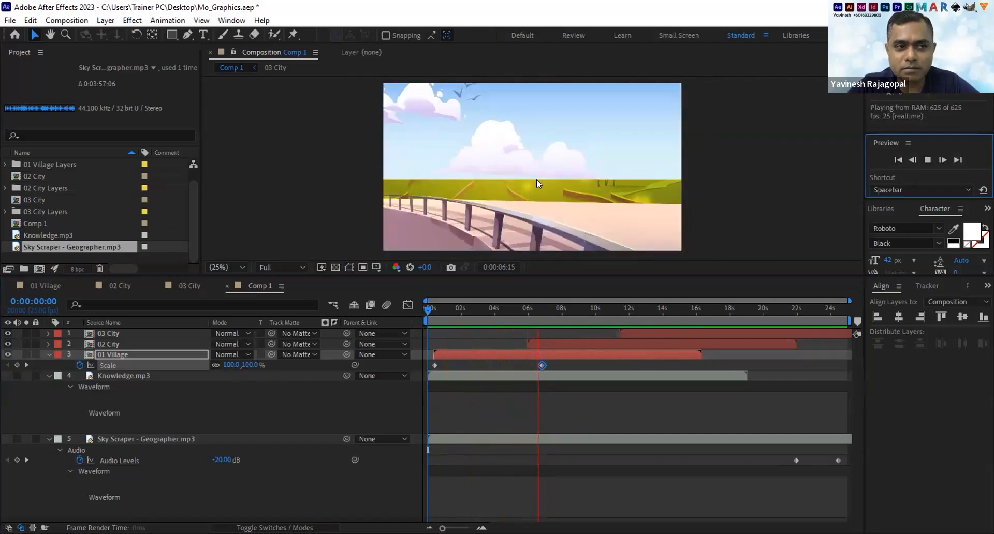
click(927, 161)
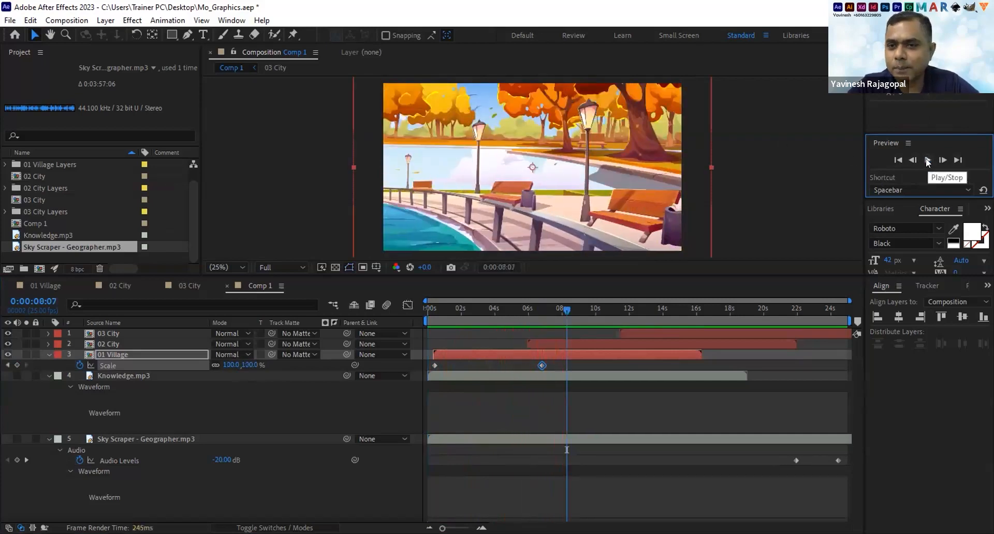
click(489, 310)
drag(460, 309, 489, 303)
Add a 100% Scale keyframe on the 02 City layer at its starting point, 0:00:05:24.
click(568, 342)
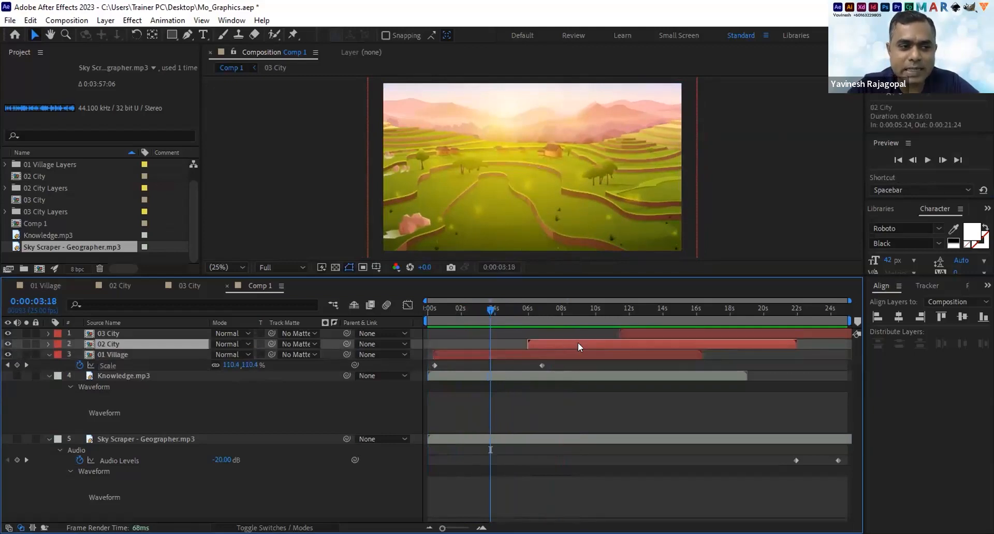
drag(515, 313, 523, 313)
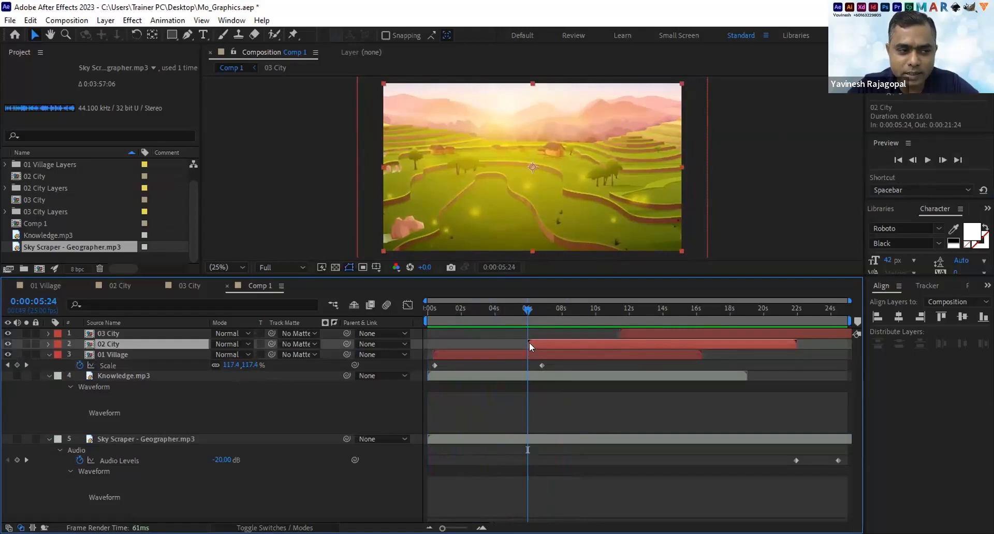
key(s)
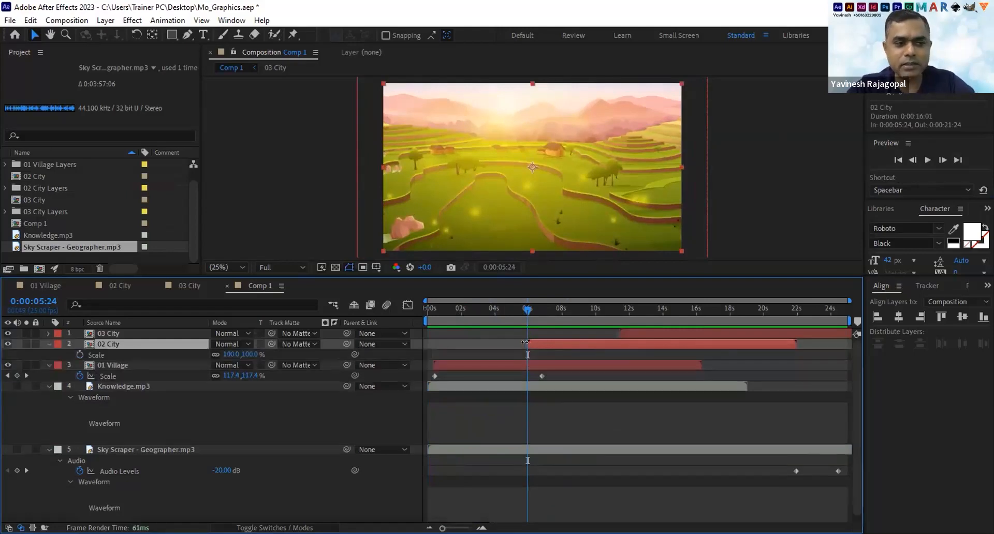
click(79, 354)
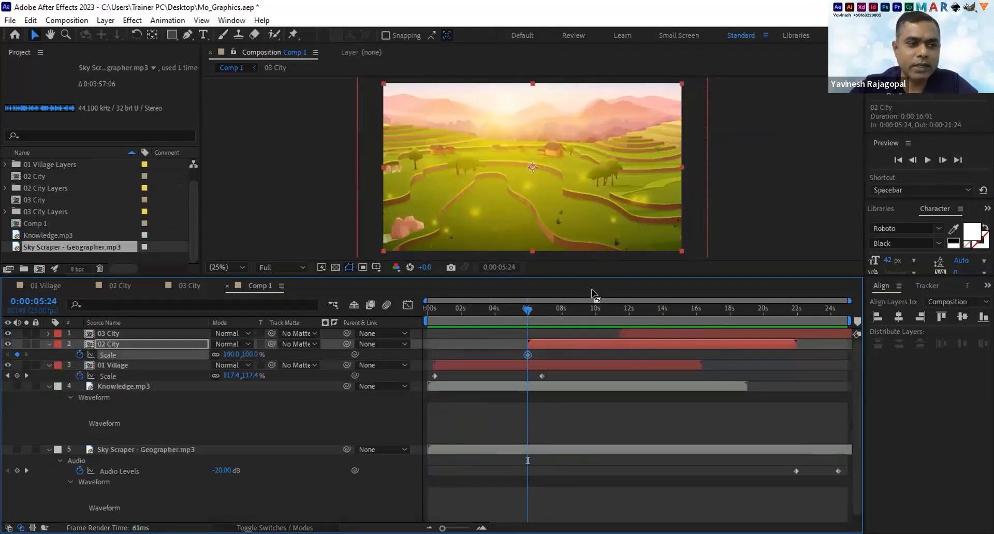
Set the 02 City layer's Scale to 120% at 0:00:12:07.
drag(529, 308, 631, 314)
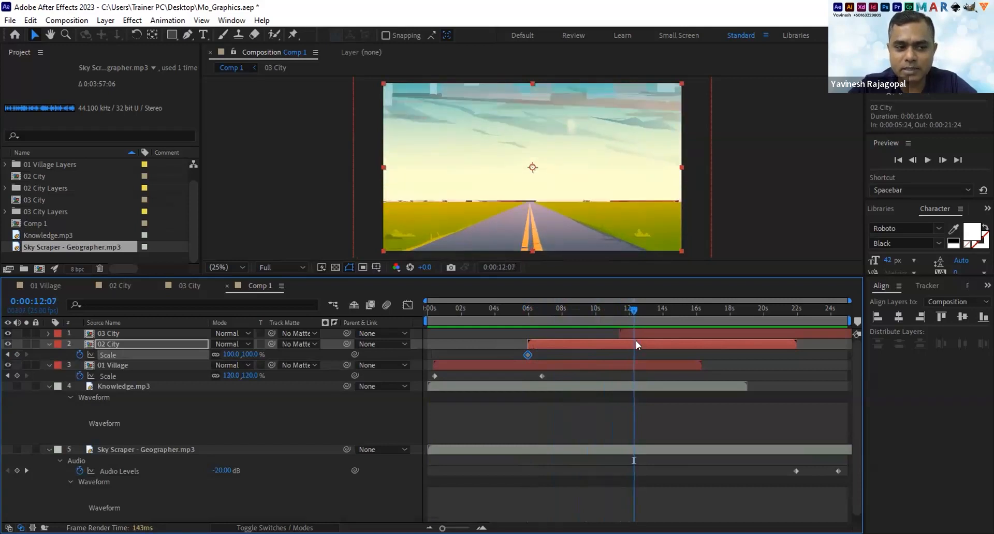
click(251, 354)
text(120)
key(Return)
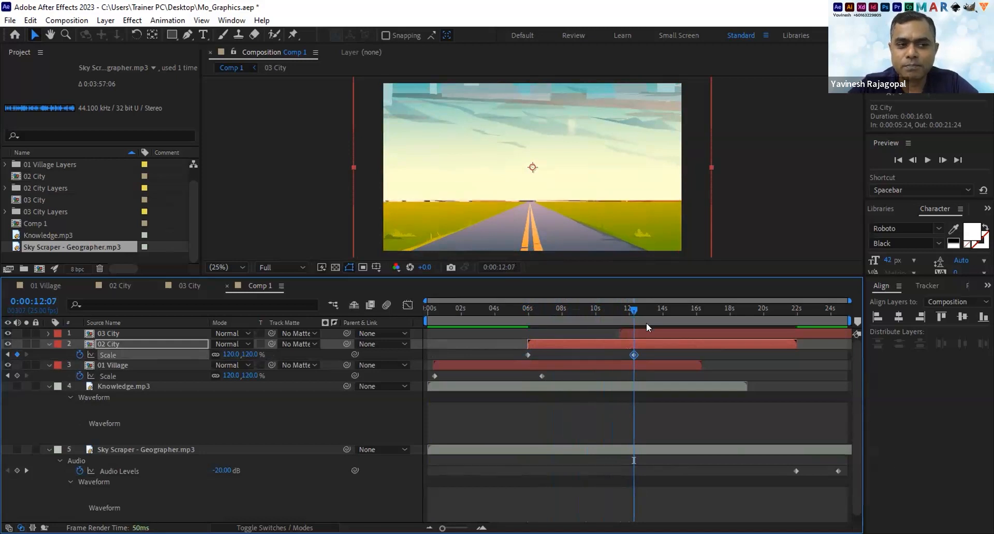
Add a 100% Scale keyframe at 0:00:11:09 on the 03 City layer.
drag(632, 309, 618, 312)
click(632, 332)
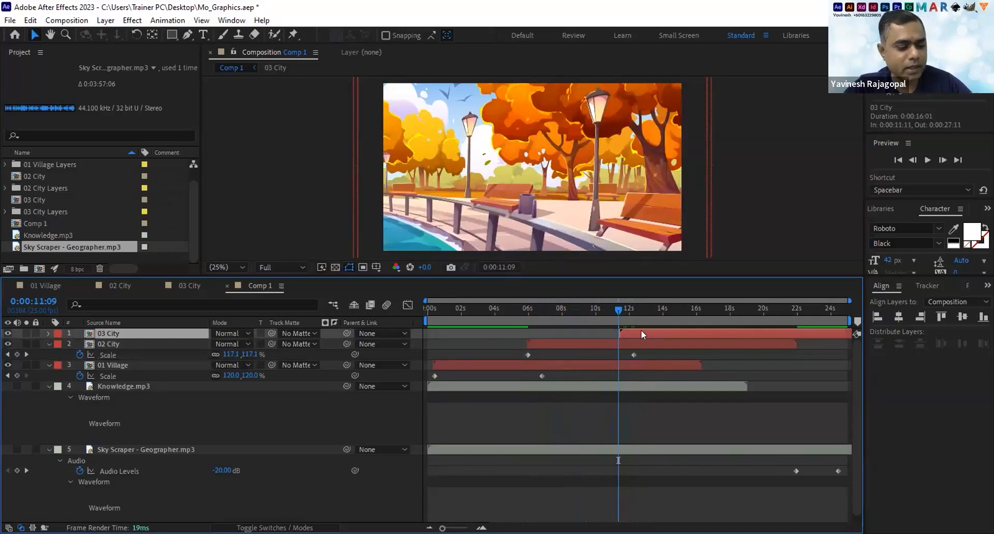
key(s)
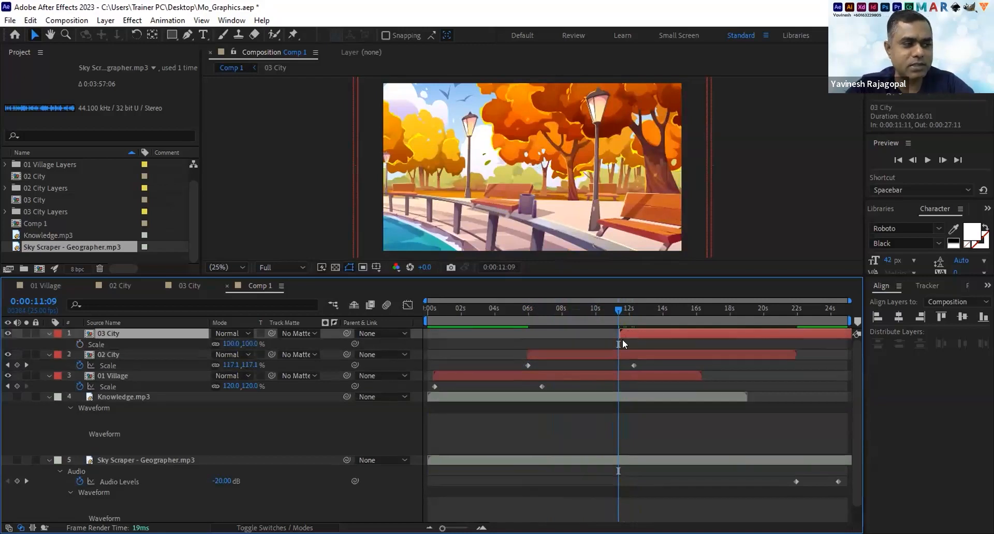
click(79, 344)
Set the 03 City layer's Scale to 120% at 0:00:24:24 and preview the zooms in the composition.
click(718, 305)
drag(760, 309, 855, 309)
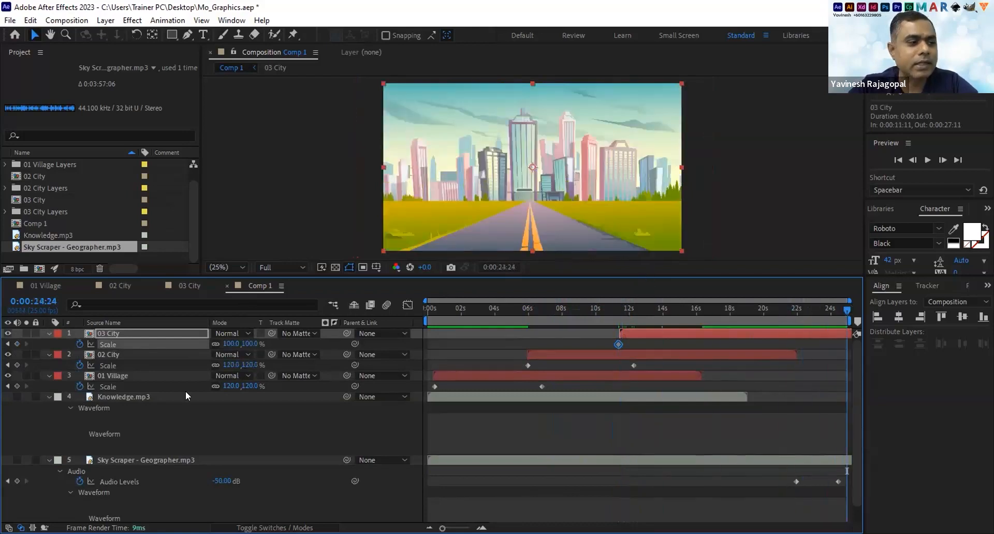
click(249, 343)
text(120)
key(Return)
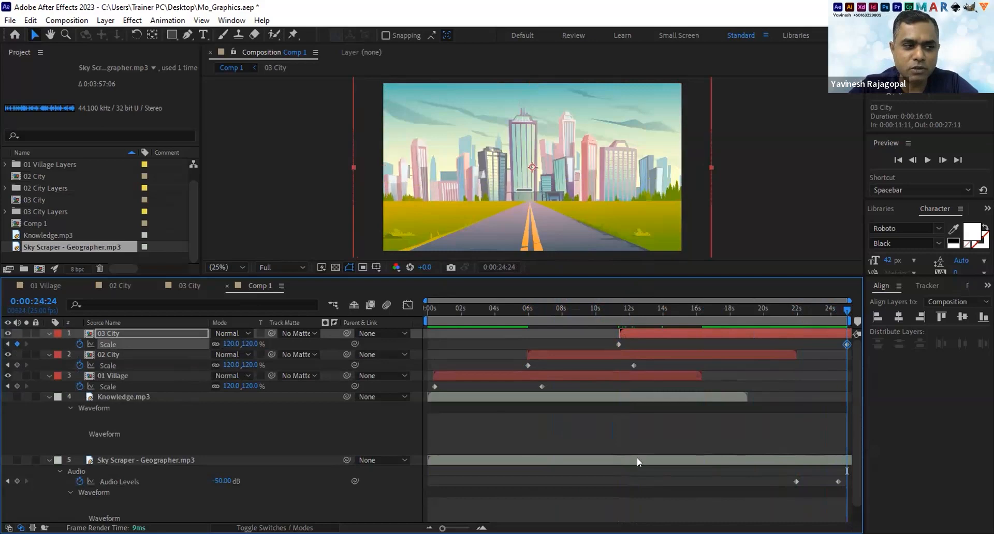
click(927, 160)
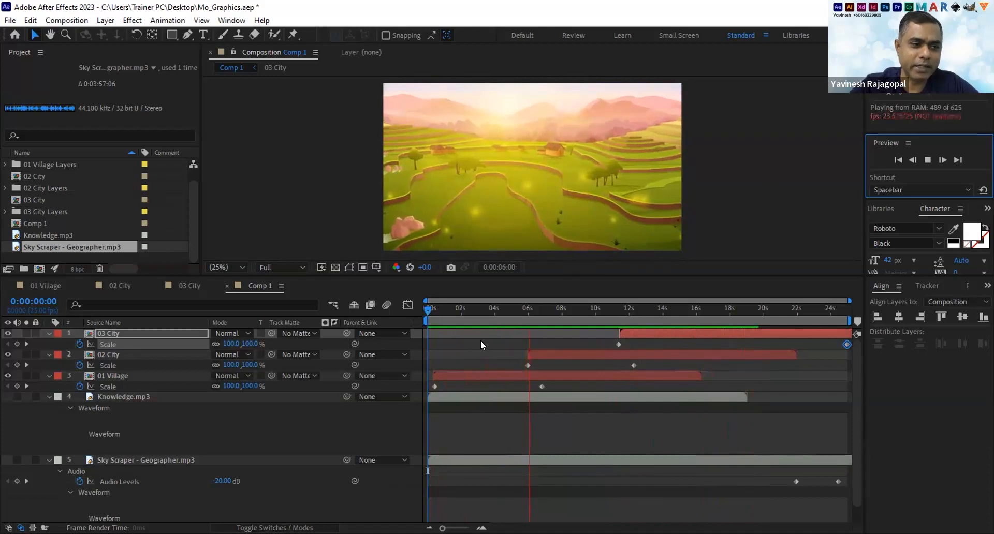
click(497, 394)
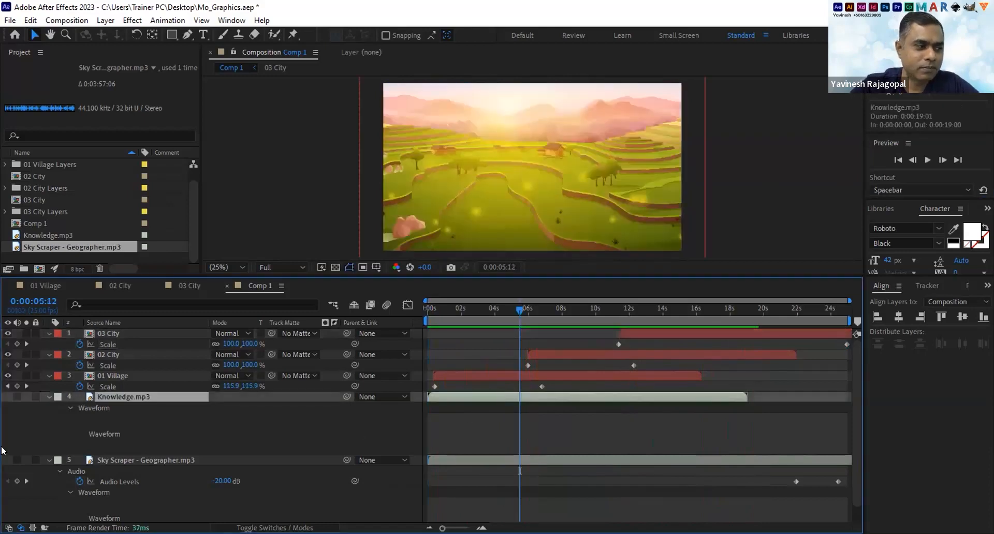
Preview the composition with both audio layers muted and enlarge the timeline area.
click(17, 397)
click(16, 460)
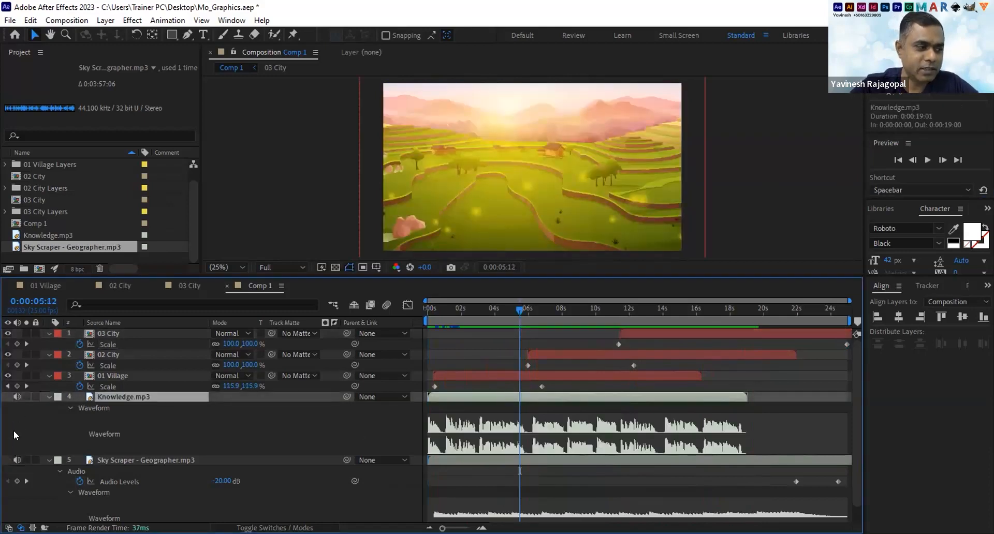
click(15, 396)
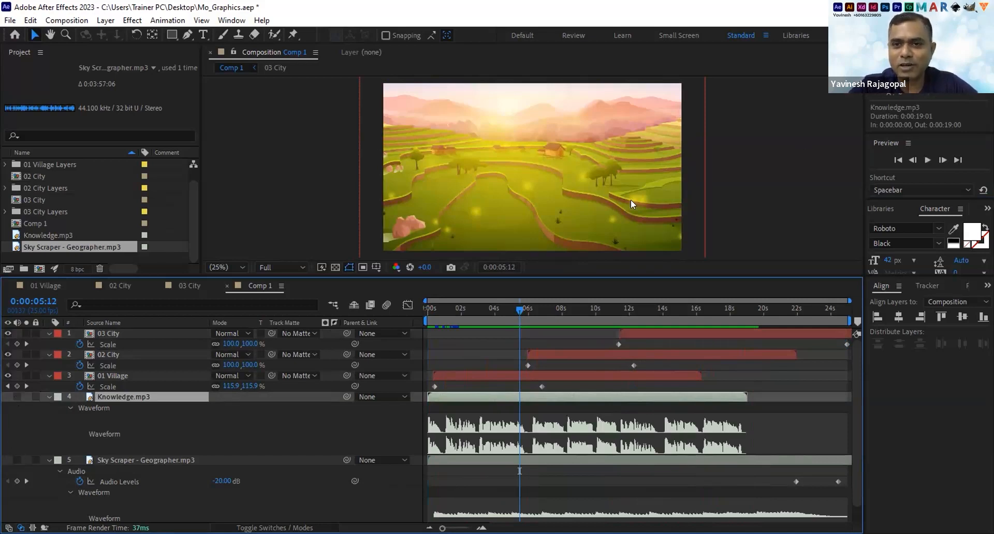
click(928, 160)
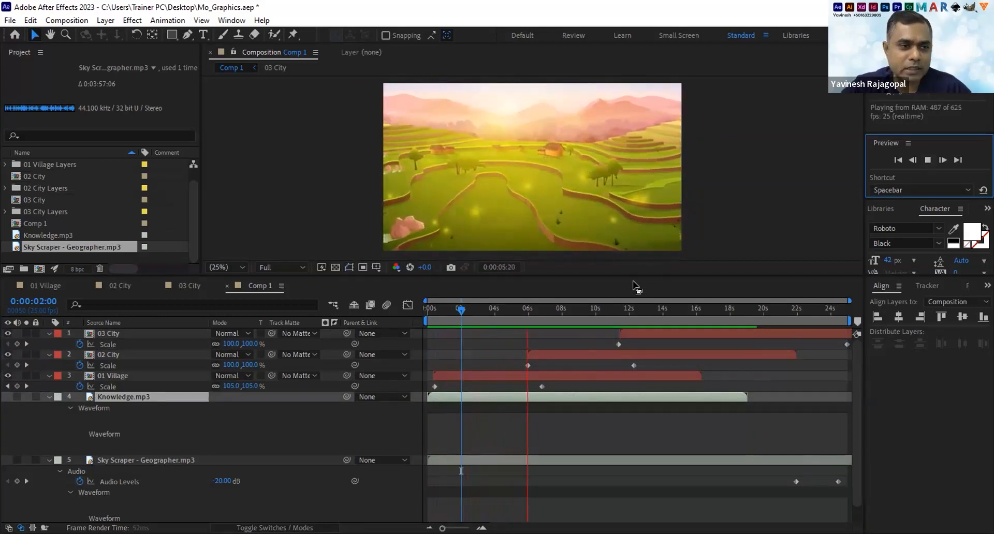
drag(635, 276, 644, 216)
click(661, 250)
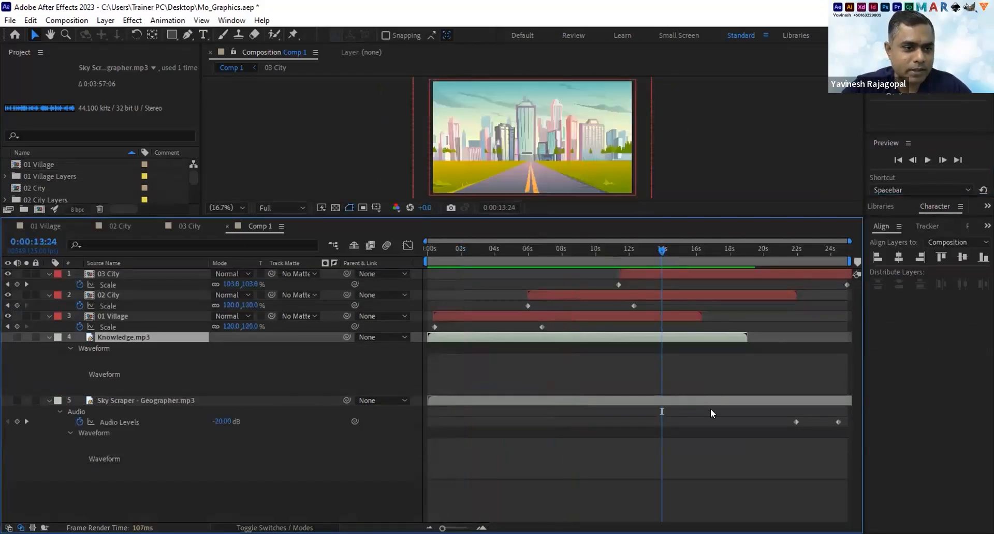
Delete both Audio Levels keyframes from the Sky Scraper - Geographer.mp3 layer.
drag(780, 412, 844, 431)
key(Delete)
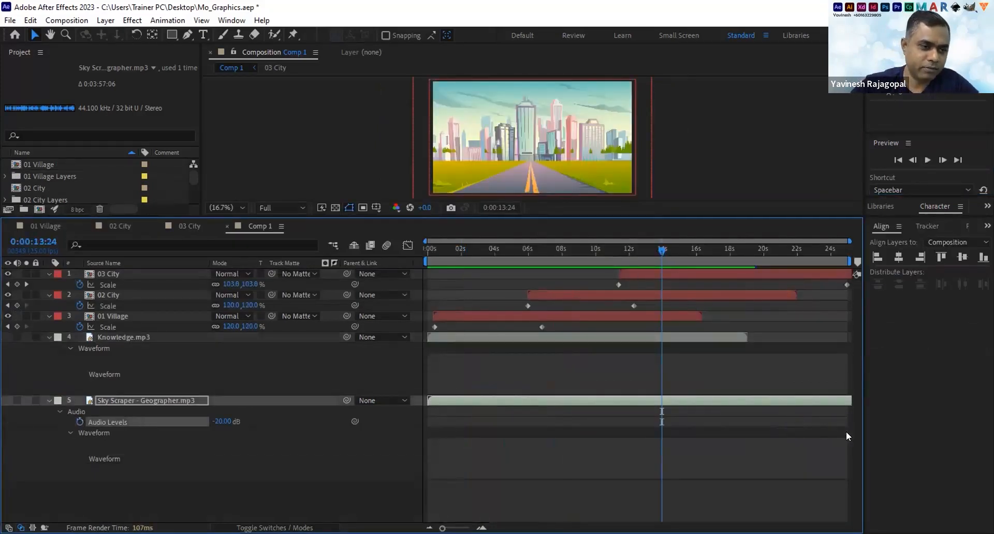
click(151, 400)
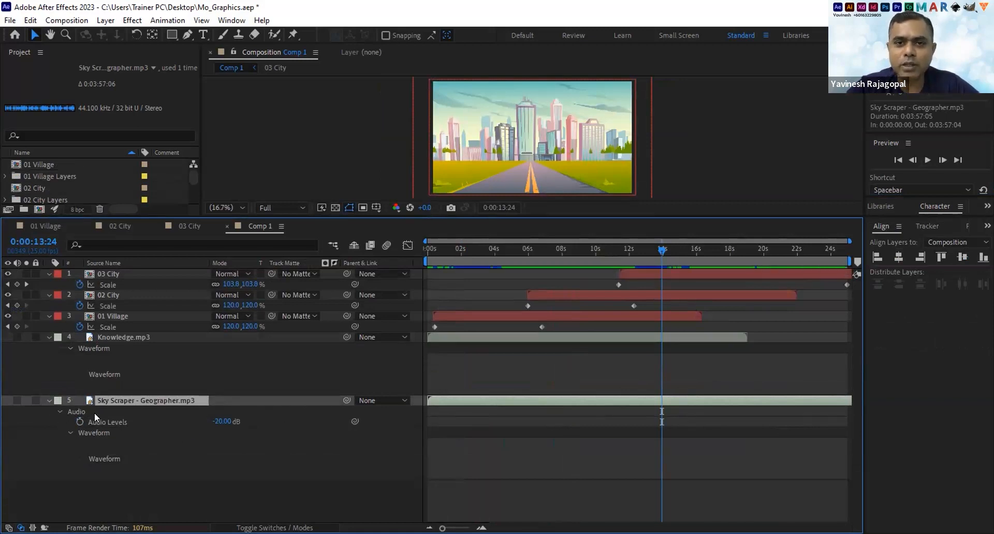
Set the Sky Scraper - Geographer.mp3 layer's Audio Levels to 0 dB.
click(222, 421)
click(351, 441)
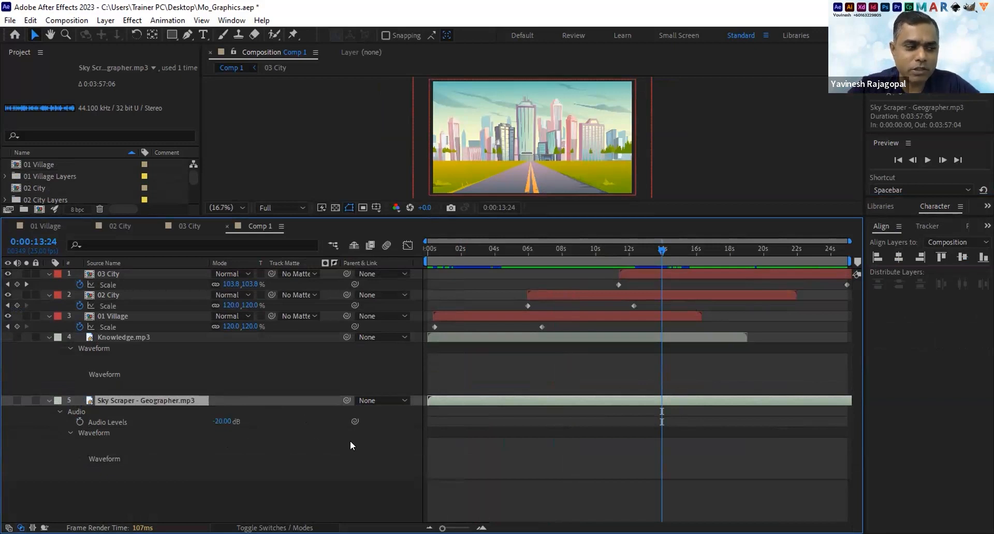
click(221, 421)
text(0)
key(Return)
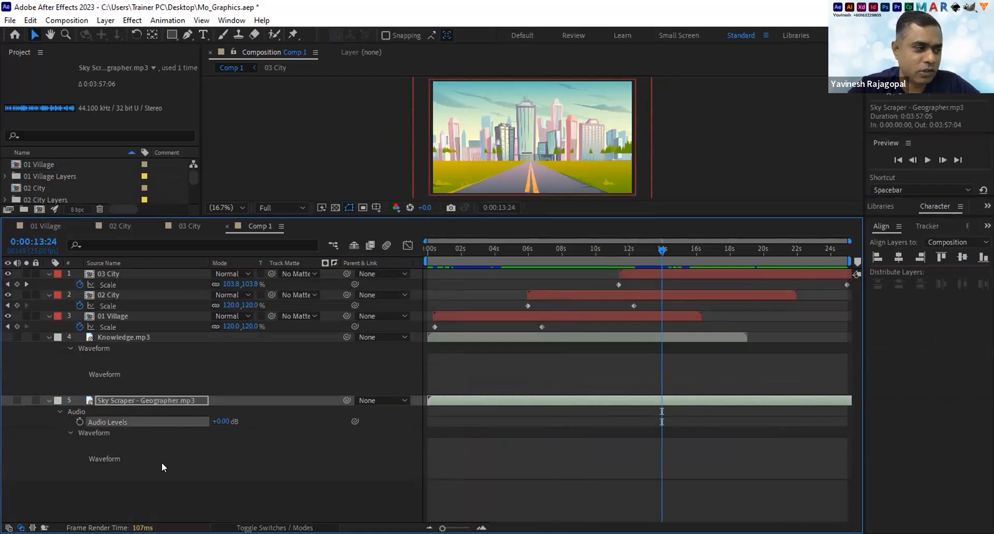
Unmute the Sky Scraper - Geographer.mp3 layer and set its Audio Levels to -20 dB.
click(17, 400)
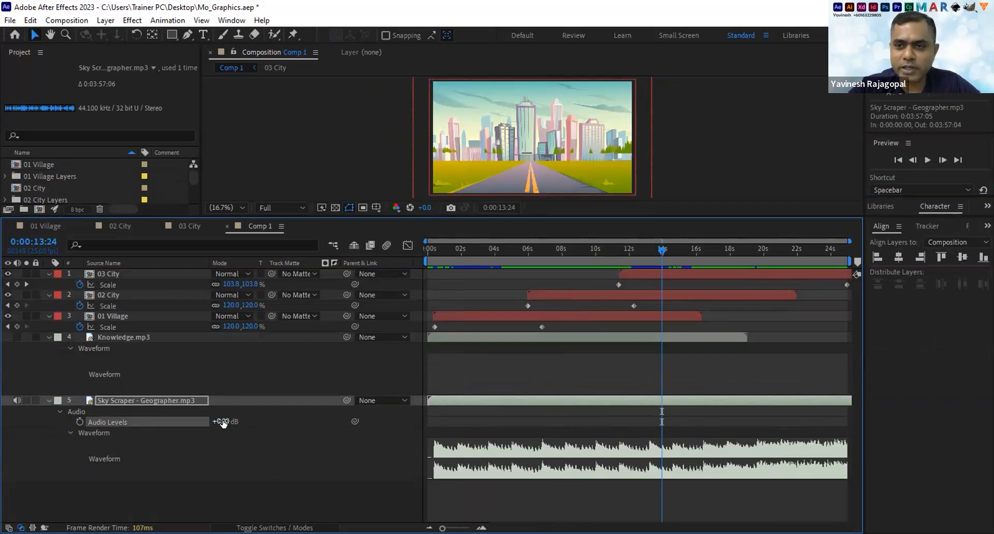
text(-20)
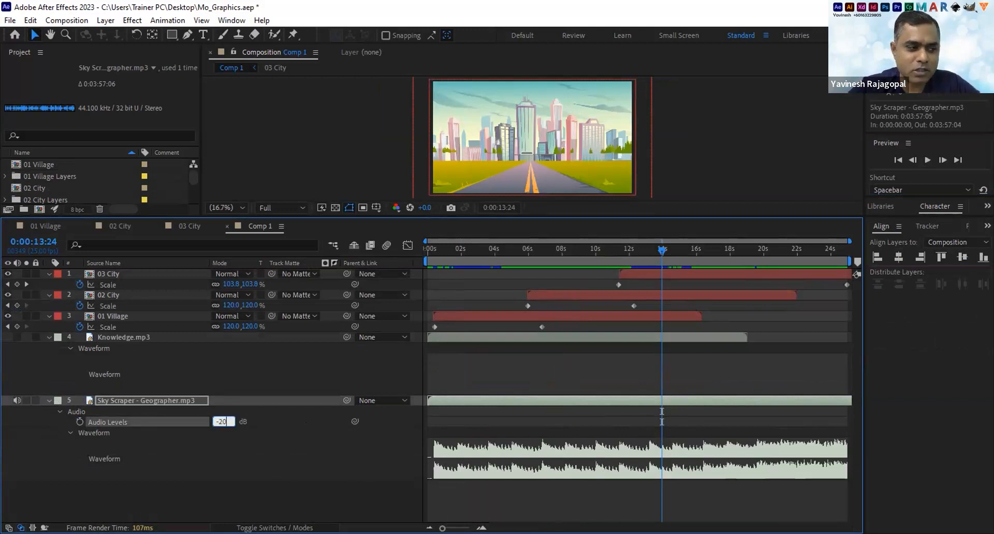
key(Return)
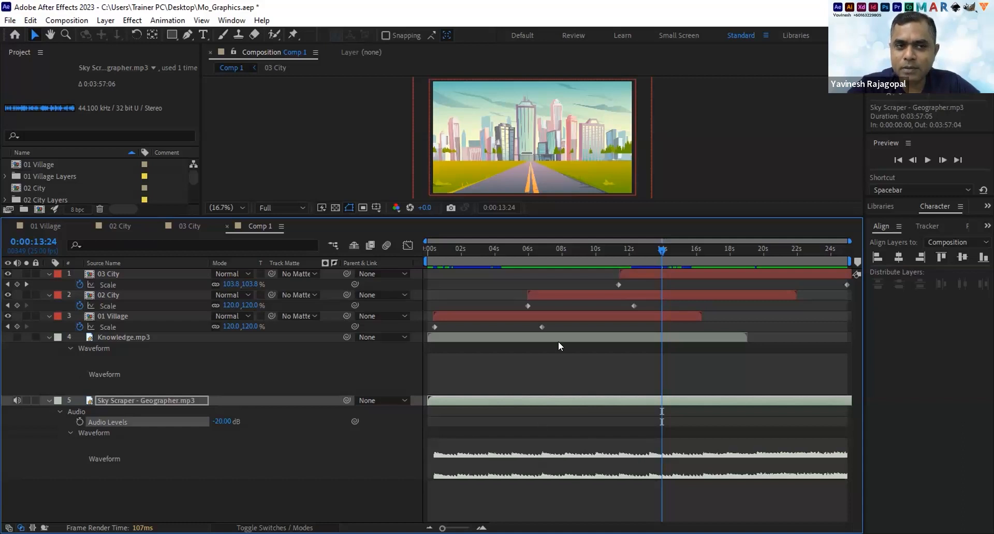
Add an Audio Levels keyframe at 0:00:21:23 on the Sky Scraper - Geographer.mp3 layer.
drag(669, 247, 862, 241)
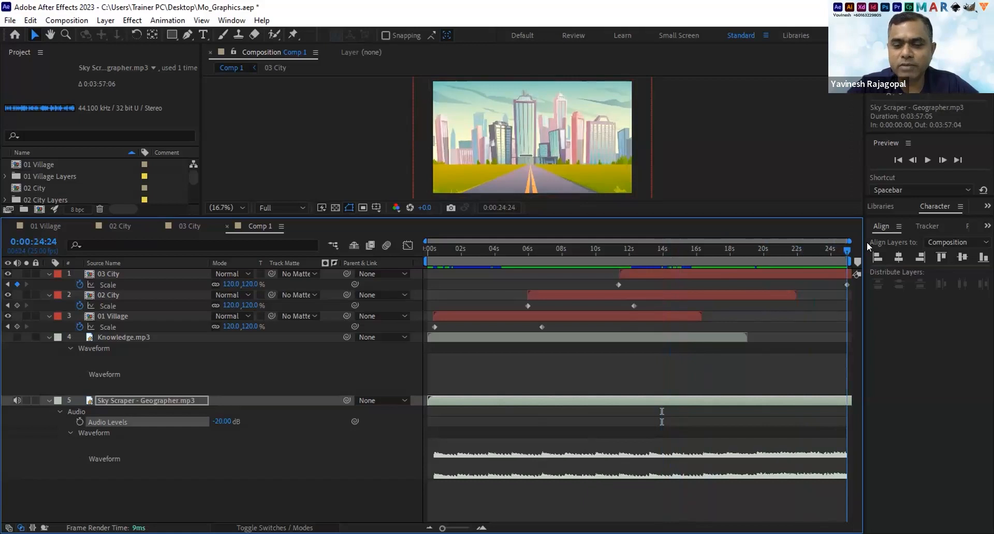
drag(867, 241, 796, 250)
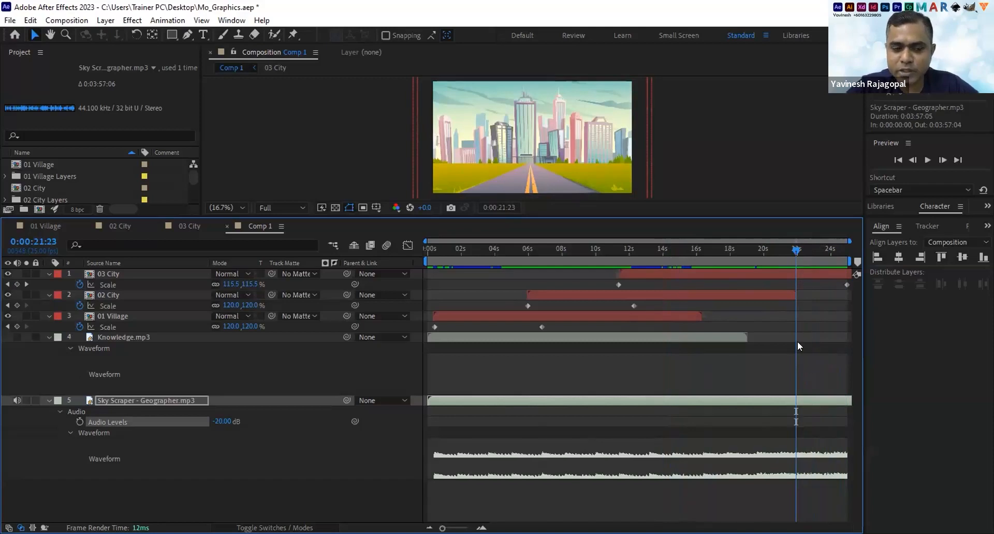
click(77, 420)
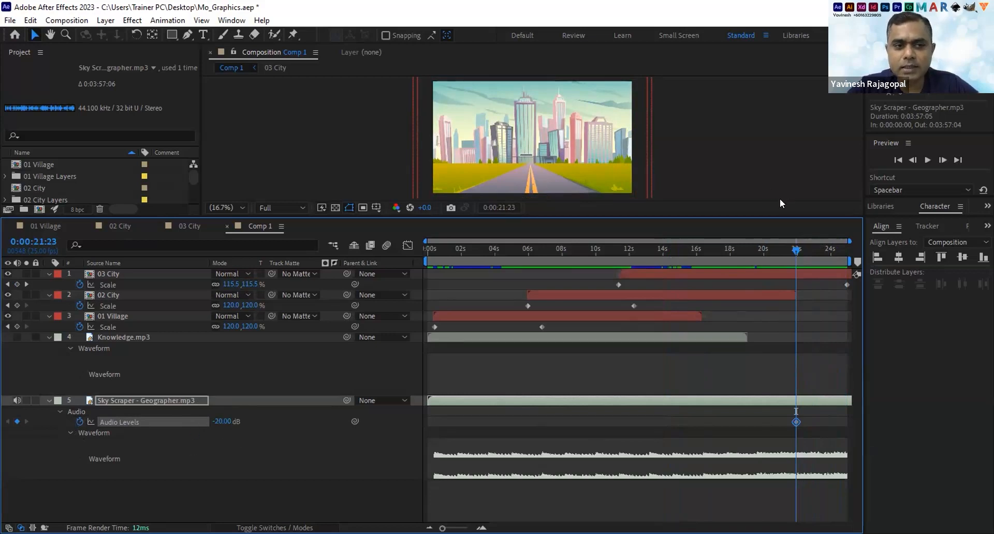
Set the music layer's Audio Levels to -50 dB at 0:00:24:24 and preview the fade-out.
drag(800, 252, 865, 253)
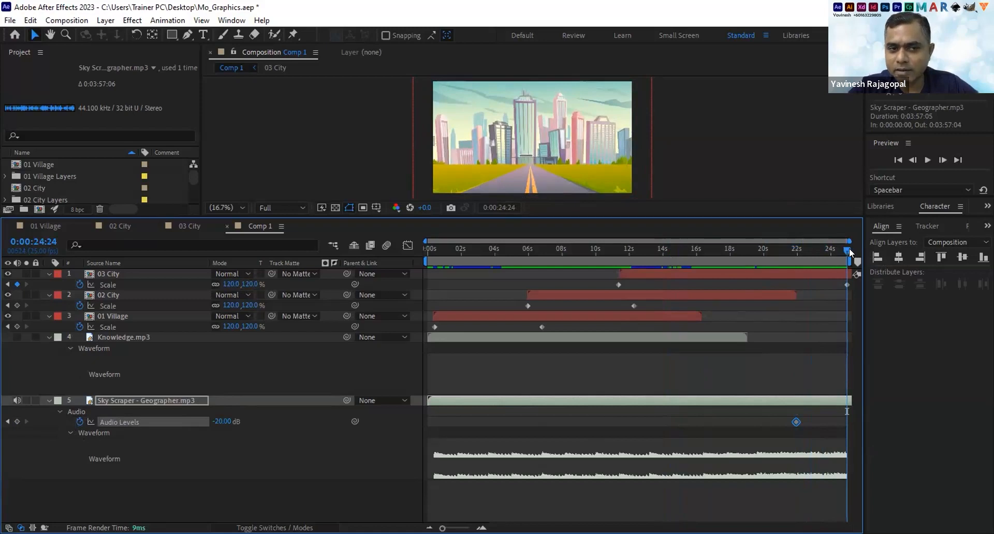
click(218, 421)
text(-50)
key(Return)
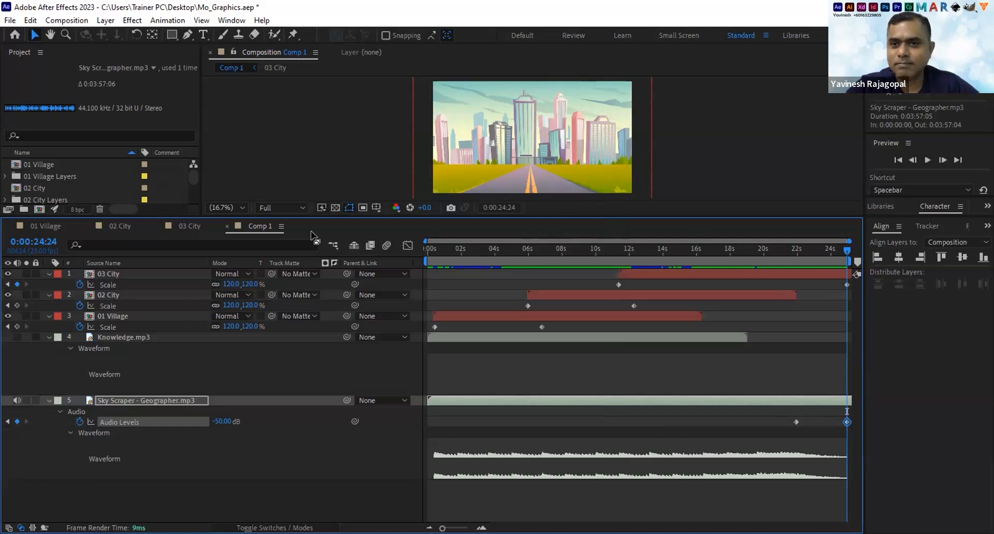
click(927, 161)
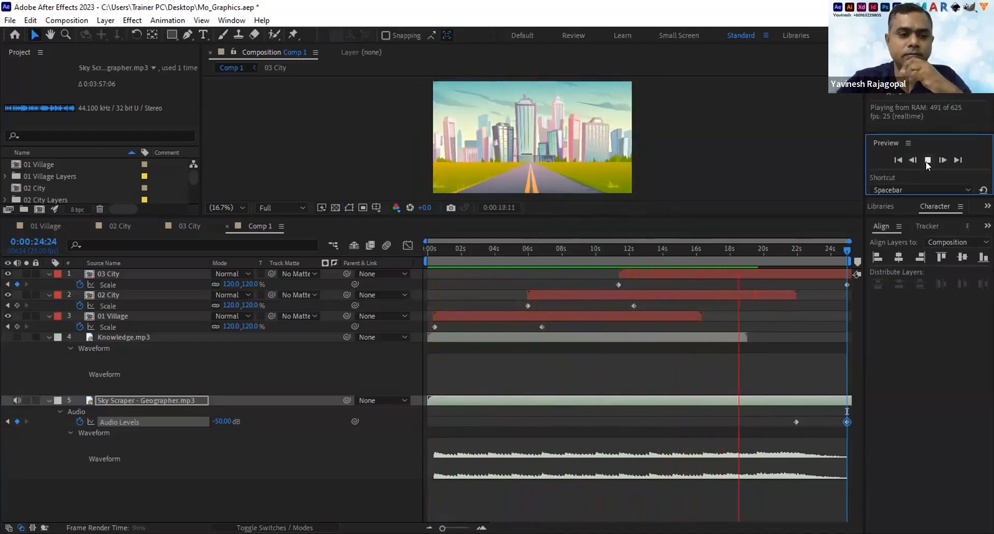
click(925, 160)
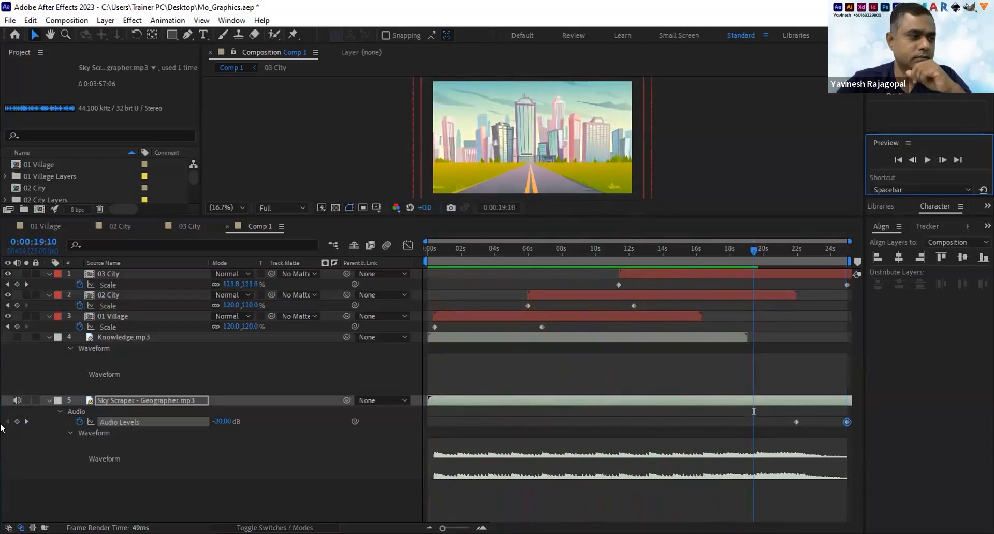
Change the music layer's Audio Levels keyframe at 0:00:21:23 to -30 dB.
click(26, 418)
click(26, 419)
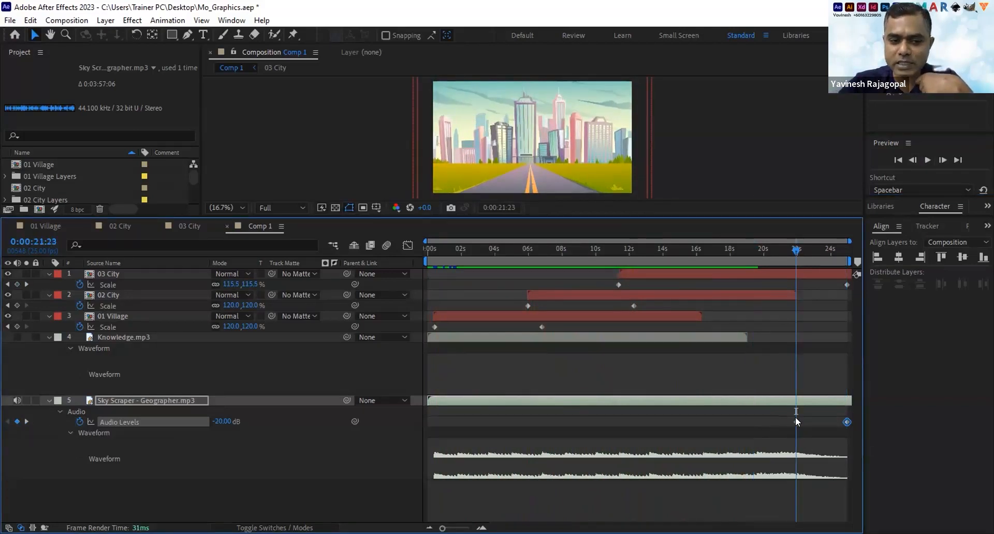
click(222, 422)
text(-)
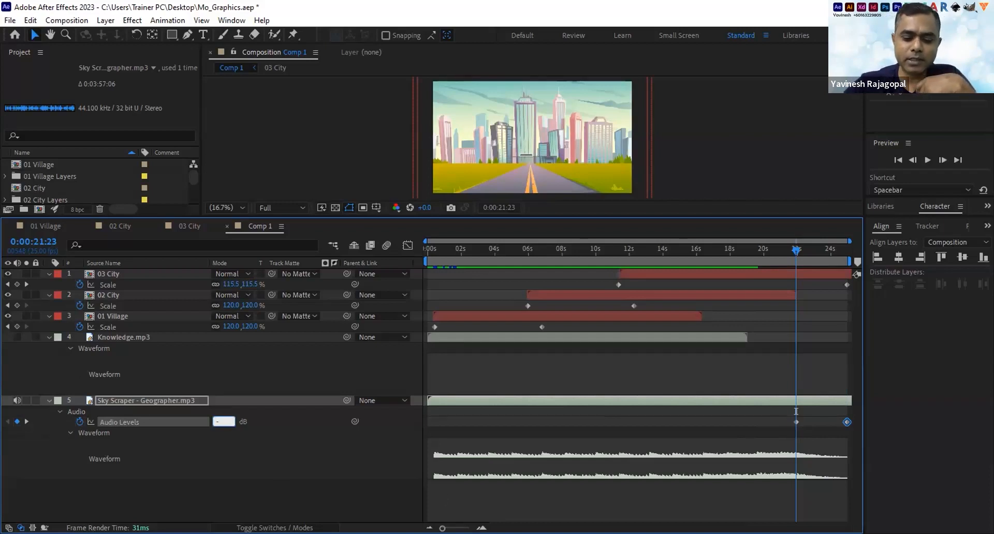
text(30)
key(Return)
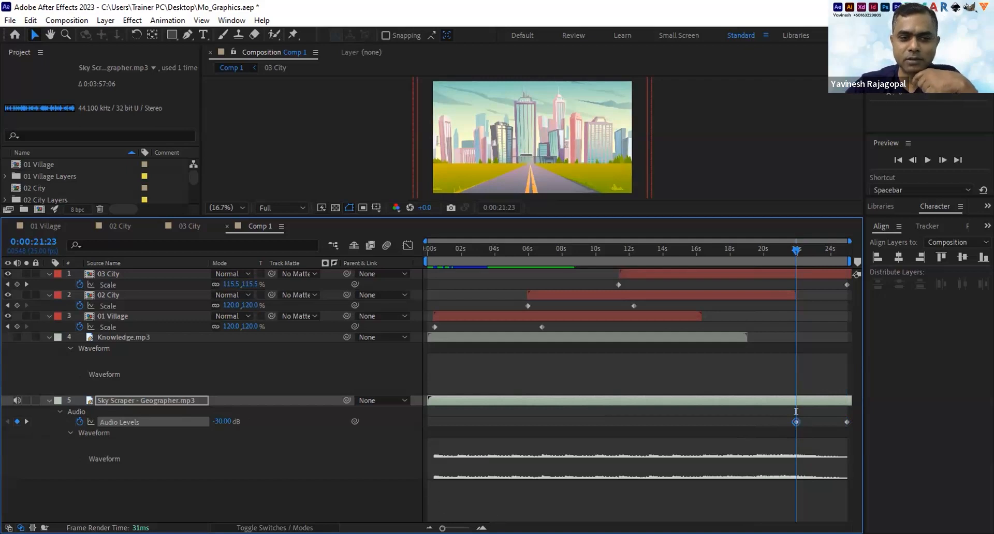
Preview the composition with the quieter music and scrub through the 01 Village scene.
click(926, 161)
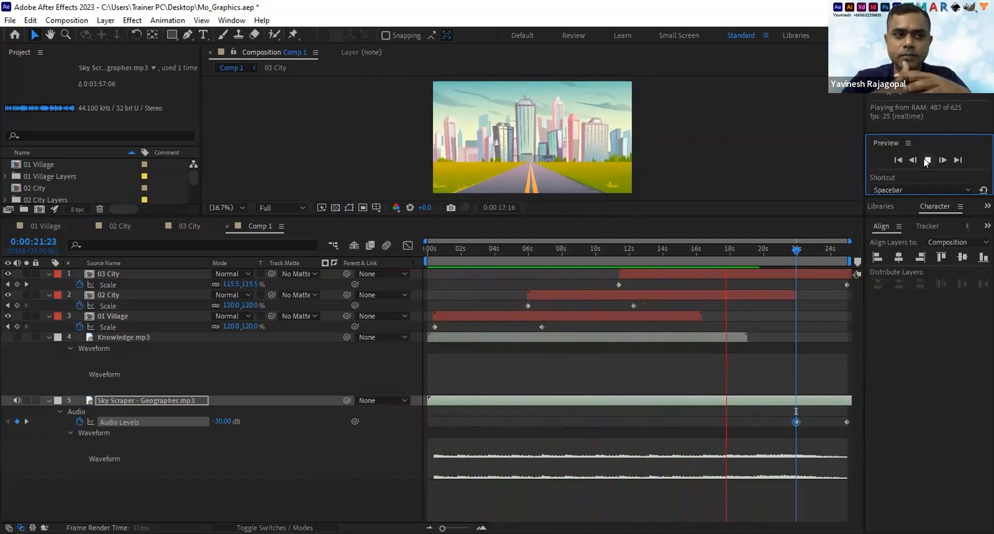
key(space)
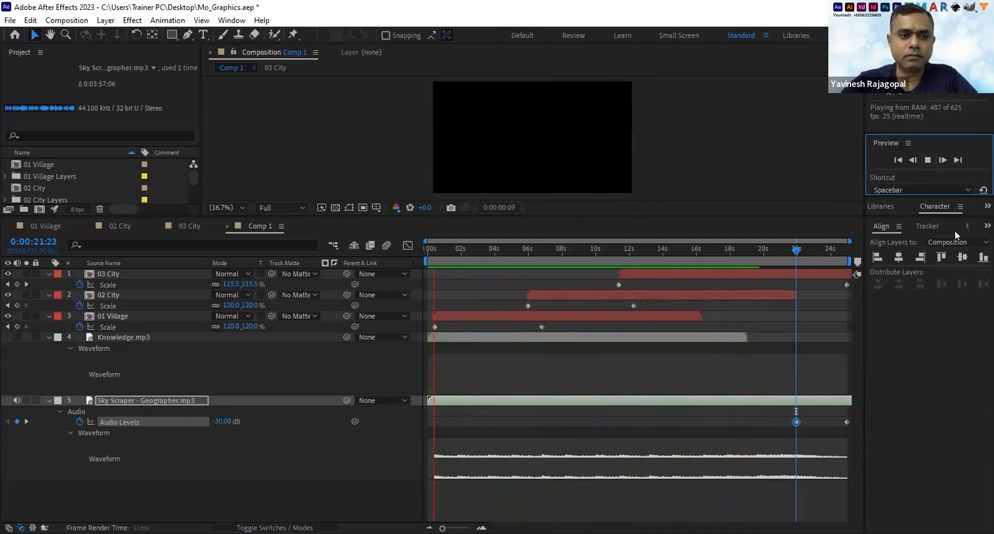
click(762, 246)
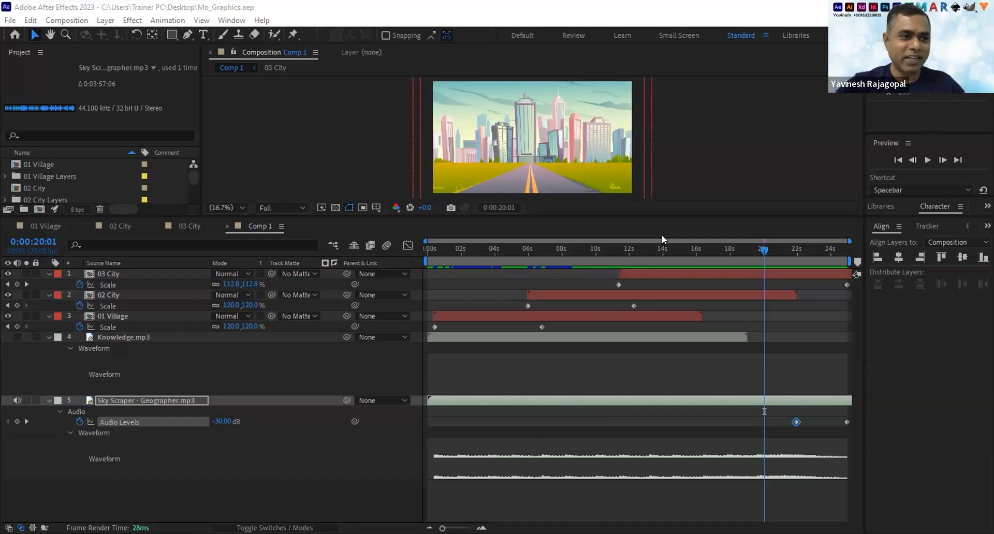
drag(449, 265, 484, 265)
key(space)
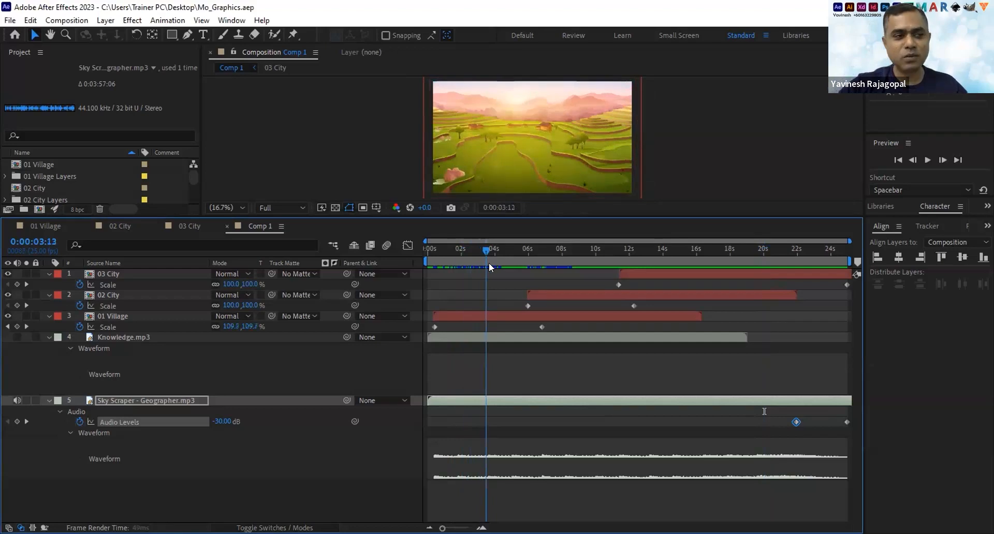
click(510, 252)
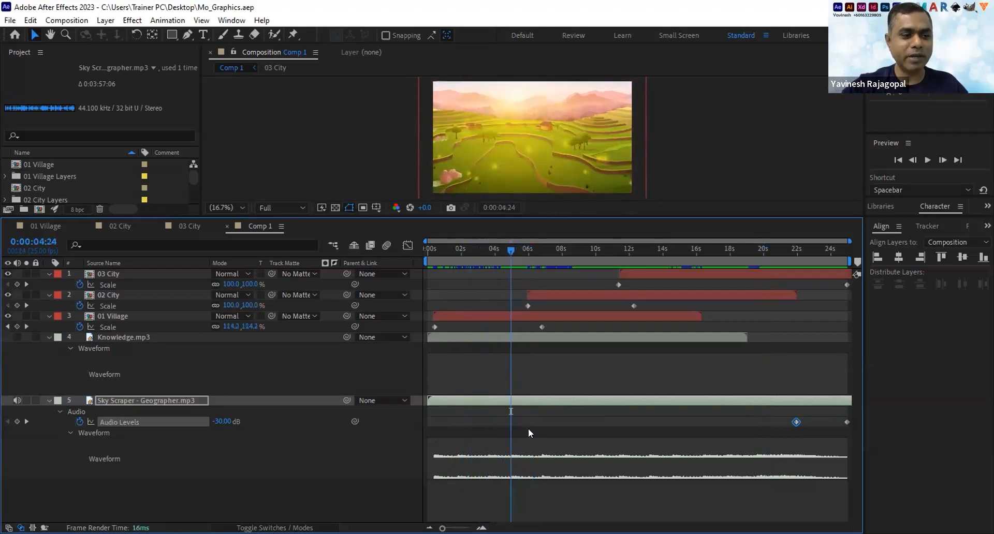
Unmute the Knowledge.mp3 narration layer and move the current time to 0:00:20:18.
click(18, 337)
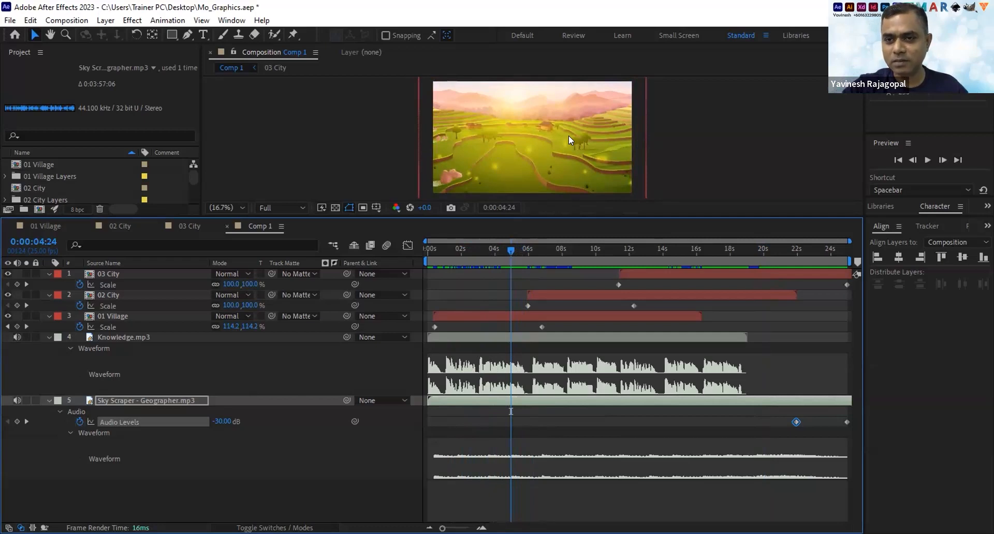
drag(509, 247, 783, 248)
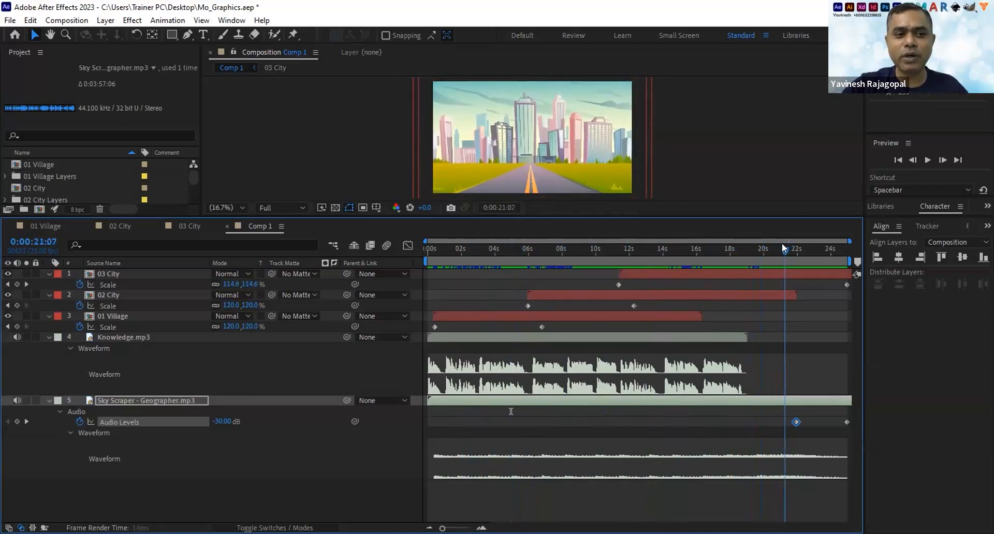
click(746, 275)
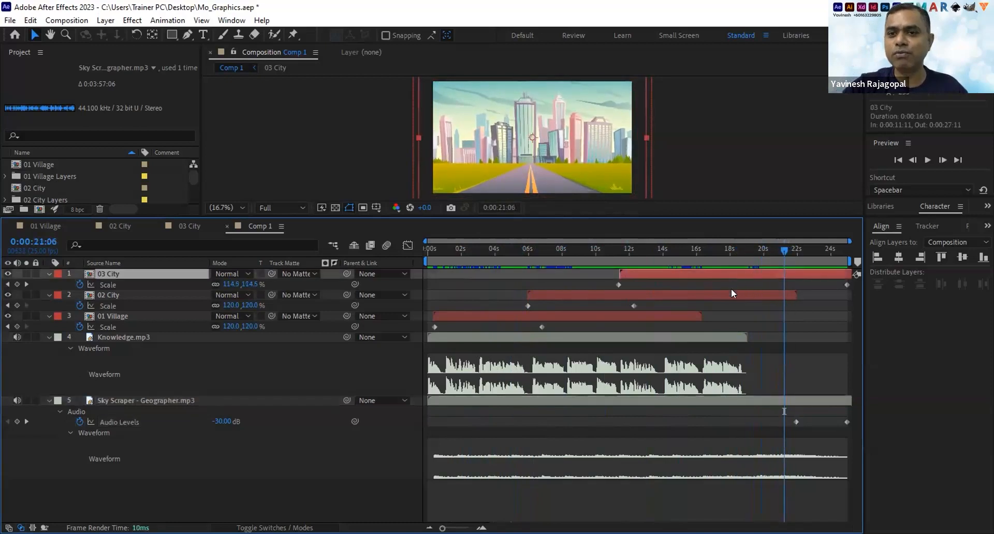
drag(788, 253, 775, 251)
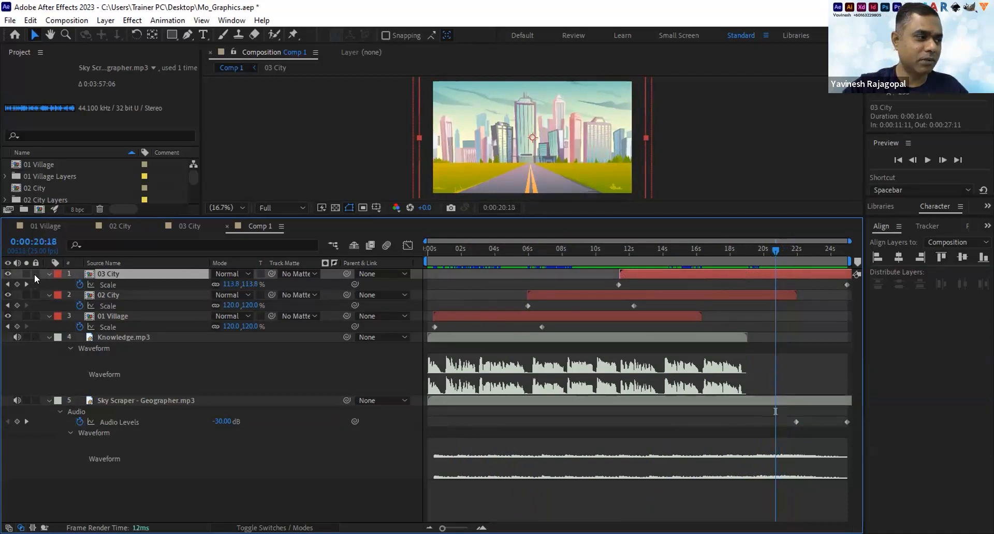
Collapse the properties of the 03 City, 02 City, 01 Village and Knowledge.mp3 layers.
click(48, 274)
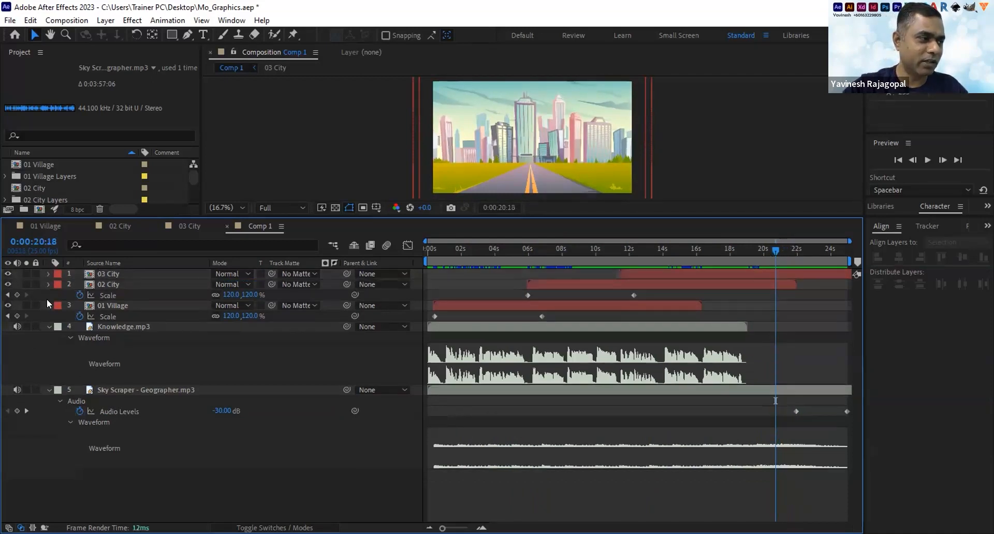
click(48, 284)
click(47, 295)
click(48, 306)
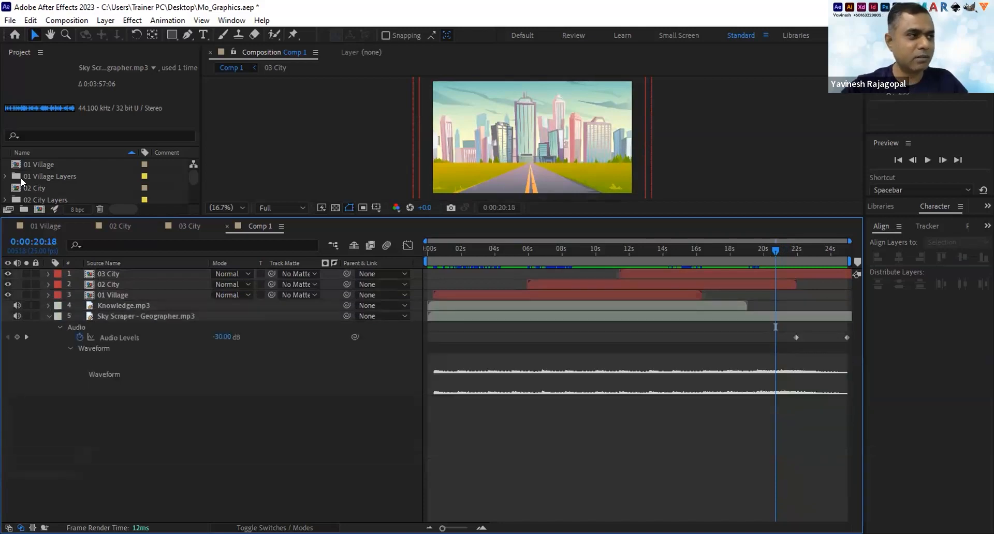
Import 3D logo_final_for_A4_Black_4cm.png from NTW Ae Assets2 and place it above the 03 City layer in Comp 1.
key(ctrl+i)
click(201, 59)
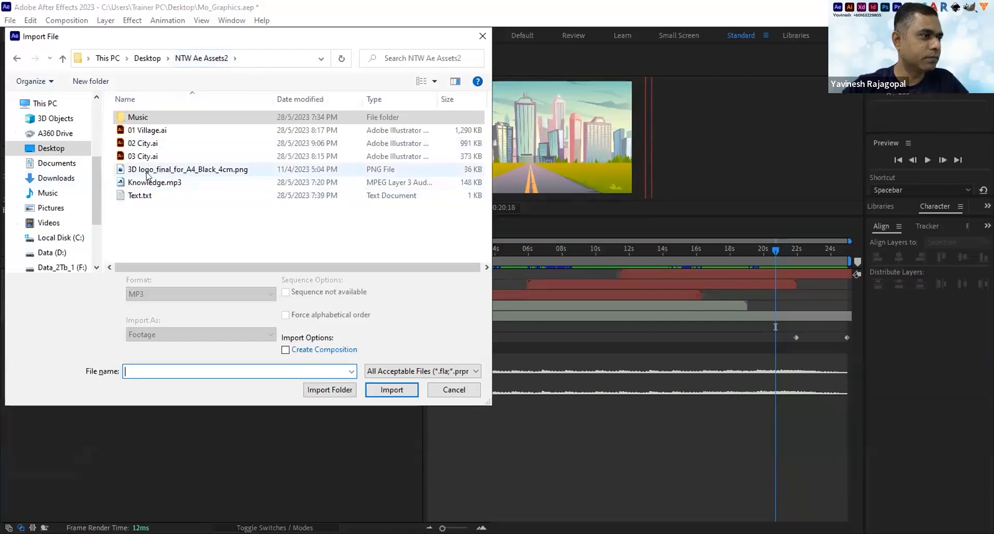
double_click(147, 170)
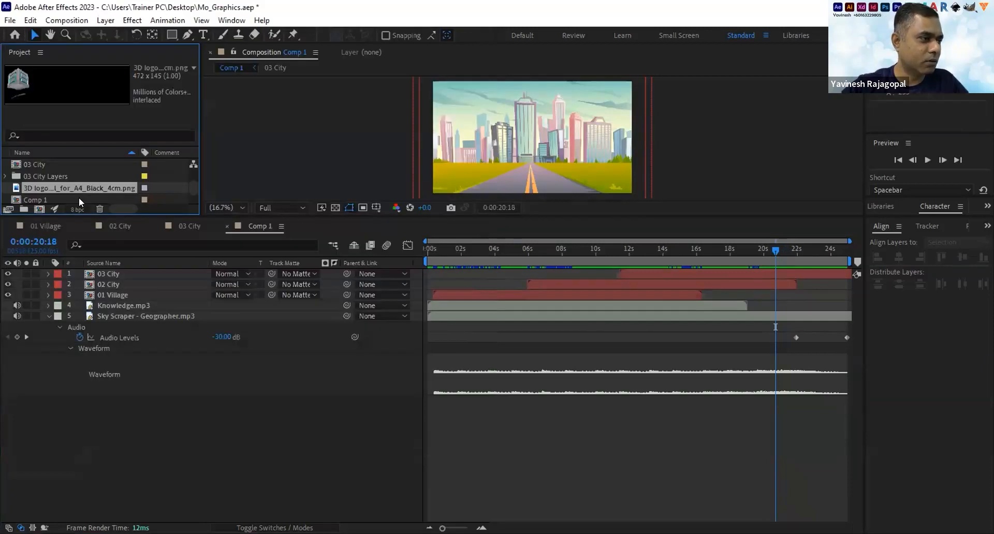
drag(78, 189, 103, 271)
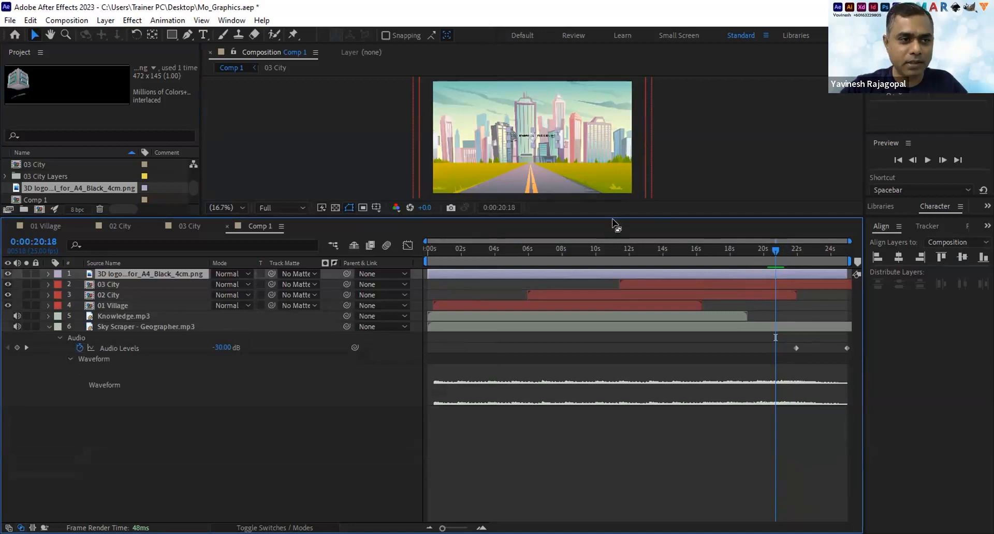
Enlarge the composition viewer and compare the frame with the 03 City layer hidden and shown.
drag(613, 224, 593, 318)
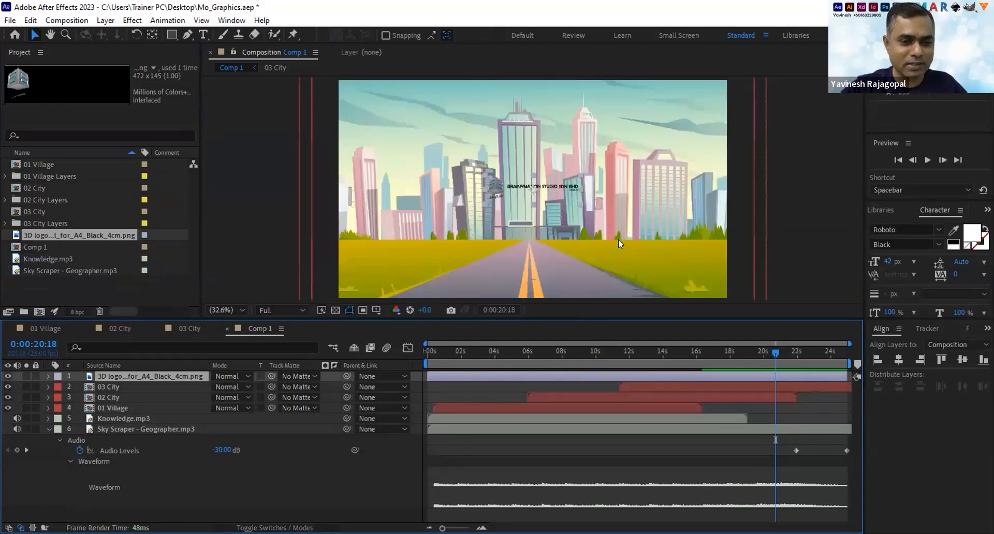
click(767, 386)
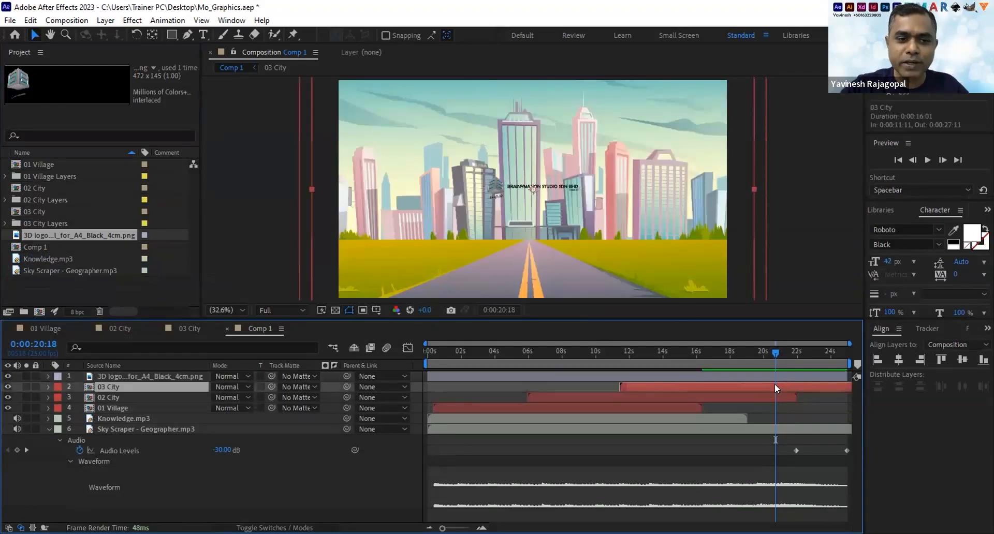
click(8, 386)
click(8, 386)
click(8, 386)
click(8, 387)
Trim the end of the 02 City layer to the point at 0:00:12:13 where 03 City covers it.
drag(760, 353, 594, 368)
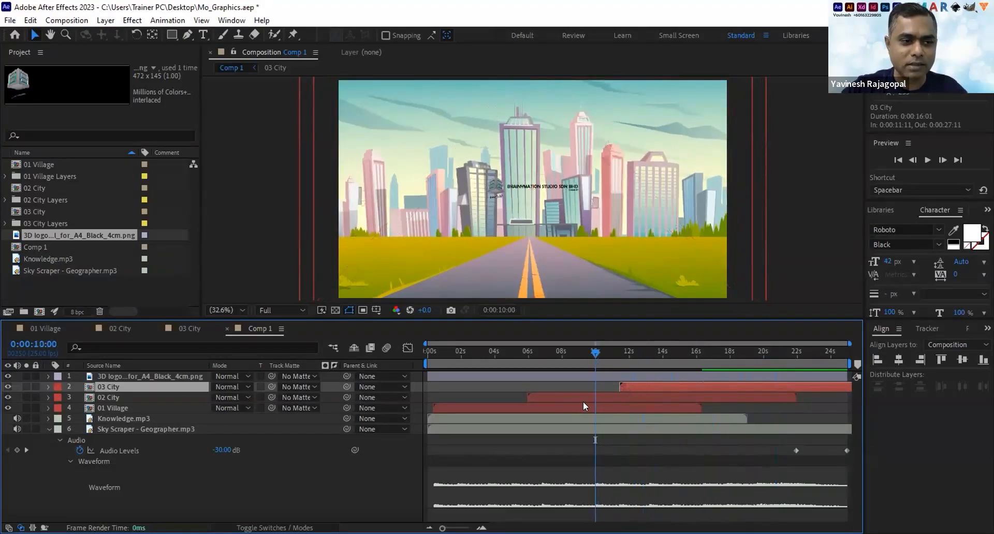
click(598, 397)
drag(598, 352, 638, 353)
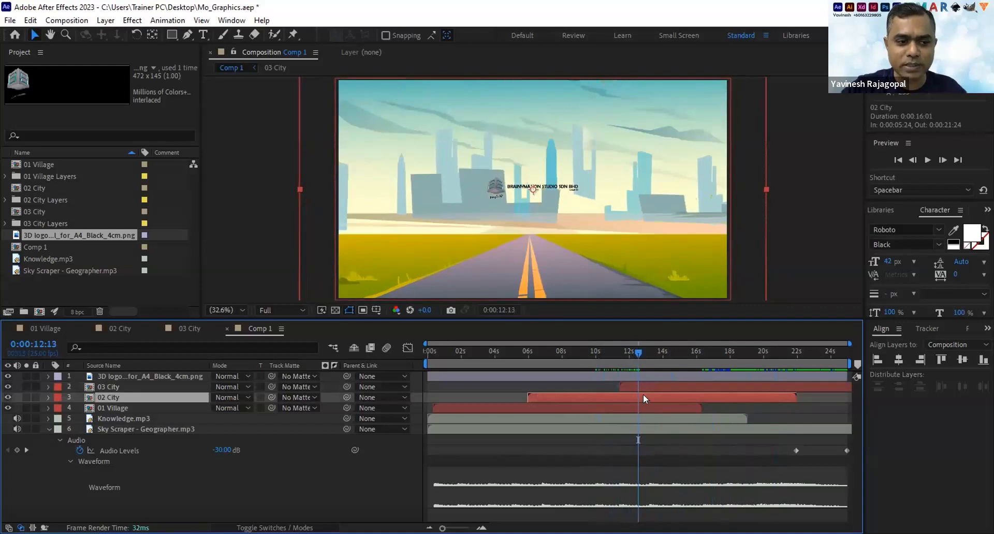
drag(792, 394, 641, 395)
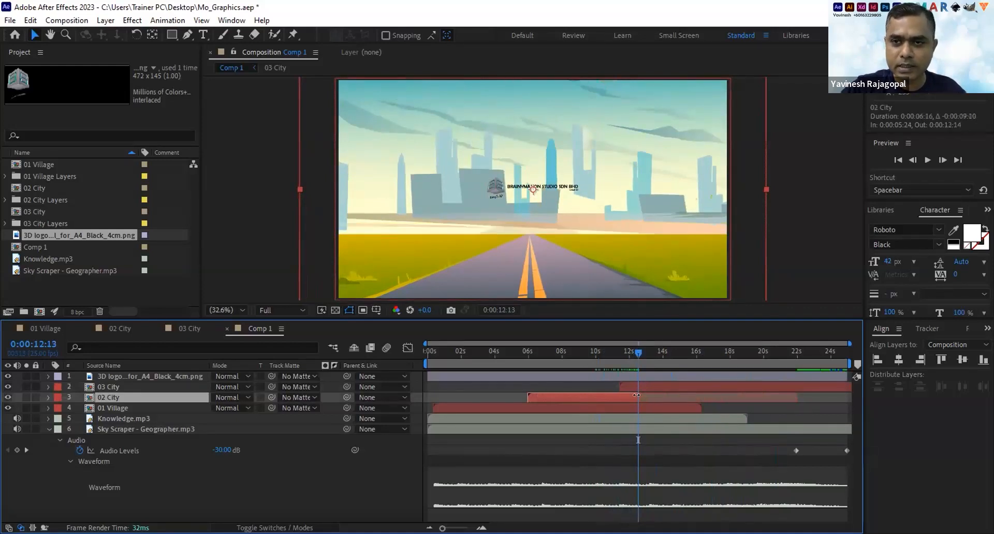
Show the waveform of the Knowledge.mp3 layer and move the current time to the narration's end at 0:00:18:22.
drag(639, 354, 716, 353)
click(103, 418)
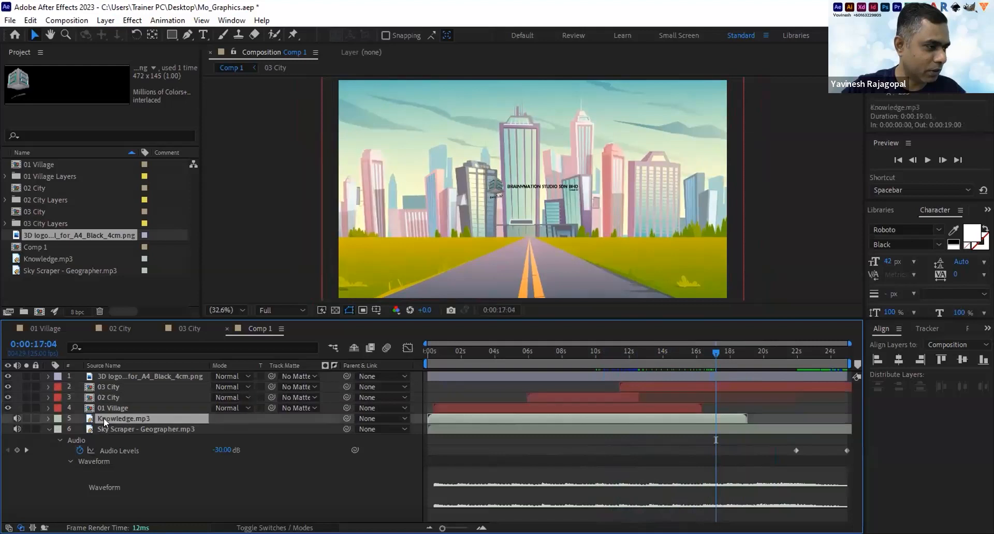
key(l)
key(l)
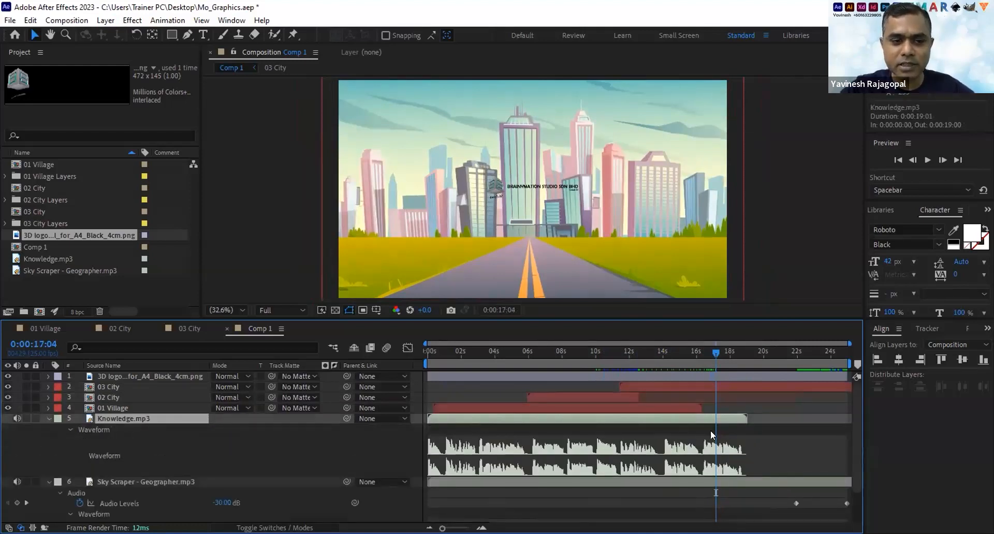
drag(714, 350, 744, 350)
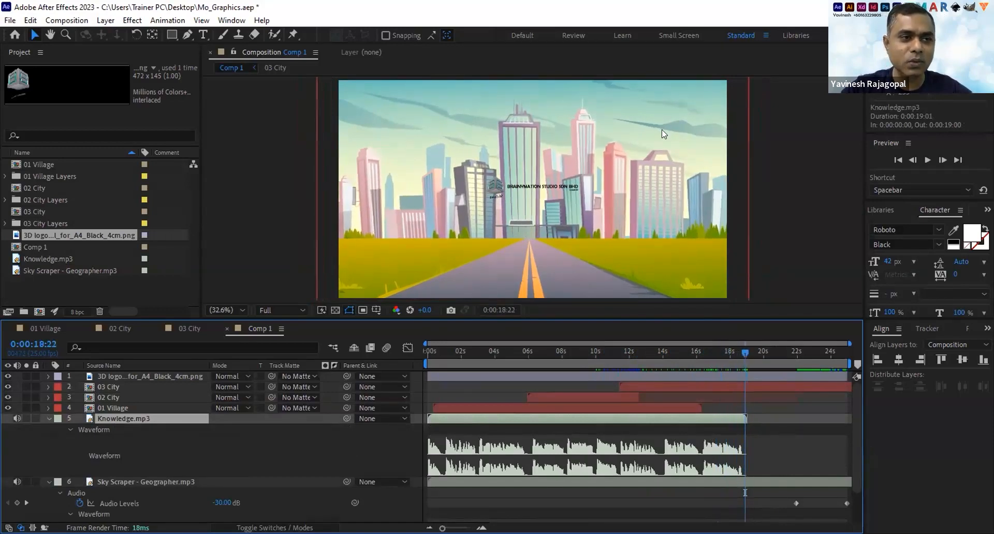
Fade out the 03 City layer with Opacity keyframes of 100% at 0:00:18:22 and 0% at 0:00:20:21.
click(691, 387)
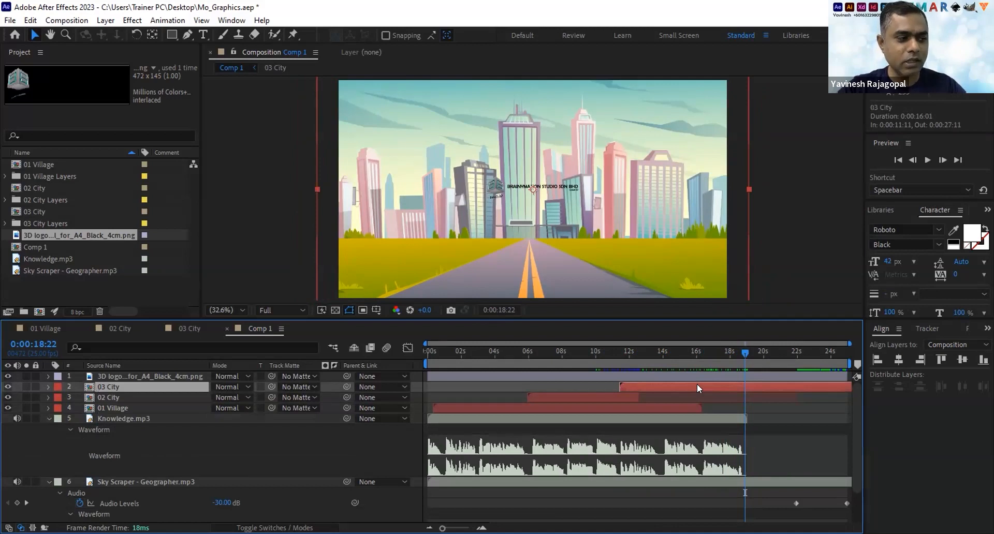
key(t)
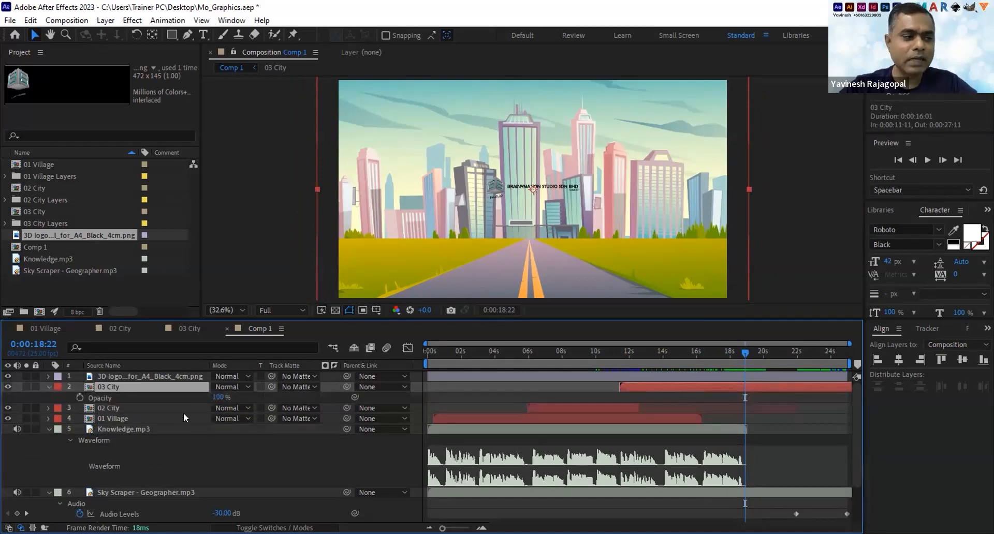
click(80, 397)
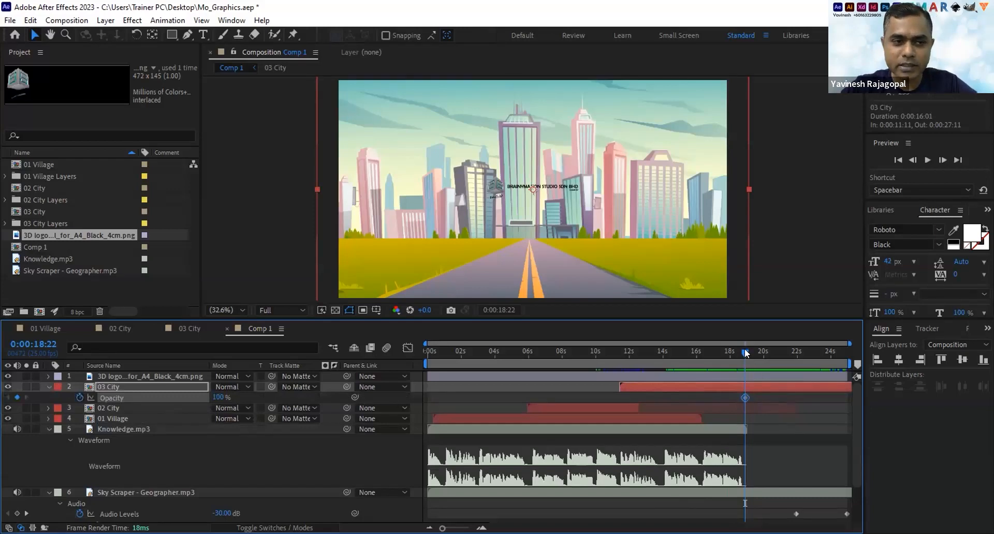
drag(747, 353, 778, 353)
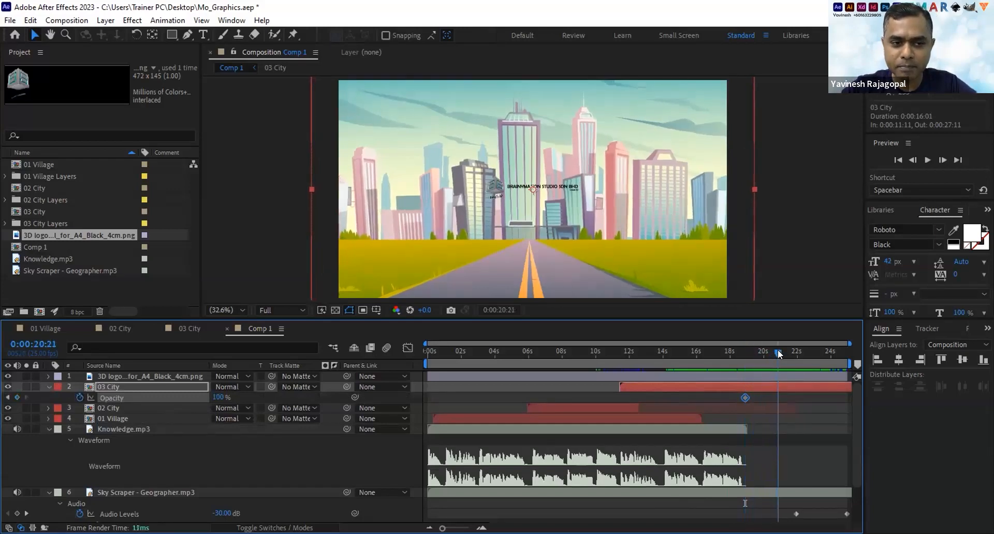
click(218, 398)
text(0)
key(Return)
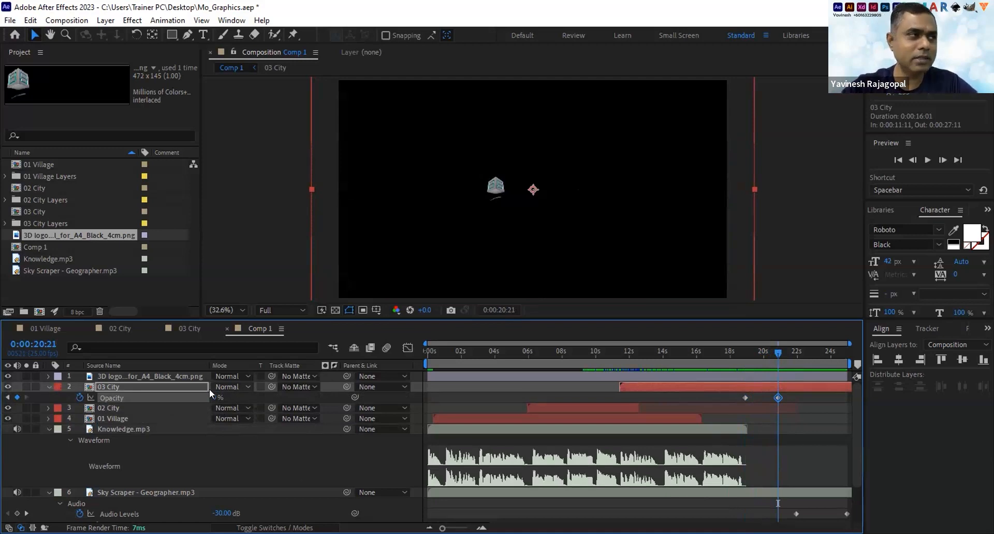
Create a 1920 × 1080 px white solid and place it below all other layers in Comp 1 as the logo background.
click(105, 21)
mouse_move(116, 35)
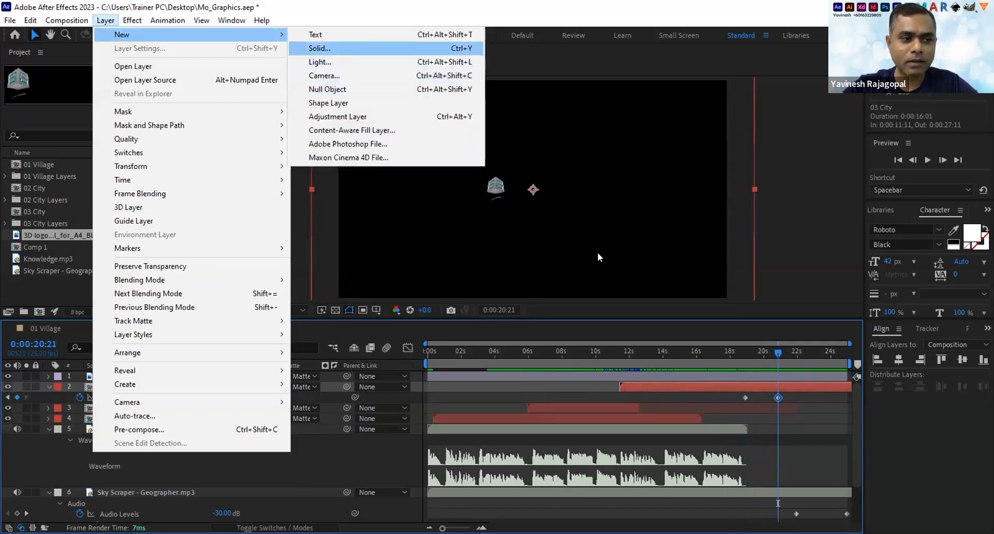
click(326, 50)
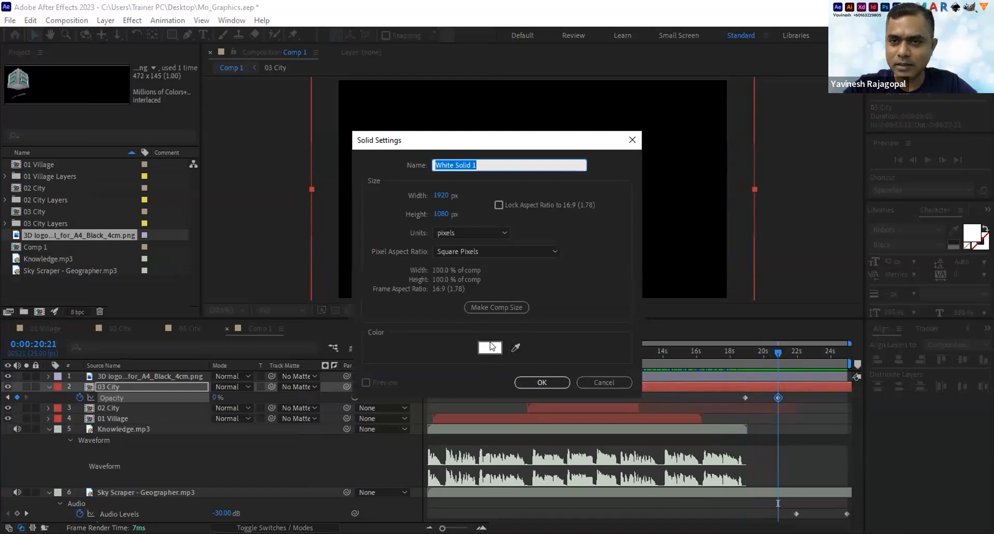
click(546, 383)
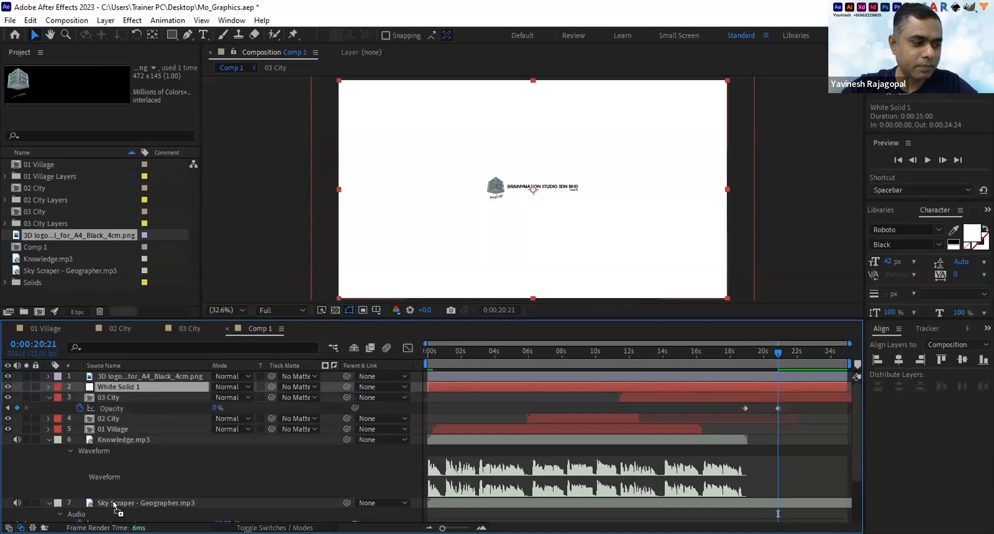
drag(113, 500, 135, 459)
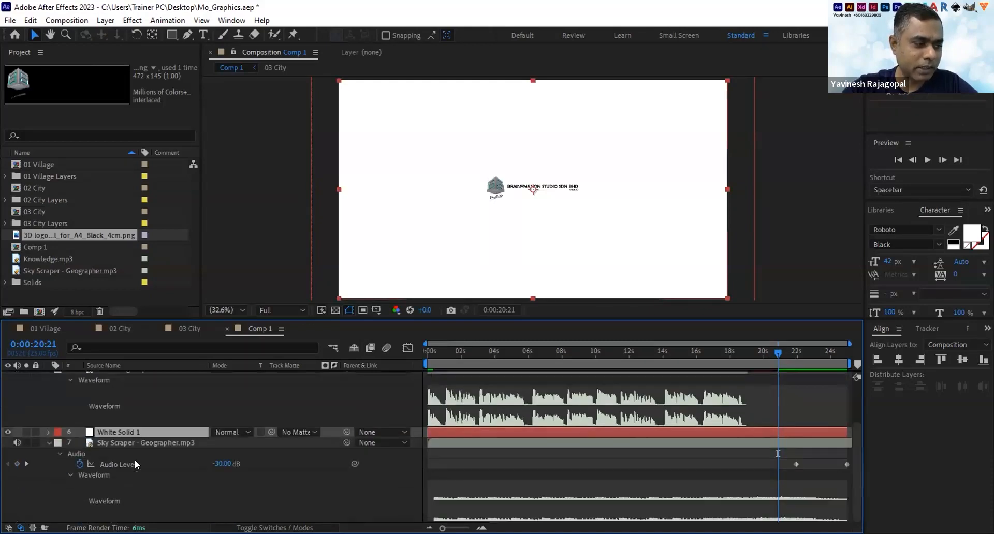
click(48, 443)
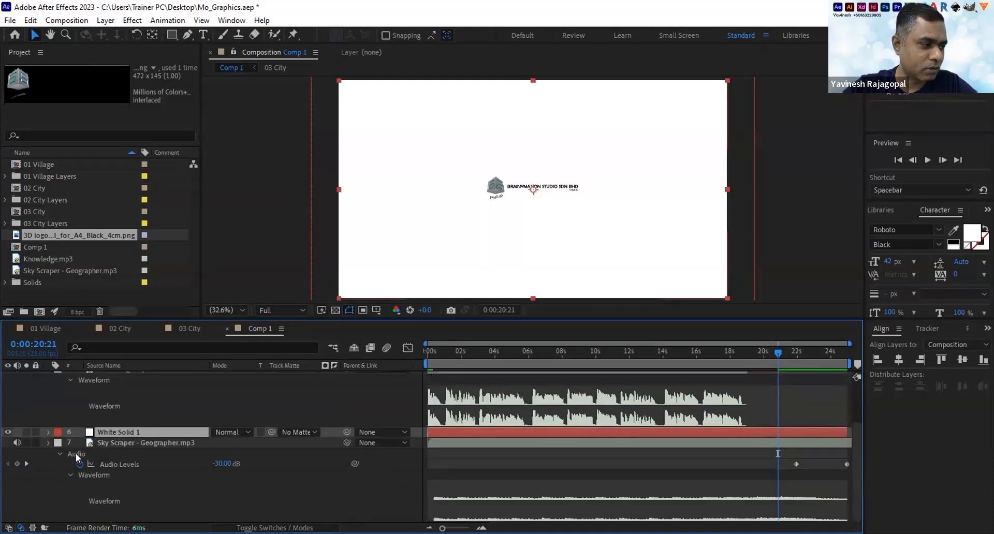
drag(116, 493, 124, 506)
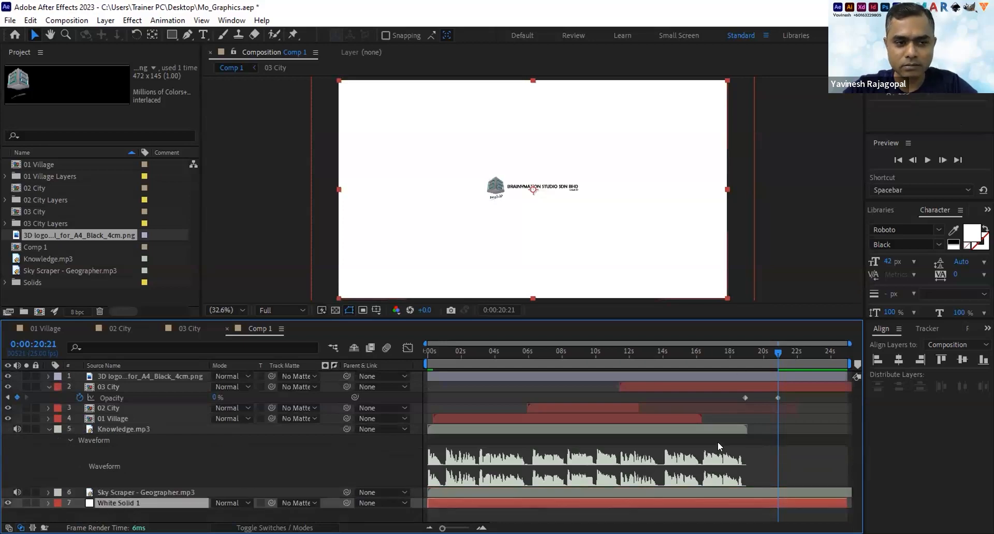
drag(640, 352, 767, 359)
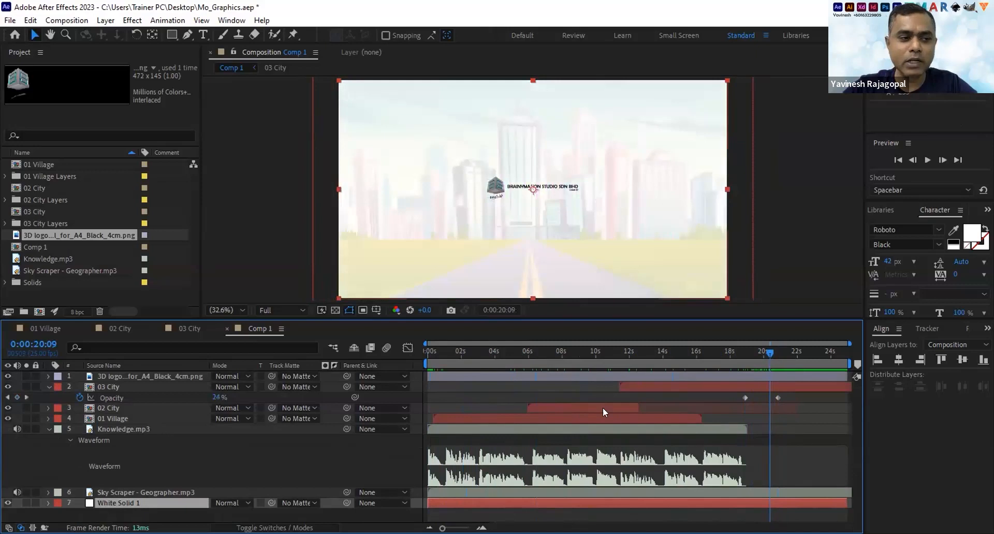
Fade in the logo layer with Opacity keyframes of 0% at 0:00:20:03 and 100% at 0:00:21:23.
click(121, 376)
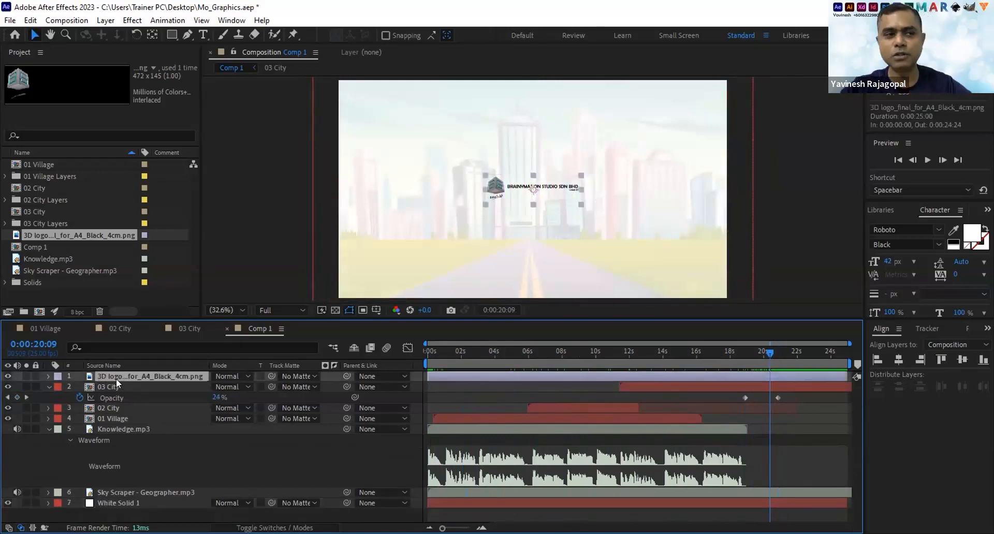
key(t)
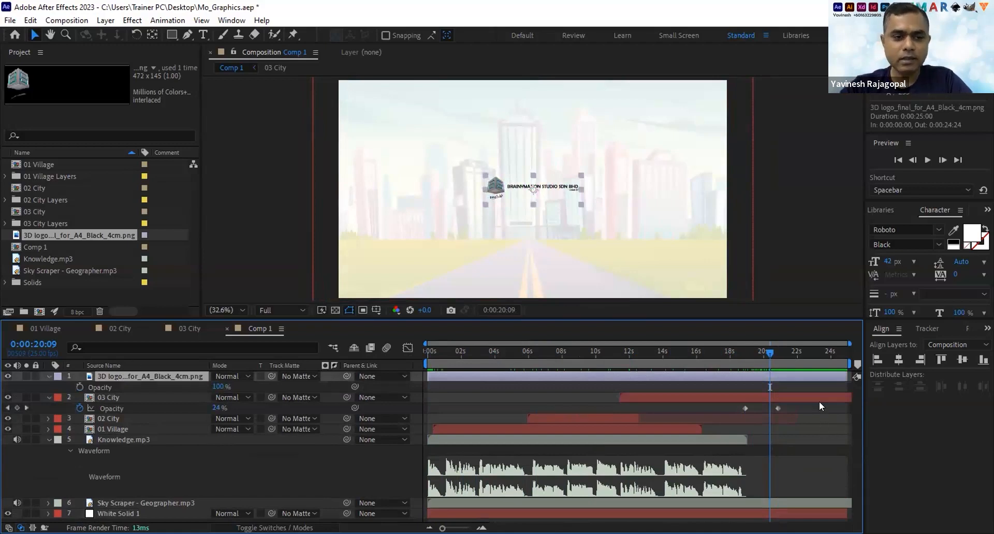
drag(769, 353, 796, 356)
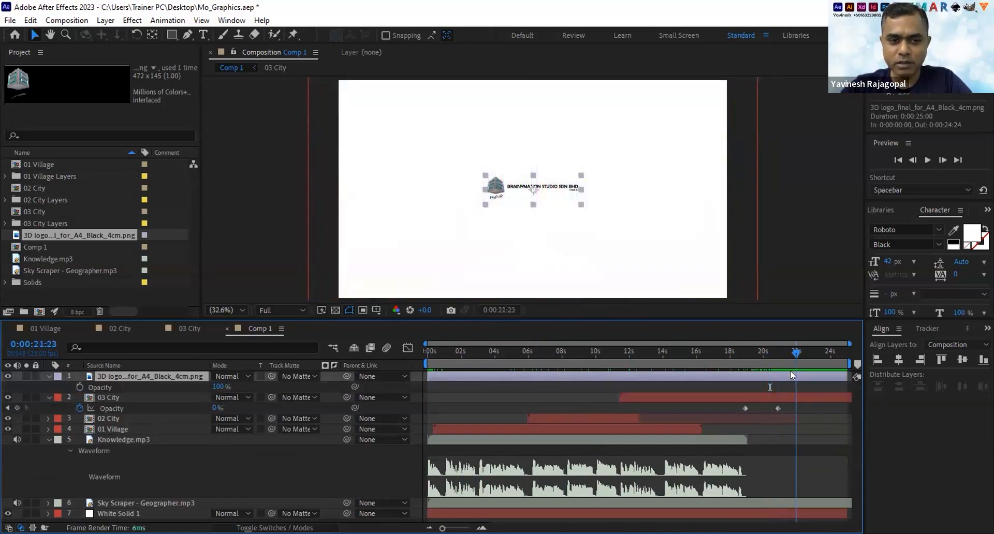
click(76, 385)
drag(795, 352, 764, 354)
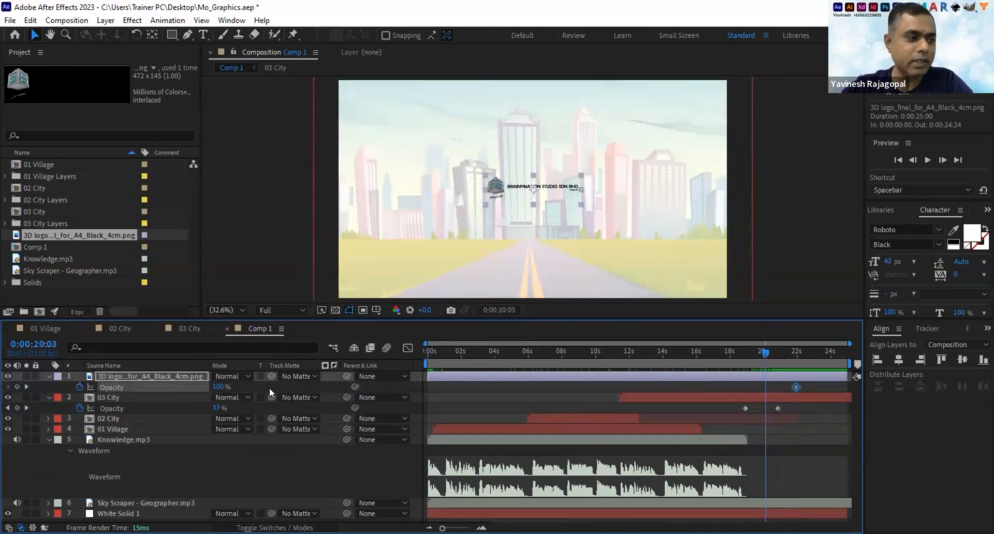
click(216, 388)
text(0)
key(Return)
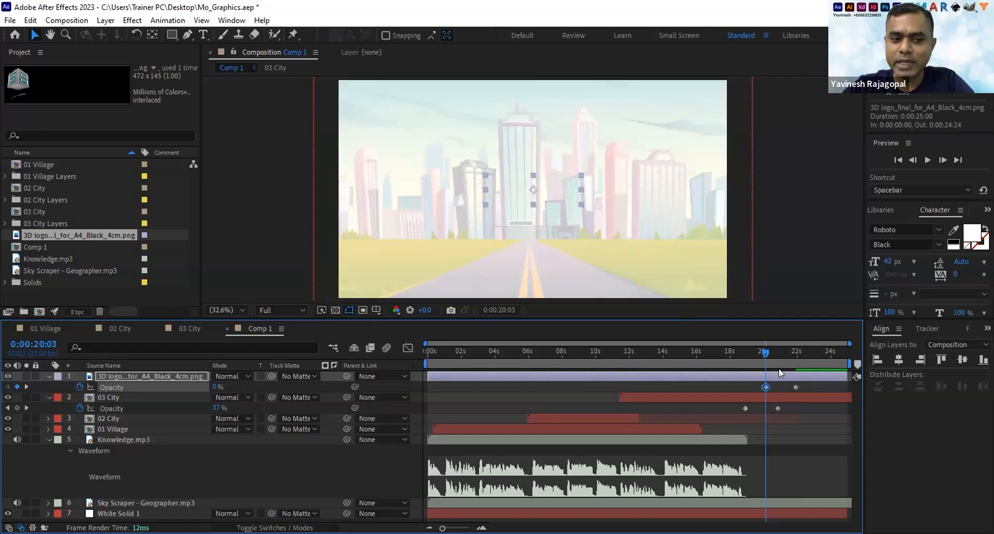
Limit the work area to start at about 15 seconds and preview the closing transition to the logo.
drag(418, 356, 680, 362)
click(927, 161)
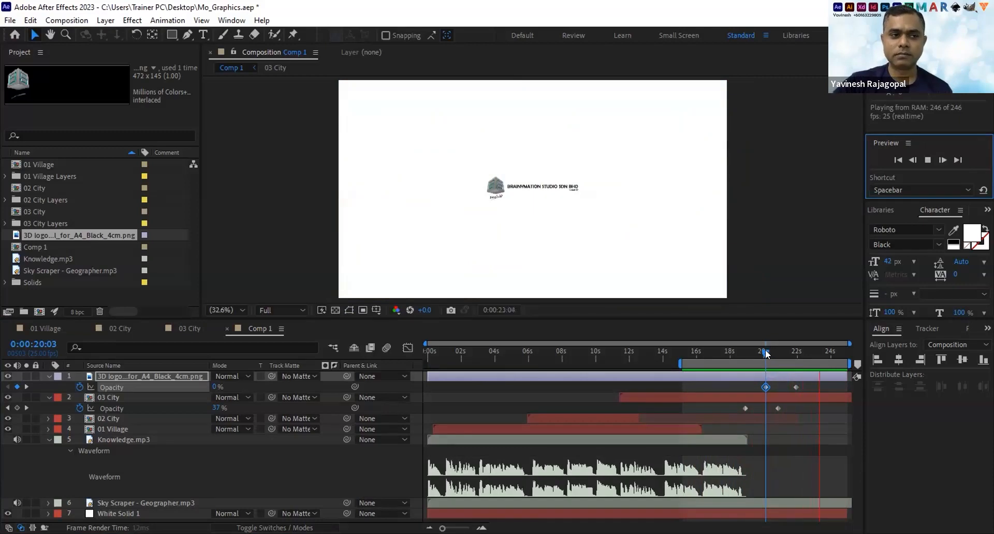
drag(767, 354, 479, 362)
click(798, 430)
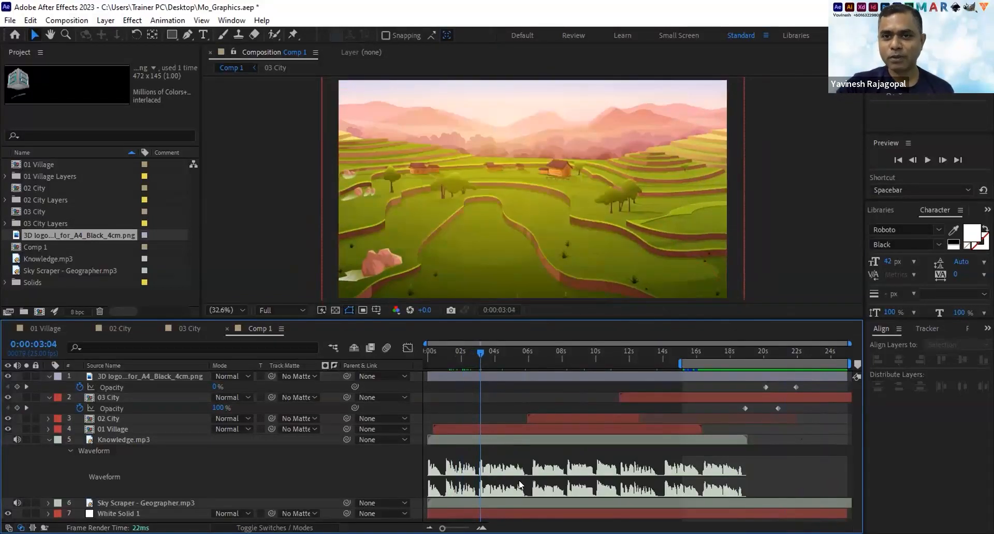
Extend the work area back to the composition's start and preview it with the Knowledge.mp3 narration muted.
drag(680, 364, 333, 355)
click(17, 440)
click(926, 156)
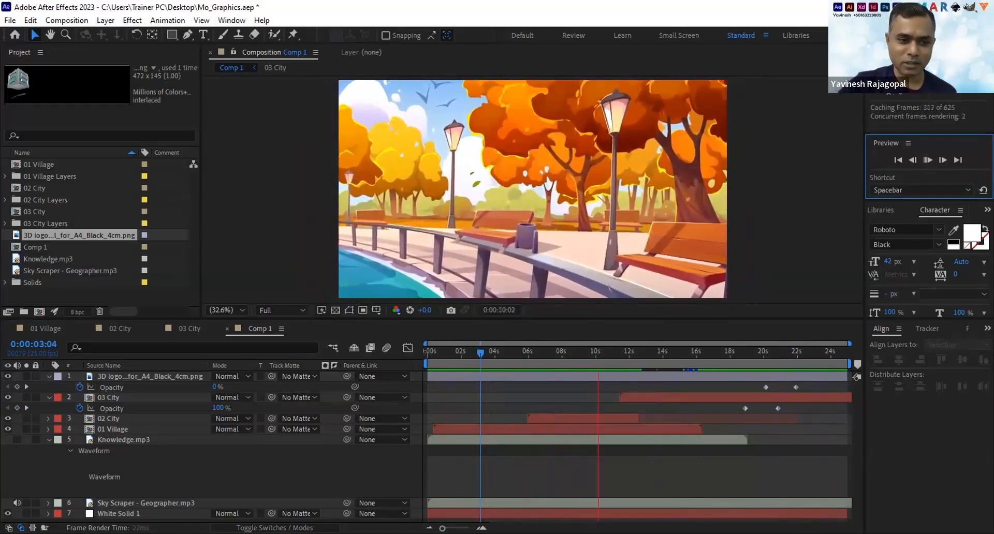
click(809, 349)
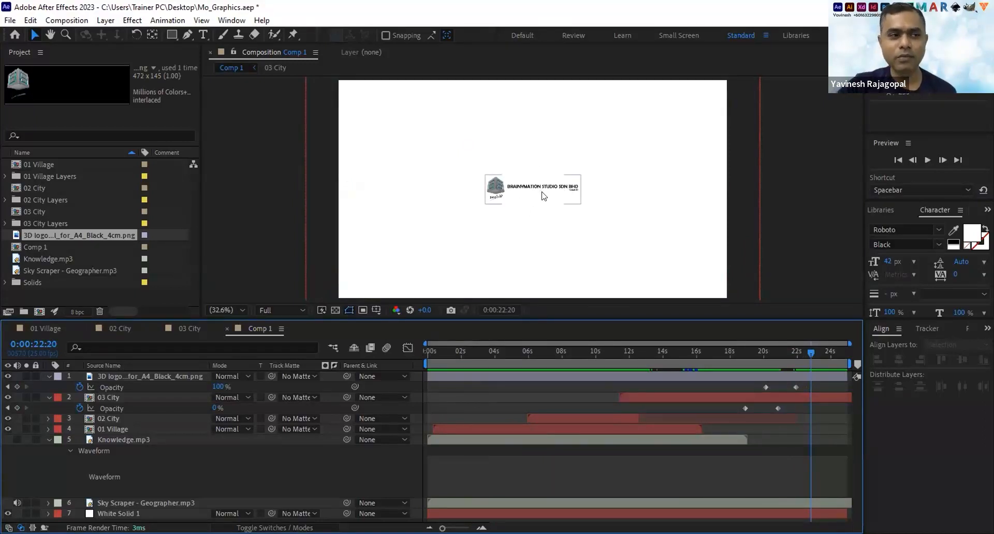
Animate the logo layer's Scale with keyframes of 100% at 0:00:20:03 and 159% at 0:00:21:23.
click(745, 399)
click(739, 375)
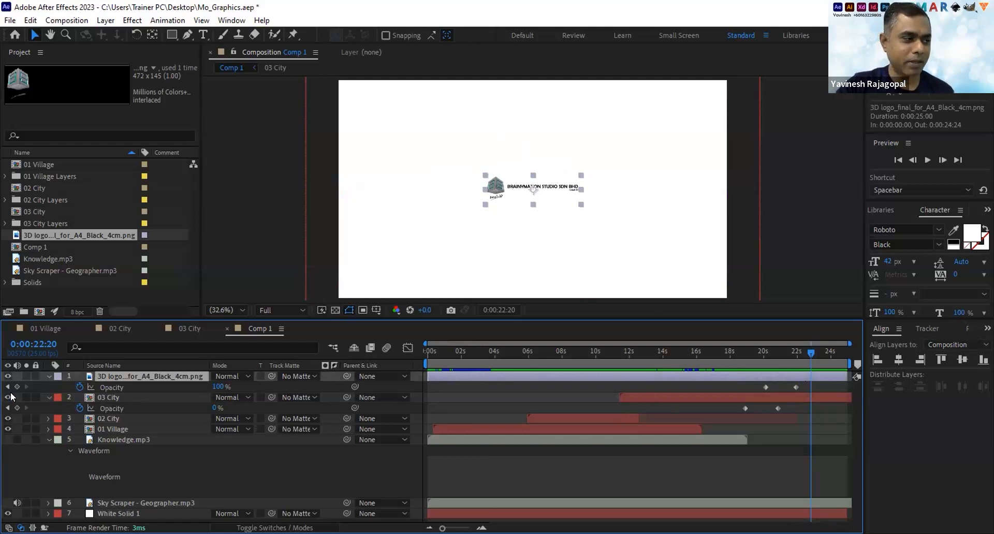
drag(753, 352, 784, 353)
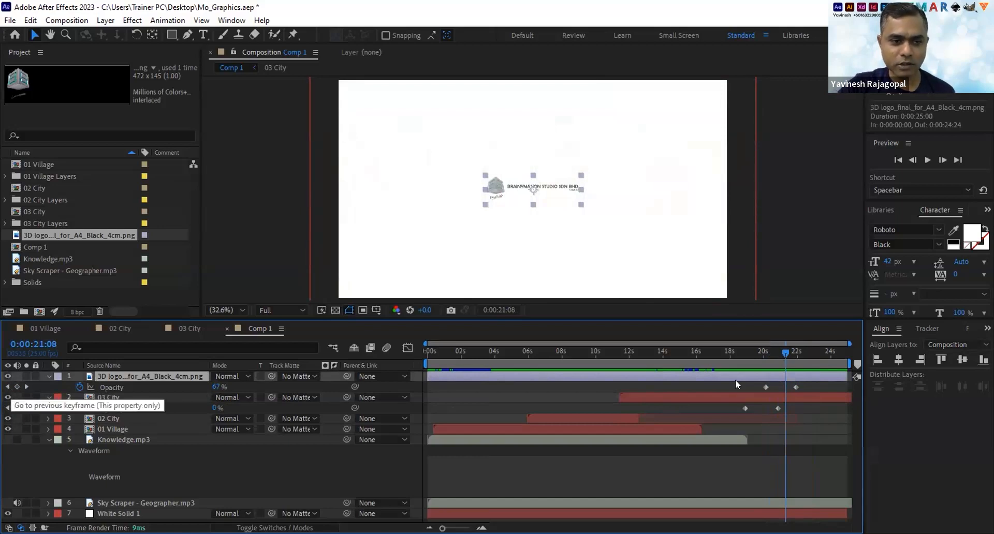
click(8, 388)
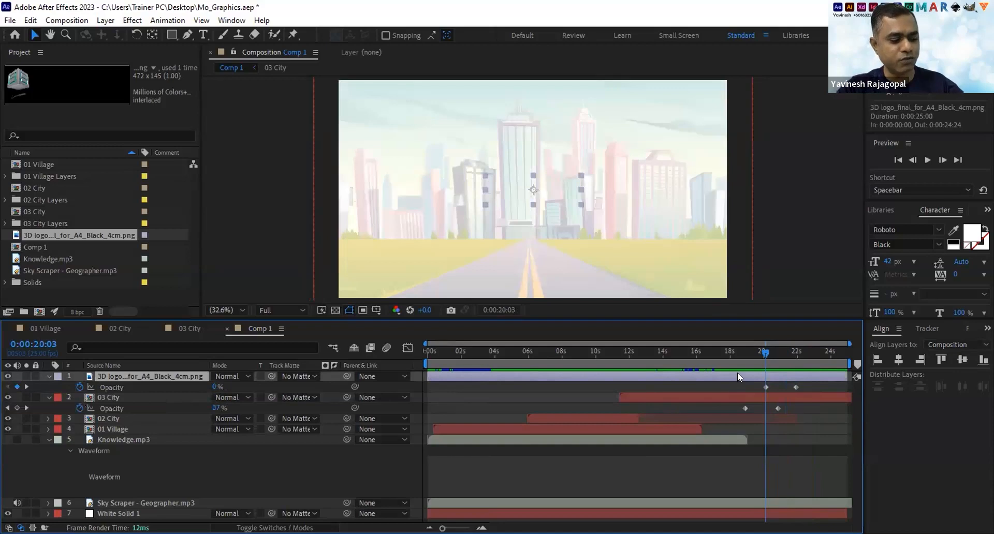
key(shift+s)
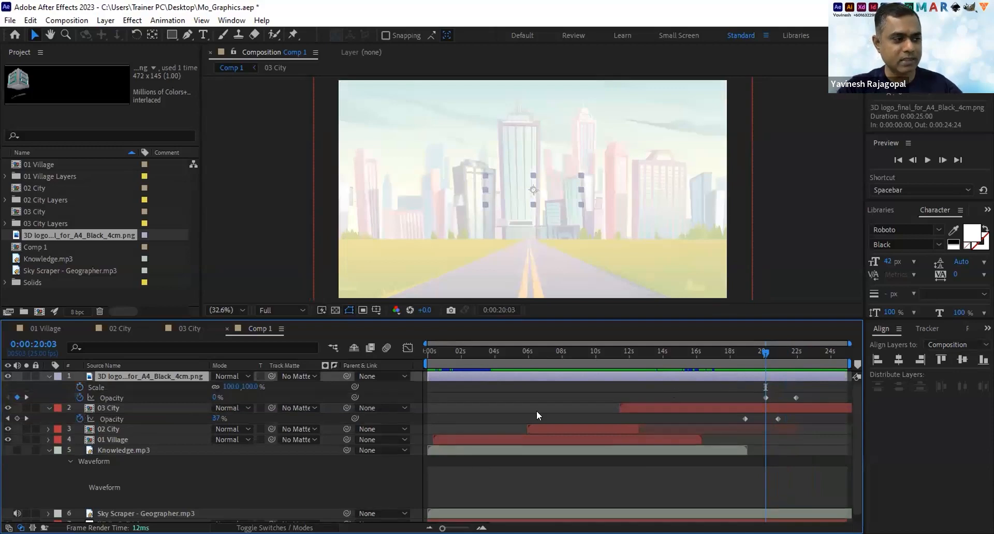
click(79, 387)
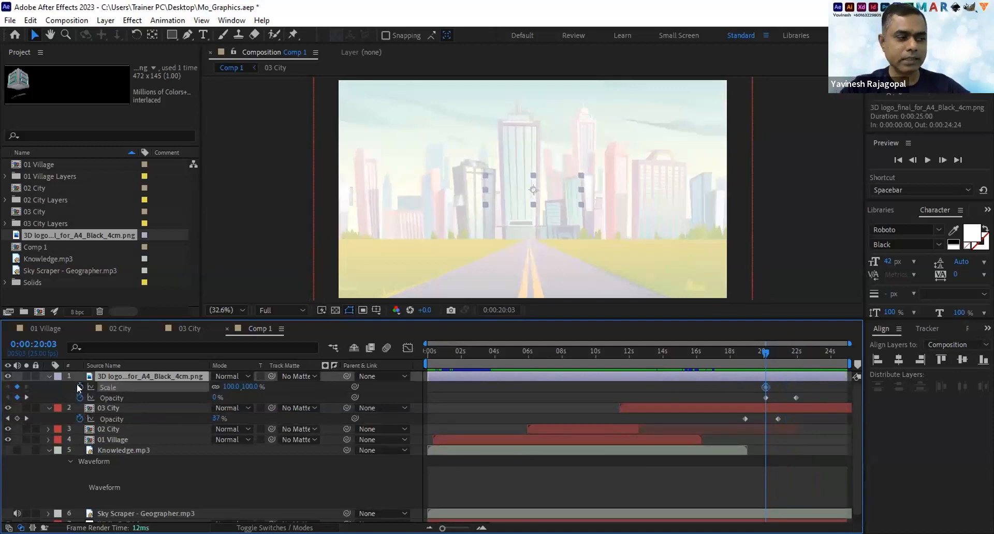
click(26, 398)
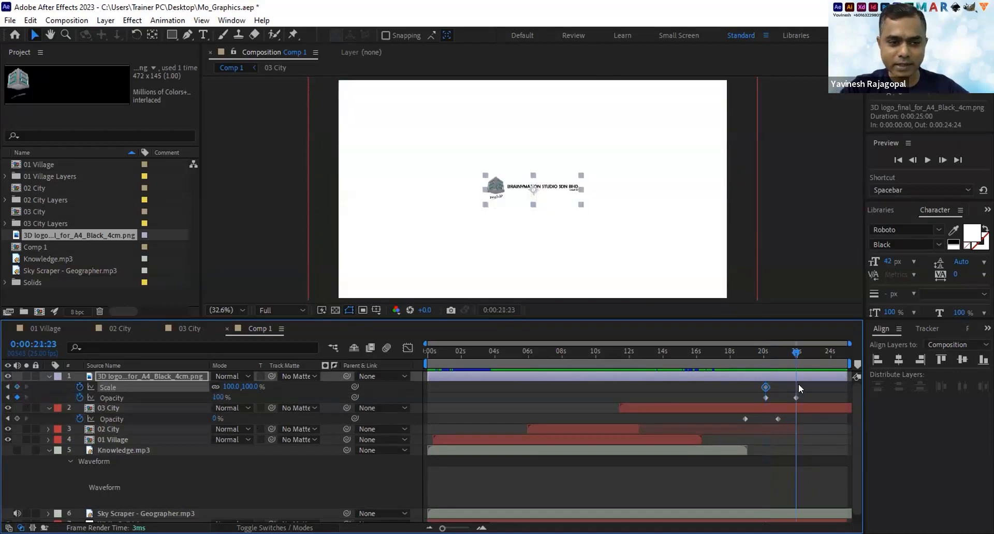
drag(244, 388, 279, 383)
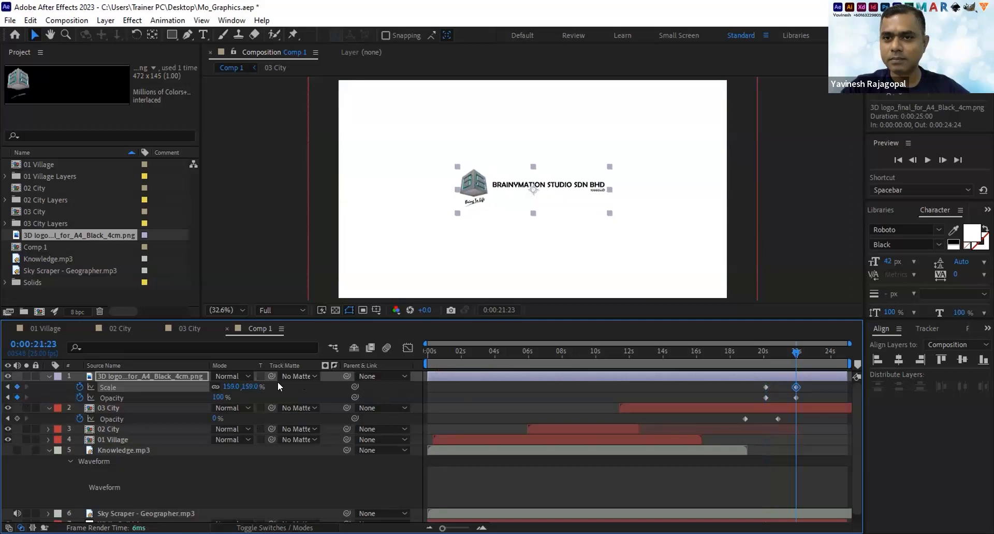
Limit the work area to start at 0:00:17:13 and preview the logo fading in while it scales up.
drag(426, 364, 713, 355)
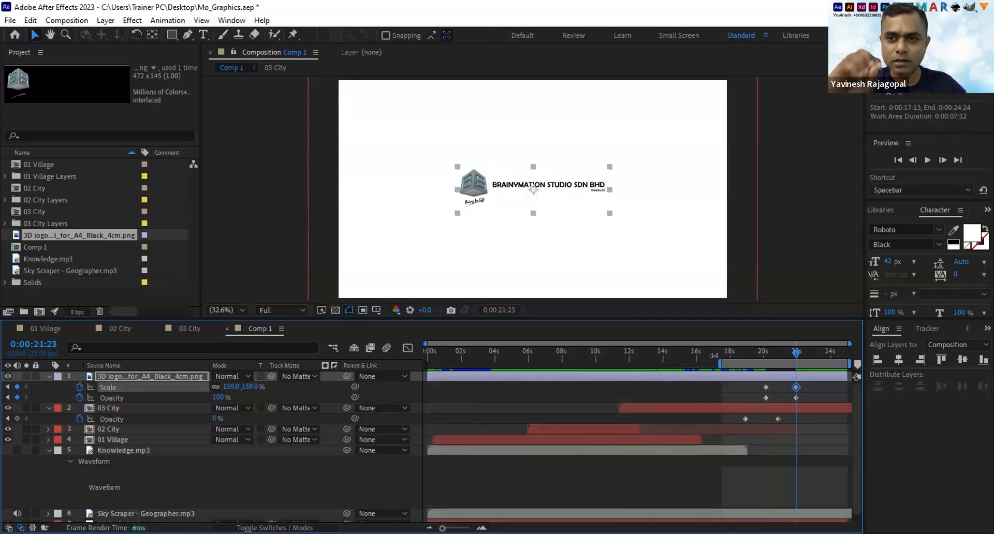
key(space)
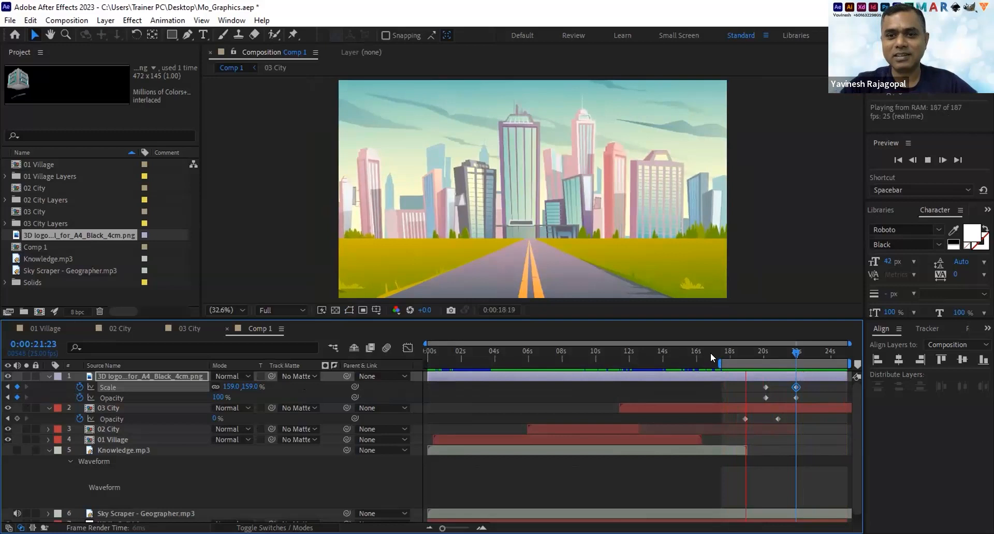
click(789, 354)
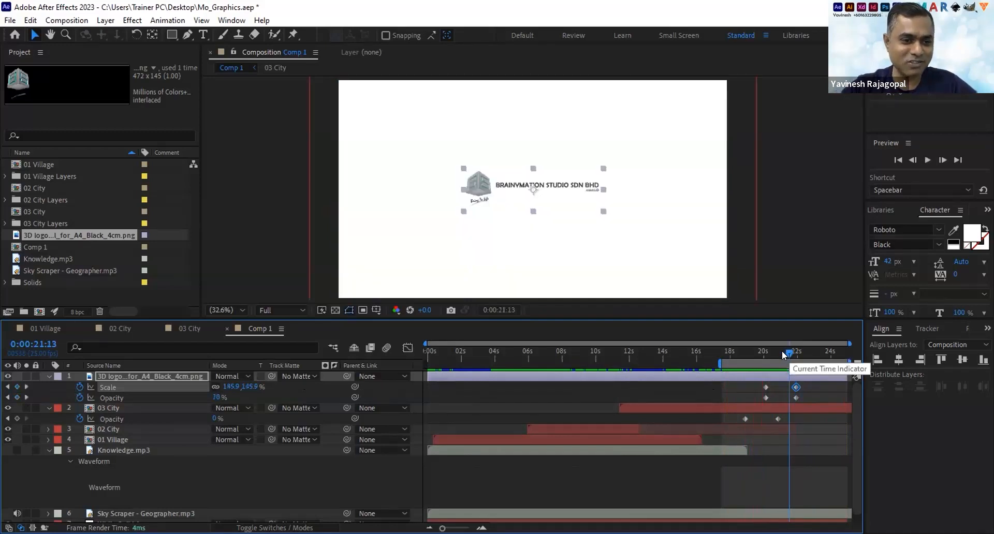
Animate the logo layer's Rotation with keyframes of 90° at 0:00:20:03 and 0° at 0:00:21:23.
click(751, 373)
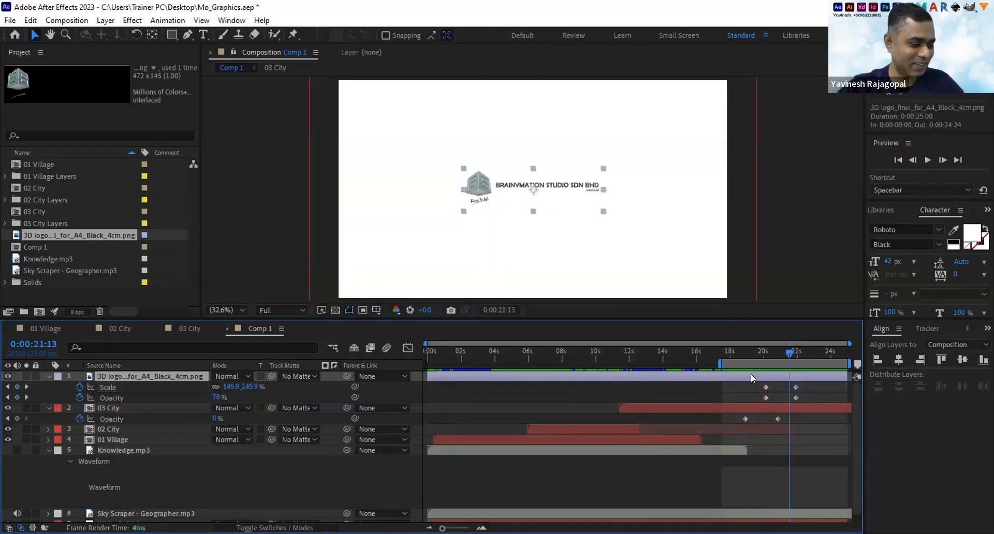
key(shift+r)
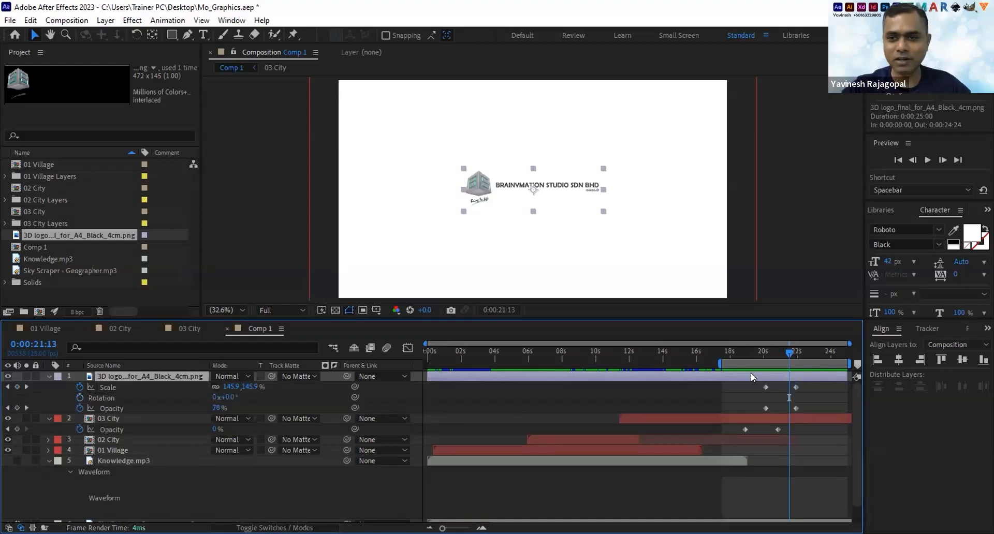
click(27, 388)
click(80, 398)
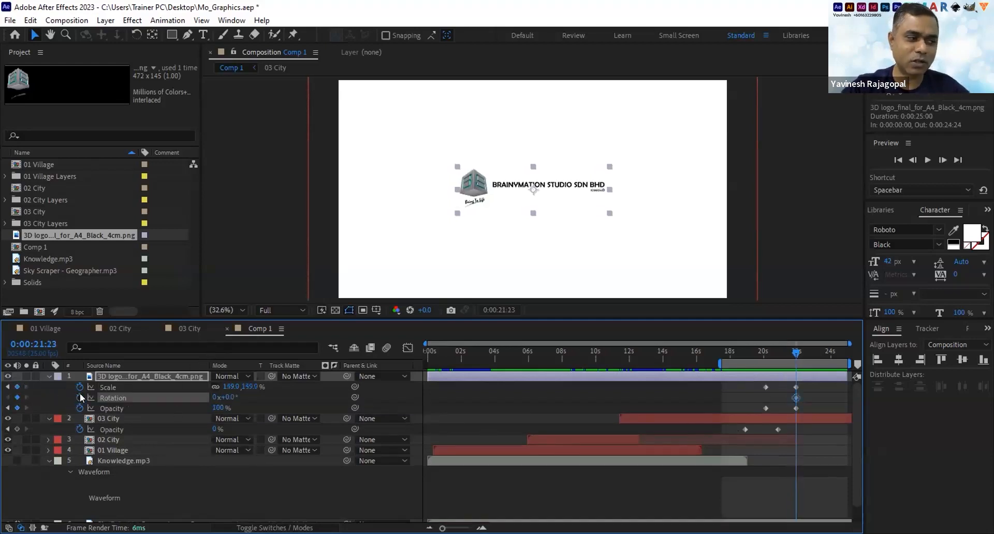
click(7, 387)
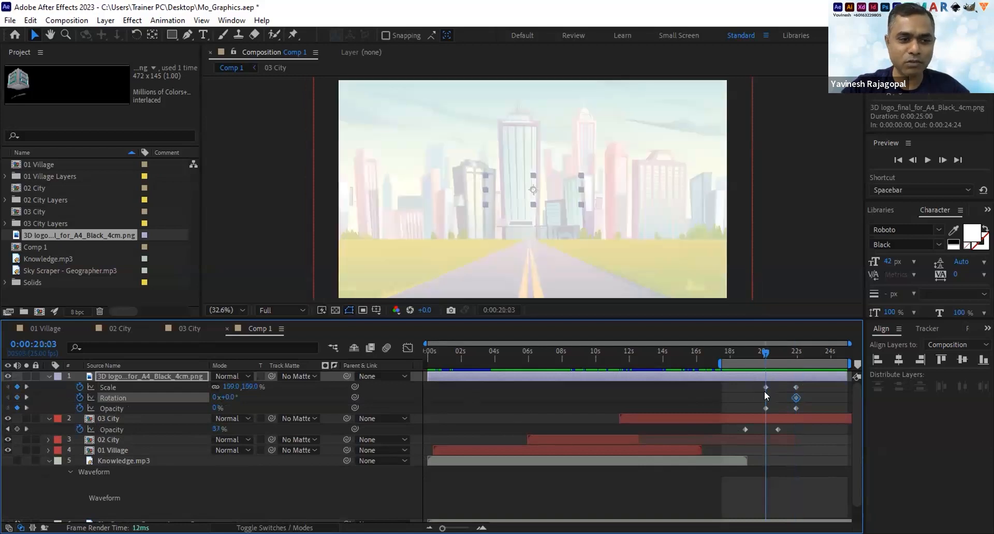
click(228, 398)
text(90)
key(Return)
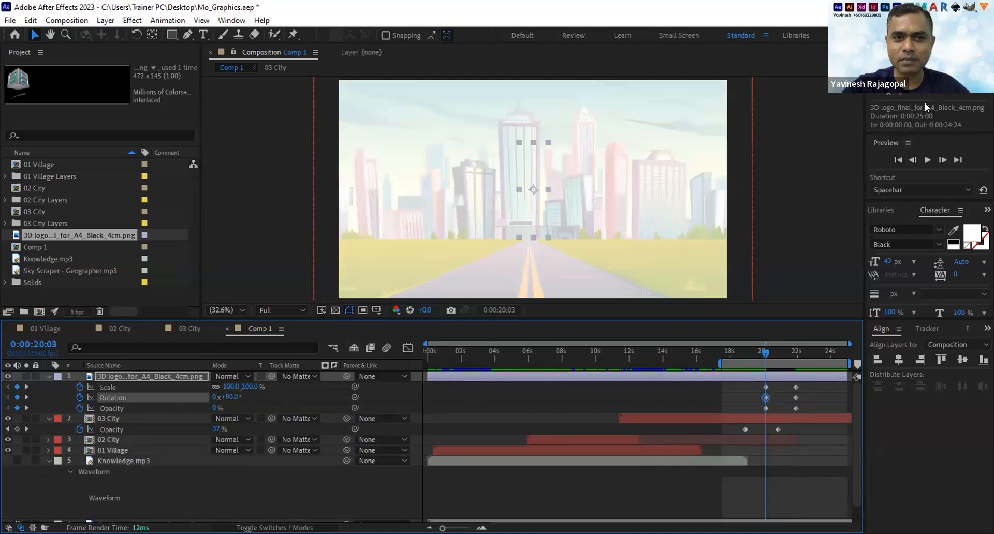
Preview the rotating logo entrance and scrub through the frames around 0:00:21:04.
click(927, 162)
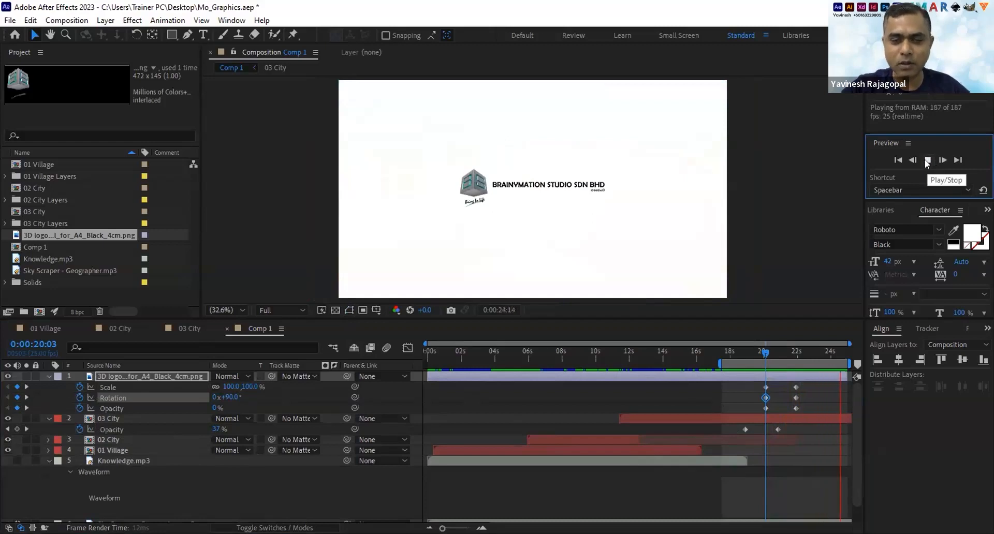
click(927, 161)
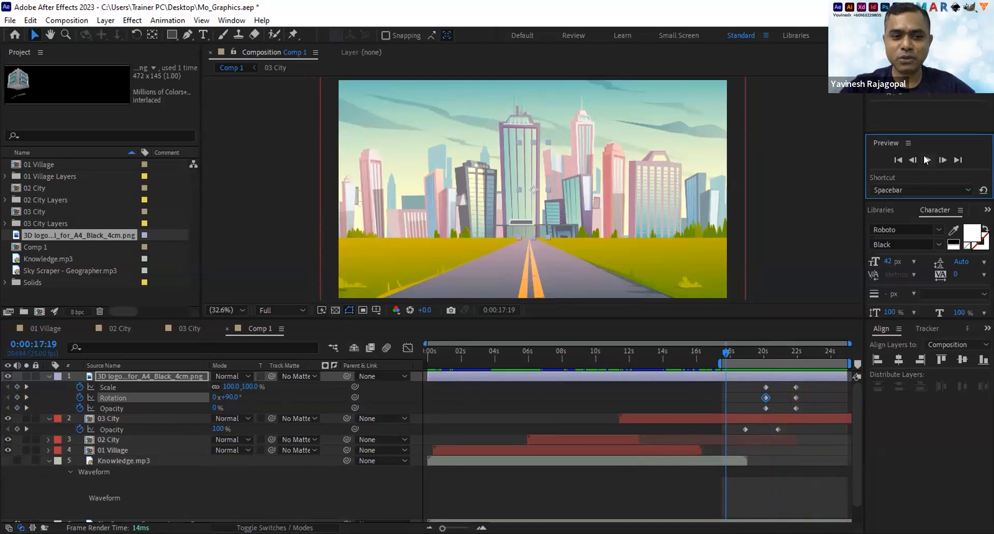
mouse_move(766, 349)
mouse_down()
mouse_move(796, 340)
mouse_move(768, 341)
mouse_move(797, 341)
mouse_move(784, 344)
mouse_up()
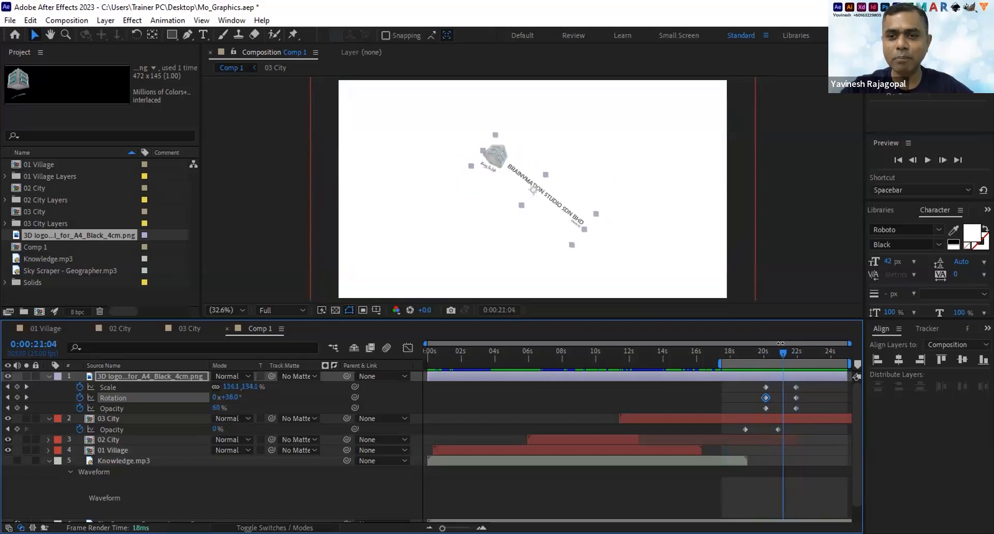
Apply Easy Ease to all Scale and Rotation keyframes of the logo layer, leaving out its Opacity keyframes.
drag(809, 384, 746, 402)
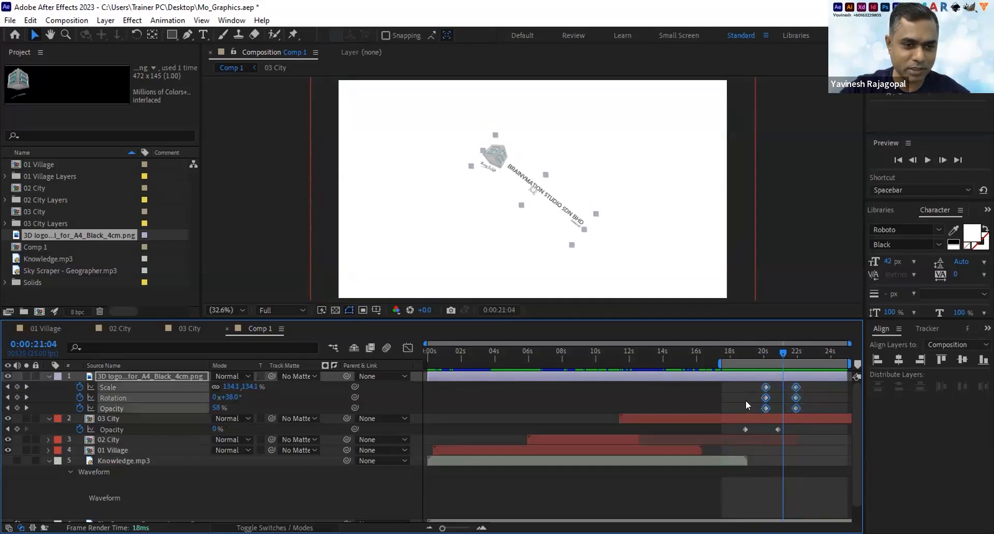
drag(809, 387, 751, 399)
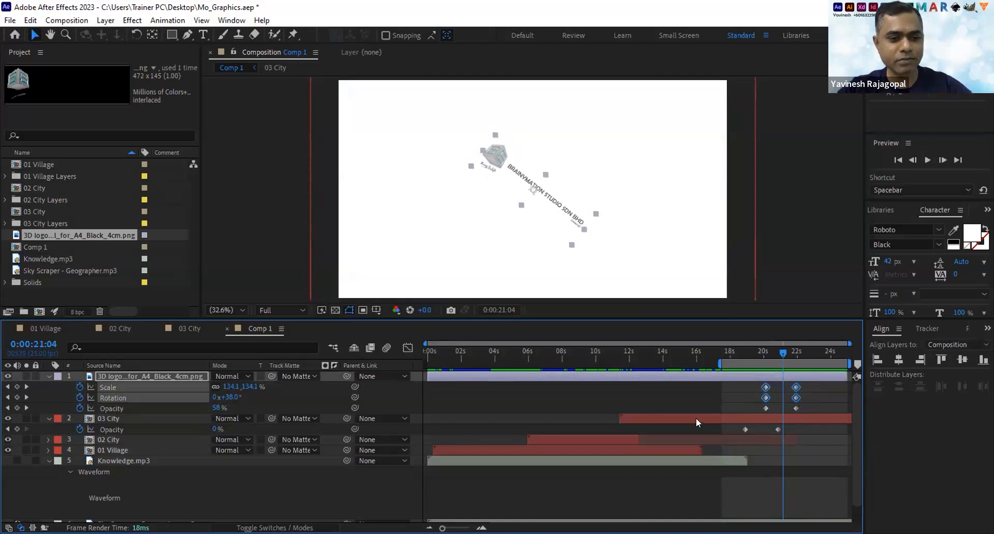
key(F9)
In the speed graph, extend the final Scale and Rotation keyframes' incoming ease to about halfway for a fast start and slow settle, then preview it.
click(408, 348)
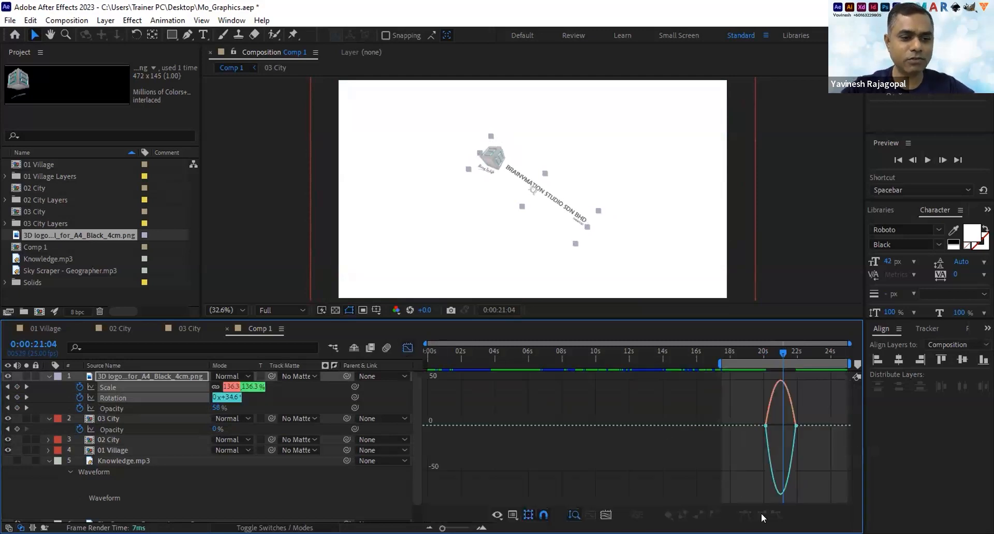
click(605, 515)
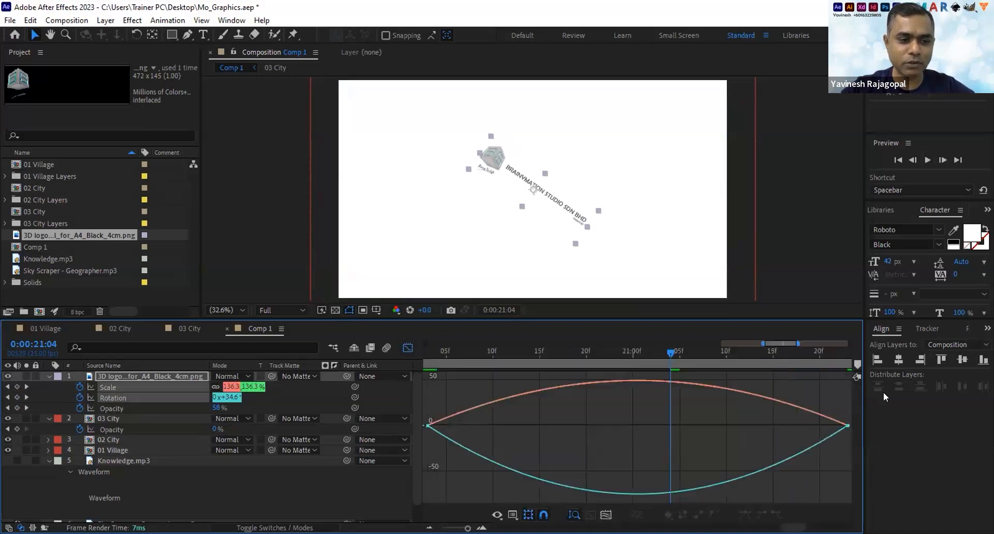
drag(849, 441, 849, 440)
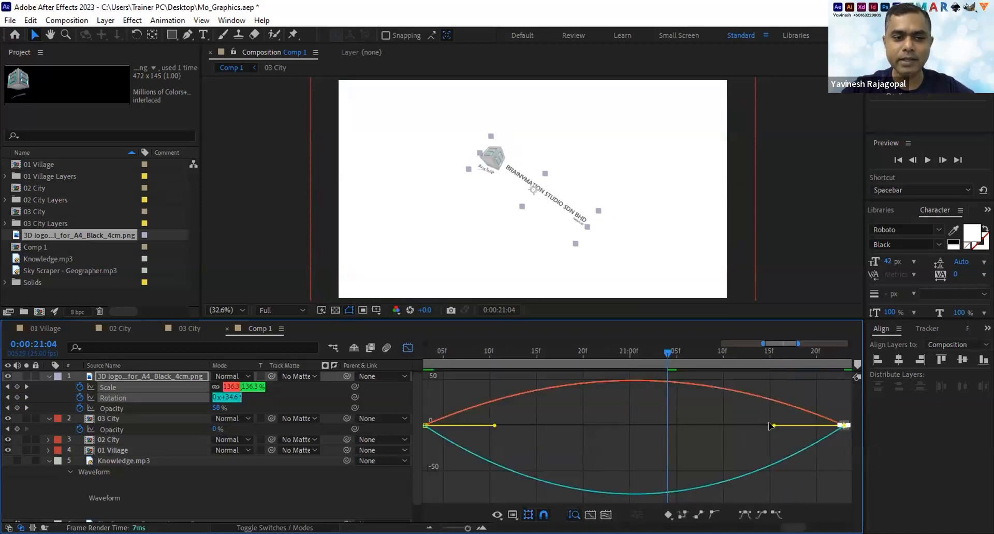
drag(772, 425, 549, 411)
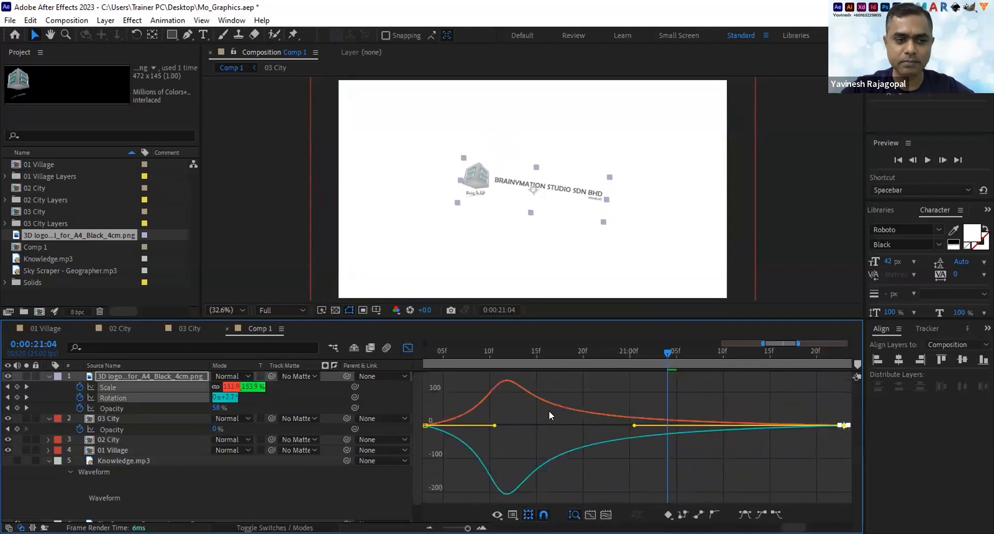
click(927, 161)
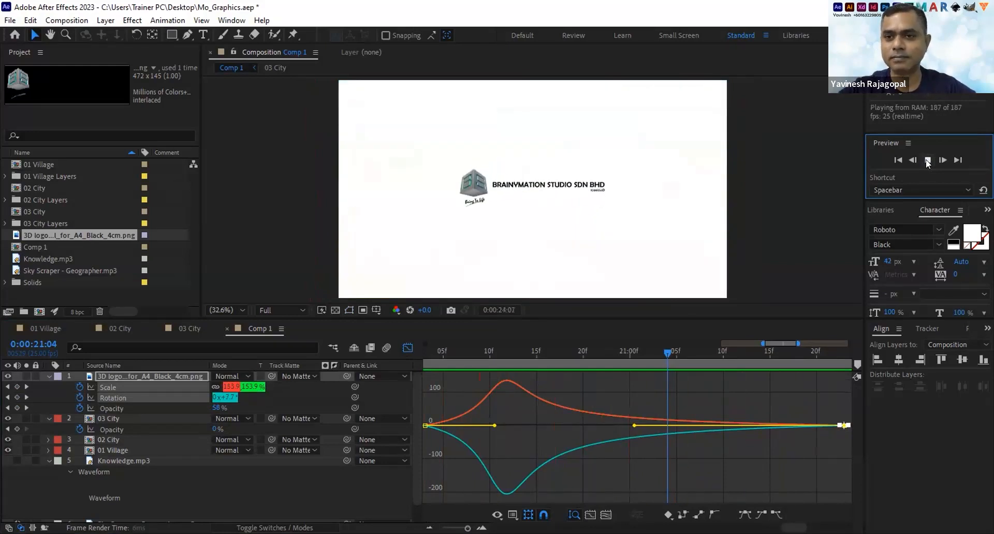
Return from the graph to the full layer timeline, extend the work area back to 0:00:00:00, and collapse the logo layer's properties.
click(407, 348)
click(600, 351)
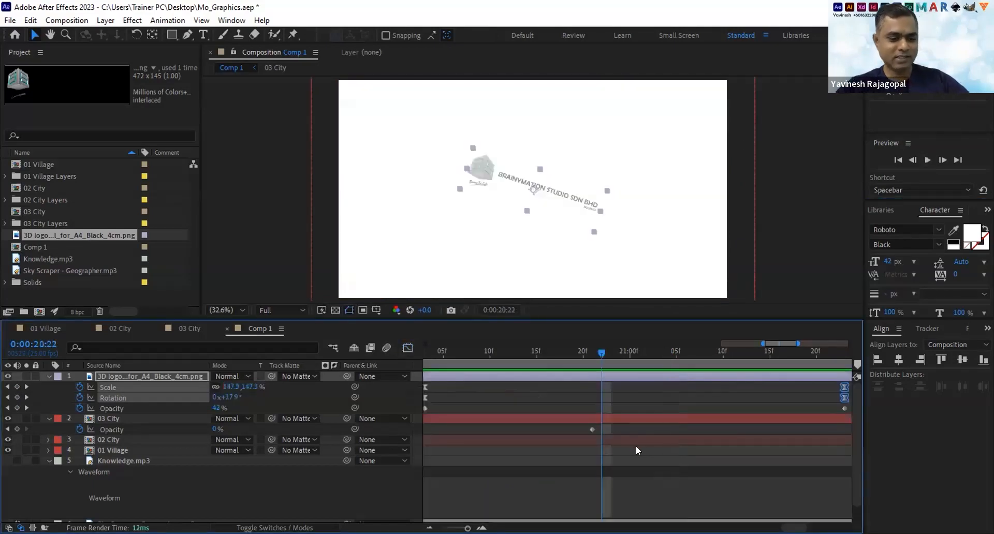
key(semicolon)
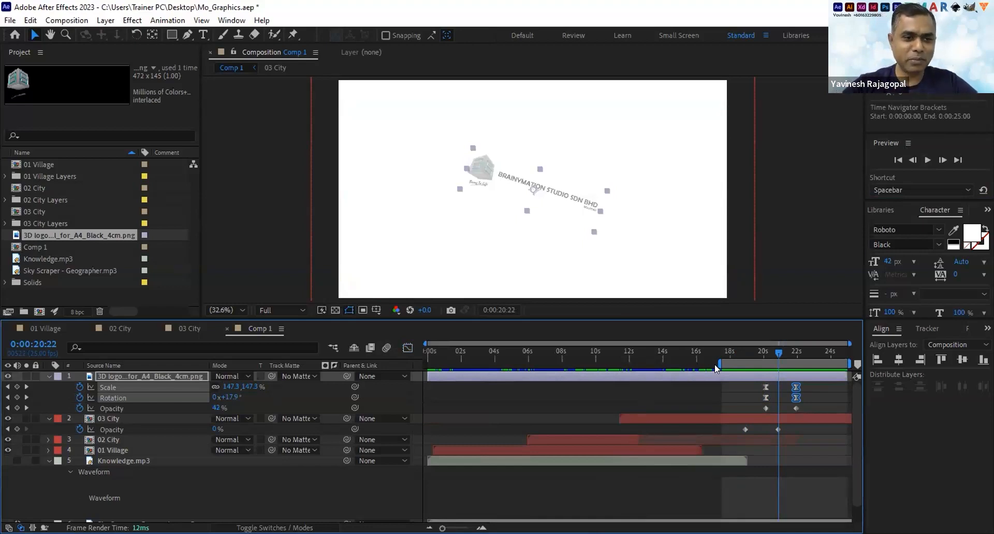
drag(719, 363, 306, 361)
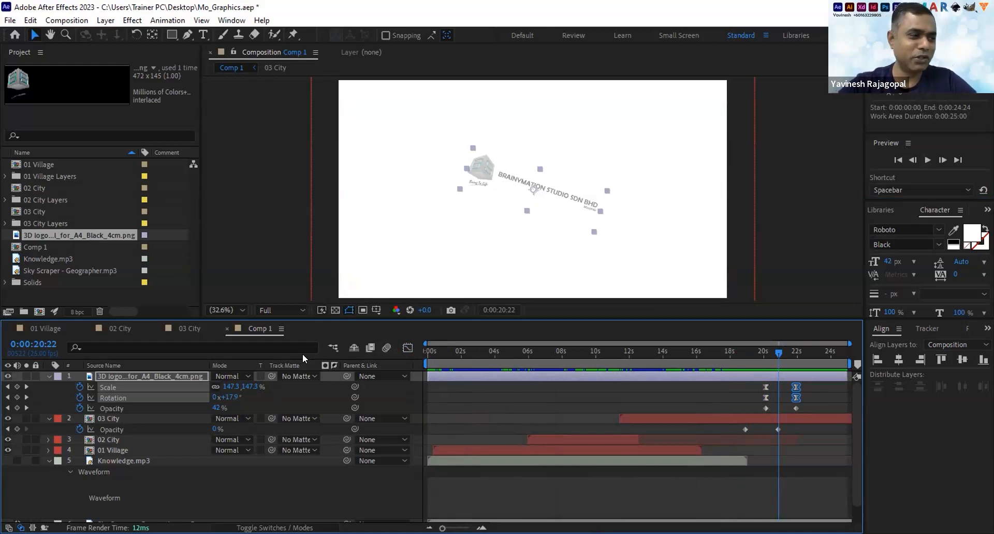
click(46, 376)
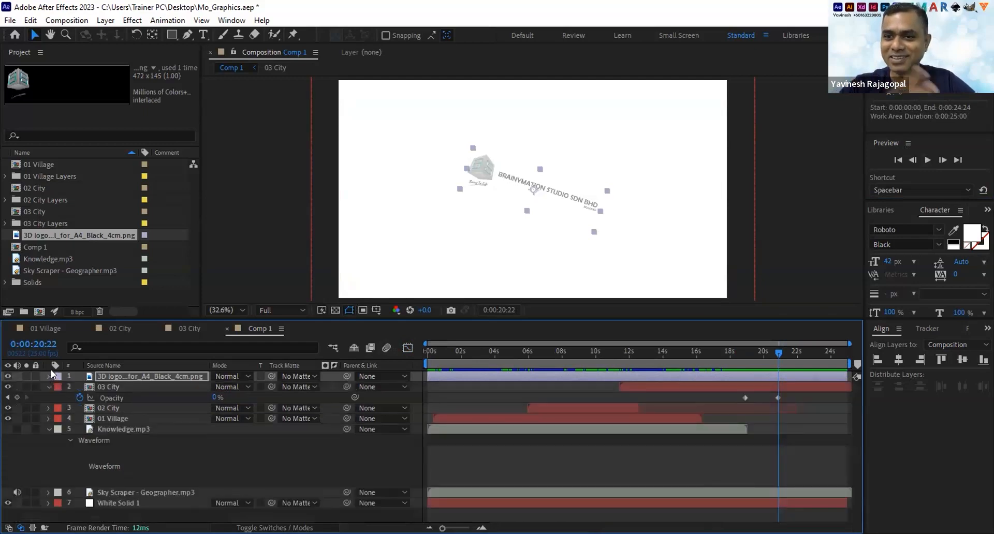